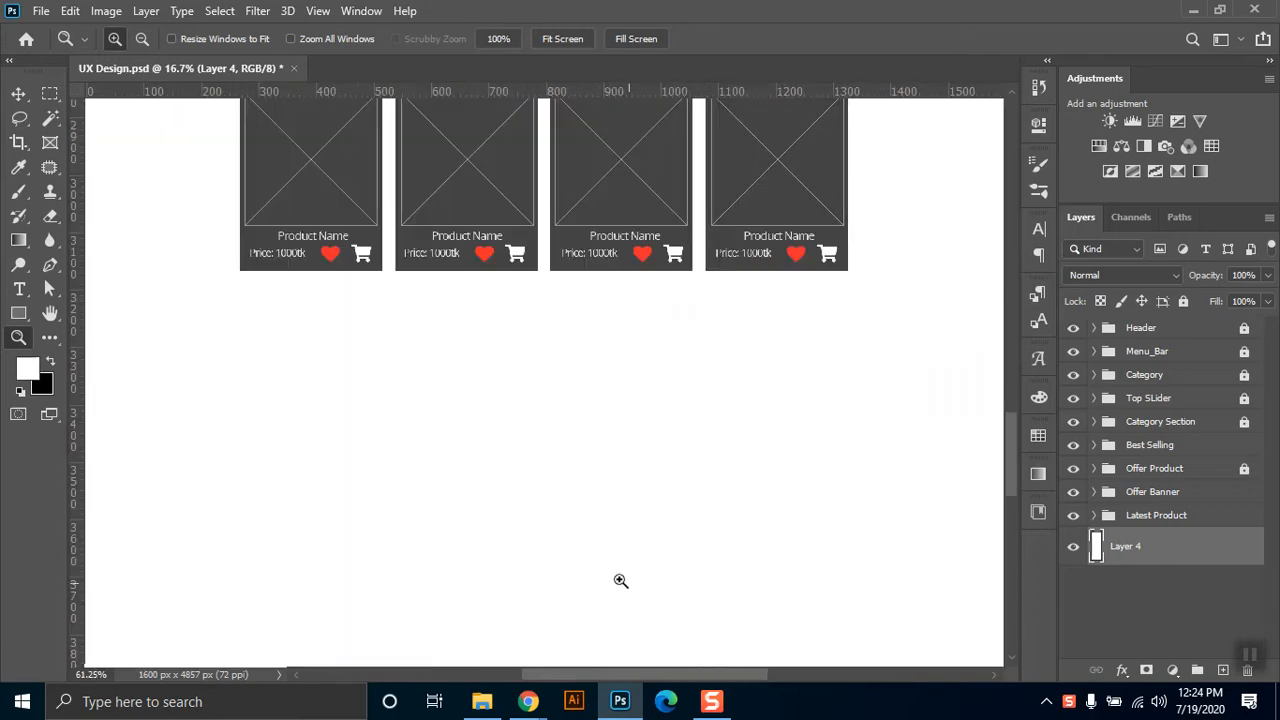
Draw a small black spacer rectangle beside the lowest product row and set its height to 100 px with proportions linked.
alt+click(590, 435)
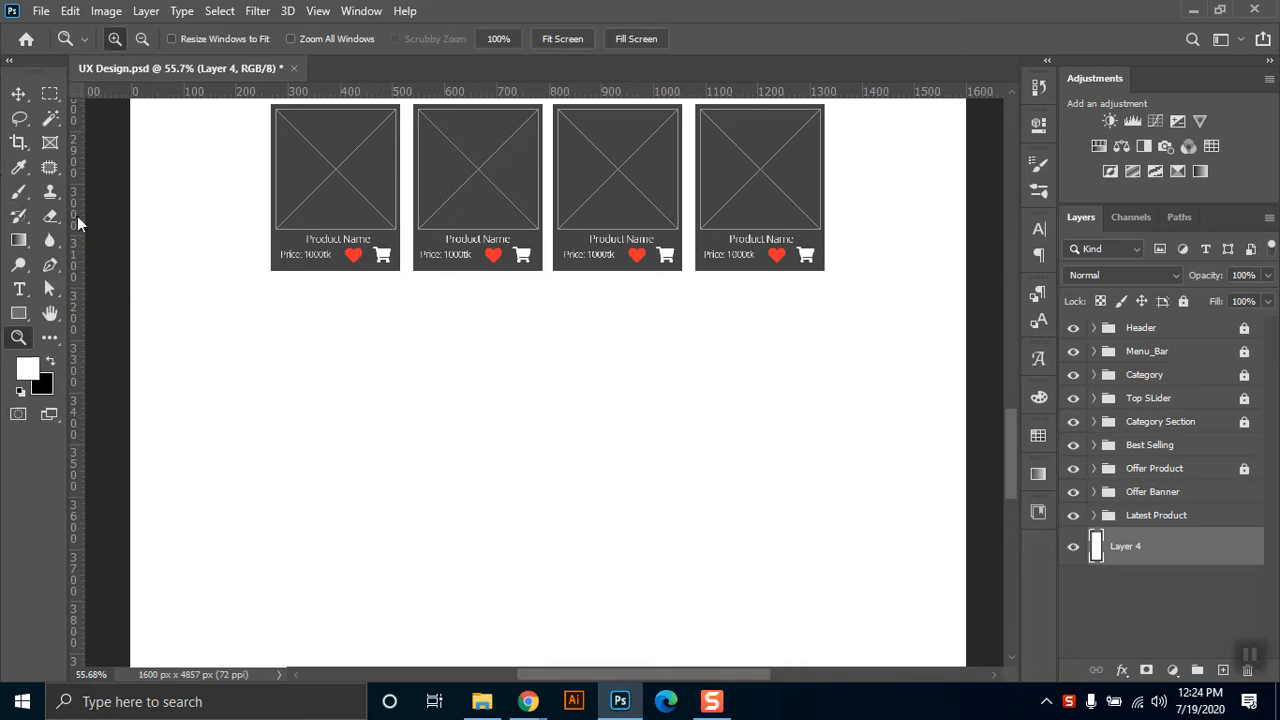
click(18, 313)
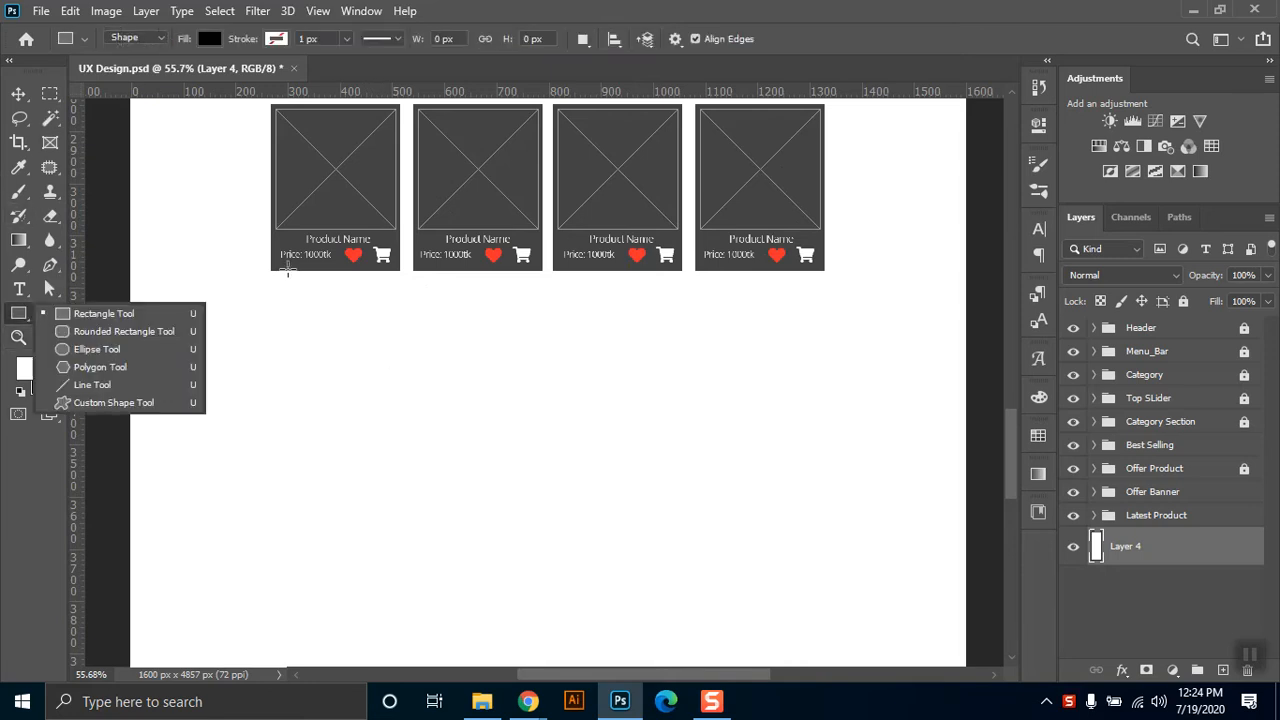
drag(285, 270, 329, 317)
click(804, 185)
text(100)
key(Return)
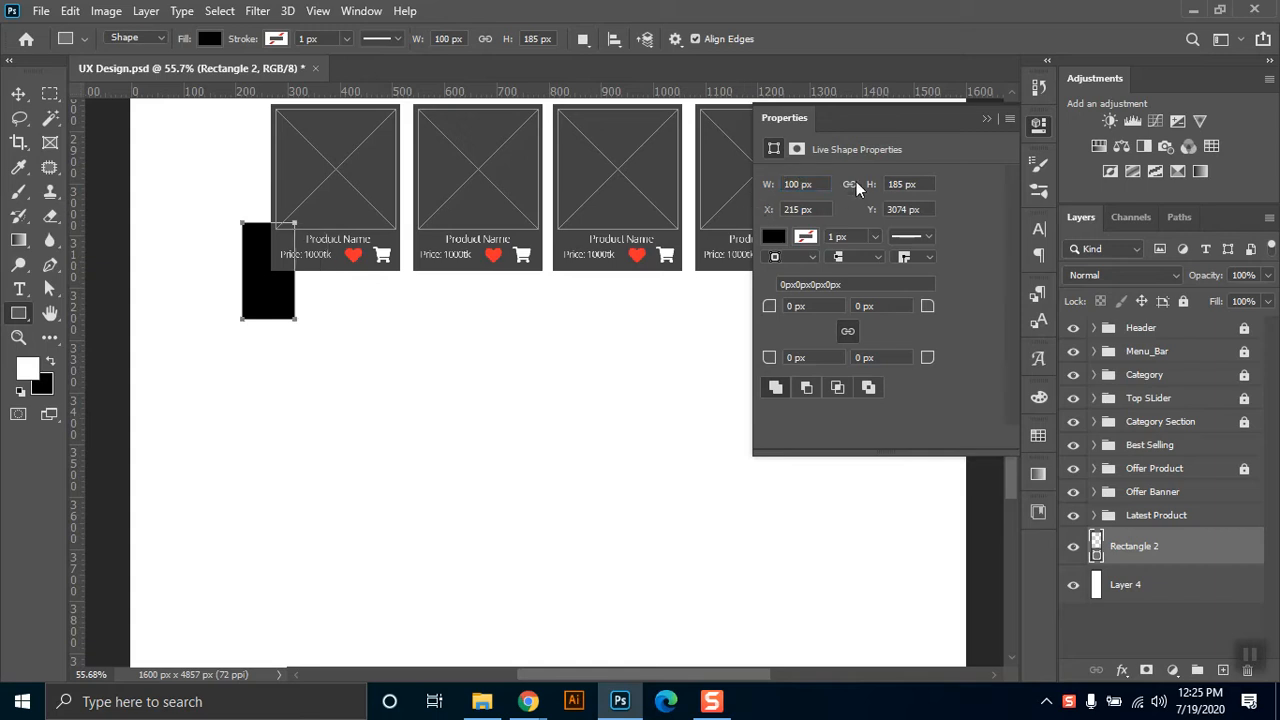
click(916, 185)
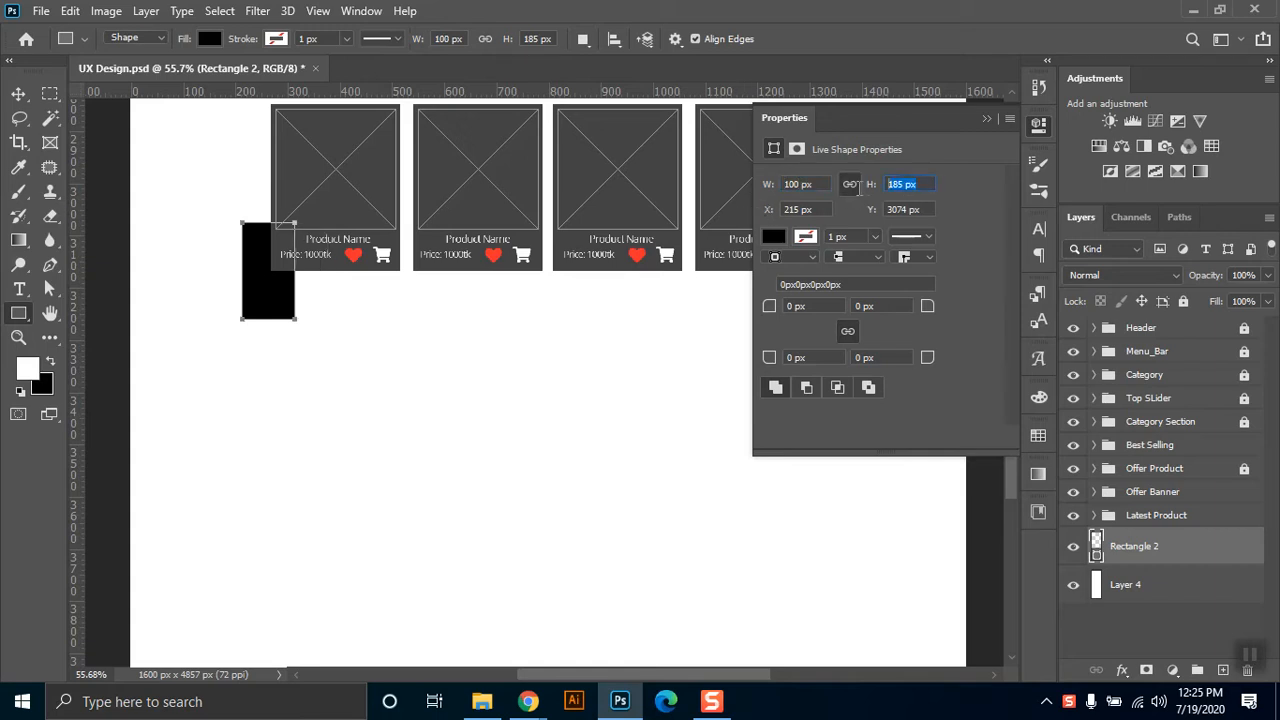
key(BackSpace)
key(Return)
Align the spacer rectangle directly under the first product card and place a horizontal guide along its bottom edge.
click(18, 93)
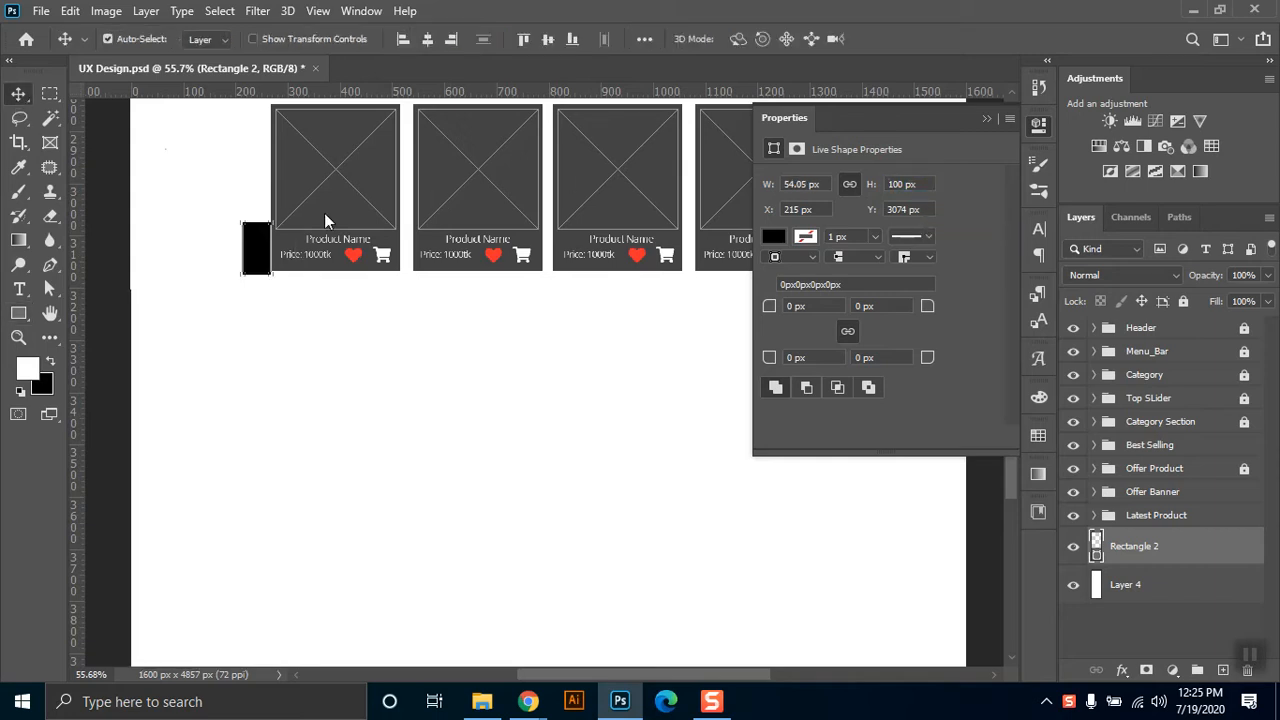
drag(268, 251, 295, 268)
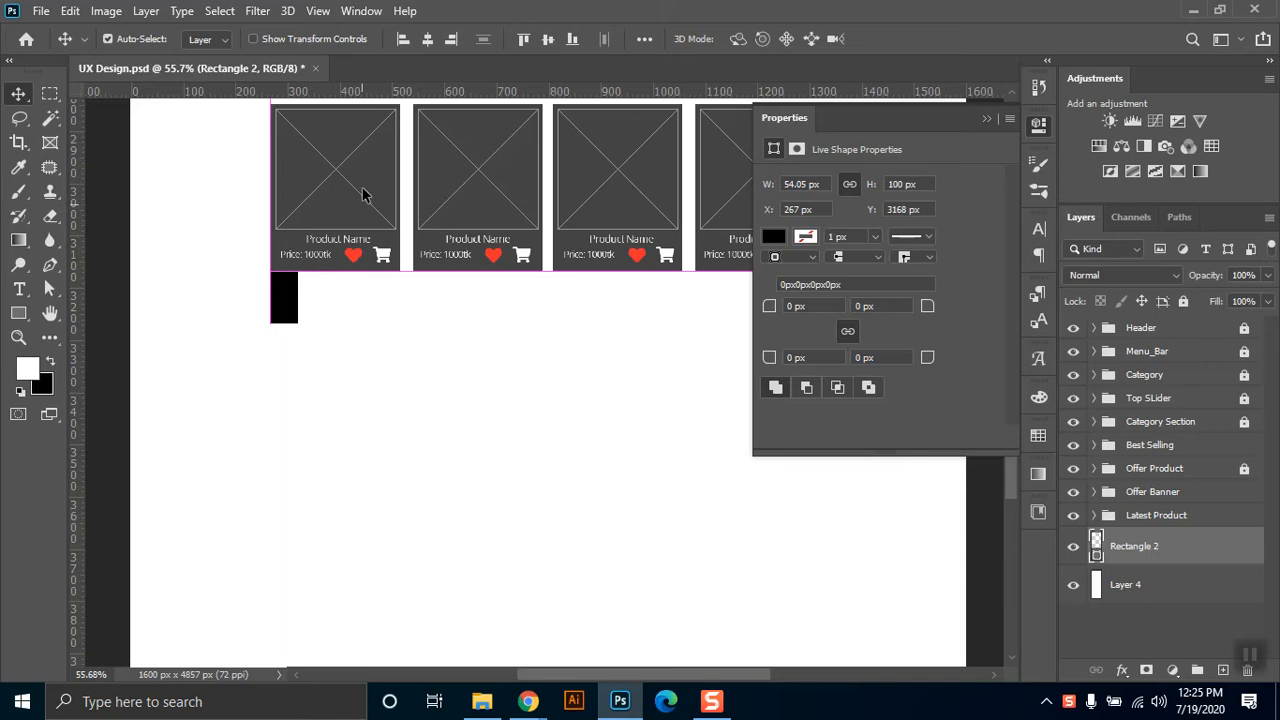
drag(365, 91, 360, 330)
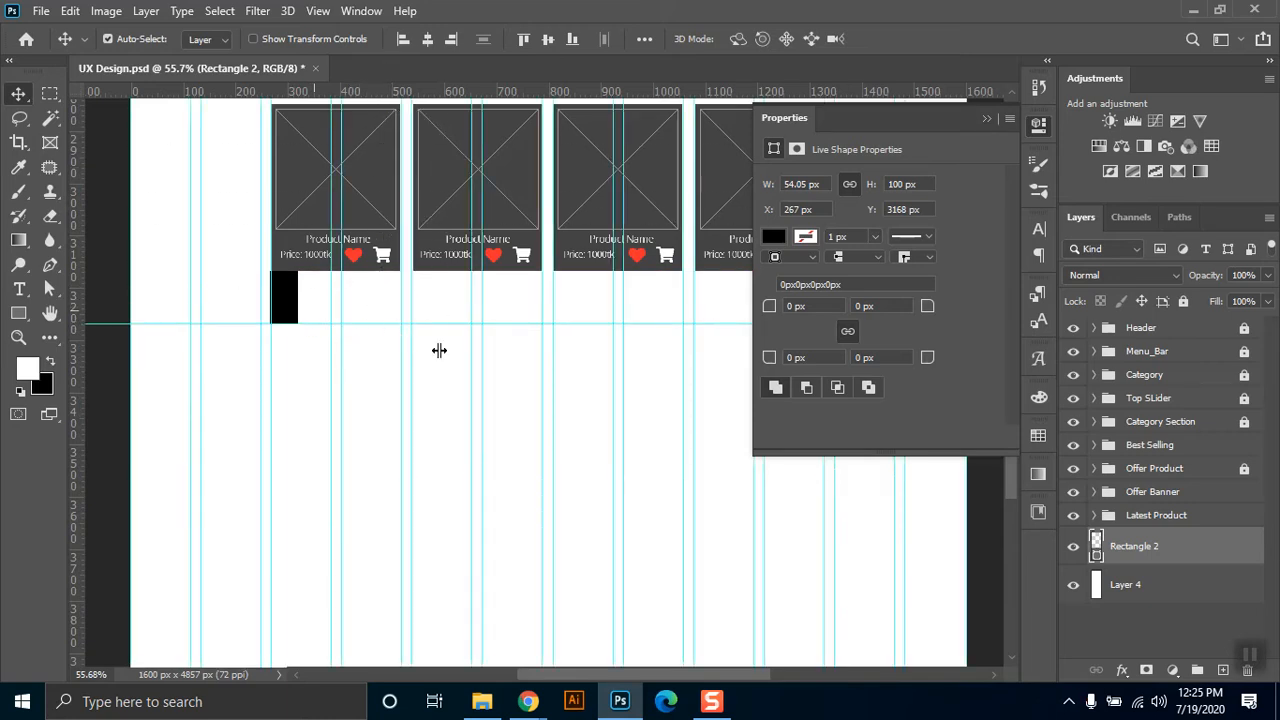
Delete the spacer rectangle and lock Layer 4.
key(Delete)
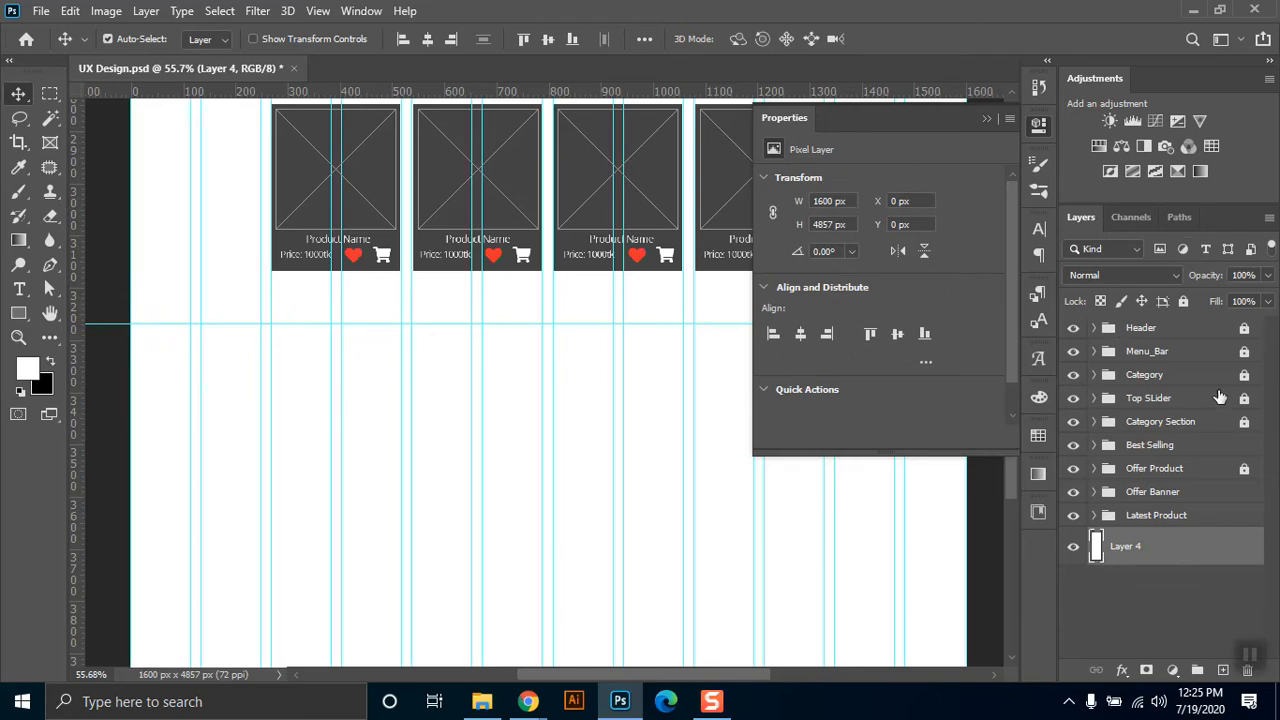
click(1184, 301)
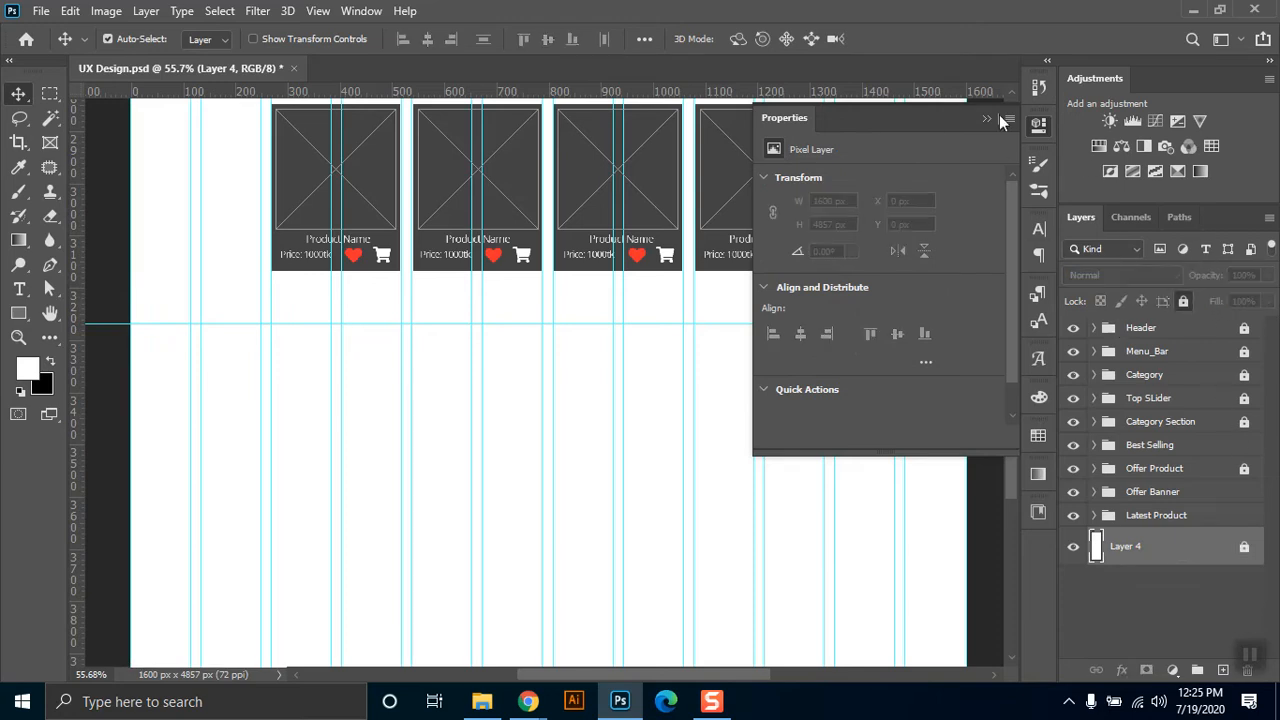
click(988, 119)
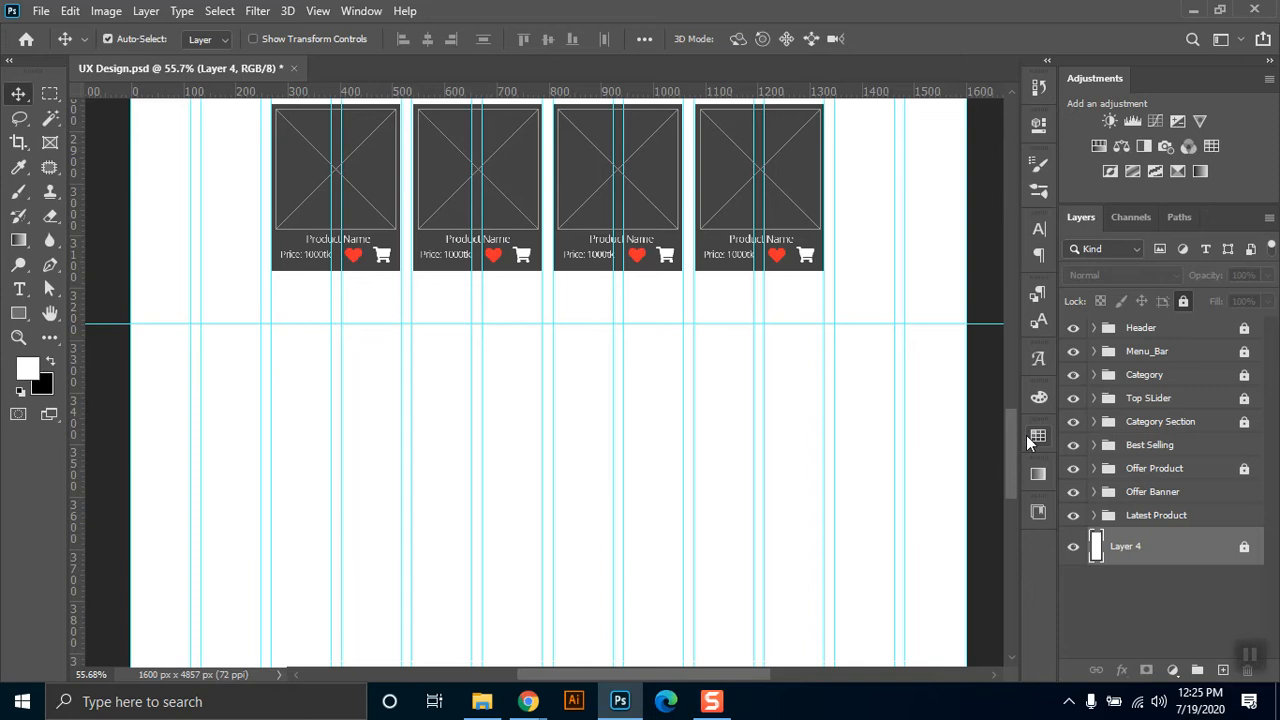
Unlock the Category Section group and group its four Rectangle 1 layers together.
drag(1015, 435, 1021, 271)
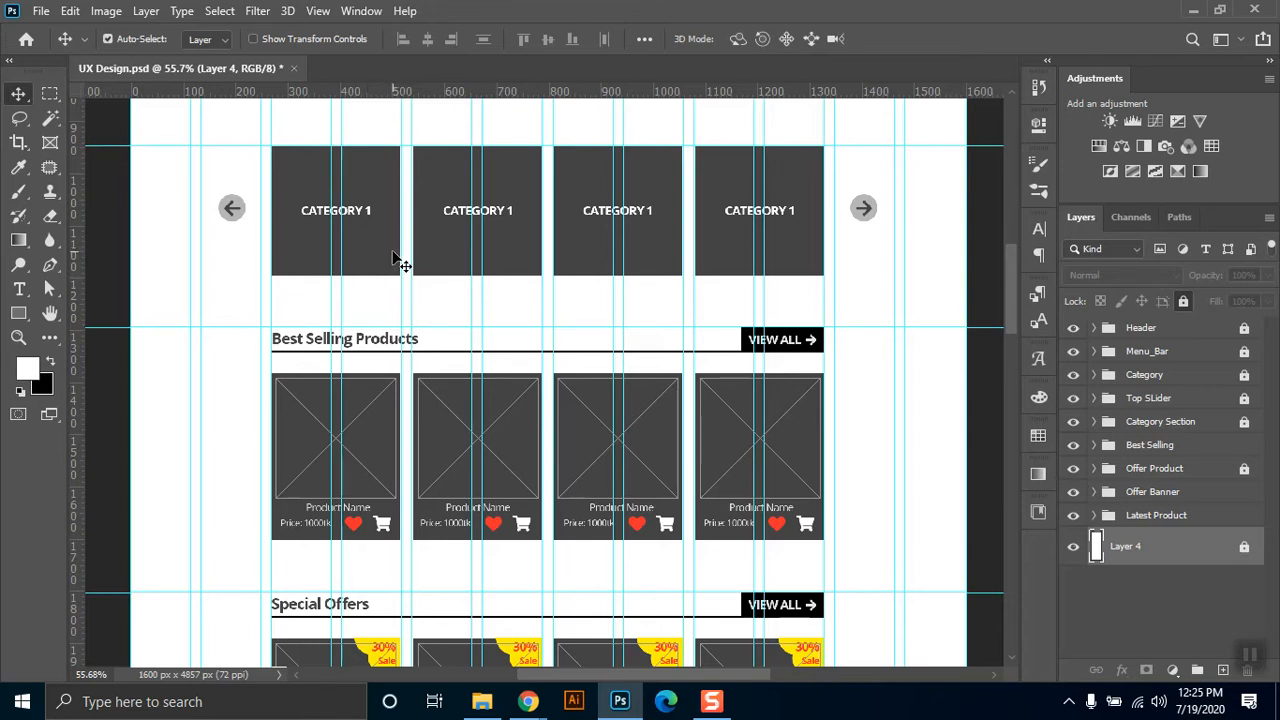
click(1245, 424)
click(1093, 424)
drag(1273, 485, 1275, 594)
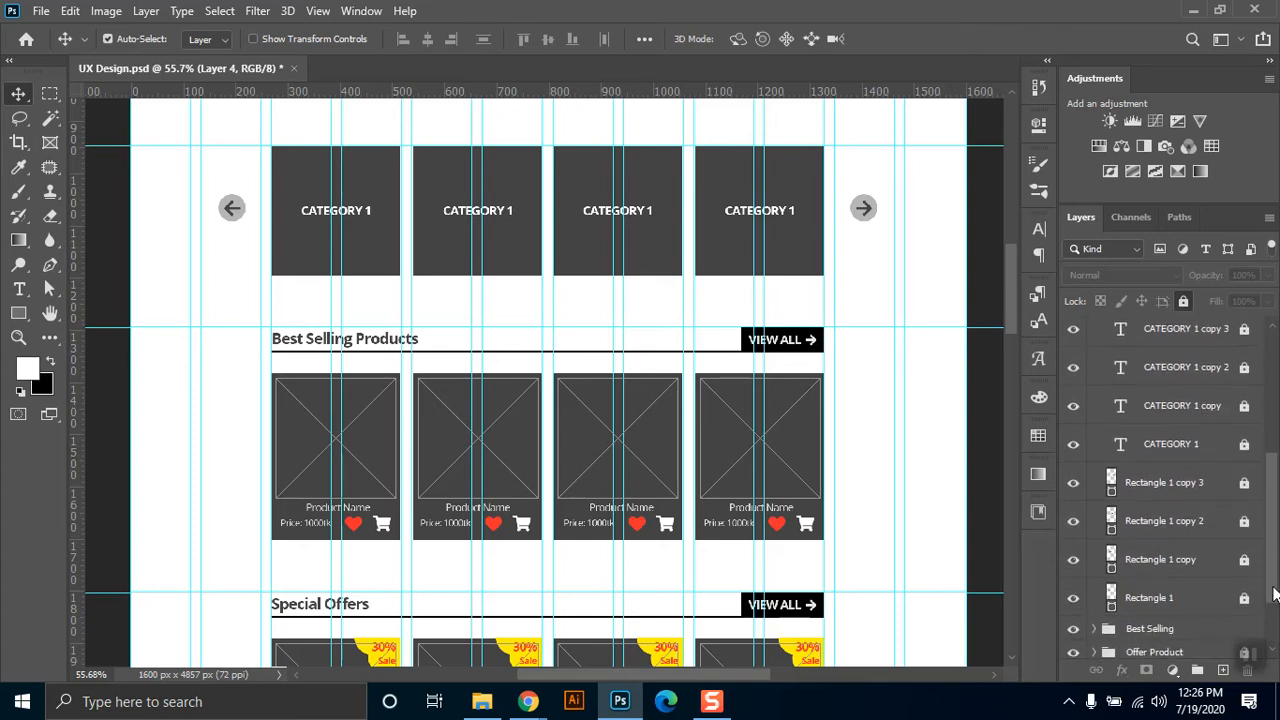
click(1160, 490)
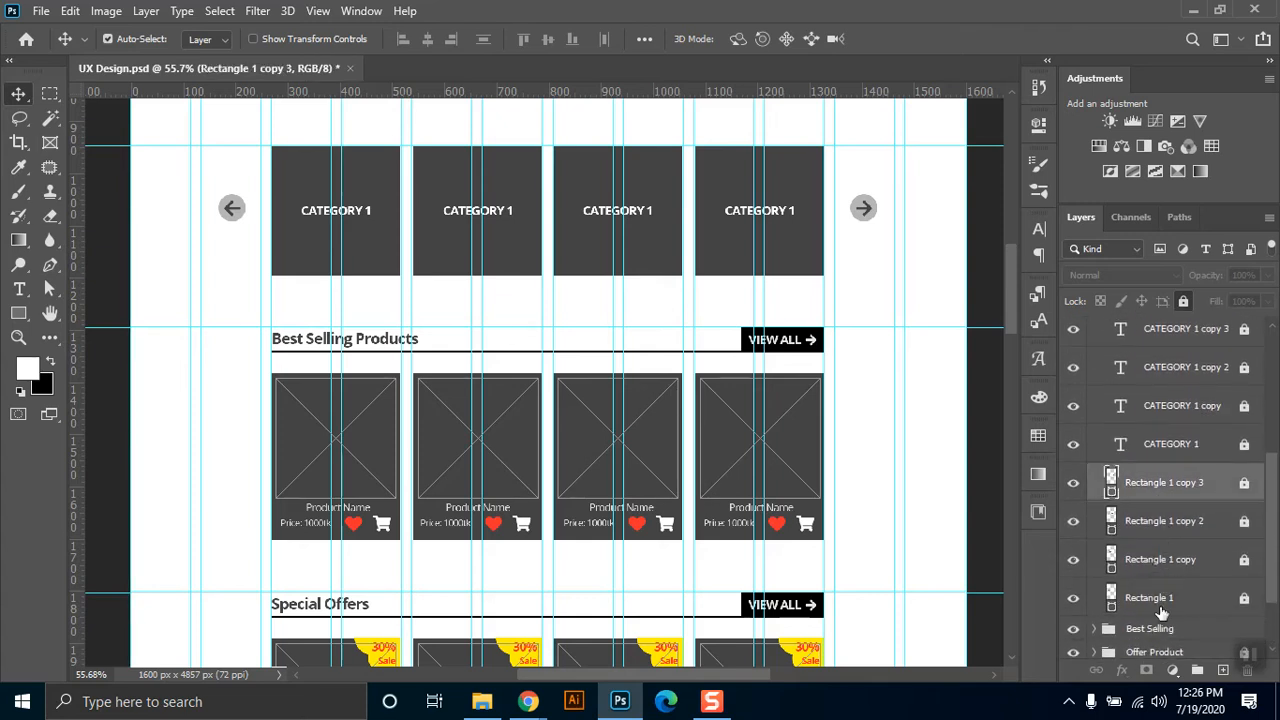
shift+click(1165, 600)
key(ctrl+g)
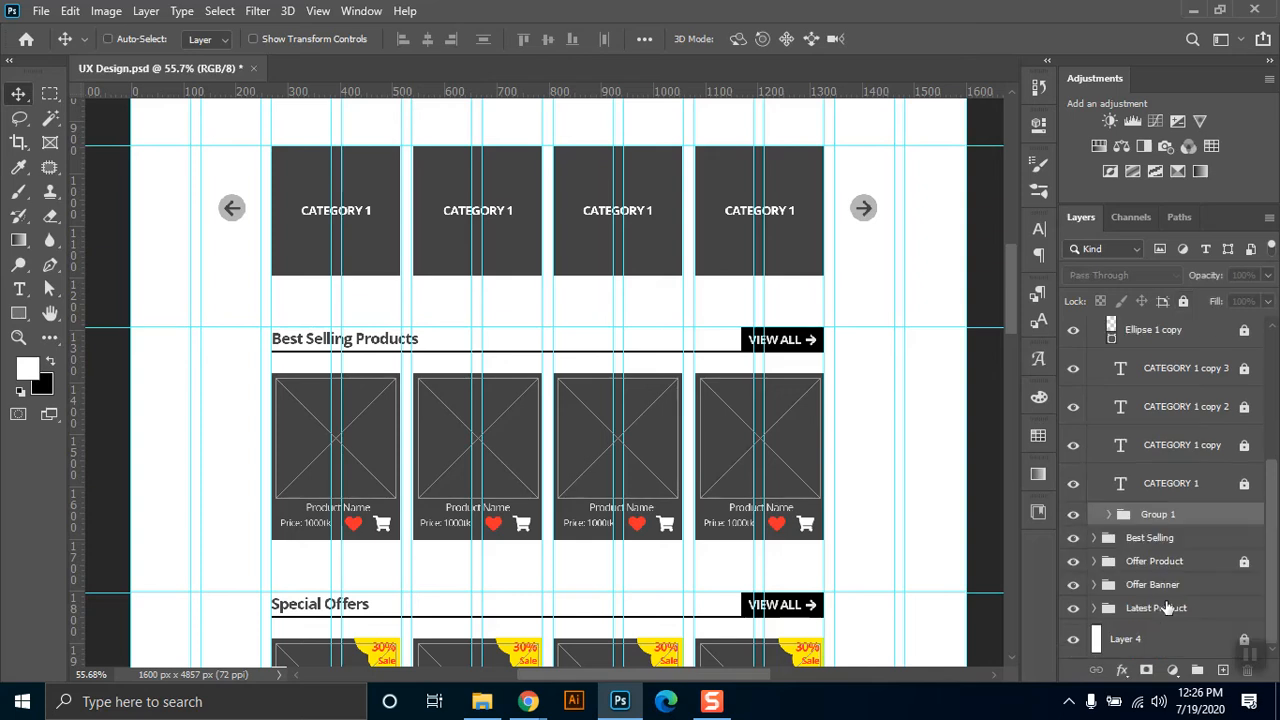
Rename the new group of category rectangles as Border.
click(1074, 514)
click(1074, 514)
double_click(1158, 515)
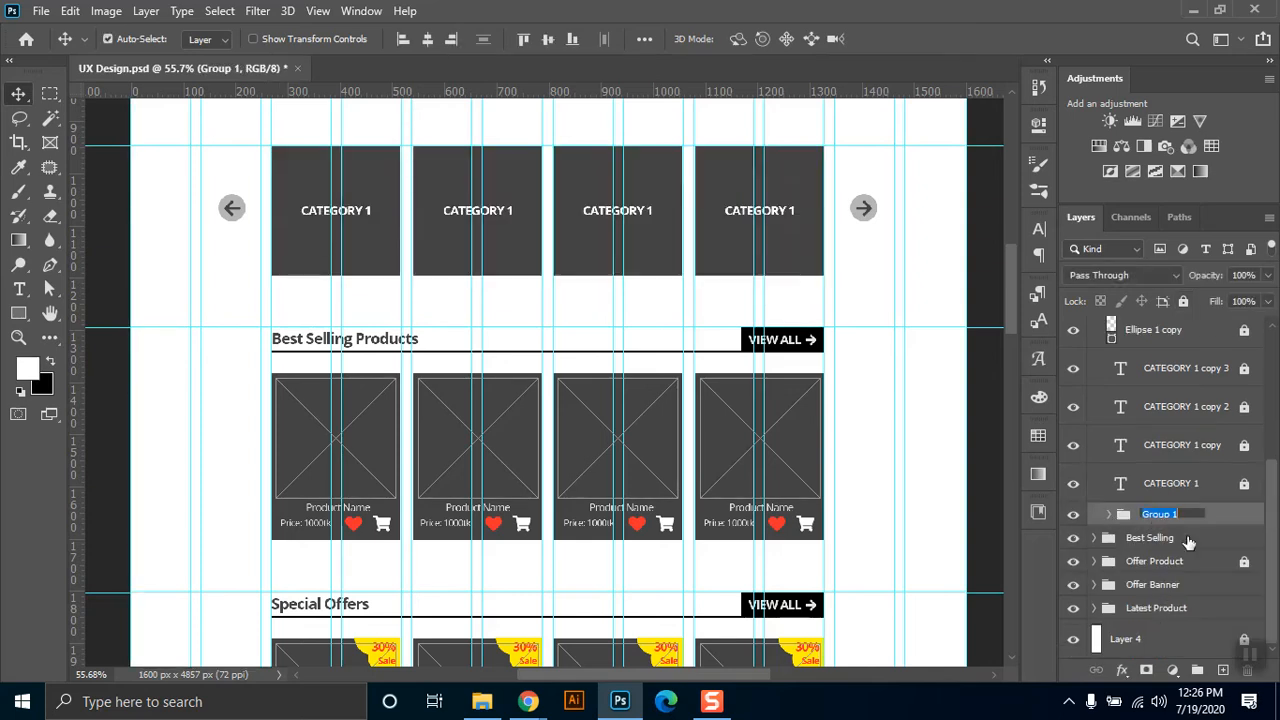
text(Border)
key(Return)
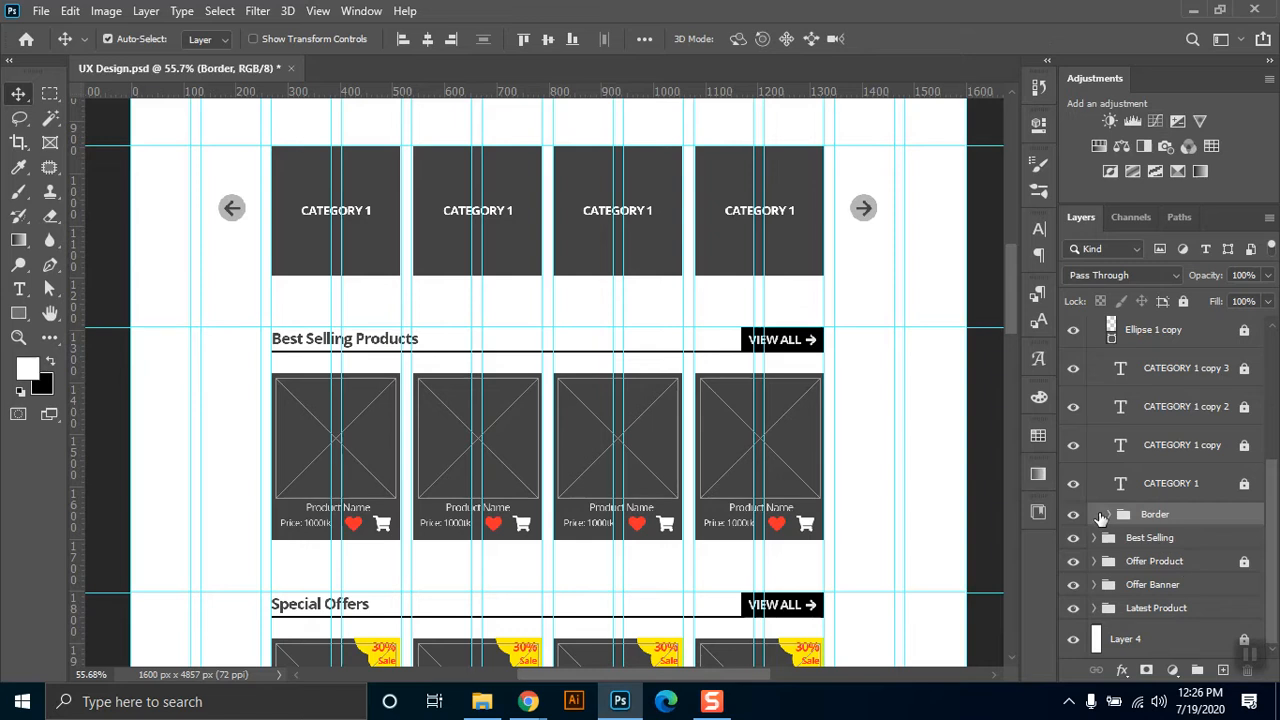
Duplicate the Border group and move the copy out of Category Section to just below the Latest Product group.
drag(1123, 517, 1223, 671)
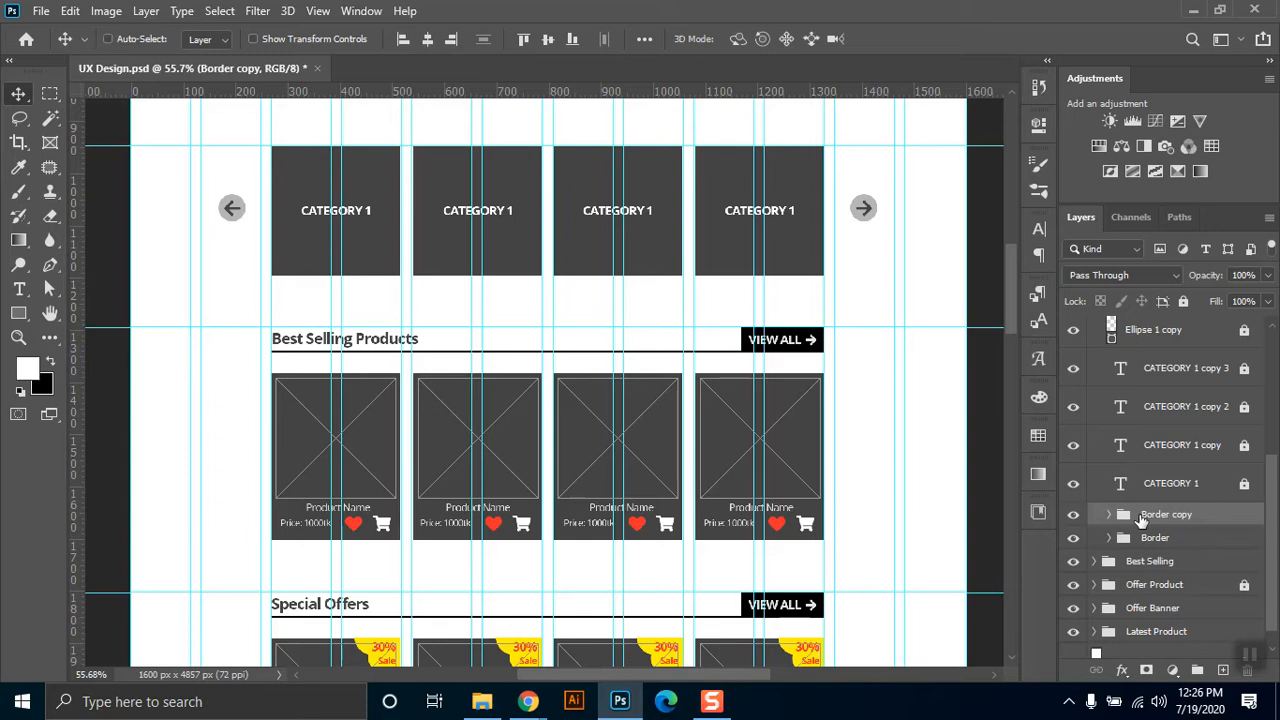
drag(1140, 517, 1140, 543)
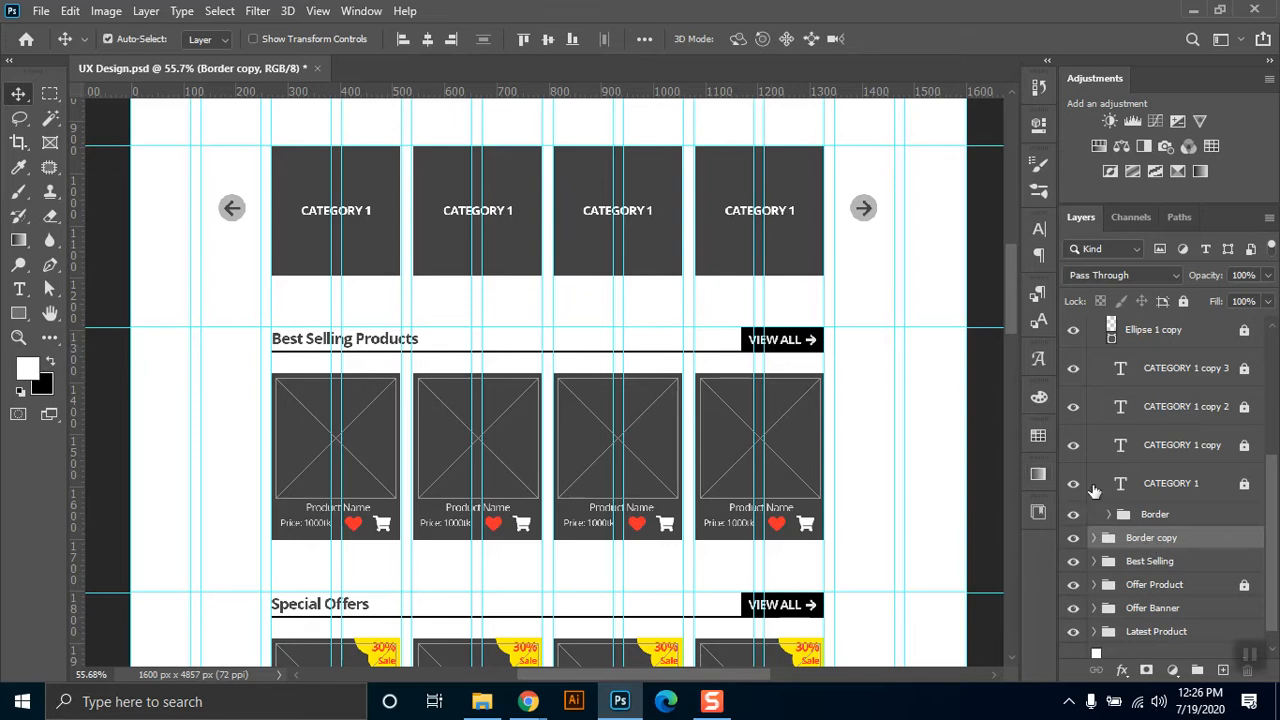
click(1074, 538)
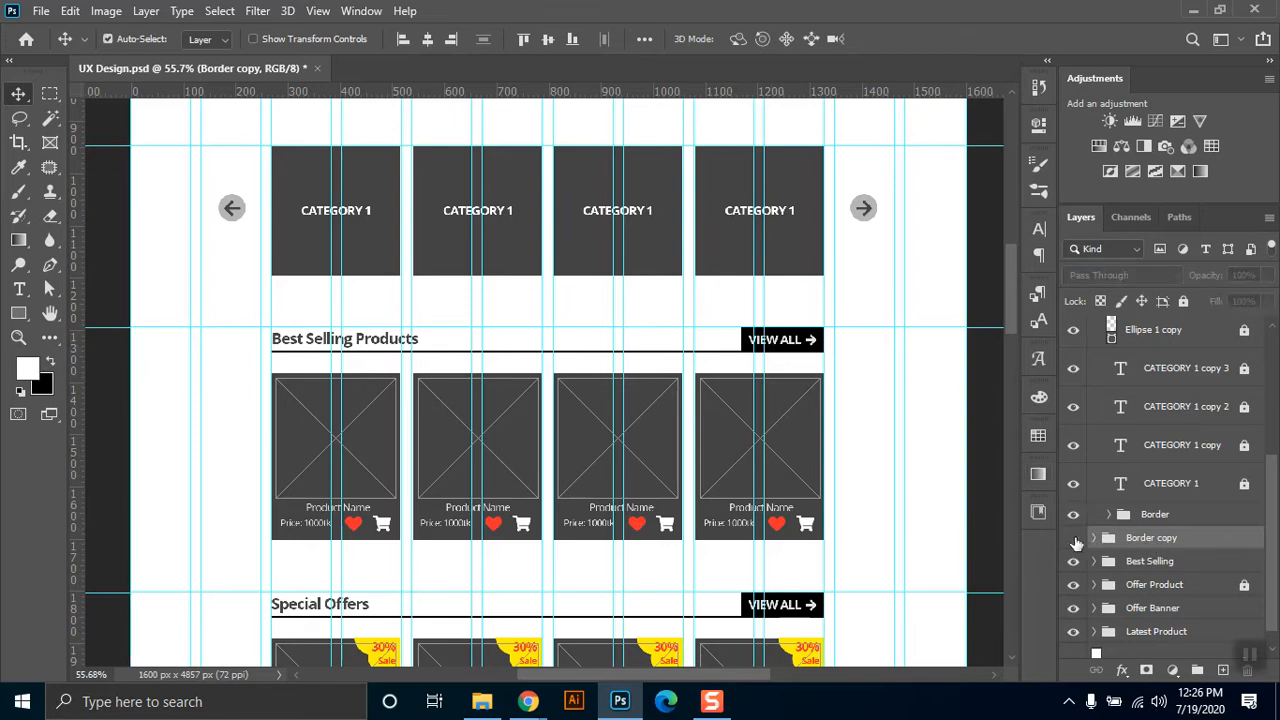
click(1074, 538)
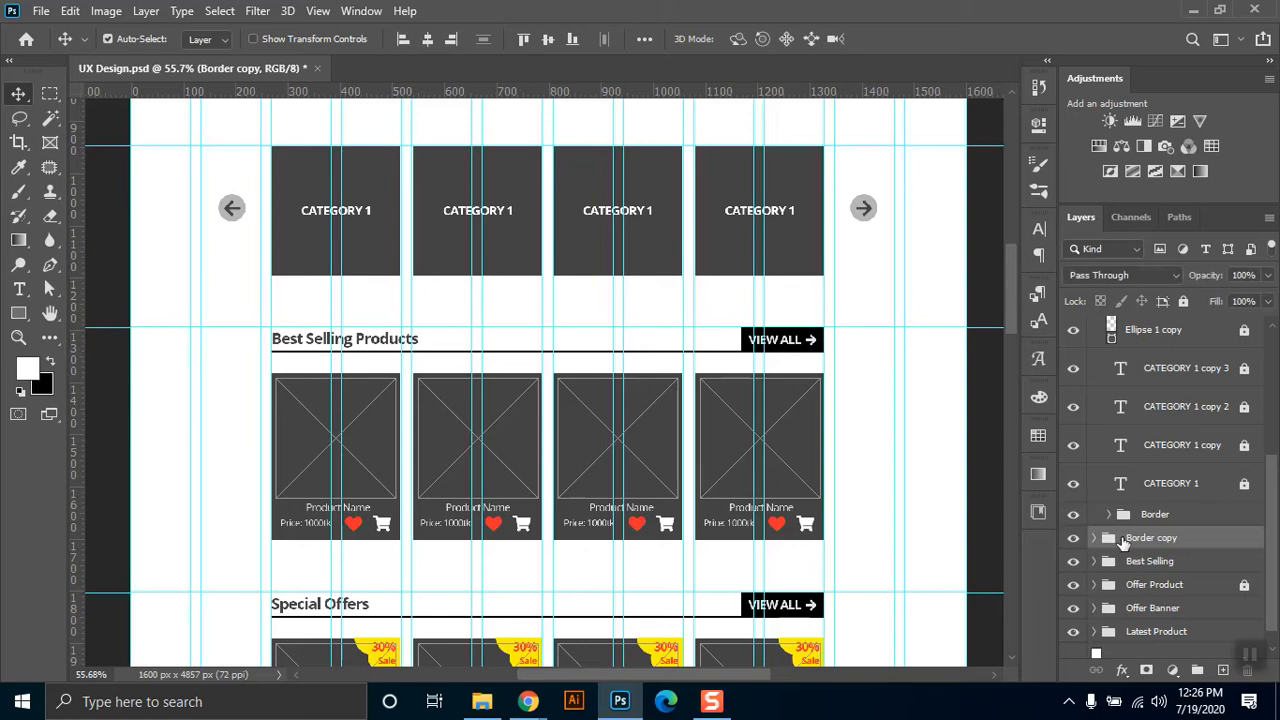
drag(1142, 553, 1137, 651)
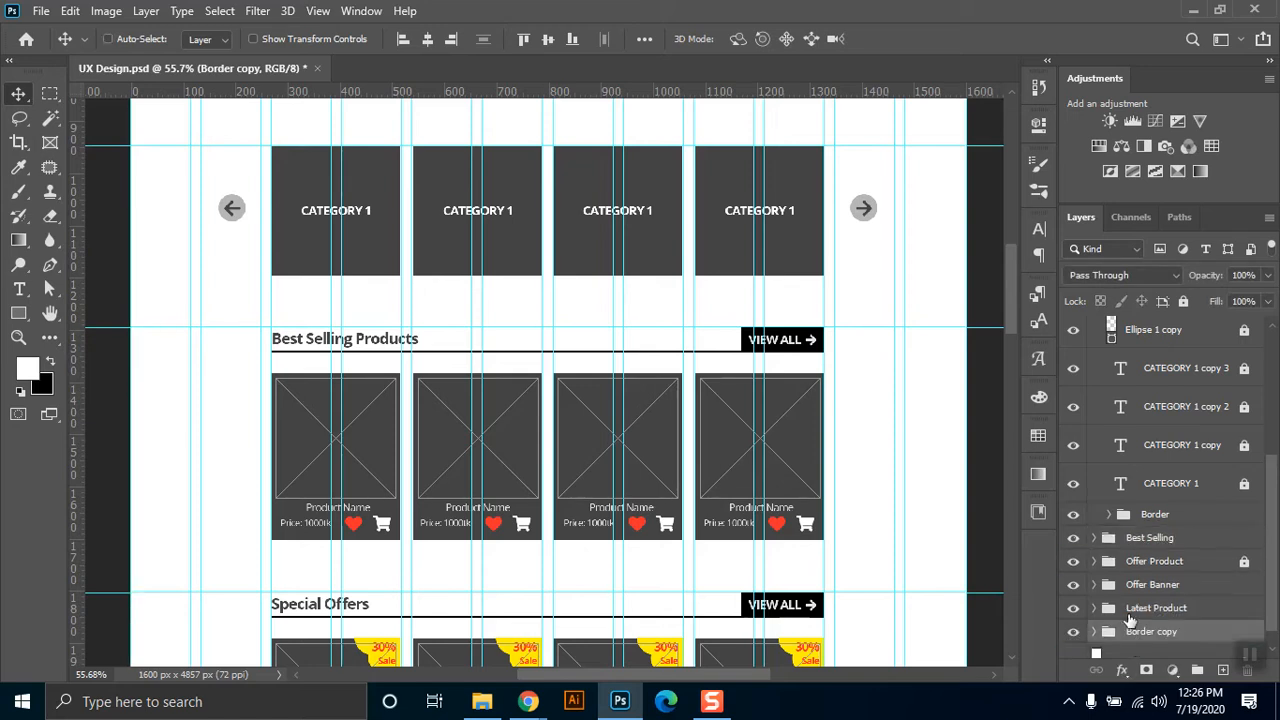
Collapse the expanded Category Section and Best Selling groups and lock Category Section.
drag(785, 256, 840, 295)
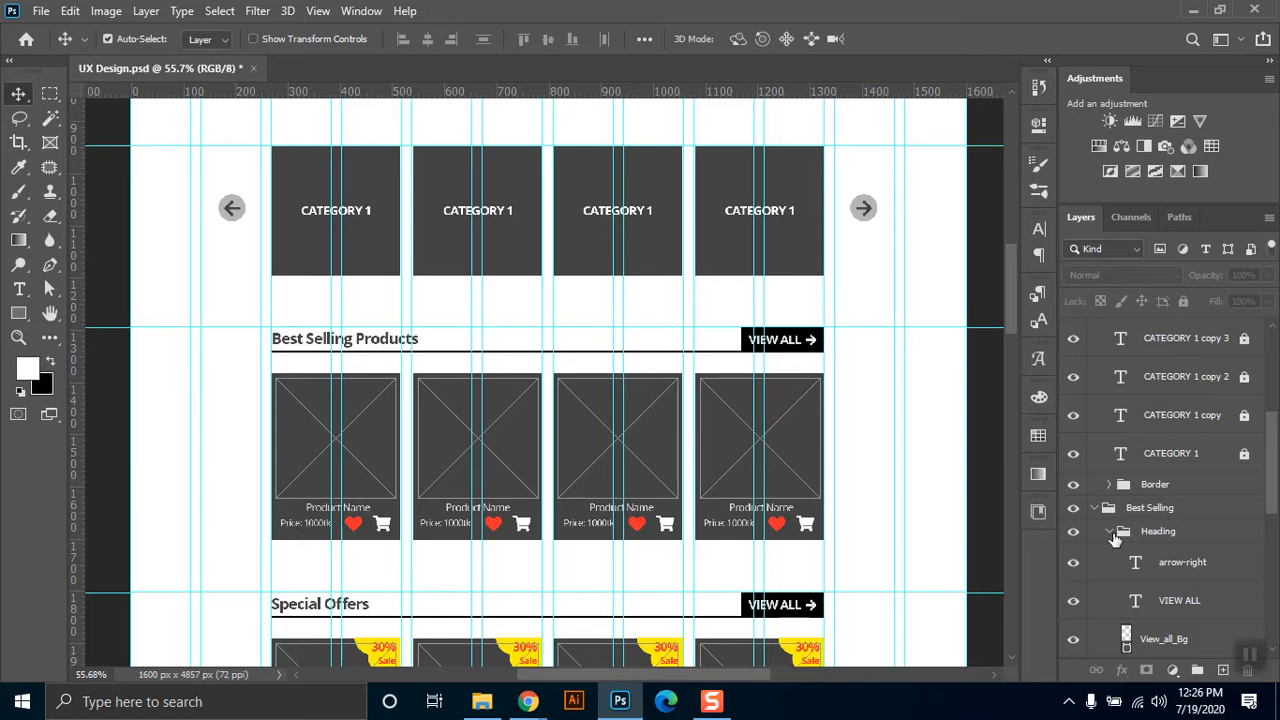
click(1111, 532)
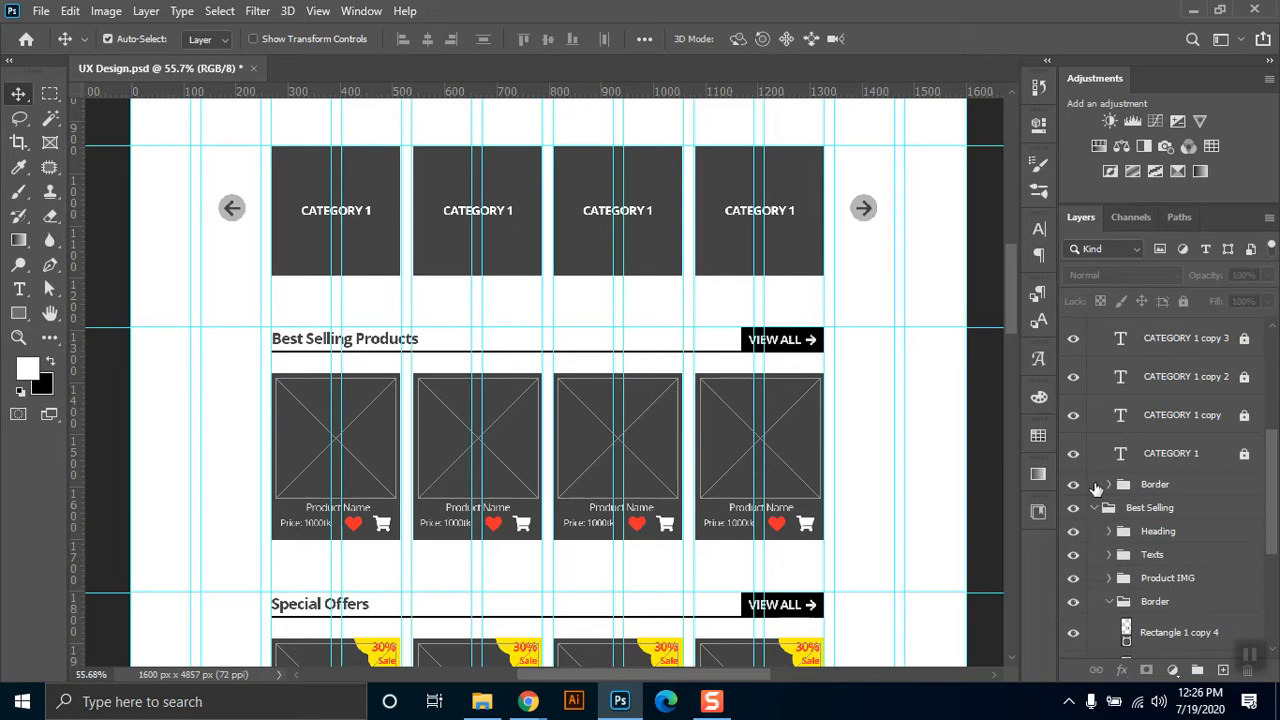
drag(1272, 470, 1264, 389)
click(1095, 383)
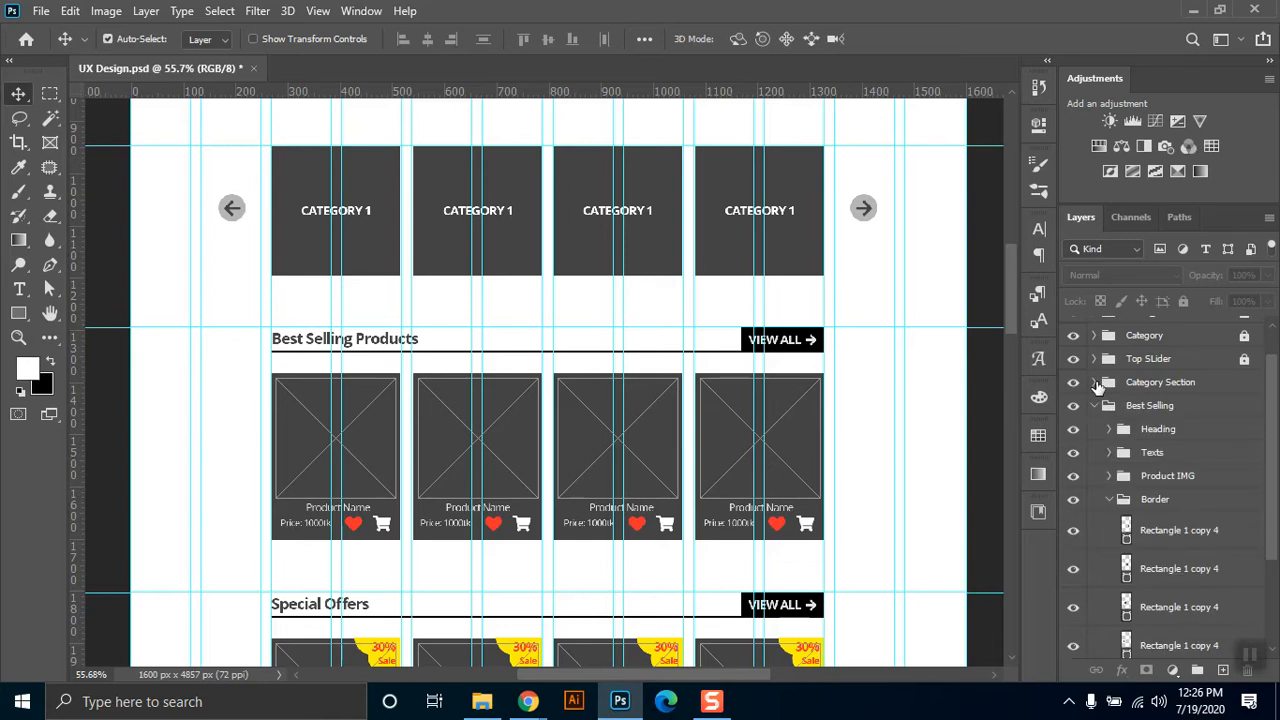
click(1157, 382)
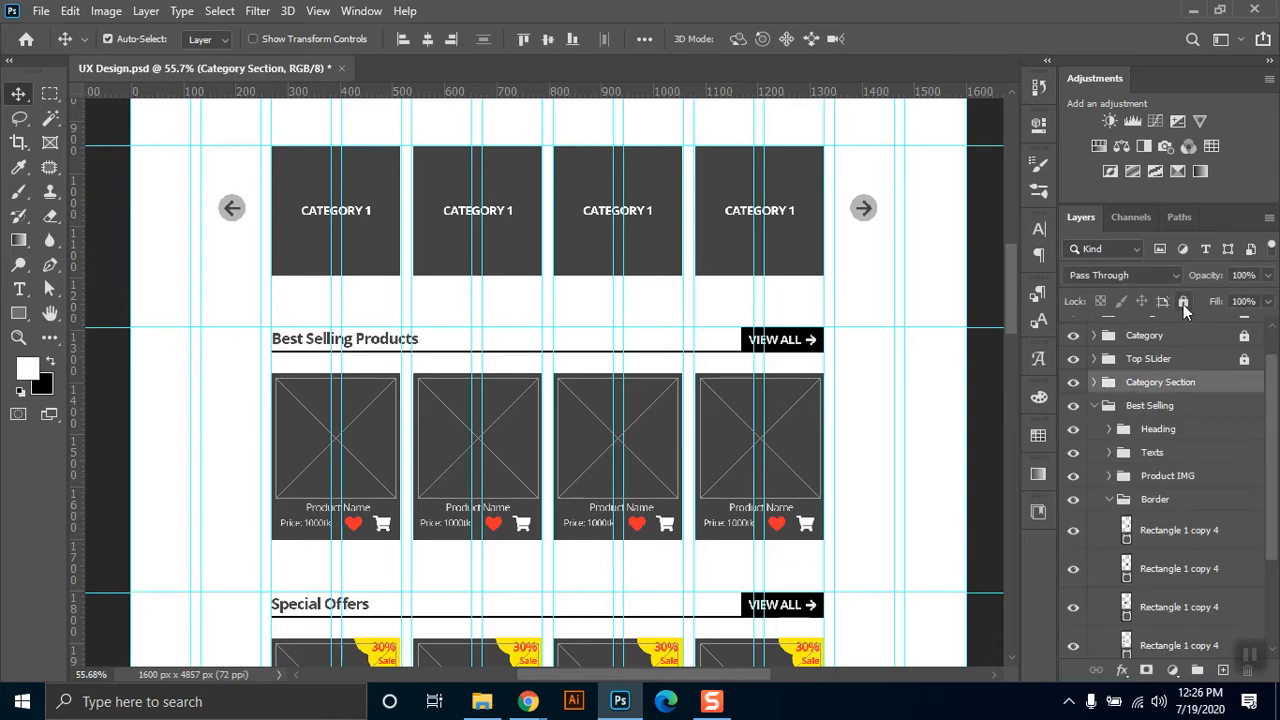
click(1183, 303)
click(1094, 406)
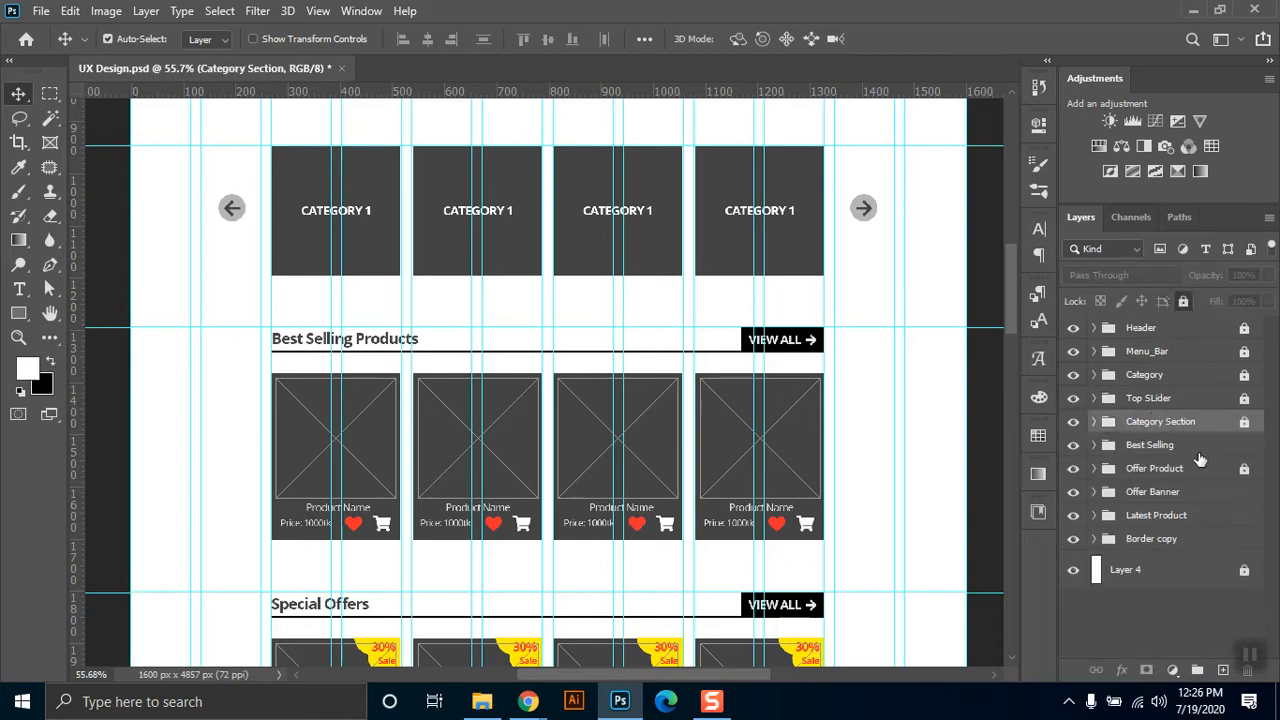
Unlock the four rectangle layers inside the Border copy group.
click(1160, 540)
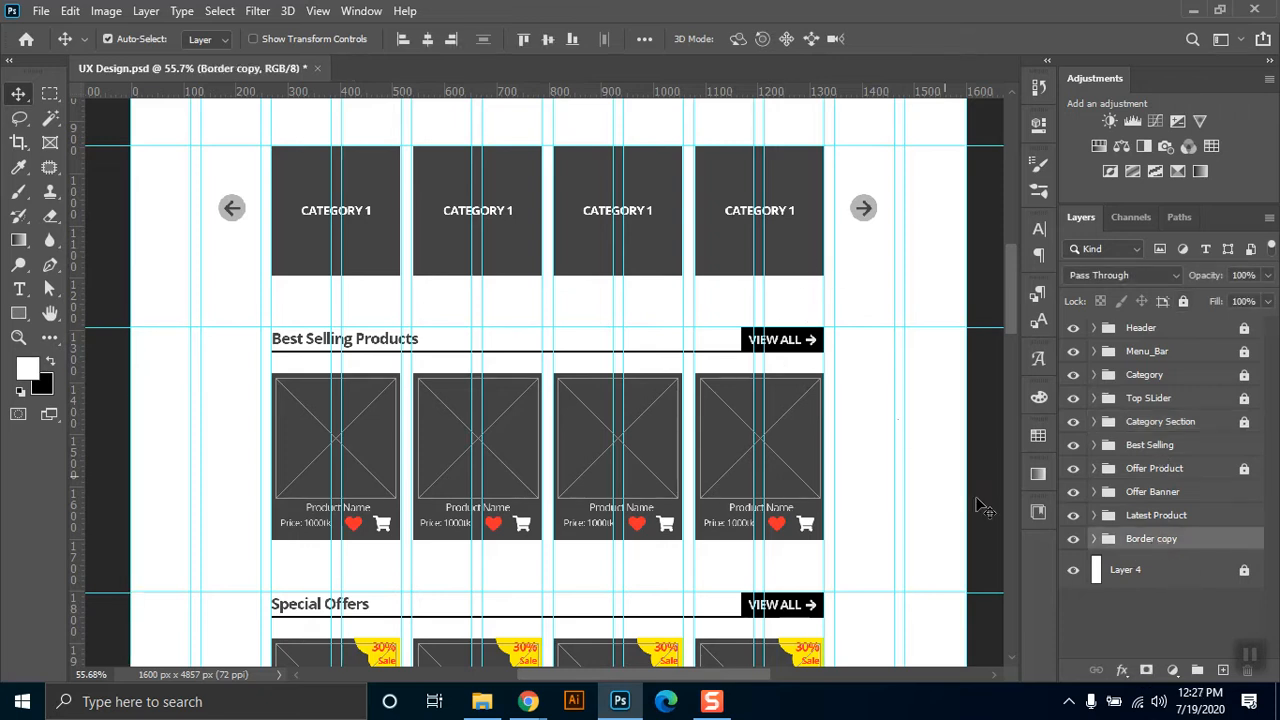
key(ctrl)
click(1095, 541)
scroll(1240, 590, down, 3)
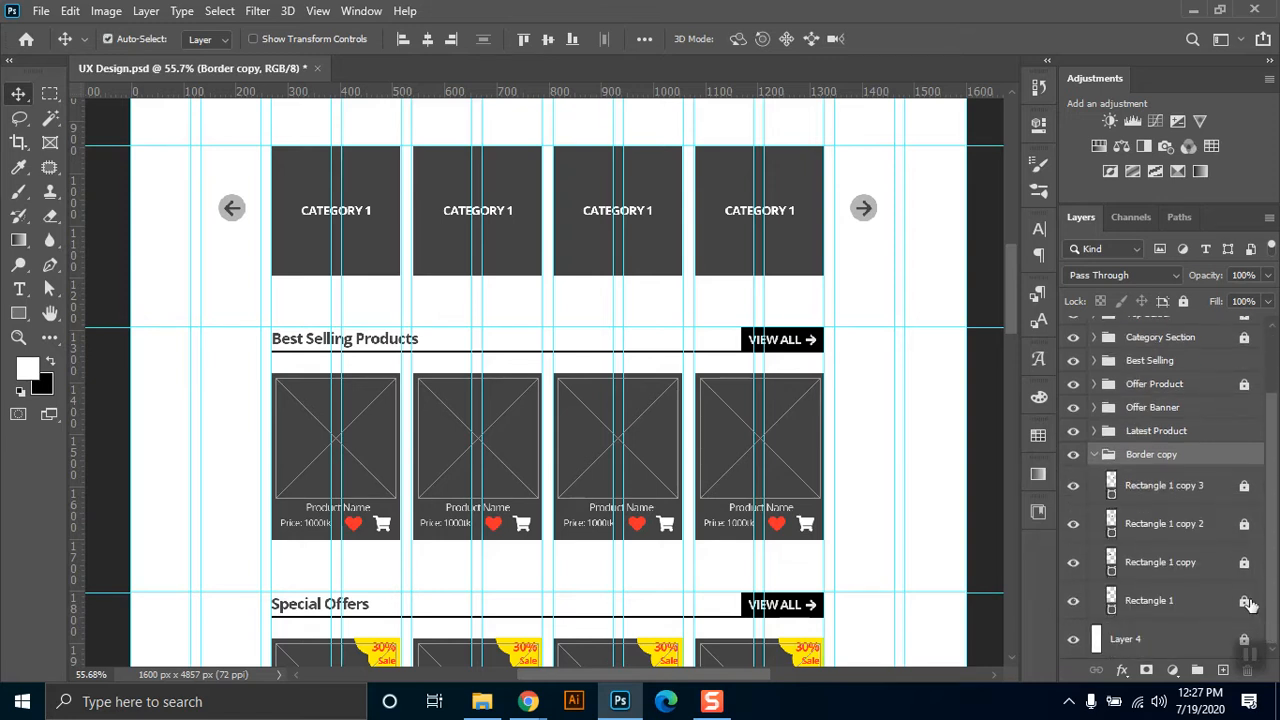
click(1246, 600)
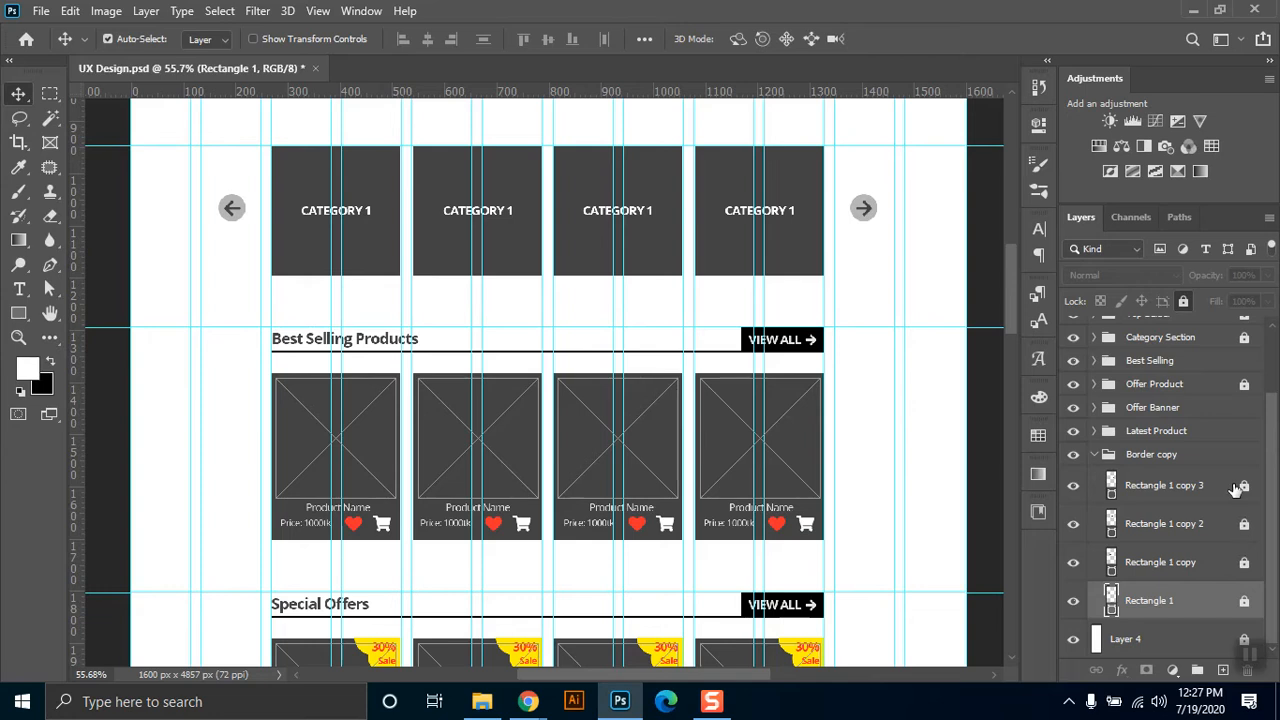
shift+click(1240, 487)
click(1244, 487)
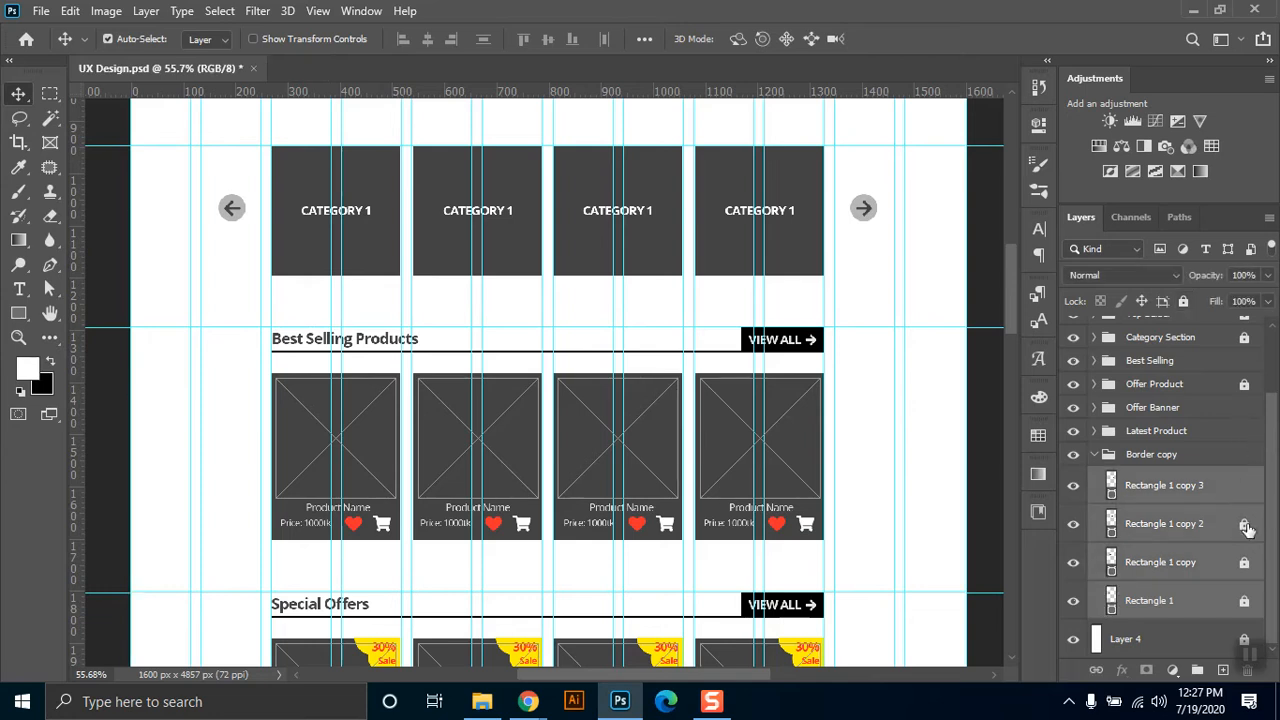
Move the Border copy group below the Latest Products row, aligning the boxes' top edge with the guide beneath that row.
click(1158, 456)
key(ctrl+t)
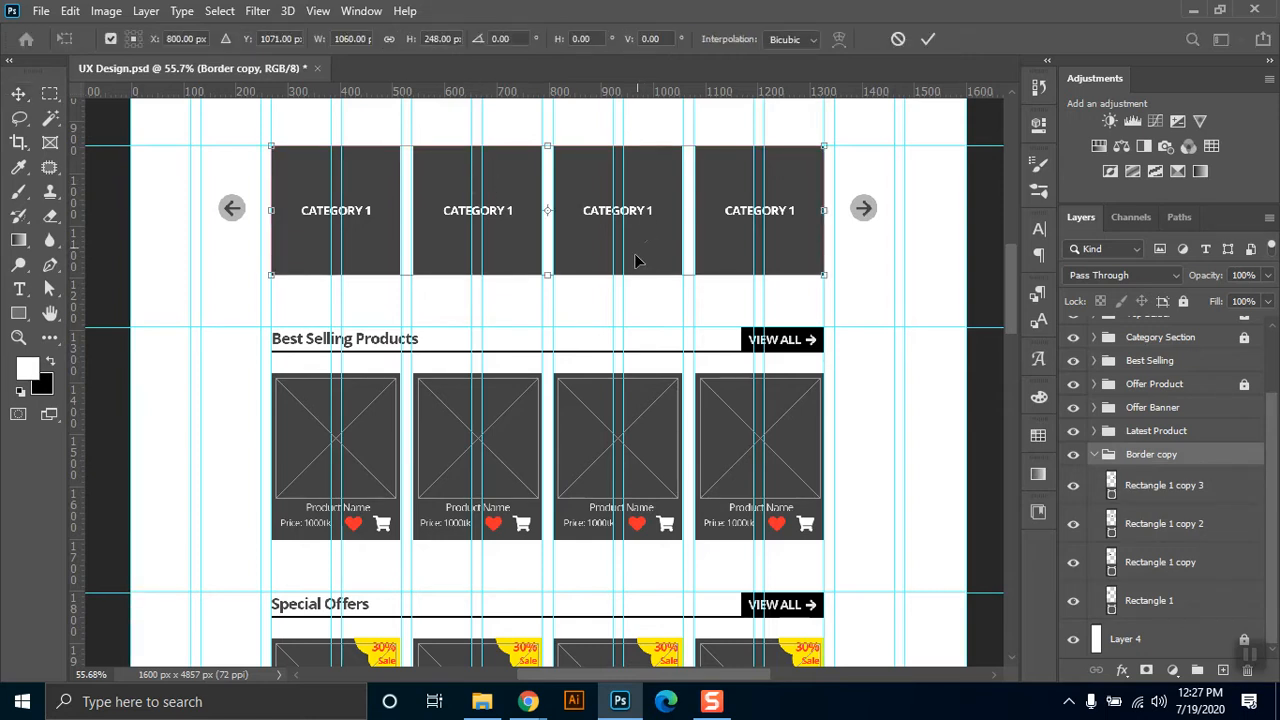
click(1095, 455)
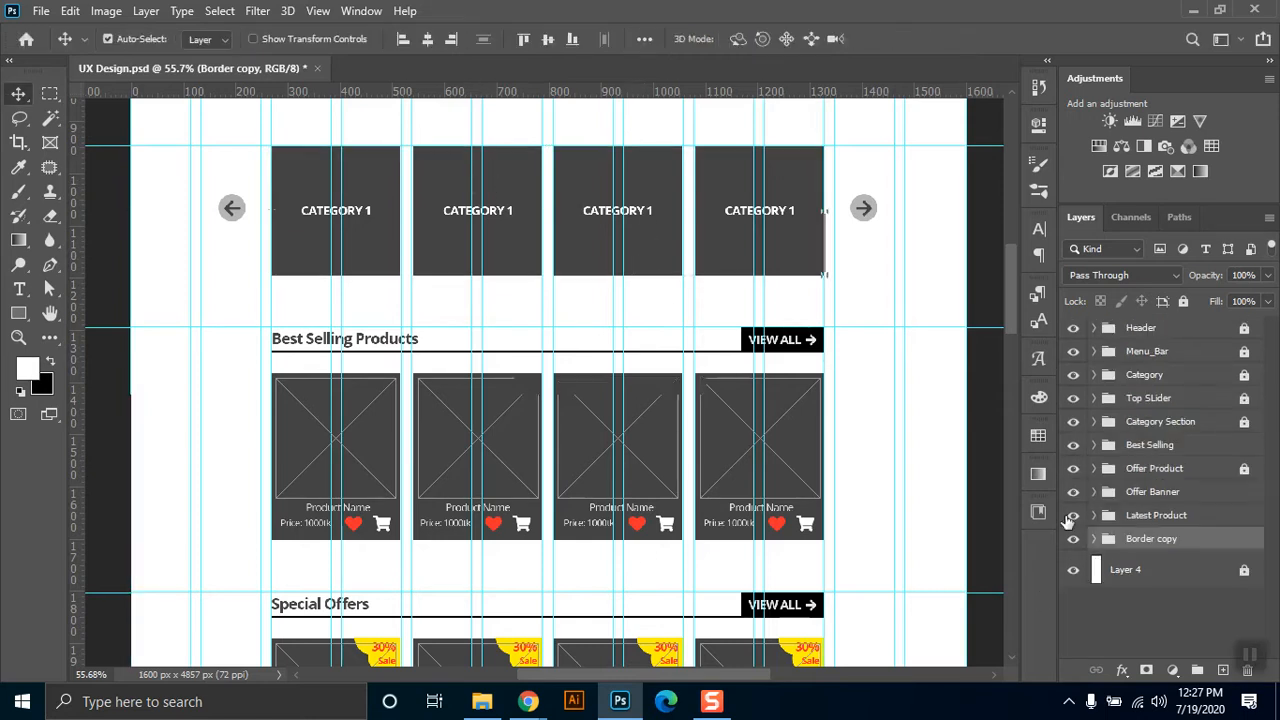
key(ctrl+t)
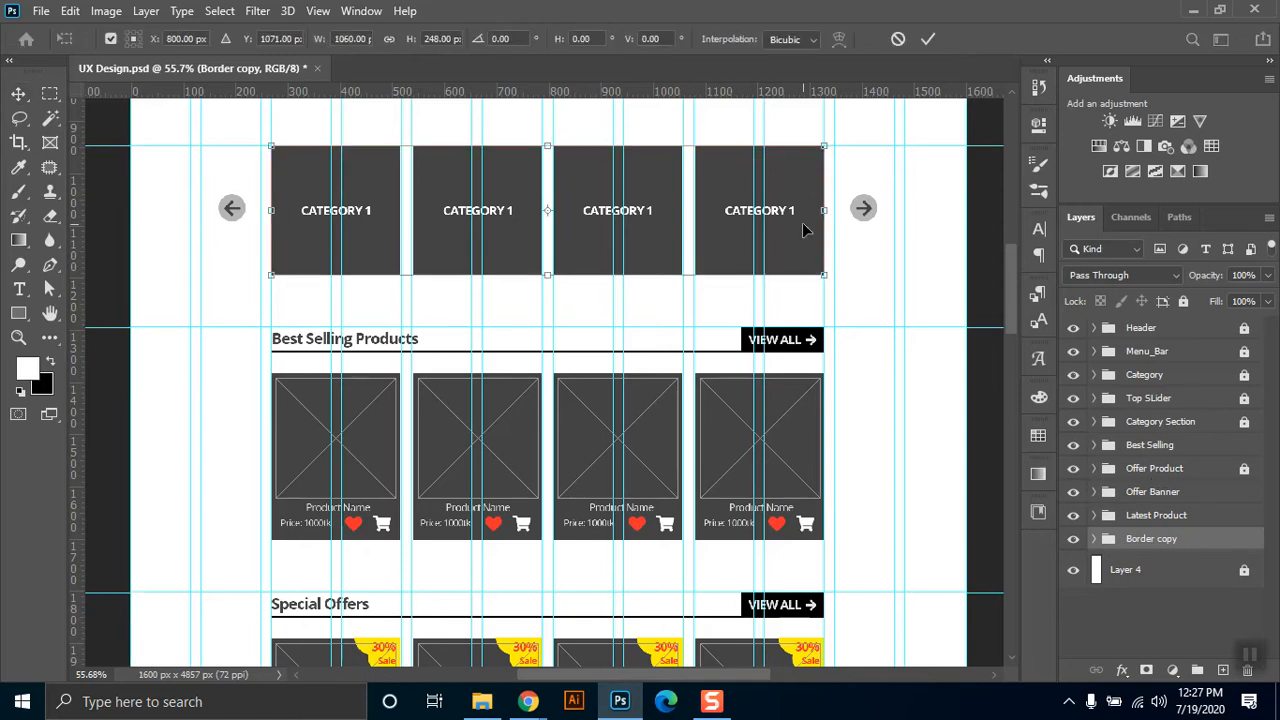
key(ctrl+minus)
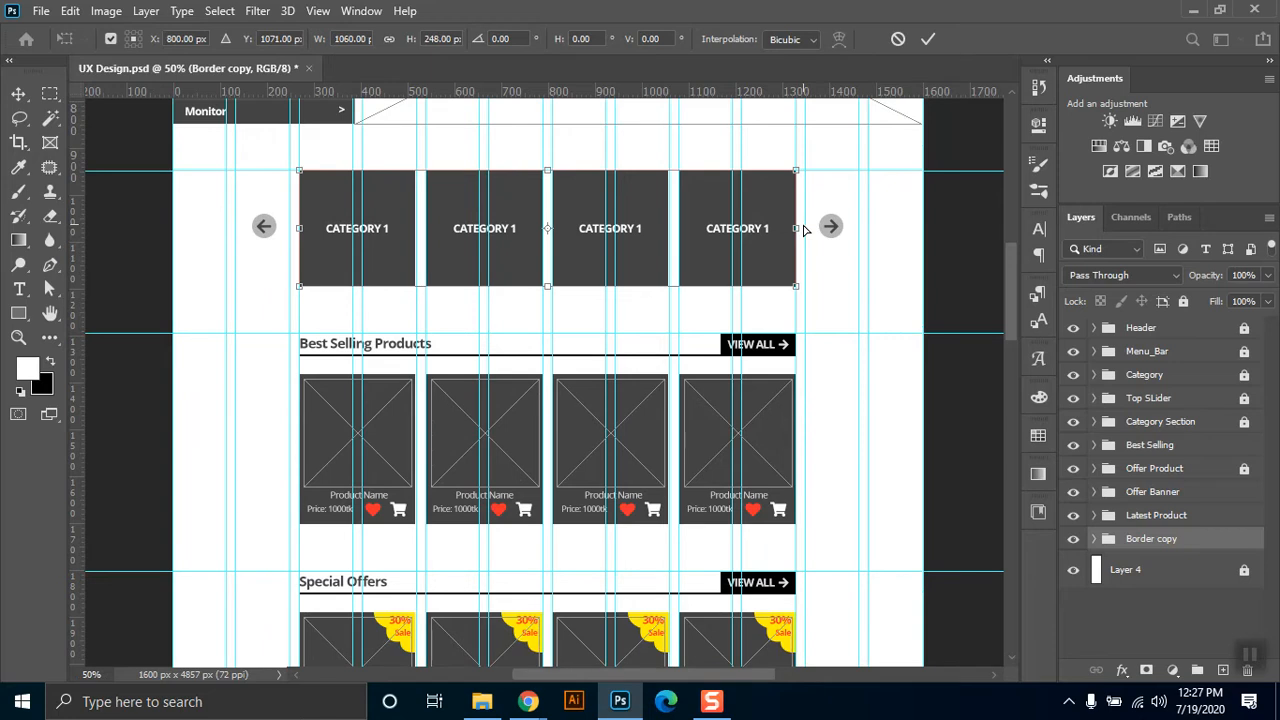
key(ctrl+minus)
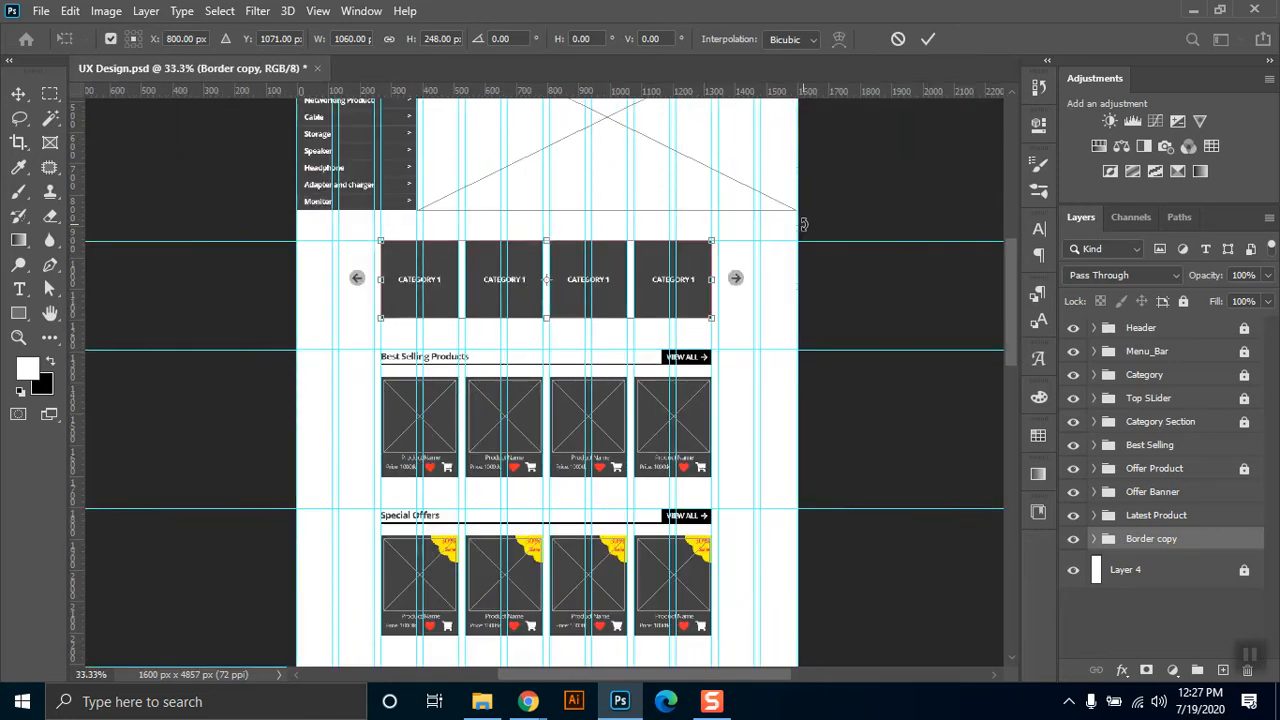
scroll(1014, 290, down, 5)
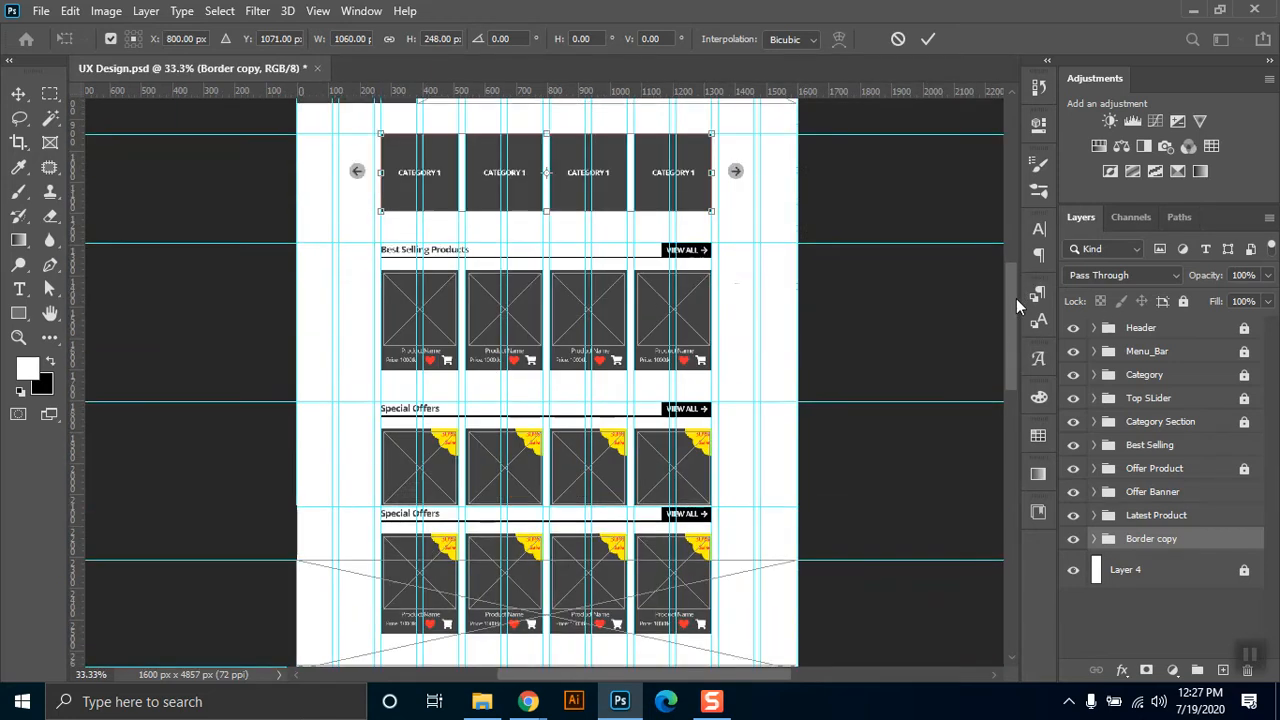
drag(697, 143, 673, 643)
drag(1011, 309, 1007, 399)
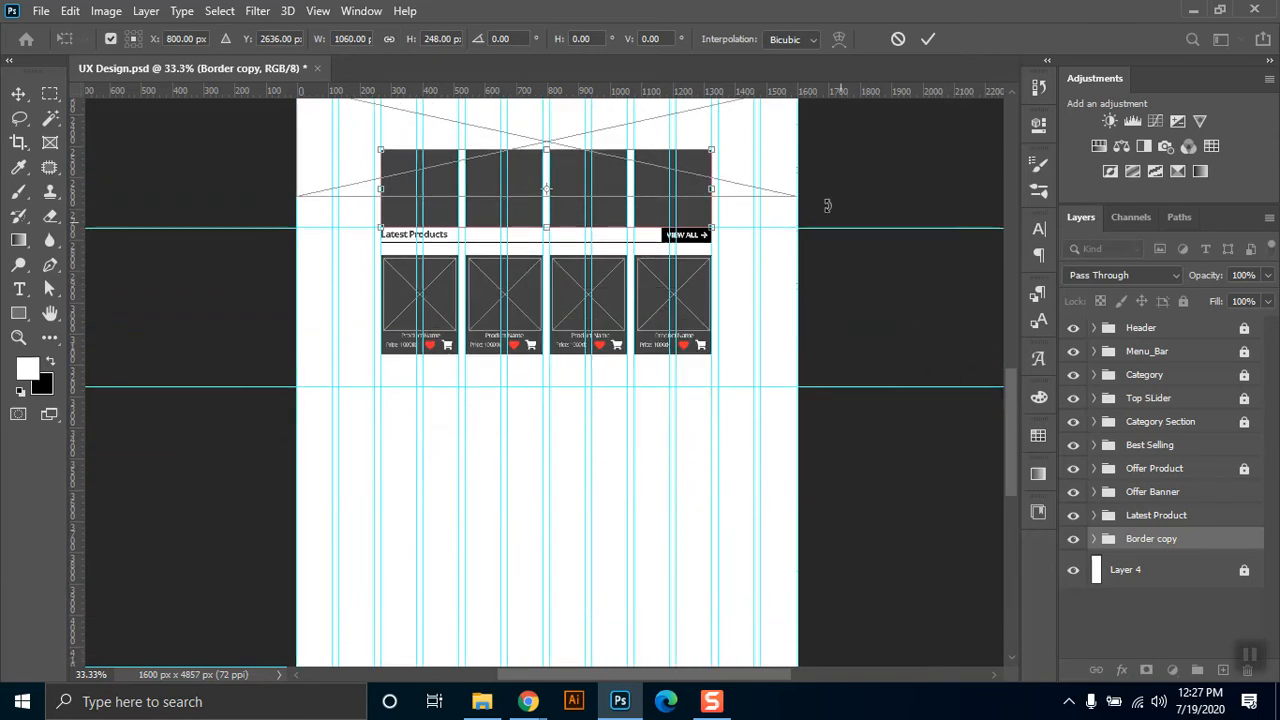
drag(701, 171, 697, 410)
key(Return)
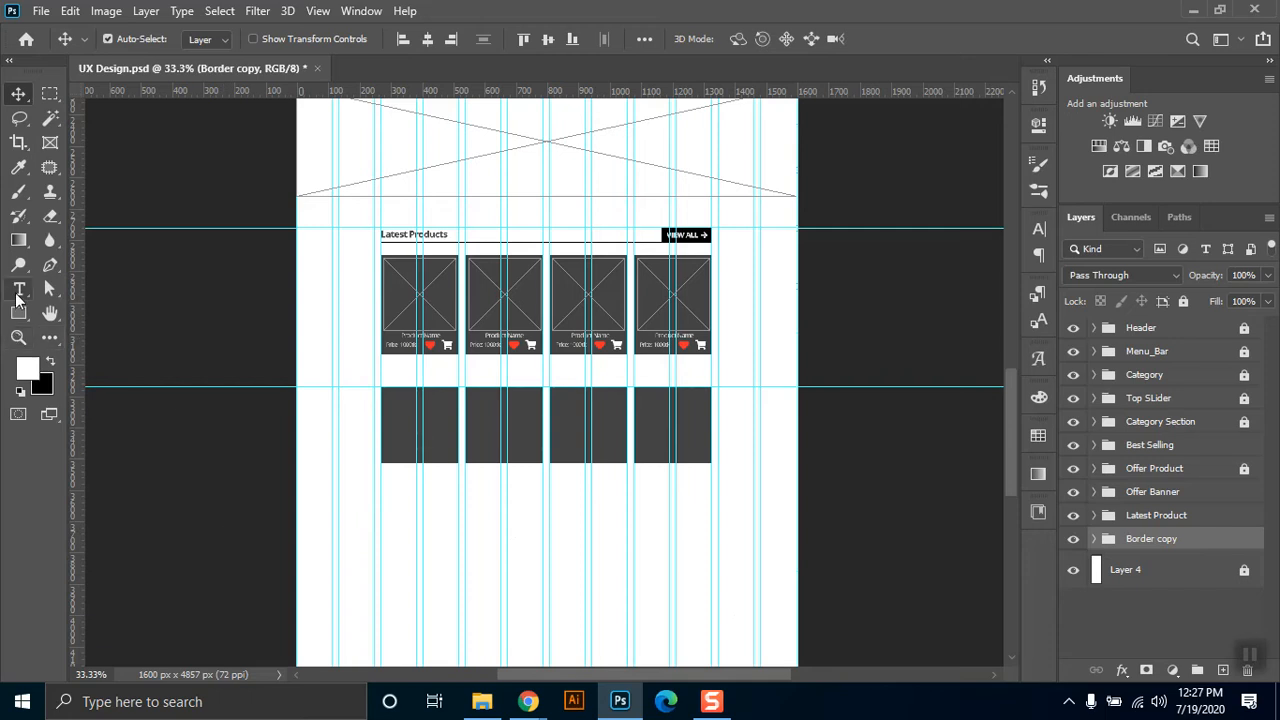
Add a Lorem Ipsum placeholder text below the first new box and set its colour to #e2e2e2.
click(17, 300)
click(151, 285)
click(399, 498)
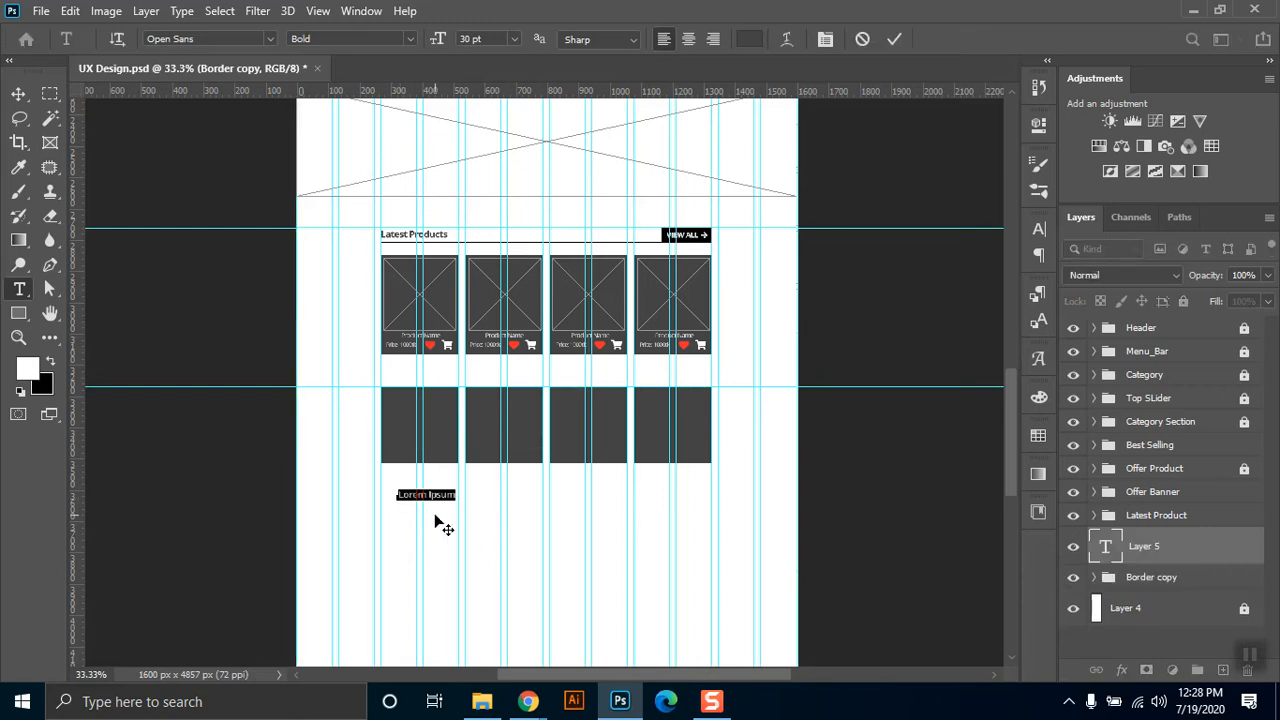
click(752, 40)
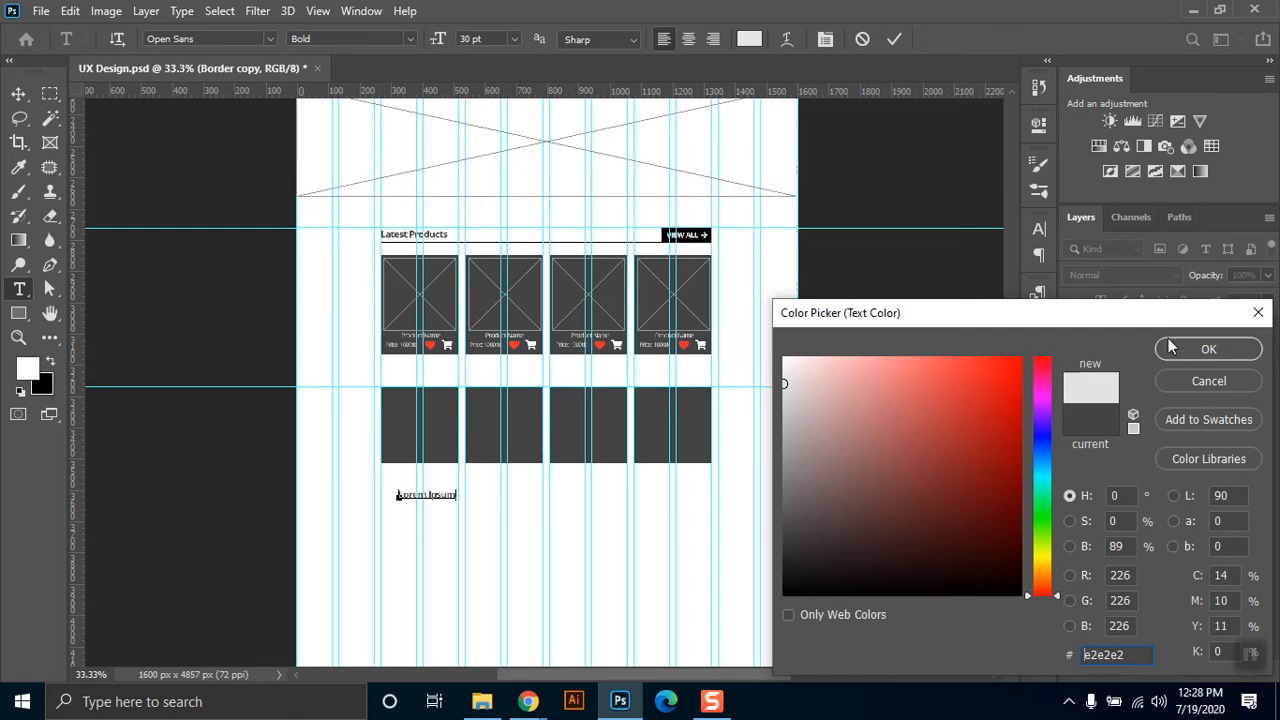
click(1208, 349)
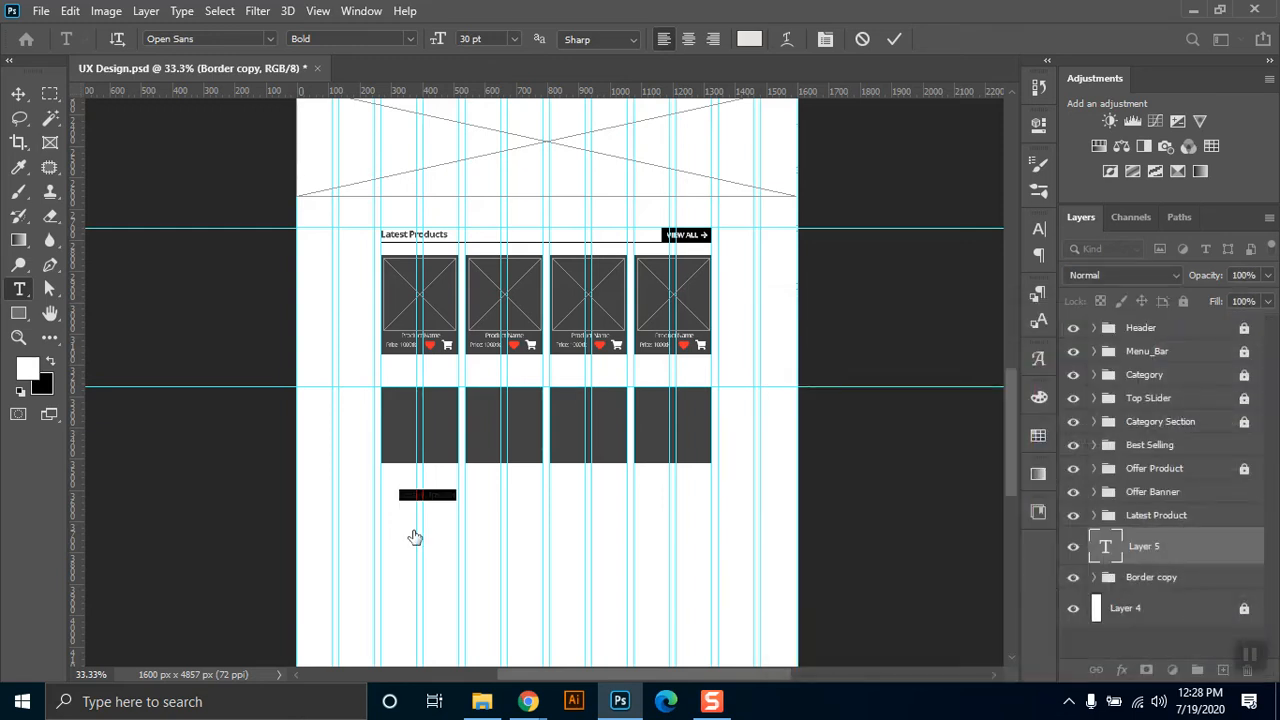
click(18, 93)
Move the Lorem Ipsum text into the middle of the first new box and hide the guides.
click(18, 337)
drag(321, 321, 799, 562)
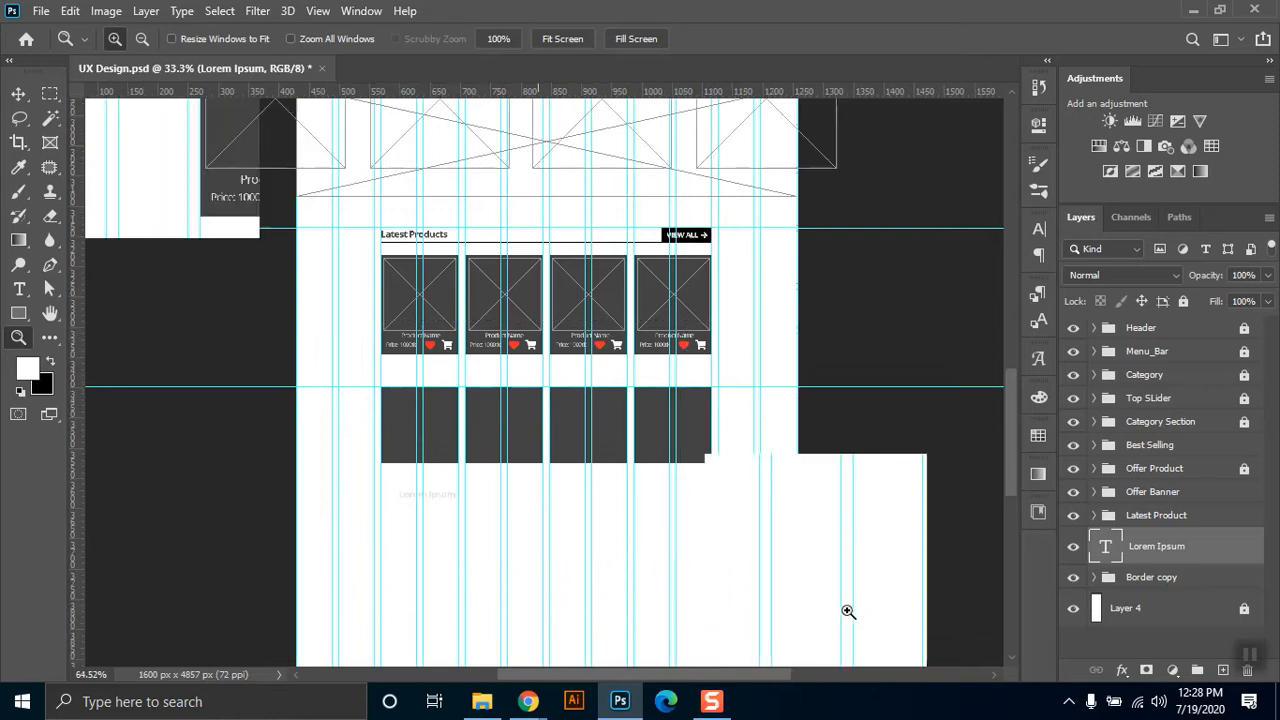
click(20, 94)
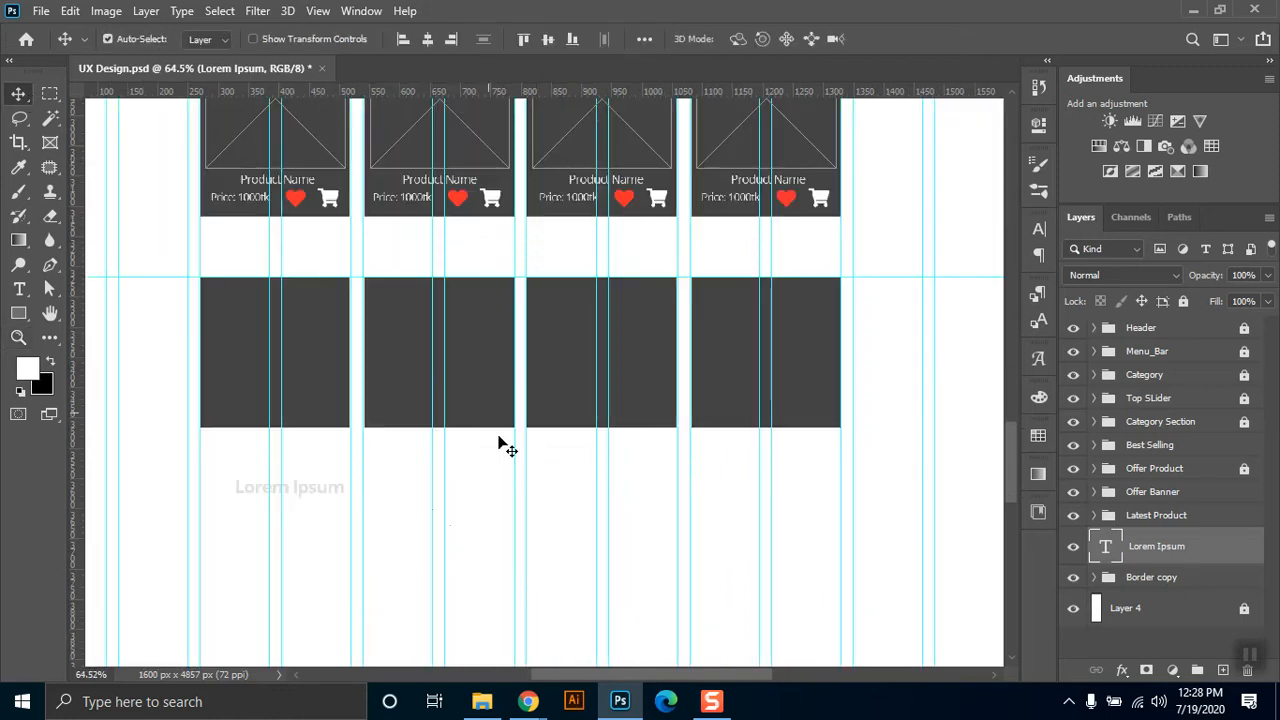
drag(329, 494, 307, 348)
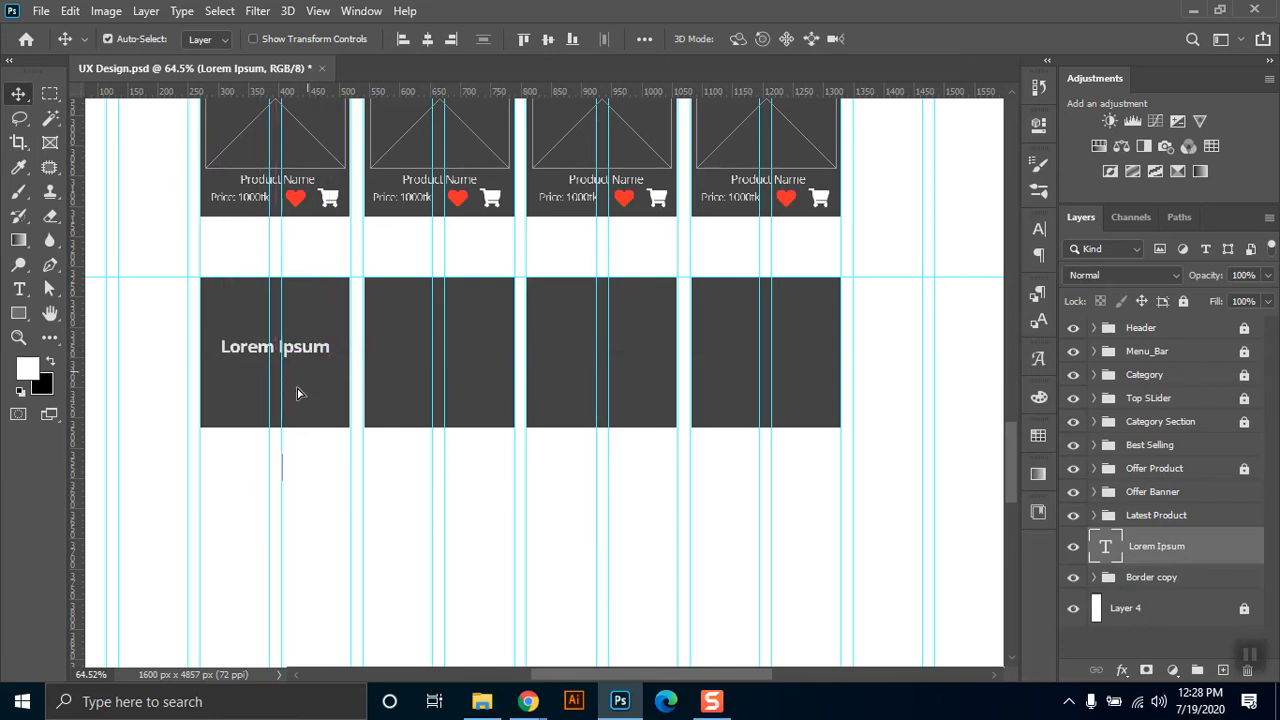
key(ctrl+h)
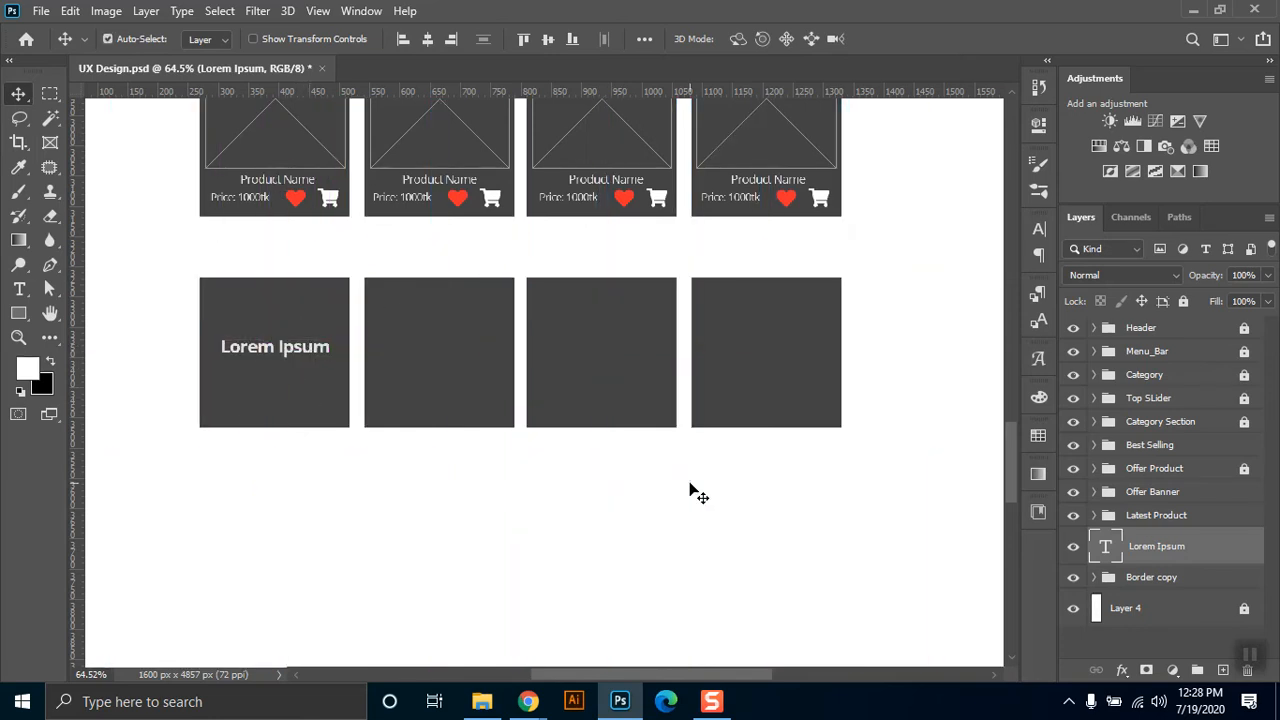
Replace the placeholder text in the first box with Fast Delivery.
double_click(297, 360)
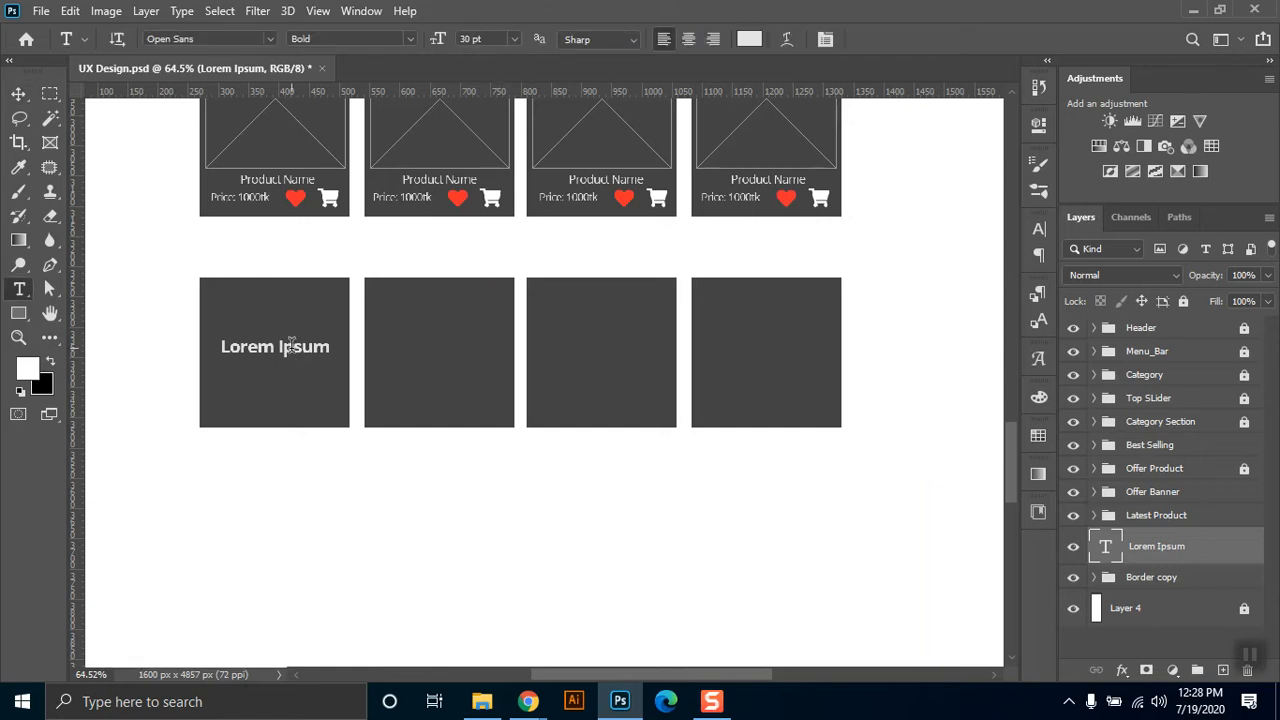
key(ctrl+a)
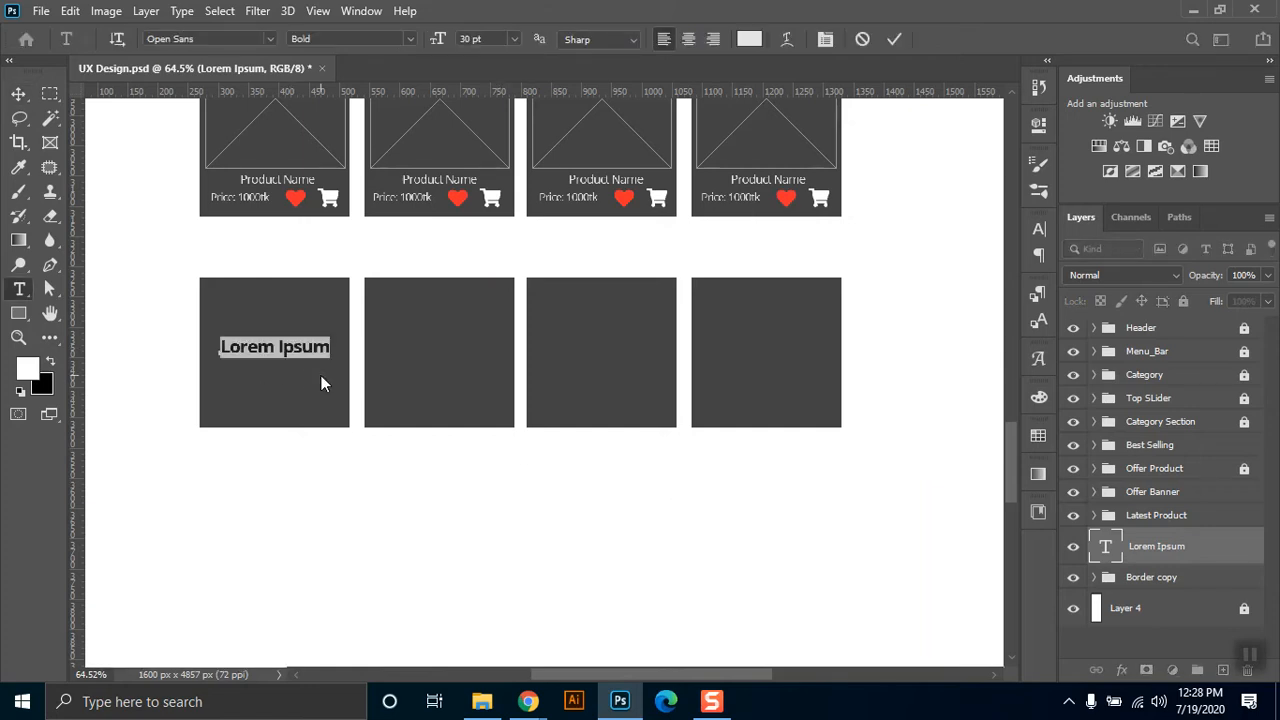
text(Fast Delivery)
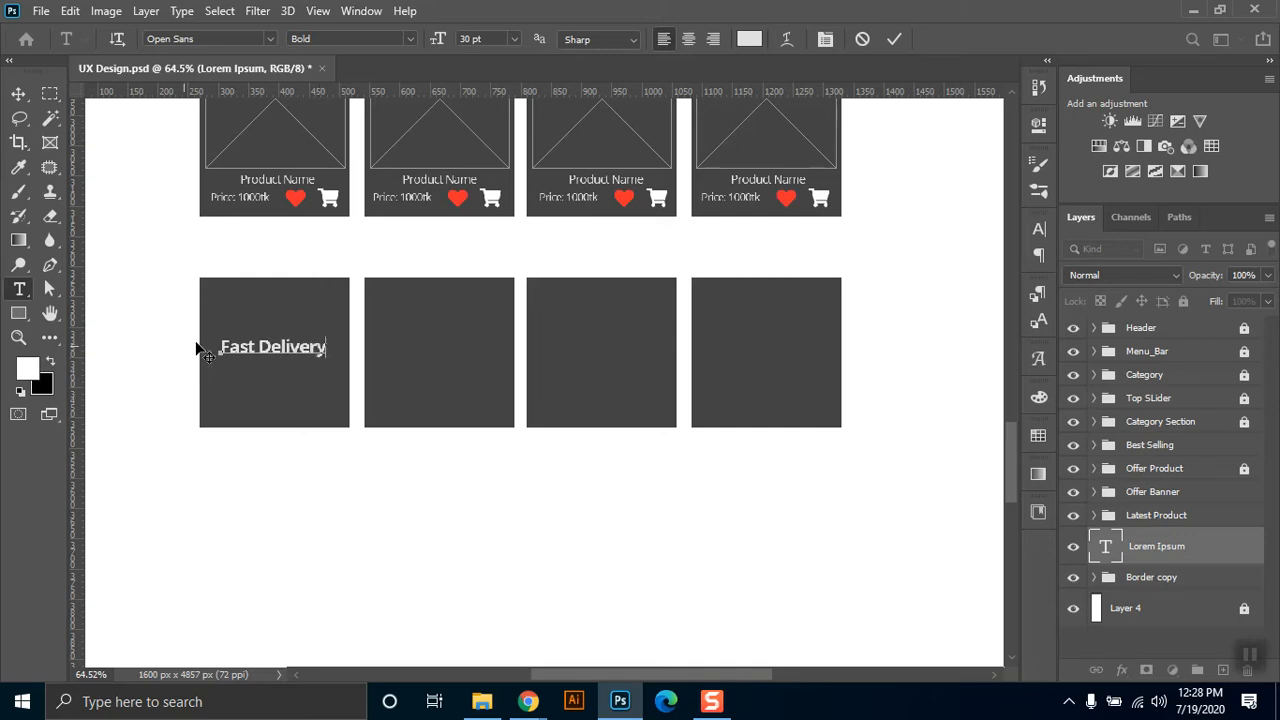
click(18, 93)
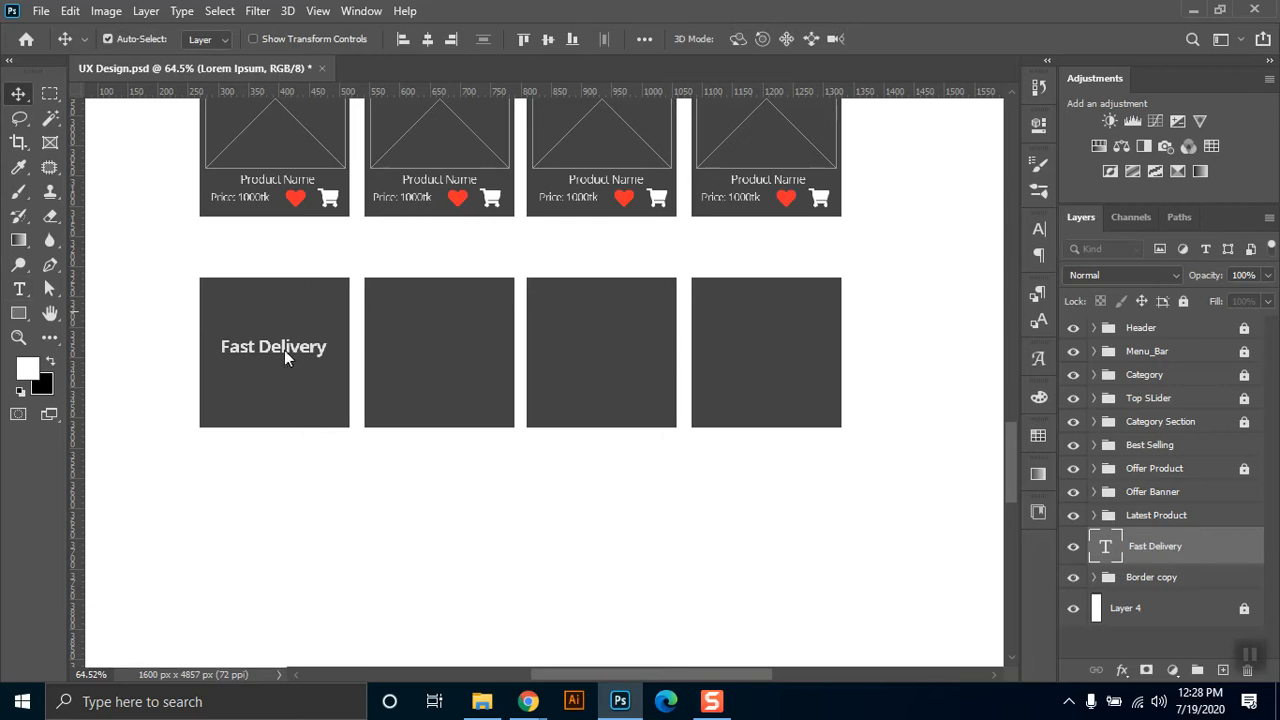
Duplicate the Fast Delivery text into the second box and change the copy to 24/7 Support on two lines.
drag(300, 358, 455, 365)
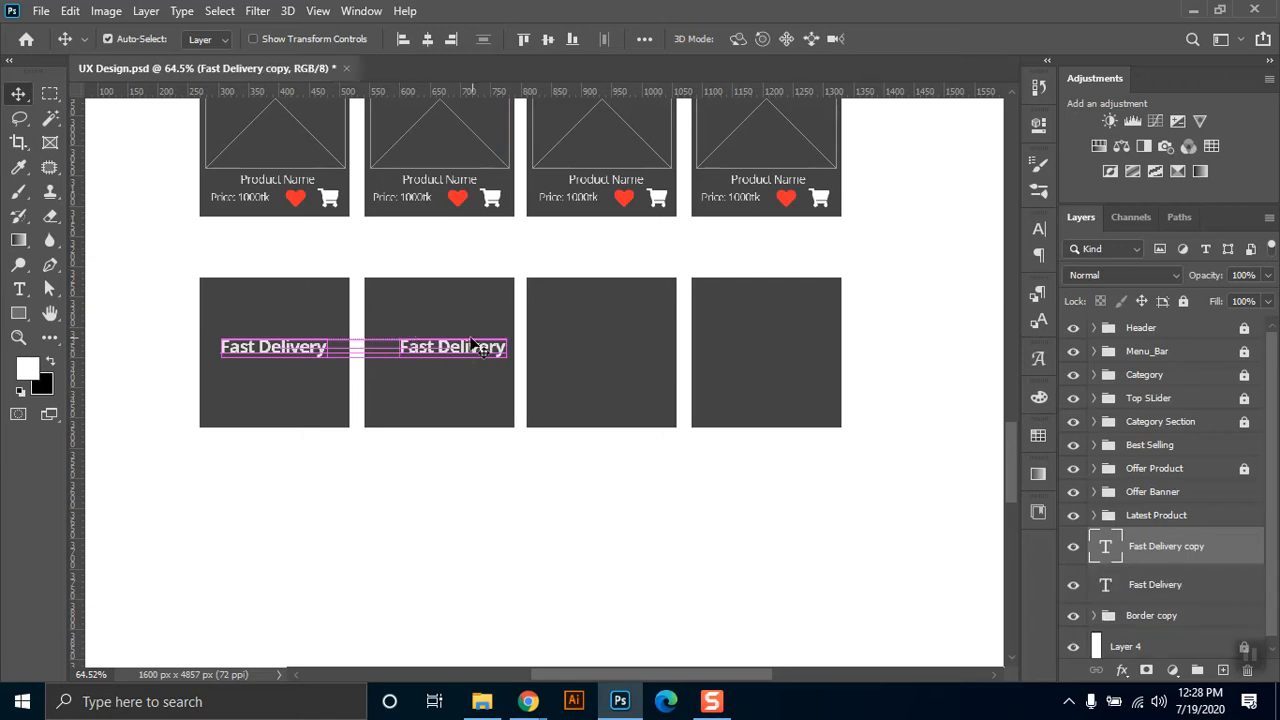
key(t)
click(452, 347)
key(ctrl+a)
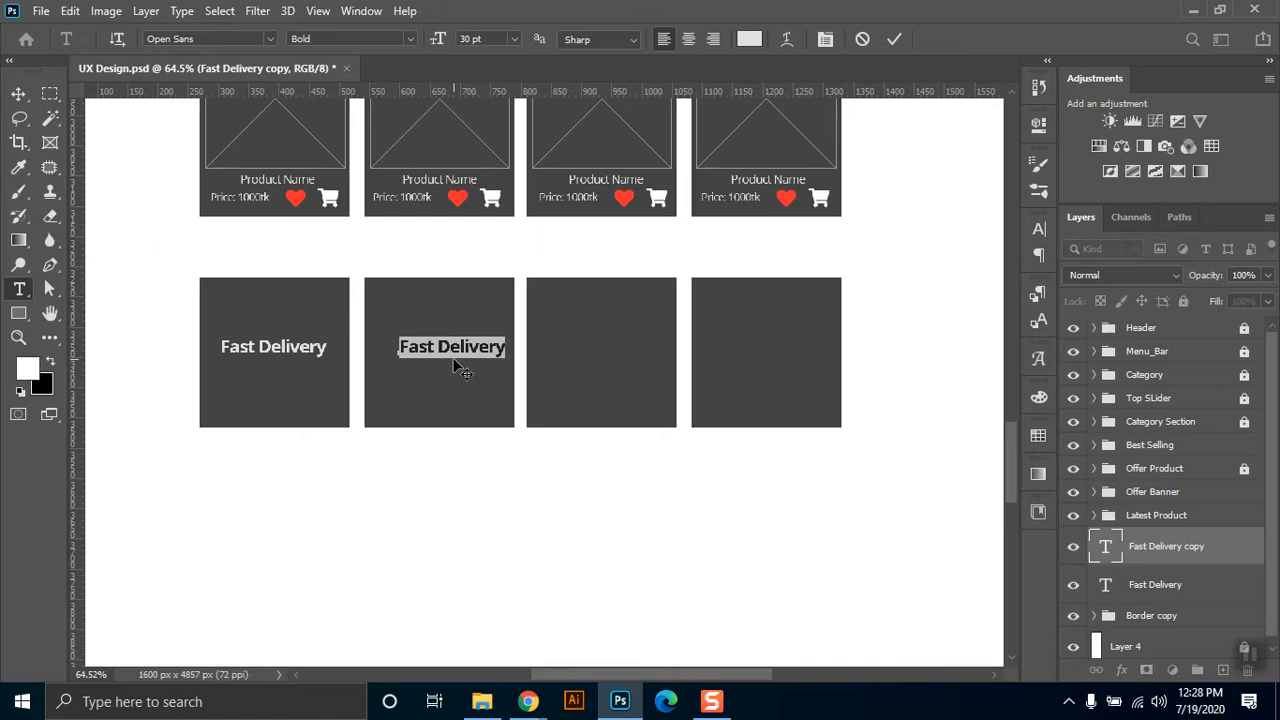
text(24)
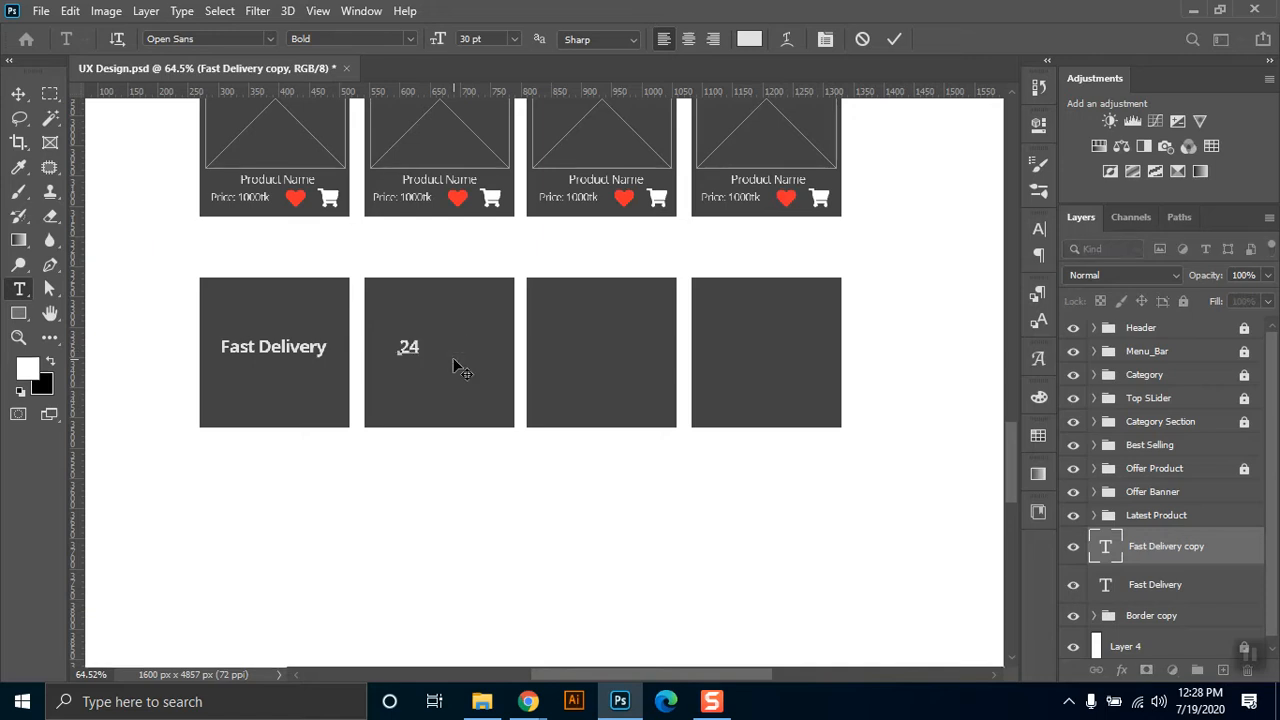
text(/7)
key(Return)
text(Support)
Center-align the 24/7 Support text and position it in the middle of the second box.
key(ctrl+a)
click(697, 36)
click(18, 94)
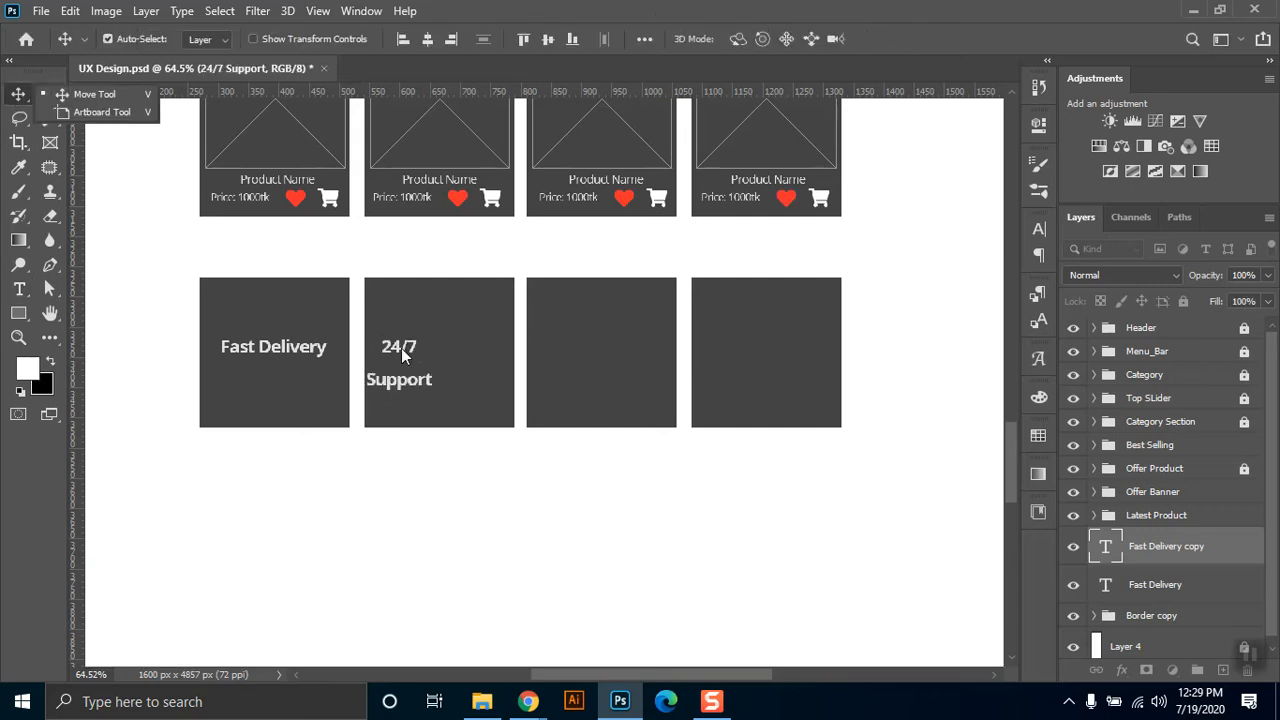
mouse_move(426, 345)
mouse_down()
mouse_move(465, 338)
mouse_move(443, 352)
mouse_up()
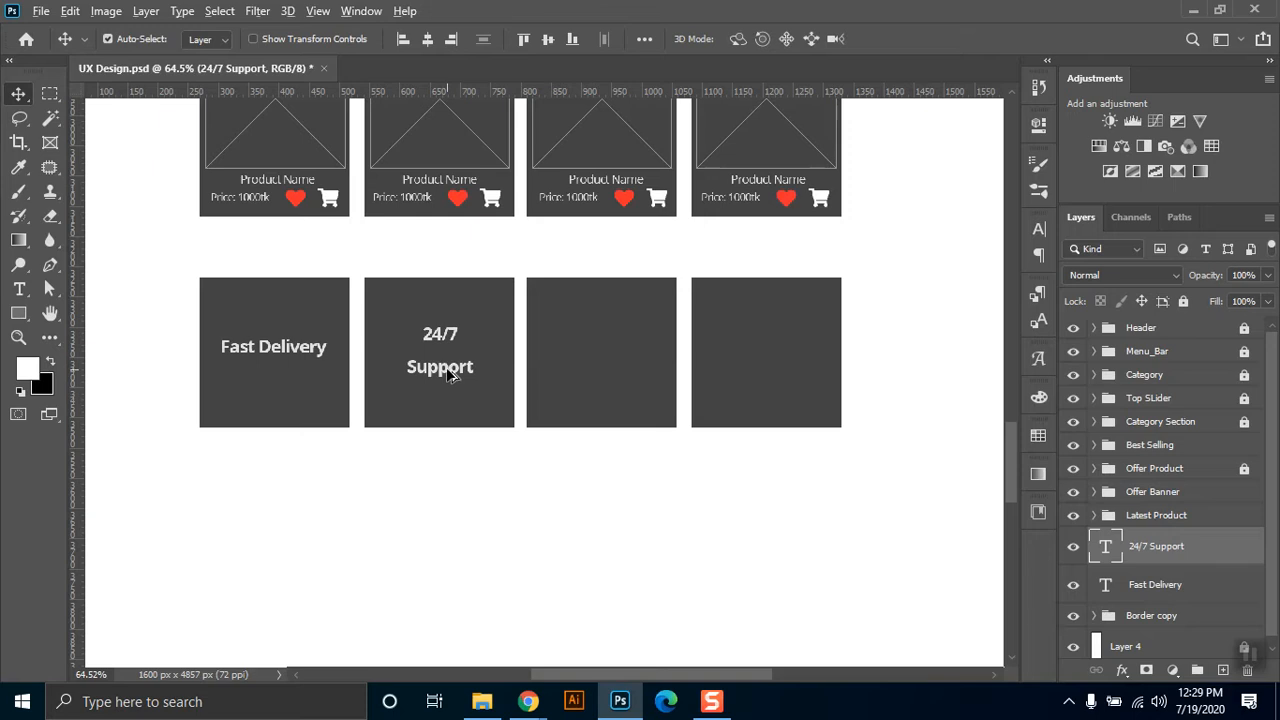
Duplicate the 24/7 Support text into the third box and change the copy to 7 Days Return Policy on three lines.
drag(514, 371, 612, 392)
double_click(609, 371)
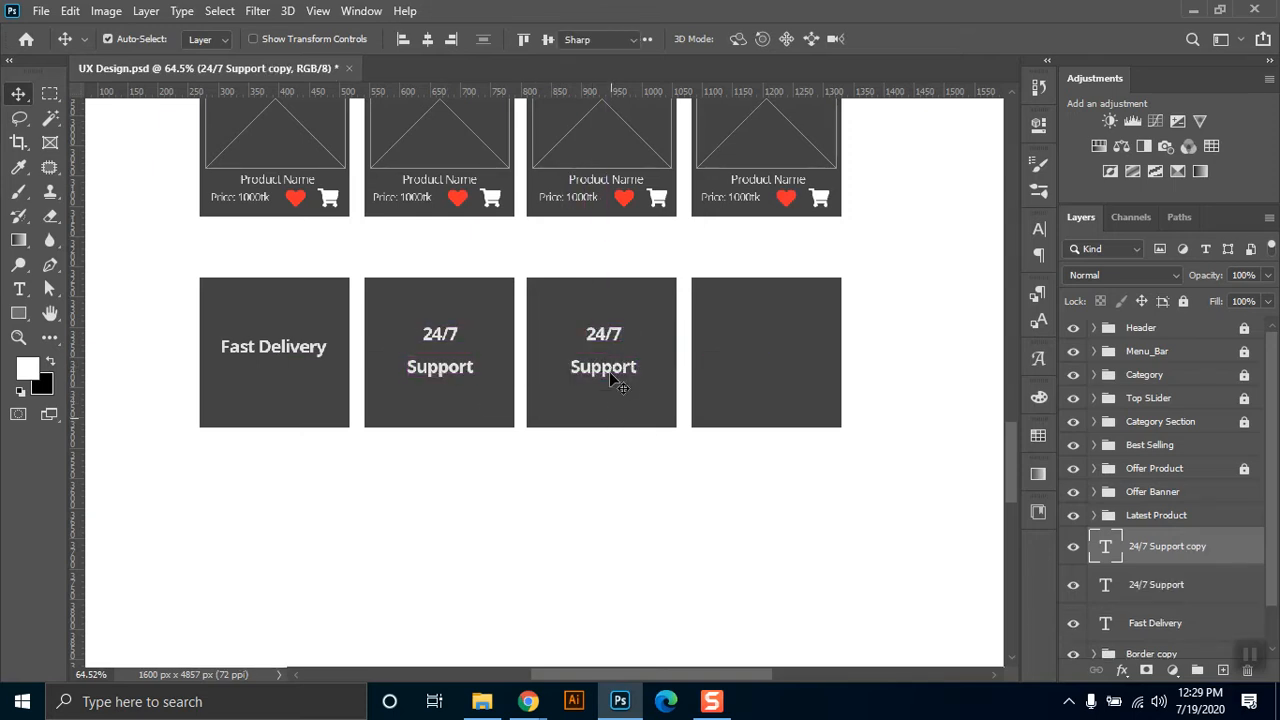
key(ctrl+a)
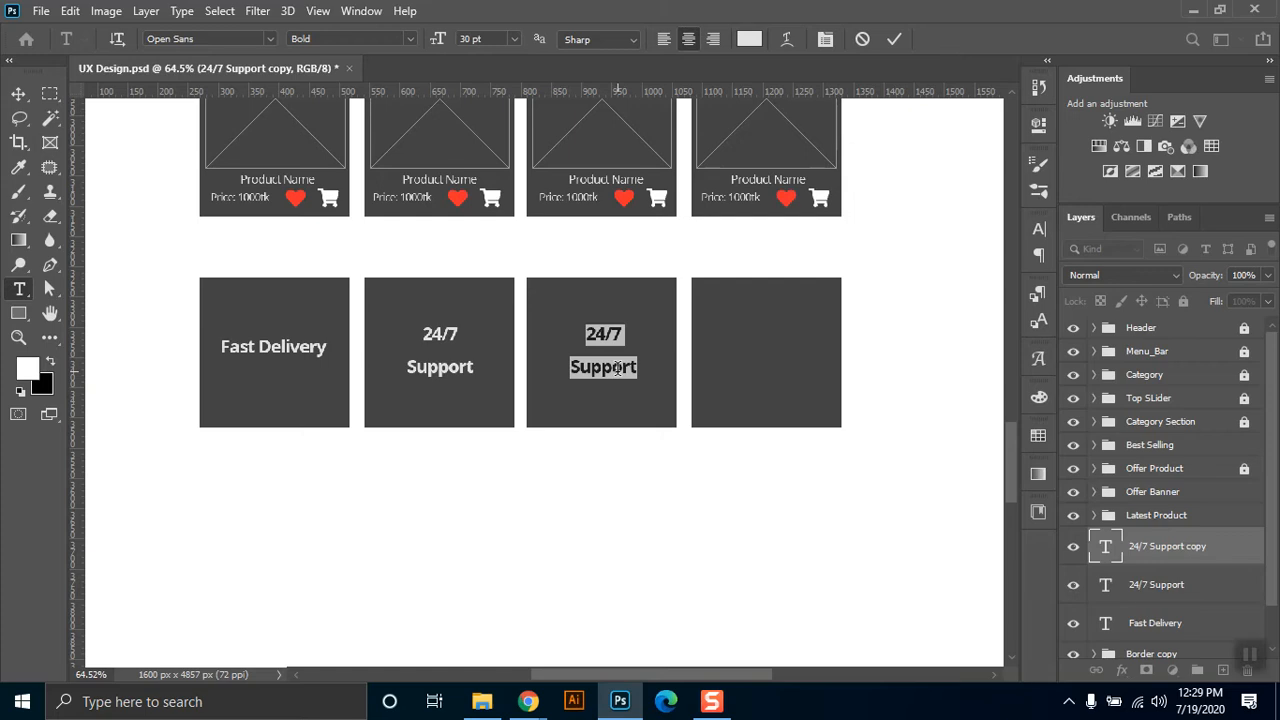
text(7 Days )
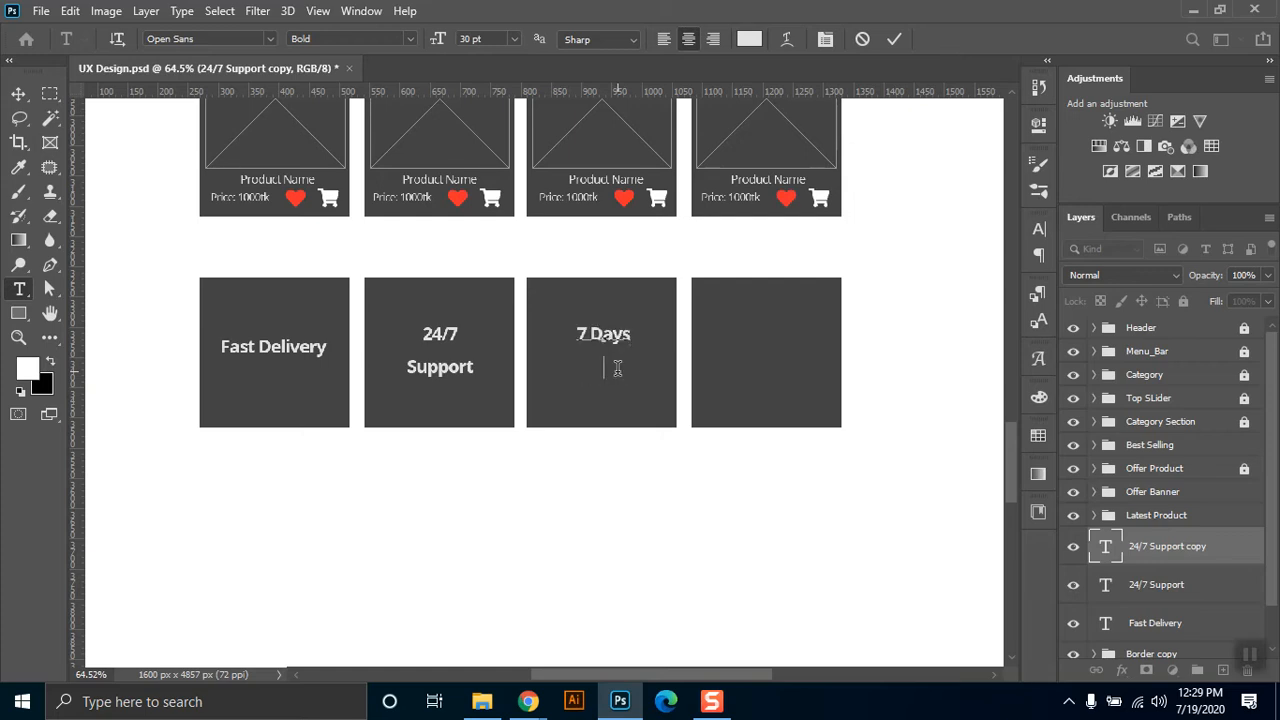
text(Return Policy)
click(18, 94)
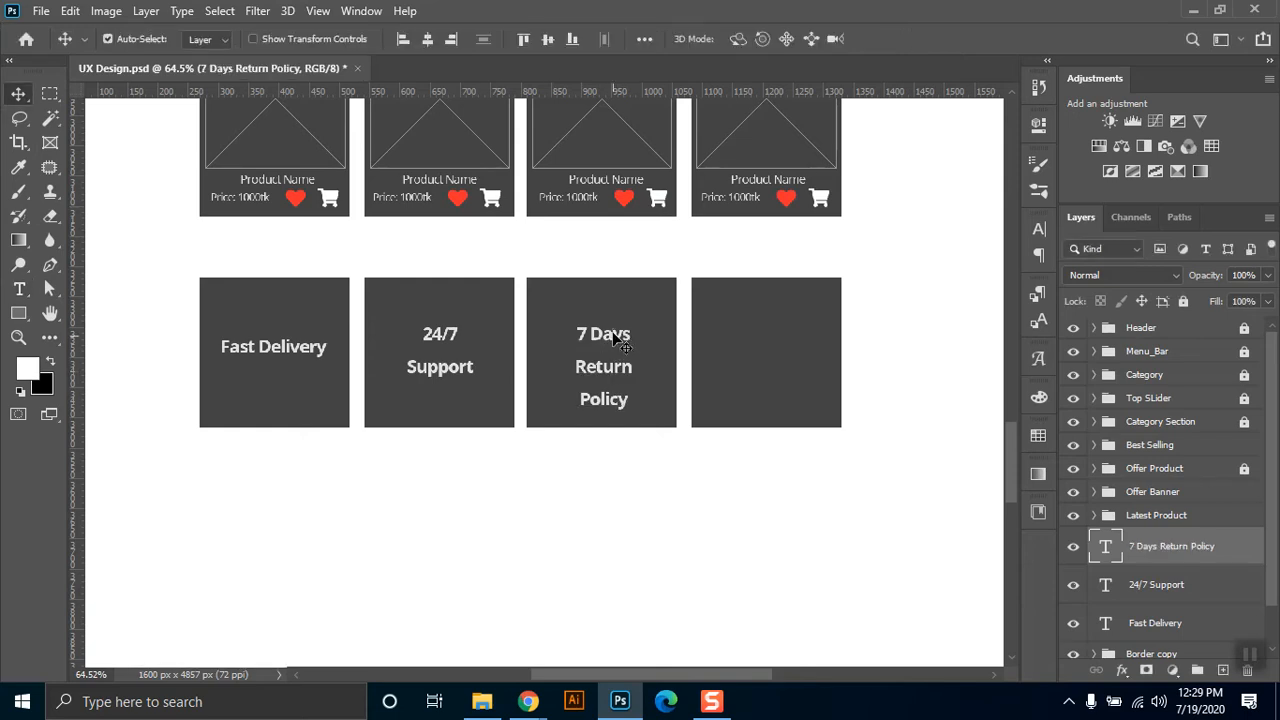
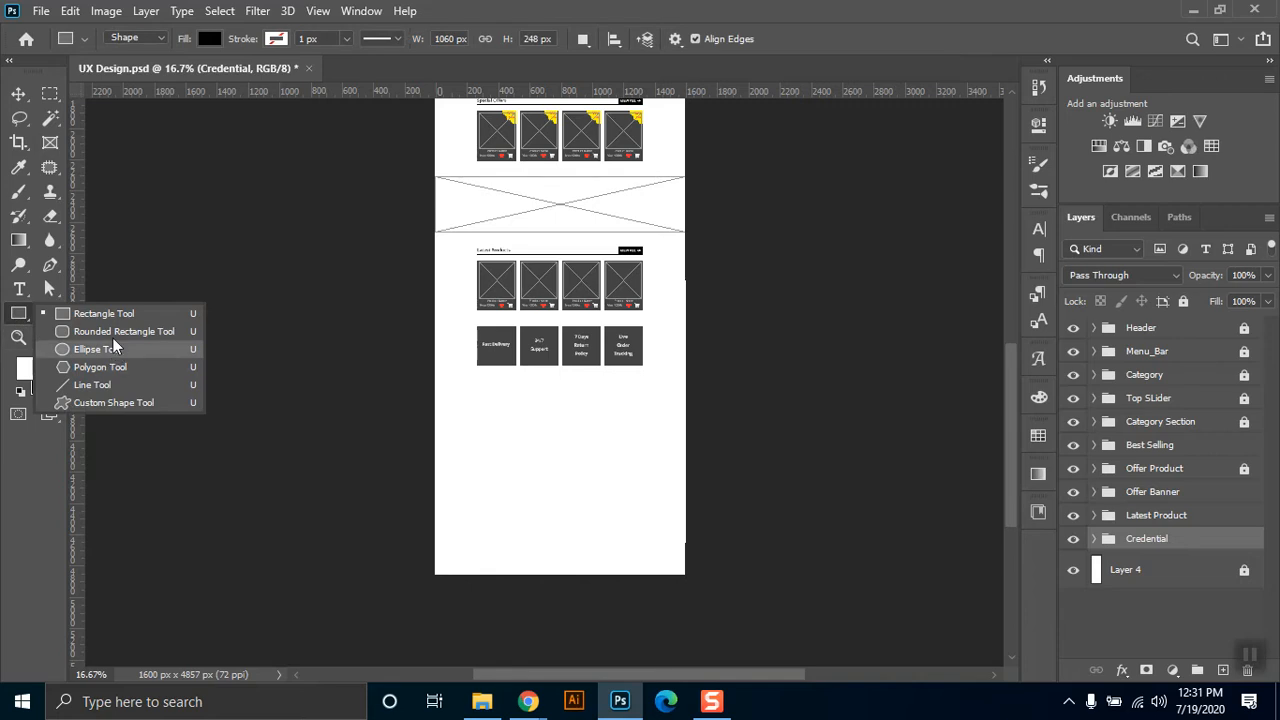
Create a 1060 by 100 px rectangle below the row of service boxes.
click(98, 313)
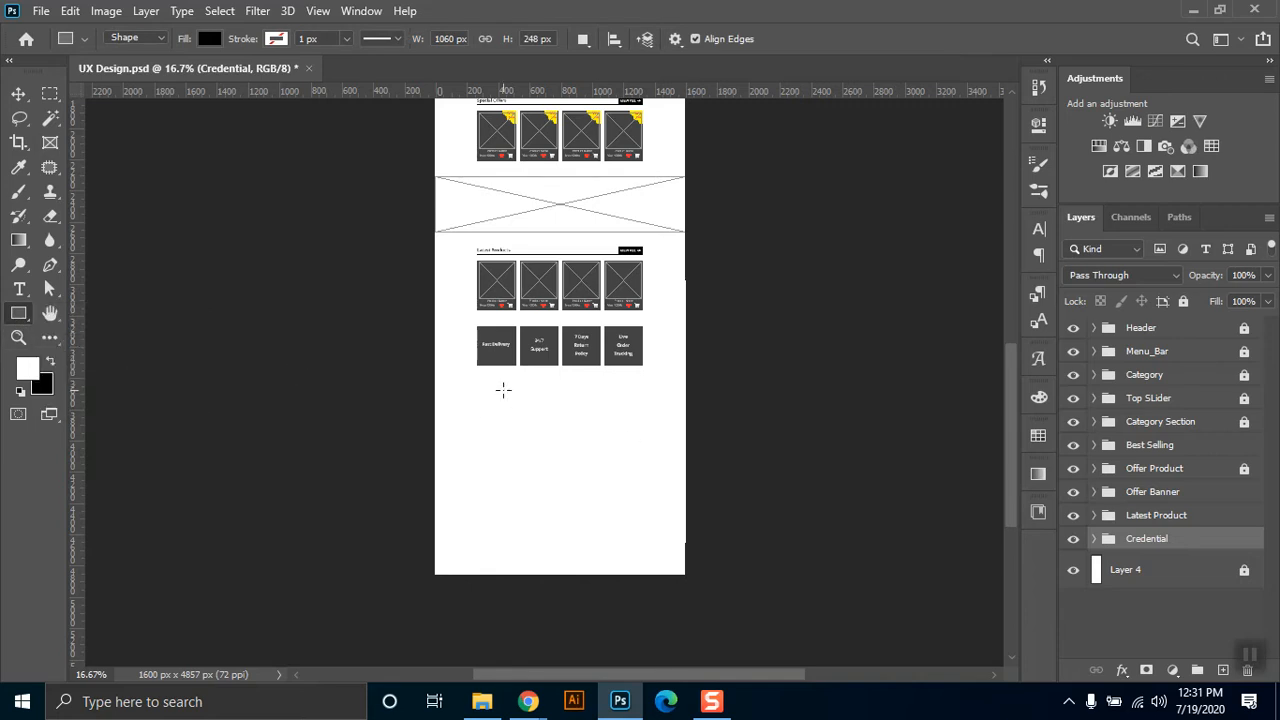
click(503, 390)
click(686, 403)
click(529, 389)
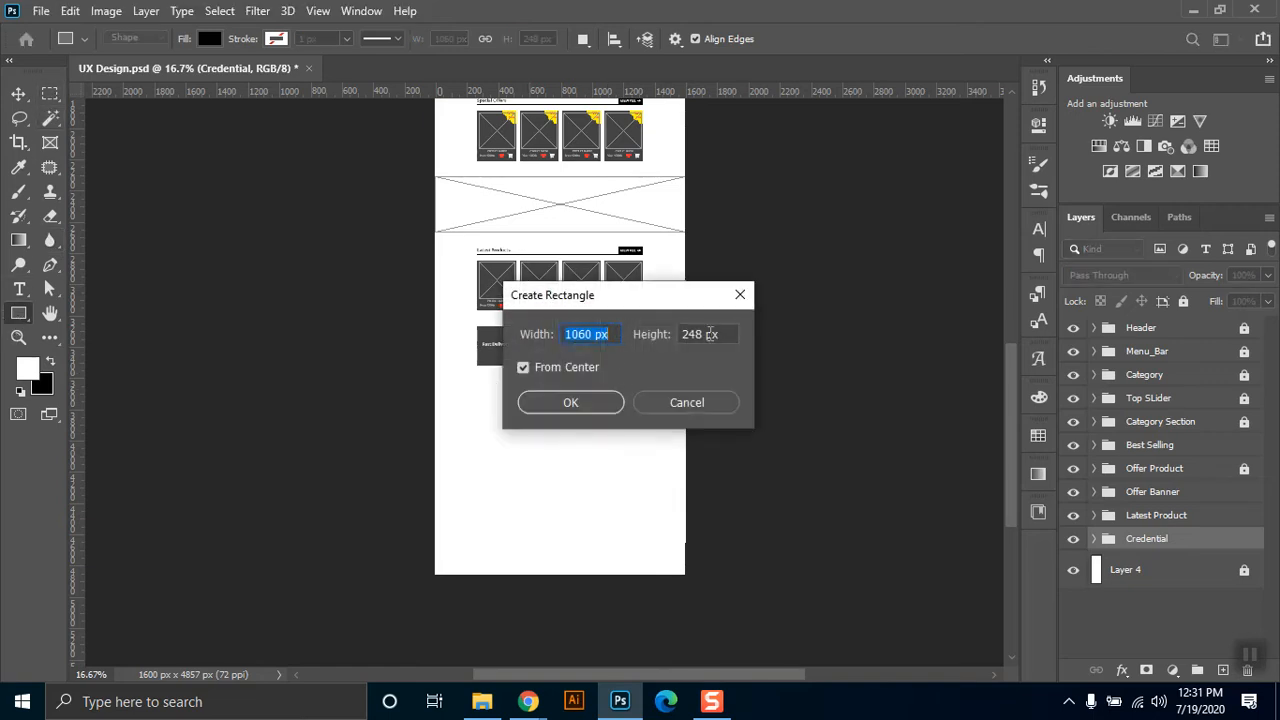
key(Tab)
text(100)
key(Return)
key(v)
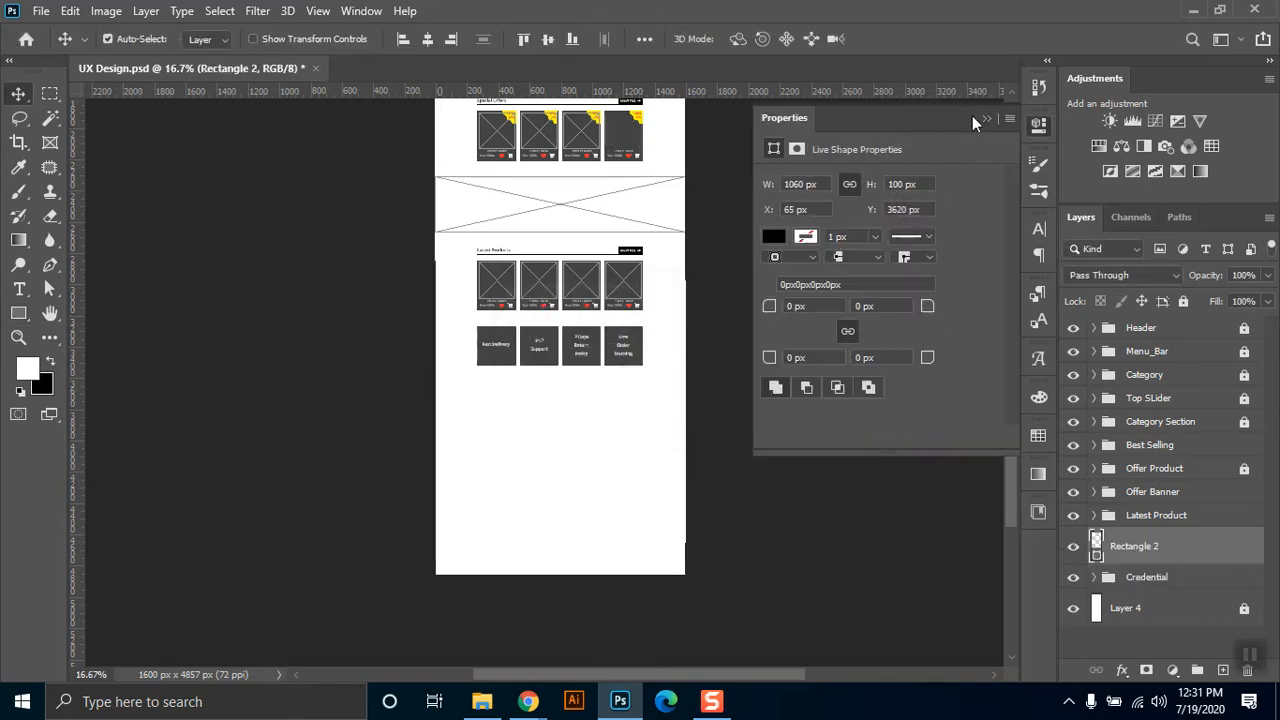
click(988, 119)
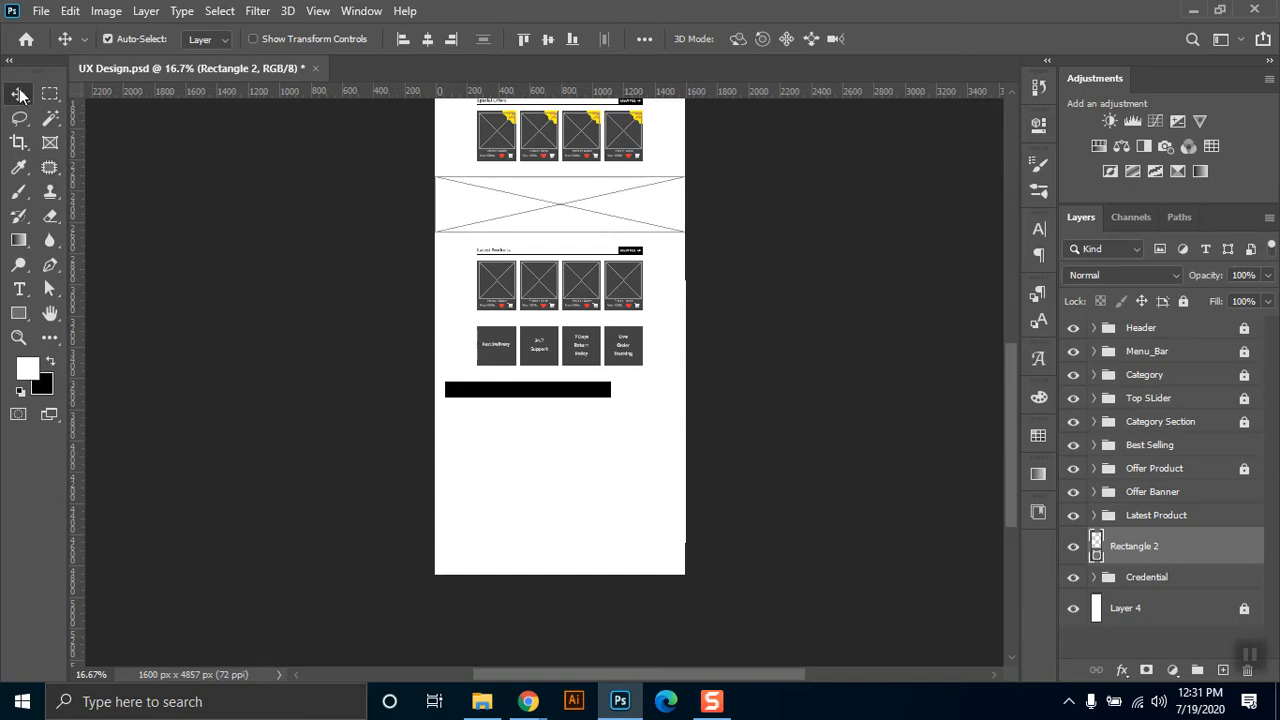
Fit the rectangle under the service boxes as a spacer for a horizontal guide at its lower edge, and delete the rectangle.
drag(517, 395, 506, 376)
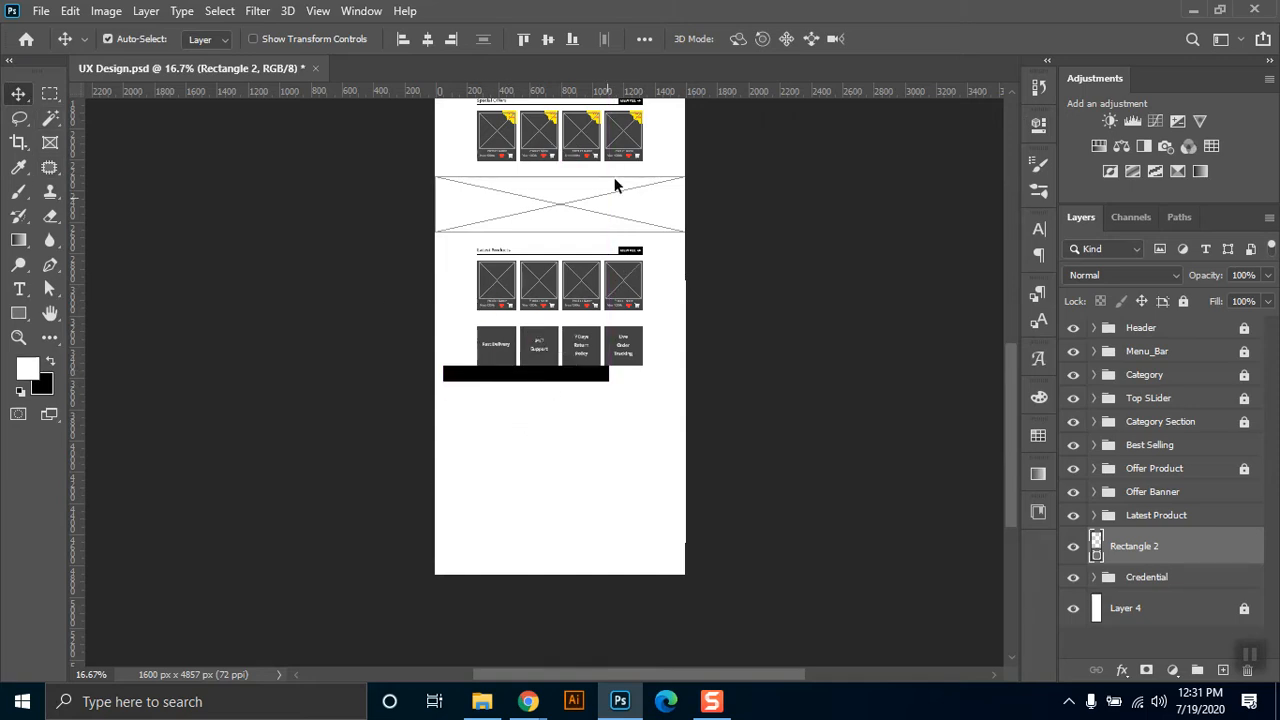
drag(617, 93, 617, 380)
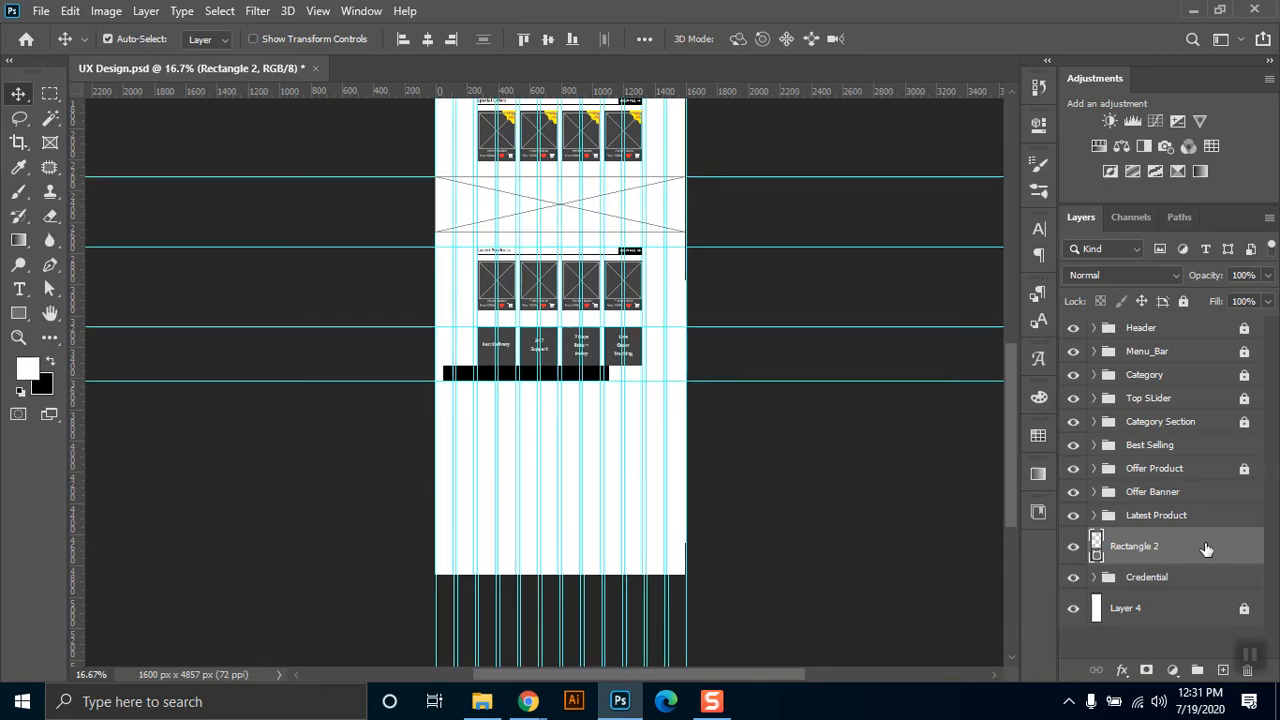
key(Delete)
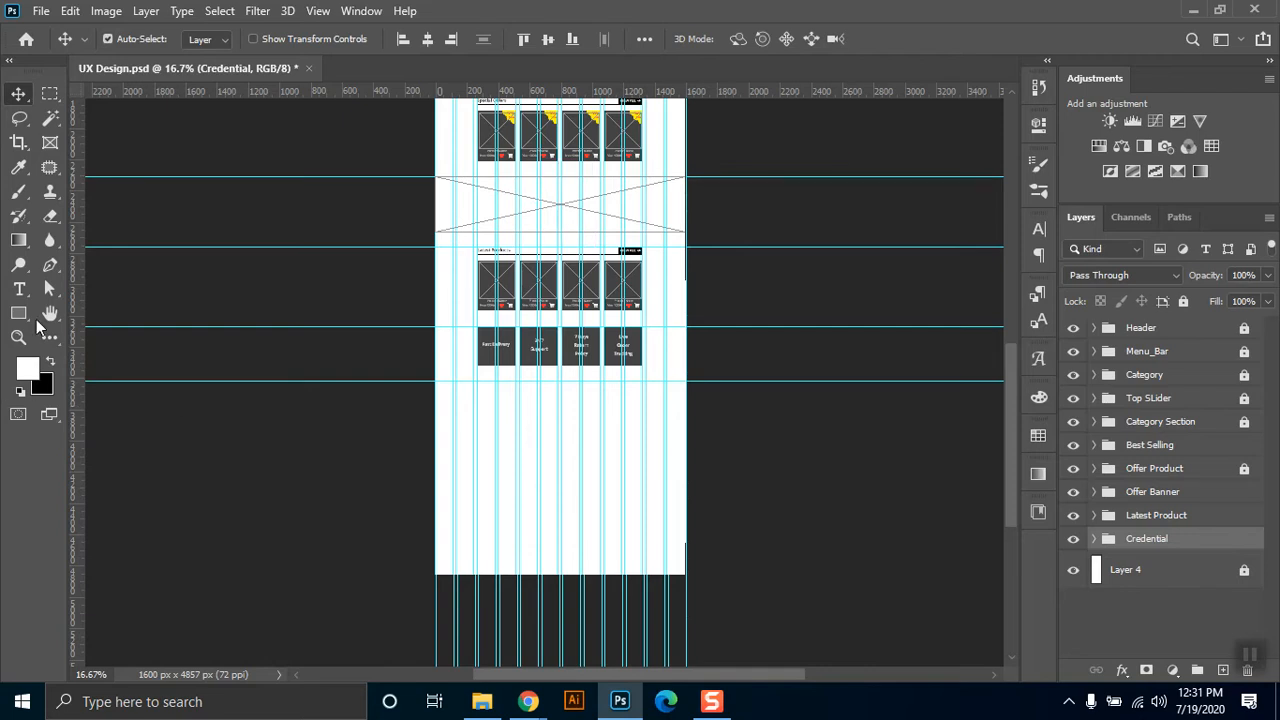
key(ctrl+semicolon)
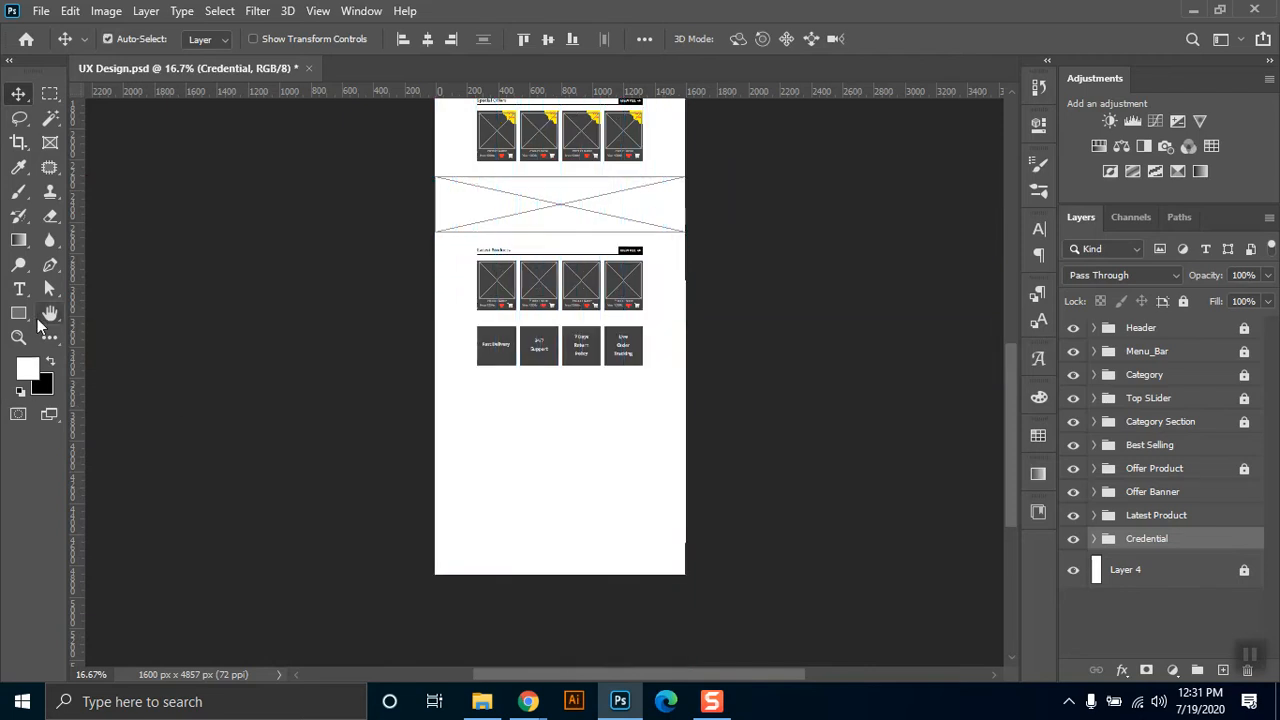
Create a 1600 by 500 px rectangle in the empty area below the service boxes.
click(18, 313)
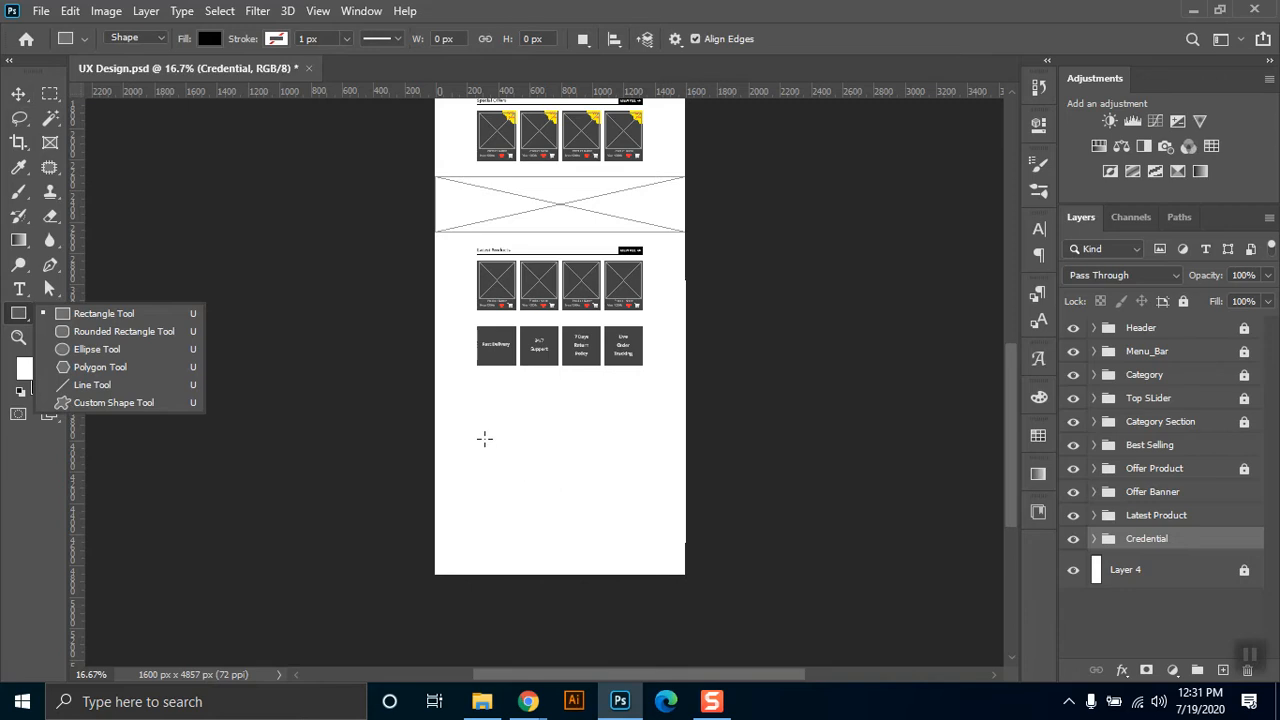
click(479, 406)
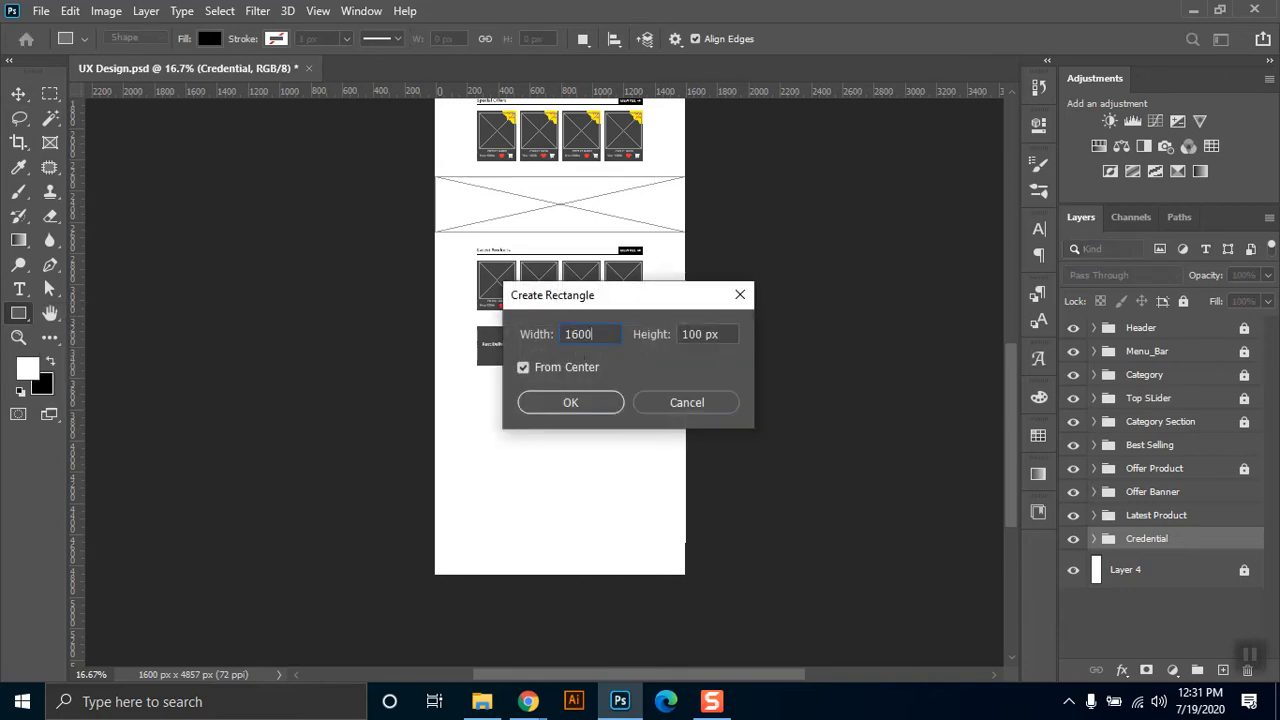
key(Tab)
text(500)
key(Return)
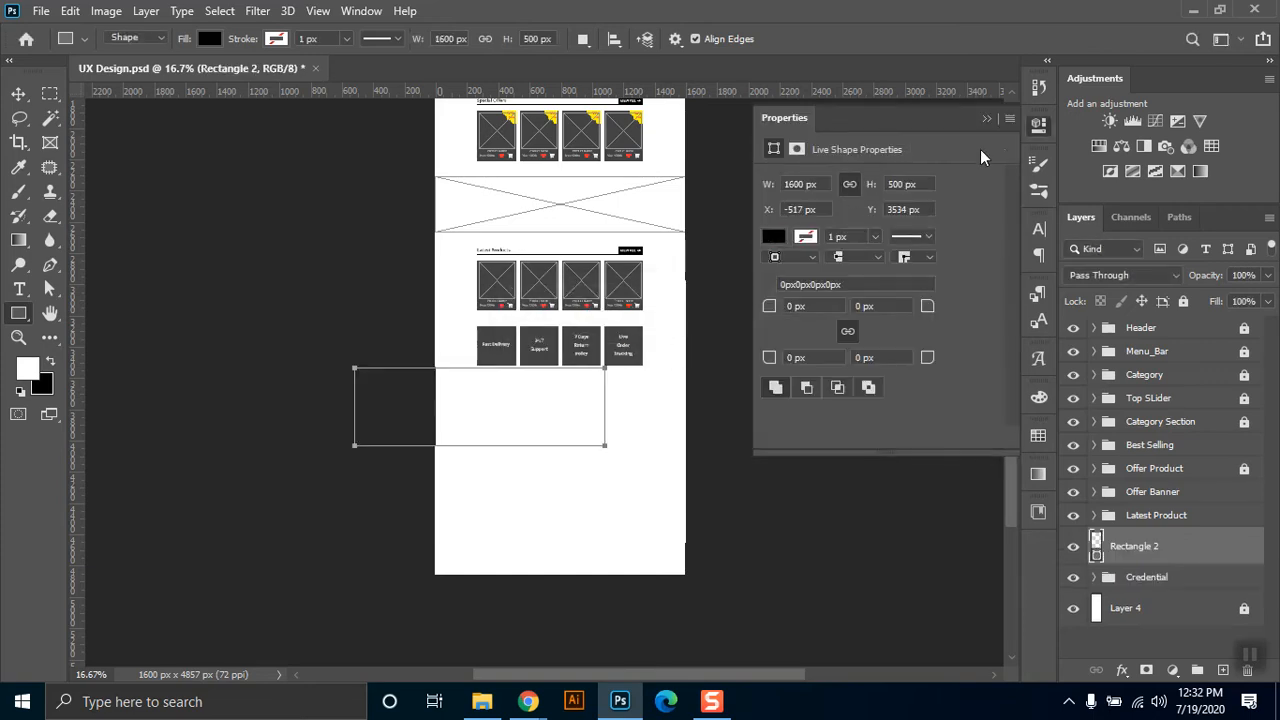
click(985, 119)
click(18, 93)
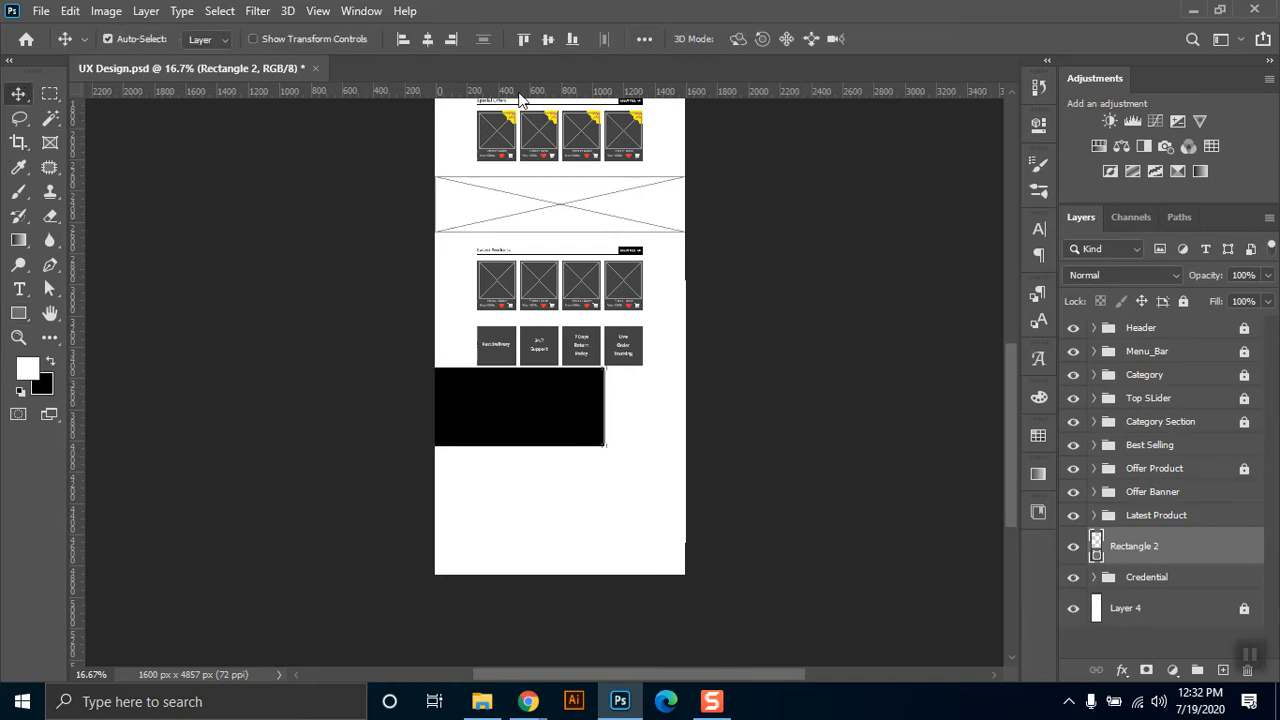
Center the large rectangle horizontally on the page and snap its top edge to the guide below the service boxes.
click(427, 44)
drag(586, 414, 583, 474)
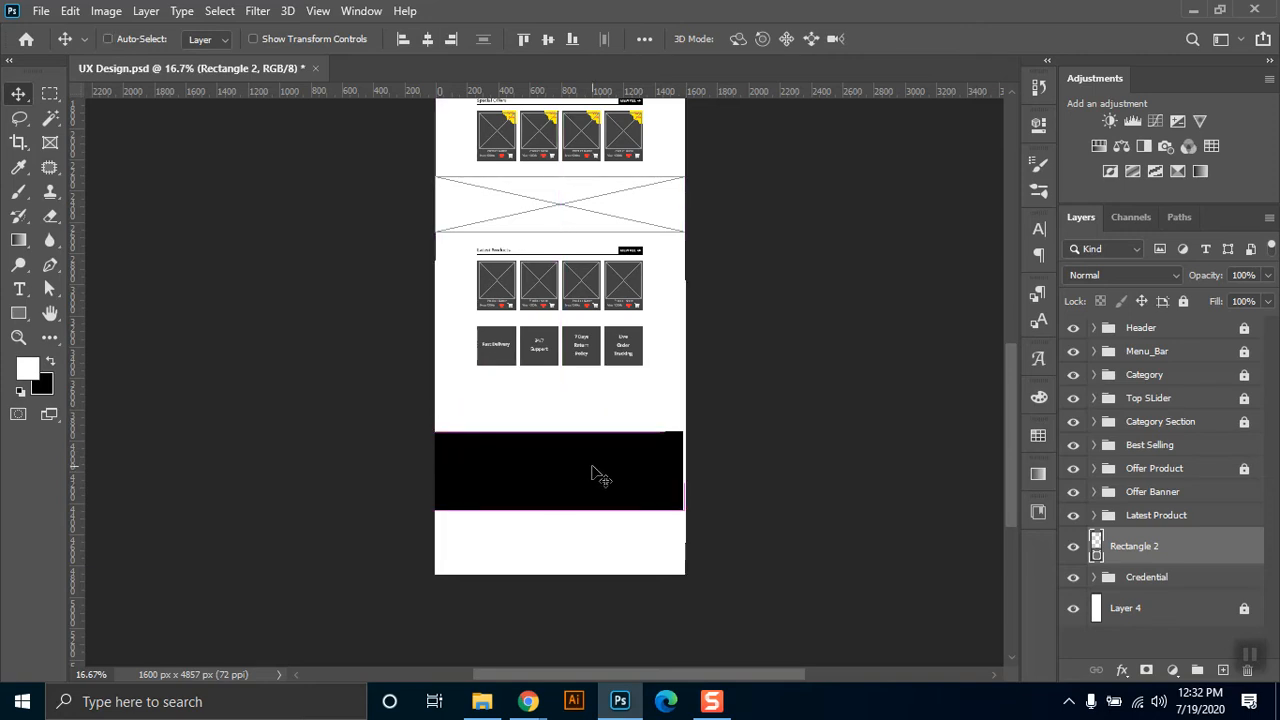
key(ctrl+semicolon)
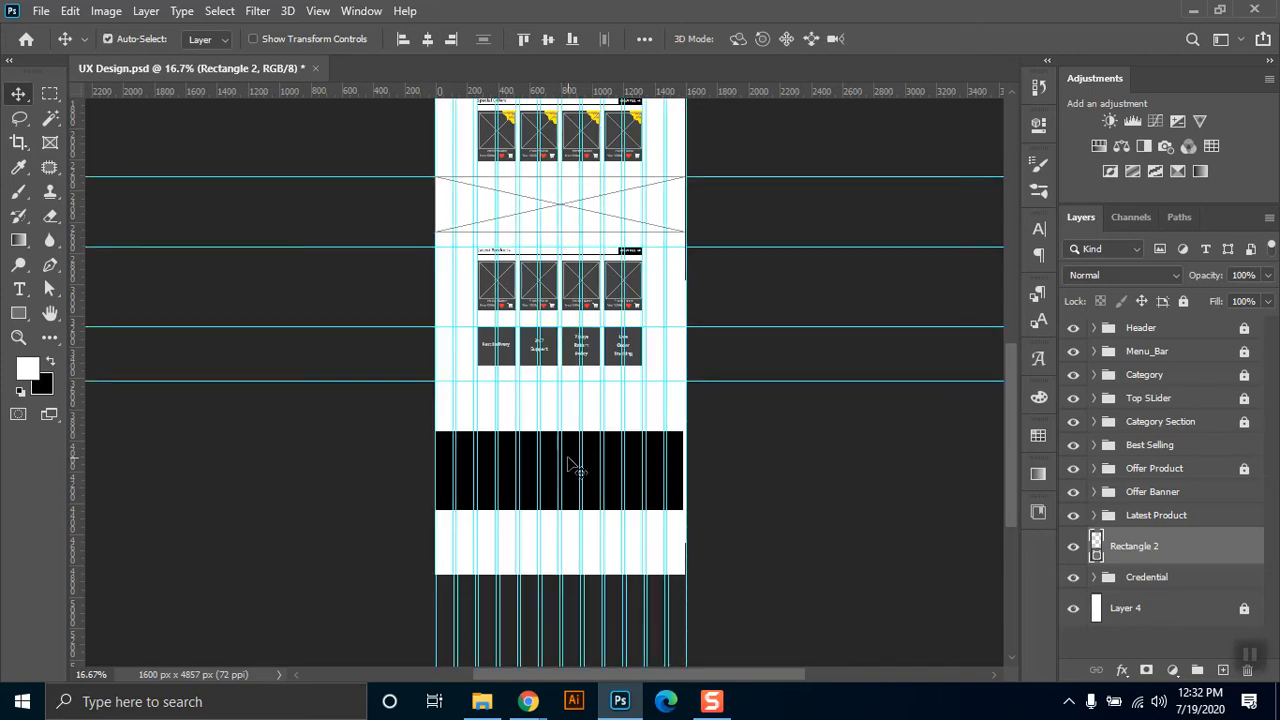
drag(572, 458, 566, 414)
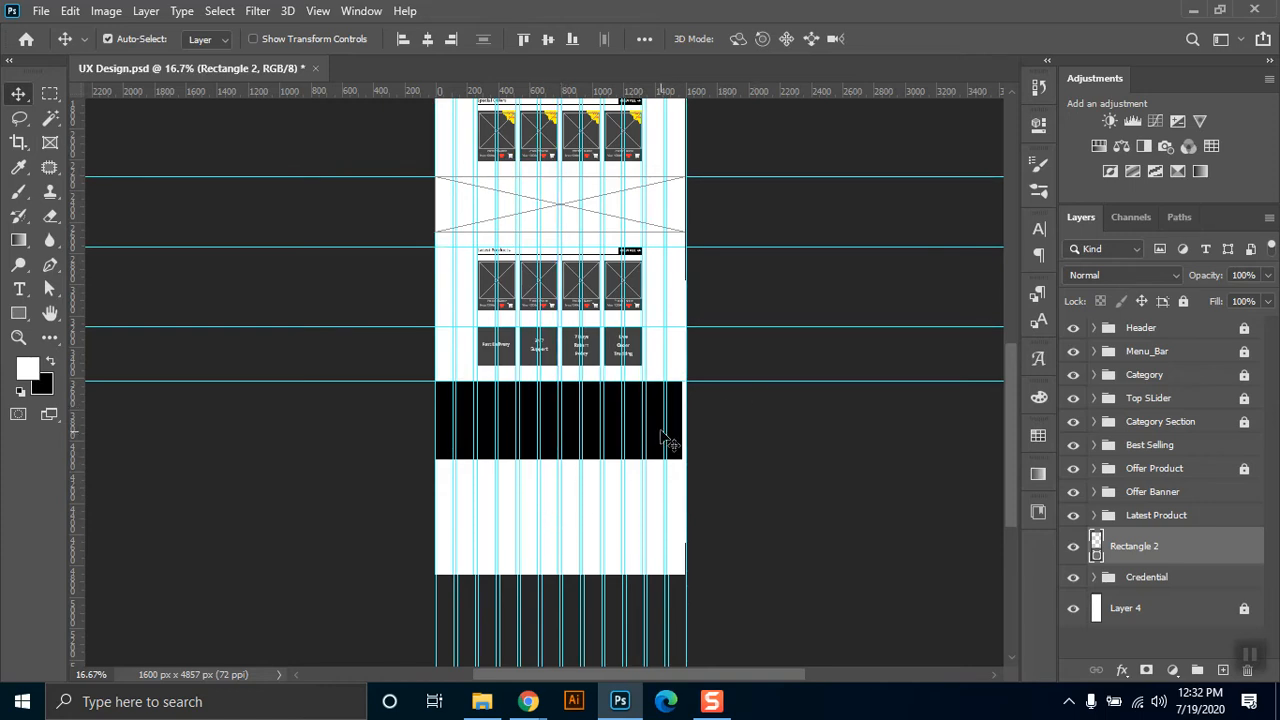
click(427, 38)
Duplicate the large rectangle and place the copy just below the original with a small gap.
drag(677, 440, 678, 452)
key(ctrl+z)
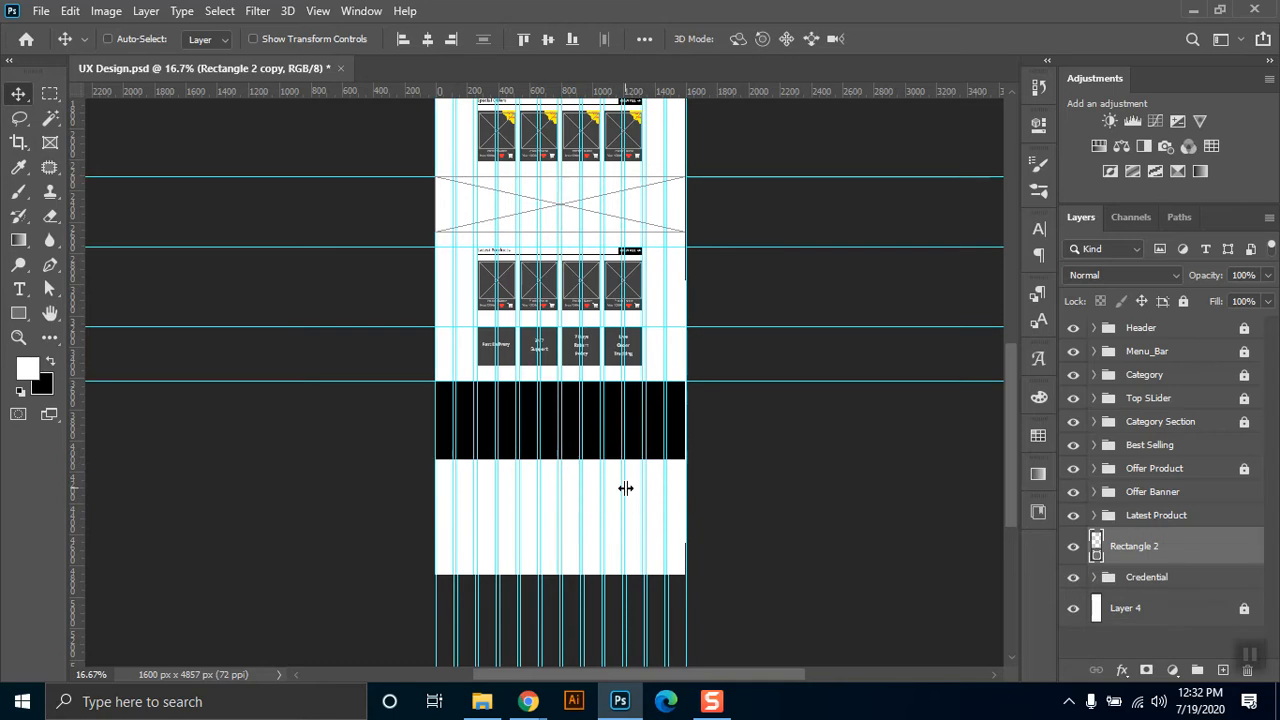
drag(611, 410, 613, 503)
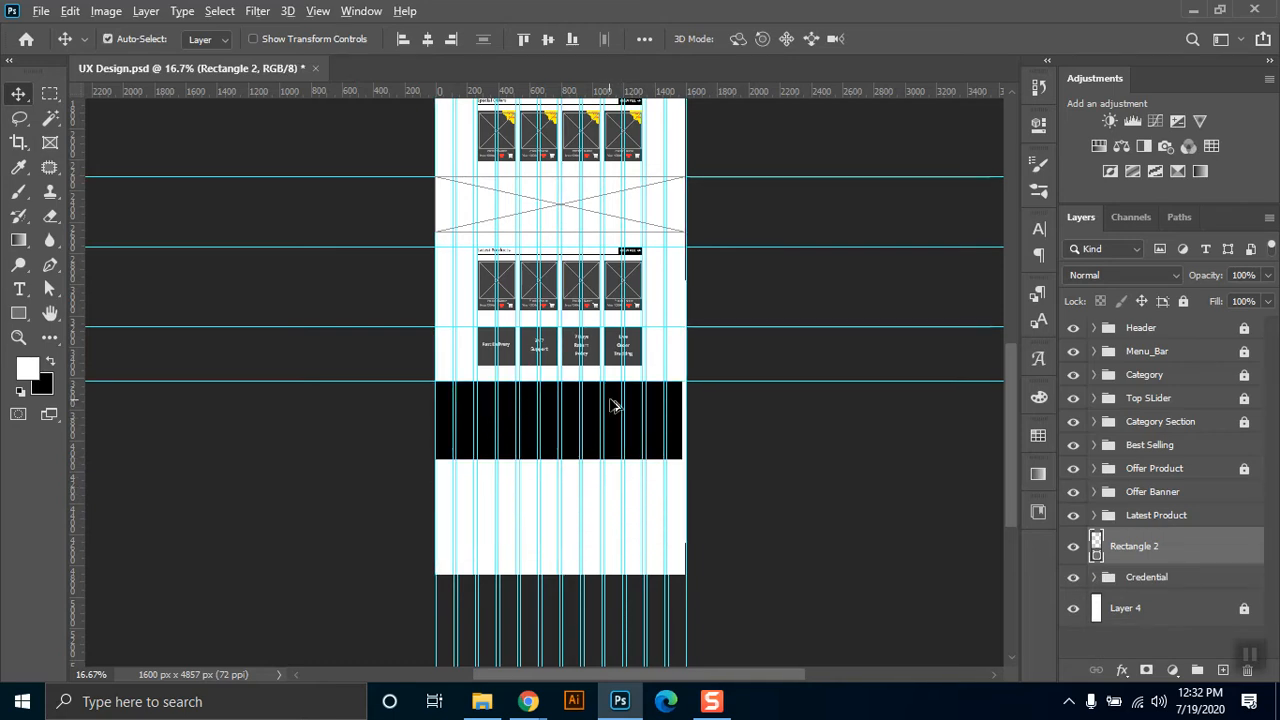
drag(611, 434, 612, 487)
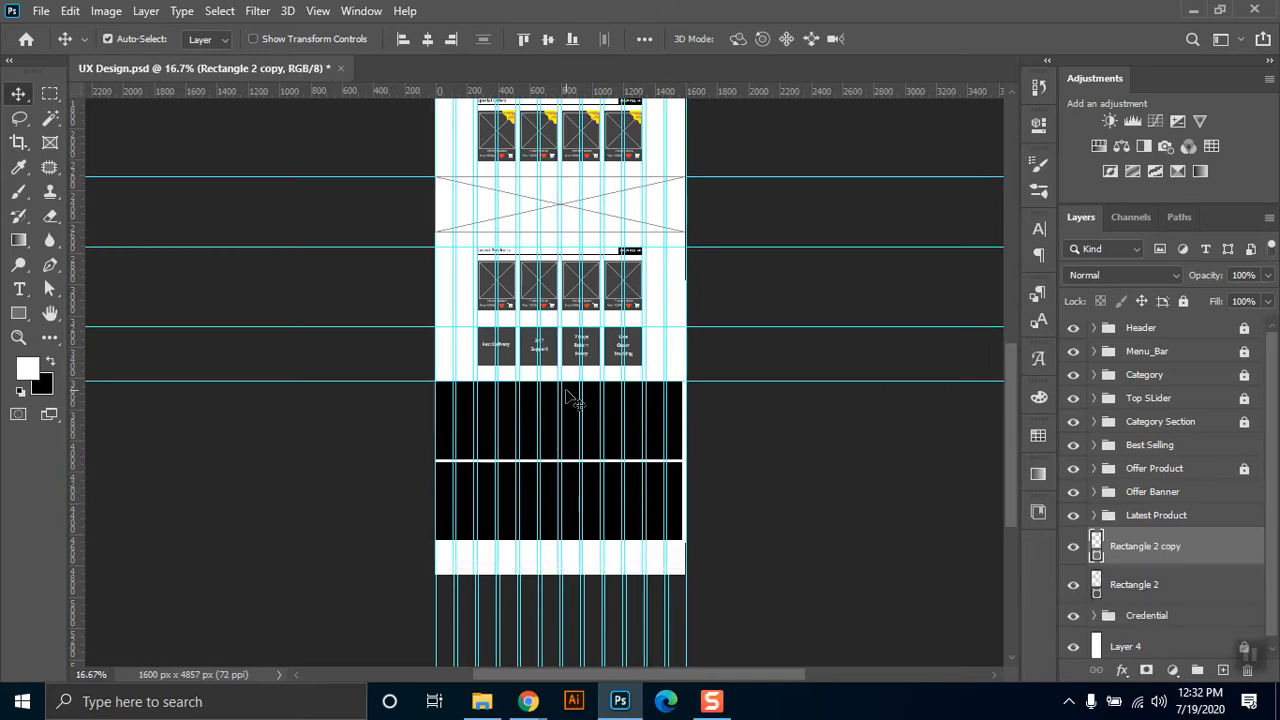
Set the height of the lower rectangle copy to 100 px, keeping its width at 1600 px.
click(556, 411)
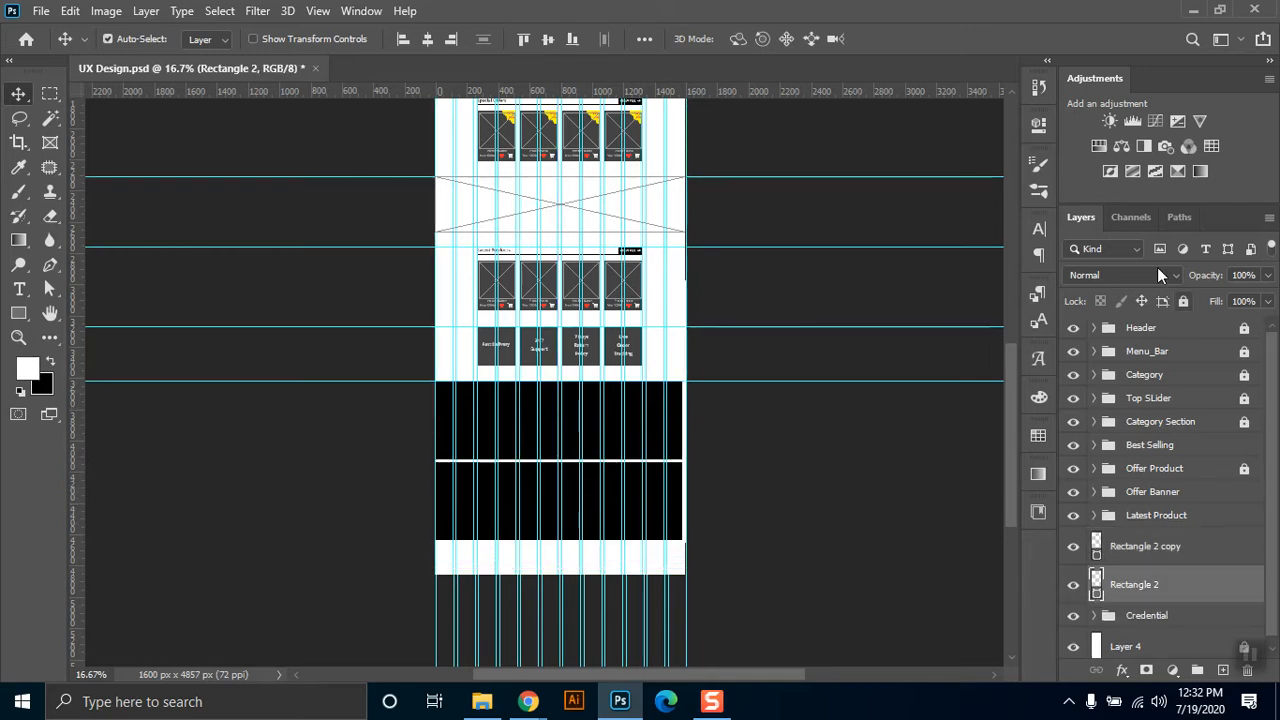
click(1039, 125)
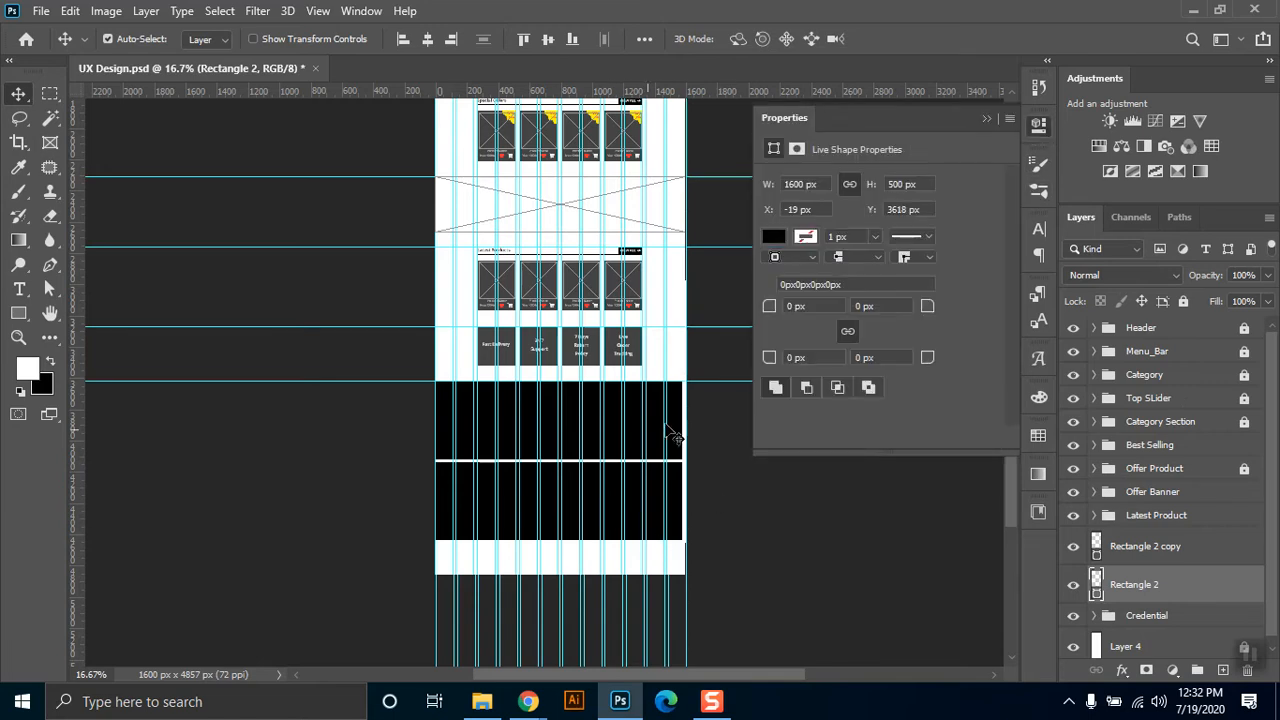
click(577, 486)
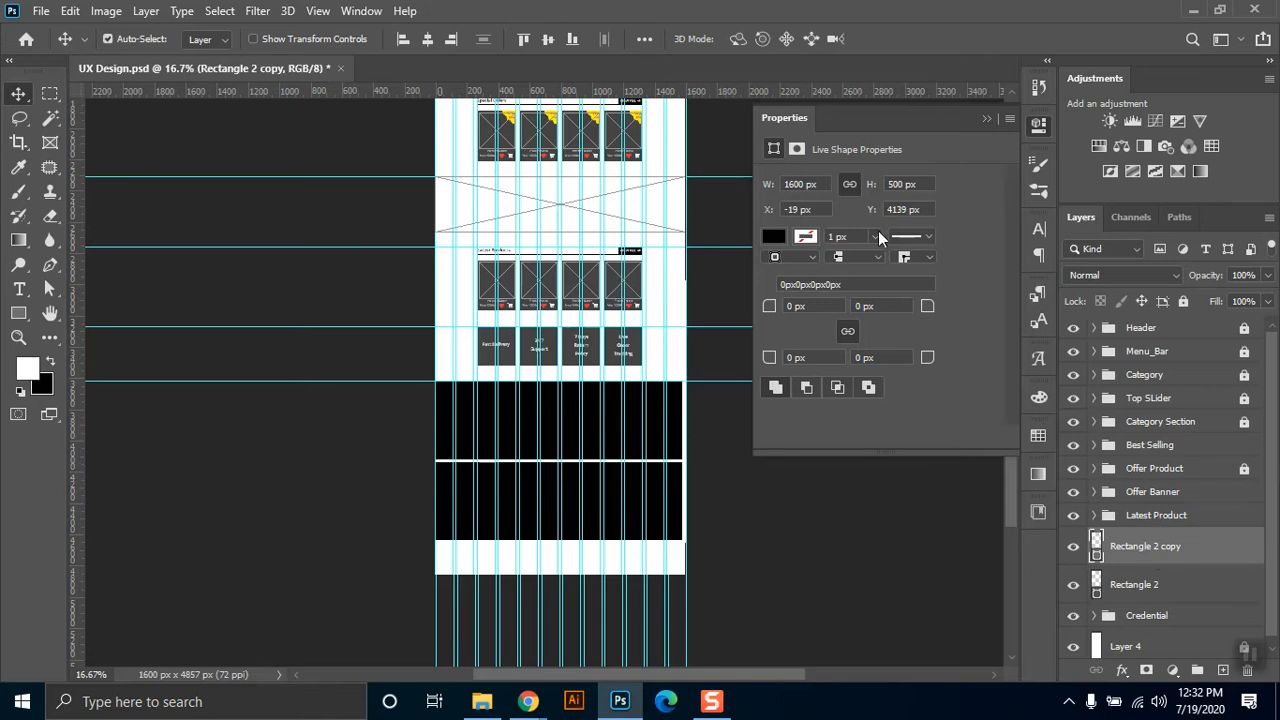
text(100)
key(Return)
key(Return)
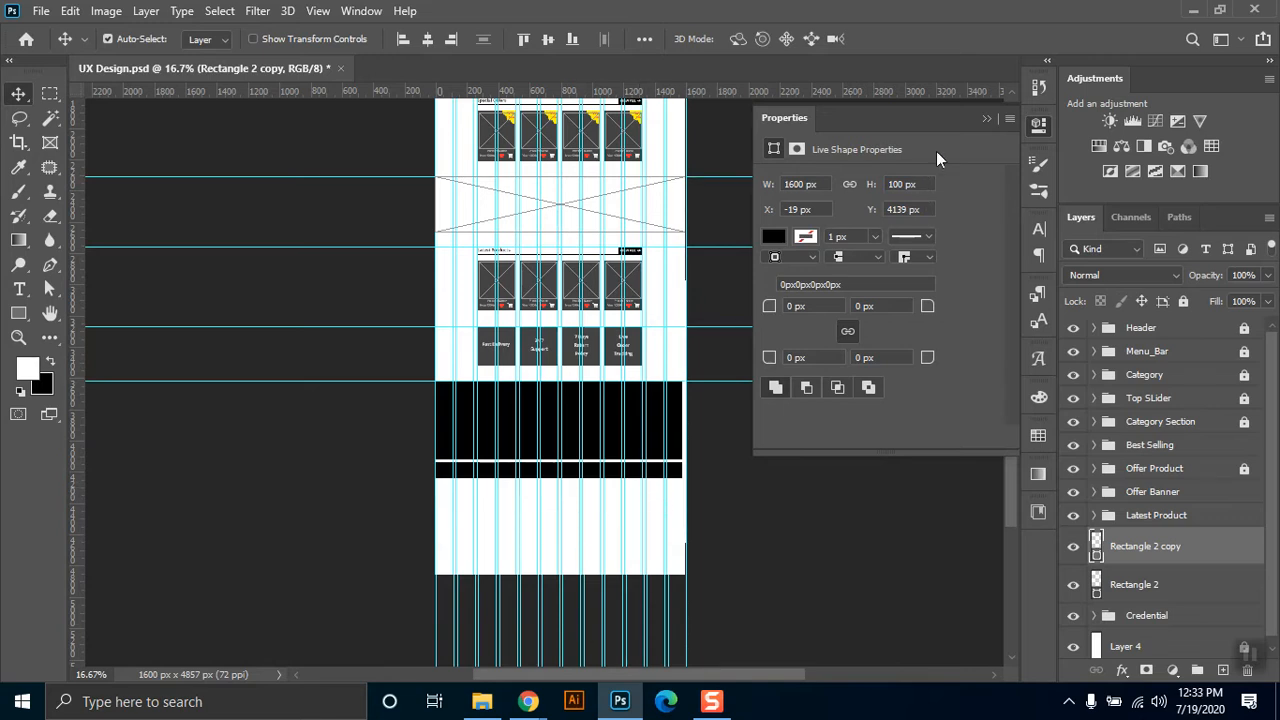
Center both the lower strip and the large rectangle horizontally on the page.
click(427, 38)
click(620, 425)
click(427, 40)
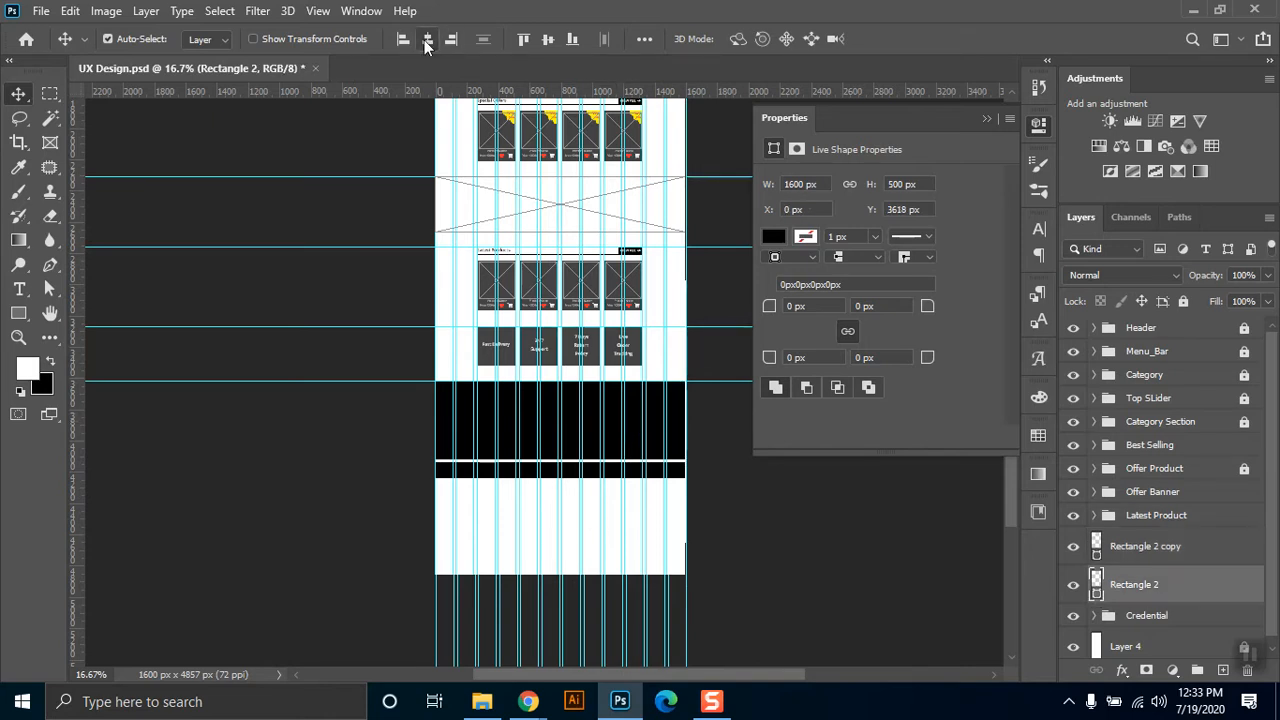
click(987, 119)
Move the lower strip up so it sits flush against the bottom edge of the large rectangle.
key(z)
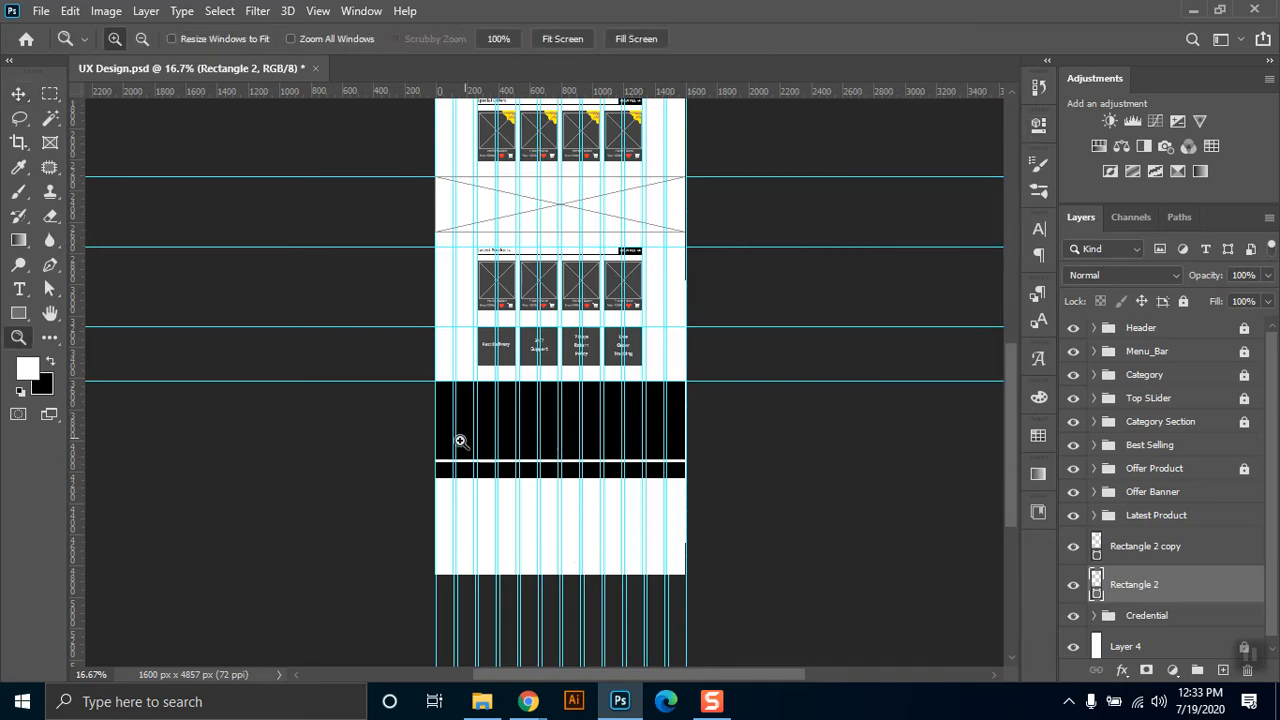
drag(451, 449, 557, 509)
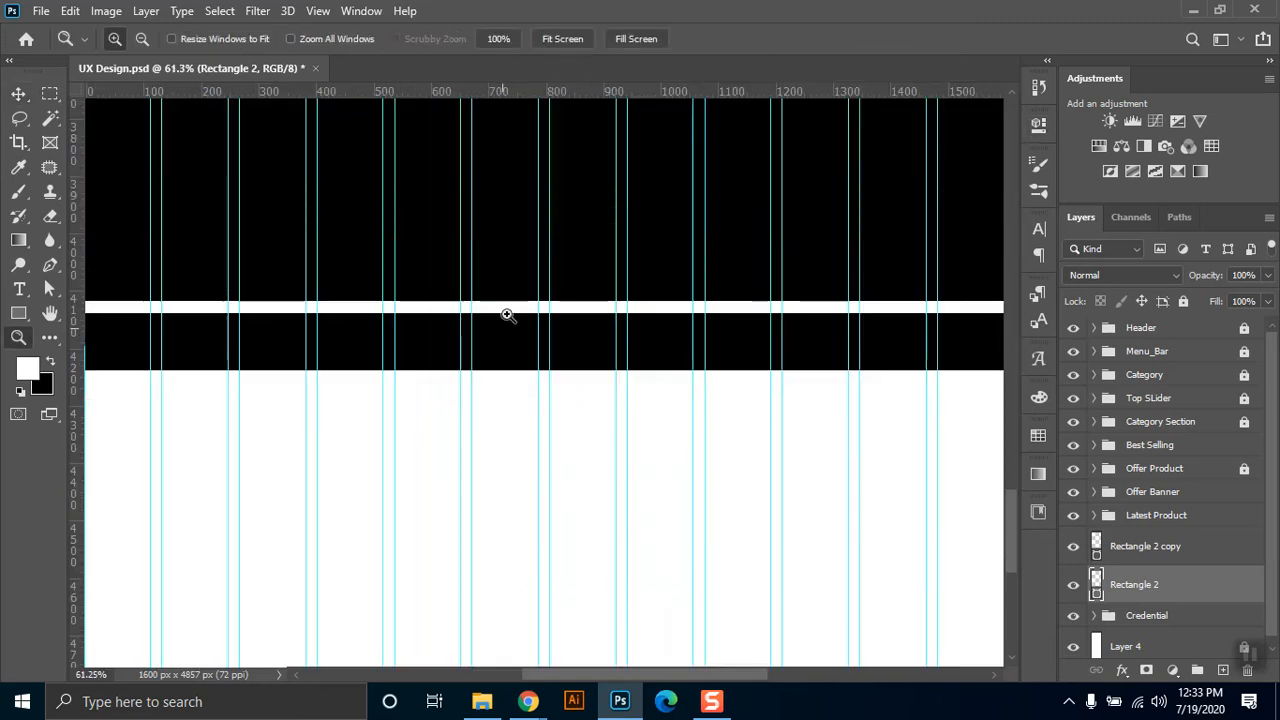
click(18, 93)
mouse_move(448, 330)
mouse_down()
mouse_move(450, 316)
mouse_move(470, 327)
mouse_up()
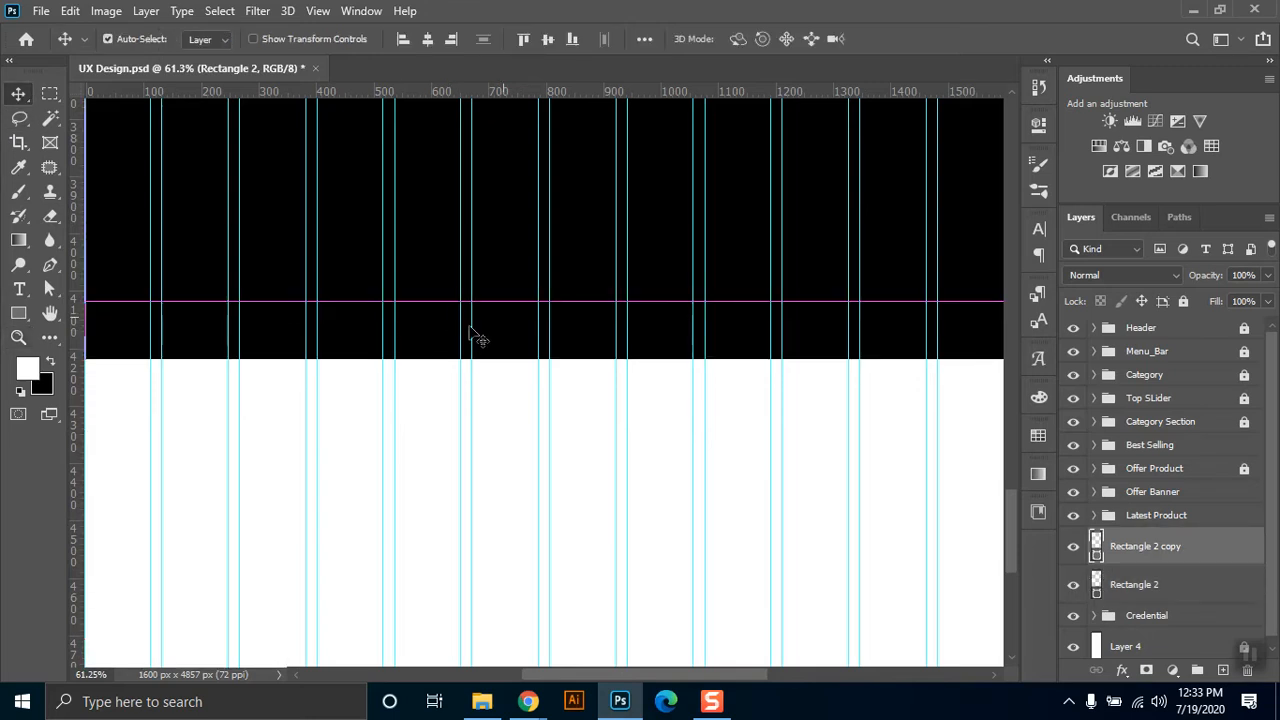
click(186, 243)
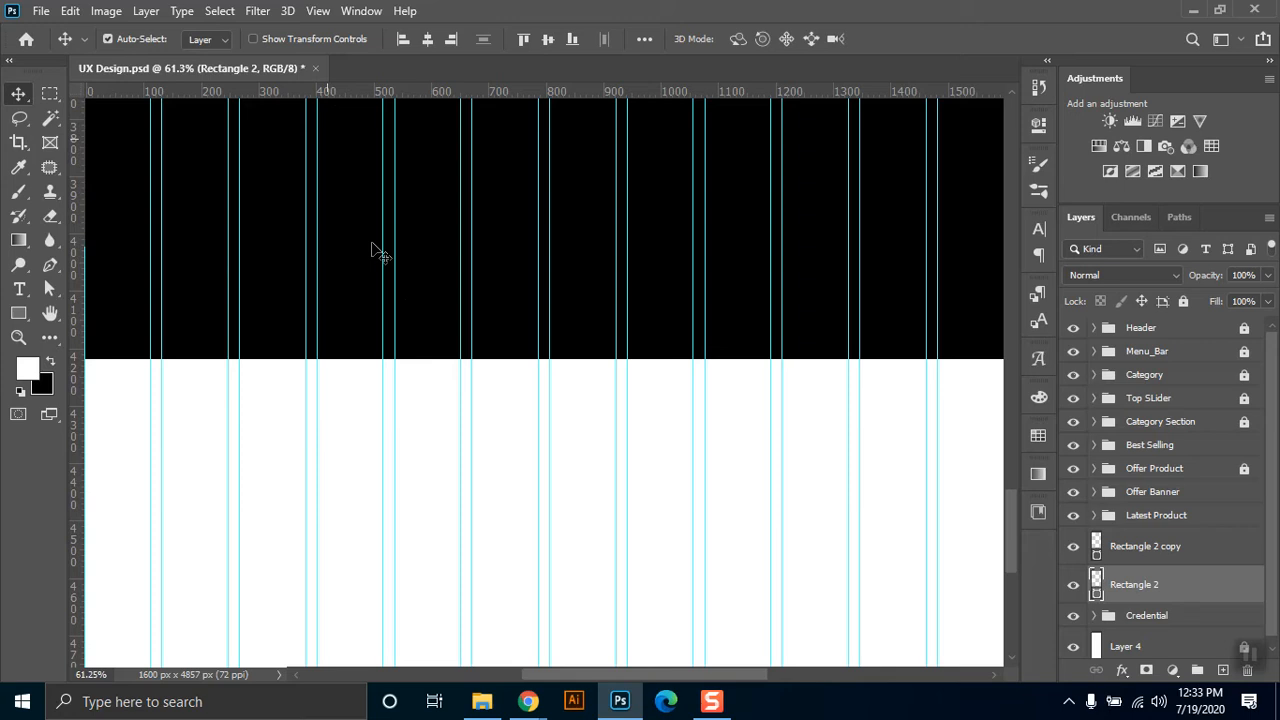
double_click(1097, 580)
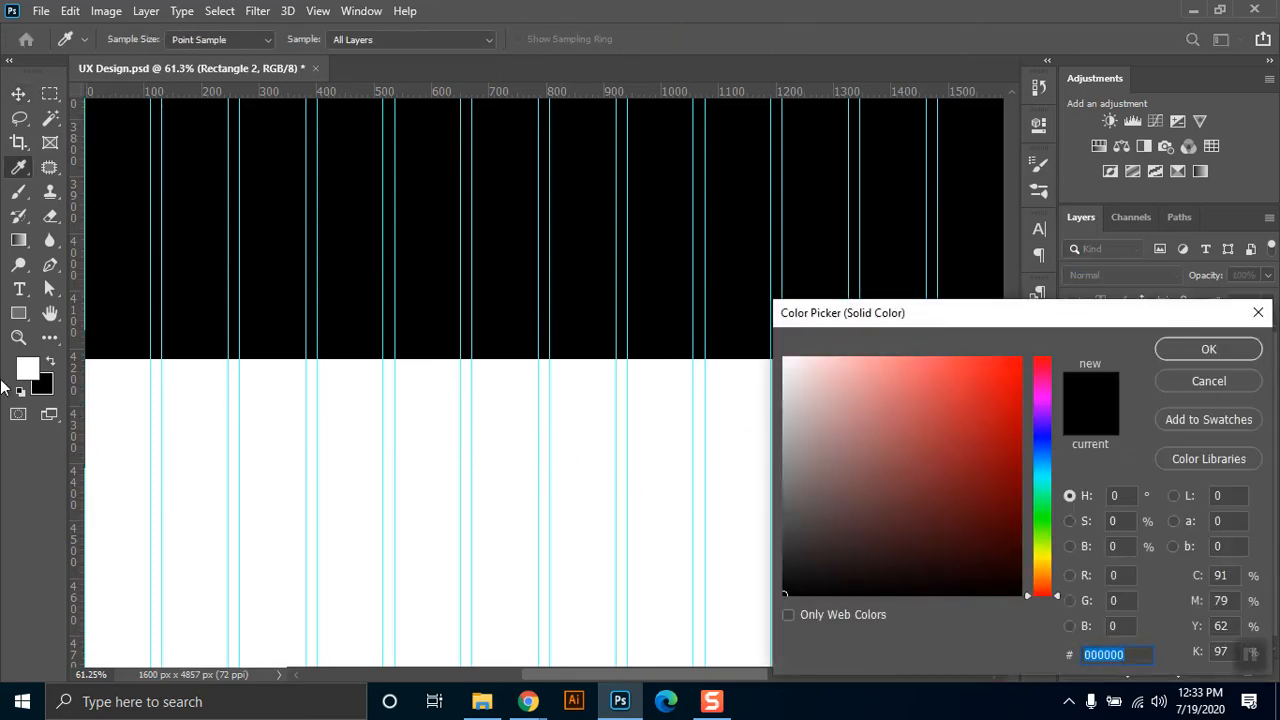
click(1165, 381)
Recolor the large rectangle to 434343 by sampling the gray of the service boxes, and hide the guides.
key(z)
alt+click(555, 358)
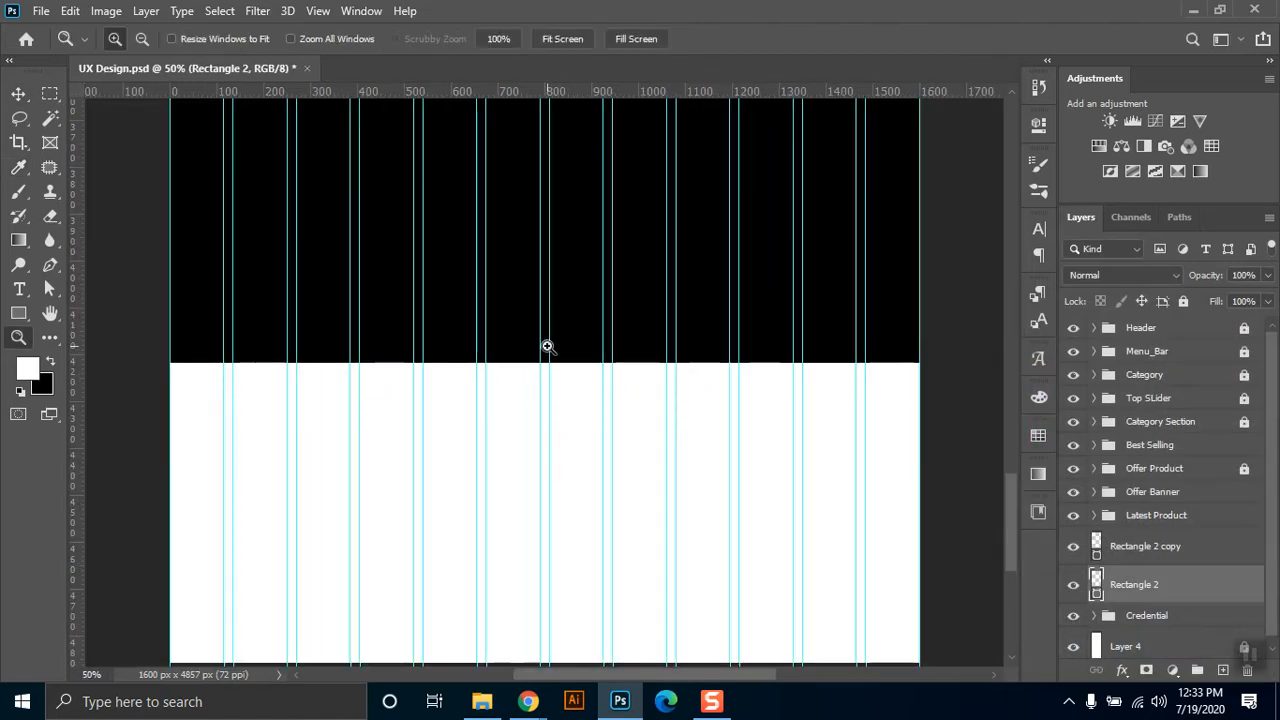
scroll(632, 440, up, 5)
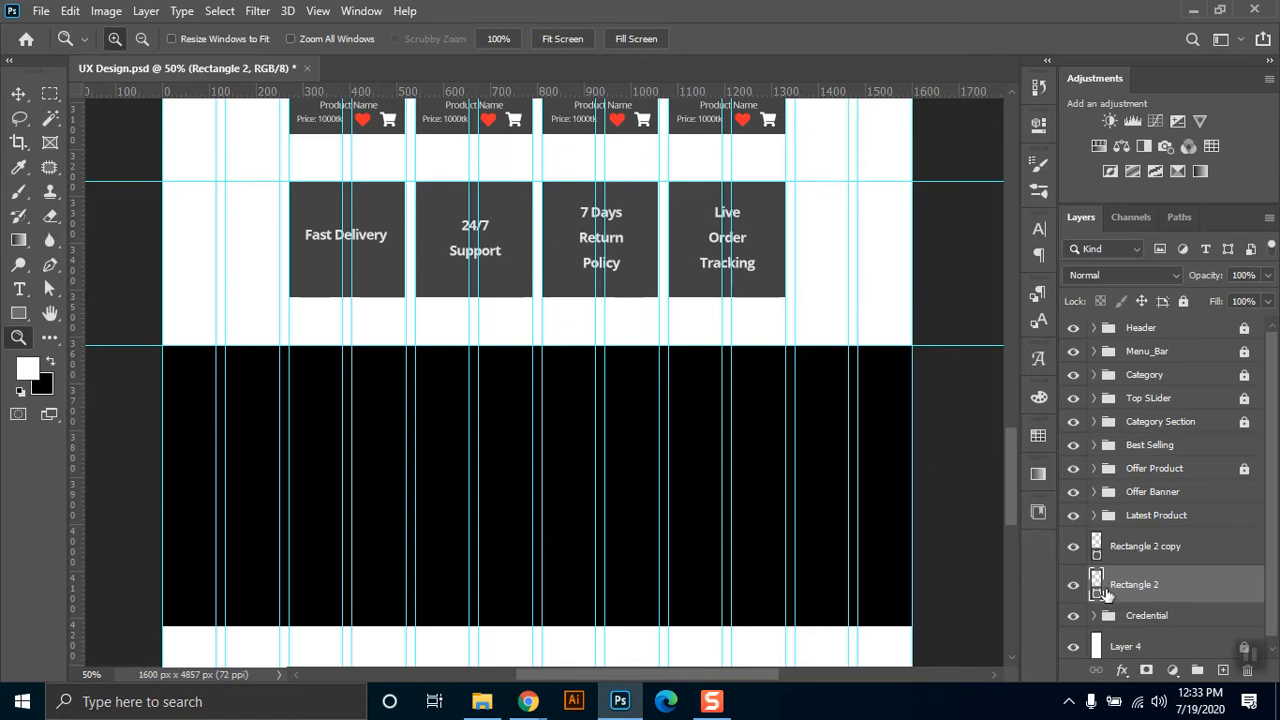
click(1088, 552)
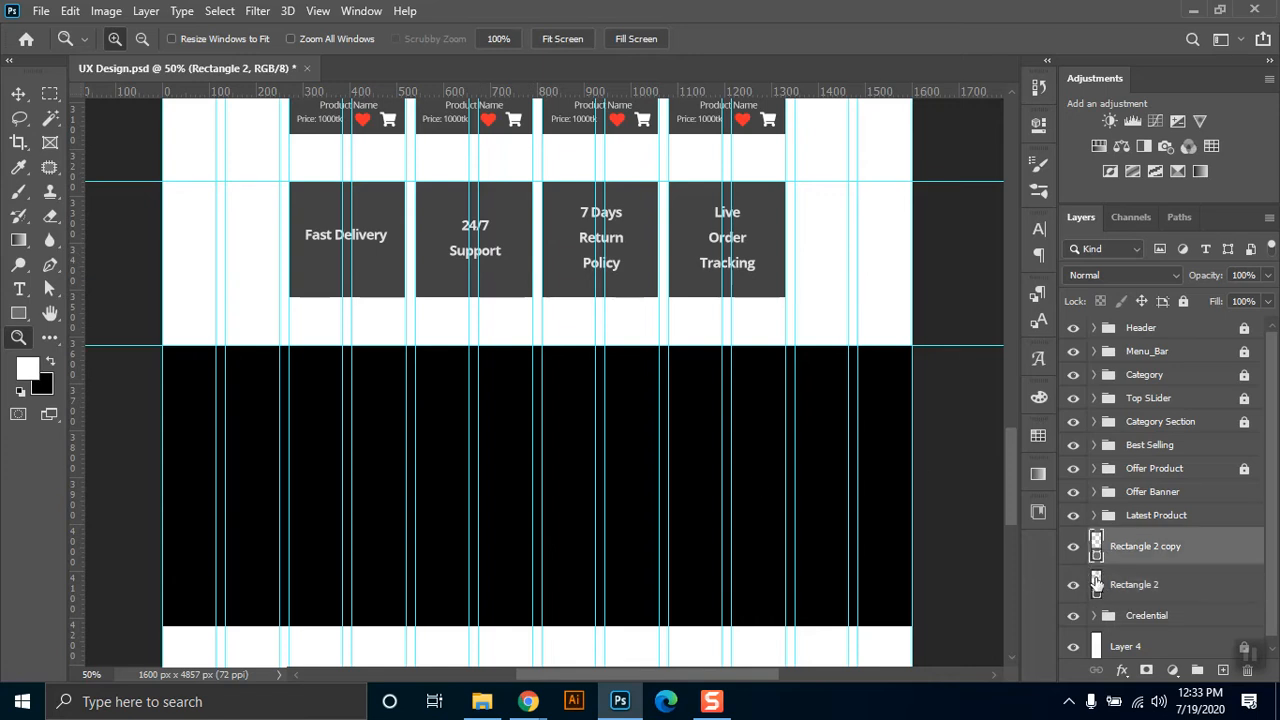
double_click(1125, 553)
click(1228, 189)
double_click(1100, 585)
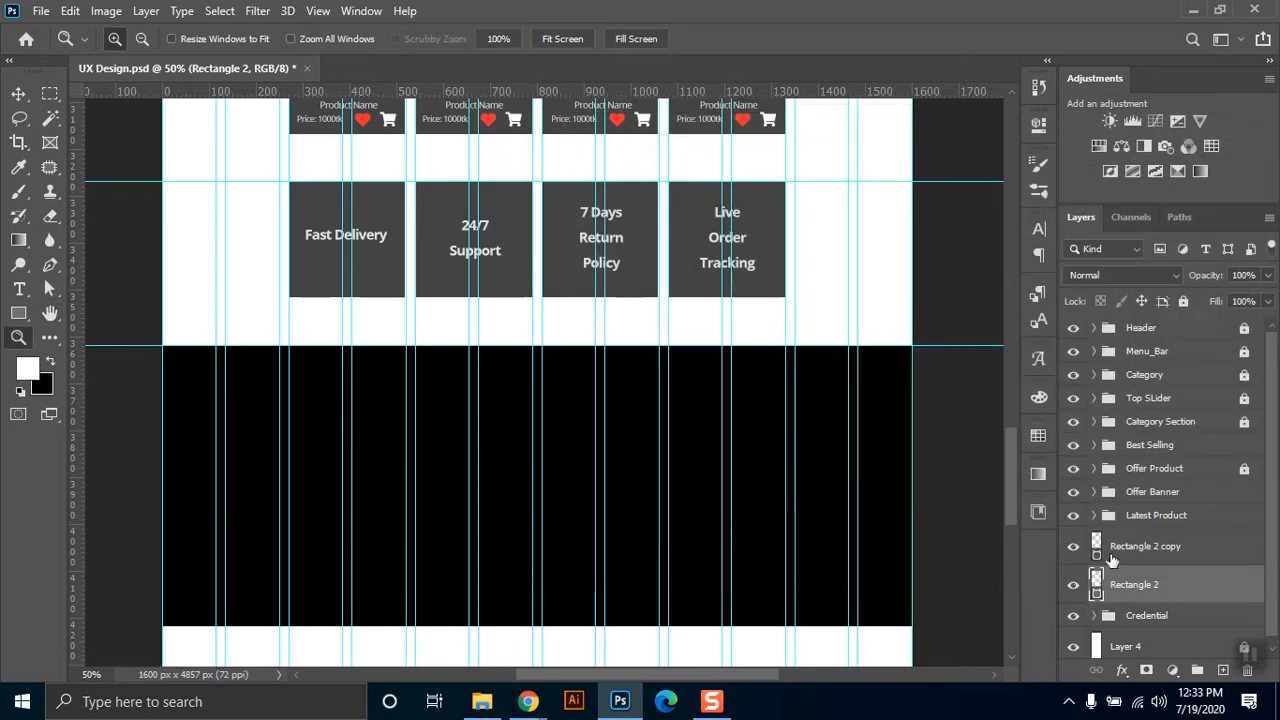
click(515, 233)
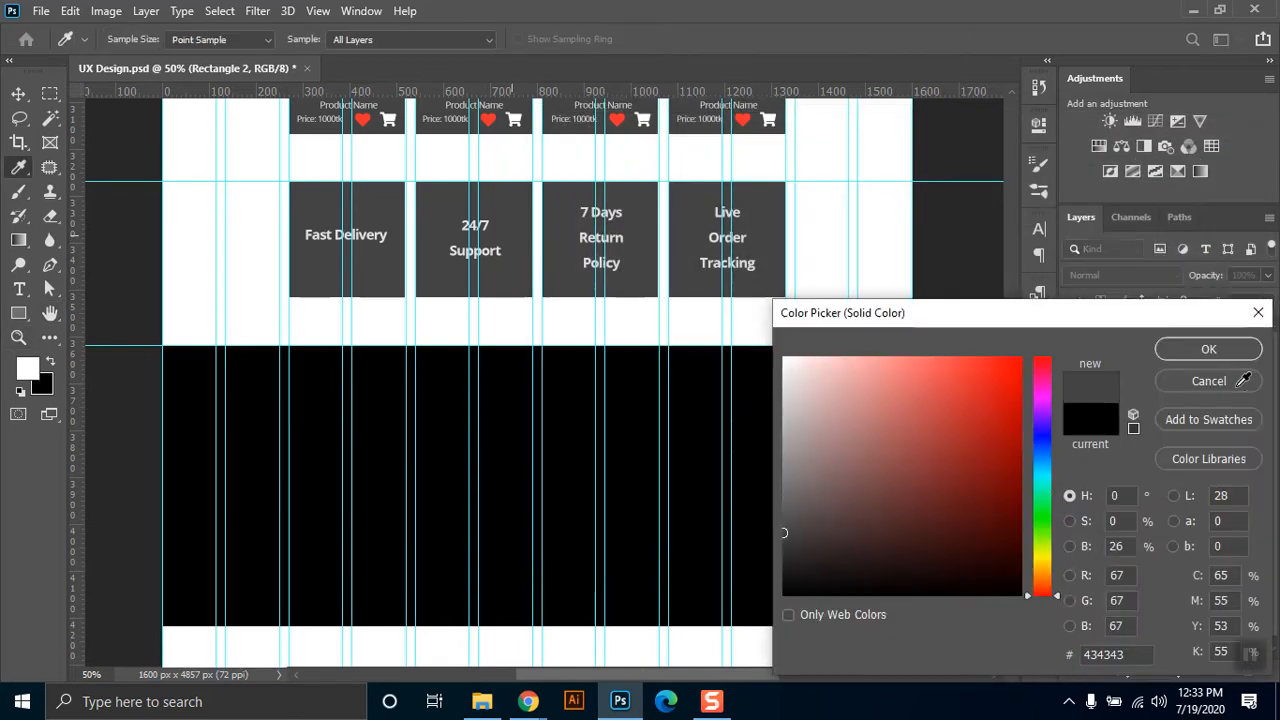
click(1208, 349)
click(50, 93)
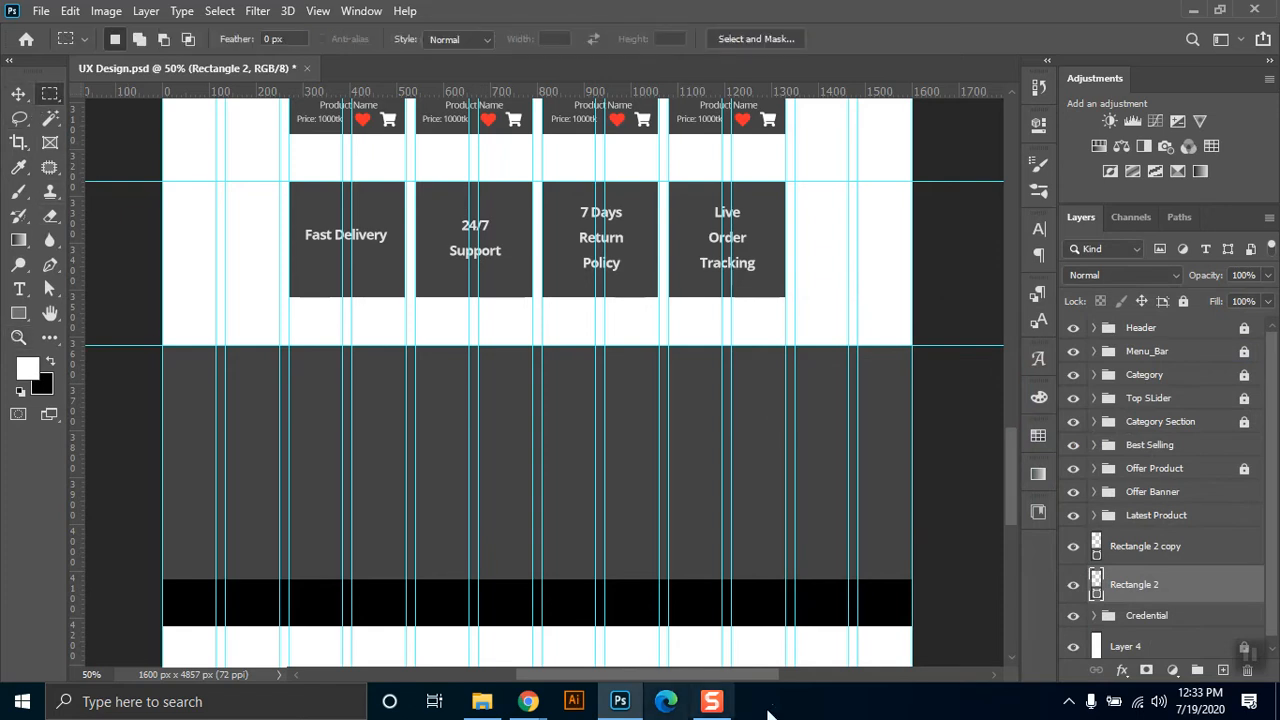
key(ctrl+semicolon)
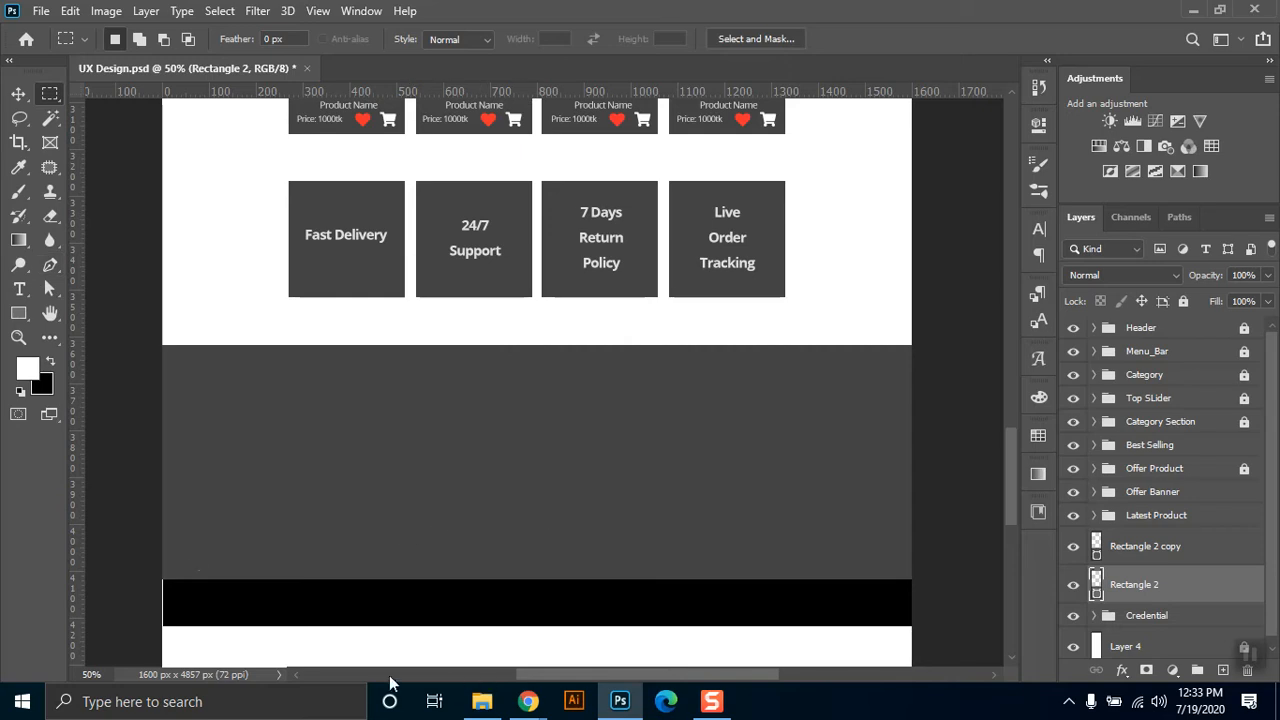
Center the black strip horizontally on the page, and rename the large gray rectangle's layer as FooterBG.
key(v)
click(368, 625)
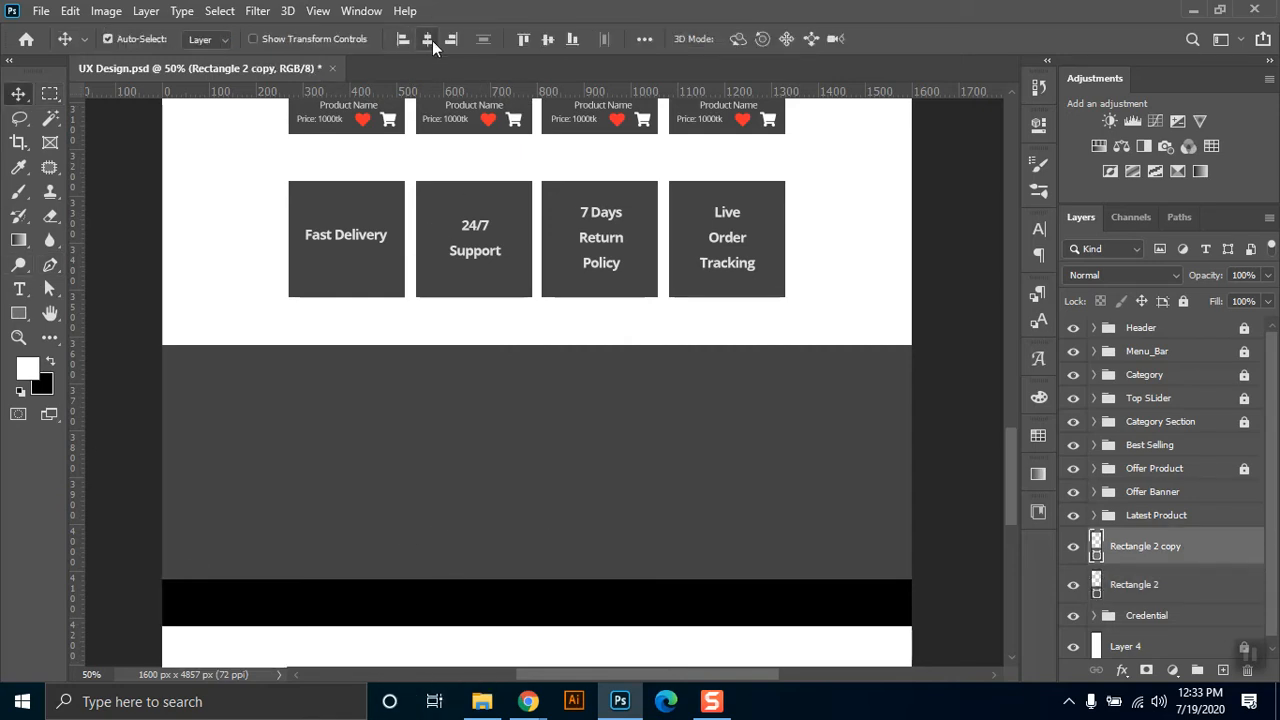
double_click(1158, 586)
text(F)
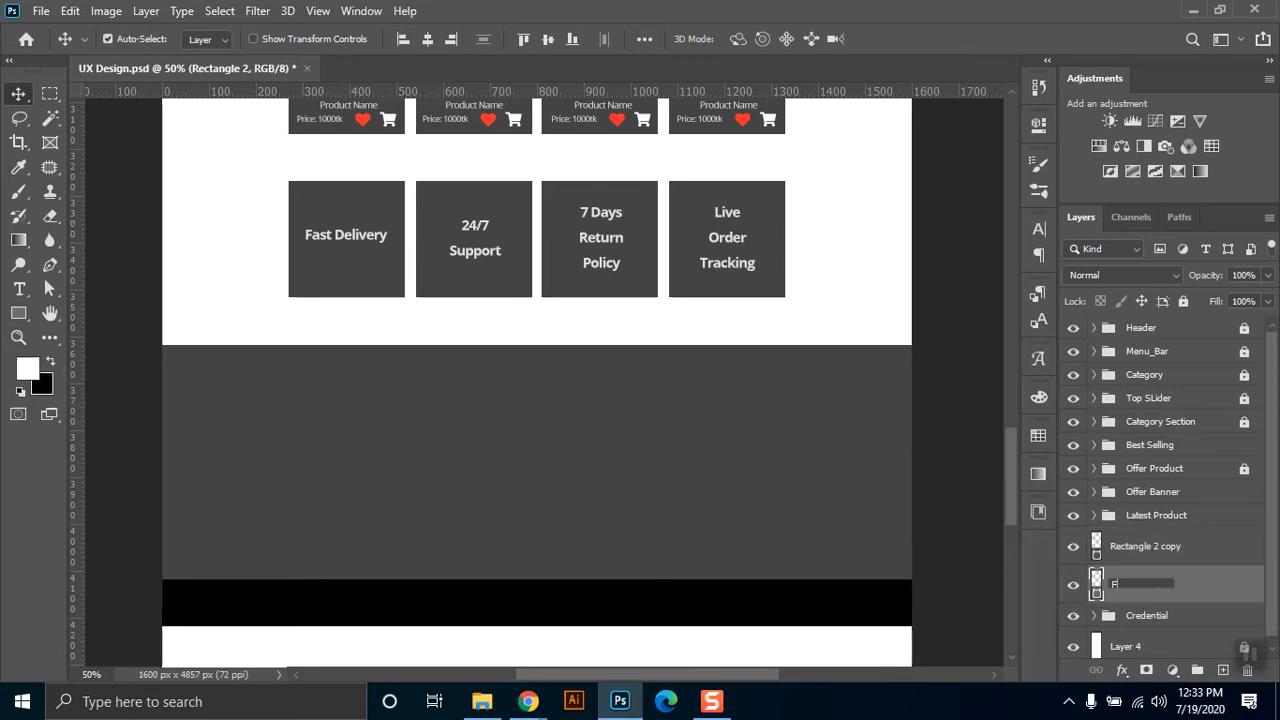
key(BackSpace)
key(BackSpace)
key(BackSpace)
key(Return)
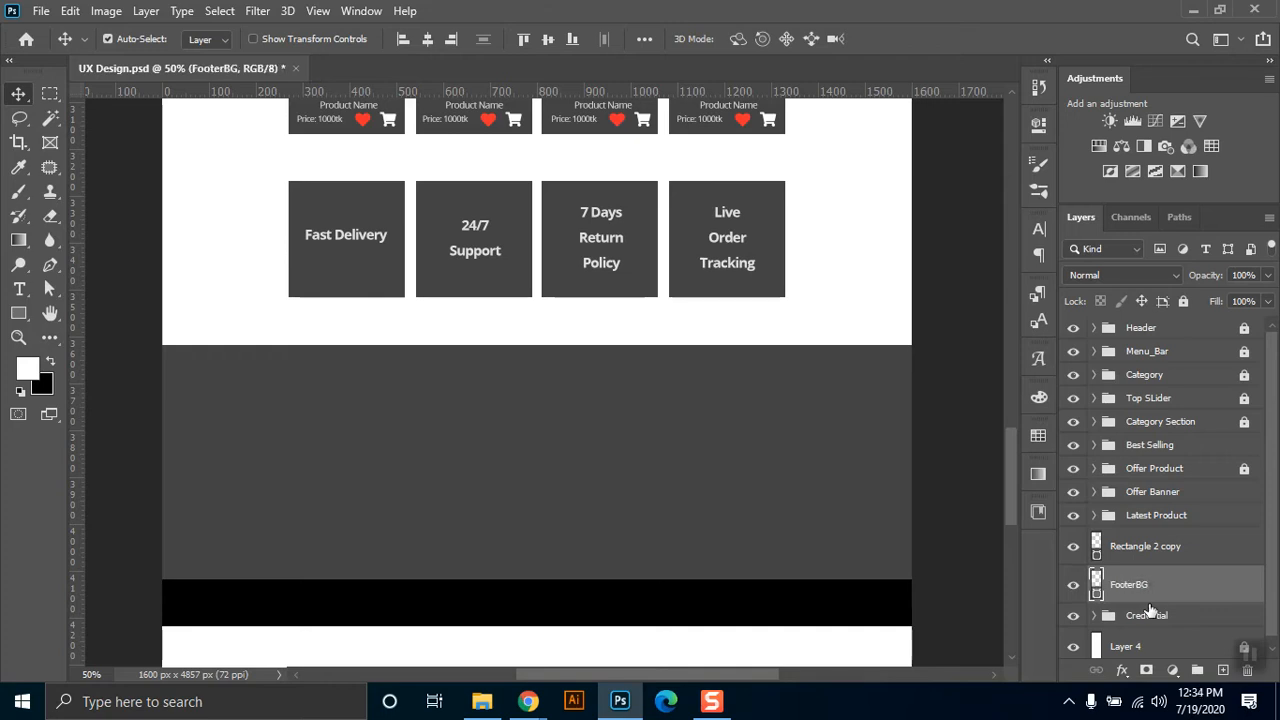
Move the Credential group above the two footer rectangles in the layer stack and lock it.
click(1150, 614)
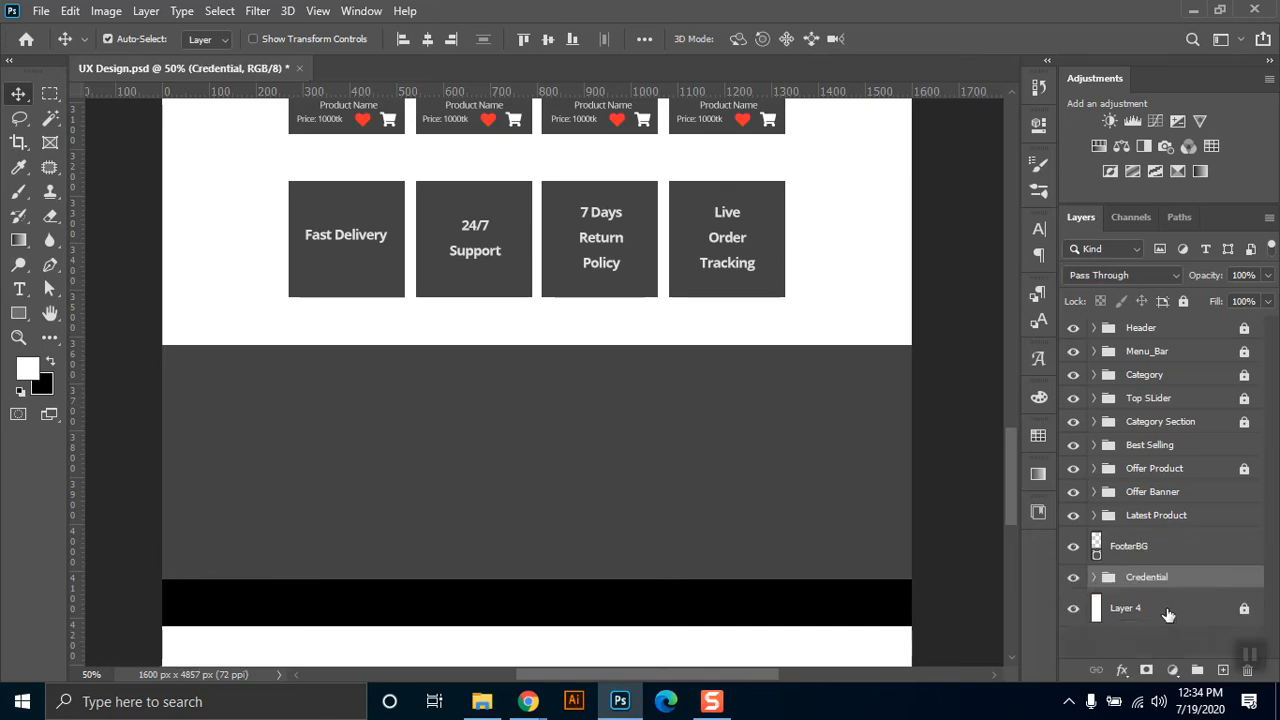
drag(1146, 618, 1140, 530)
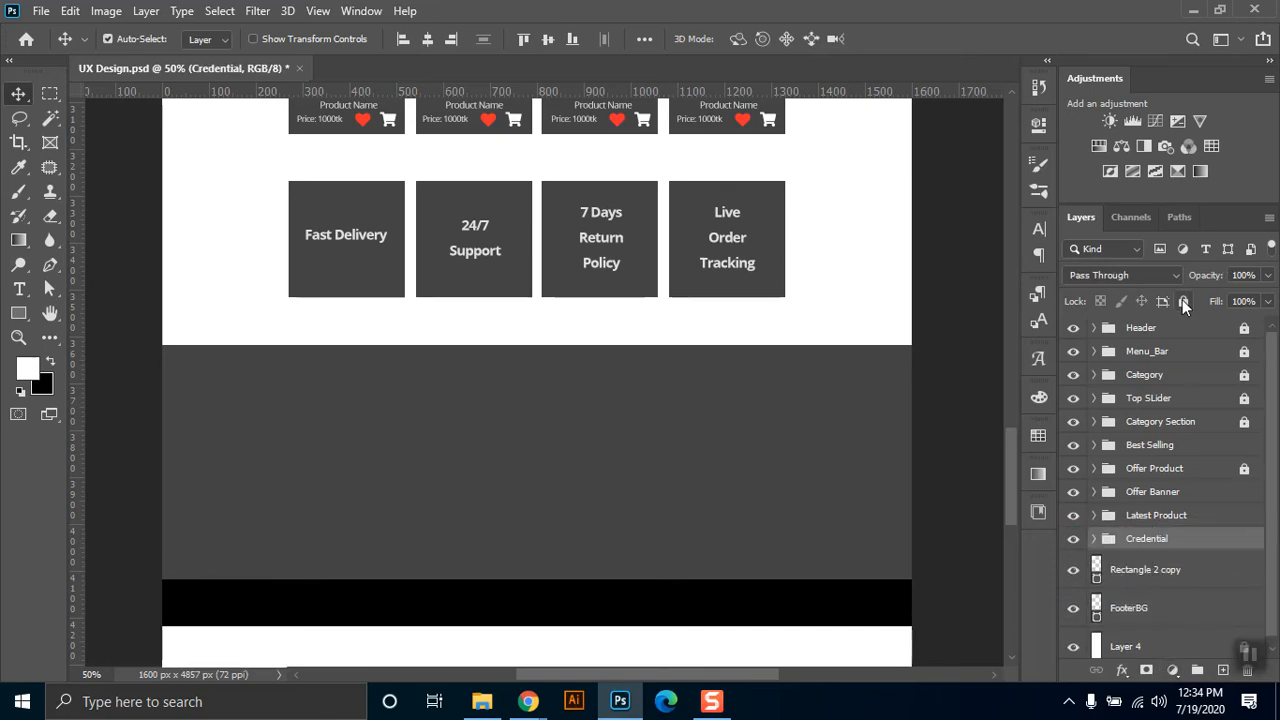
click(1183, 302)
Rename the black strip's layer as Footer Down.
double_click(1148, 569)
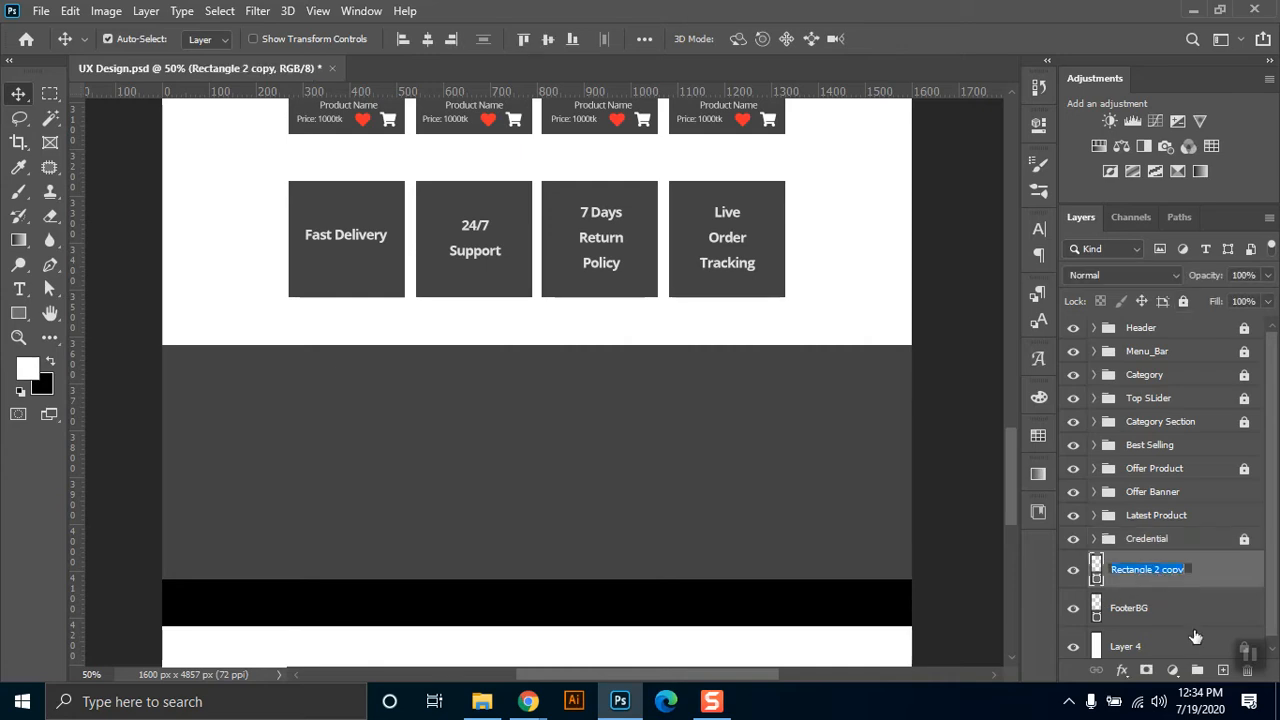
text(Footer Down)
key(Return)
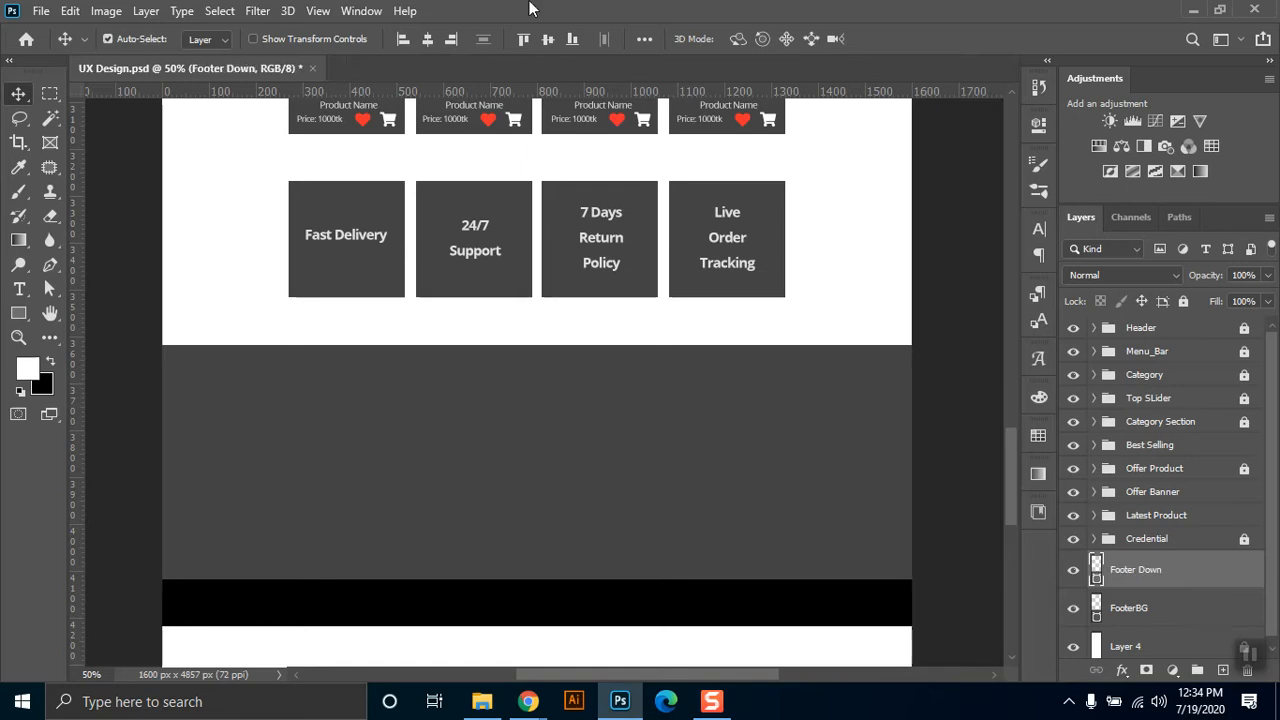
Lock both the Footer Down and FooterBG layers.
click(1127, 614)
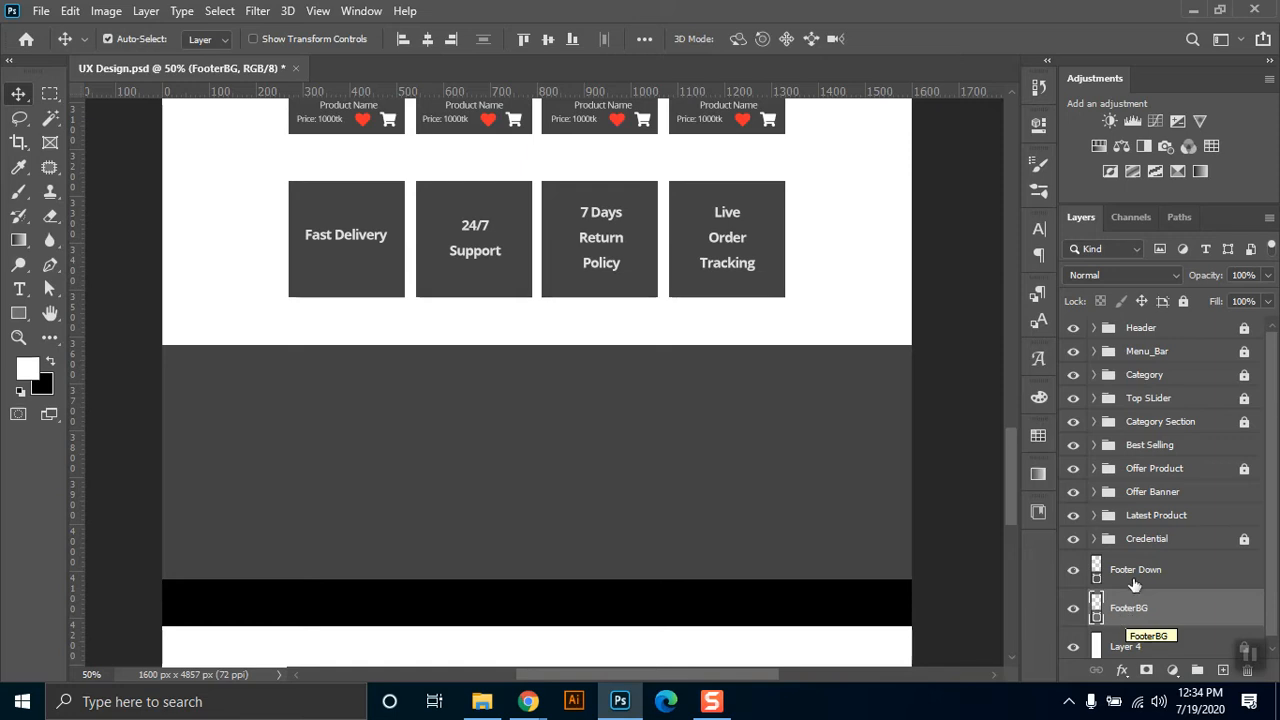
click(1132, 578)
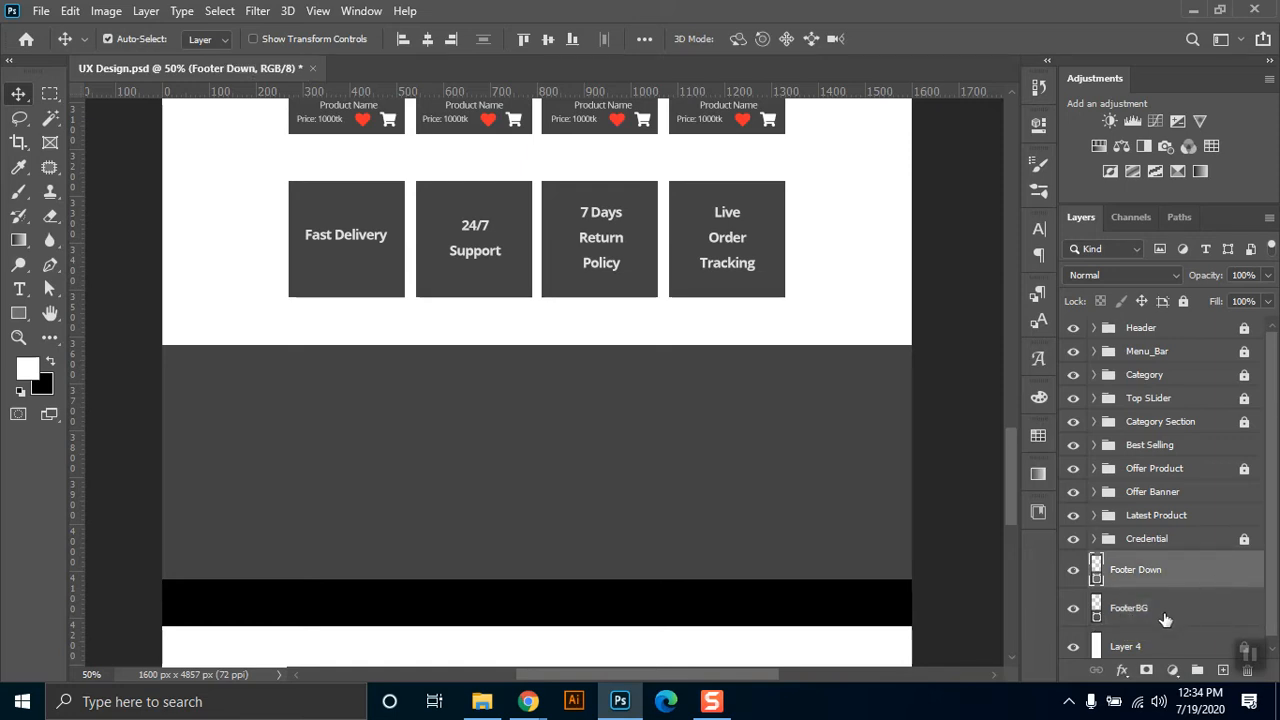
shift+click(1152, 611)
click(1189, 301)
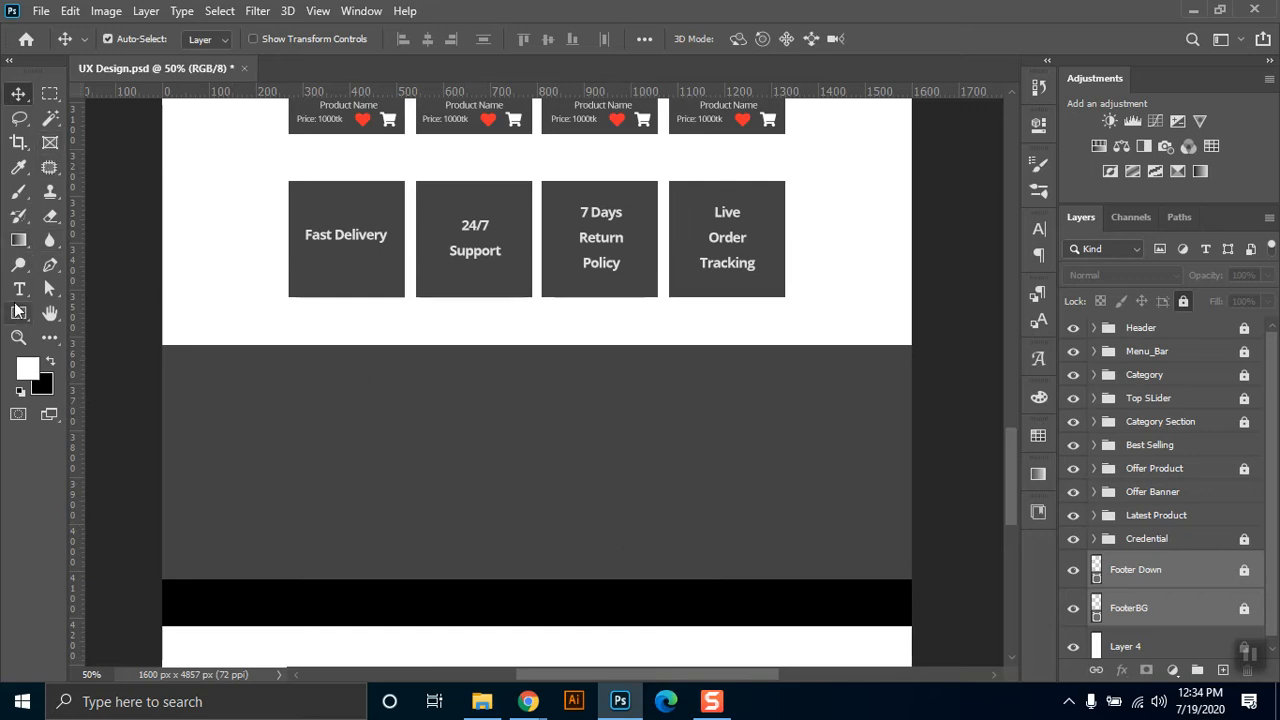
Show the guides, draw a rectangular frame about 250 × 84 px below the Fast Delivery box inside the footer, and name it Logo.
click(49, 144)
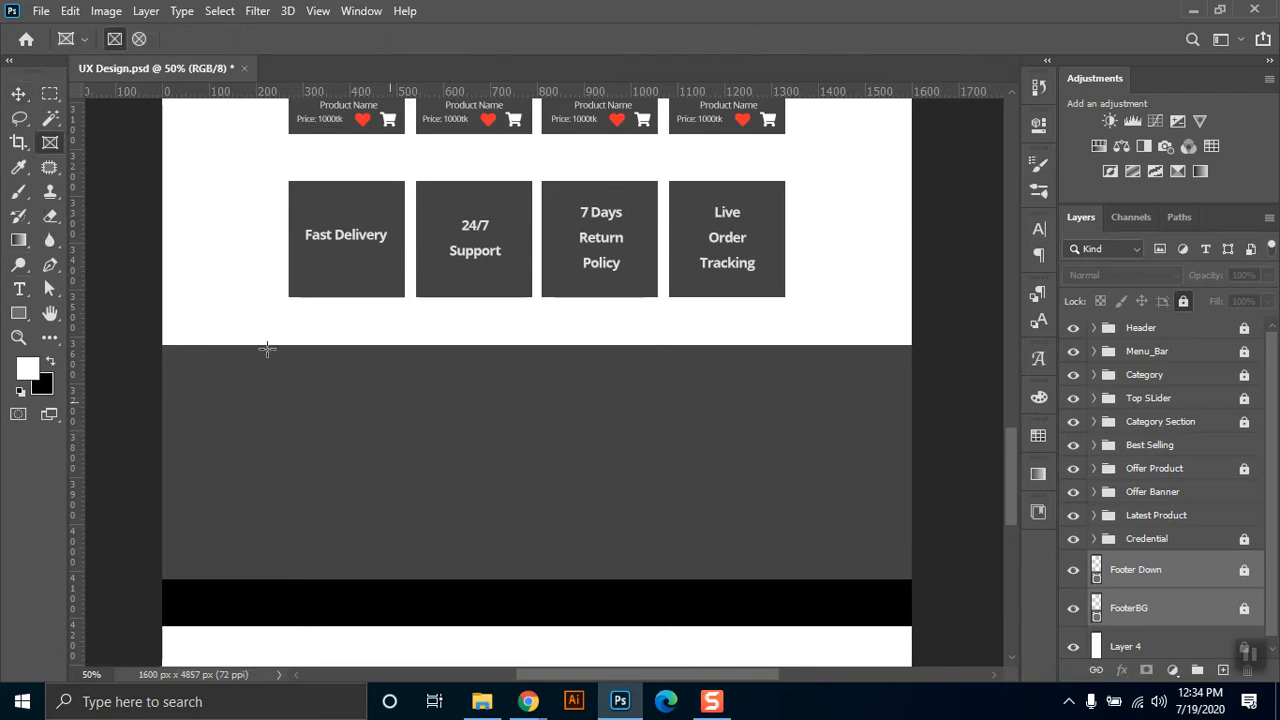
key(ctrl+;)
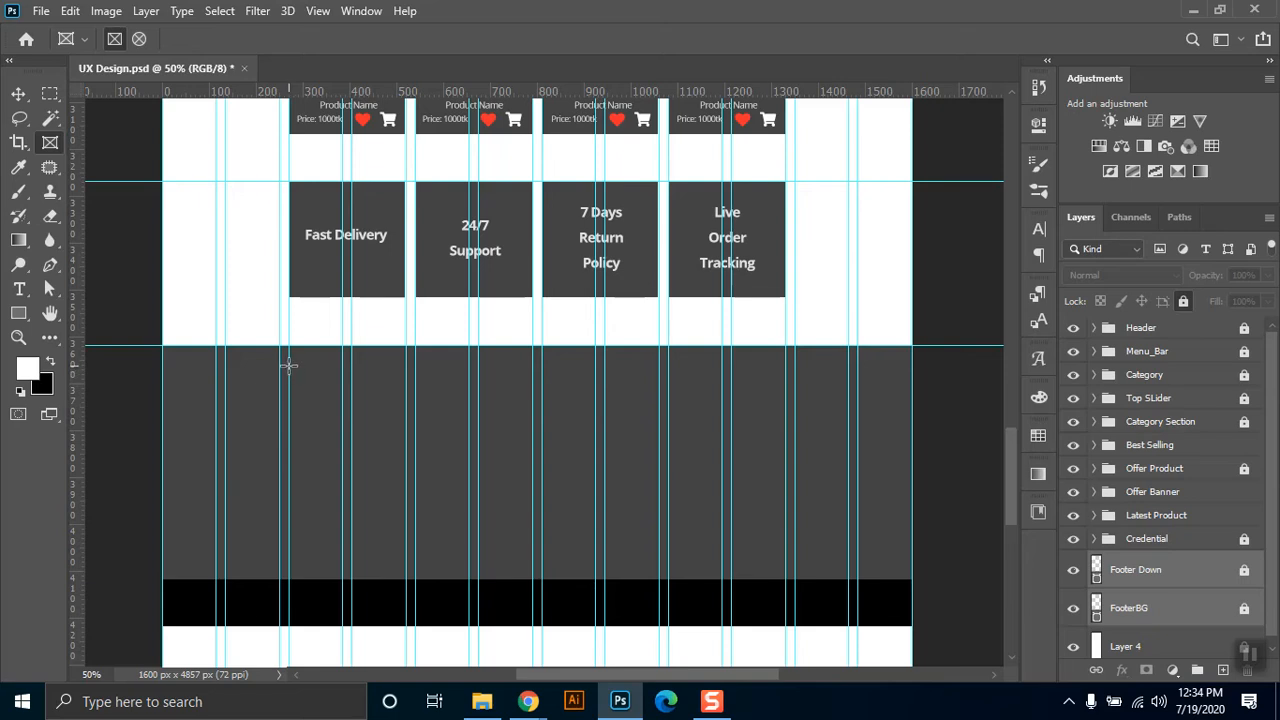
drag(288, 366, 310, 404)
drag(377, 408, 410, 405)
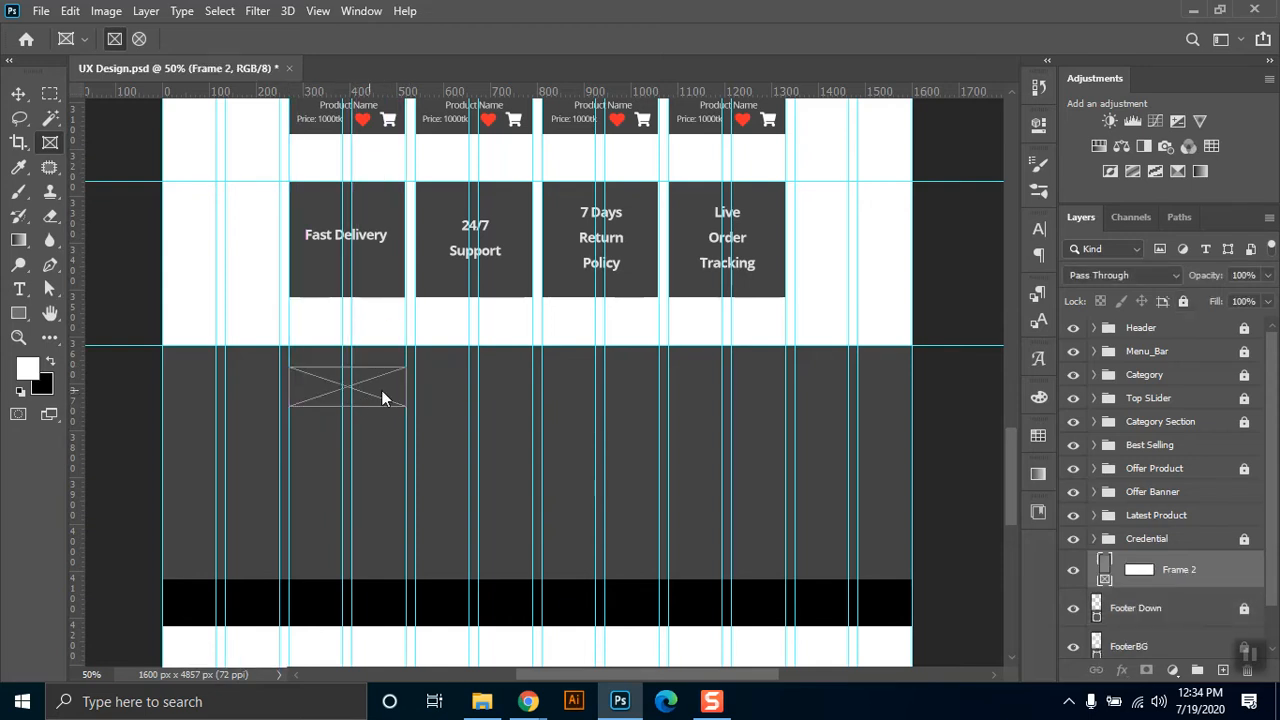
double_click(1174, 570)
text(Logo)
key(Return)
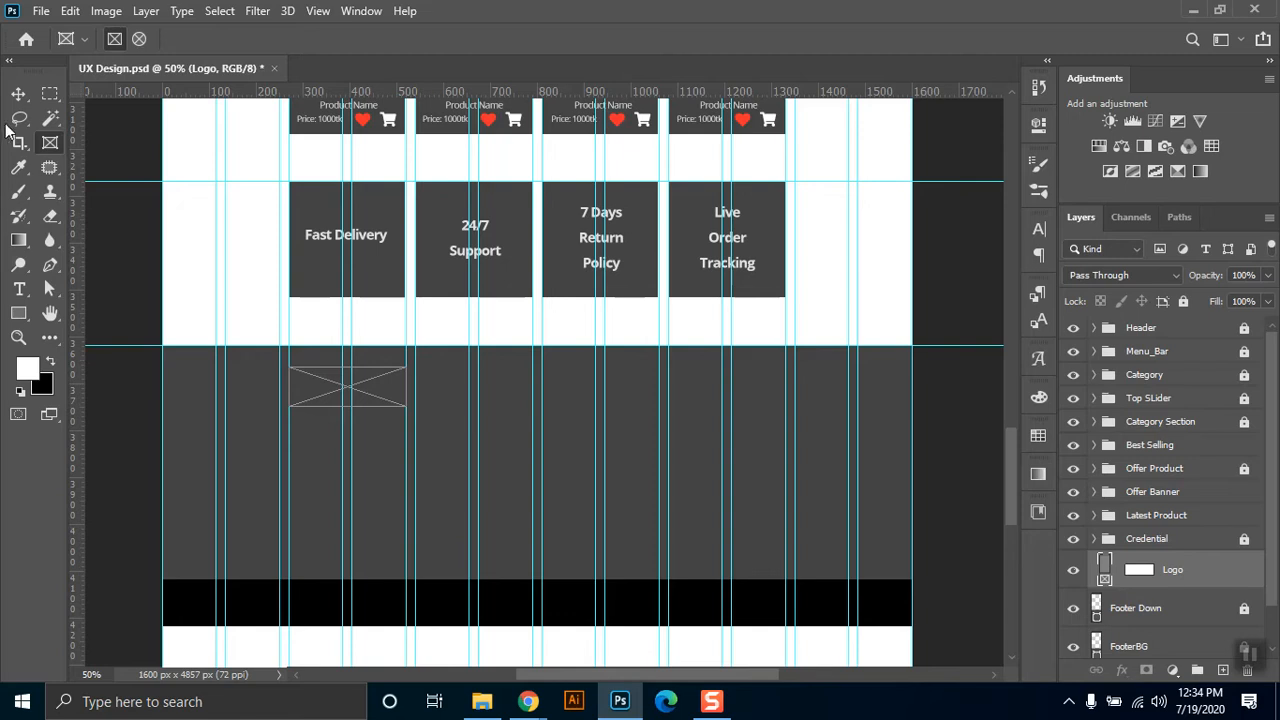
Draw a black rectangle about 385 × 264 px below the Logo frame, aligned with the frame's left edge.
click(18, 95)
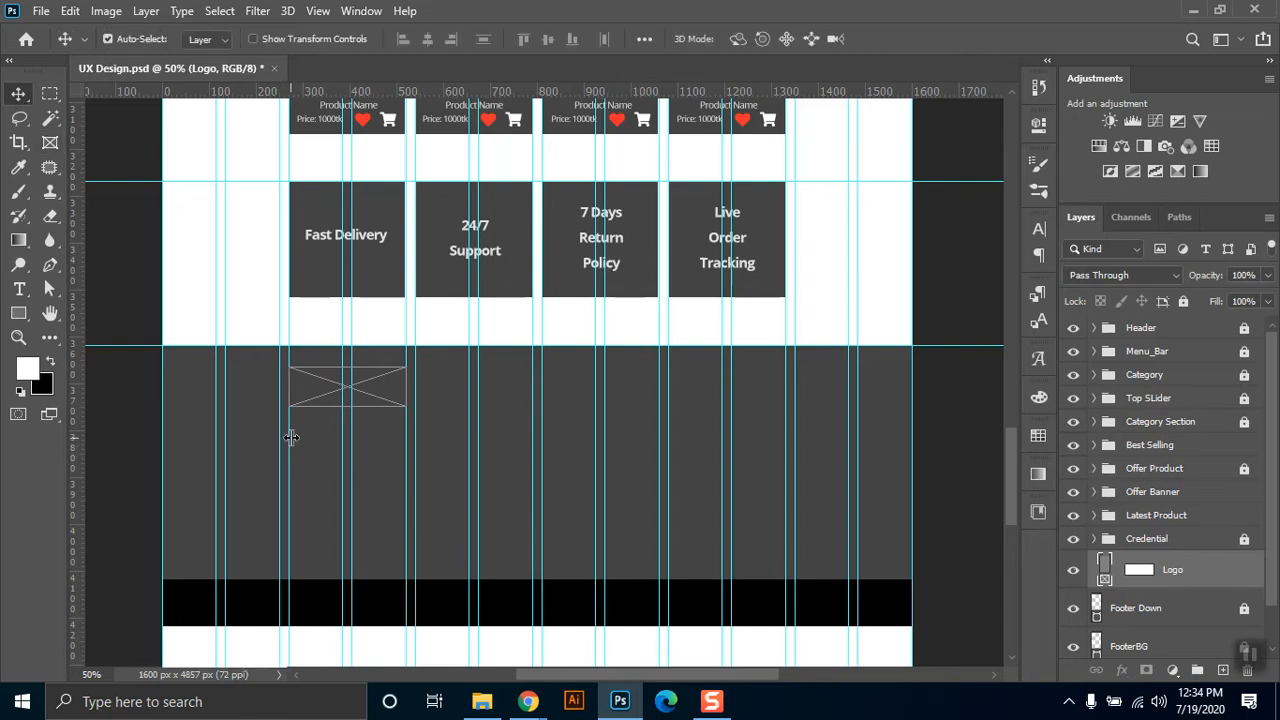
click(18, 313)
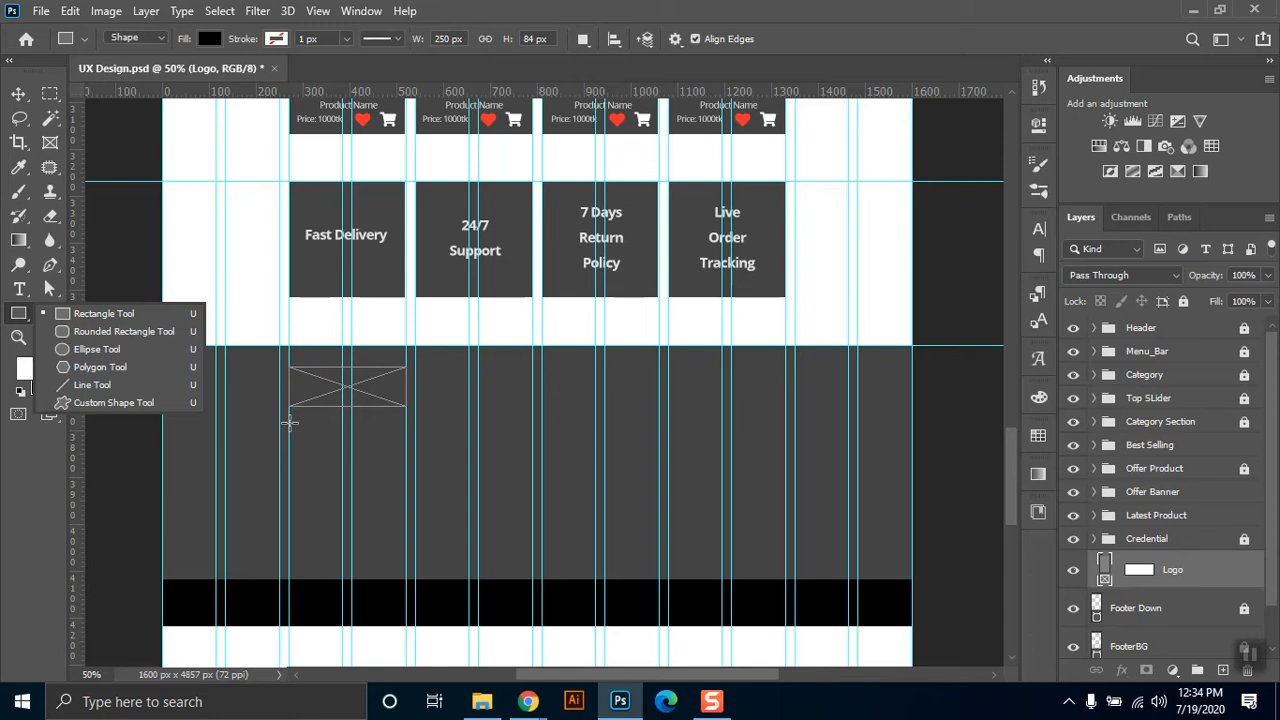
drag(289, 422, 468, 546)
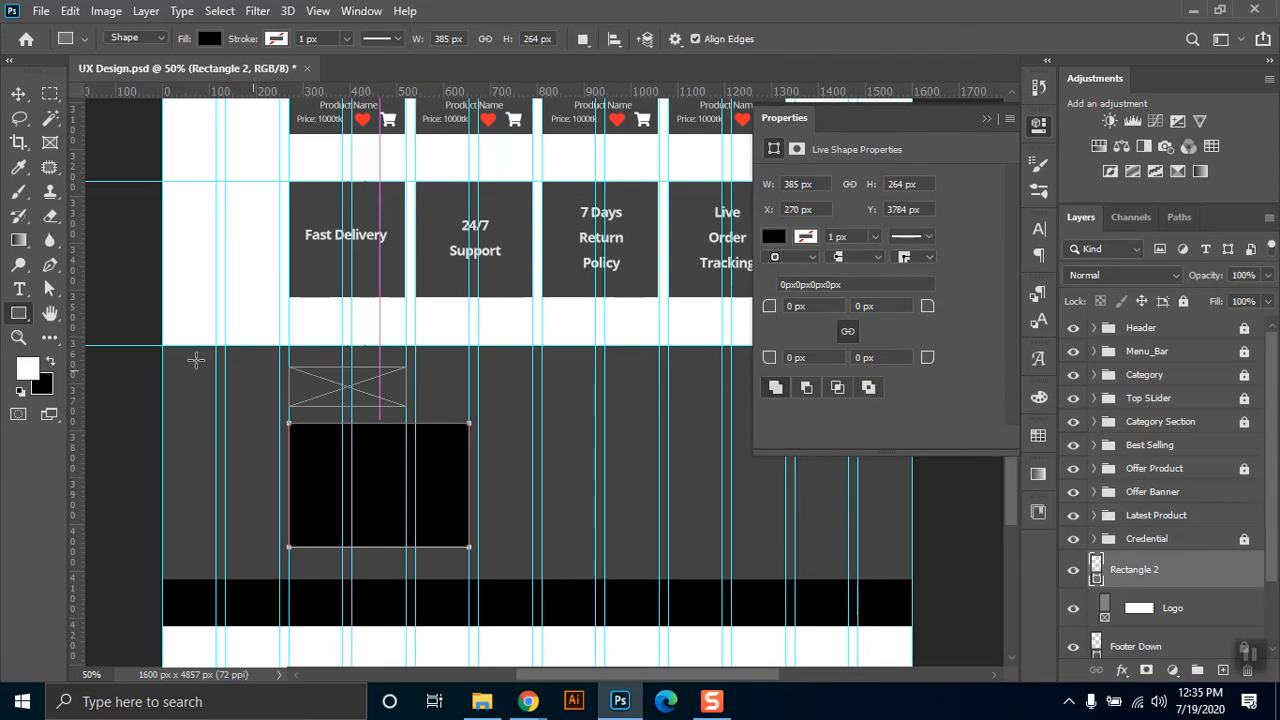
Add a placeholder paragraph inside the black rectangle and justify it with the last line aligned left.
click(19, 289)
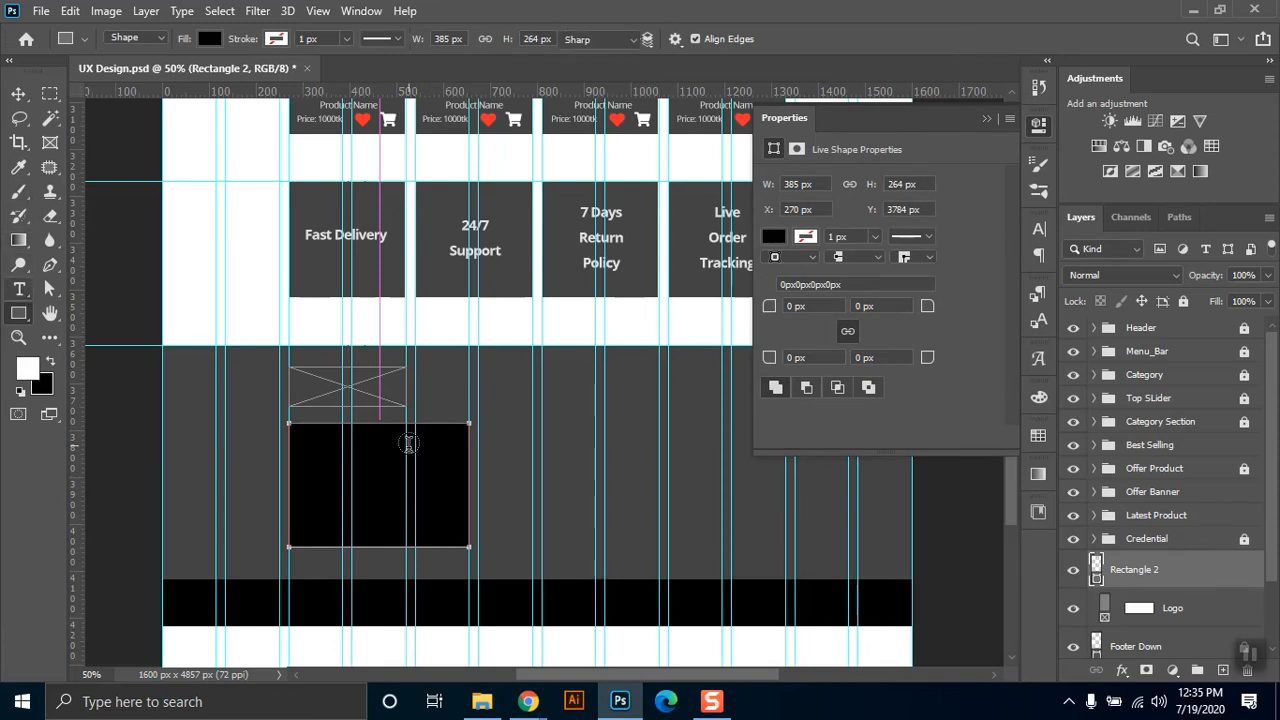
click(340, 466)
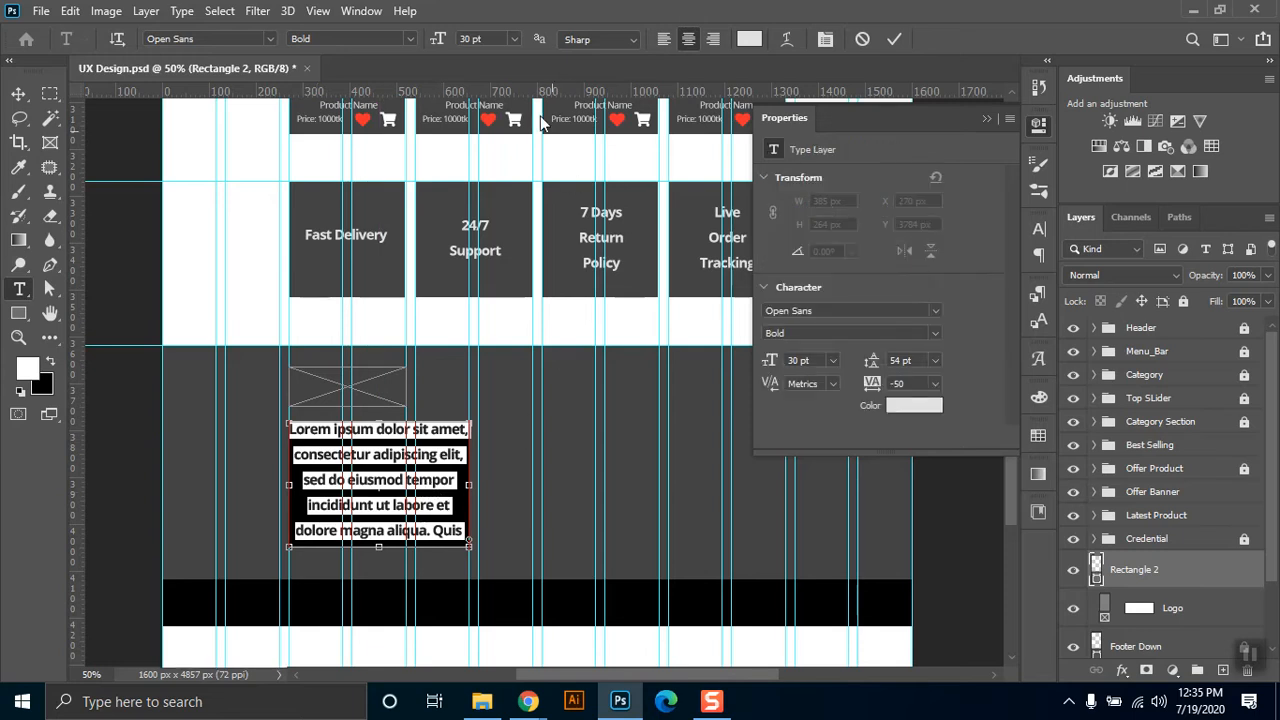
click(664, 39)
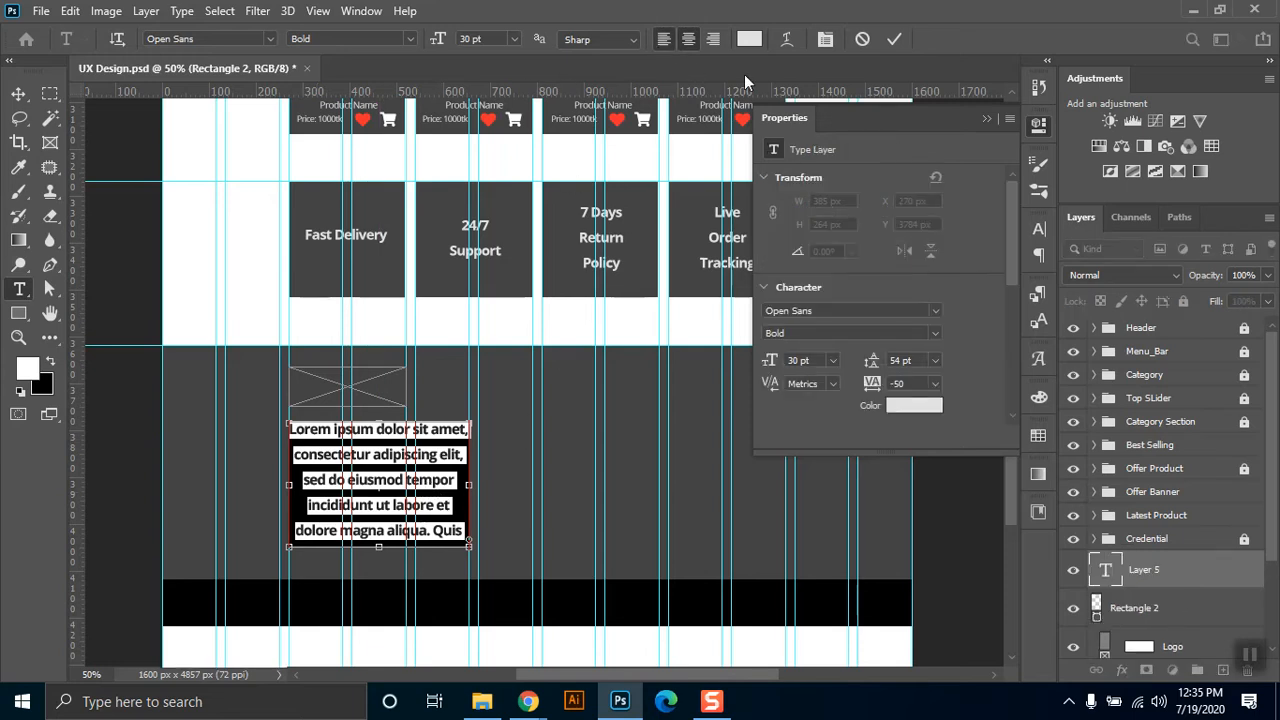
click(1040, 257)
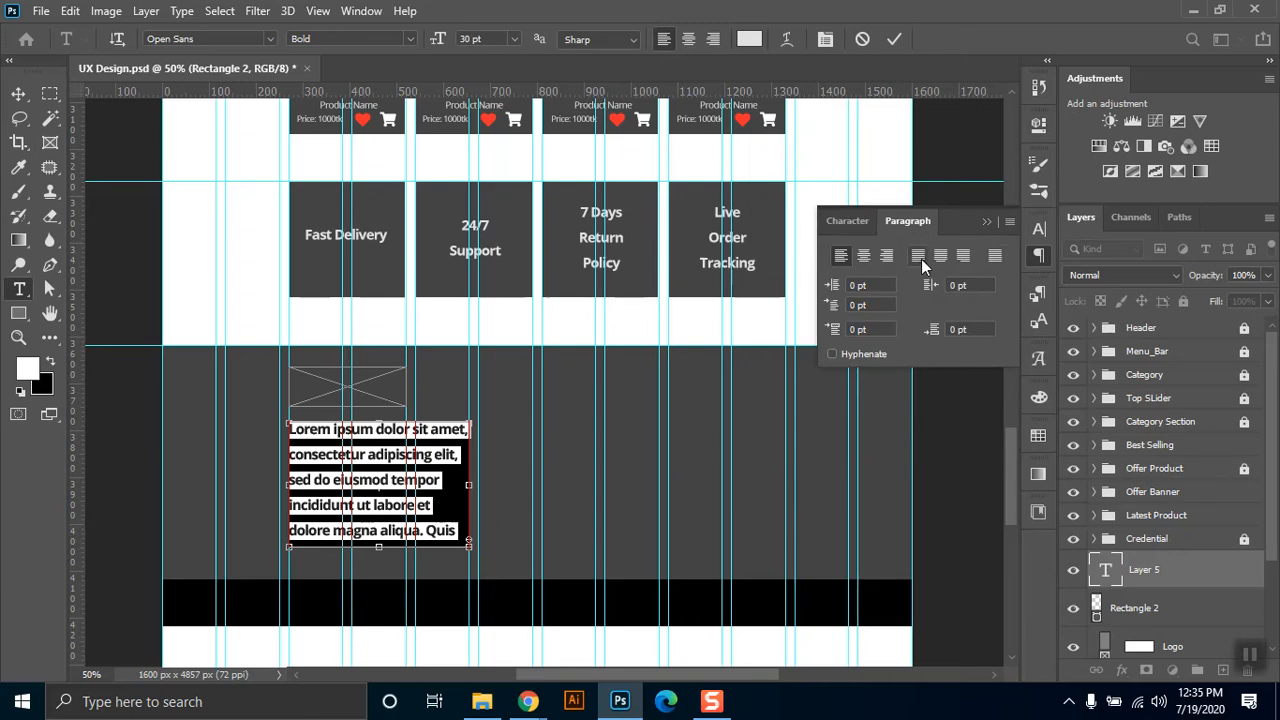
click(919, 257)
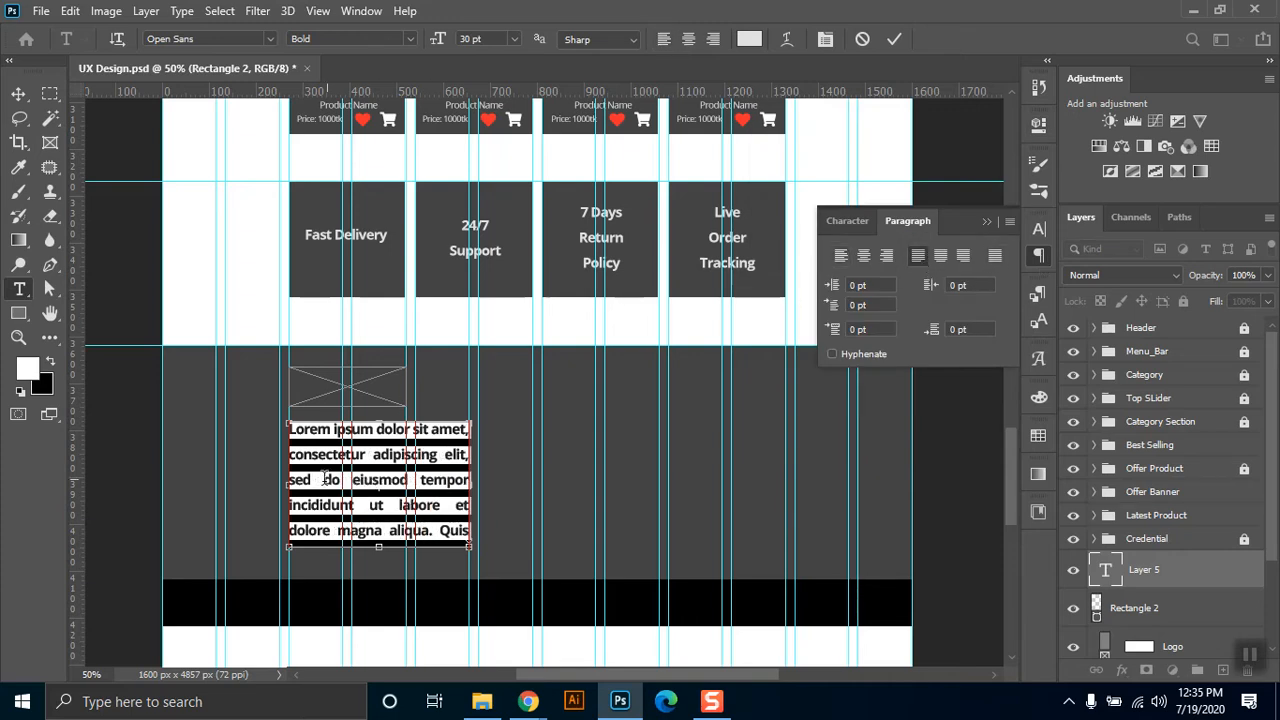
Set the placeholder paragraph's font size to 18 pt and its leading to Auto.
click(847, 221)
key(Tab)
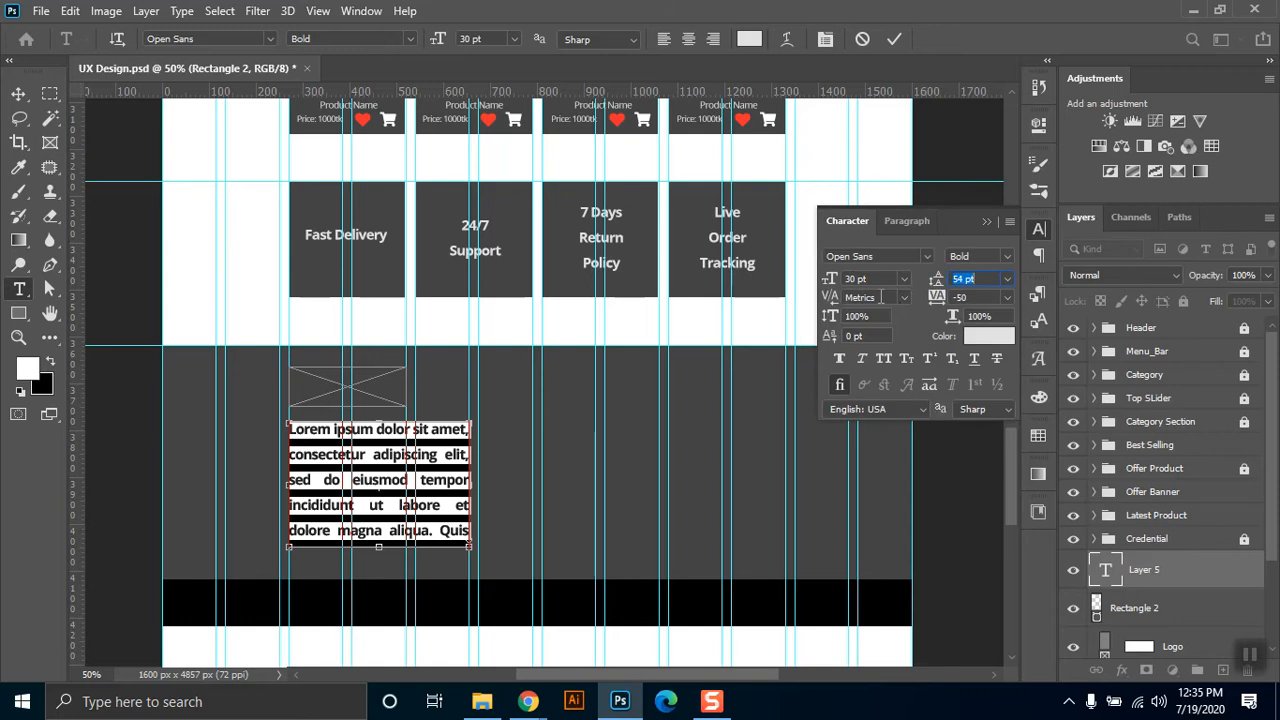
click(902, 281)
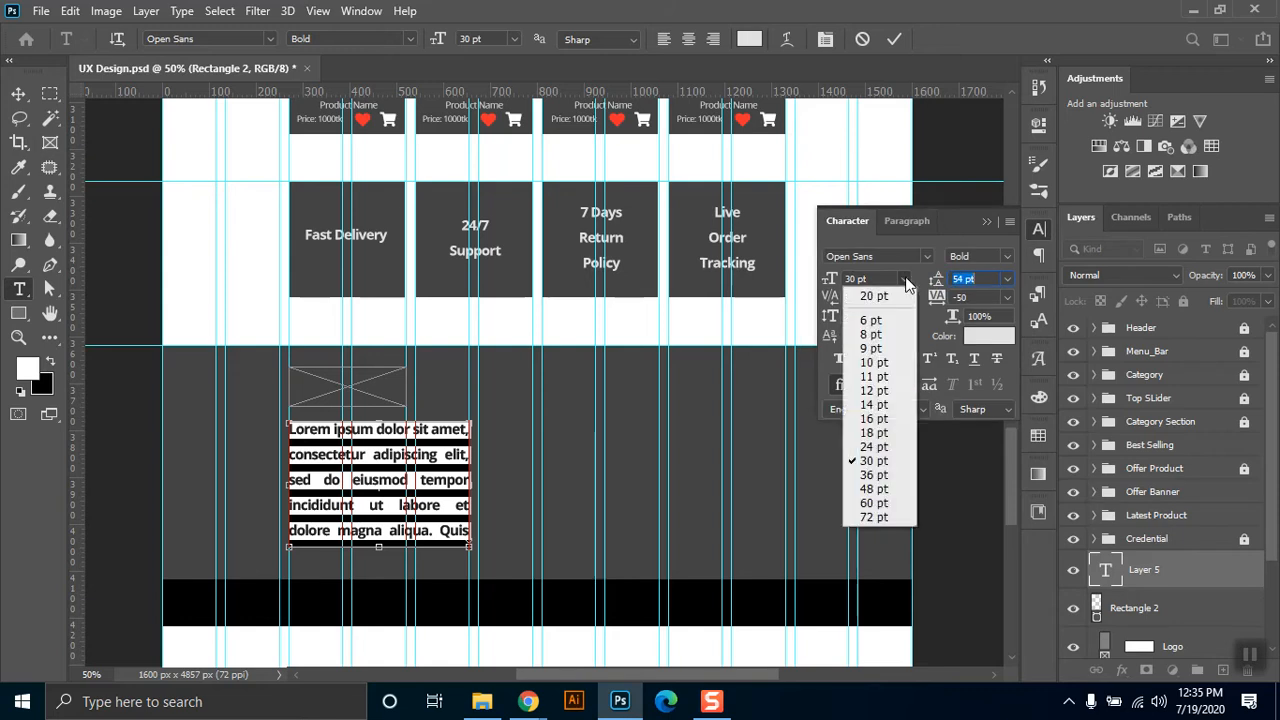
click(885, 432)
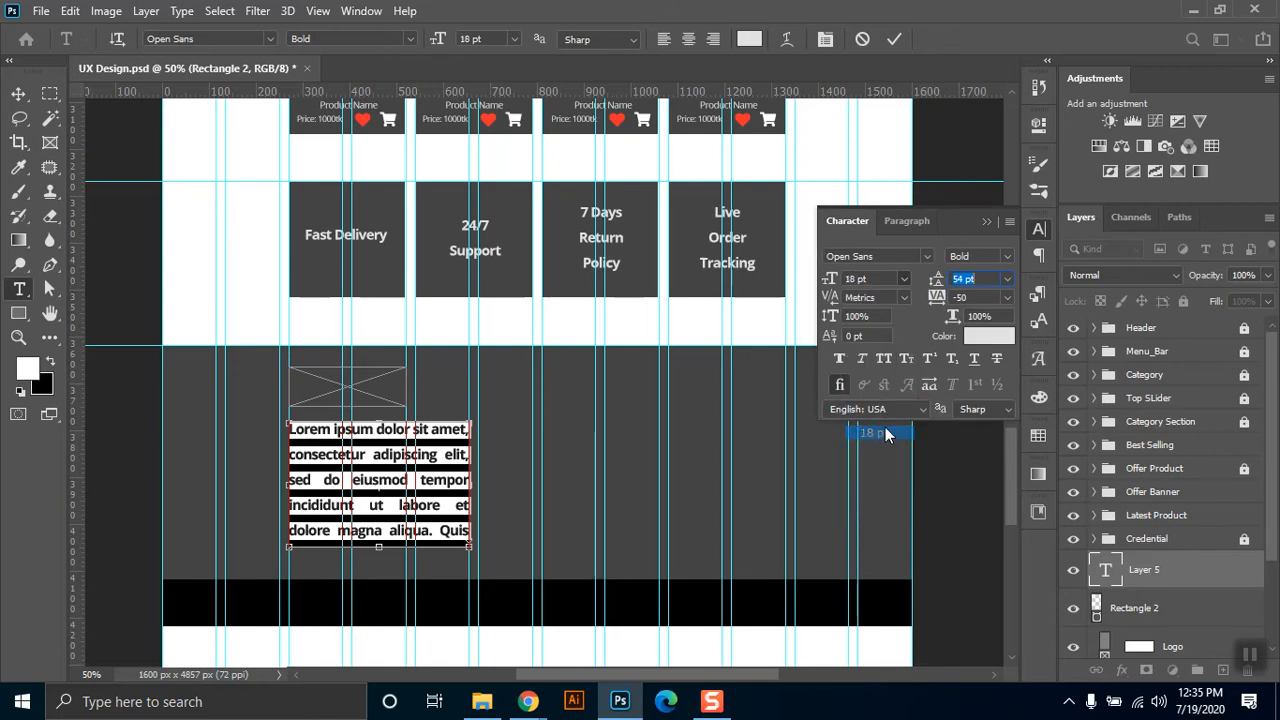
click(1008, 280)
click(985, 291)
Copy the Lorem ipsum paragraph and paste it twice after itself to fill the text box, and commit the text.
click(338, 479)
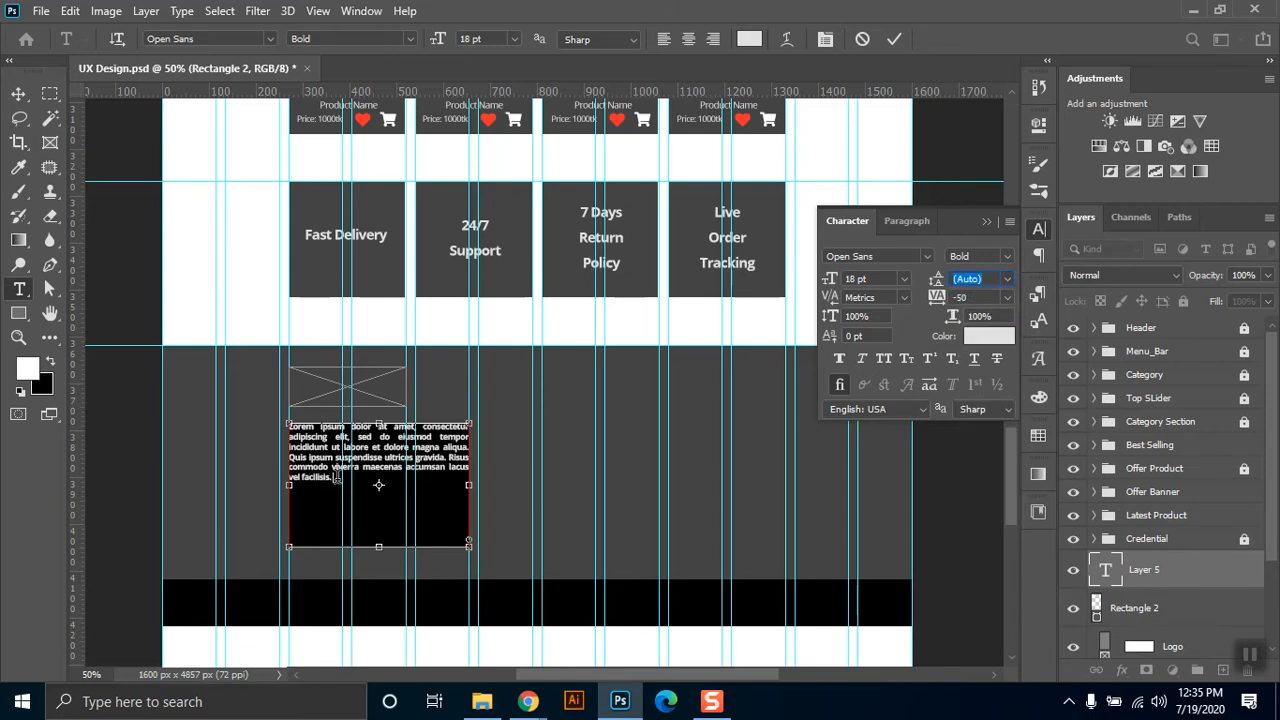
drag(328, 471, 261, 410)
key(ctrl+c)
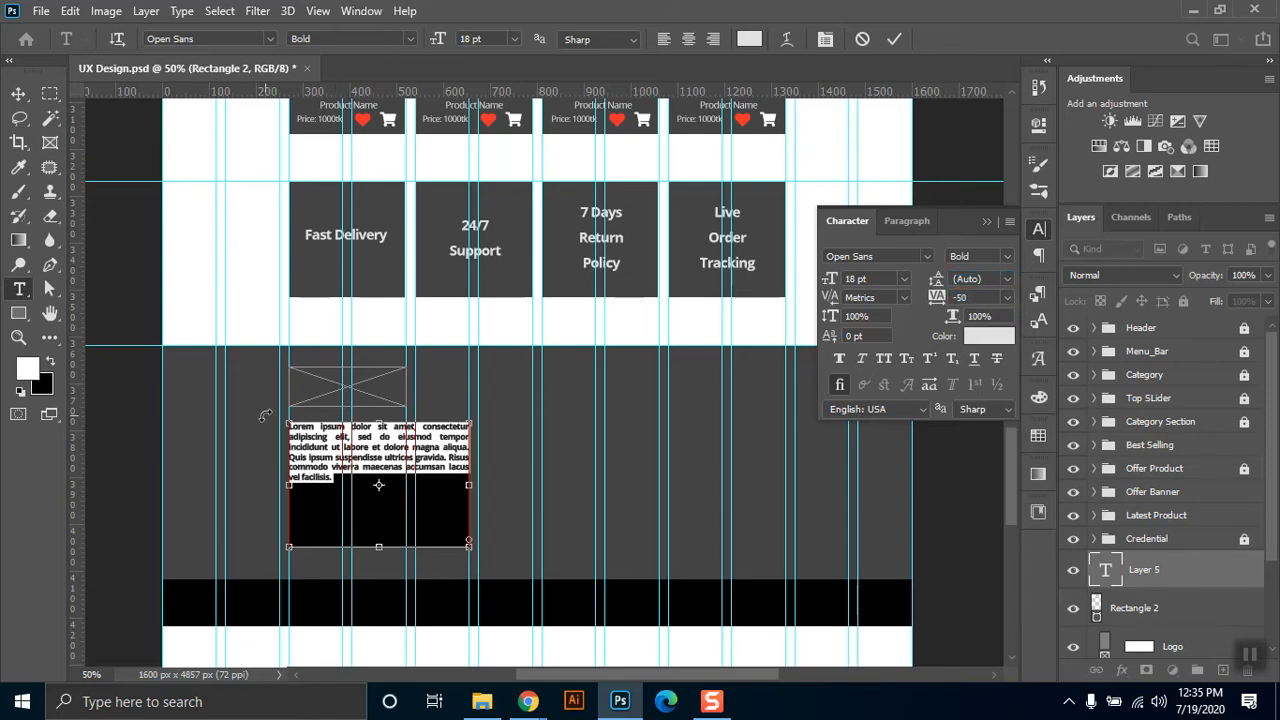
click(340, 482)
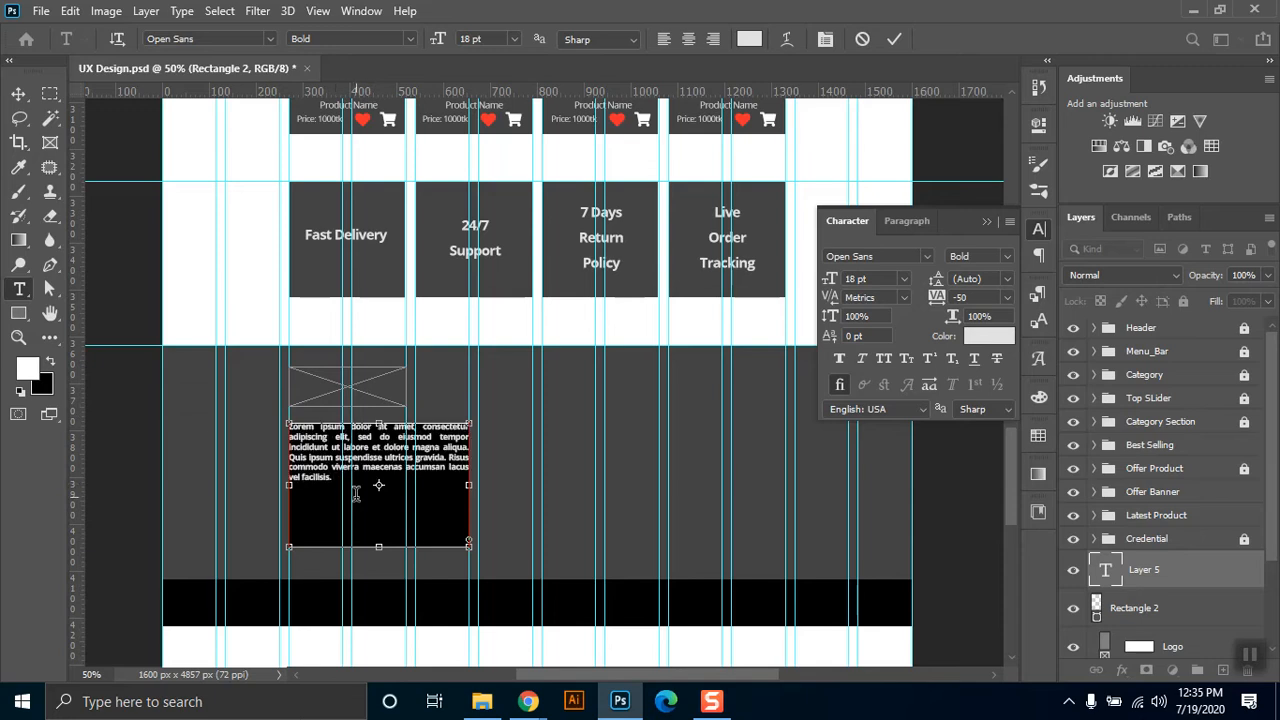
key(ctrl+v)
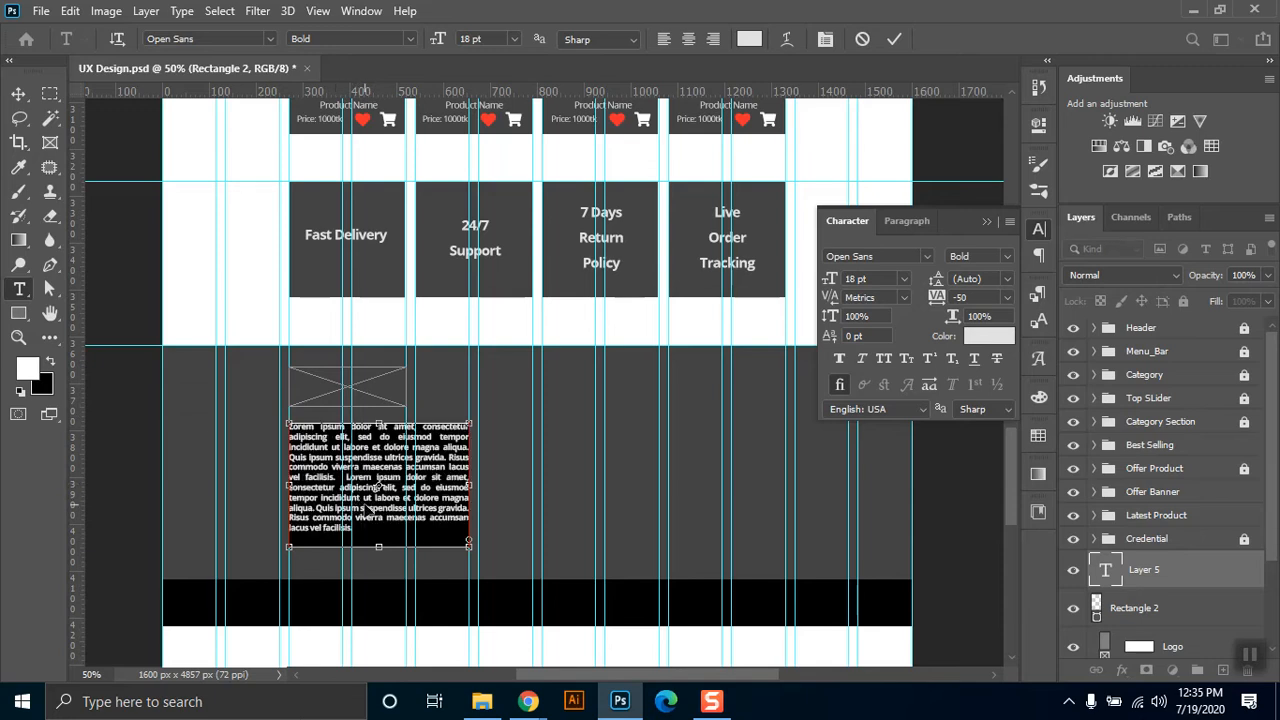
key(ctrl+v)
click(18, 93)
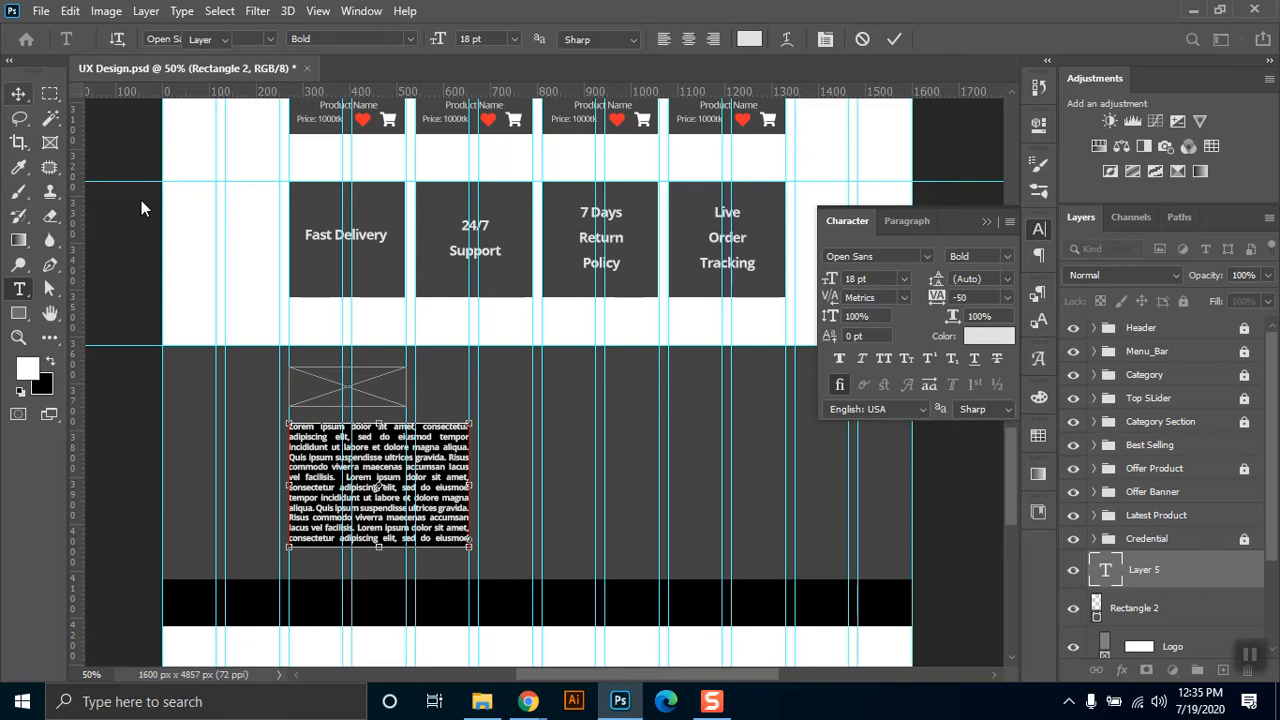
click(987, 222)
Delete the black rectangle behind the Lorem ipsum paragraph.
scroll(1275, 495, down, 2)
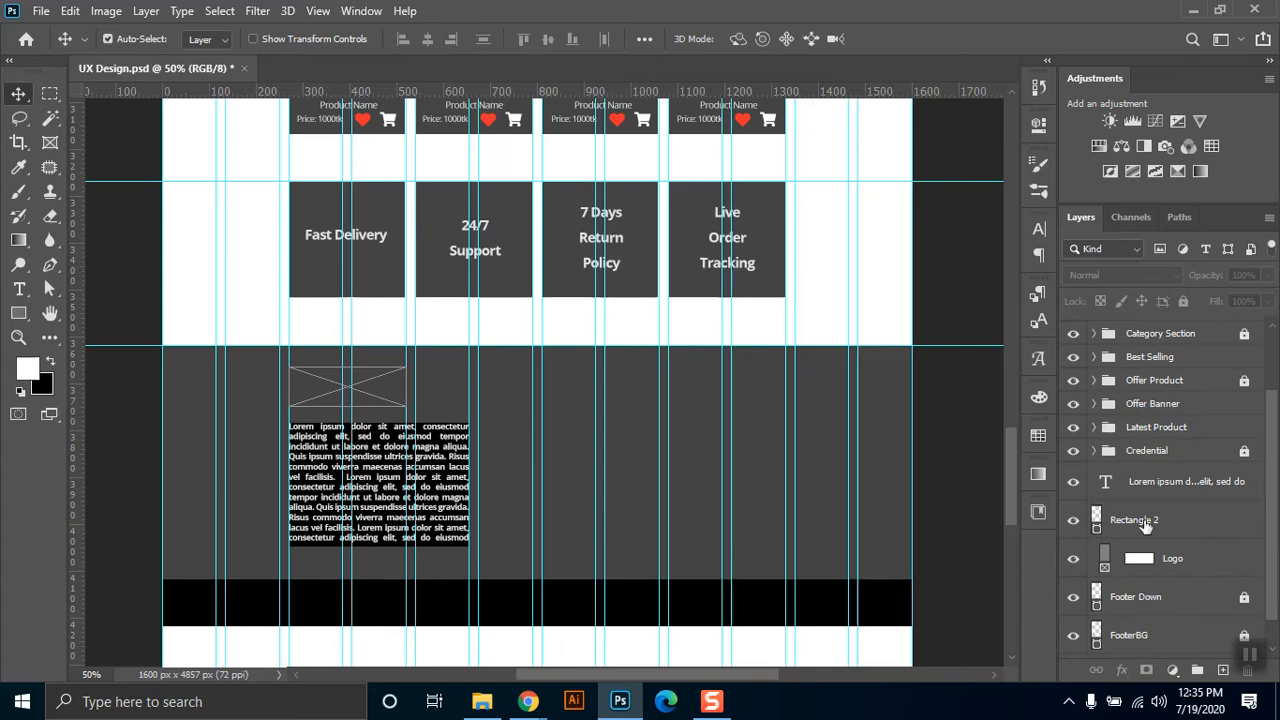
drag(1172, 530, 1172, 558)
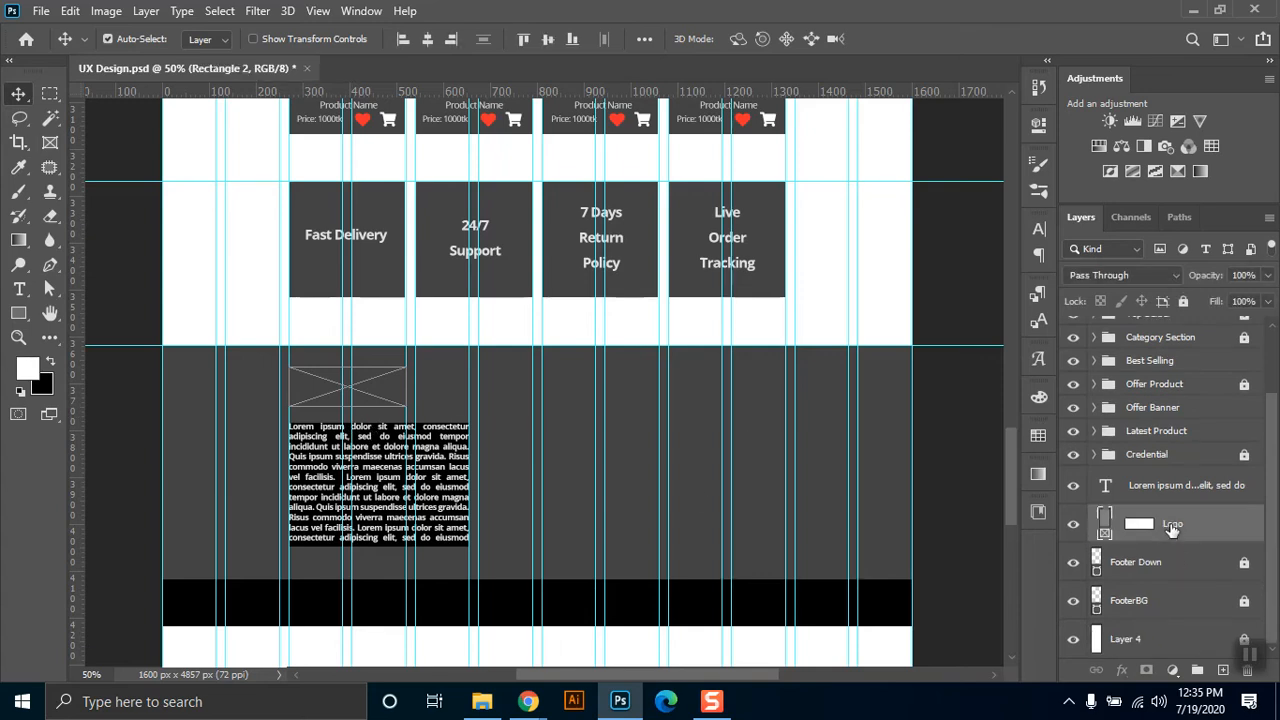
key(ctrl)
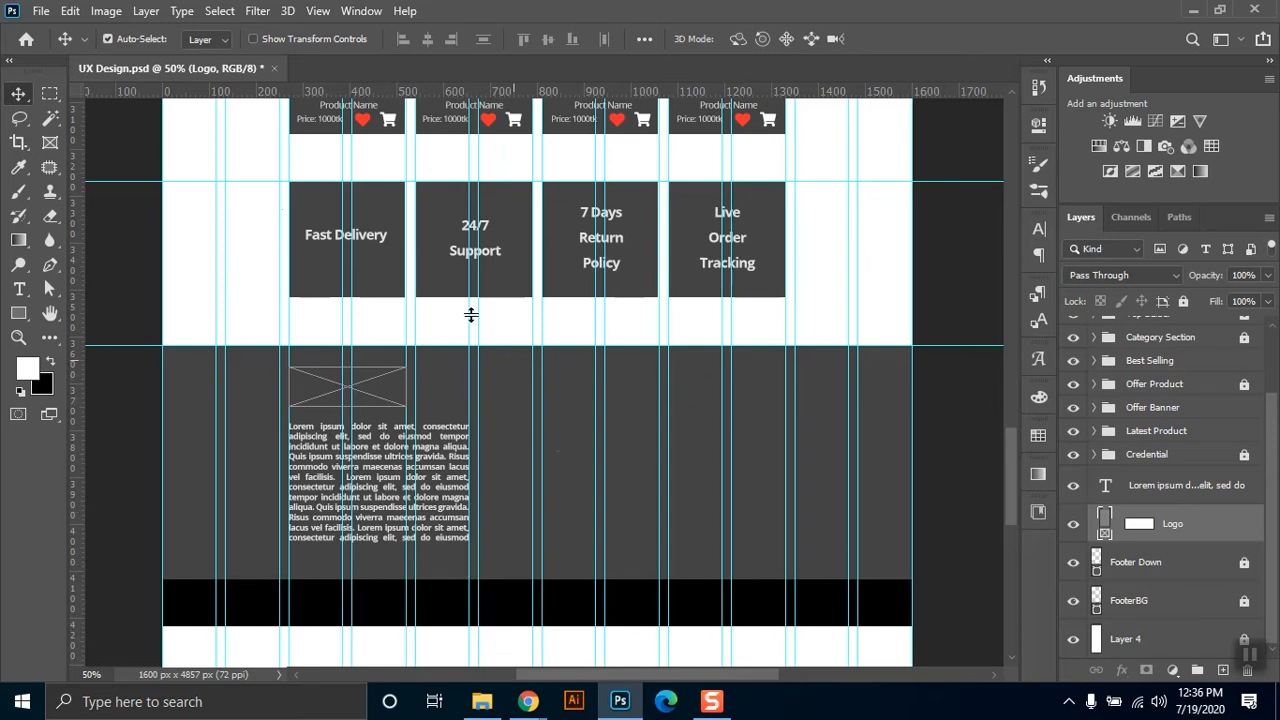
click(19, 289)
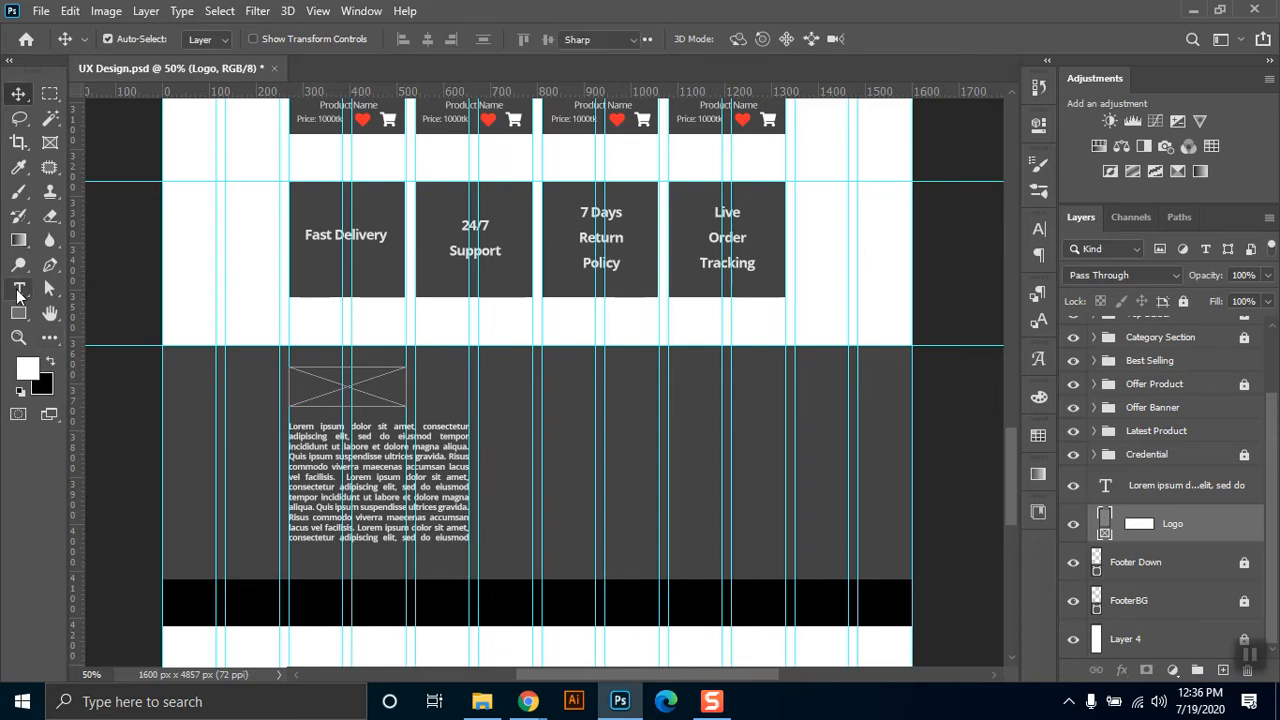
click(488, 395)
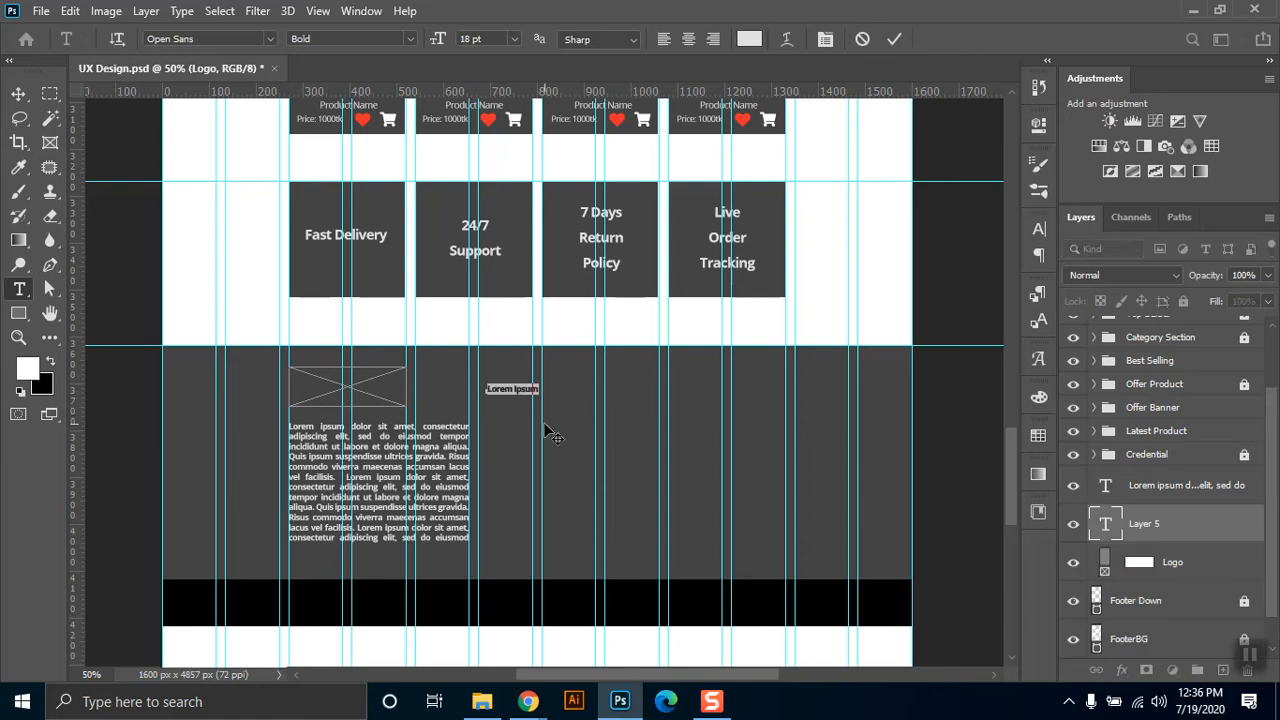
text(Quick)
key(Escape)
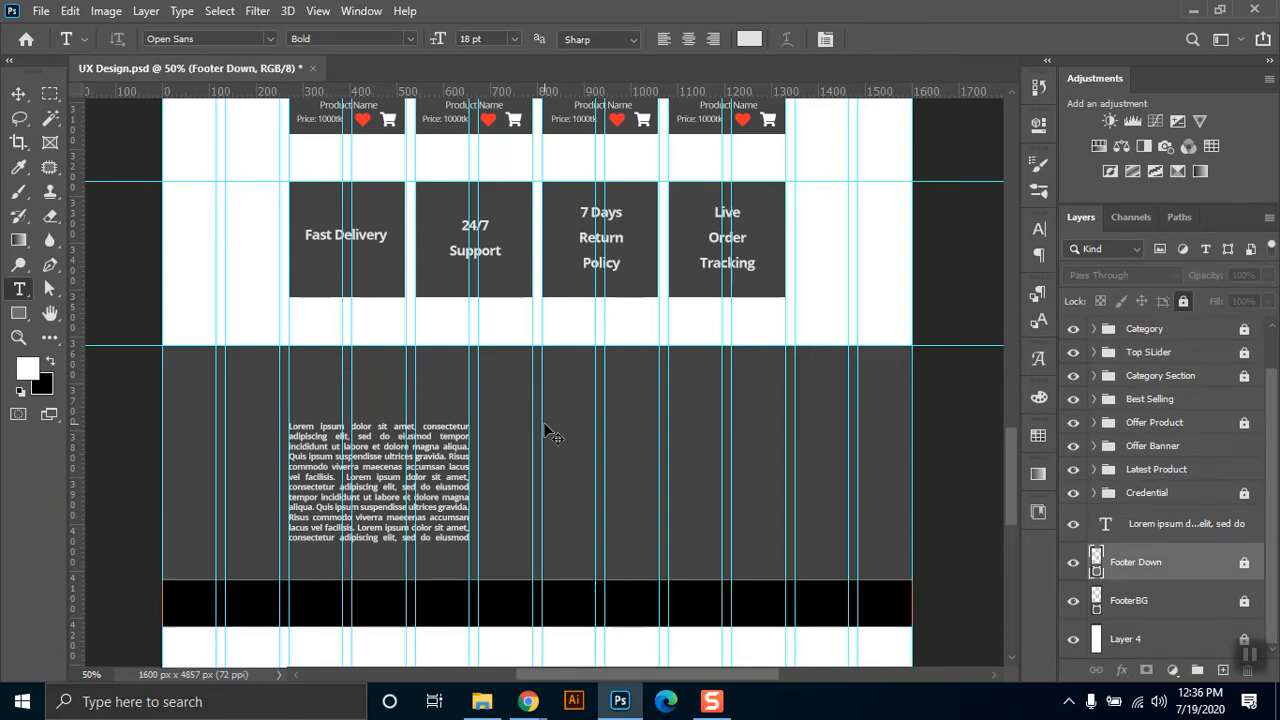
key(ctrl+z)
Start a 24 pt text in the footer between the logo placeholder and the empty area, with the first line "About Us".
key(z)
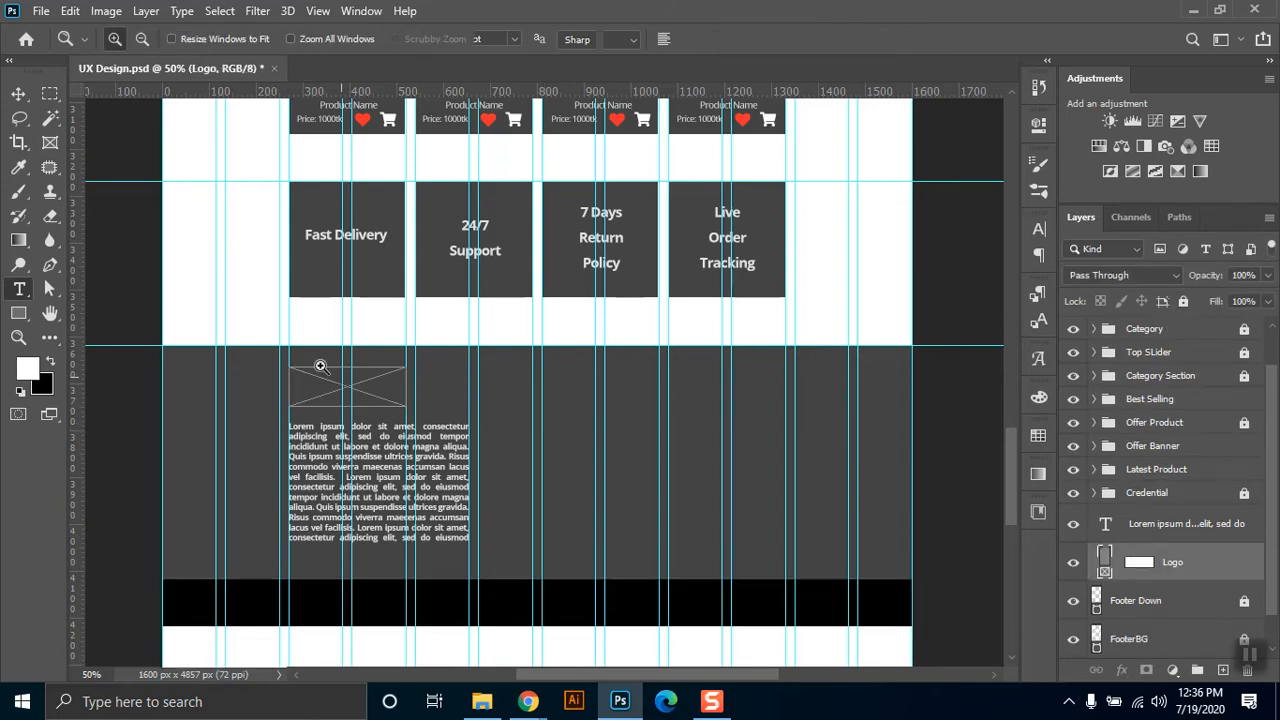
drag(157, 308, 866, 609)
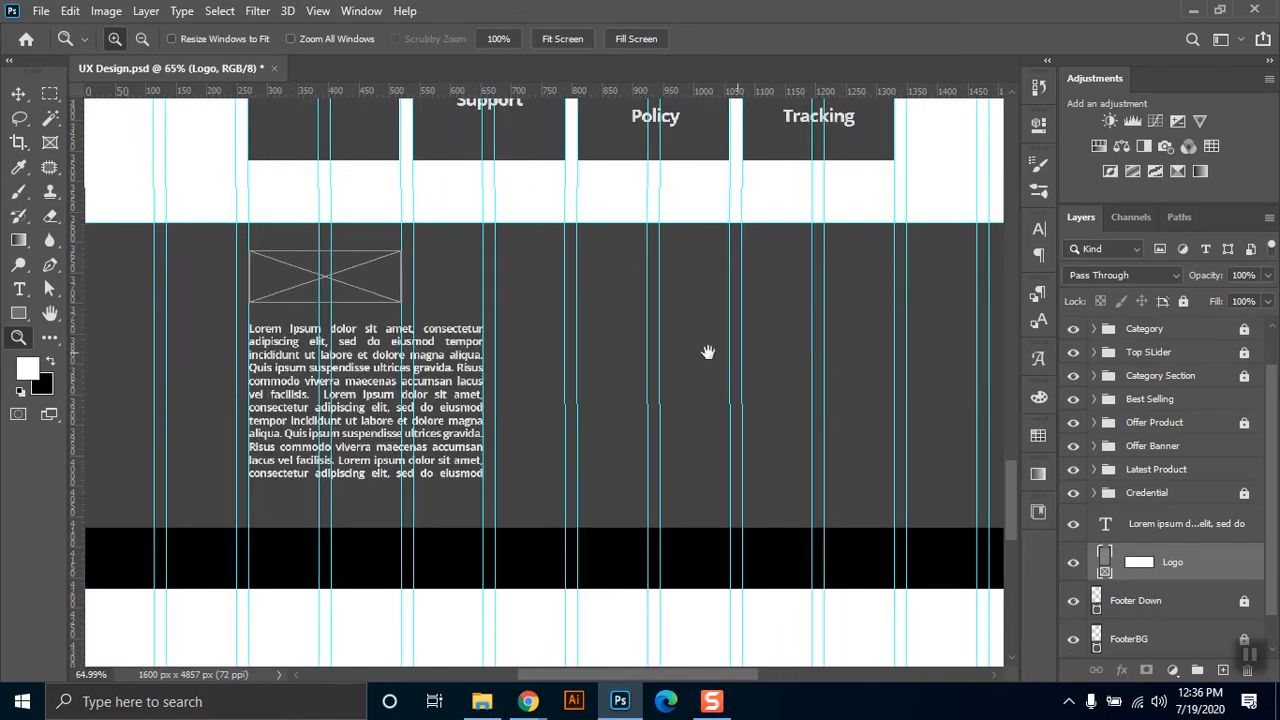
drag(737, 351, 654, 349)
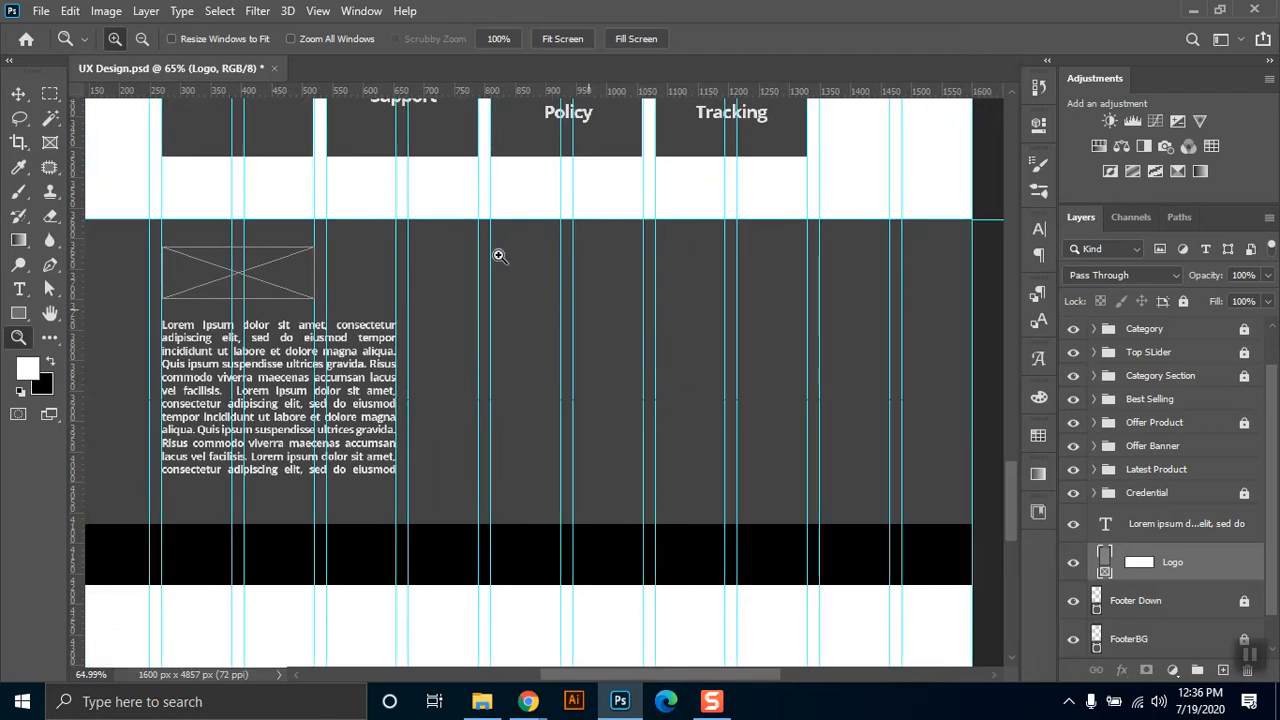
click(19, 289)
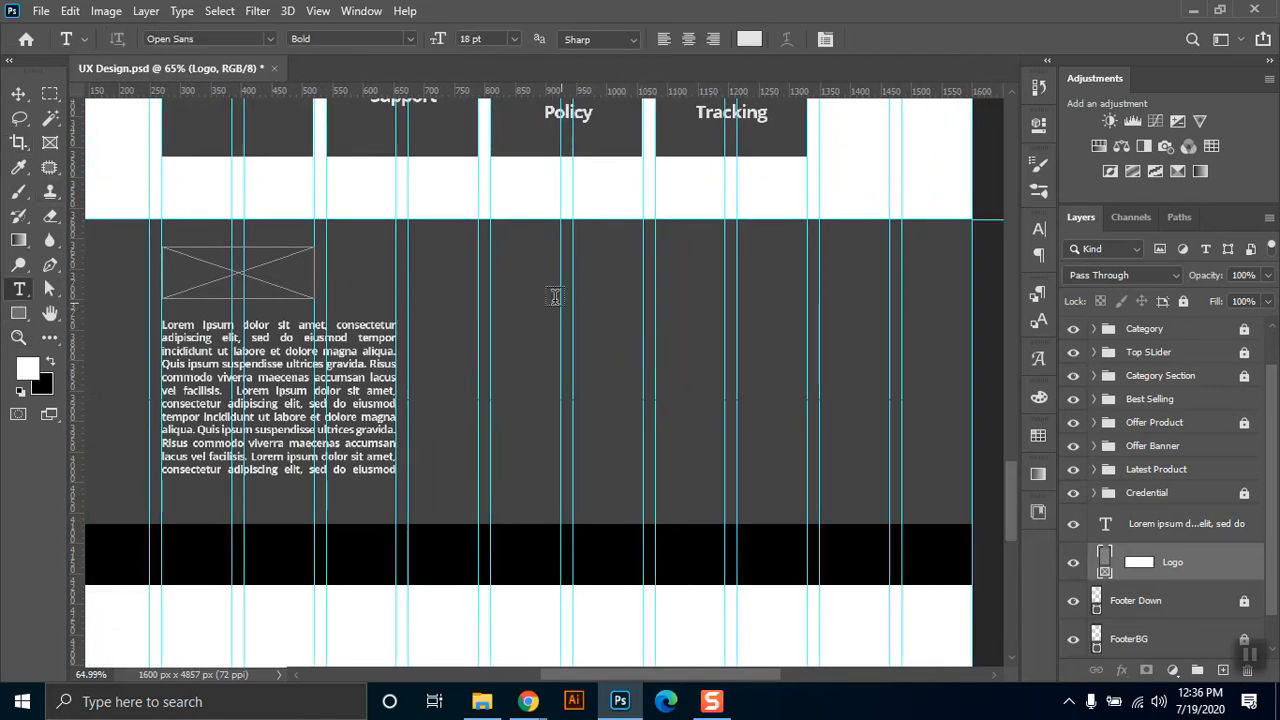
click(514, 39)
click(505, 208)
click(422, 270)
text(Ab)
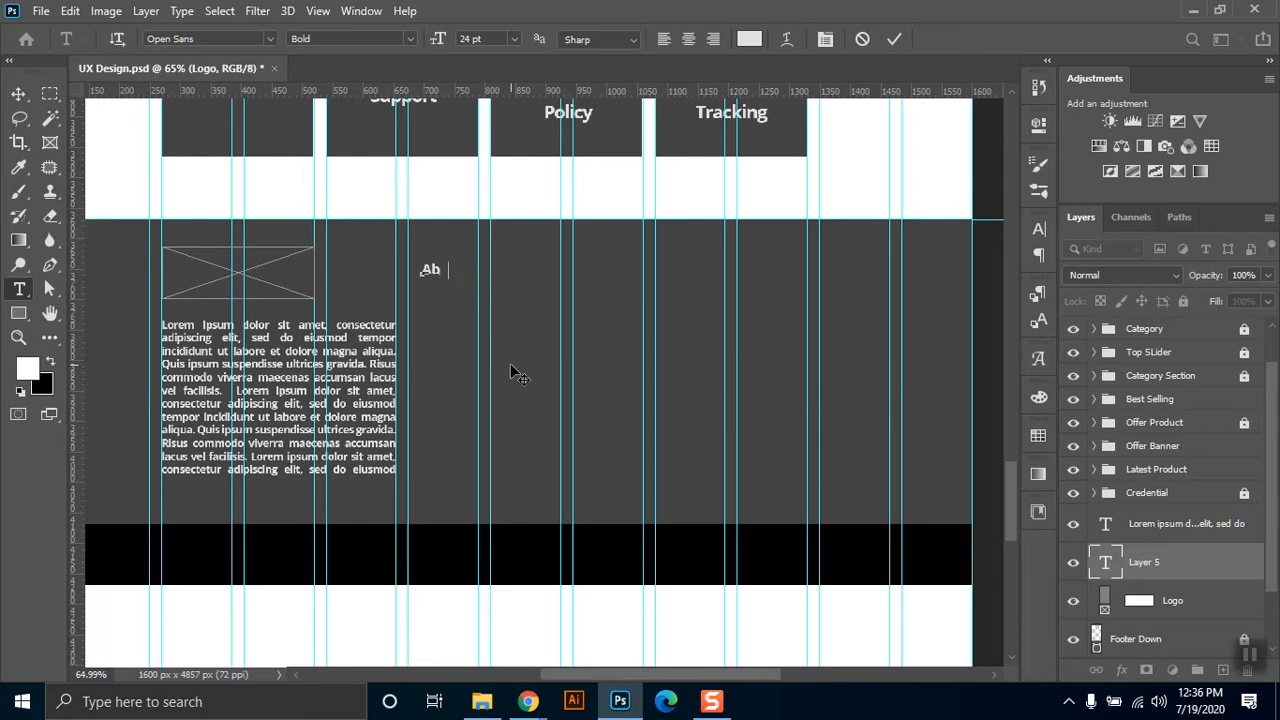
text(out Us)
key(BackSpace)
text(s)
Add a second line reading "Support Center" below "About Us" in the footer text.
key(Return)
text(Support)
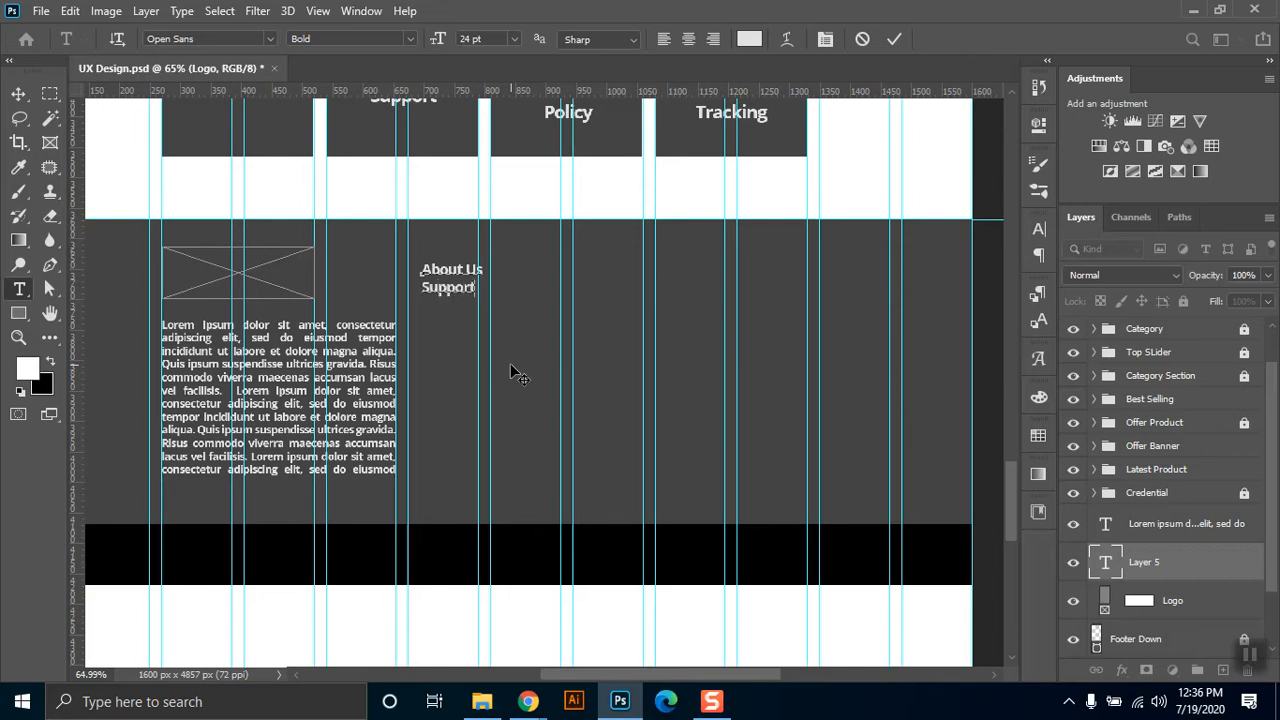
text( Center)
Add a third line below "Support Center", first worded "Order tracking" and reworded to "Track your Order".
key(Return)
text(Ordertracking)
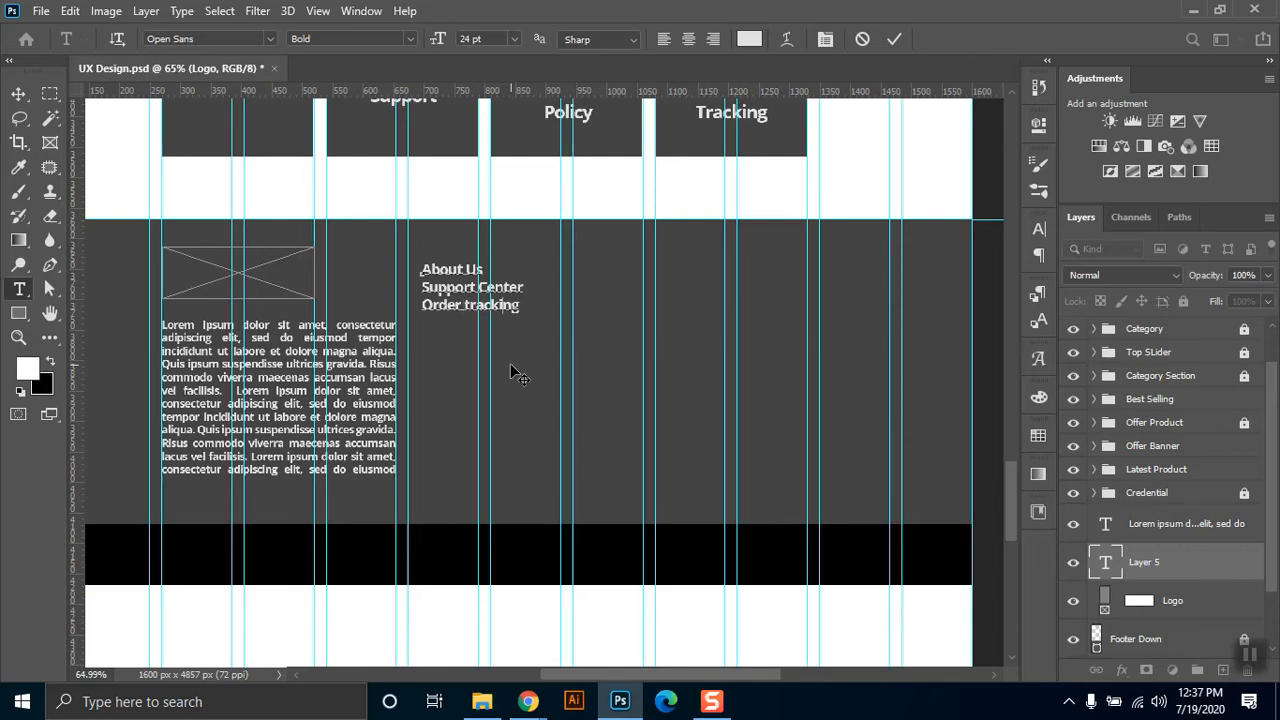
key(shift+Left)
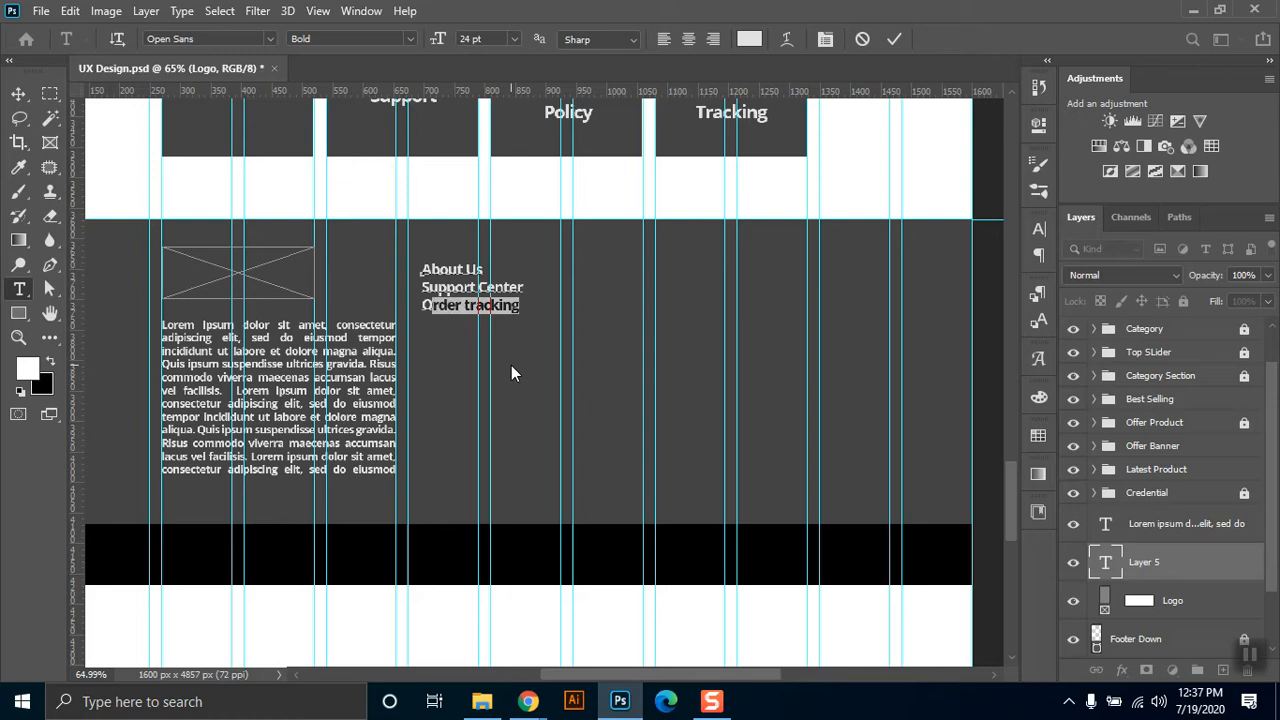
text(Track)
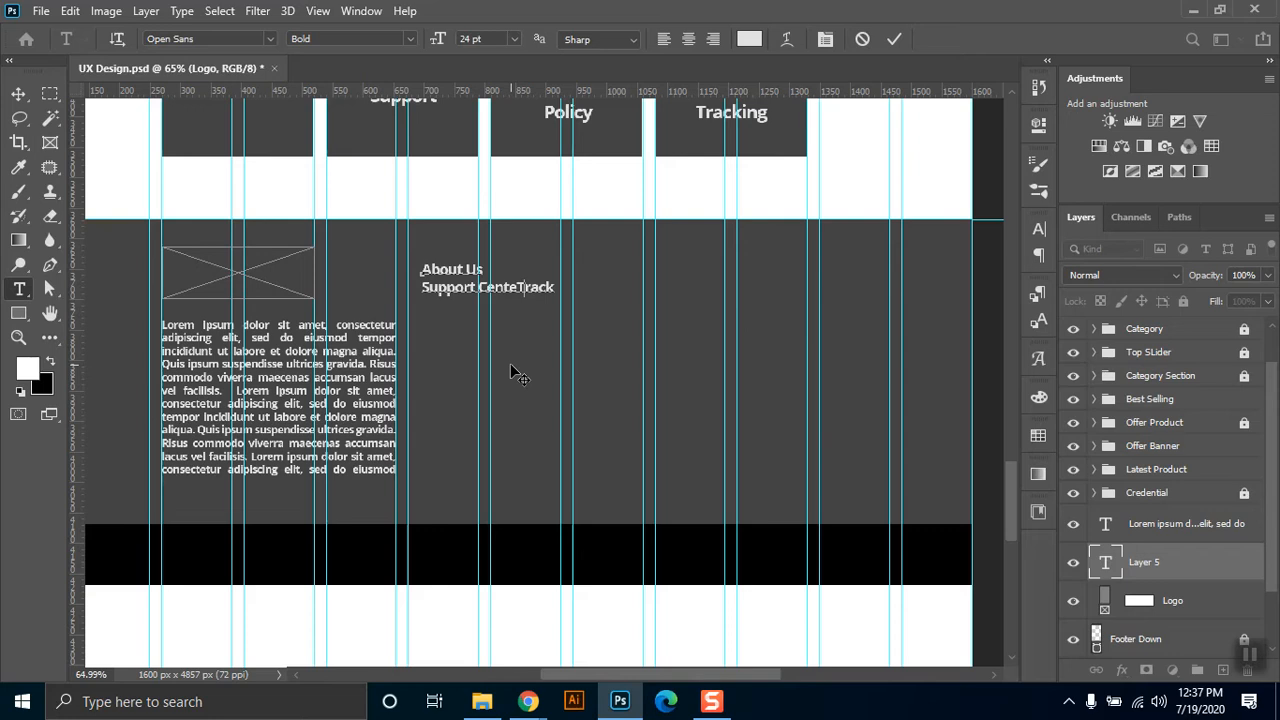
text(r)
key(Return)
text(your Order)
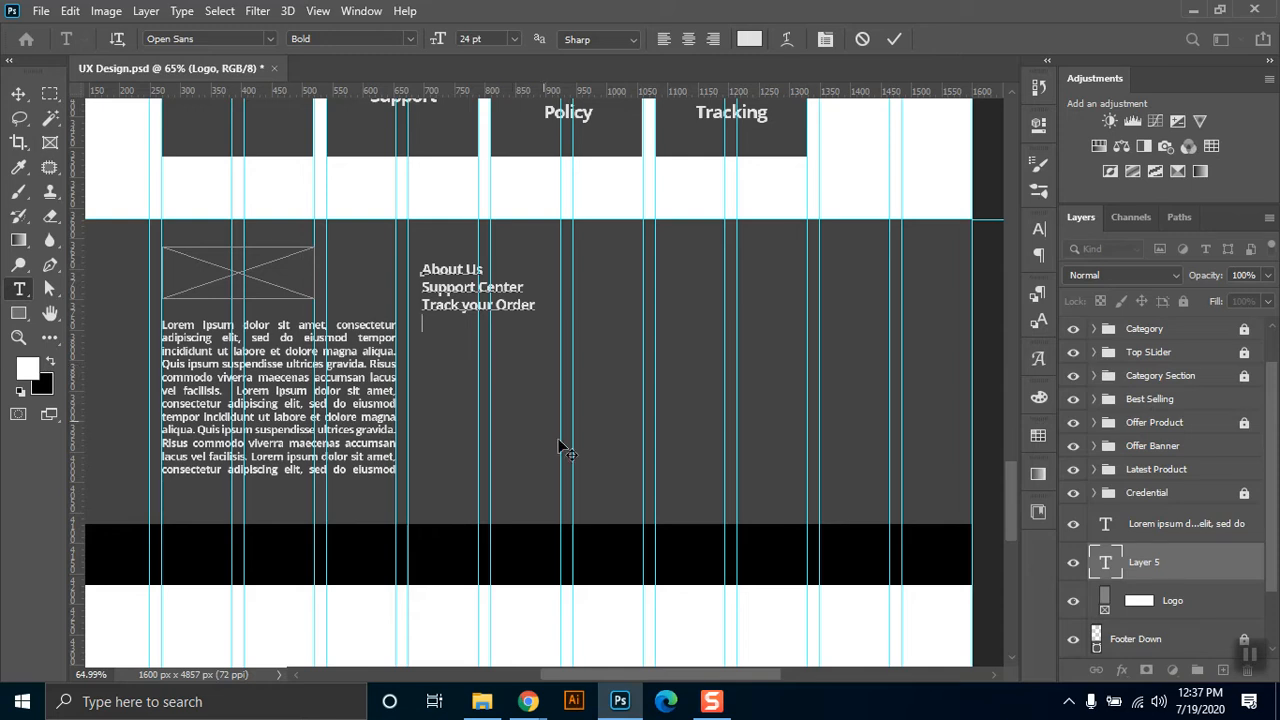
Look up the "How to" item in the Functional Requirements(FR) document in Chrome, and add the line "How to Order" to the footer text in Photoshop.
mouse_move(528, 701)
click(424, 598)
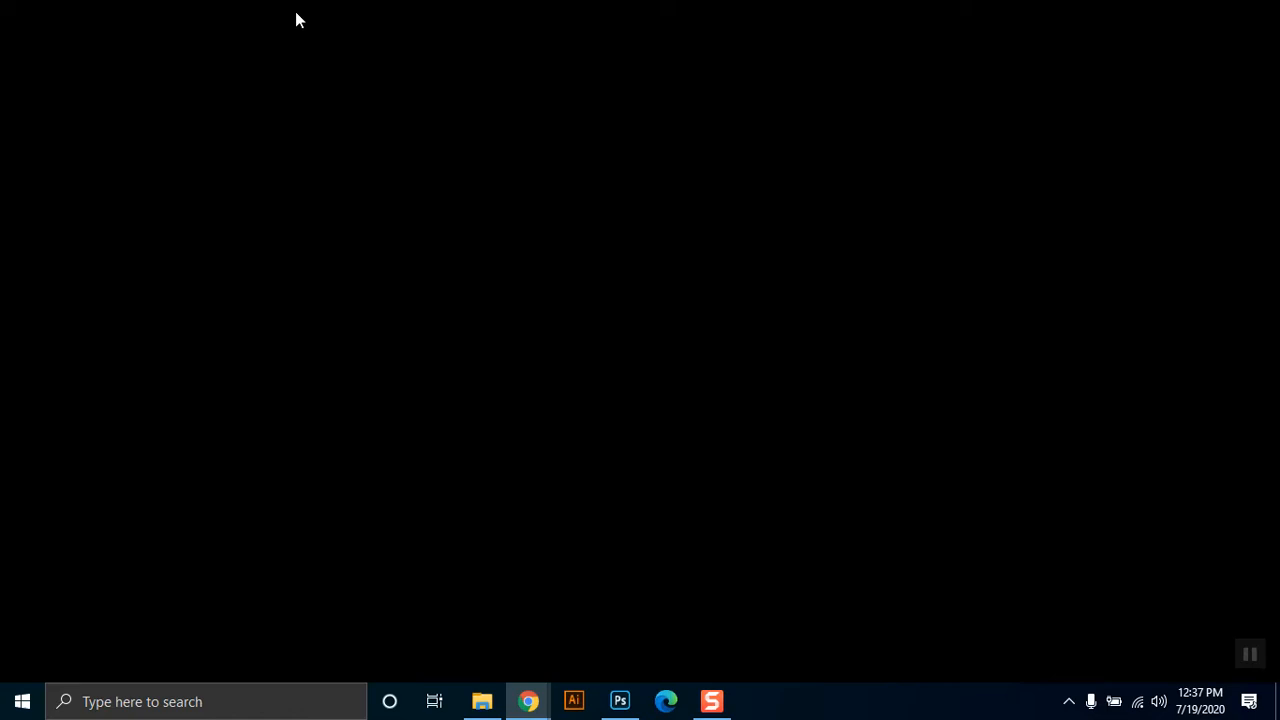
click(340, 12)
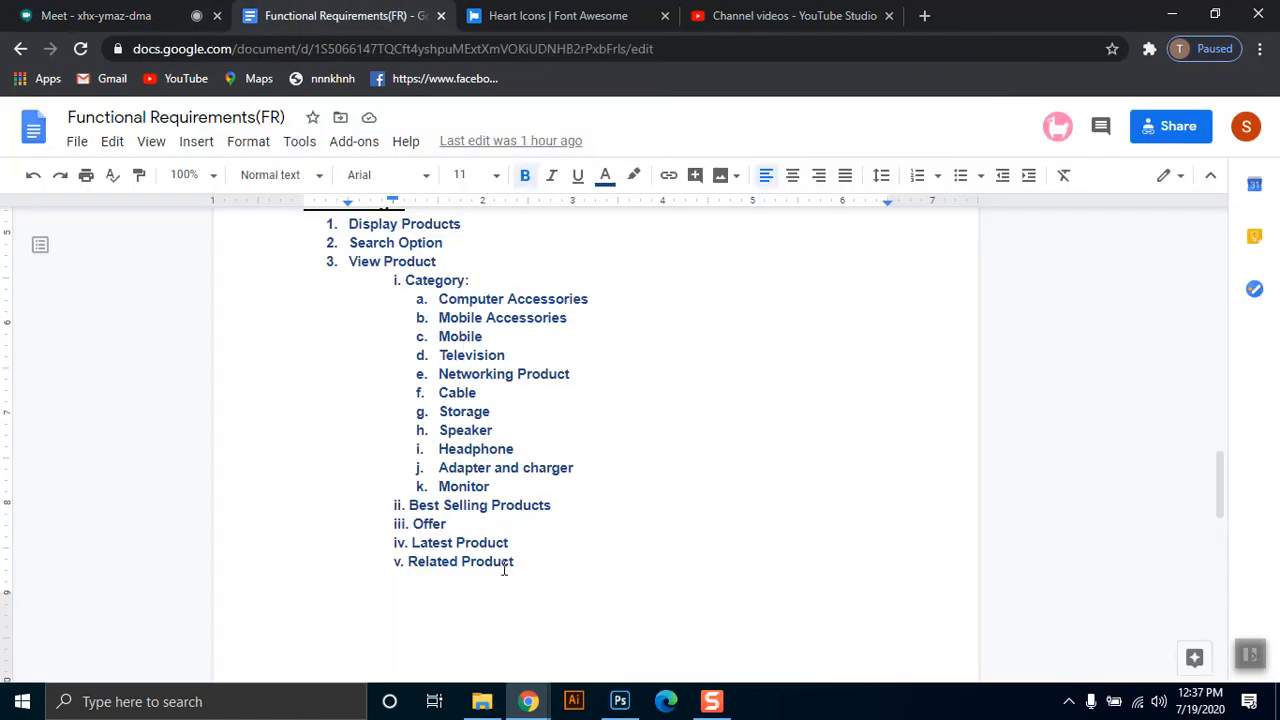
scroll(517, 463, down, 5)
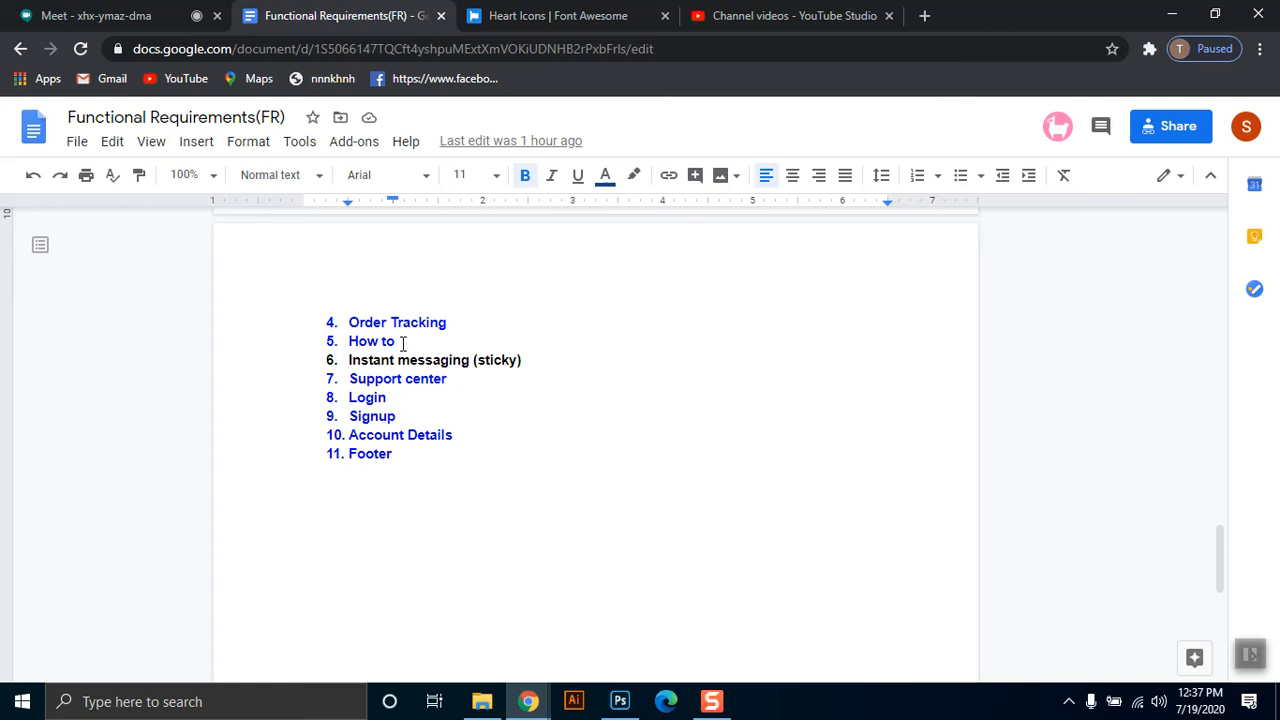
drag(349, 341, 396, 342)
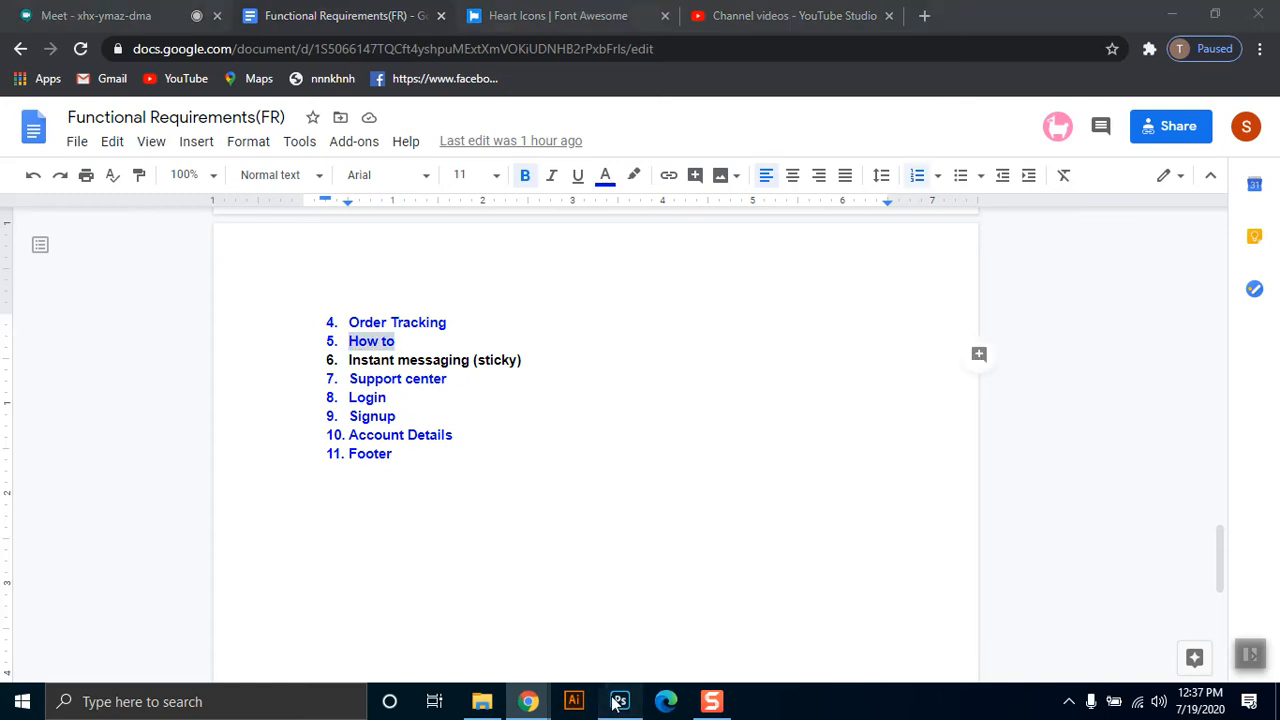
click(620, 701)
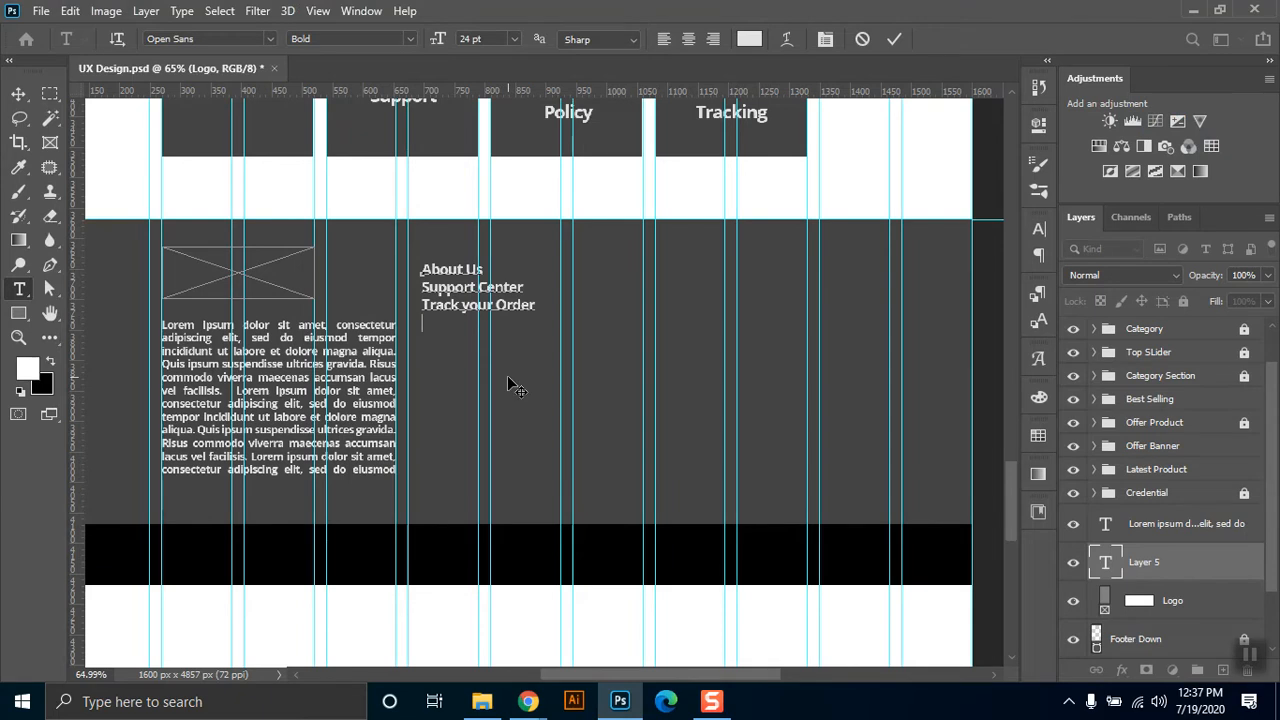
text(How to Order)
Add the line "Terms and Conditions" below "How to Order" in the footer text.
key(Return)
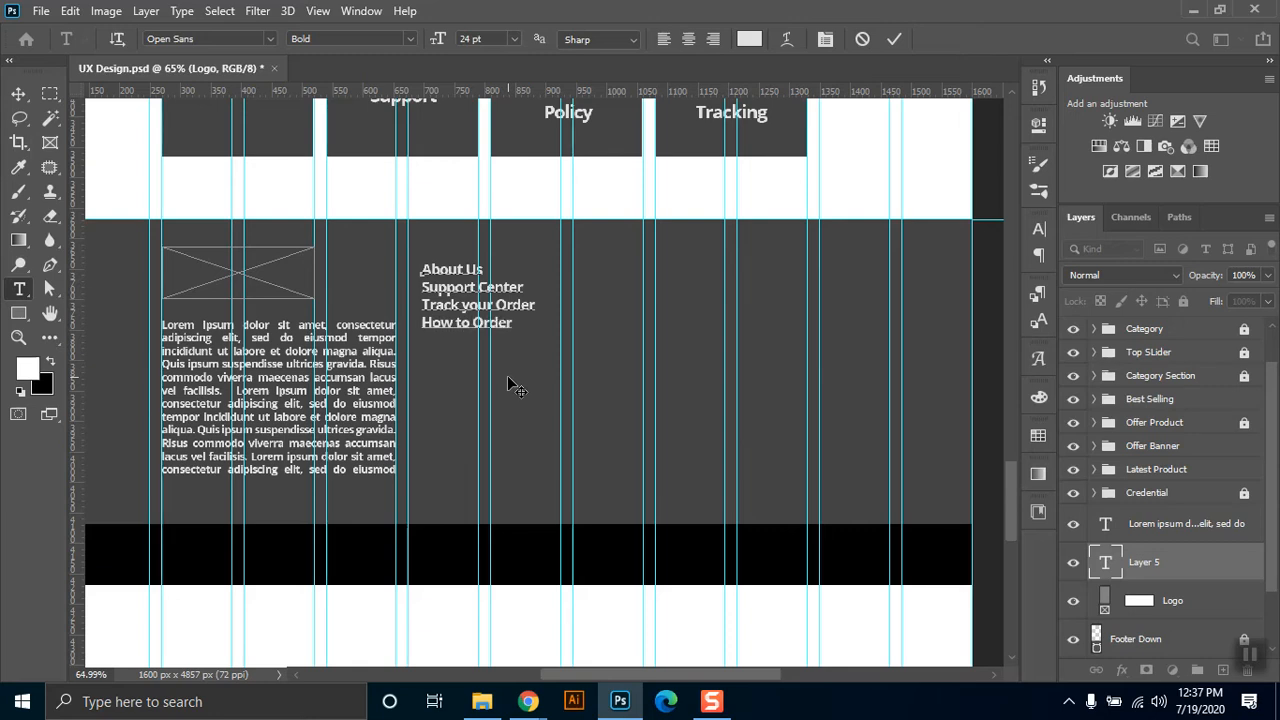
text(Terms and Conditions)
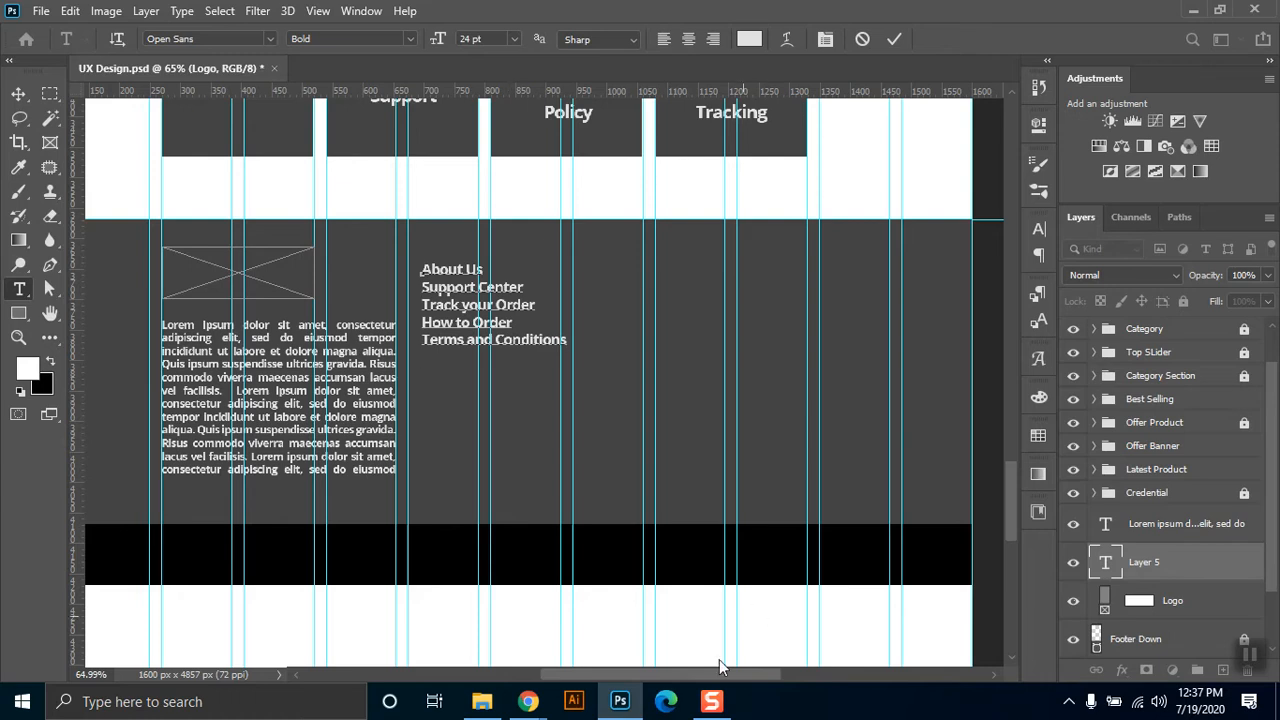
Check the remaining items of the Functional Requirements(FR) document in Chrome, and add the line "Account Details" to the footer text in Photoshop.
mouse_move(528, 701)
click(446, 600)
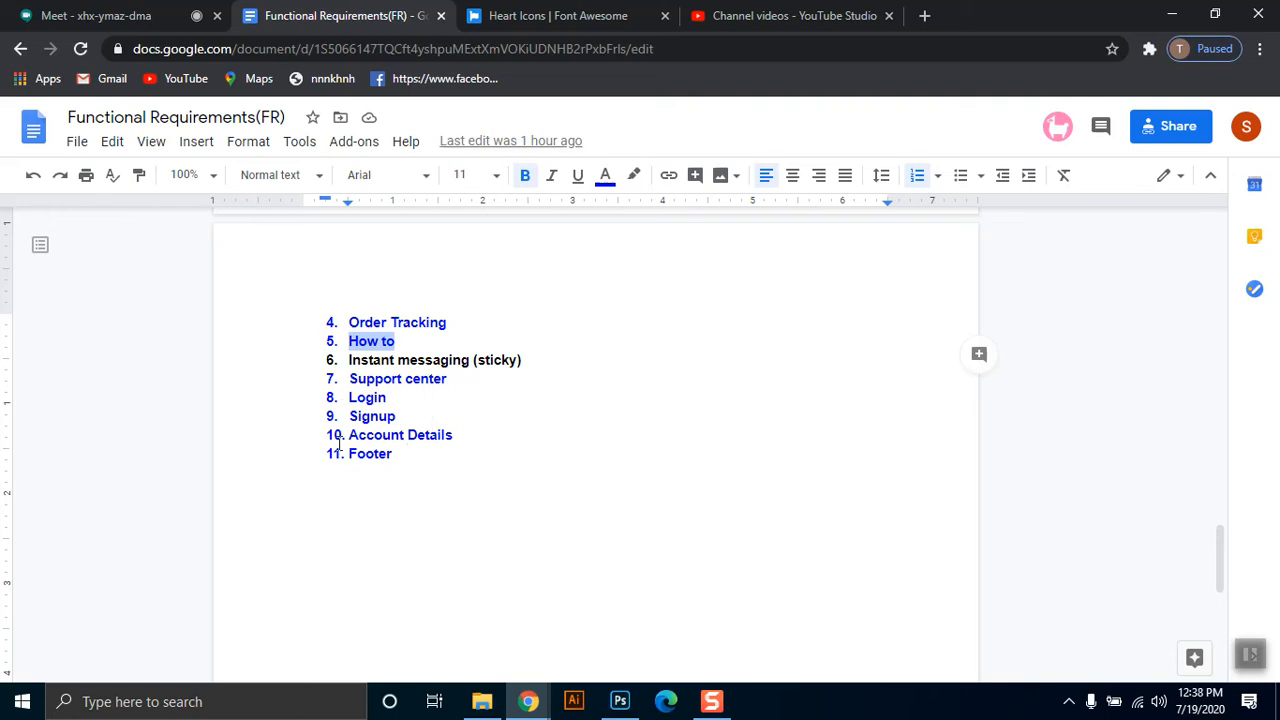
double_click(446, 437)
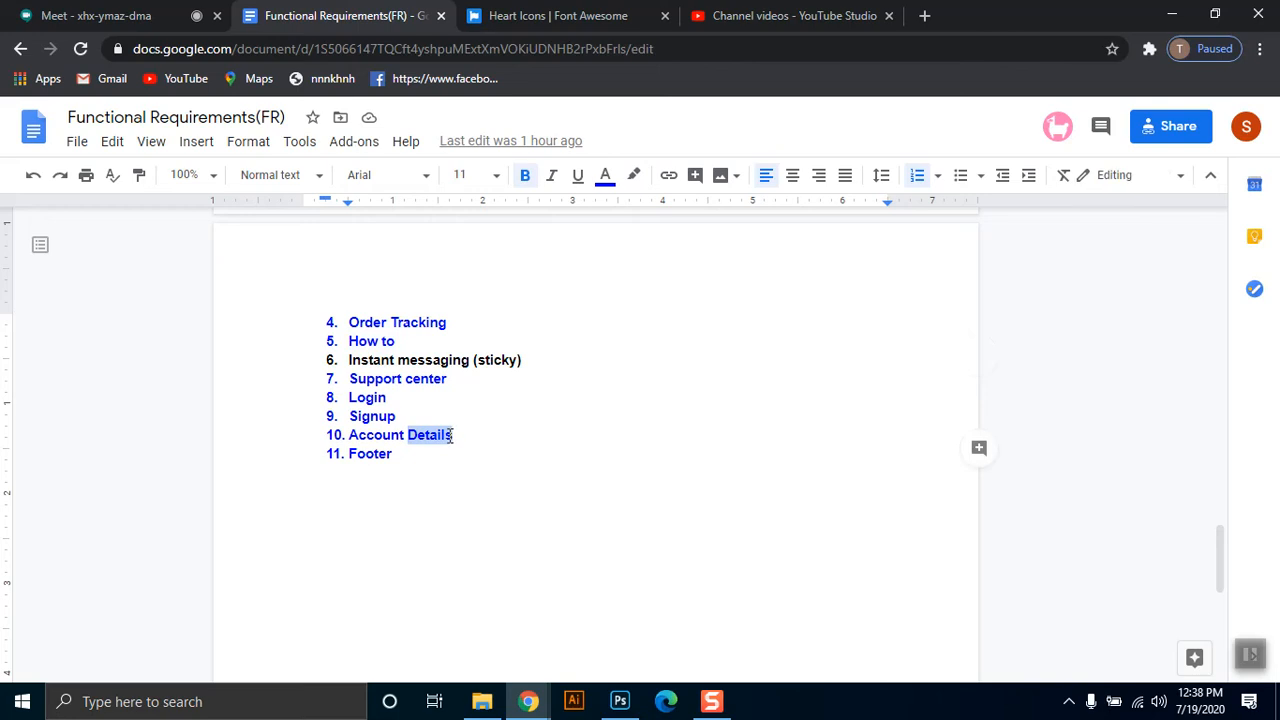
click(450, 437)
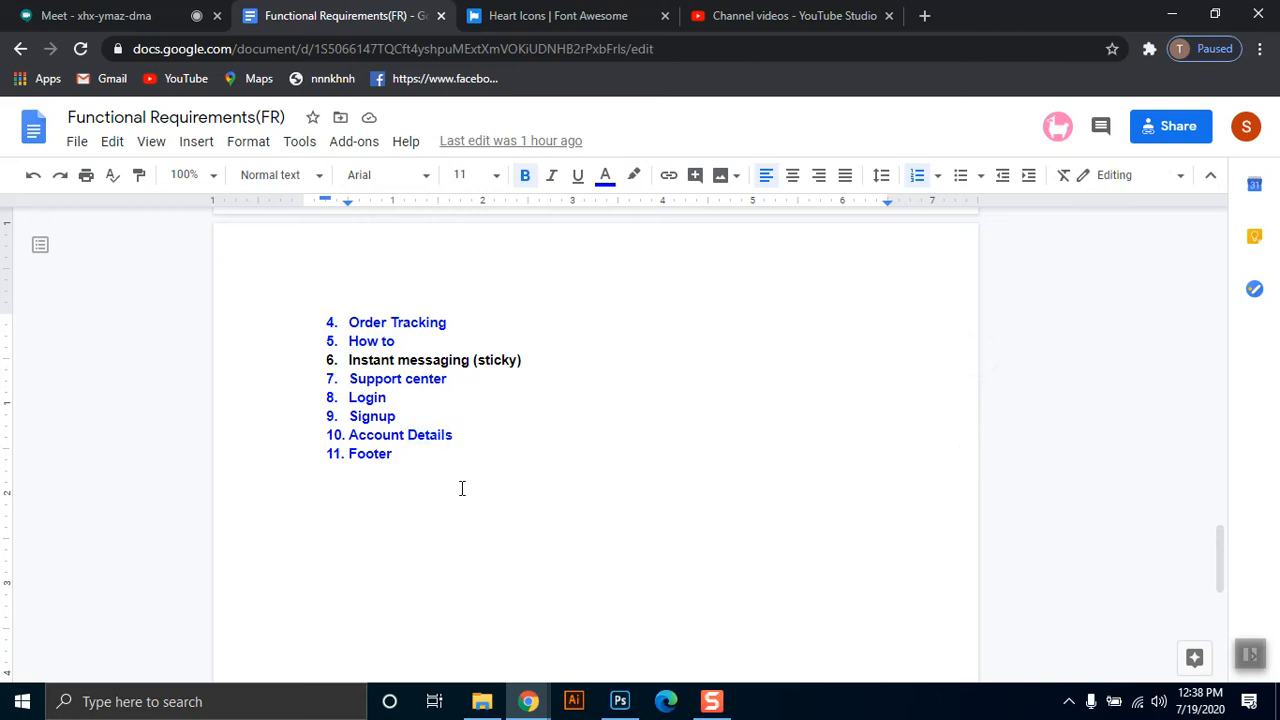
drag(524, 362, 338, 365)
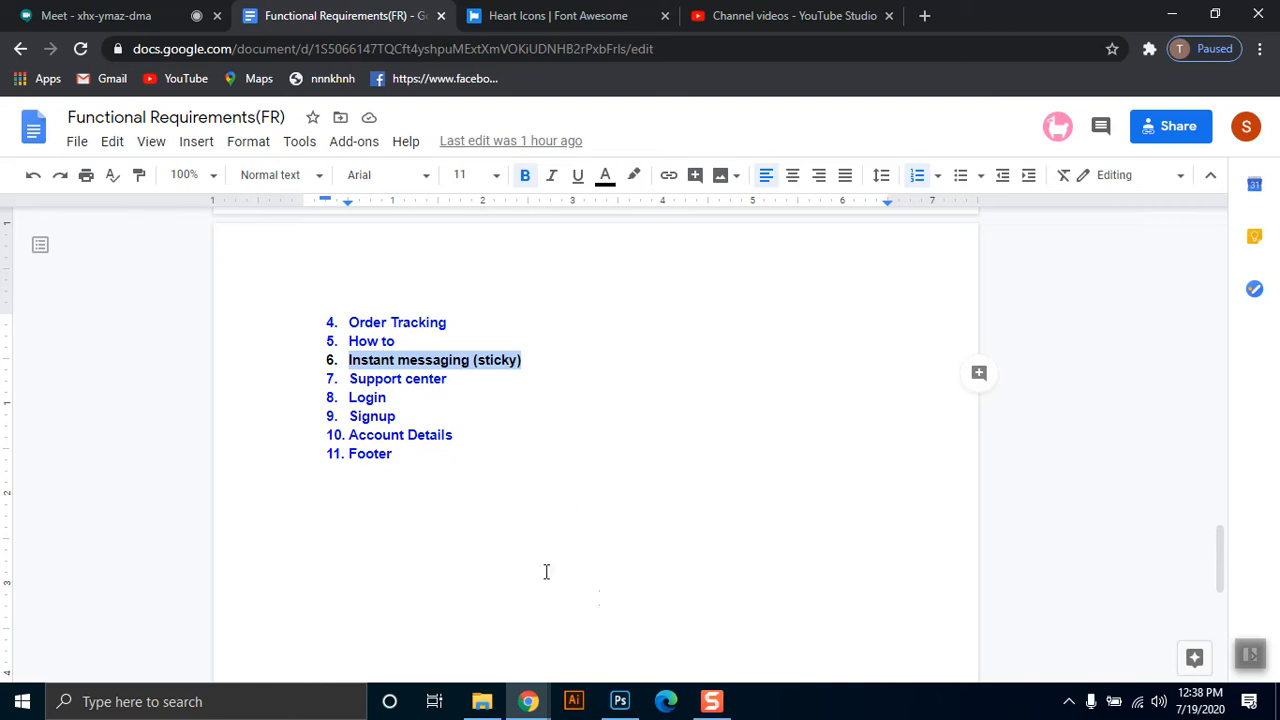
click(618, 701)
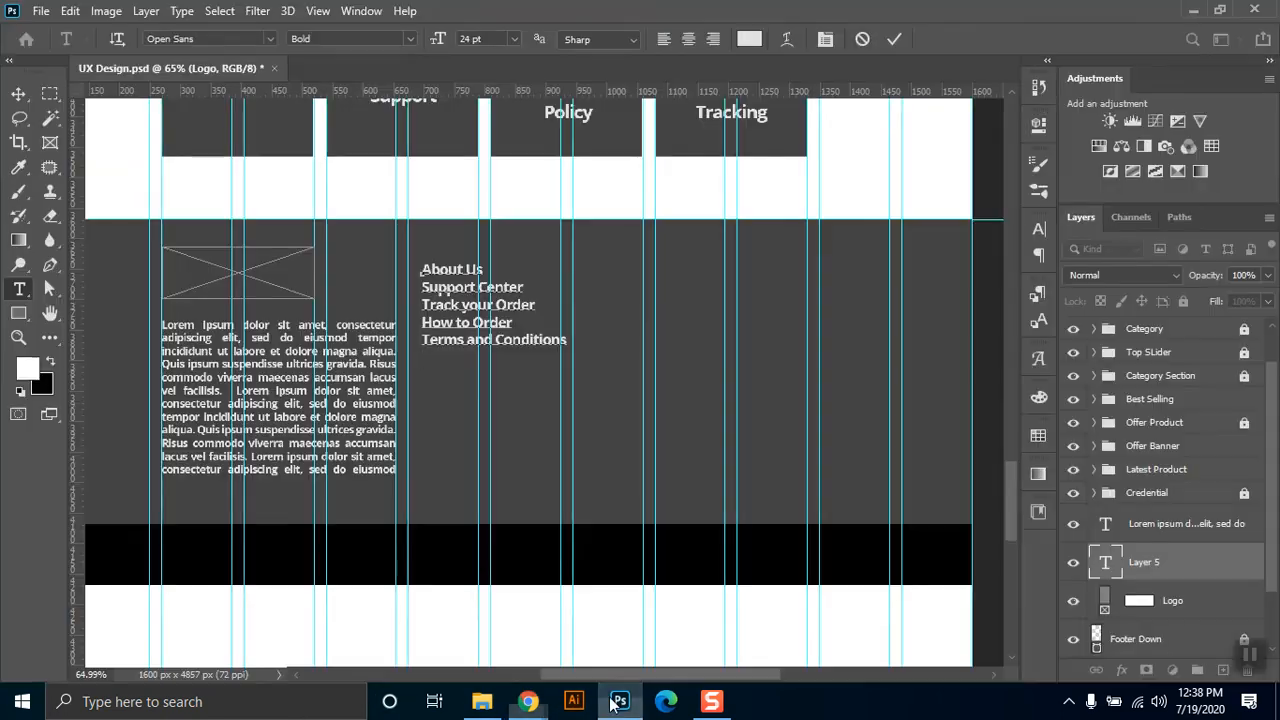
key(Return)
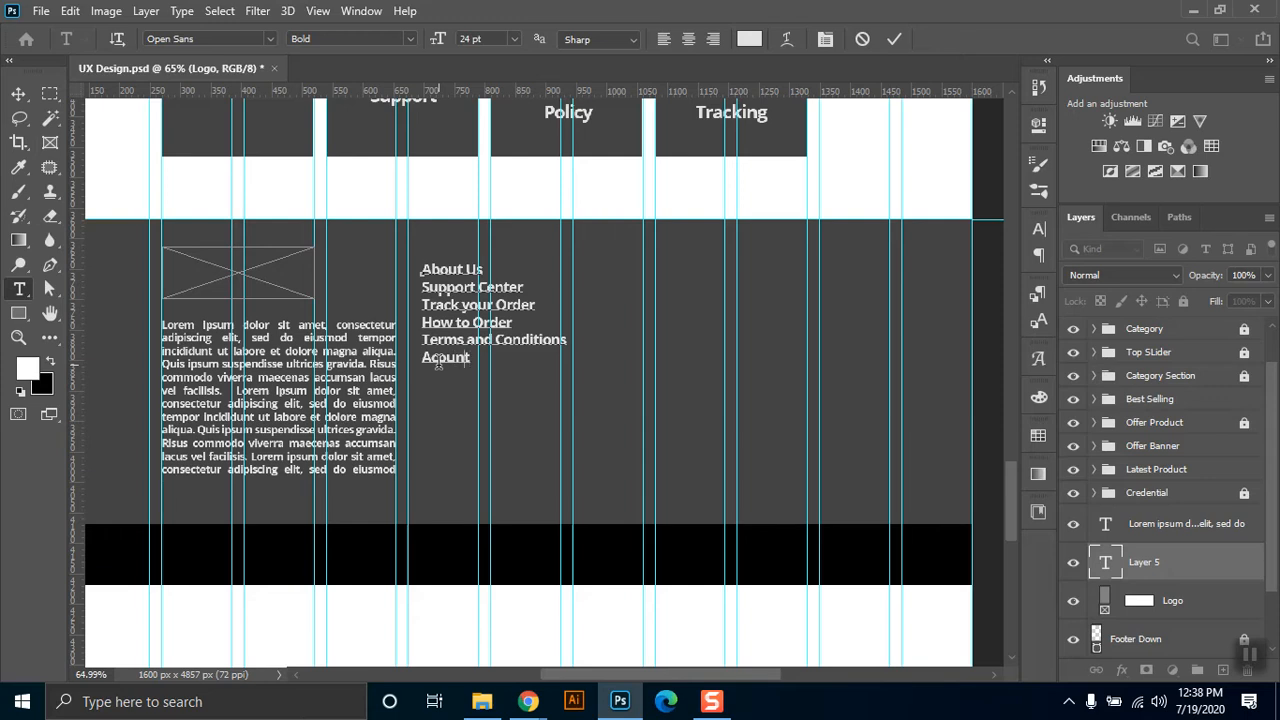
text(t Details)
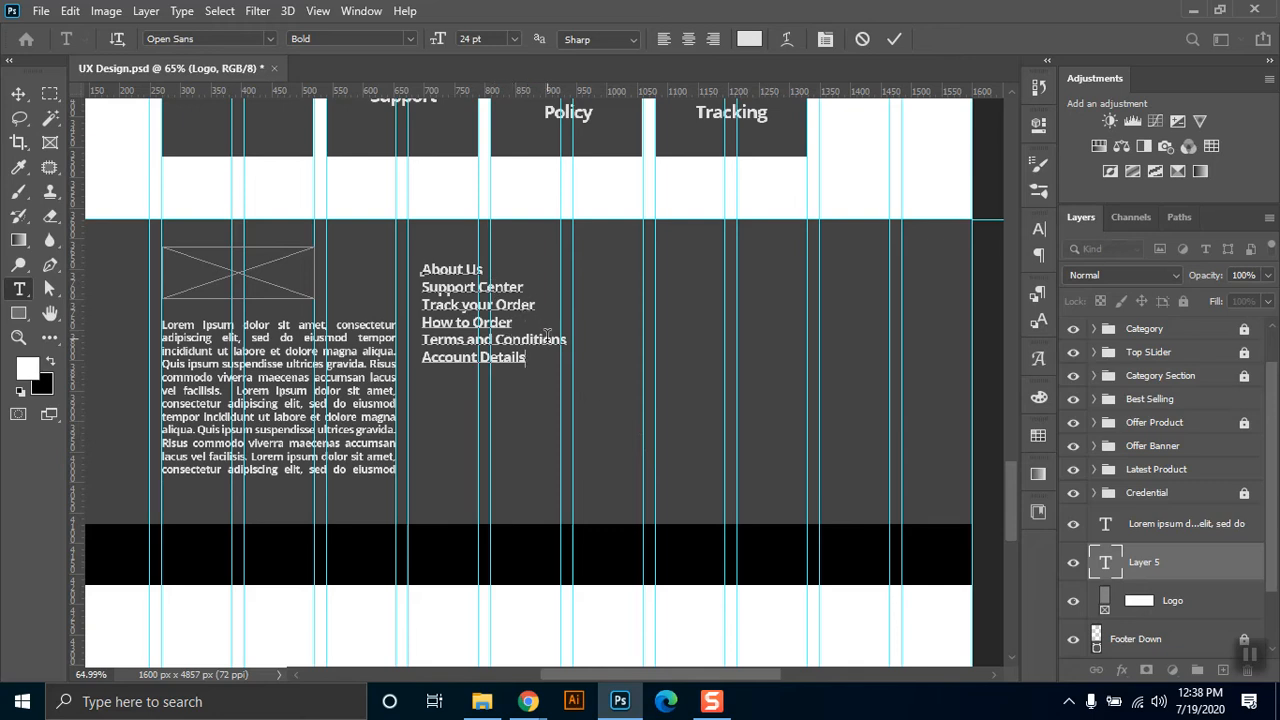
Move the "How to Order" line above "Track your Order" in the footer text.
drag(513, 324, 414, 330)
drag(515, 323, 420, 330)
key(ctrl+c)
key(BackSpace)
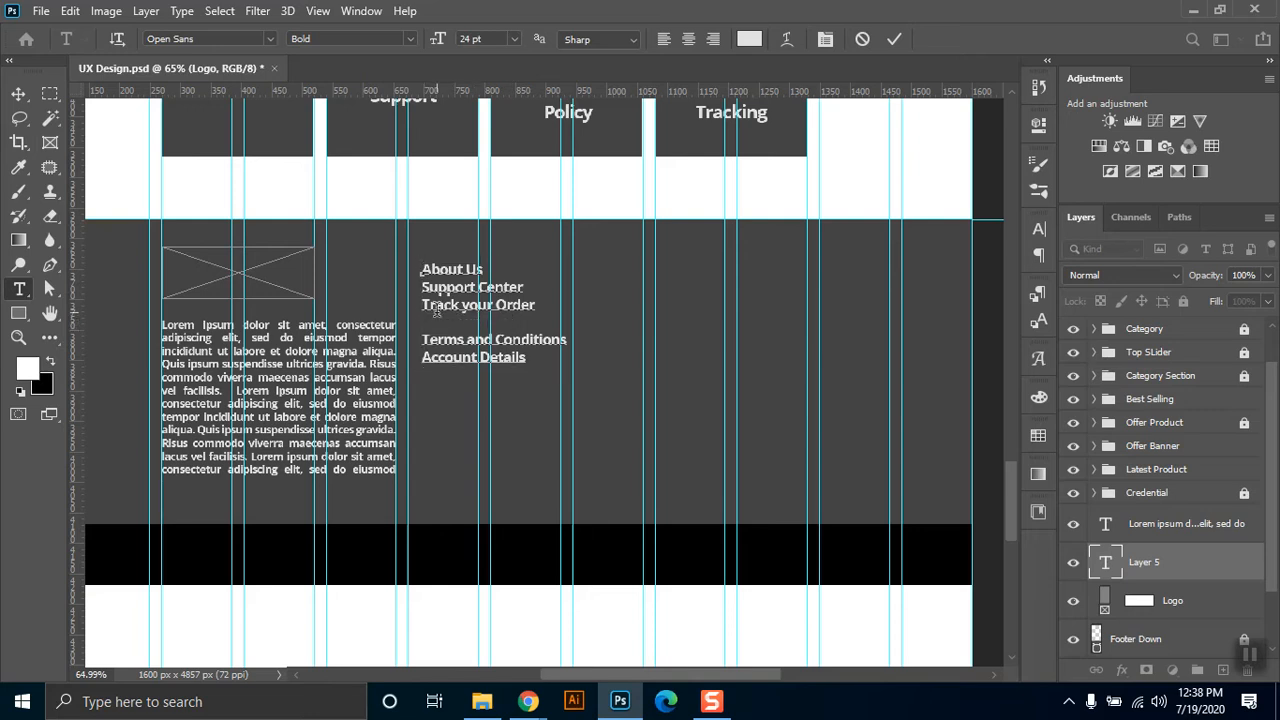
key(BackSpace)
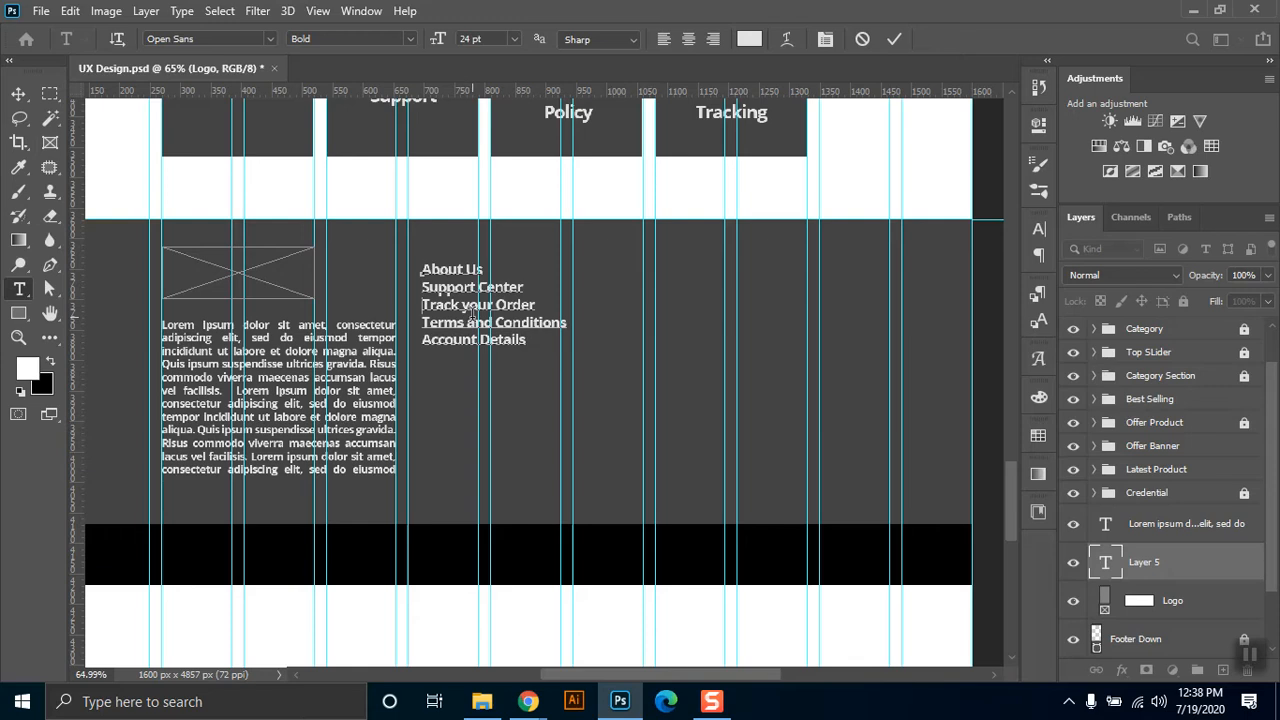
key(Return)
key(ctrl+v)
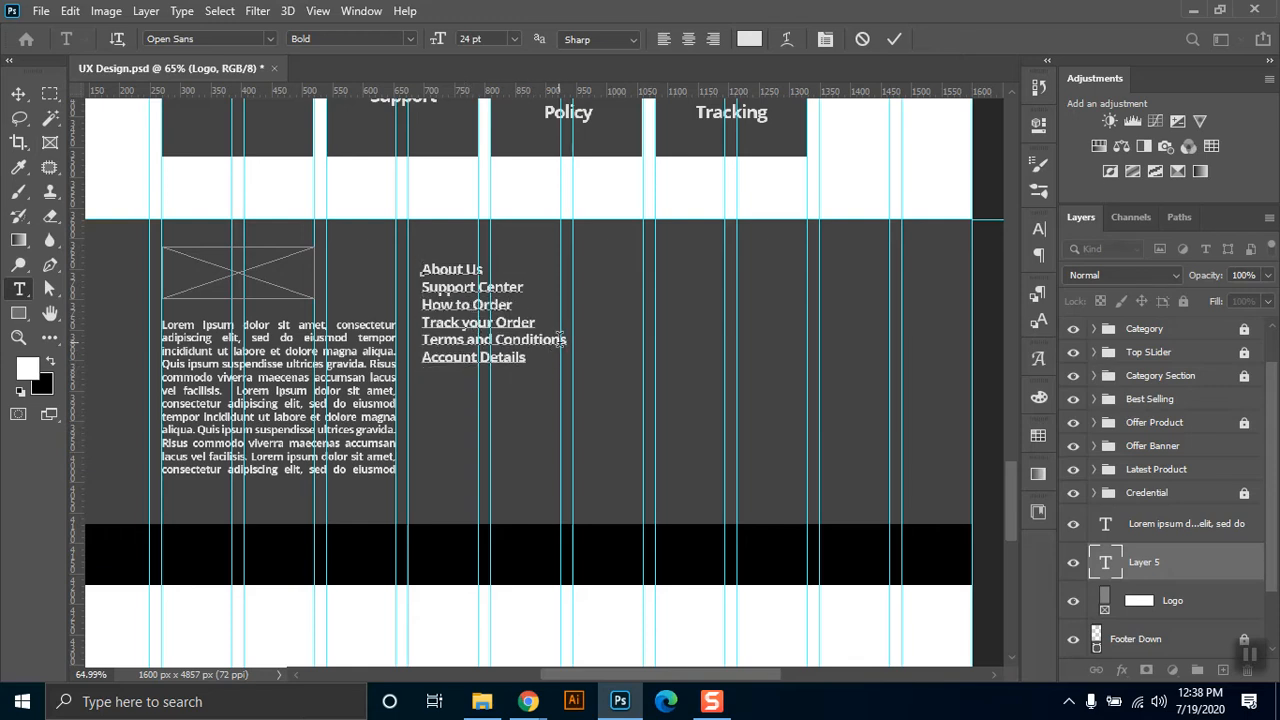
Move the "Terms and Conditions" line below "Account Details" at the end of the footer list, and commit the text.
drag(569, 339, 420, 341)
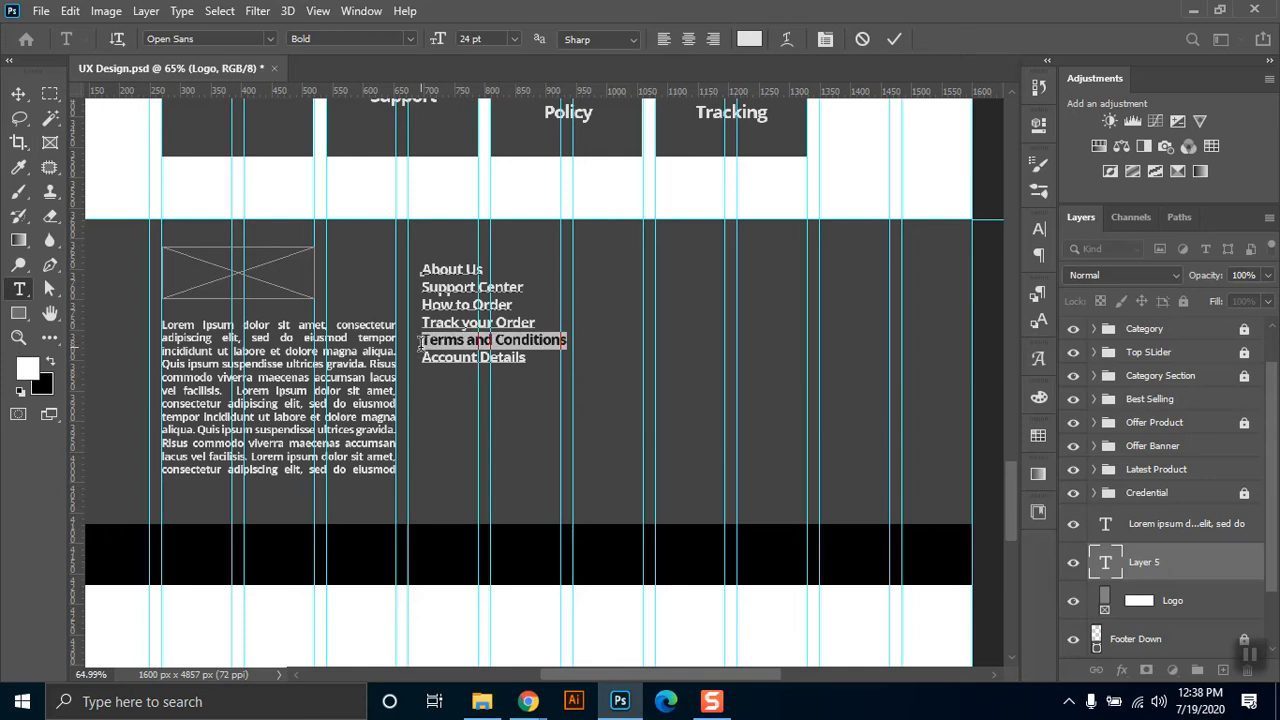
key(BackSpace)
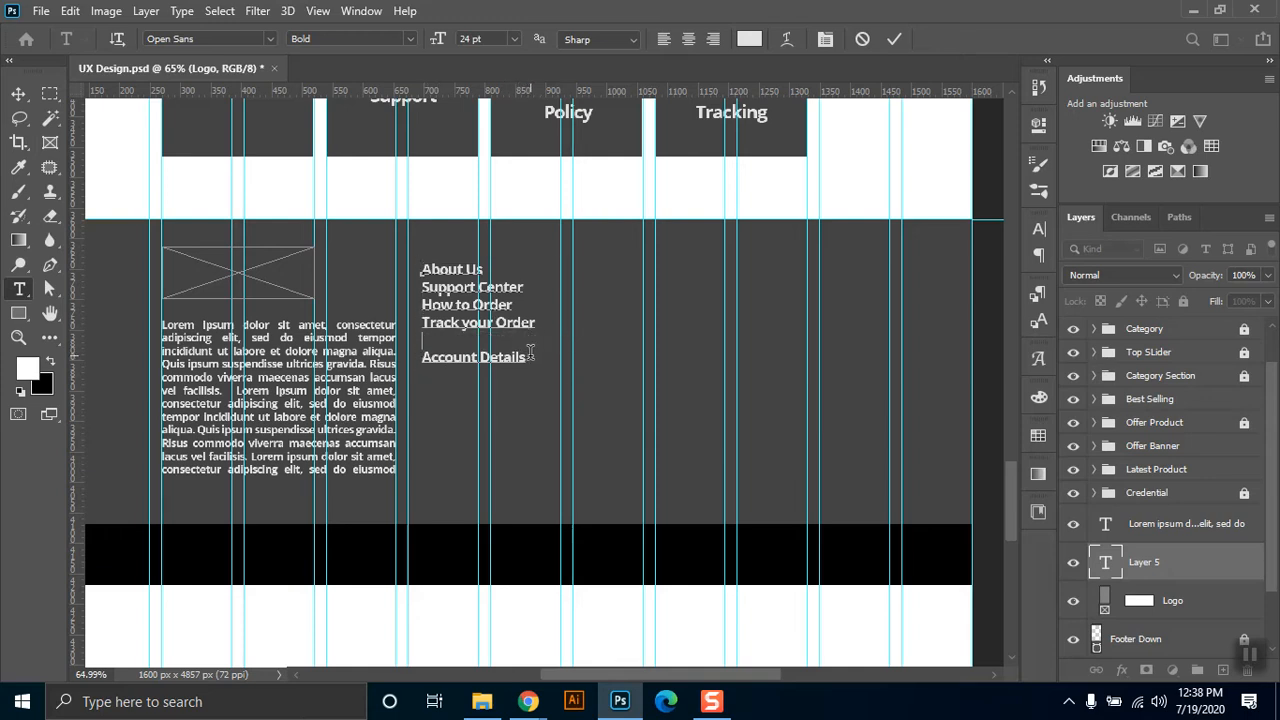
key(BackSpace)
key(Return)
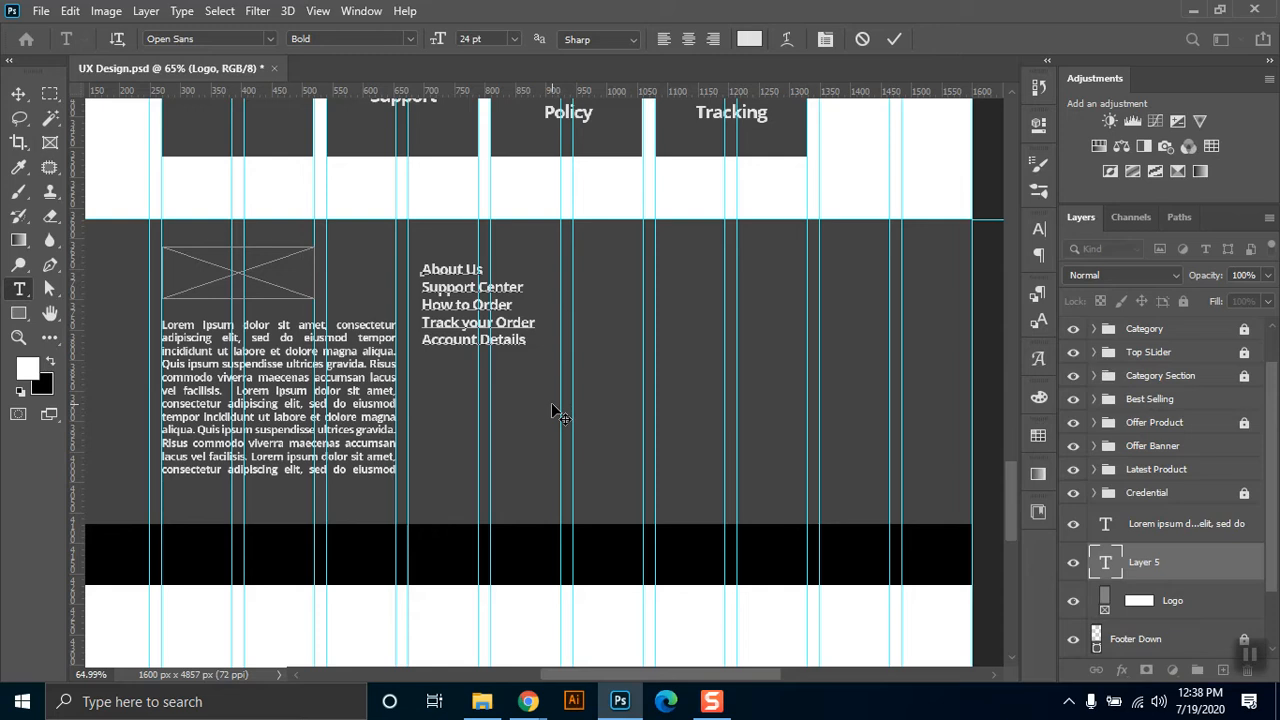
text(Terms and Conditions)
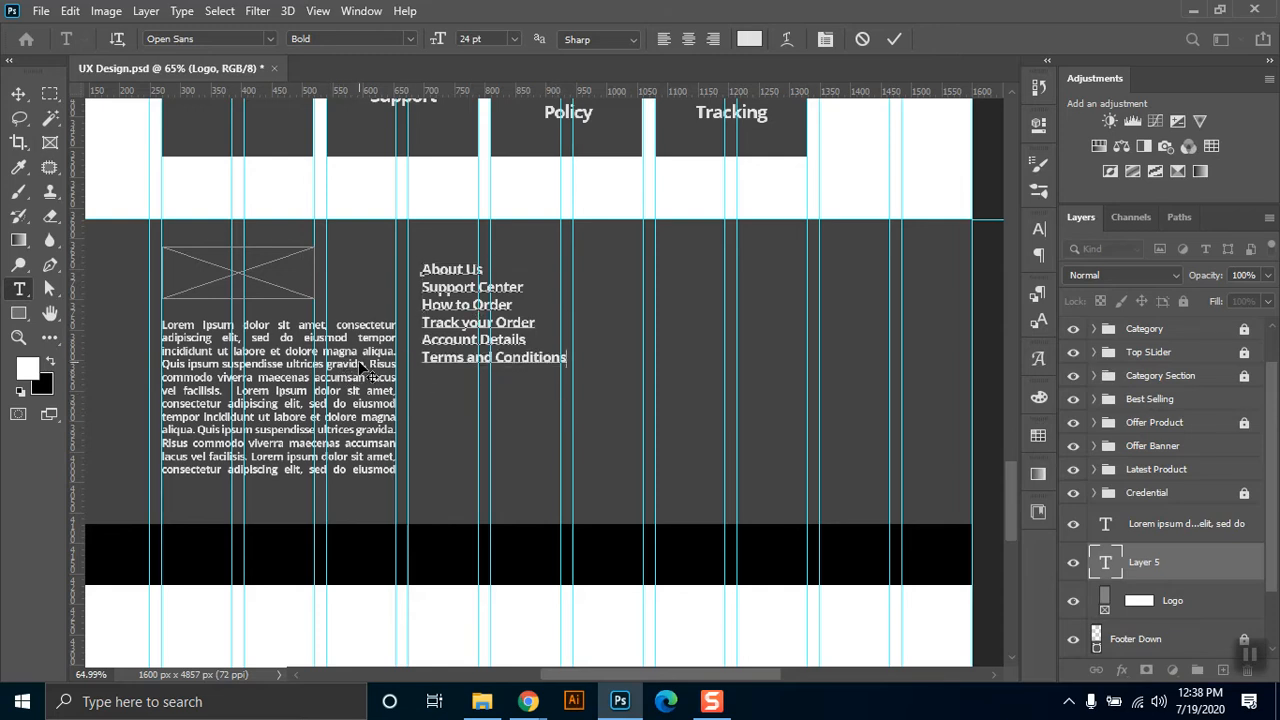
text(t)
key(BackSpace)
click(404, 337)
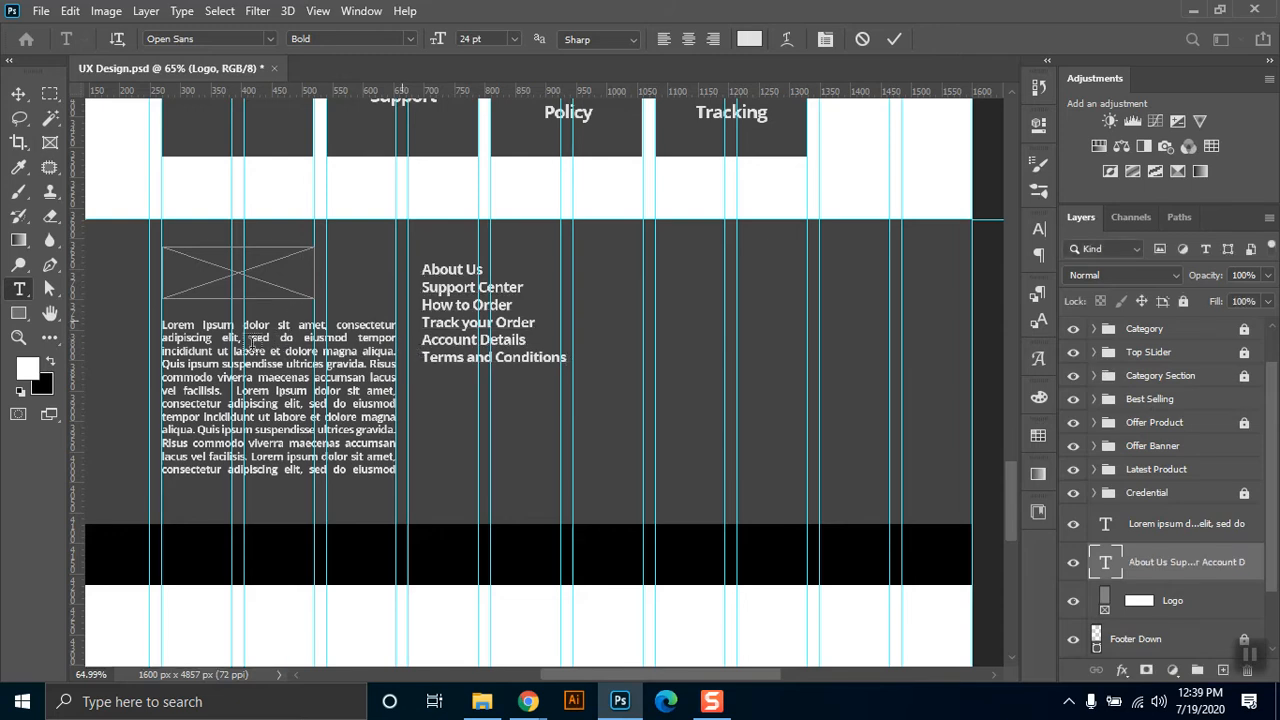
Change the whole footer description paragraph's font style to Regular and commit the text.
click(305, 345)
key(ctrl+a)
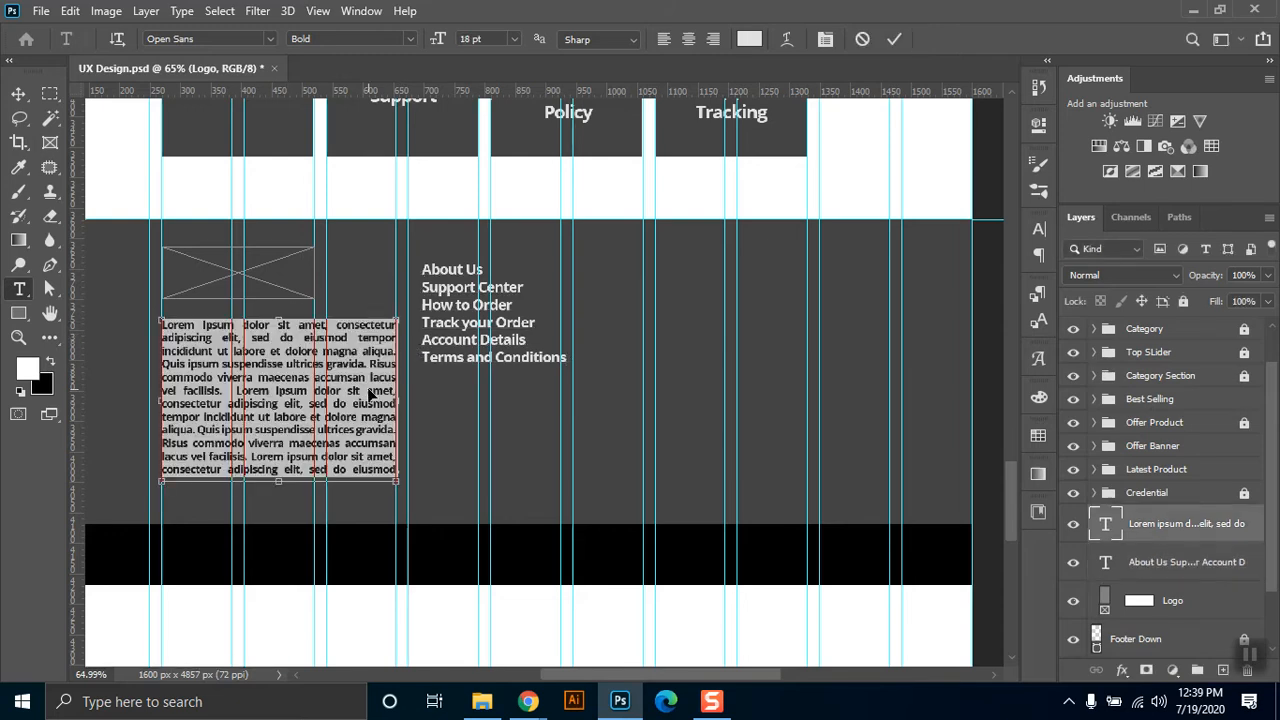
click(410, 38)
click(392, 60)
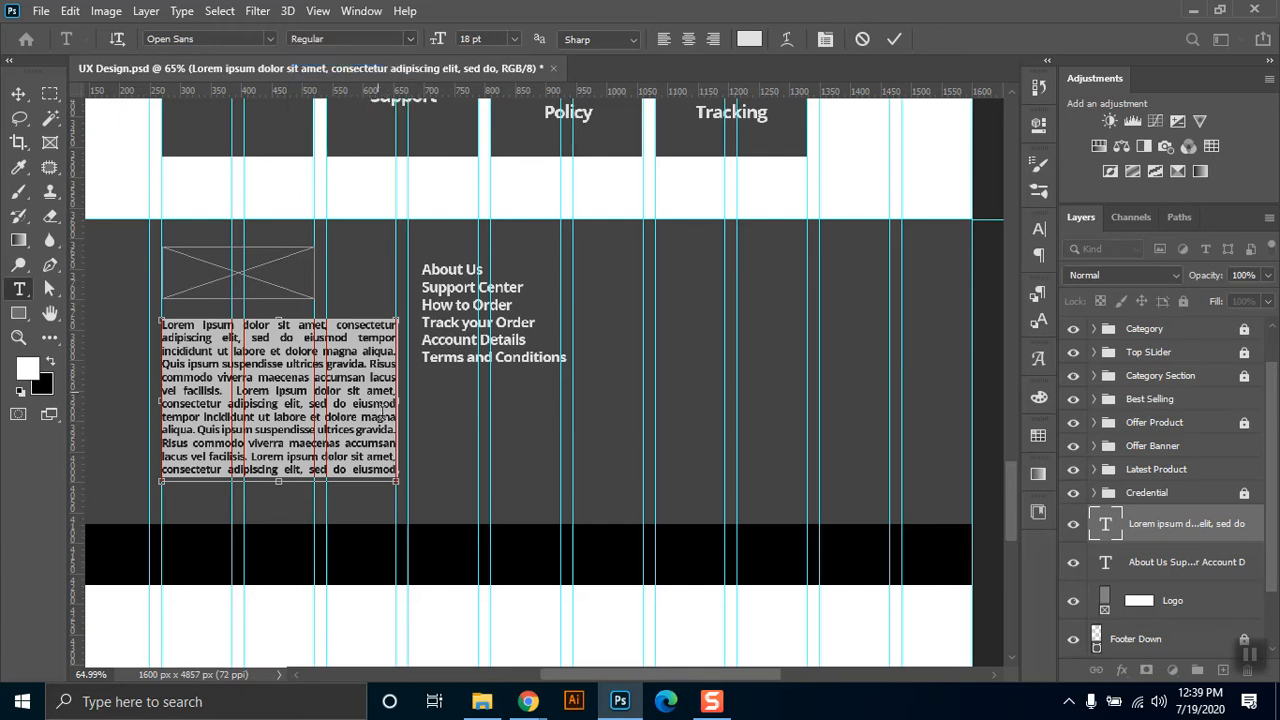
click(362, 415)
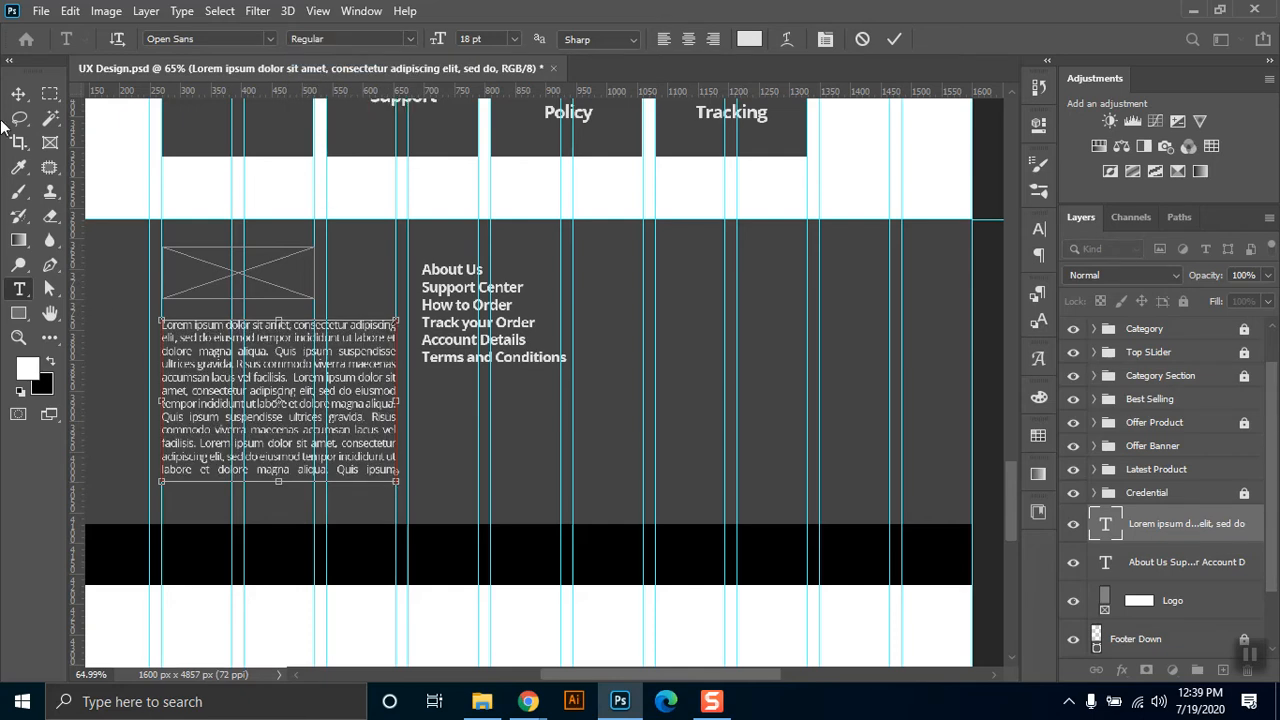
click(18, 93)
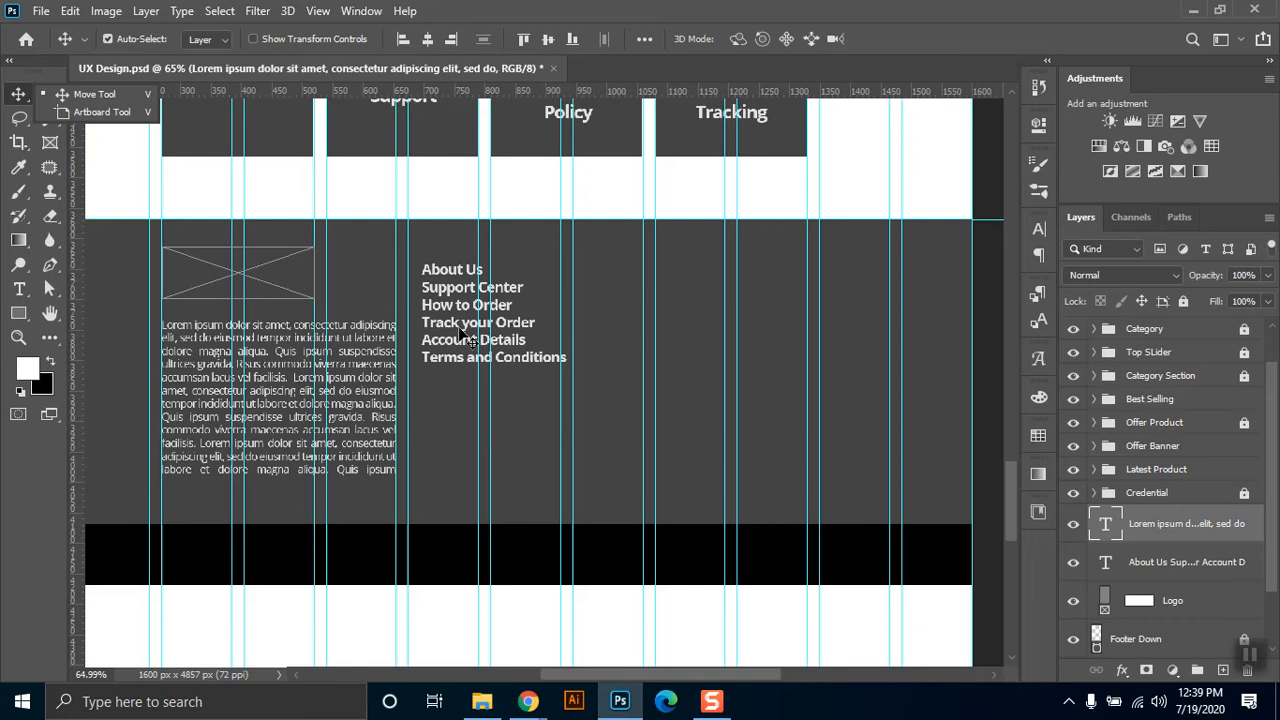
key(ctrl+t)
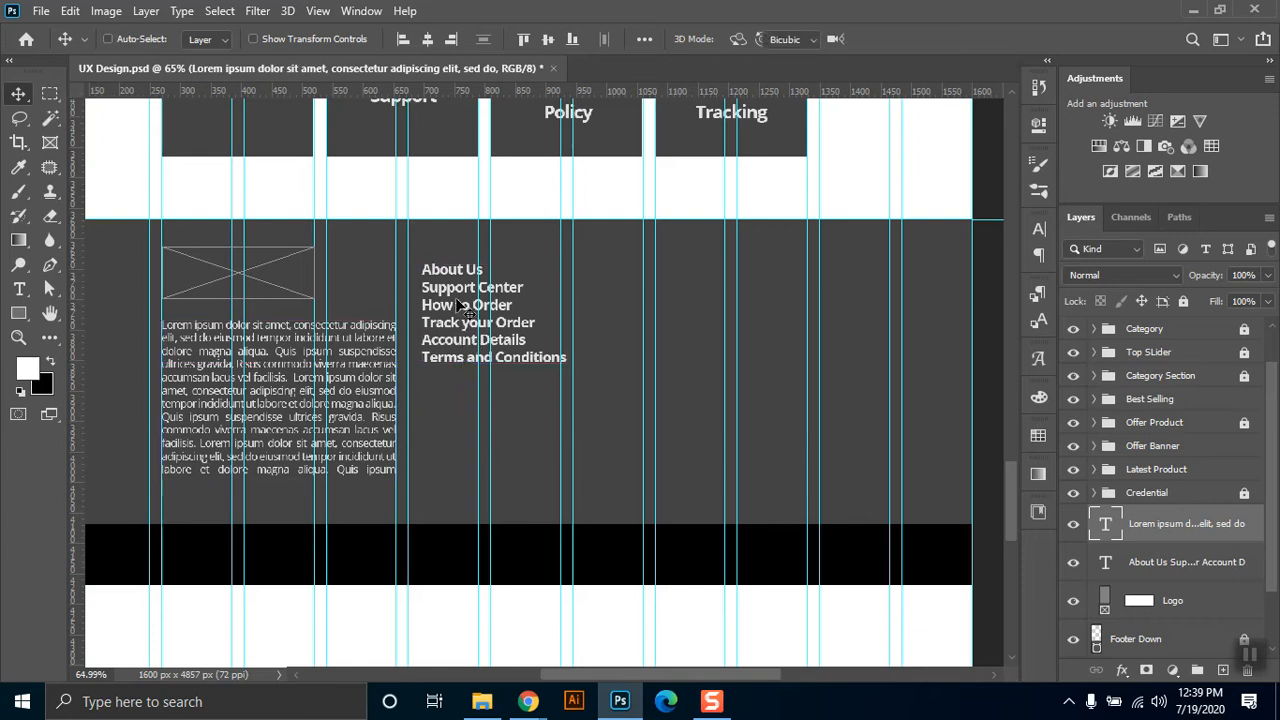
key(Escape)
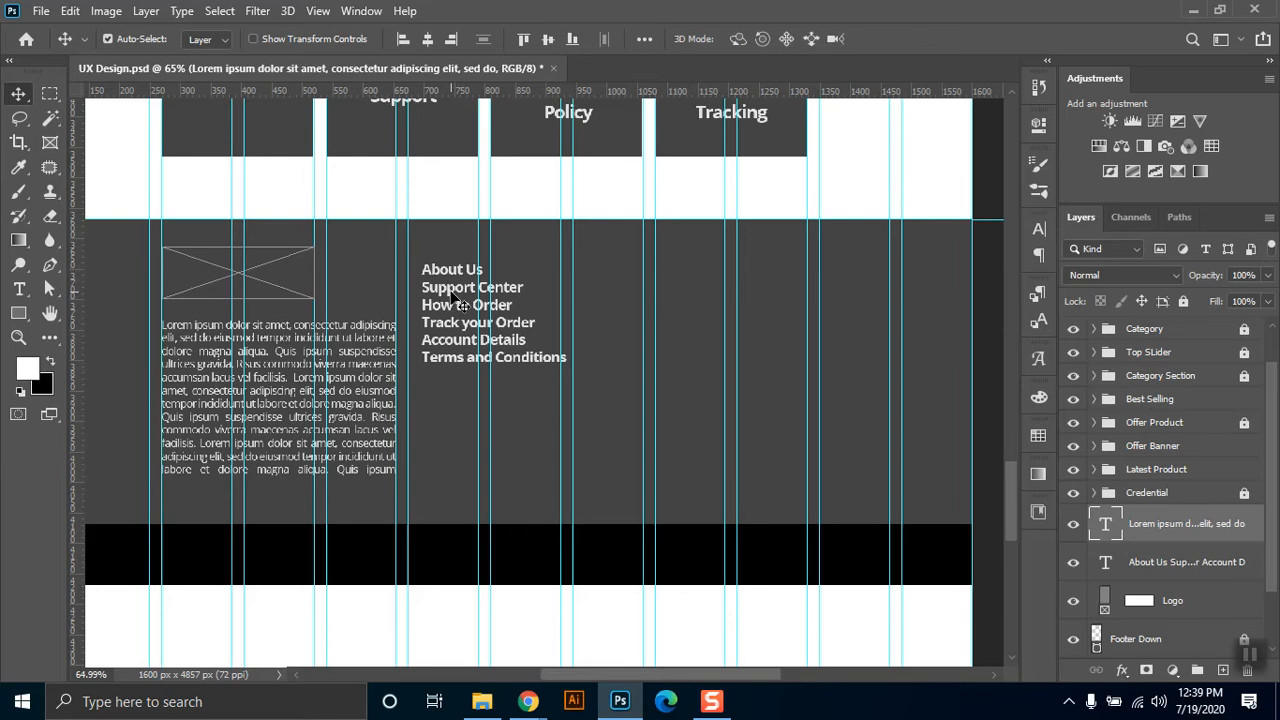
Select all the text of the footer link list and set its leading to 50 pt.
double_click(455, 300)
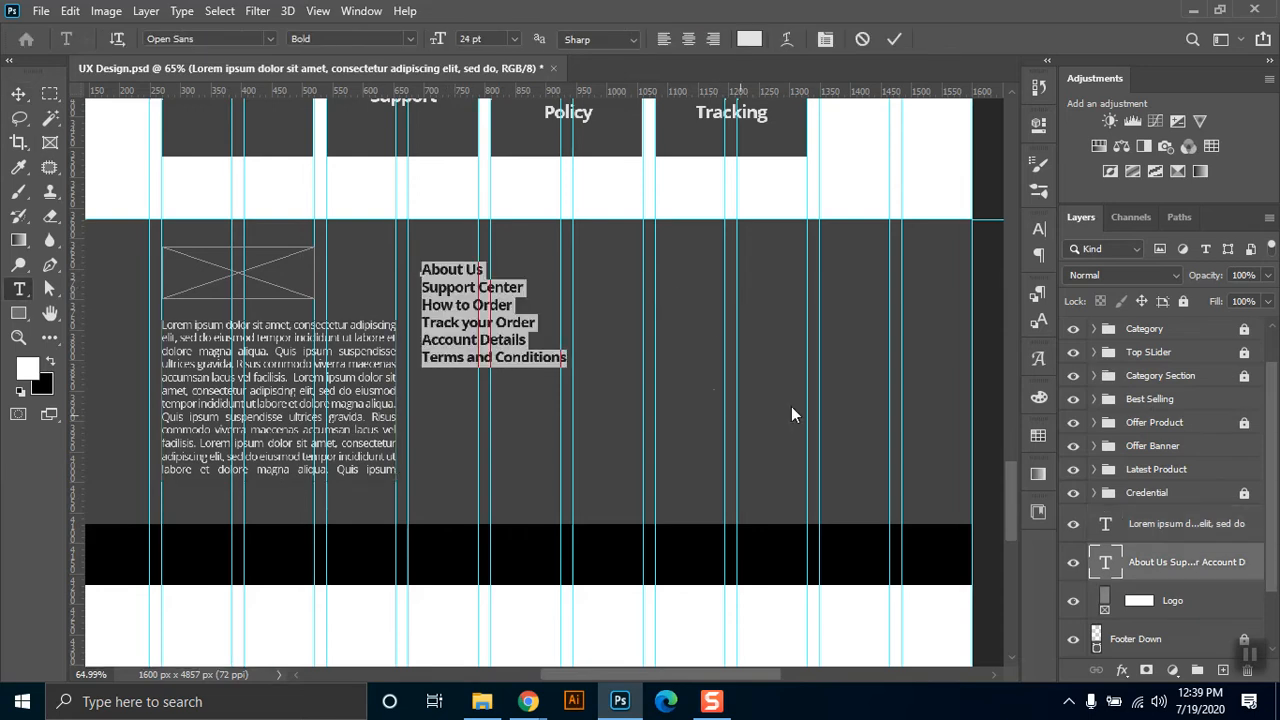
click(1039, 232)
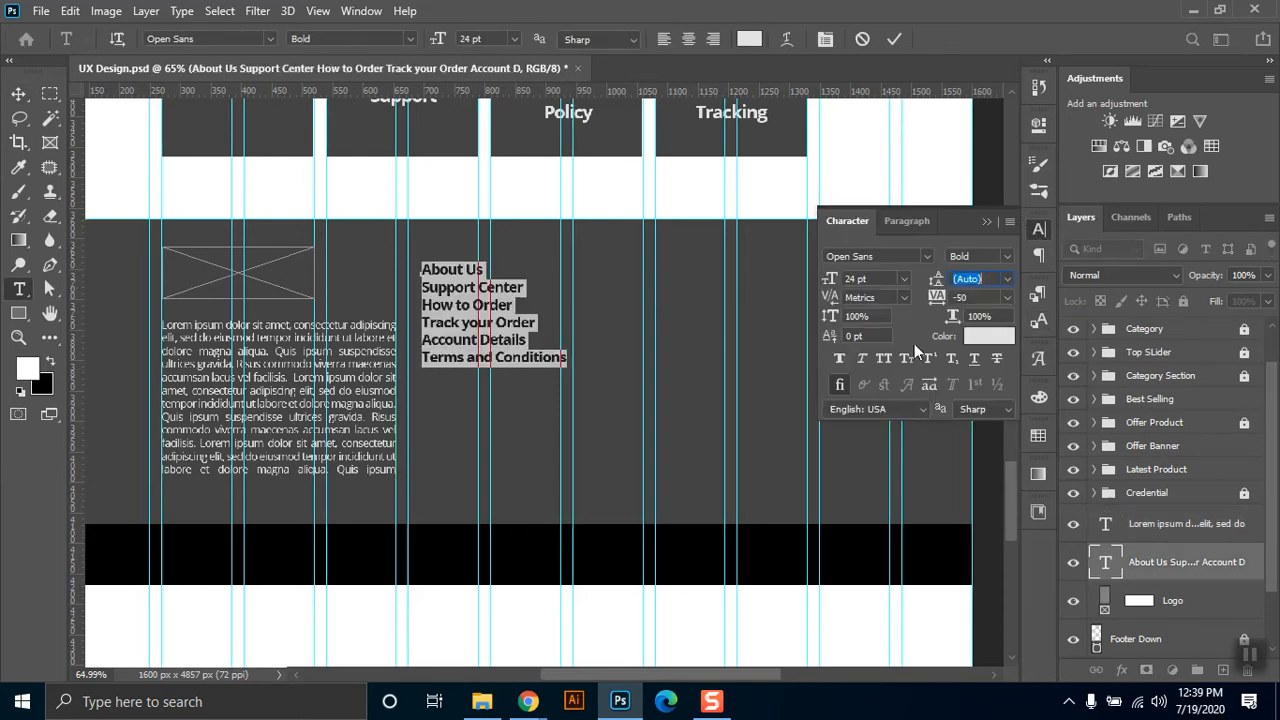
click(992, 279)
text(50)
key(Return)
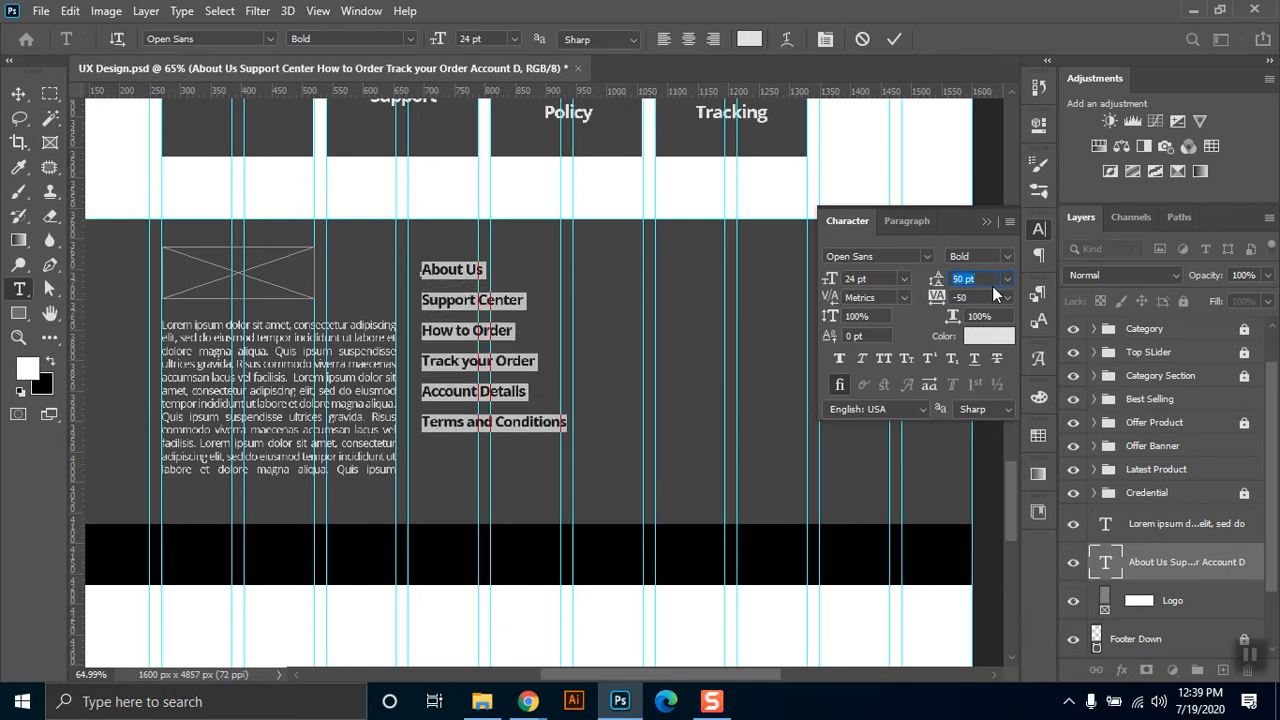
Underline the selected footer link lines and set their font style to Bold Italic.
click(977, 363)
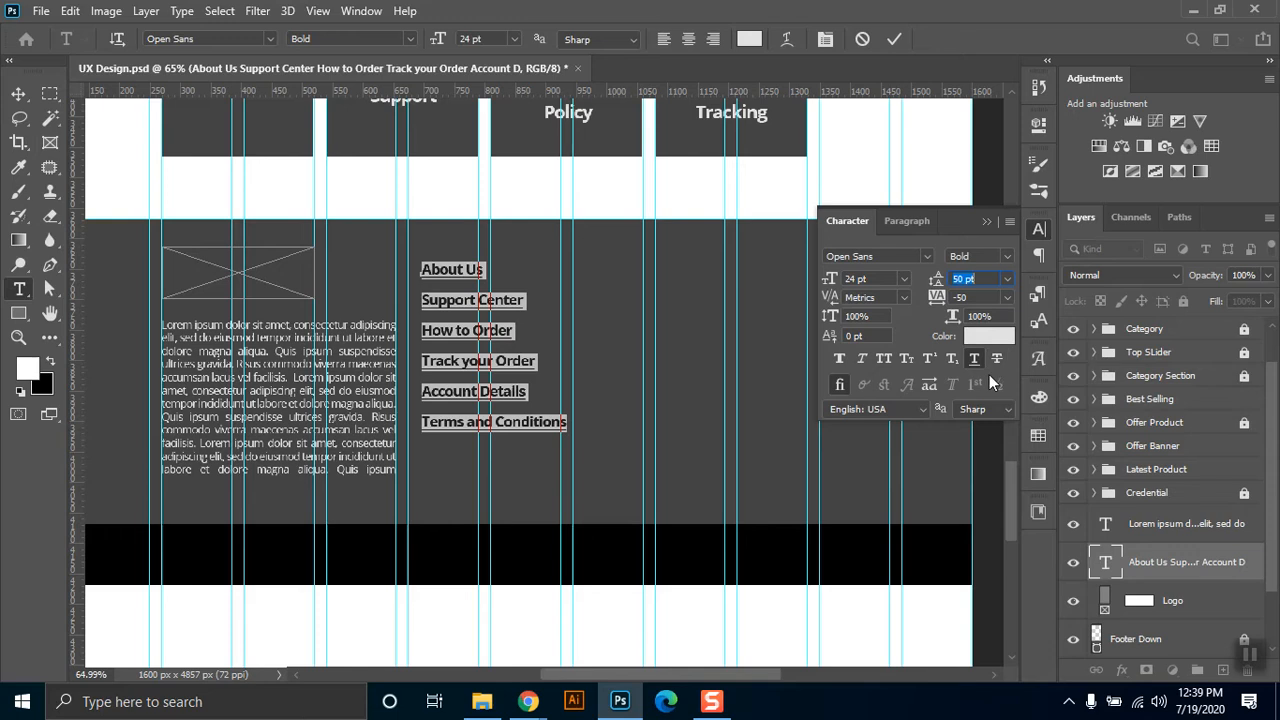
click(1005, 256)
click(998, 320)
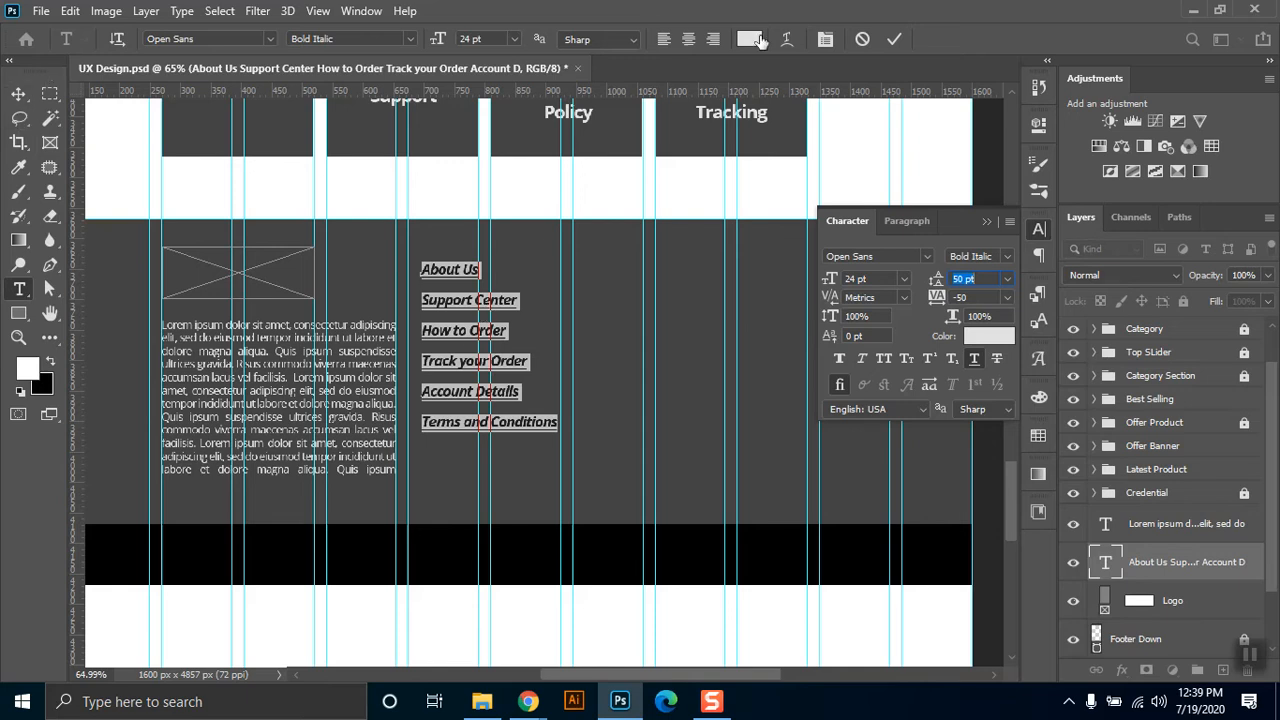
Set the footer link list's text color to white (ffffff) and commit the text.
click(759, 40)
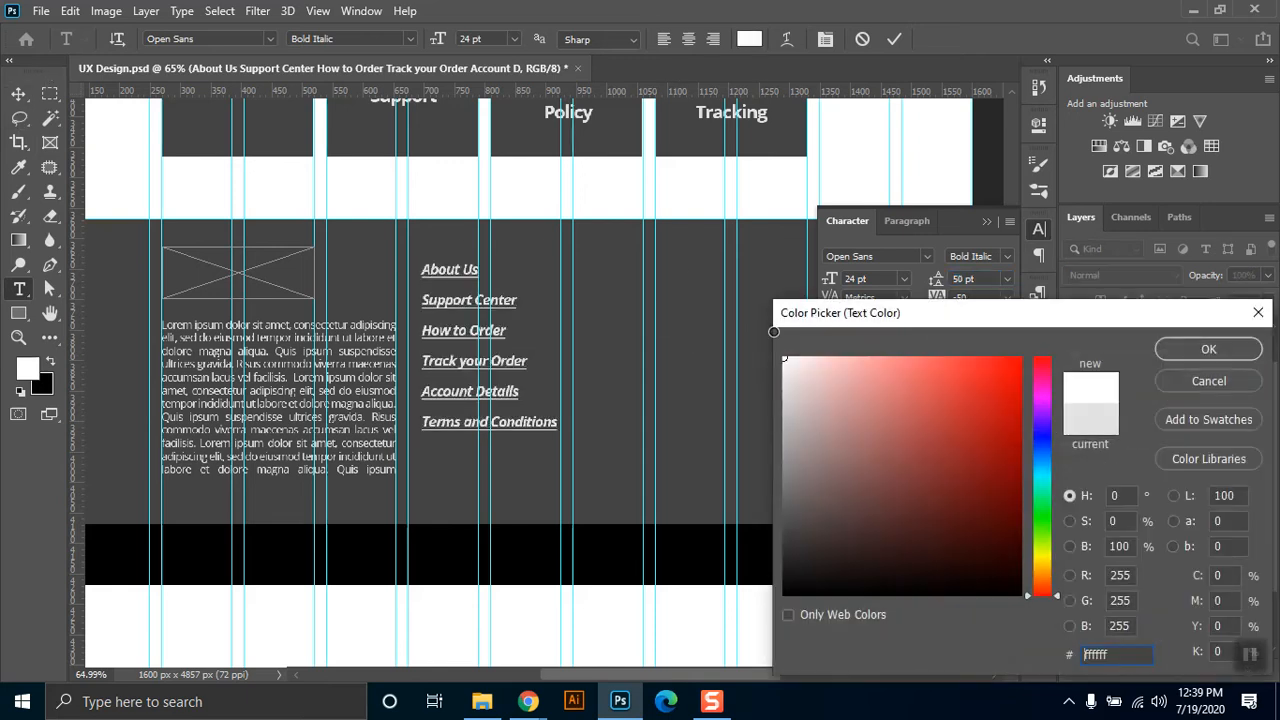
click(1180, 349)
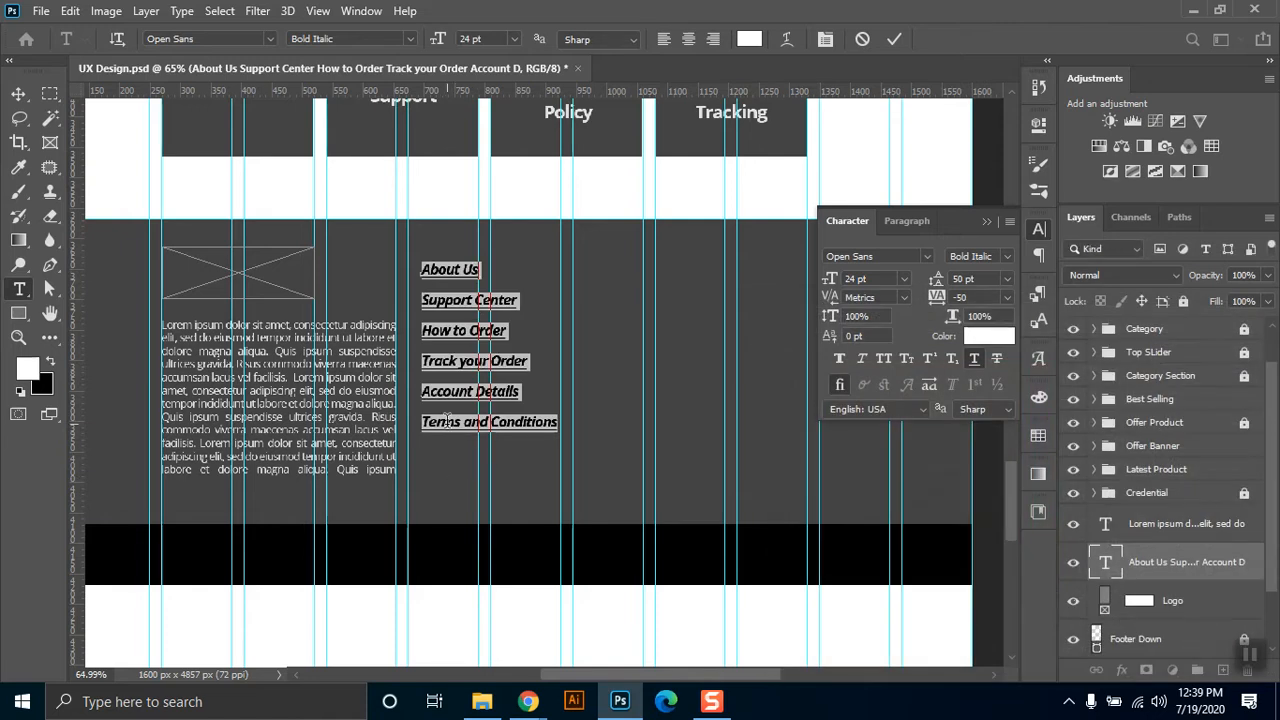
click(447, 421)
click(18, 94)
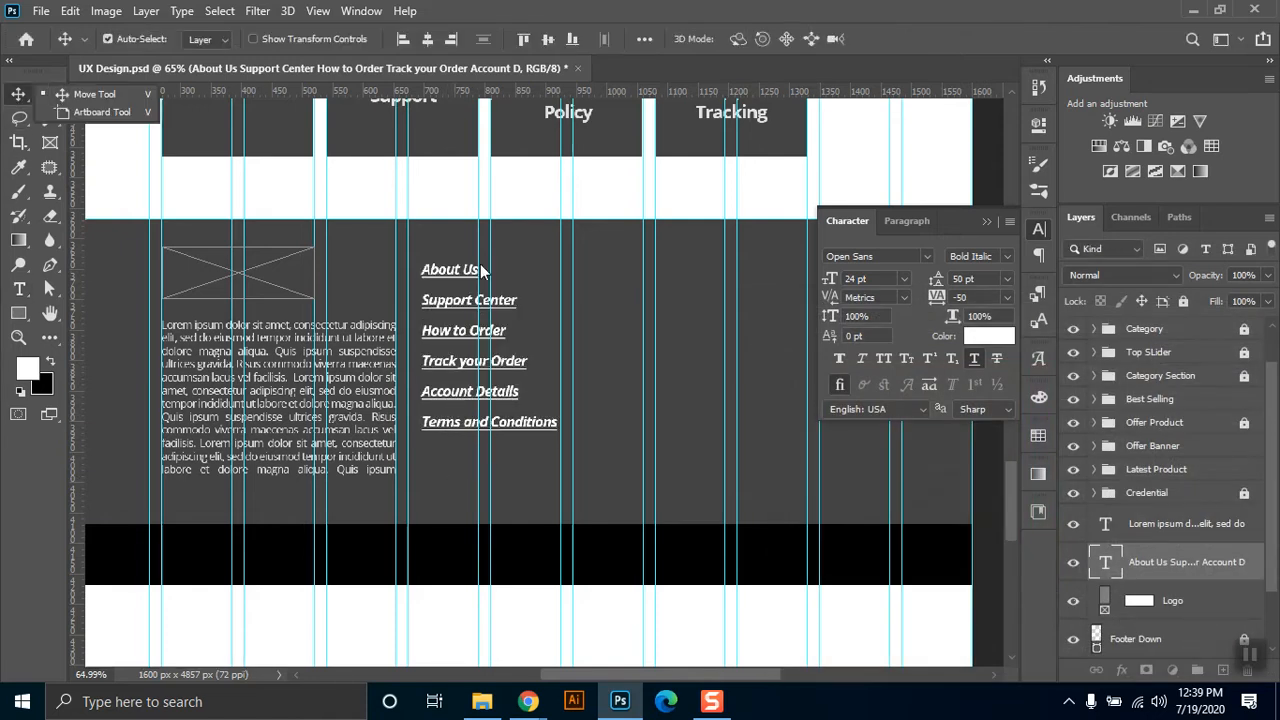
Move the link list down level with the description paragraph, and add horizontal guides along the paragraph's top and bottom edges.
drag(452, 292, 448, 342)
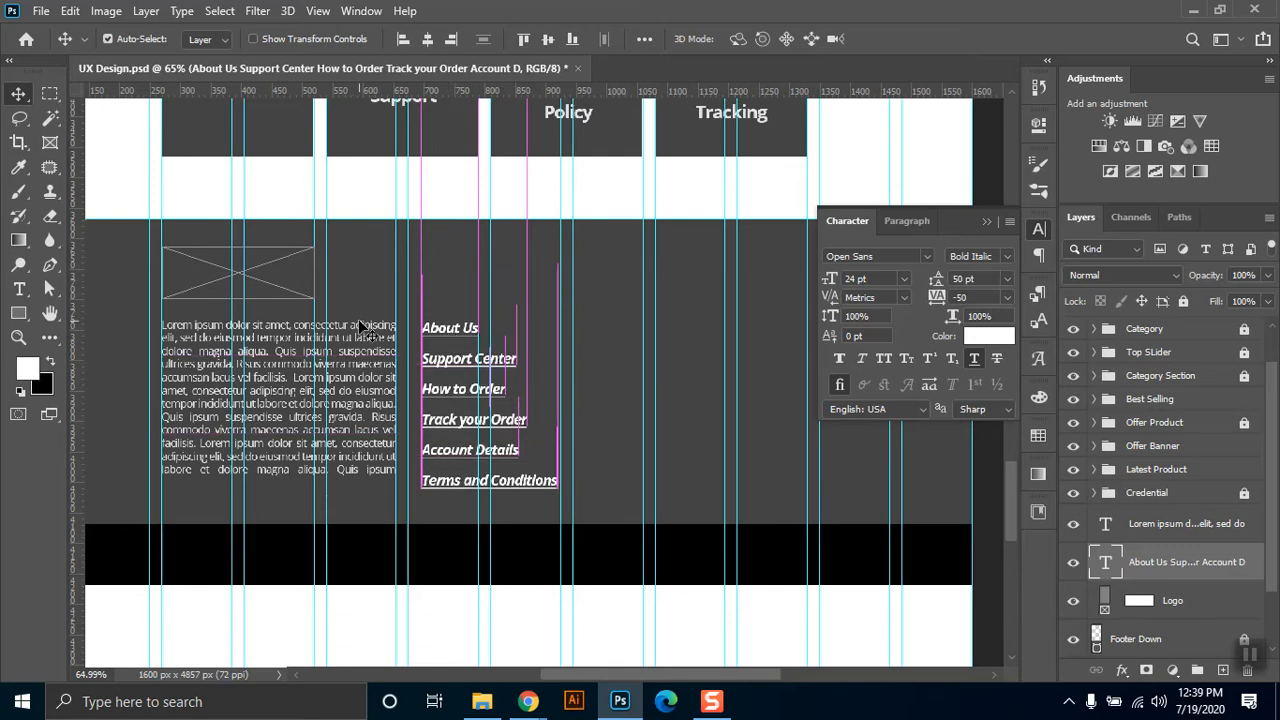
drag(515, 91, 494, 322)
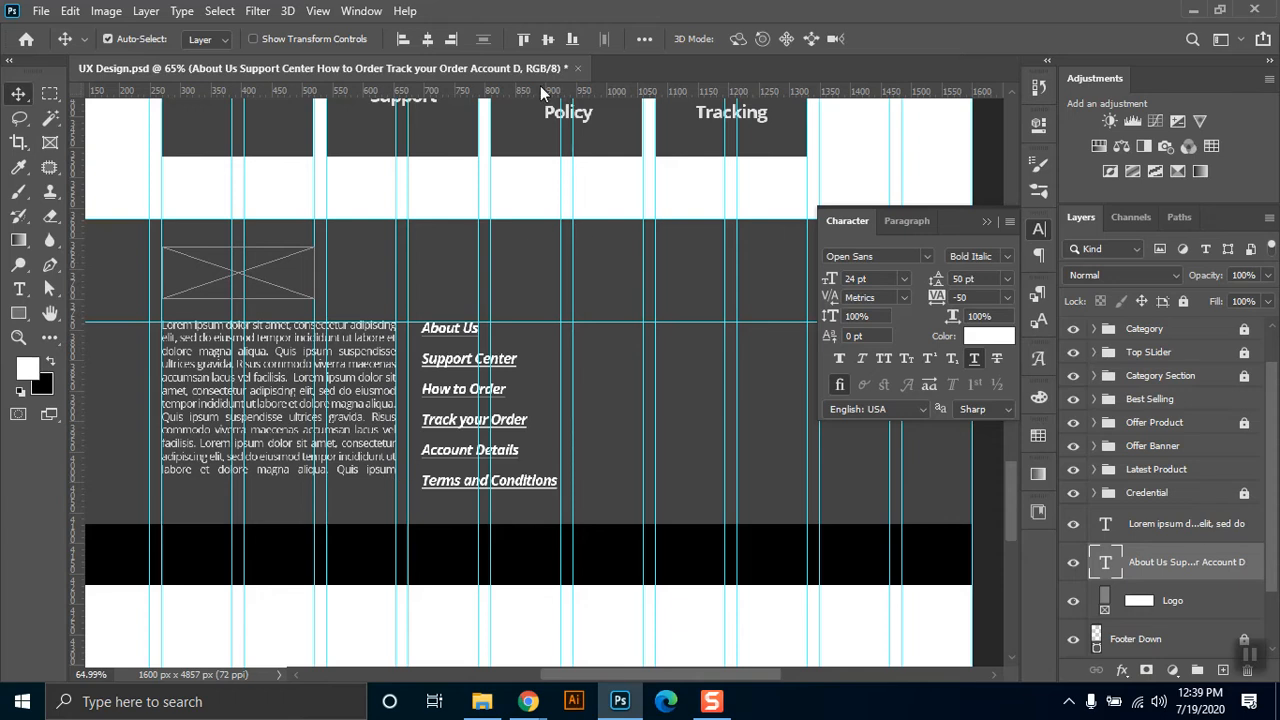
drag(537, 92, 540, 472)
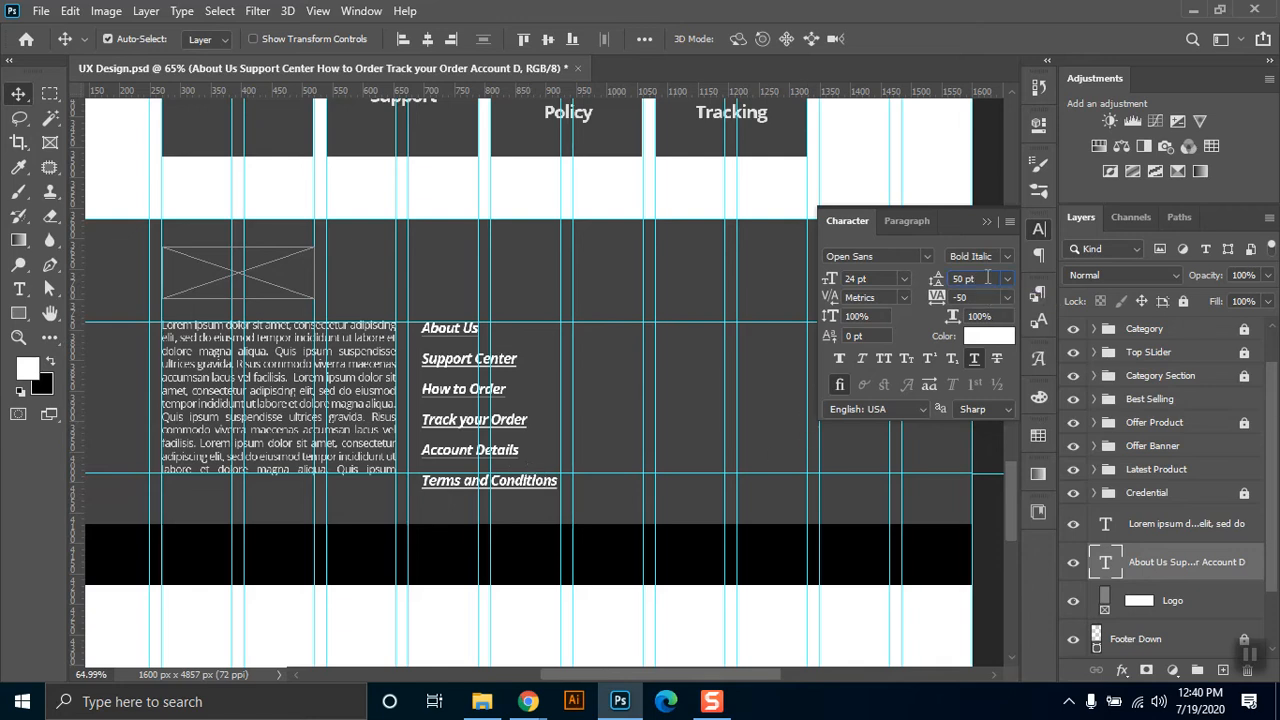
Reduce the footer link list's leading to 45 pt and collapse the character settings.
key(shift+Down)
key(shift+Down)
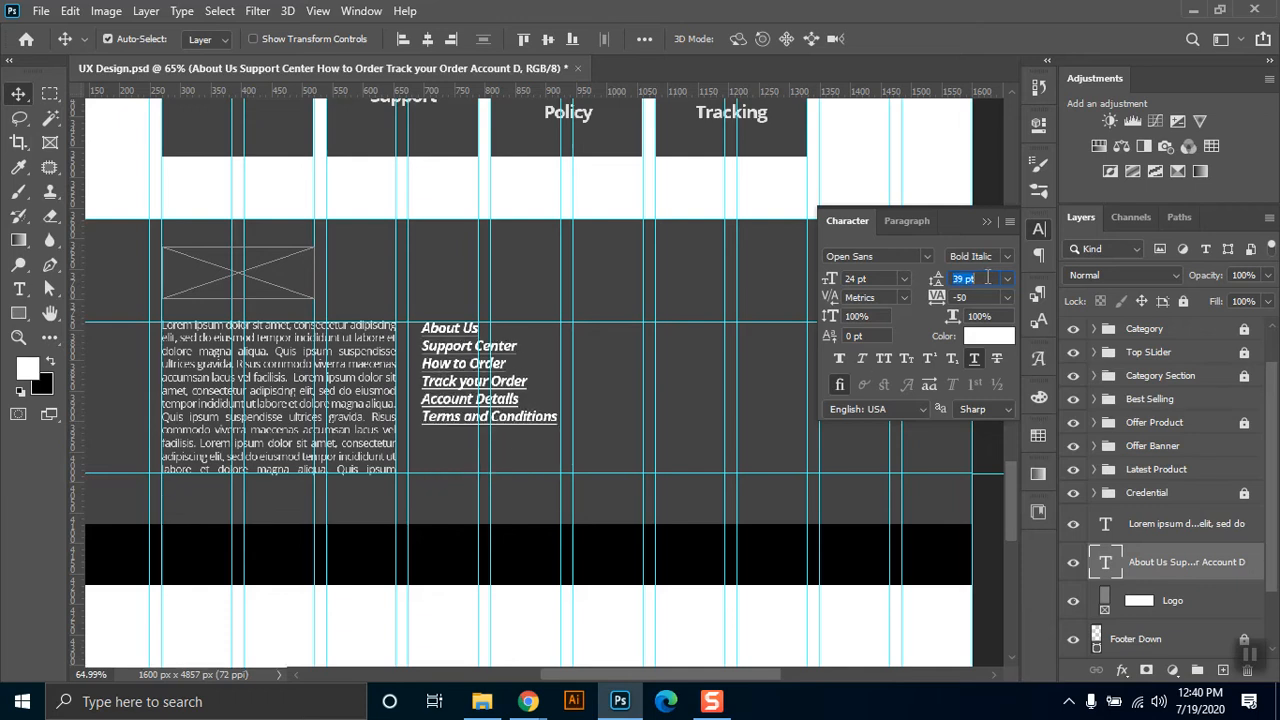
key(Up)
key(Up)
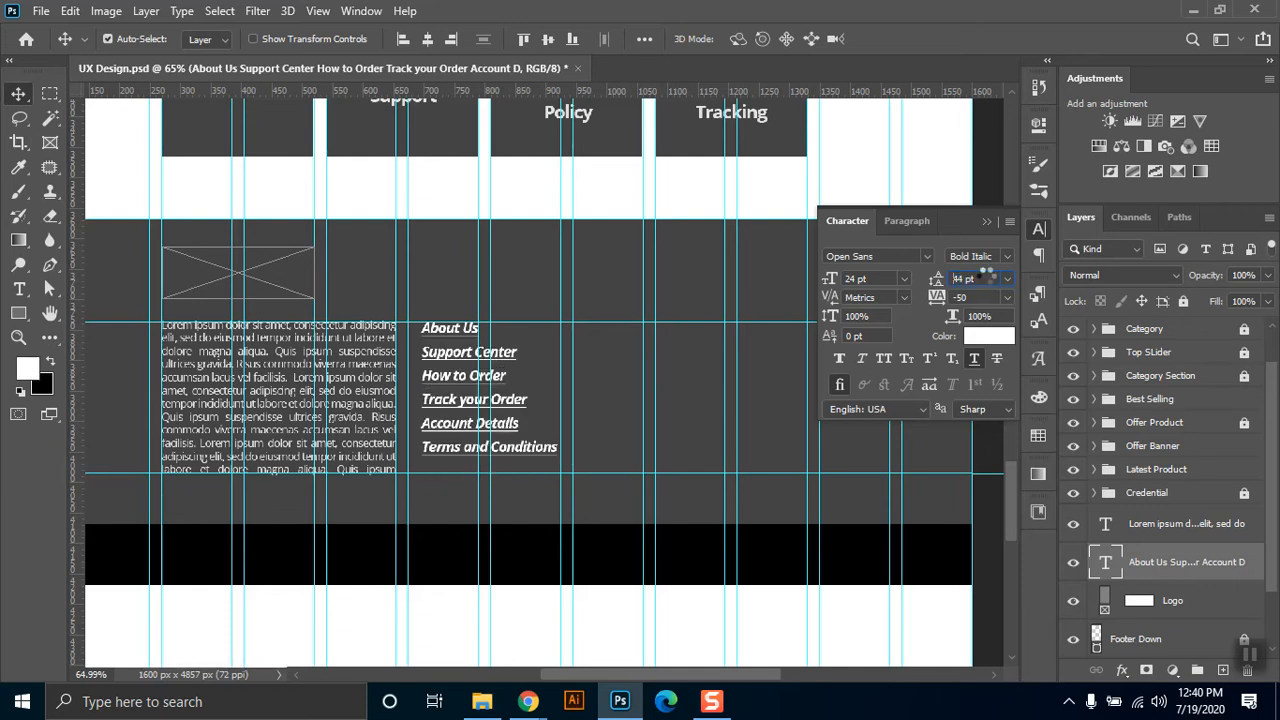
key(Up)
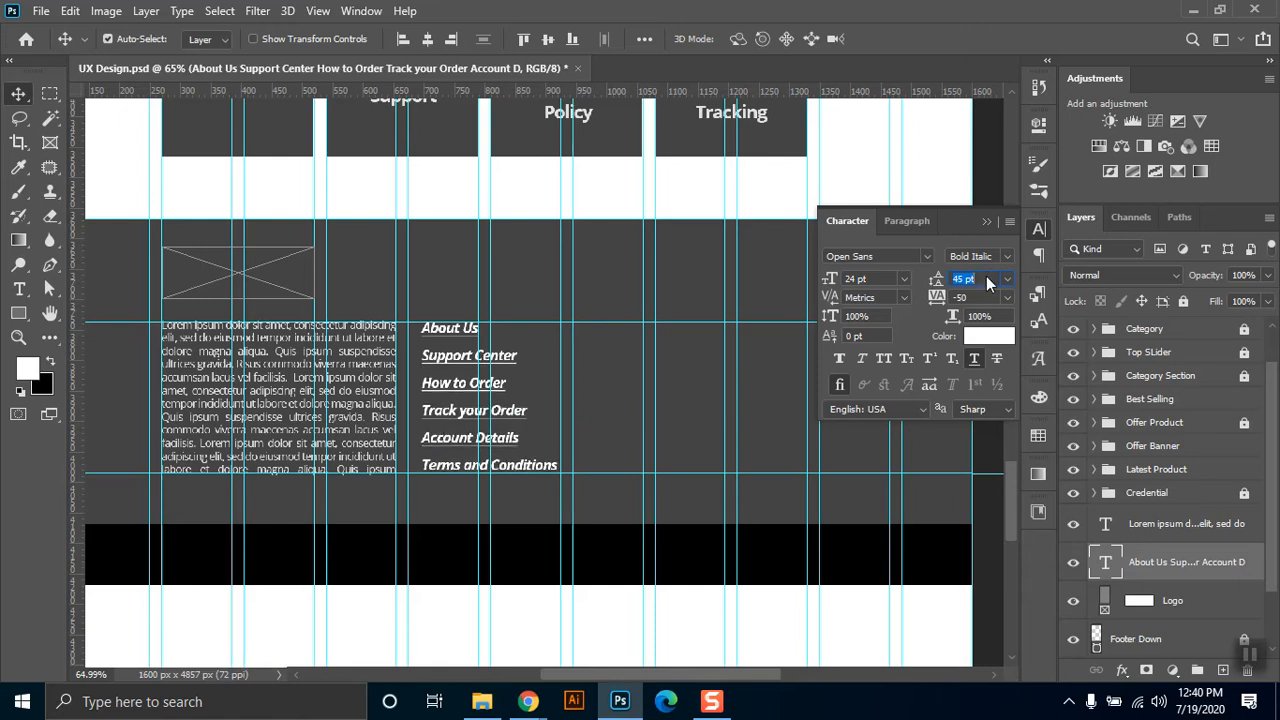
click(985, 222)
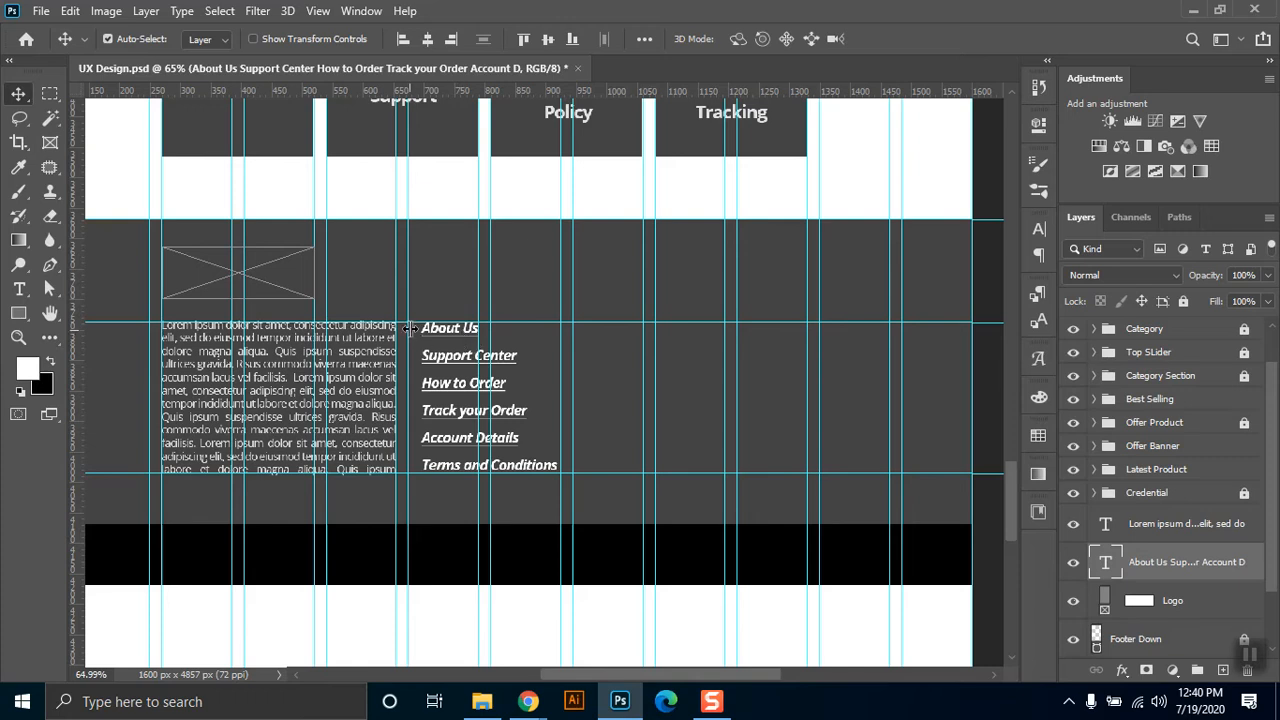
Move the upper paragraph guide to the logo placeholder's top edge and align the top of the link list with it.
drag(546, 321, 546, 246)
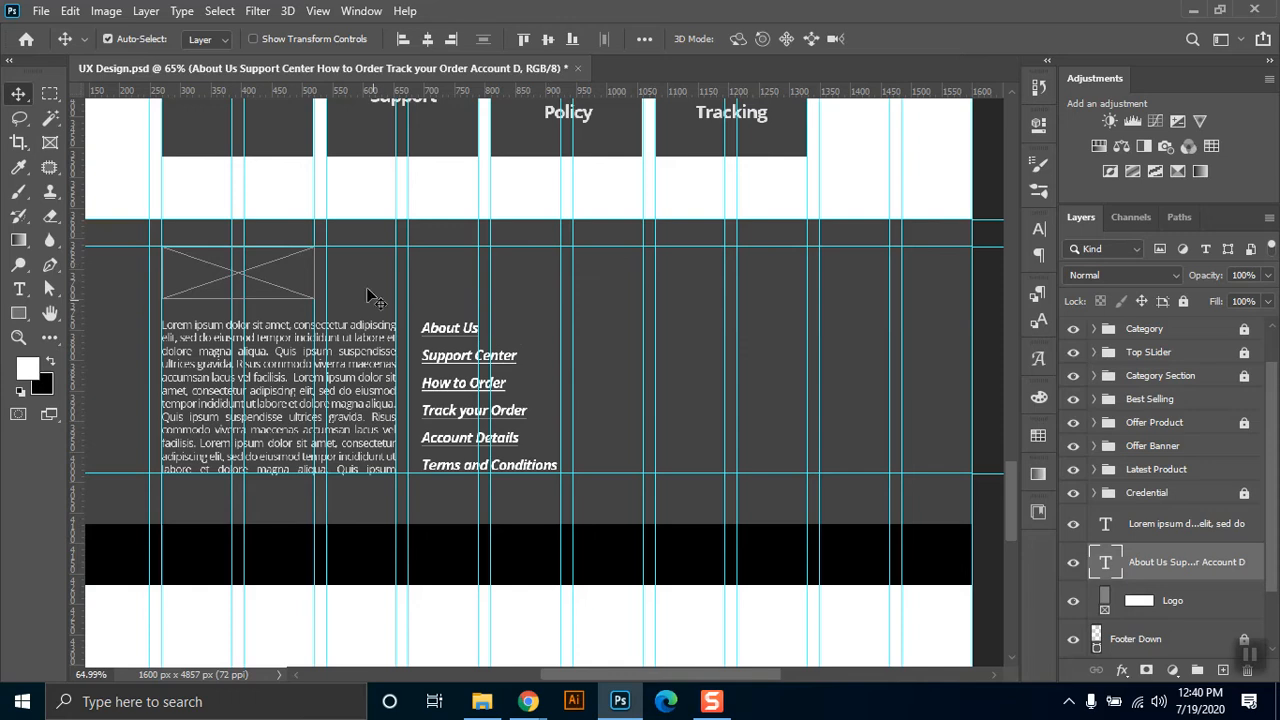
drag(447, 336, 443, 256)
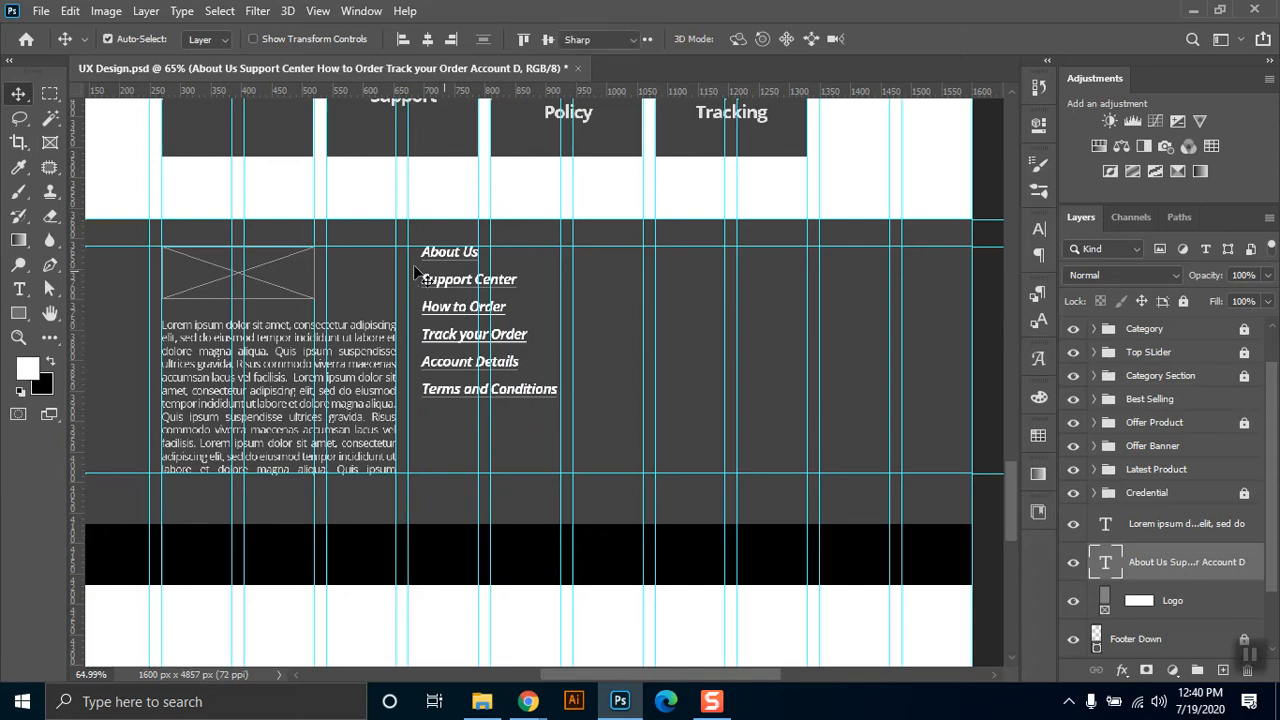
Insert the line "Concact Us" above "About Us" in the footer link list and commit the text.
double_click(421, 250)
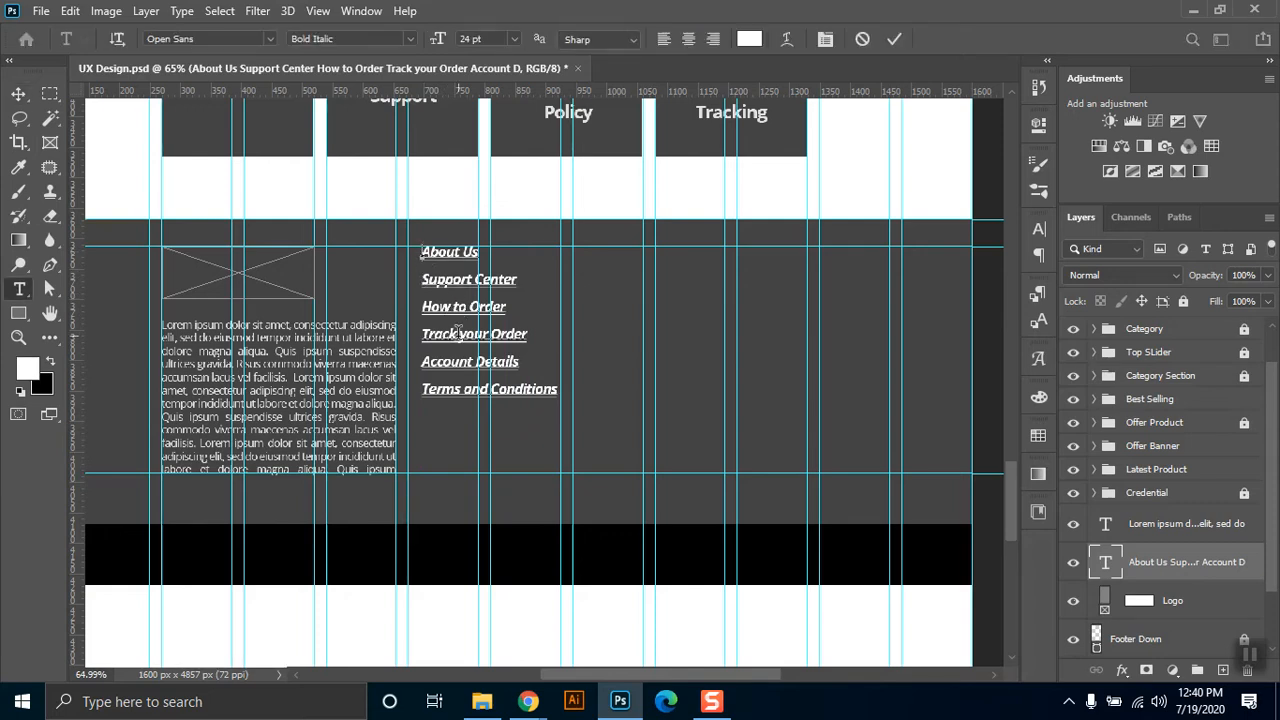
key(Return)
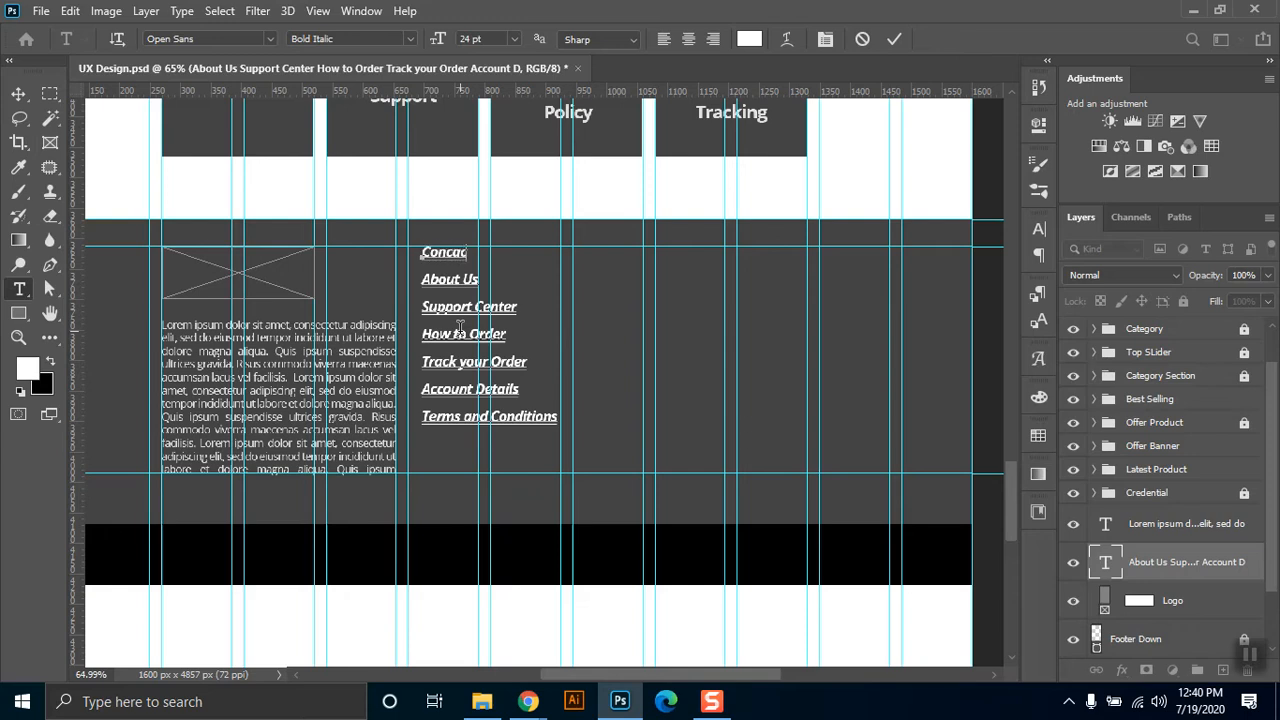
text(Concact Us)
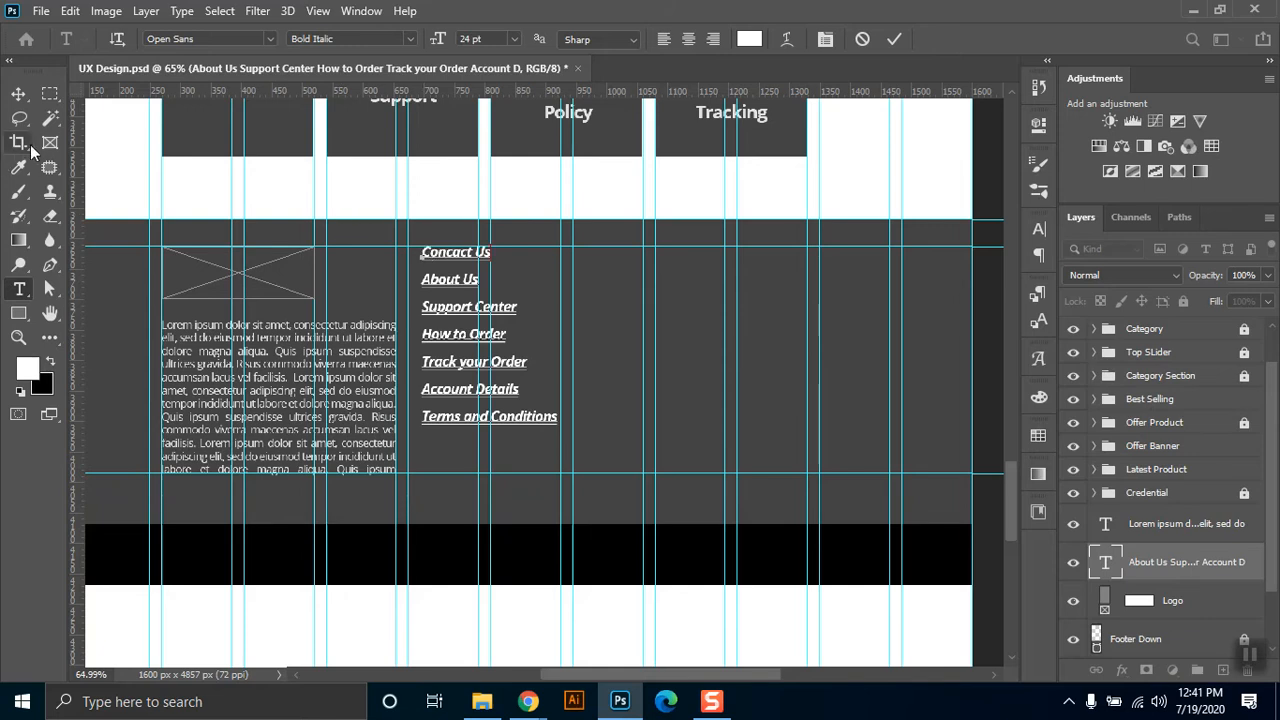
click(18, 93)
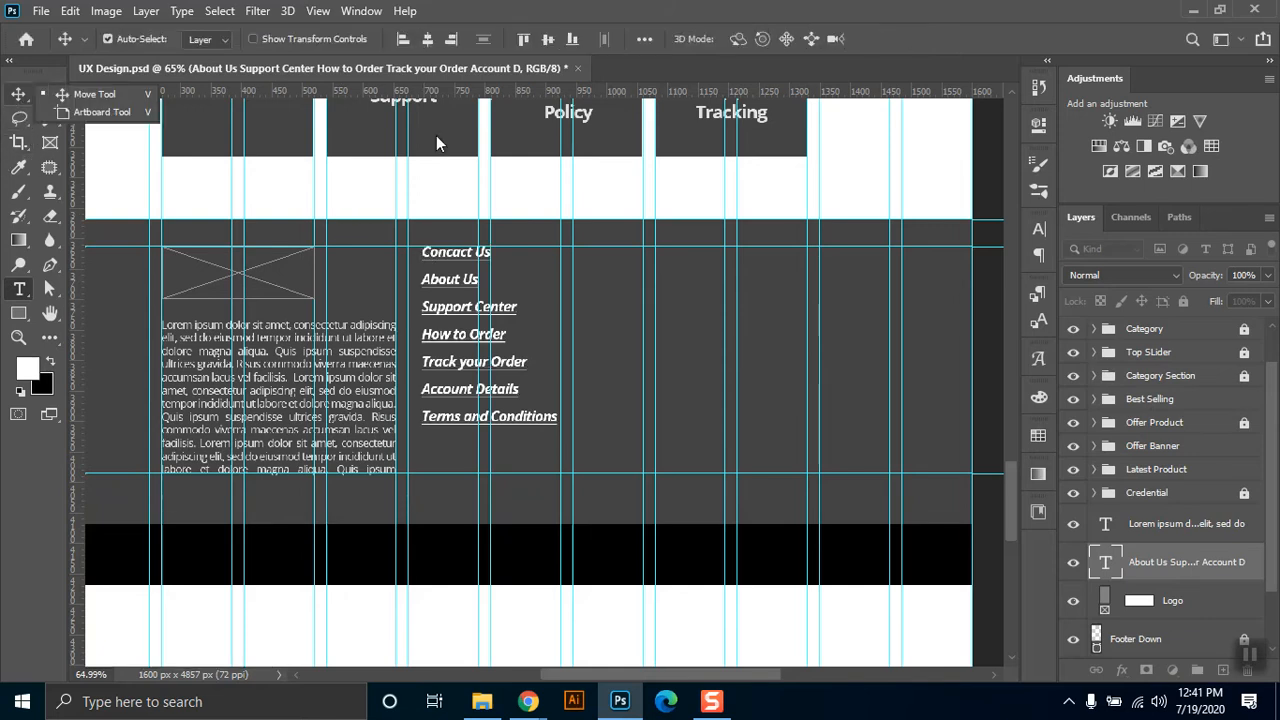
Correct the first footer link's spelling to "Contact Us" and commit the text.
click(461, 281)
key(t)
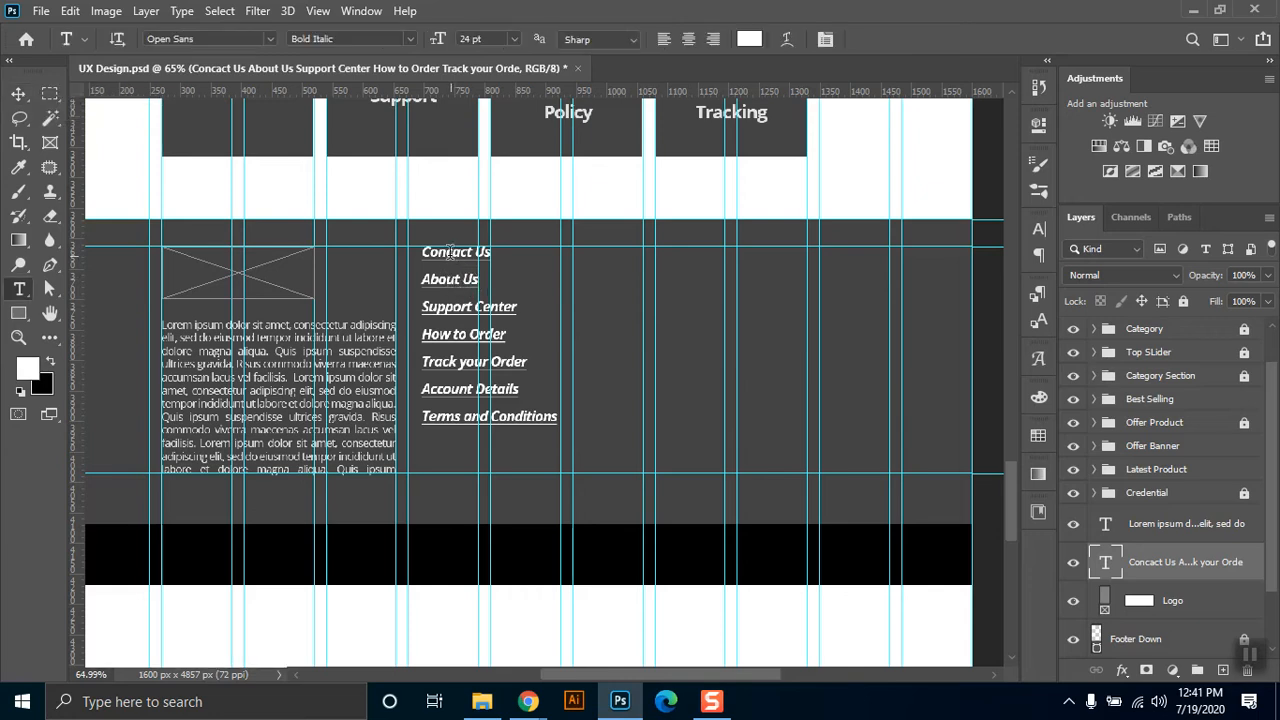
click(447, 252)
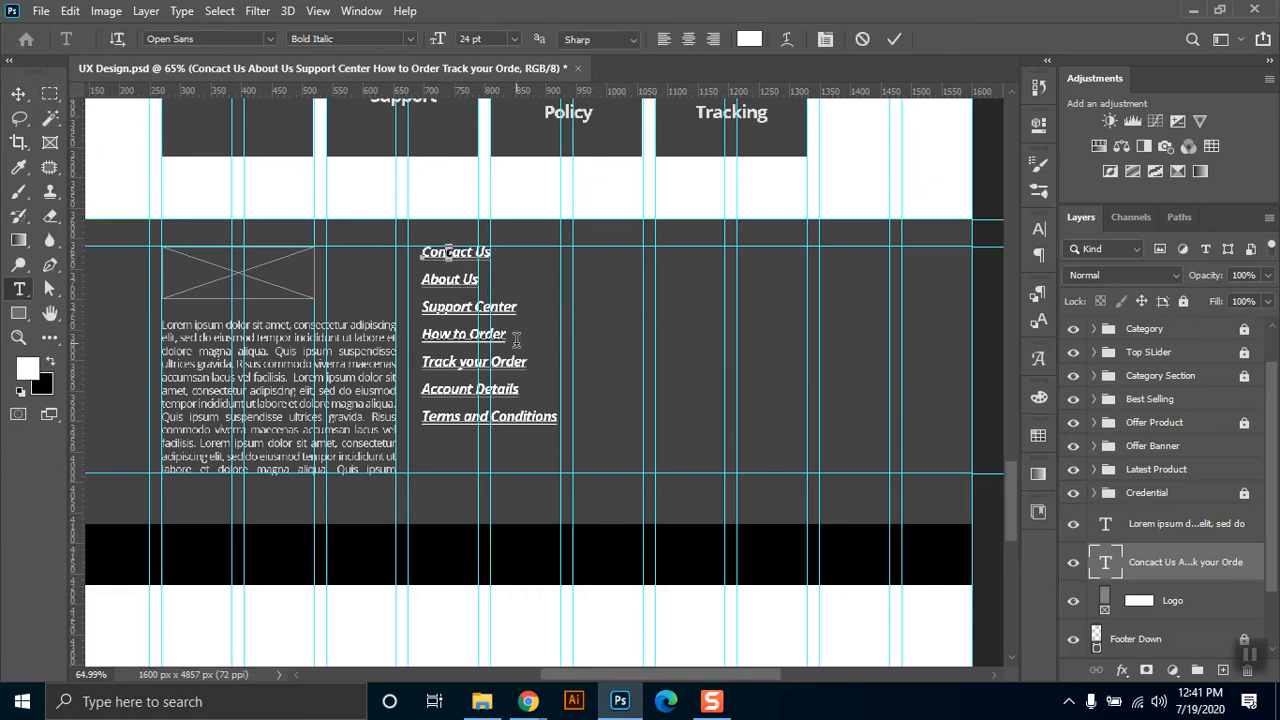
key(Delete)
text(t)
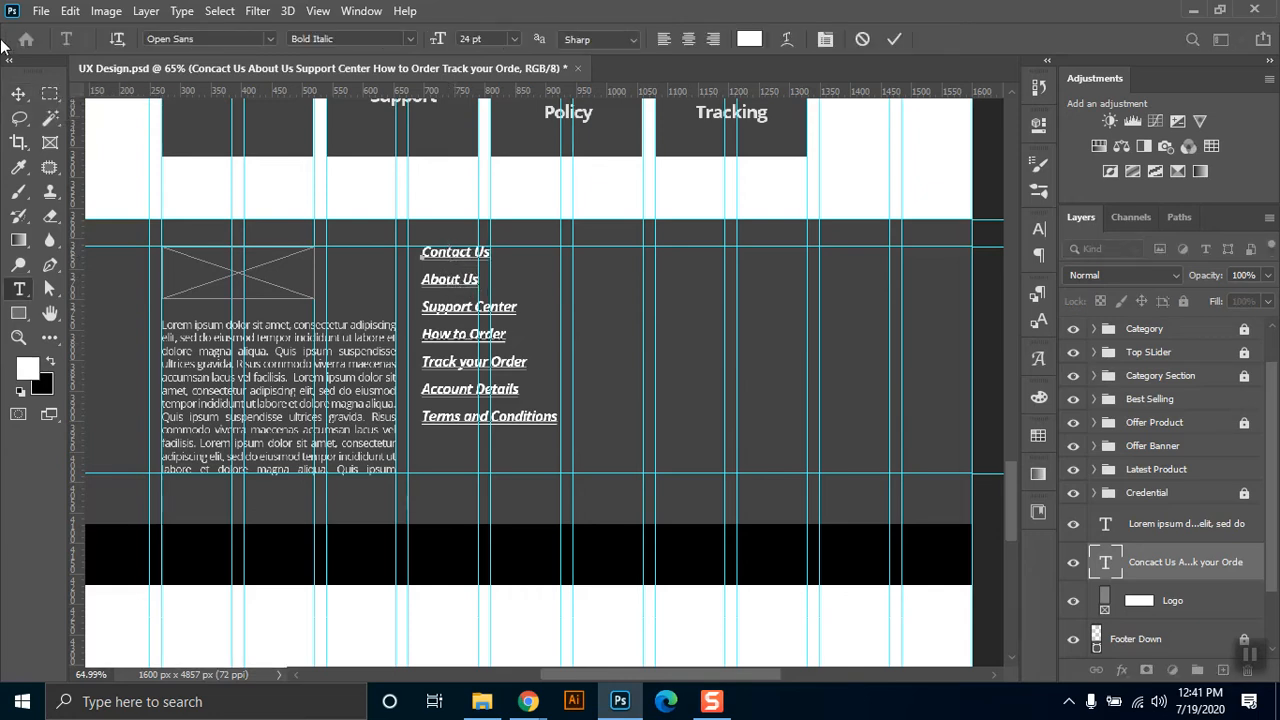
click(18, 96)
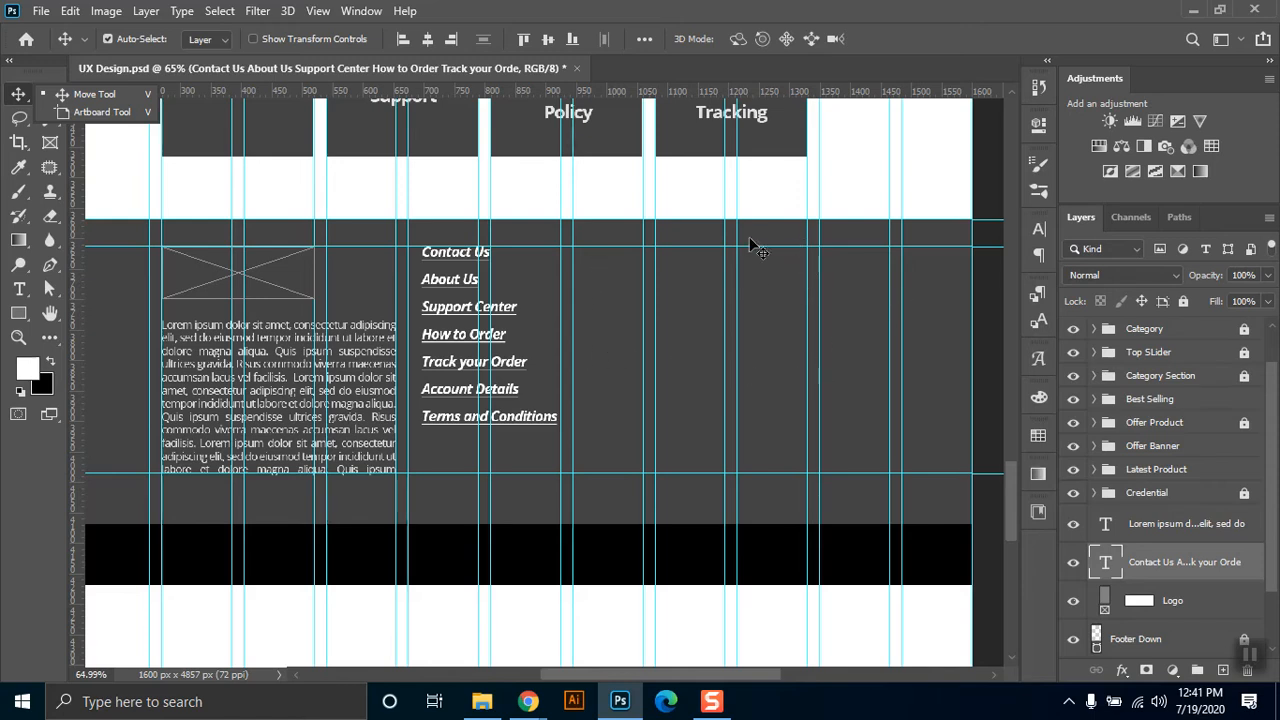
Switch to Chrome, search for "google map" in a new tab and open Google Maps from the results.
mouse_move(528, 701)
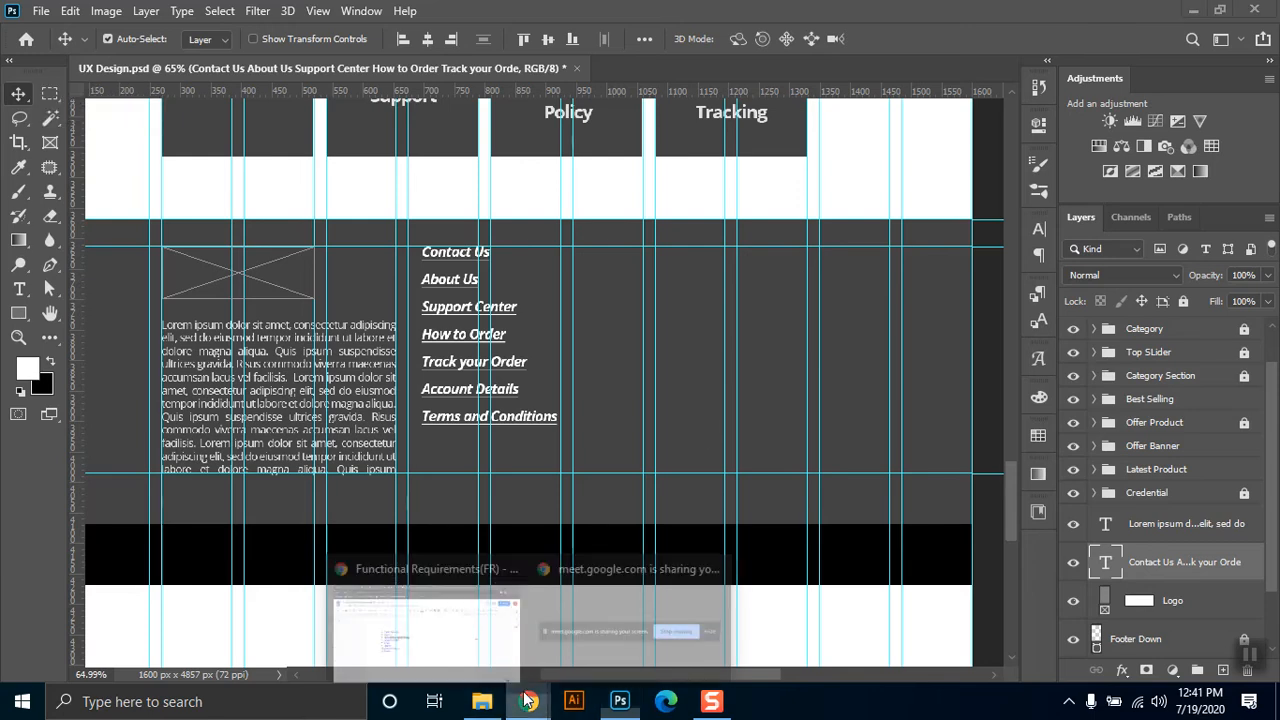
click(425, 625)
click(925, 15)
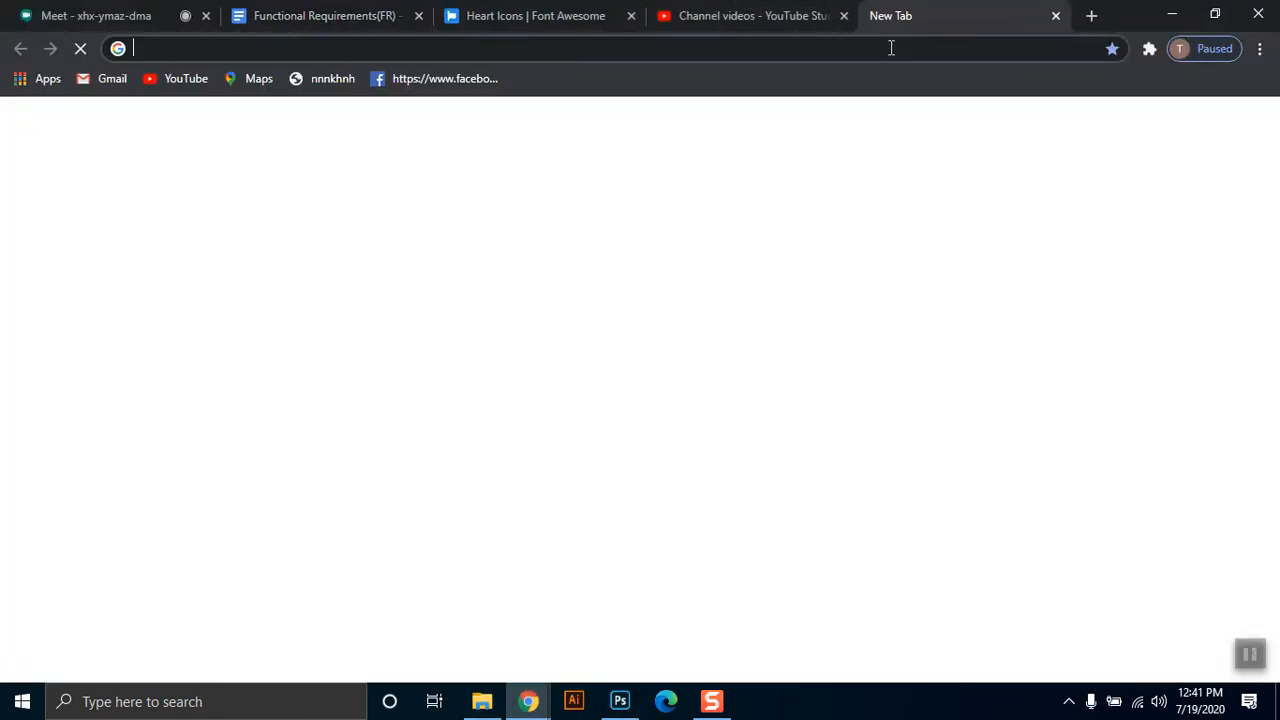
click(891, 48)
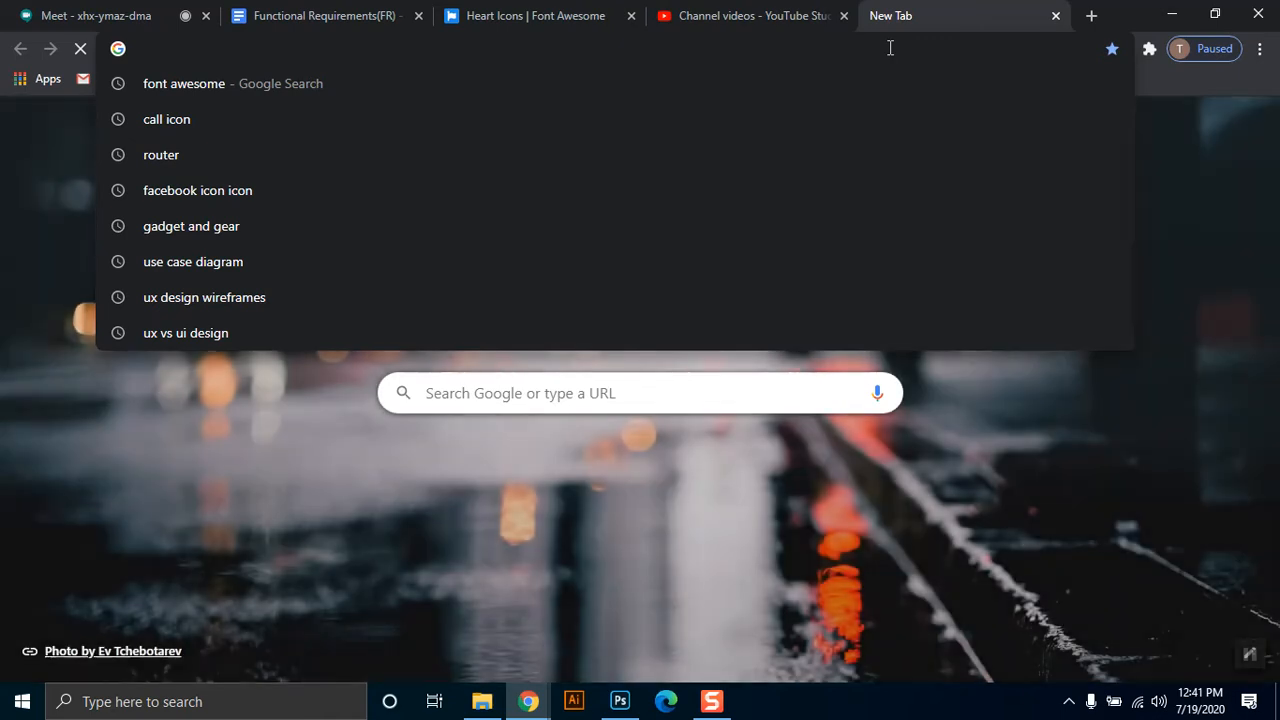
text(google)
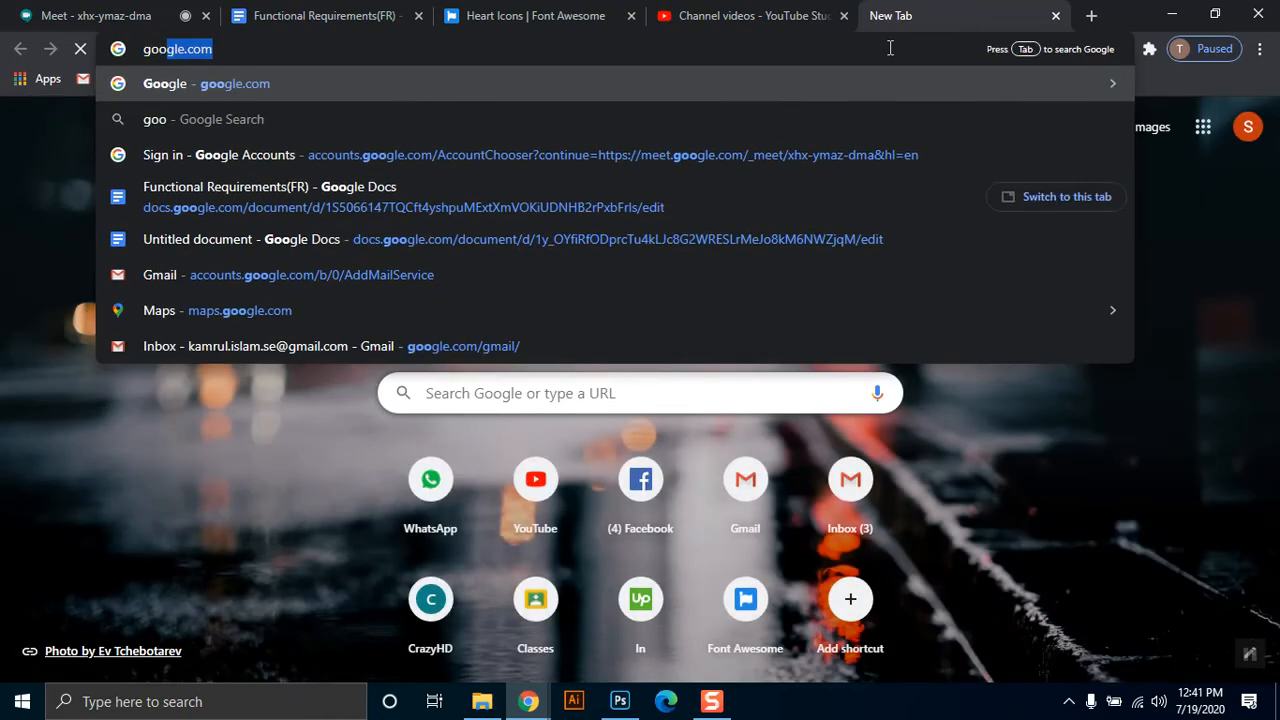
text( map)
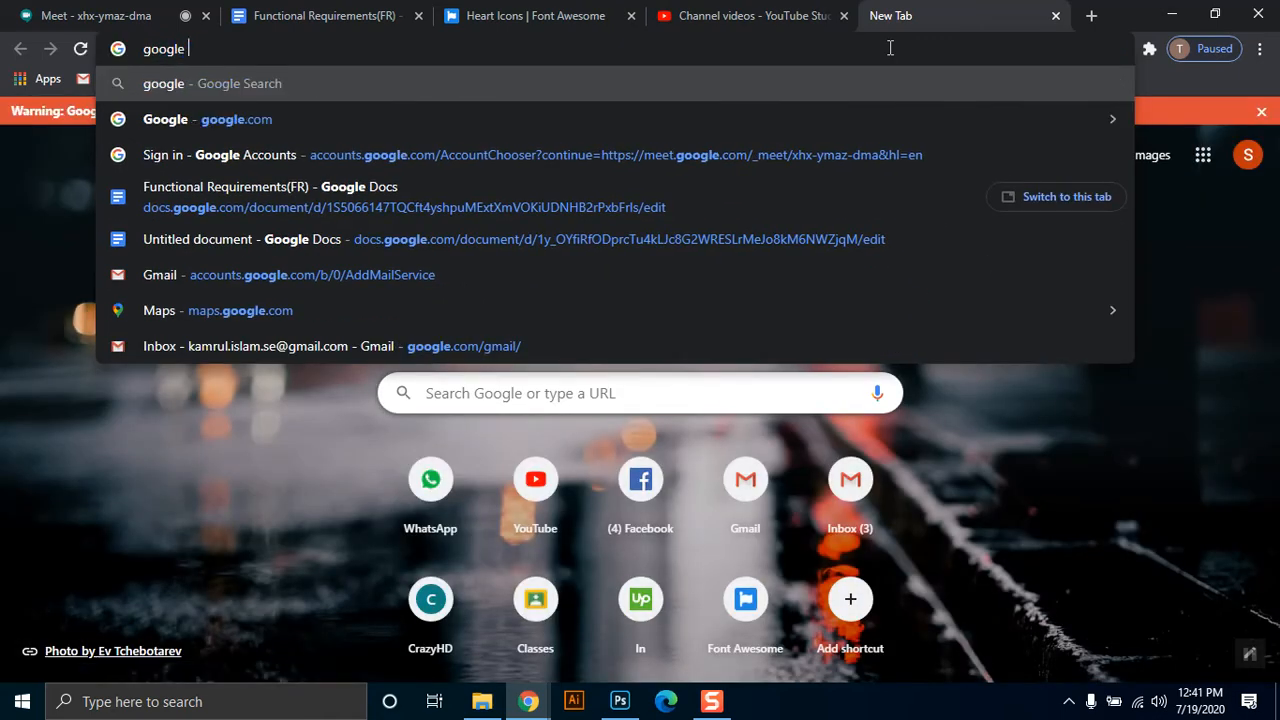
key(Return)
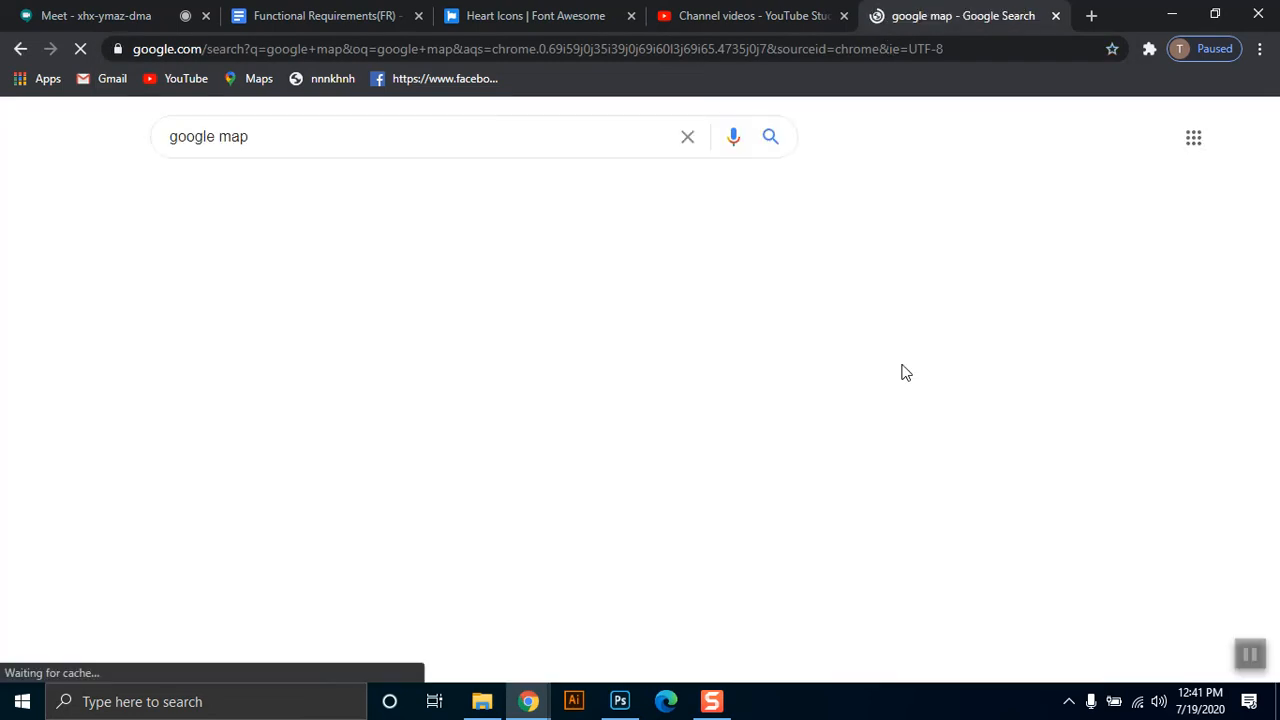
click(222, 292)
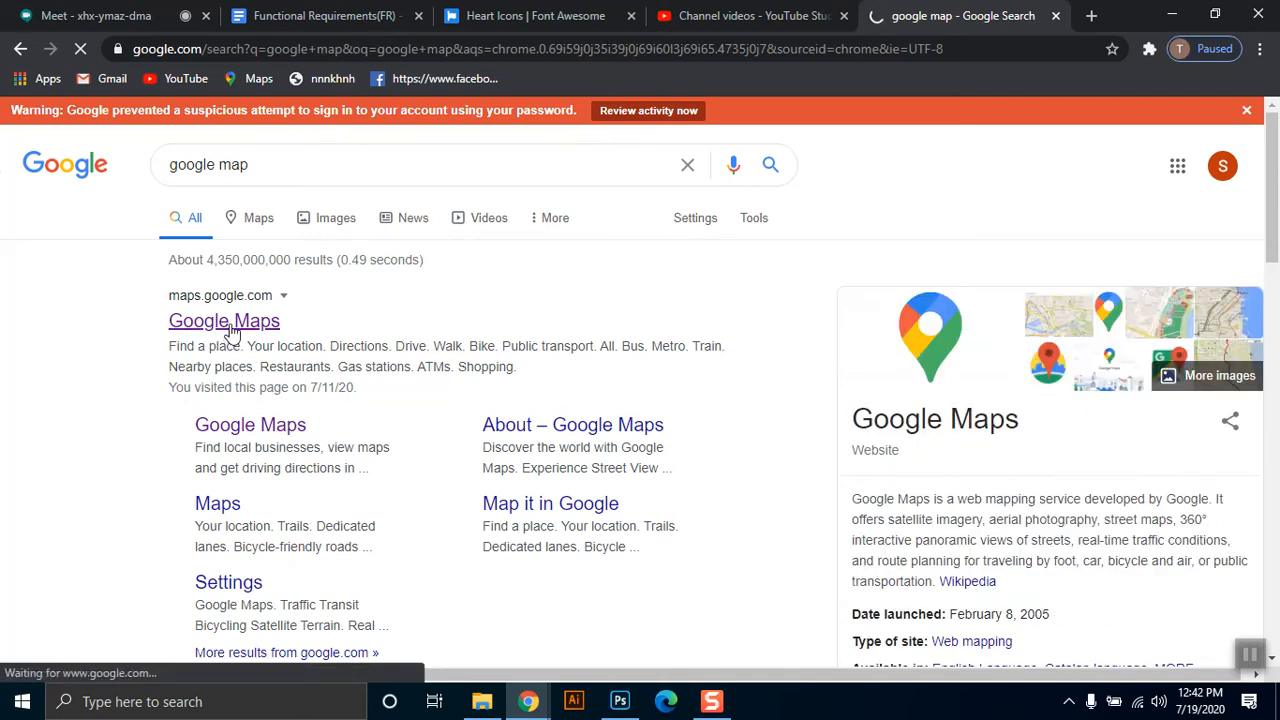
click(230, 330)
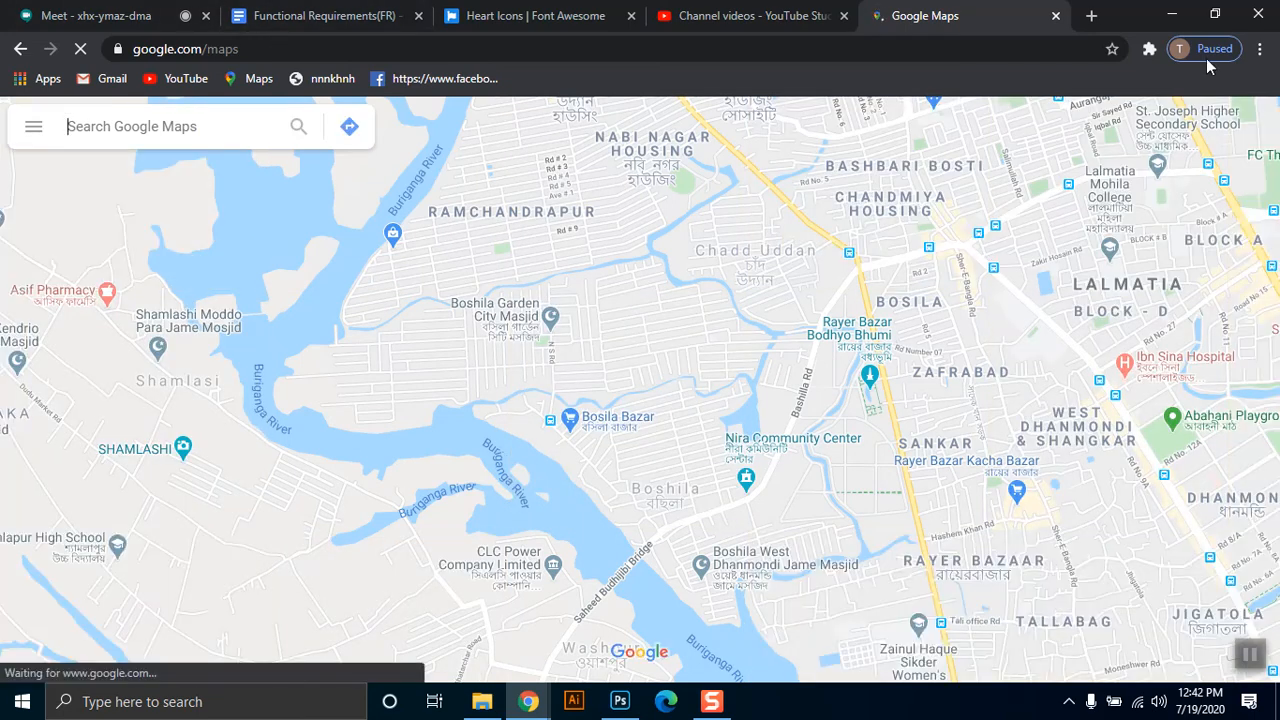
Shrink the browser window to a small size and collapse the Google Maps side panel to expose the map.
click(1215, 14)
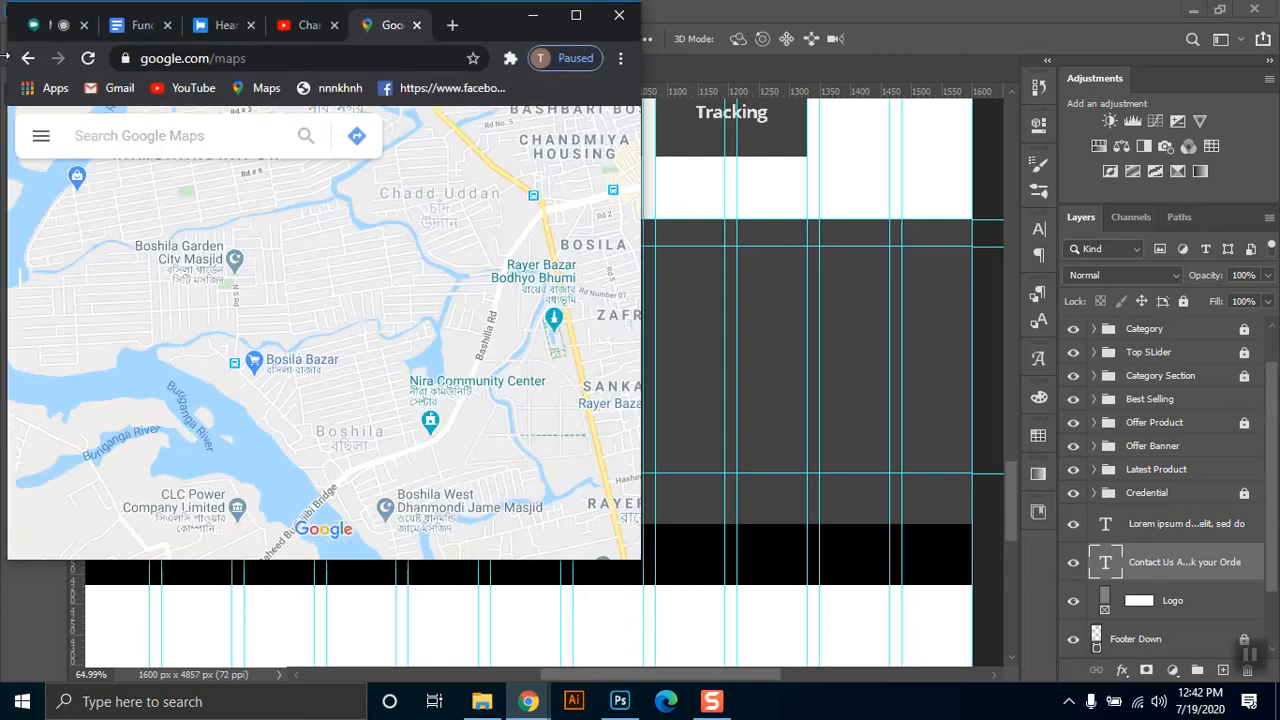
drag(643, 565, 525, 449)
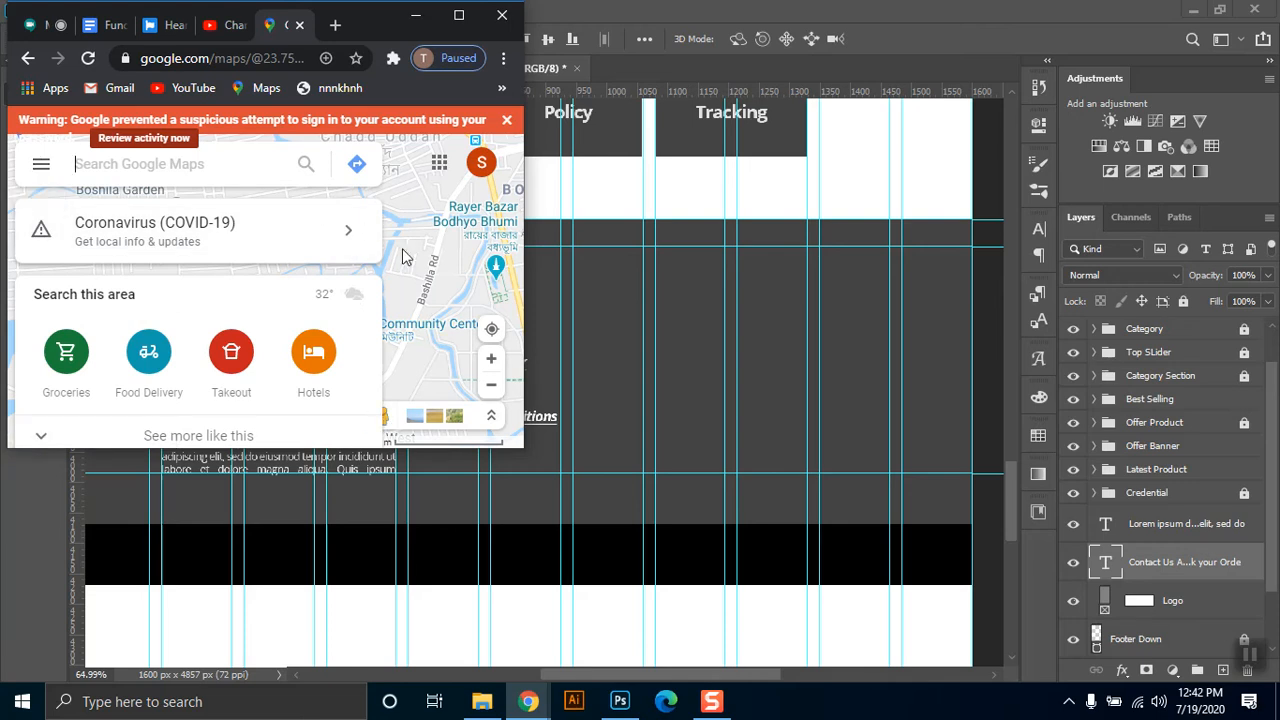
click(41, 436)
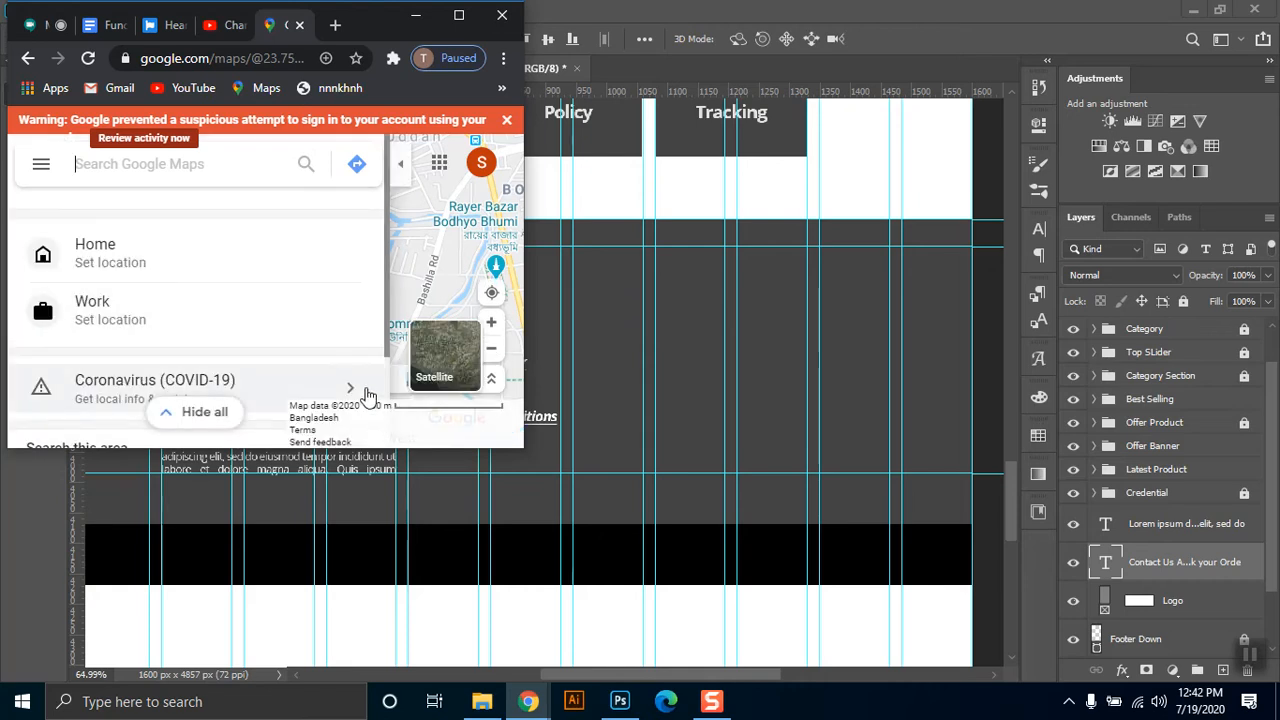
click(402, 168)
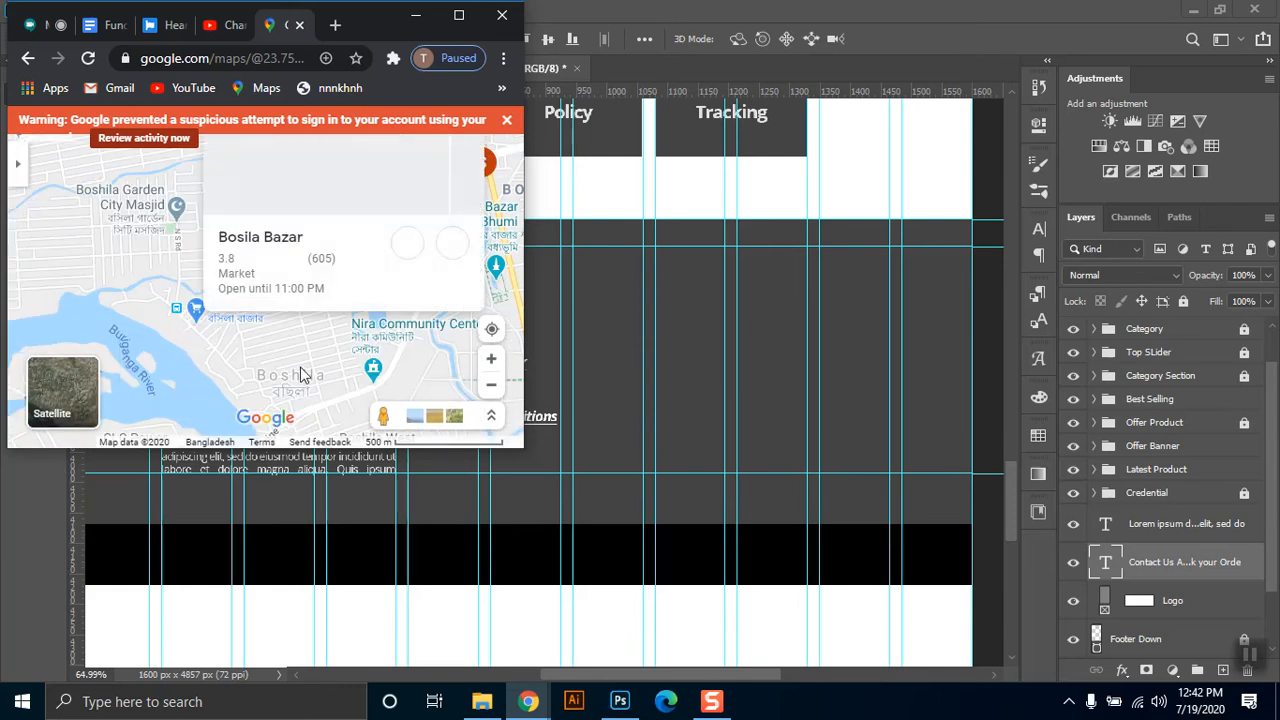
Capture a screenshot of about 547x333 px of the map area, copy it to the clipboard and switch back to Photoshop.
click(1069, 702)
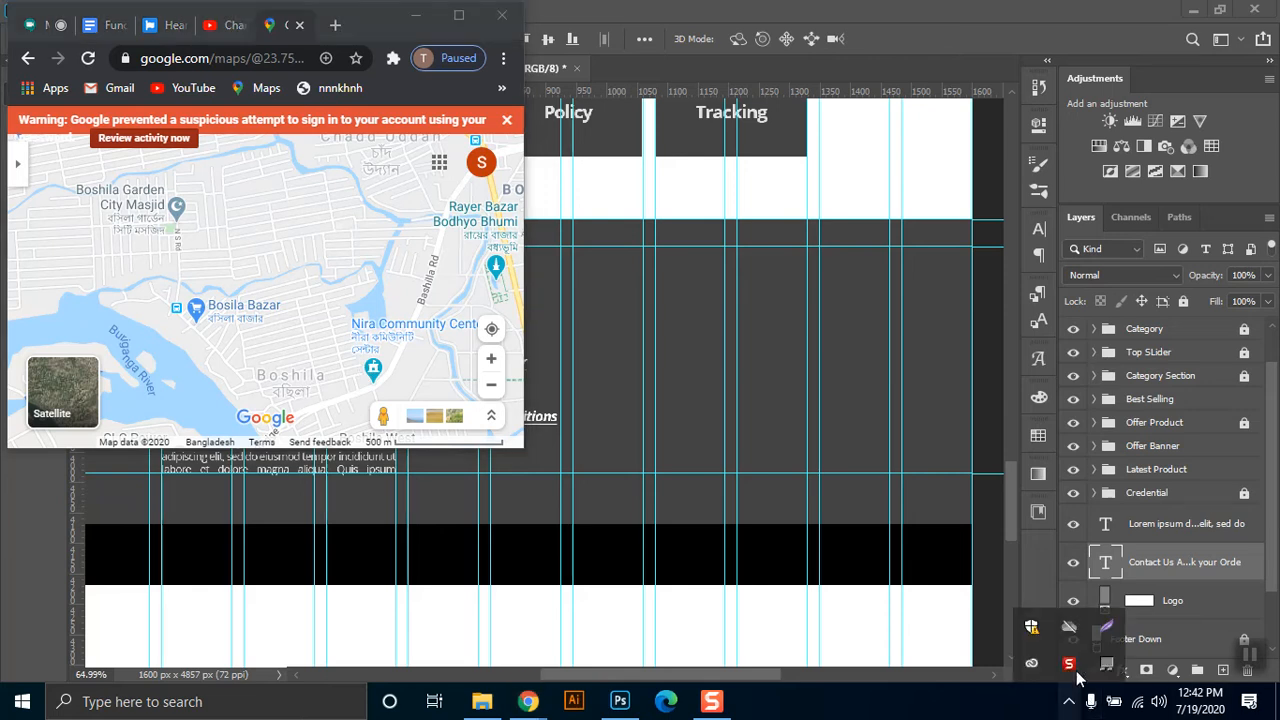
right_click(1105, 630)
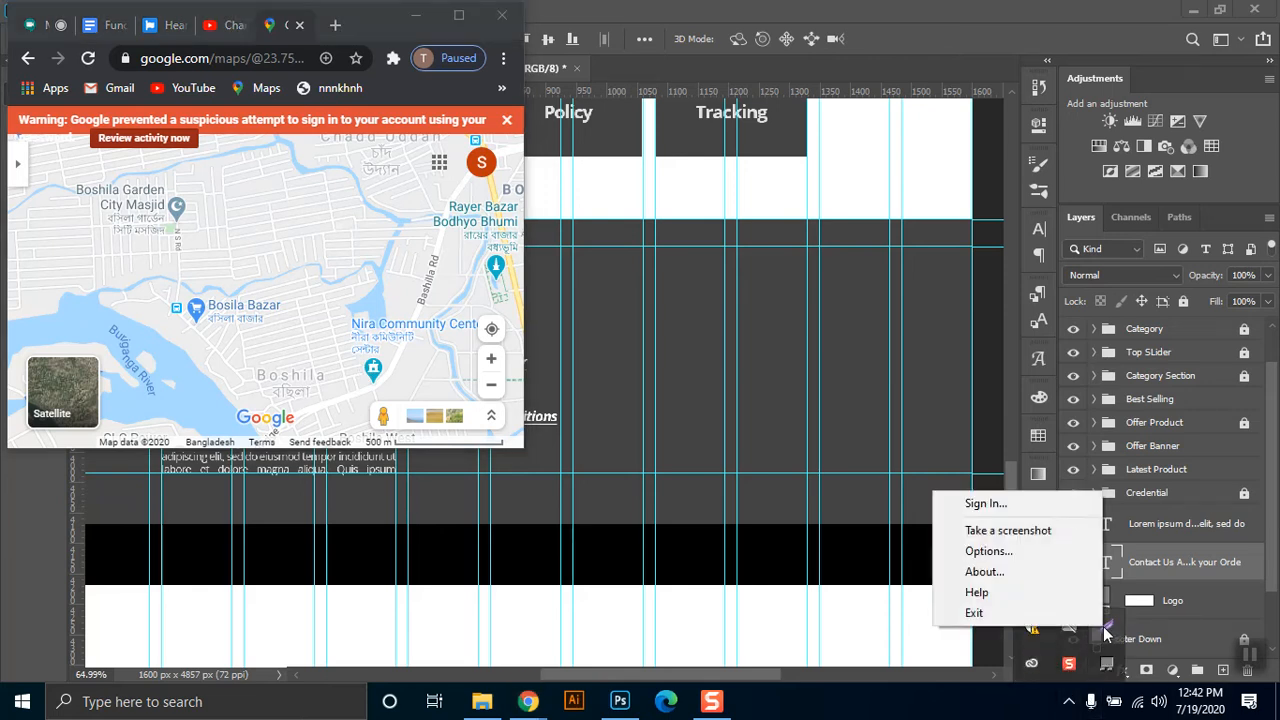
click(1054, 536)
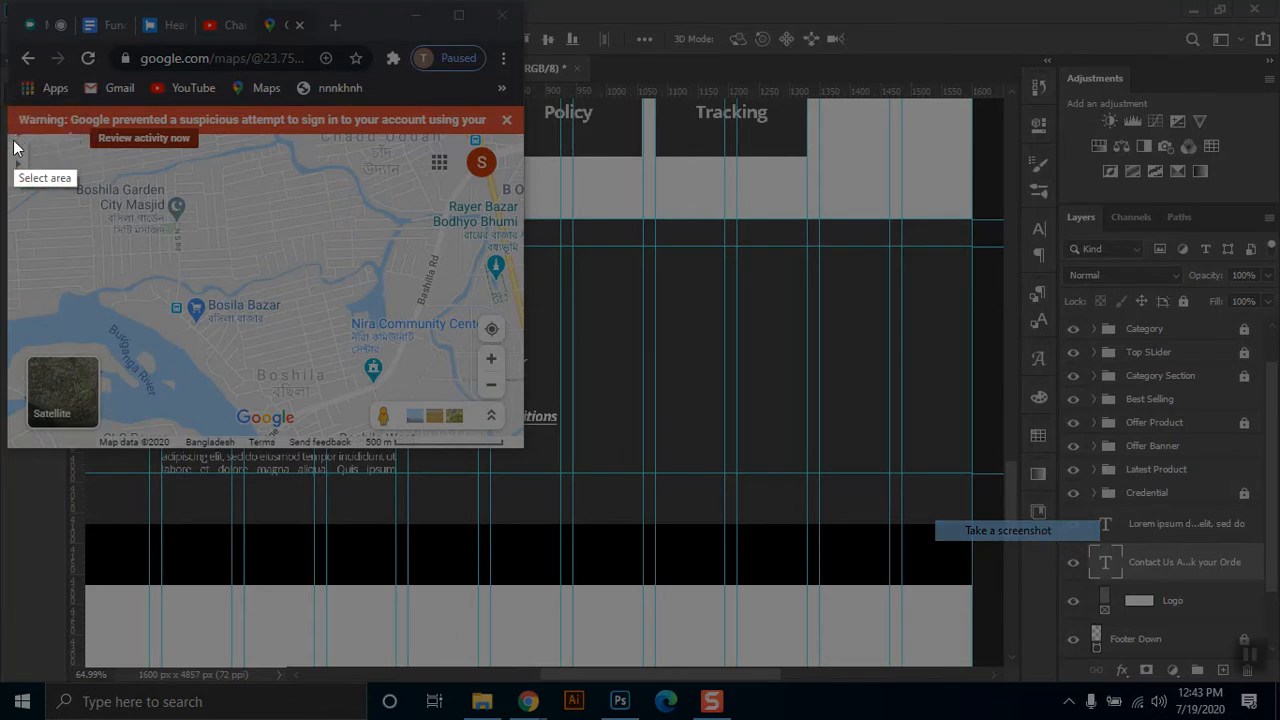
drag(8, 128, 521, 444)
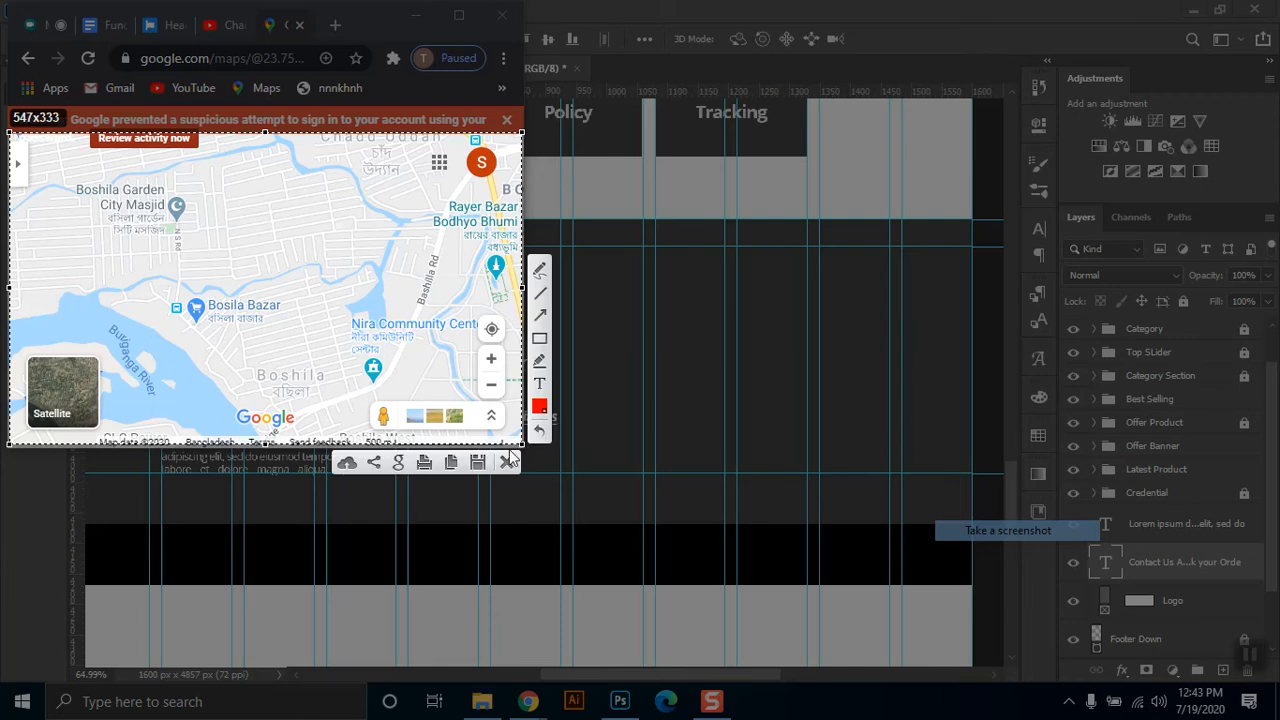
click(452, 462)
click(458, 16)
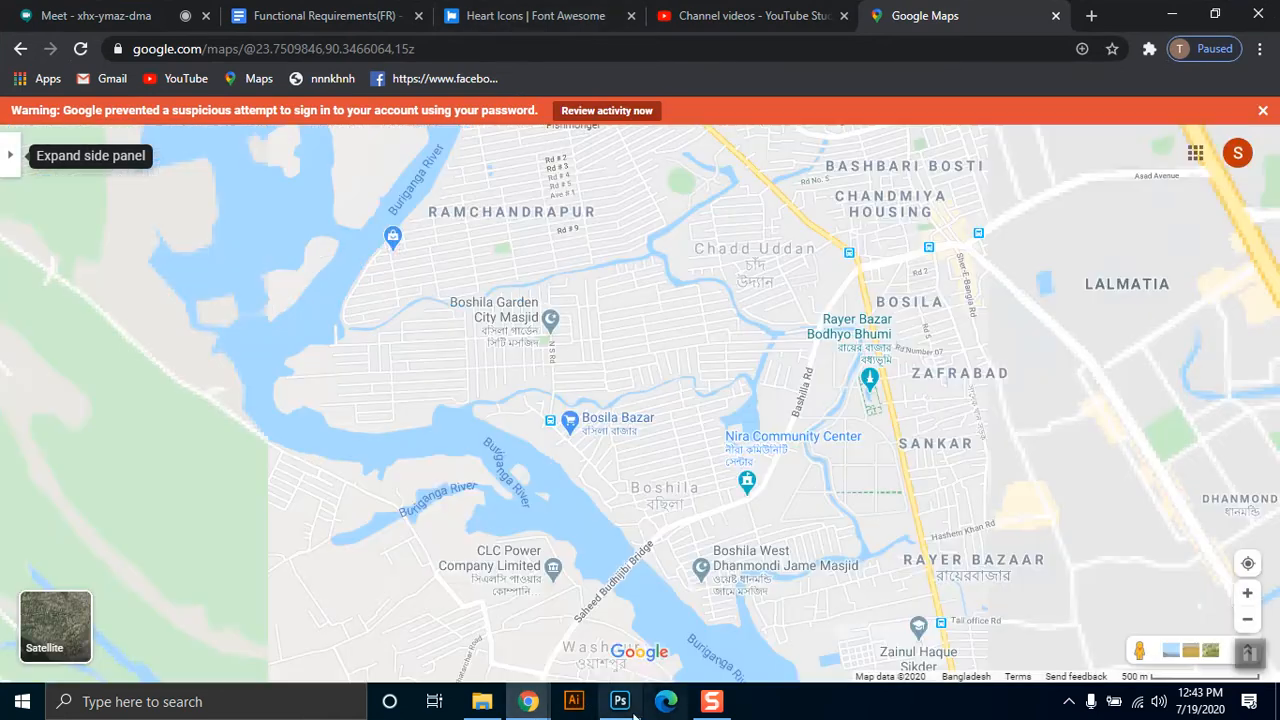
click(622, 703)
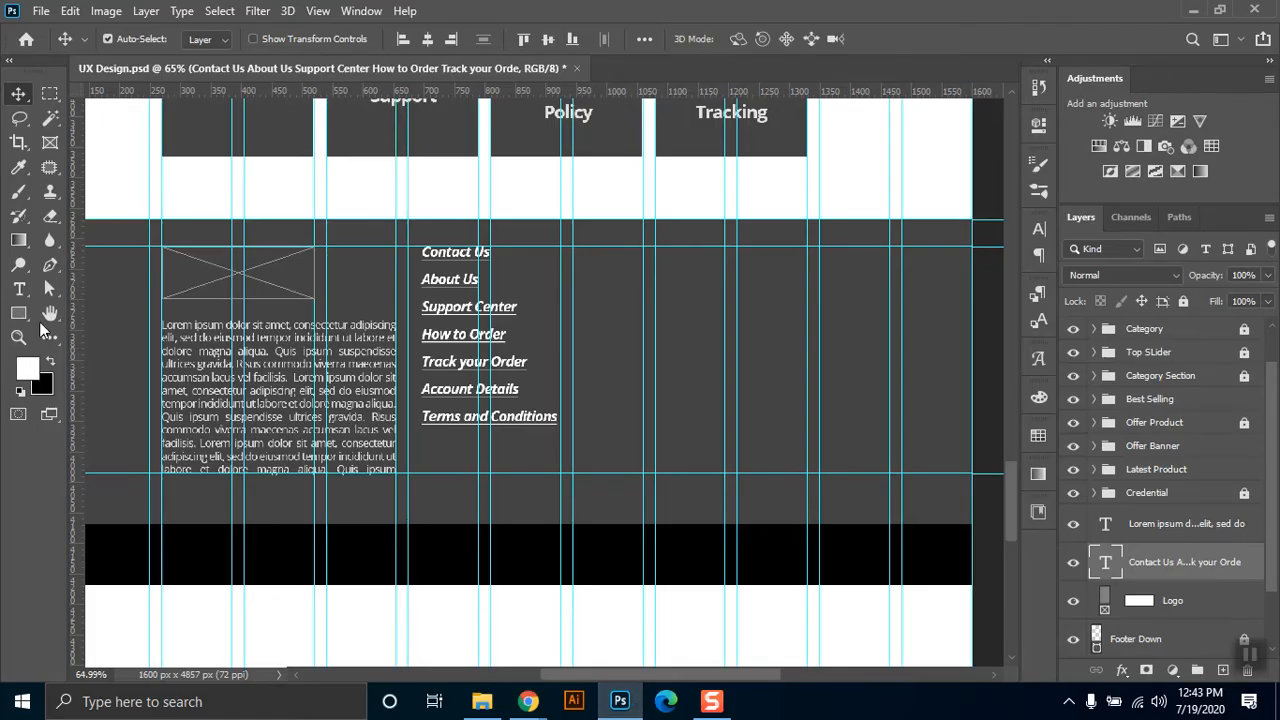
Draw a rectangular frame beside the footer link list, paste the map screenshot into it and scale the image to about 72%.
click(50, 144)
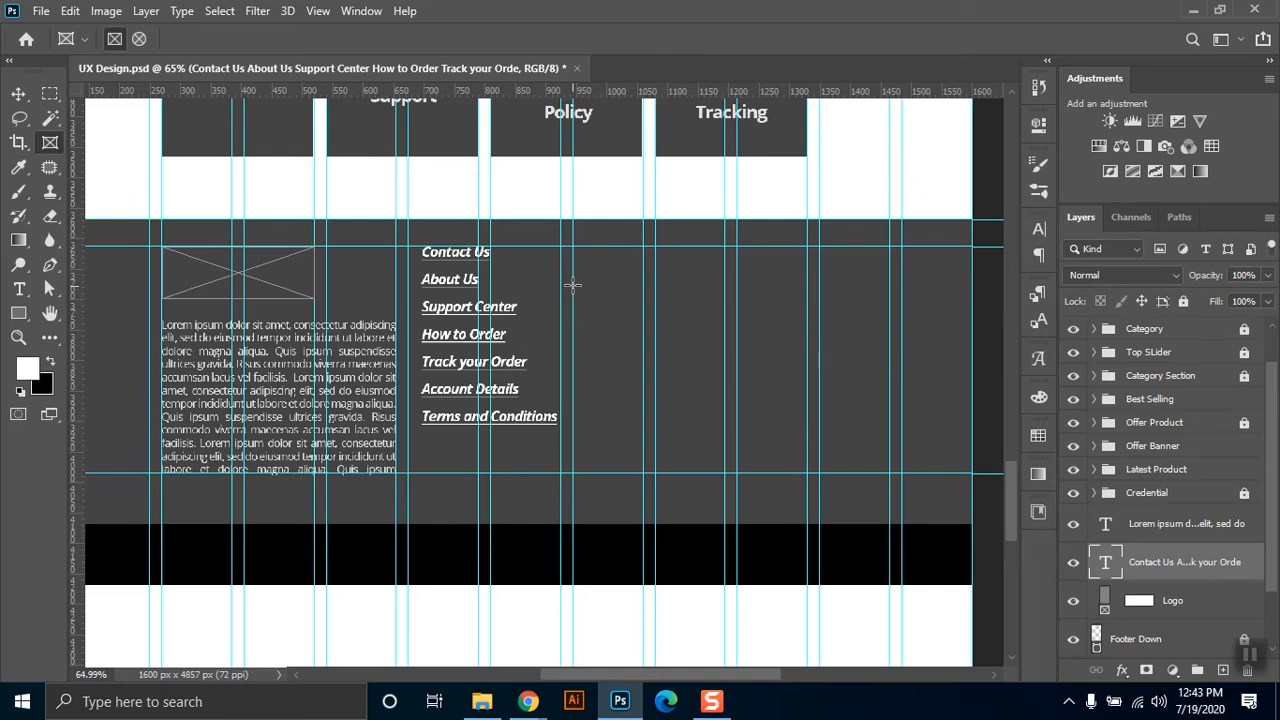
drag(572, 283, 808, 400)
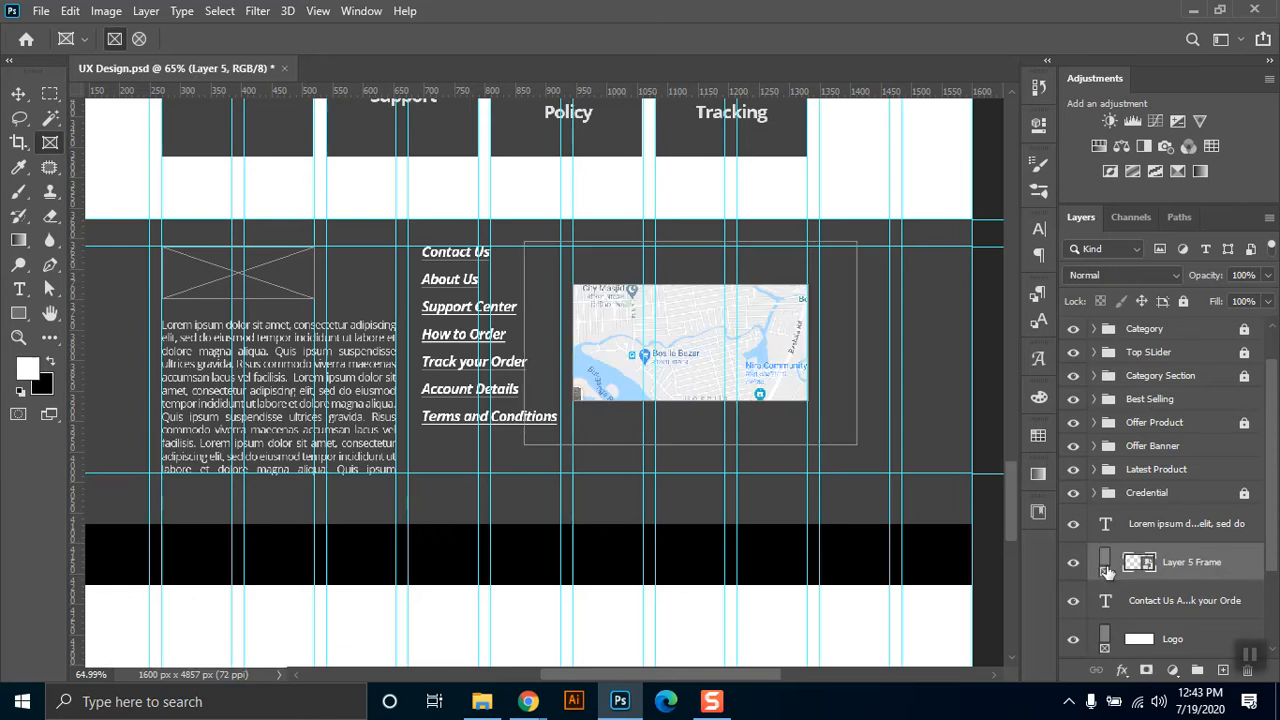
key(ctrl+t)
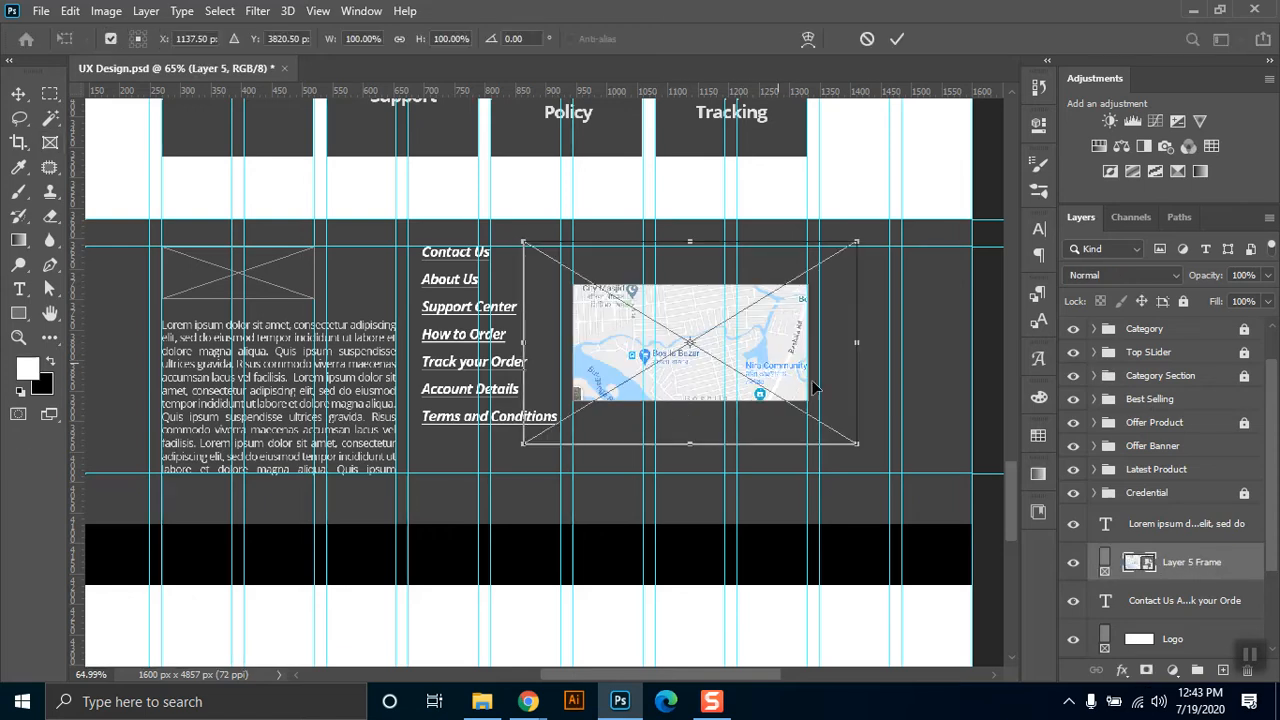
drag(845, 433, 808, 416)
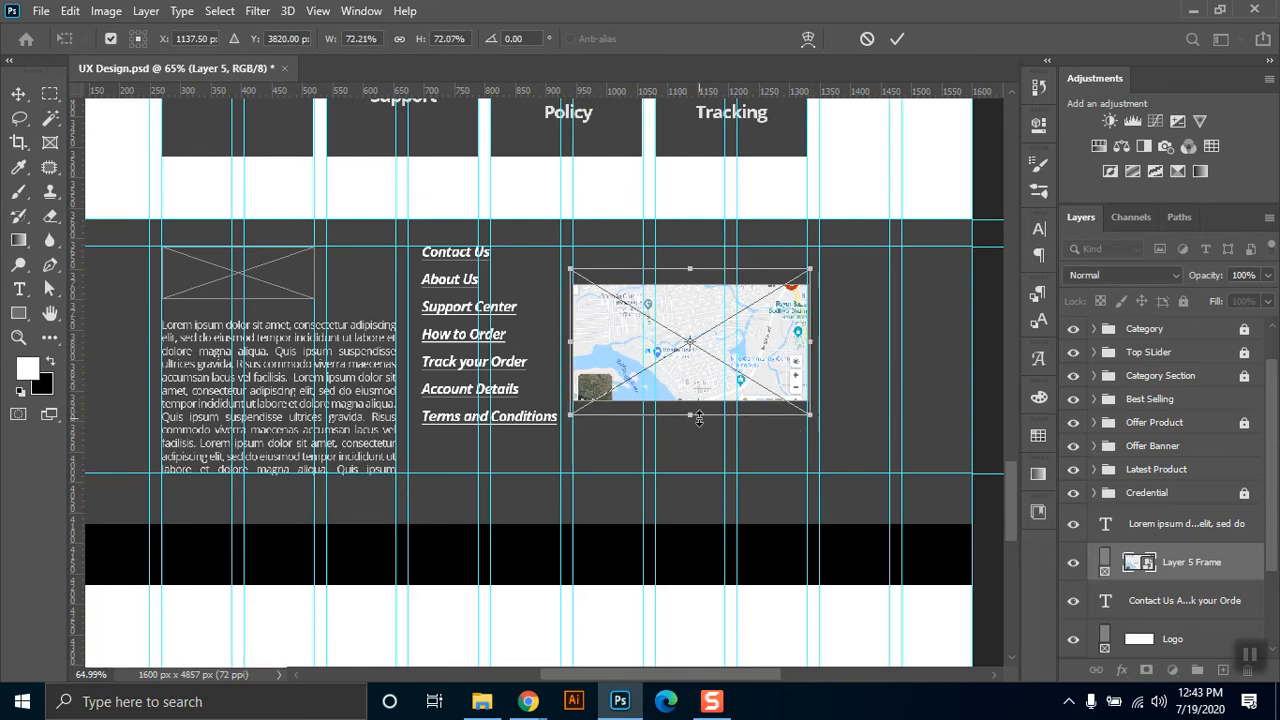
key(Return)
key(k)
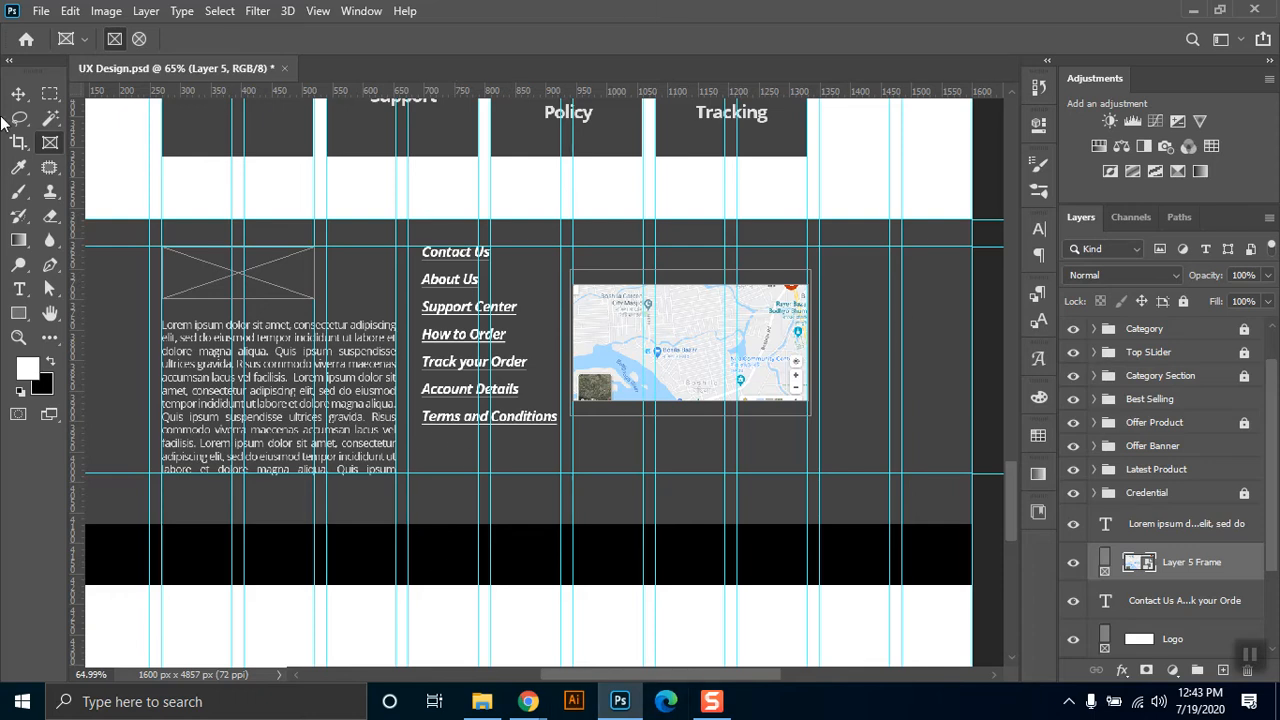
Add the heading text "FIIND US ON GOOGLE MAP" above the map image in the footer.
click(19, 289)
click(594, 255)
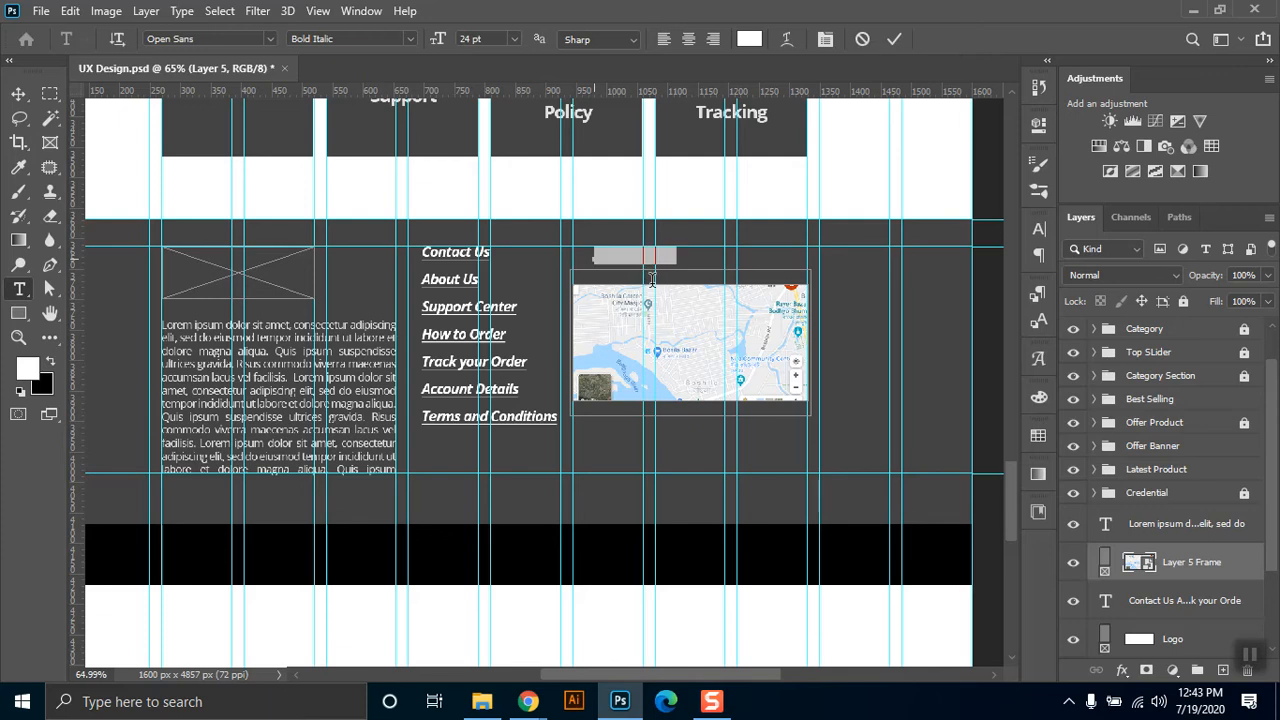
text(El)
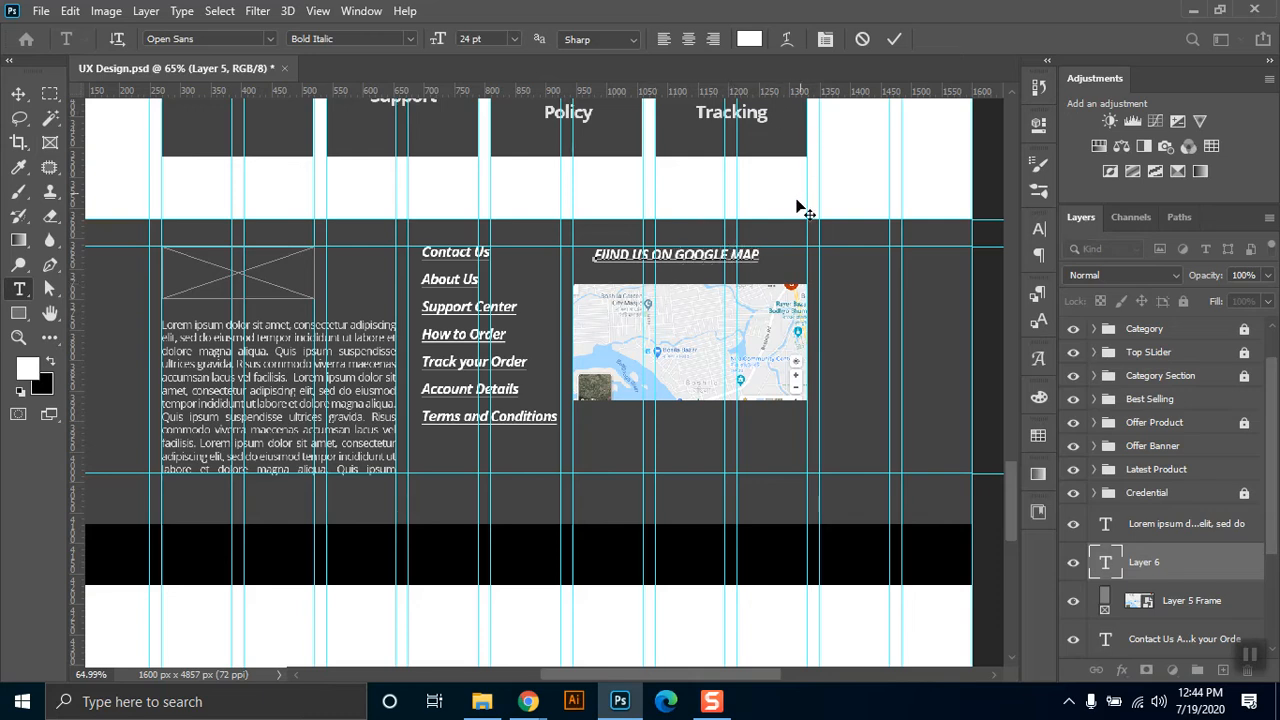
Set the map heading's font style to Bold, remove its underline and collapse the character settings.
drag(763, 255, 576, 250)
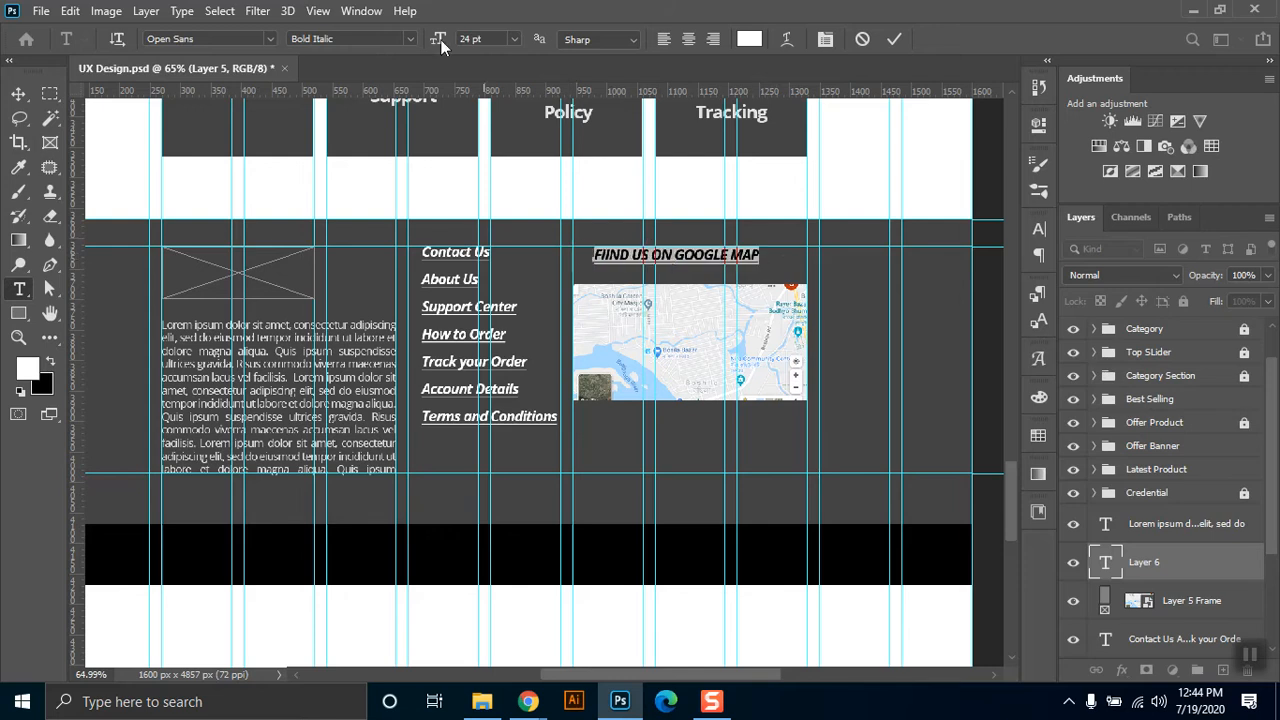
click(410, 39)
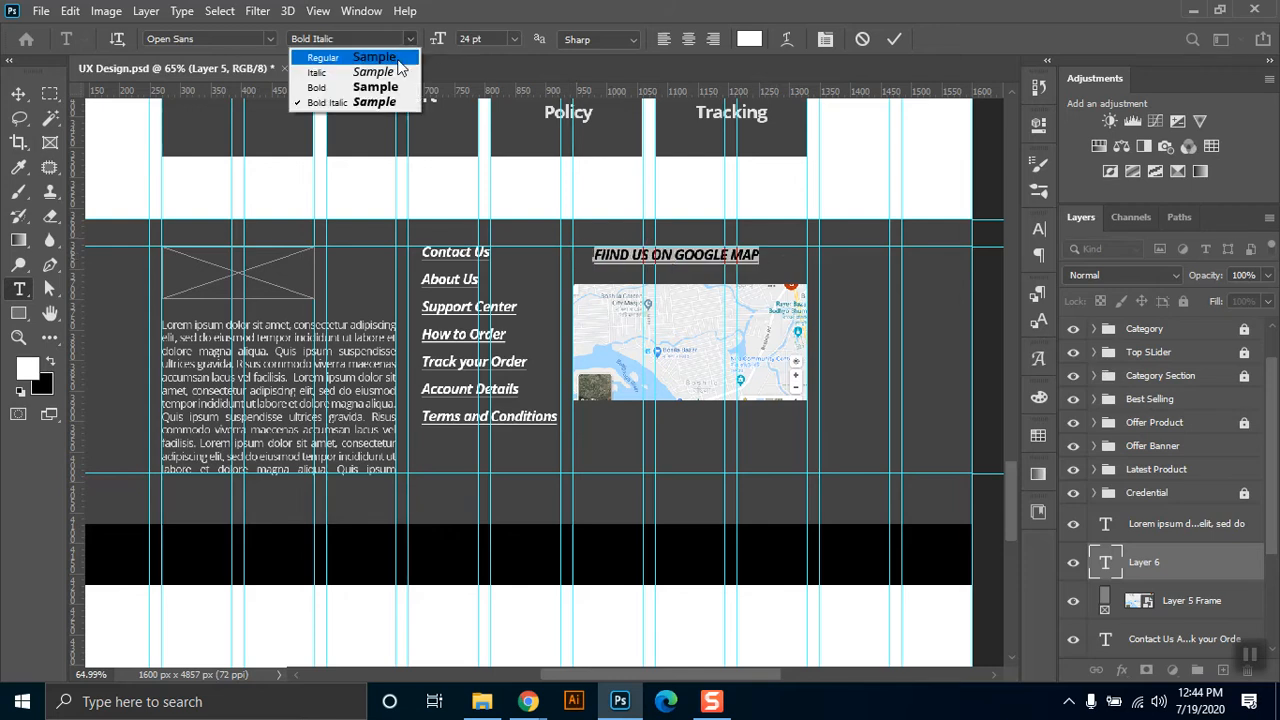
click(360, 88)
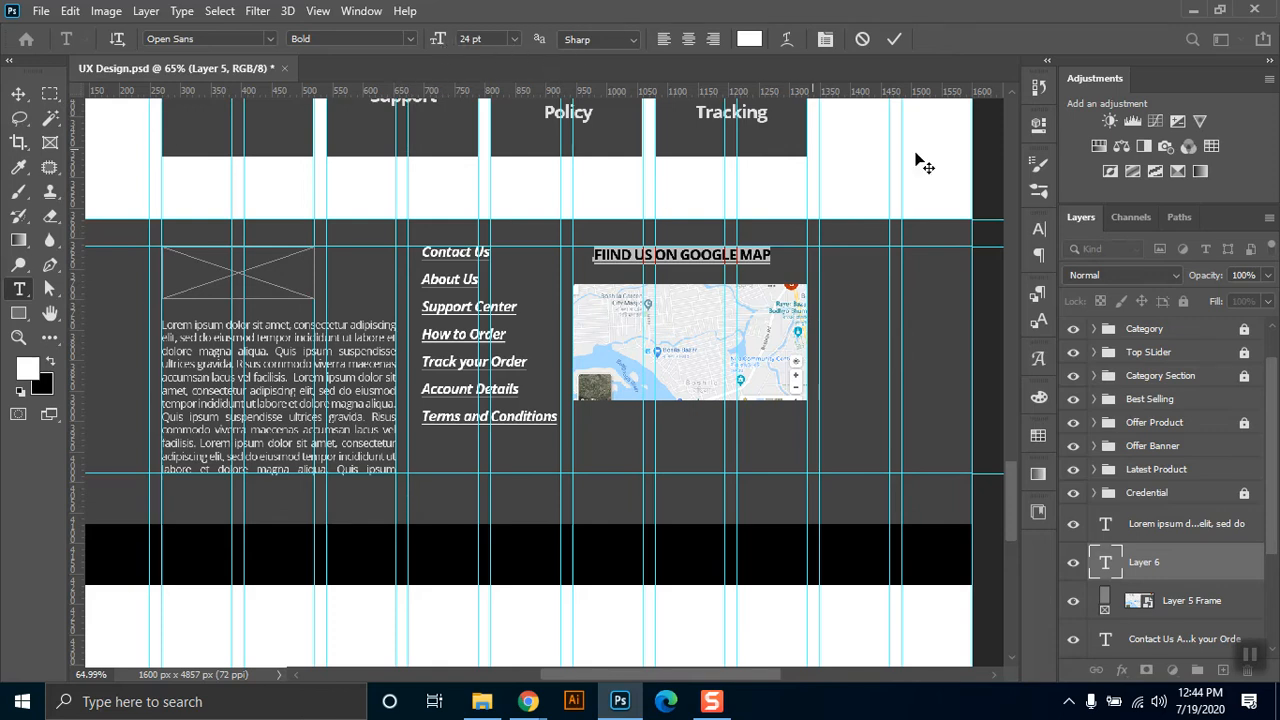
click(1038, 231)
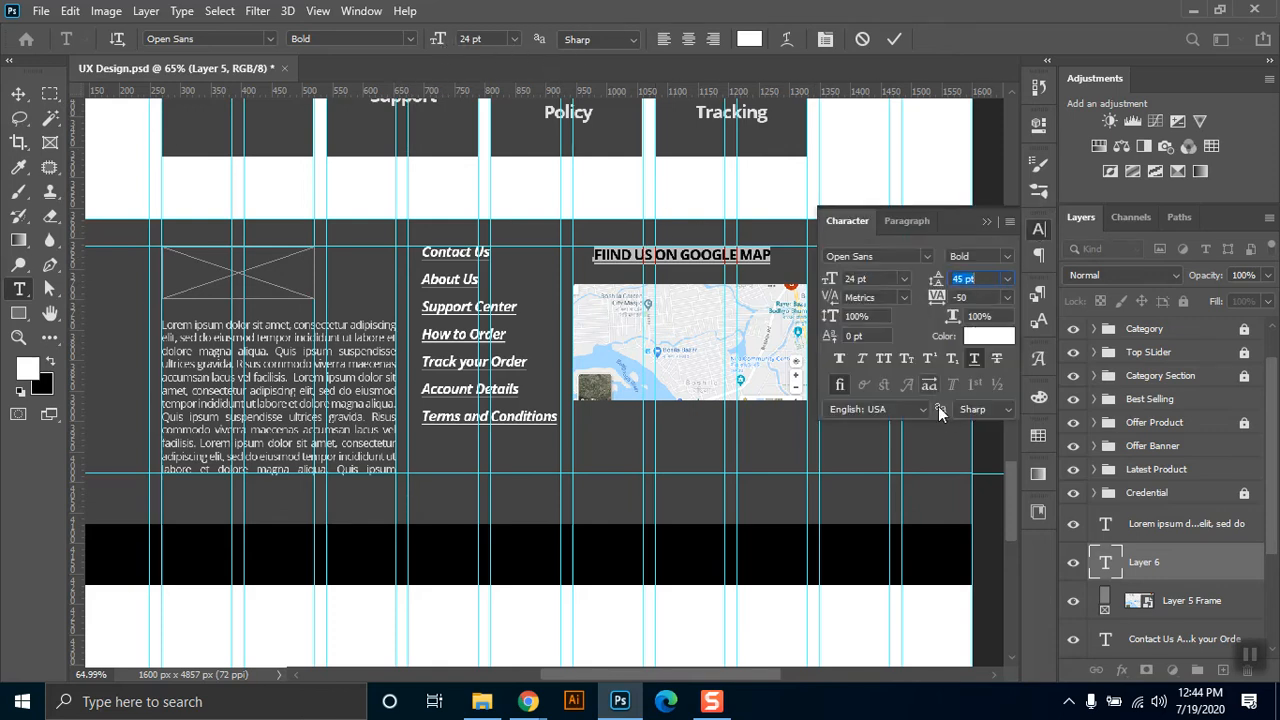
click(974, 359)
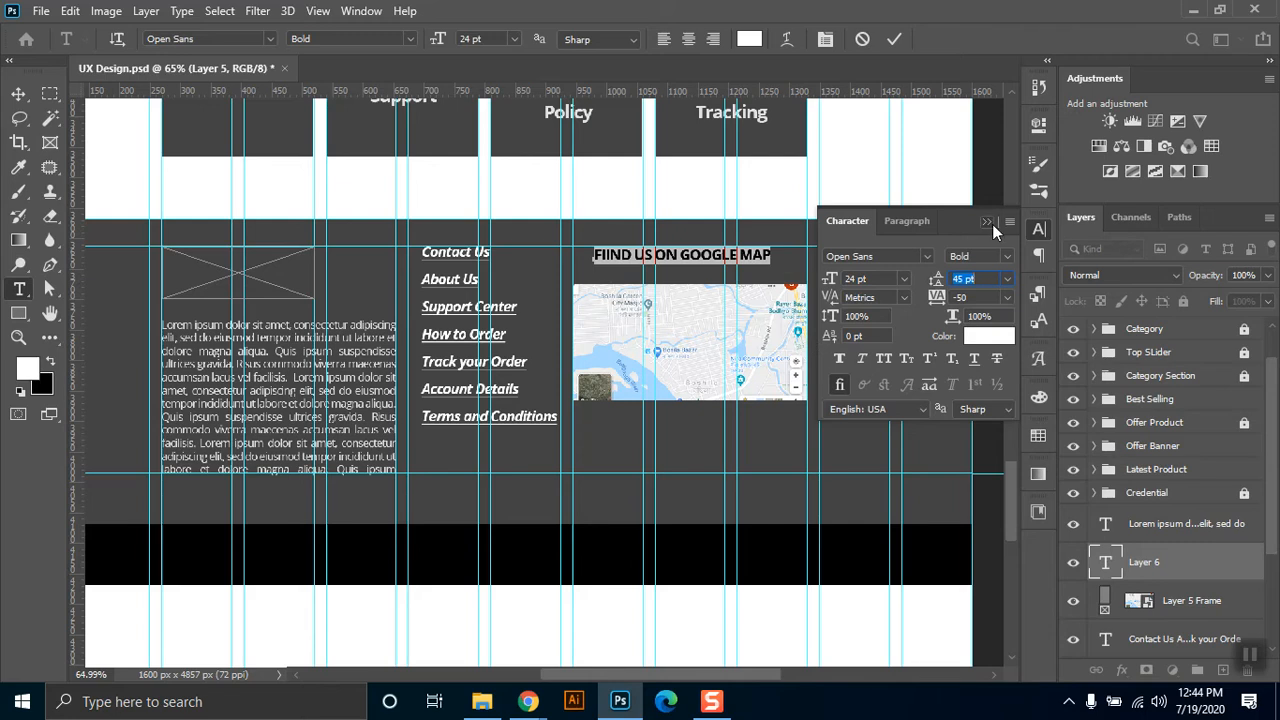
click(992, 224)
Move the map heading flush with the map's left edge and level with the first footer link.
click(18, 93)
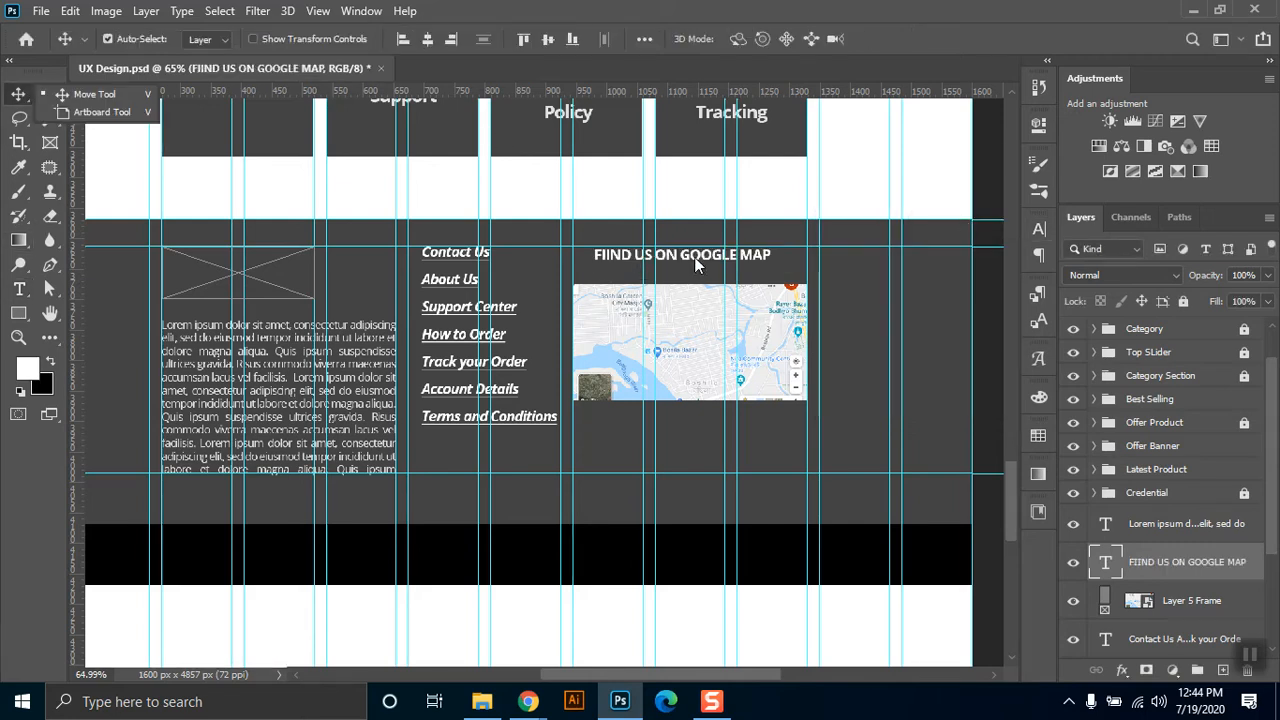
drag(697, 262, 672, 272)
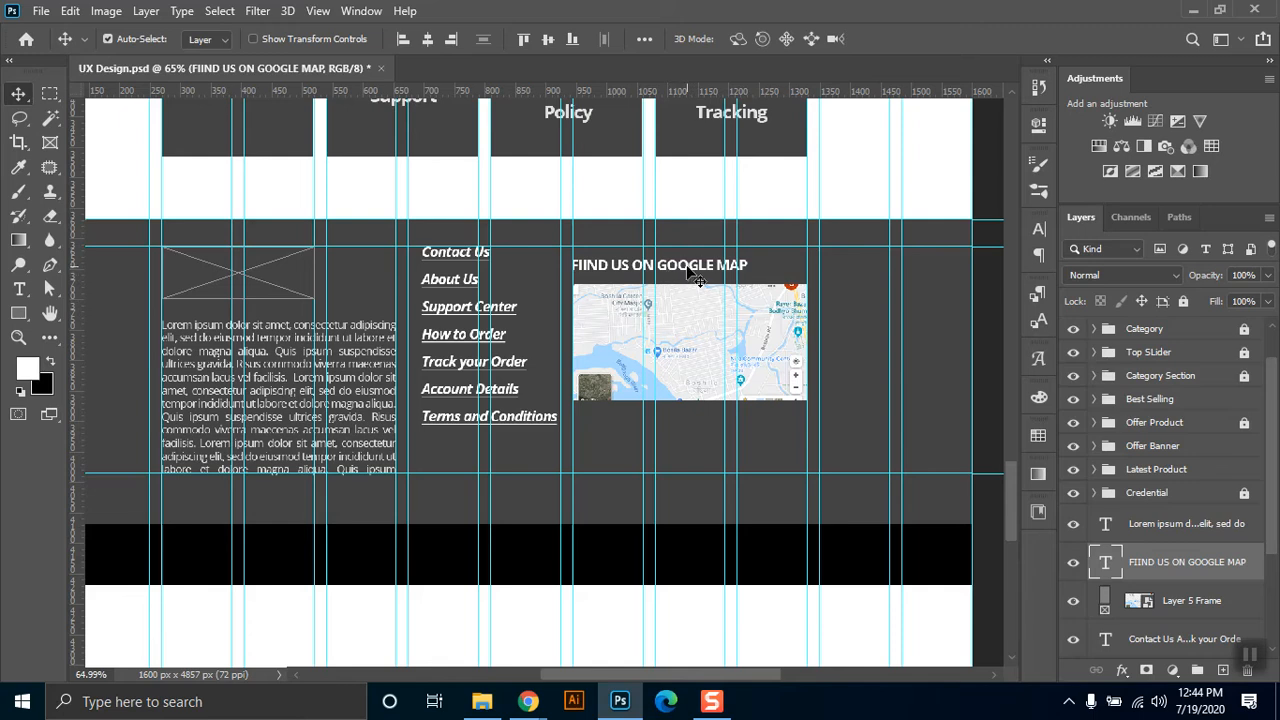
drag(688, 271, 684, 258)
Delete the framed map image below the map heading.
click(702, 356)
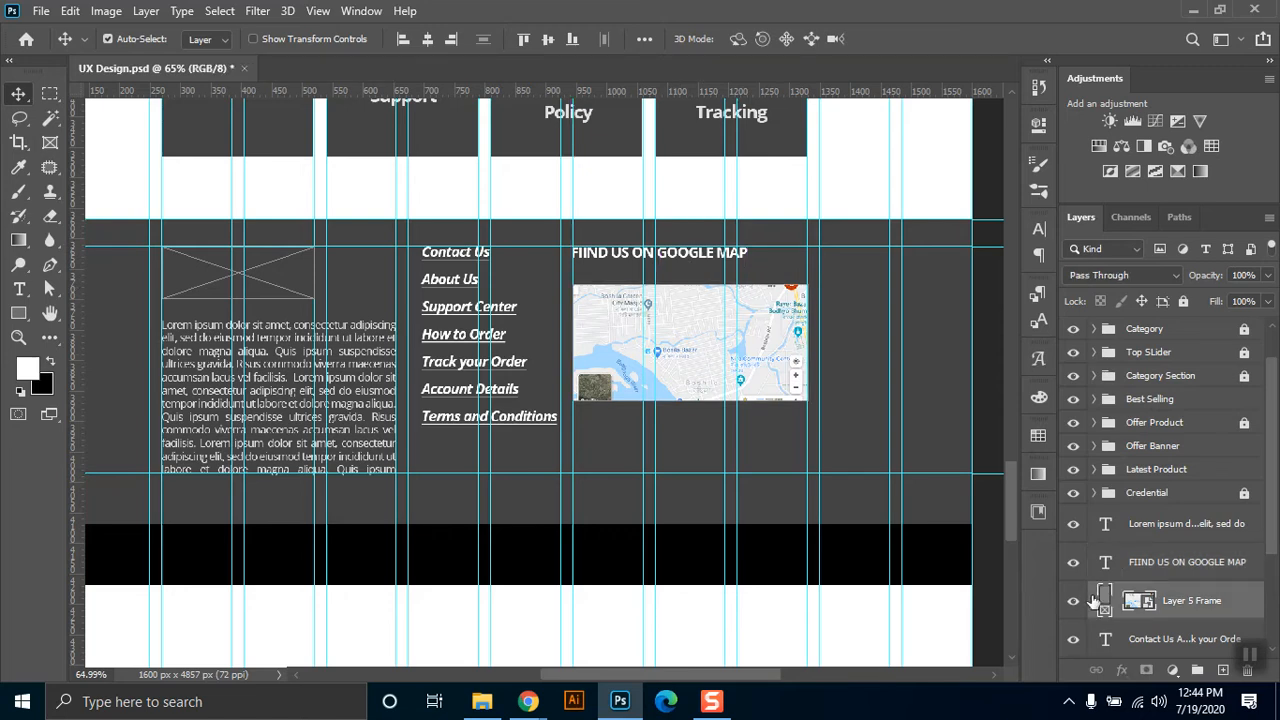
key(Delete)
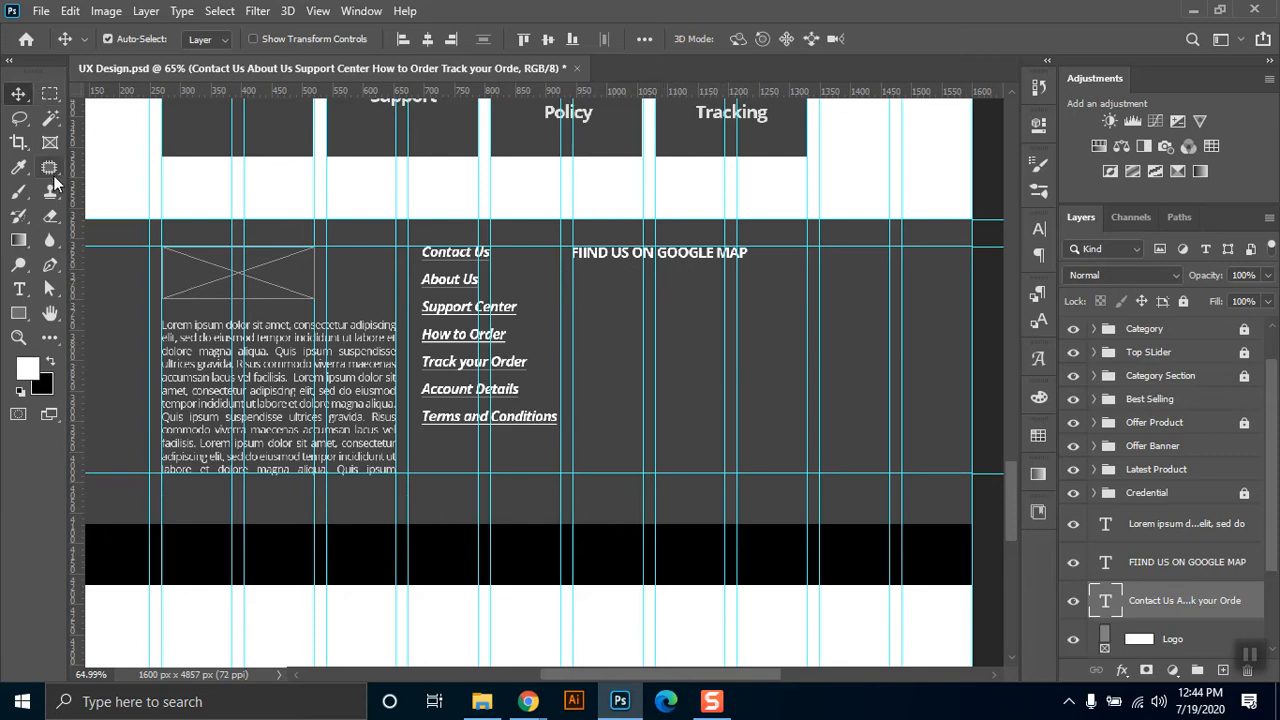
Draw a rectangular placeholder frame below the "FIIND US ON GOOGLE MAP" heading, spanning to the right edge of the content columns.
click(49, 142)
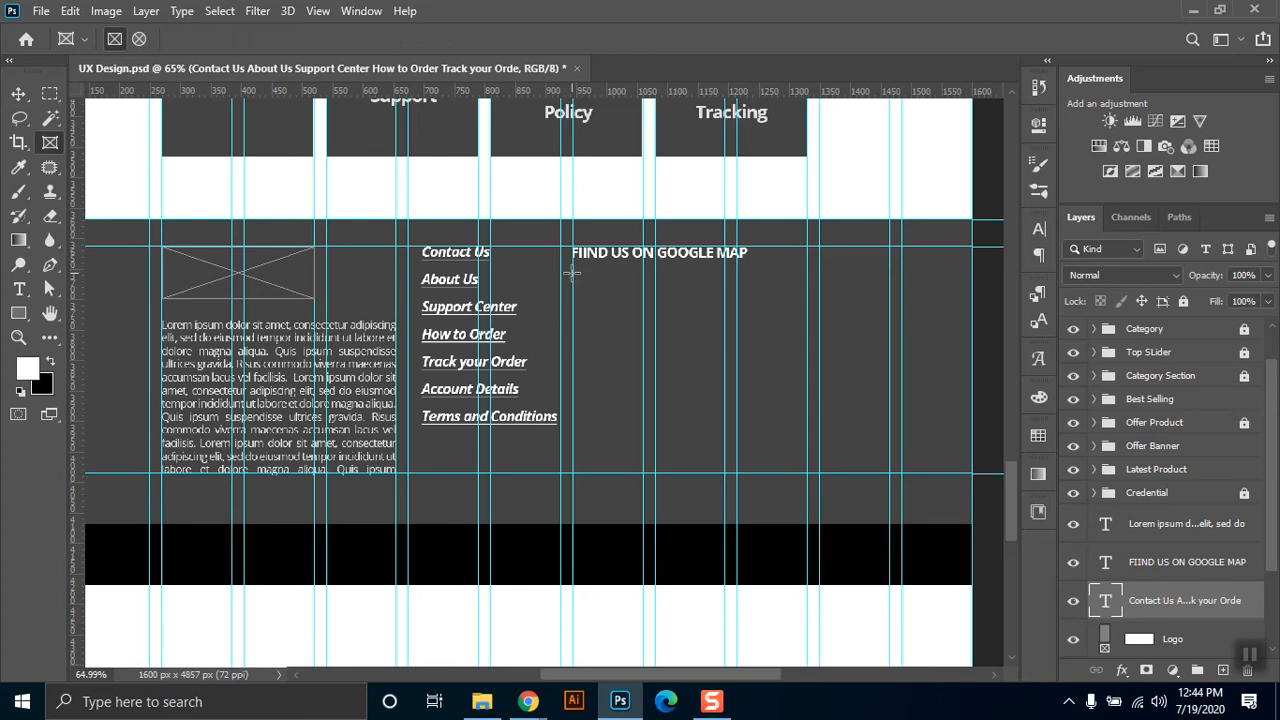
mouse_move(573, 273)
mouse_down()
mouse_move(594, 334)
mouse_move(697, 383)
mouse_move(815, 392)
mouse_move(808, 400)
mouse_up()
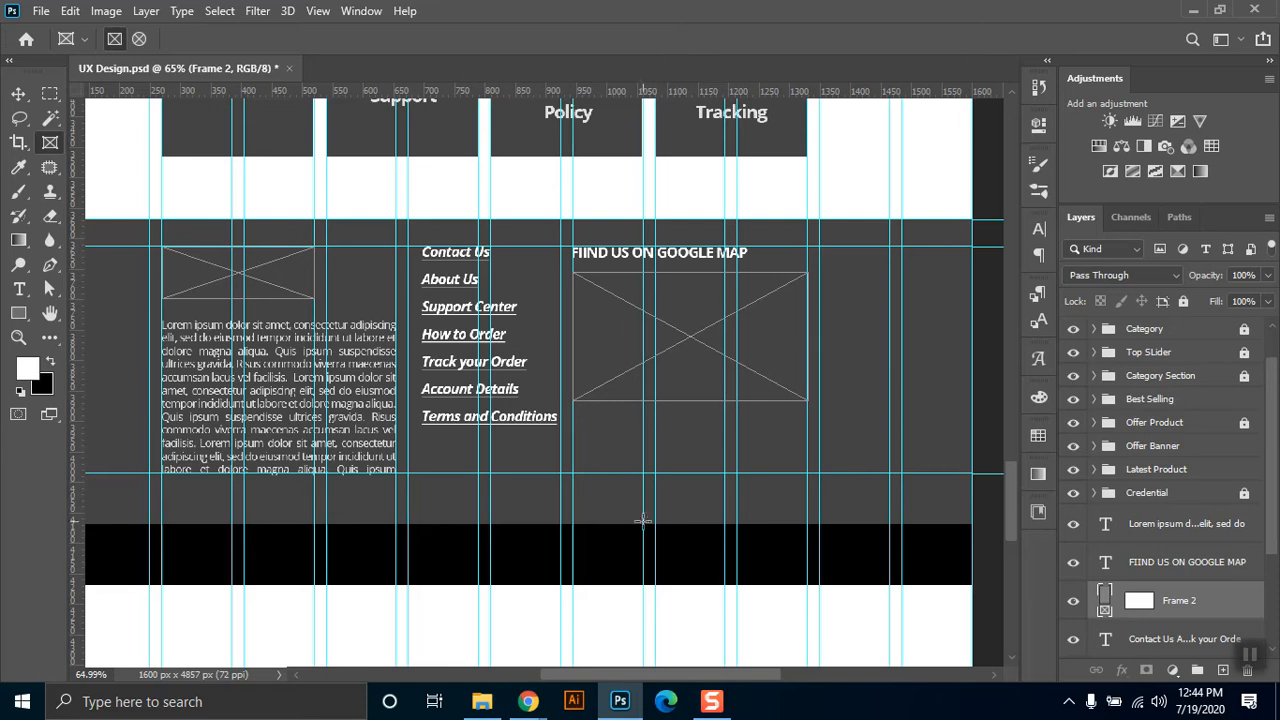
Switch to Google Maps in Chrome, shrink the window, copy a 551x341 screenshot of the map area and maximize the window again.
mouse_move(527, 701)
click(435, 625)
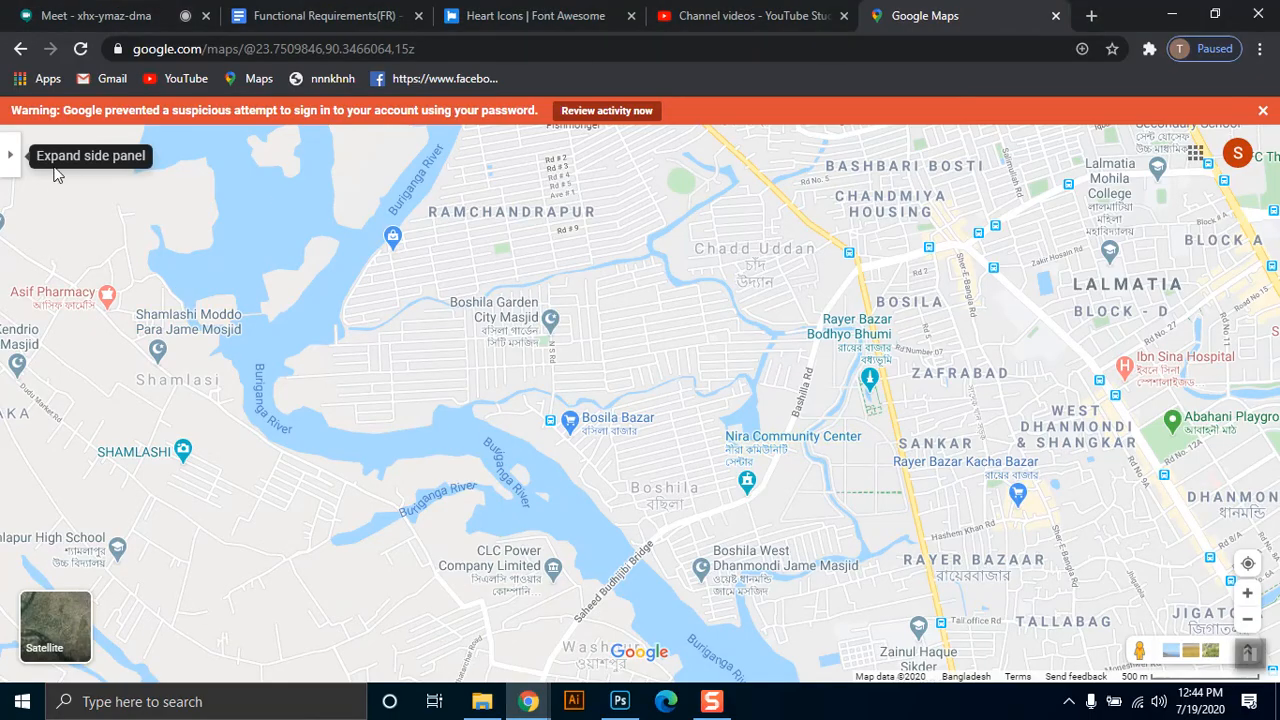
click(1214, 16)
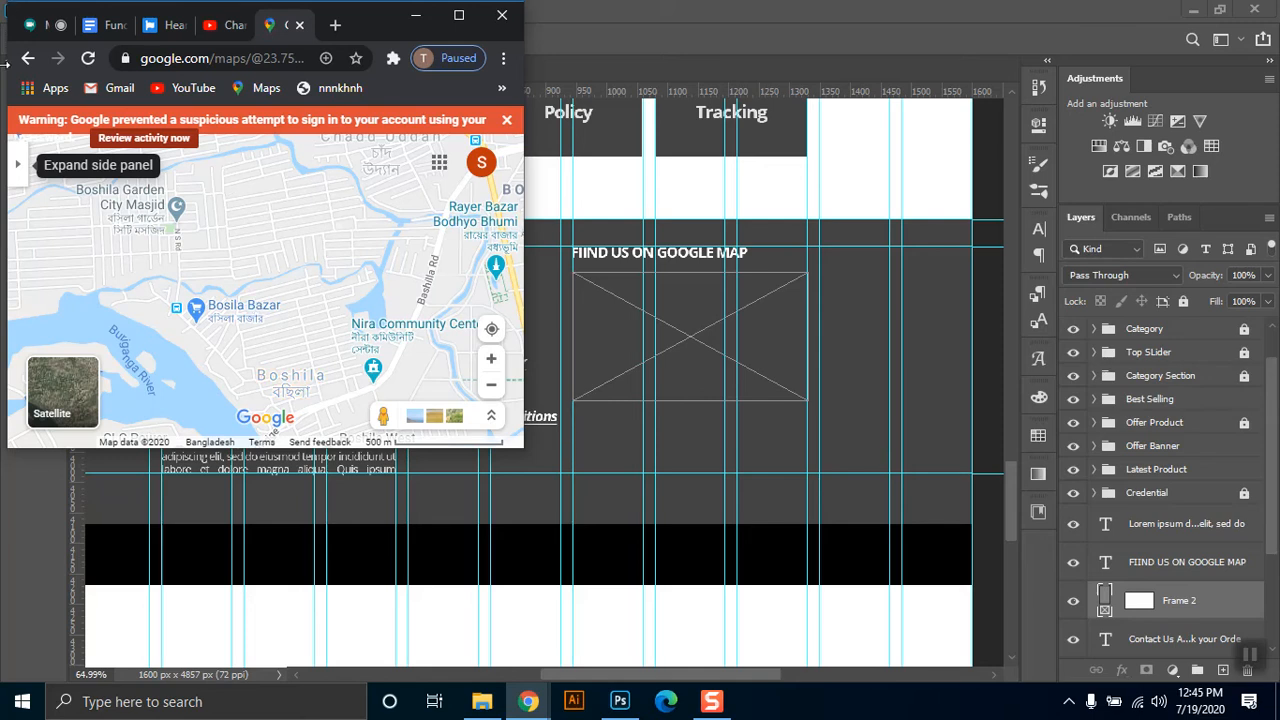
click(1068, 704)
right_click(1112, 632)
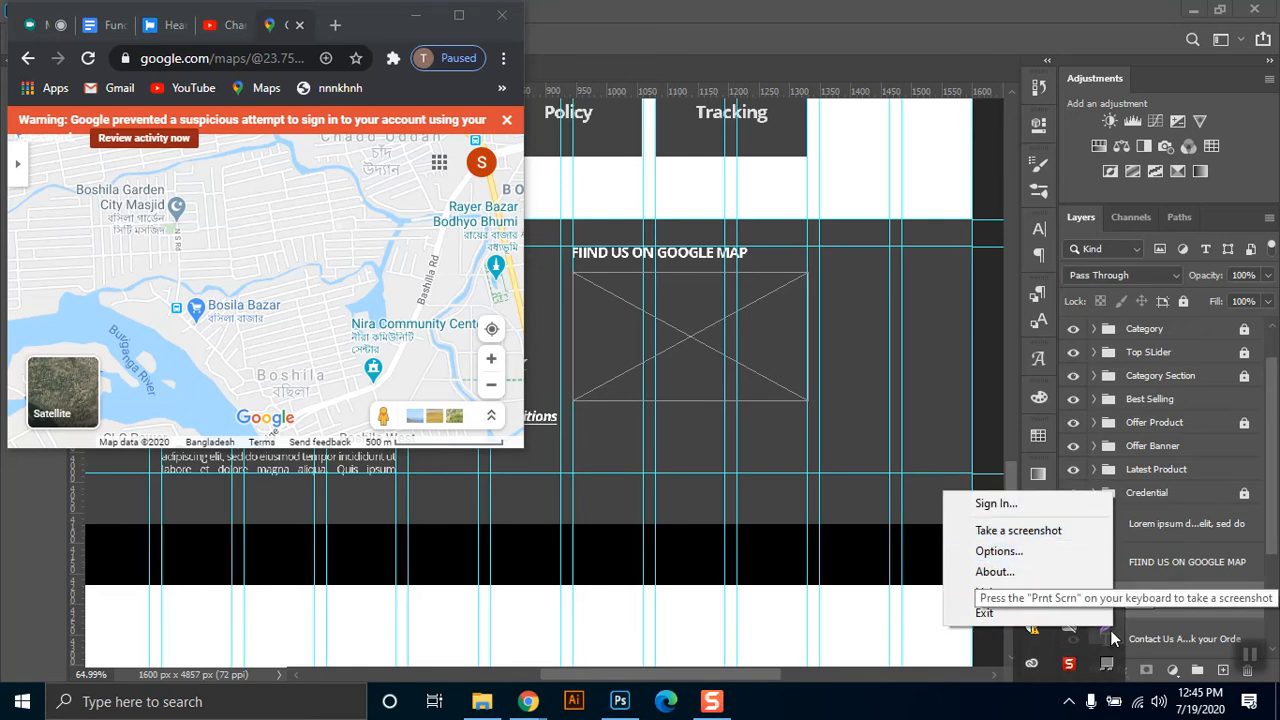
click(1028, 533)
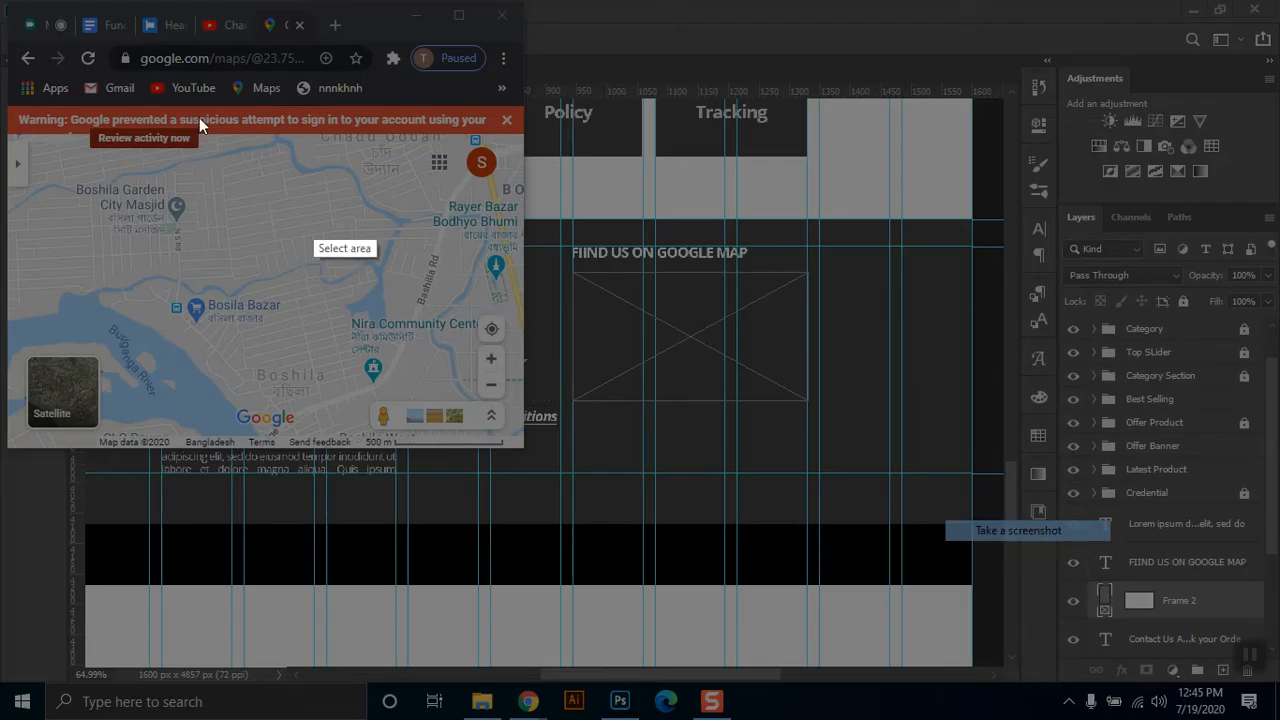
drag(8, 131, 522, 450)
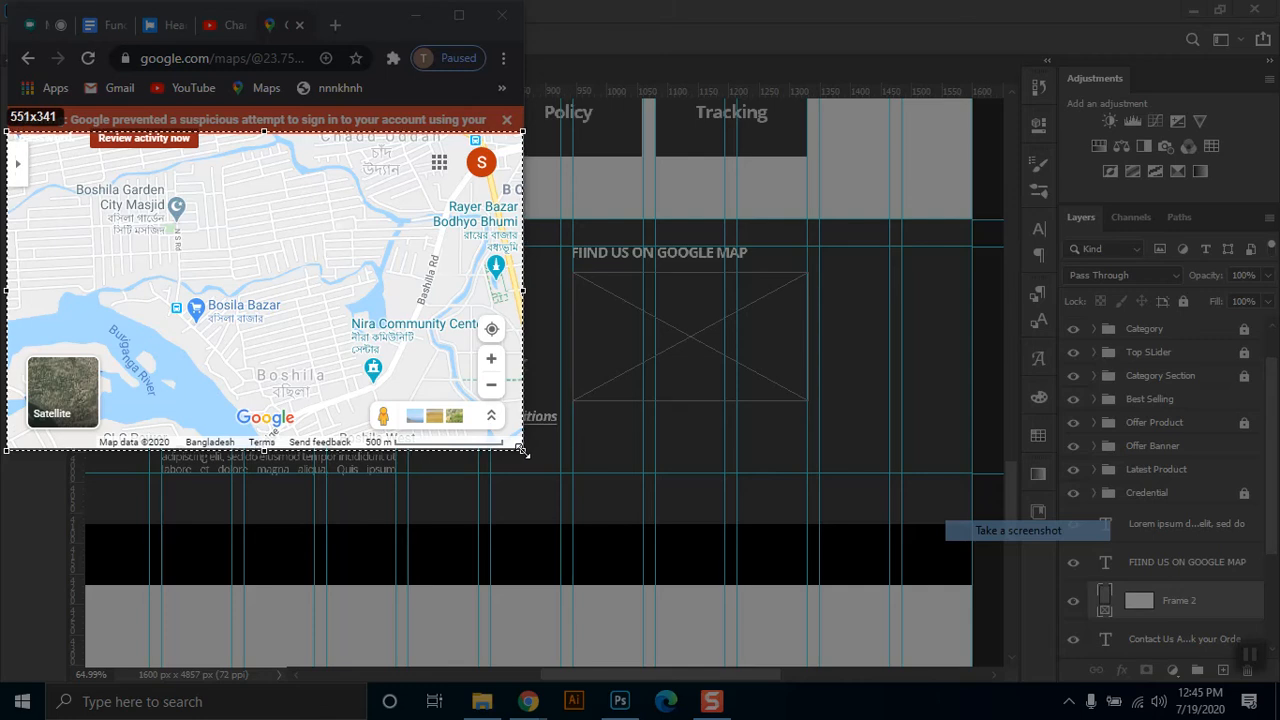
drag(522, 450, 522, 450)
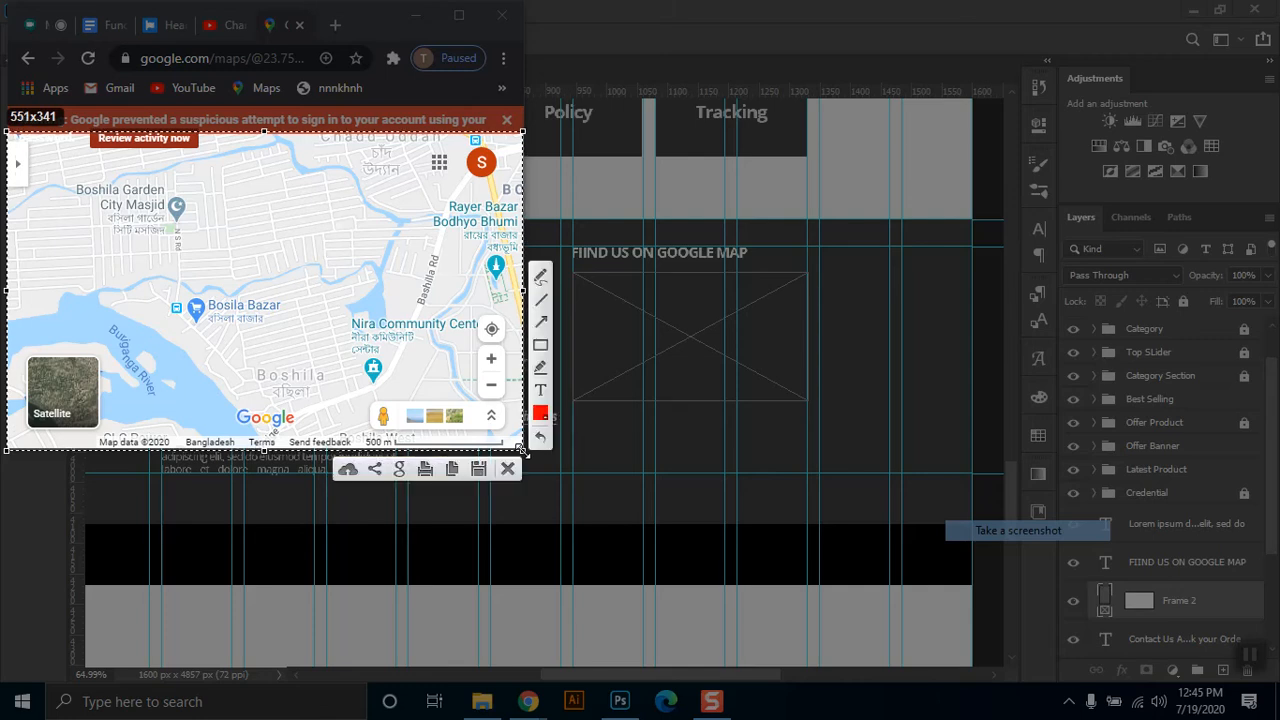
click(451, 470)
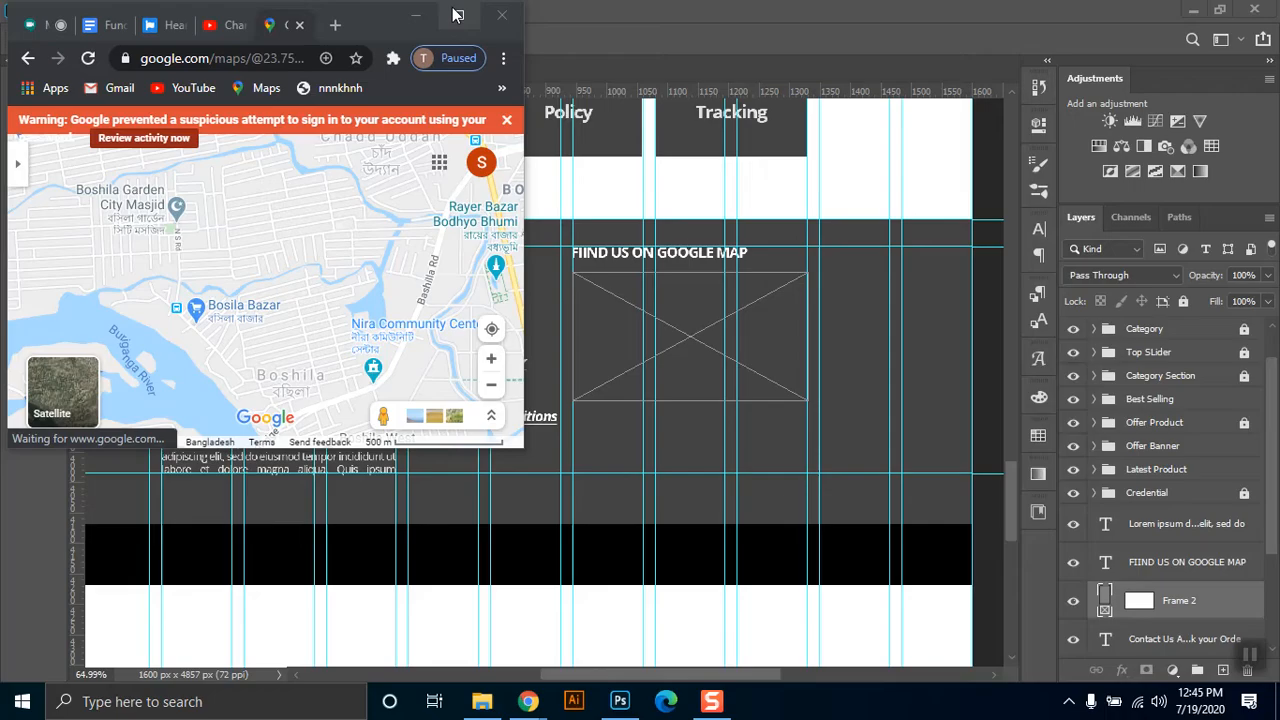
click(459, 15)
Return to Photoshop, paste the map screenshot into the new frame and scale it to about 72% around its center.
click(620, 701)
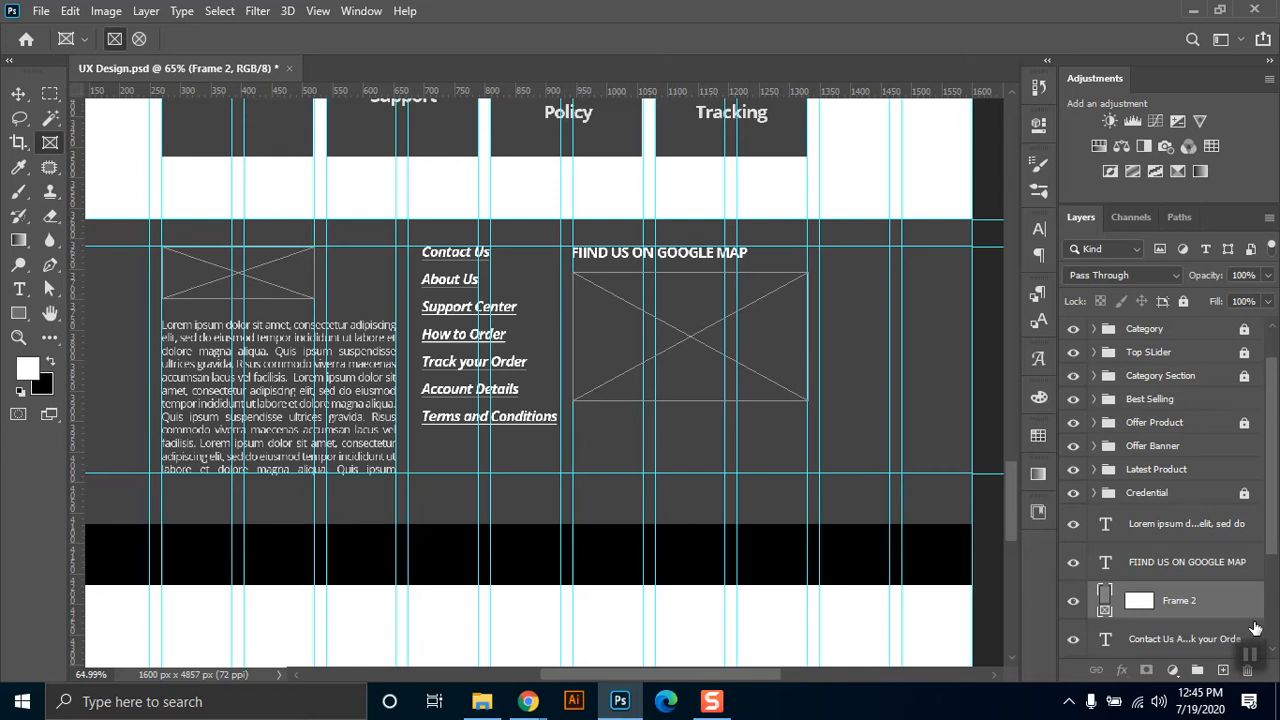
key(ctrl+v)
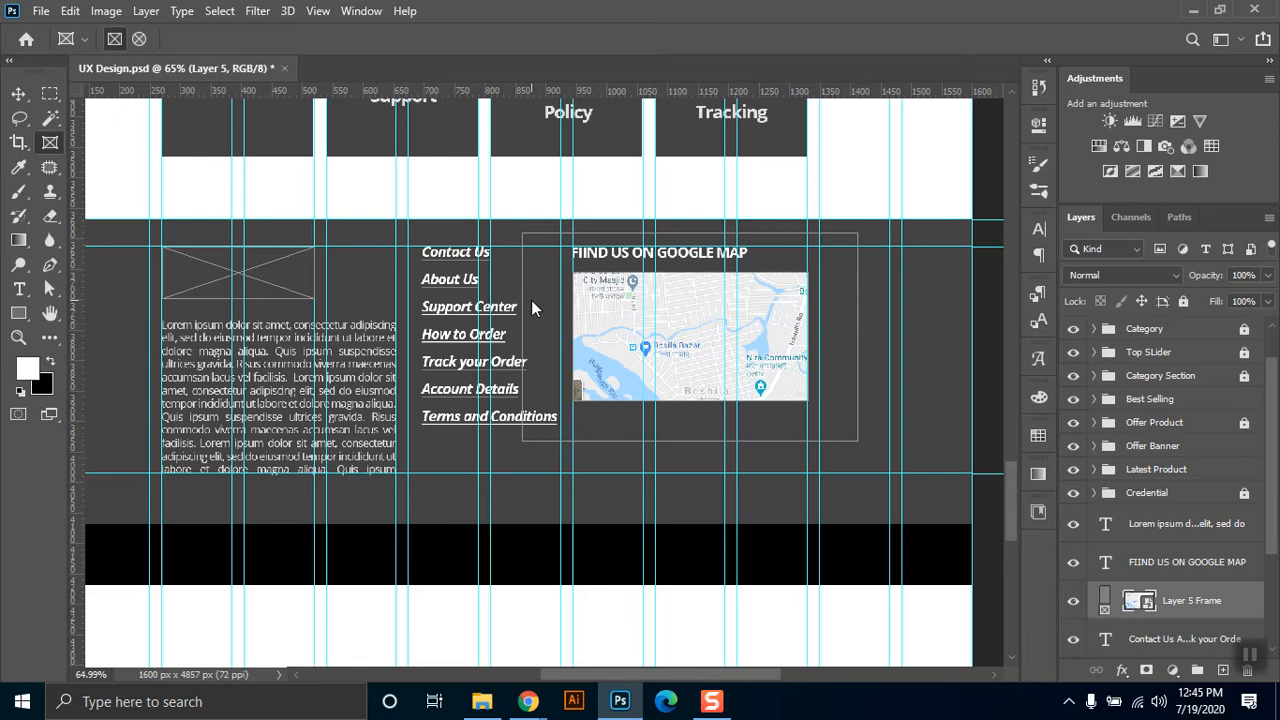
key(ctrl+t)
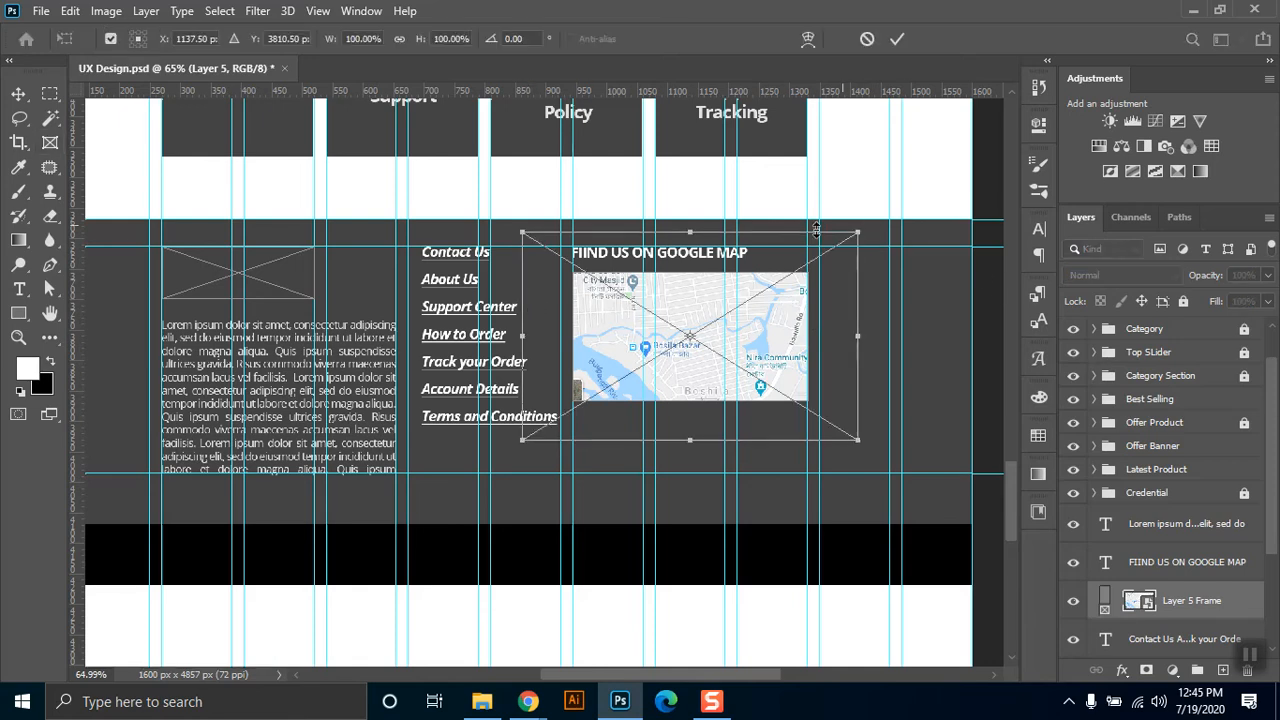
drag(859, 234, 819, 268)
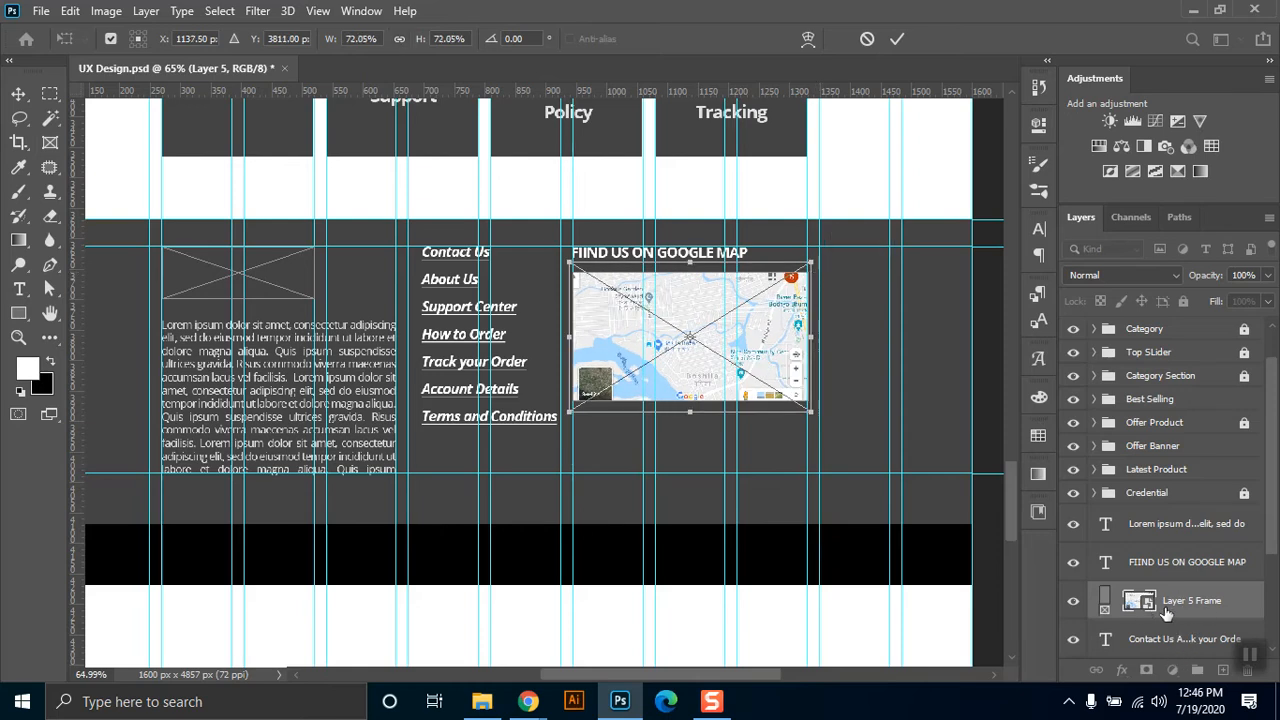
key(Return)
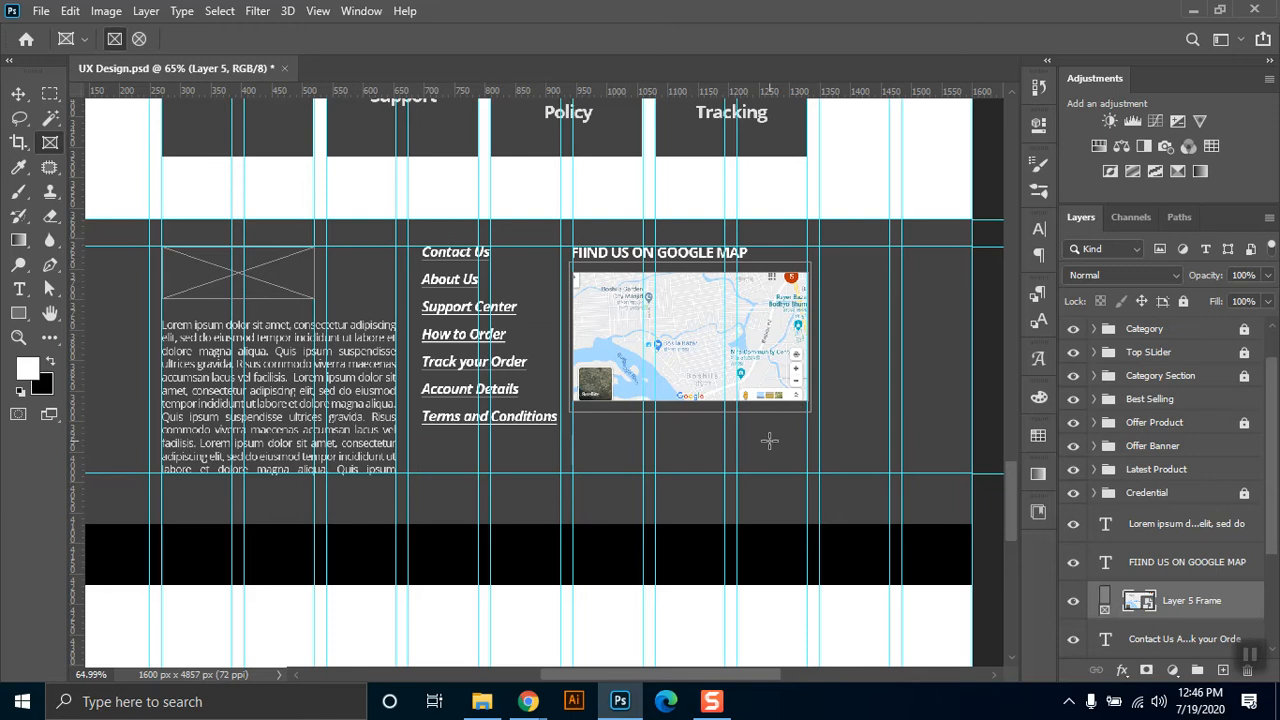
Review the footer layout against the rest of the page and leave no layer selected.
click(18, 93)
click(677, 240)
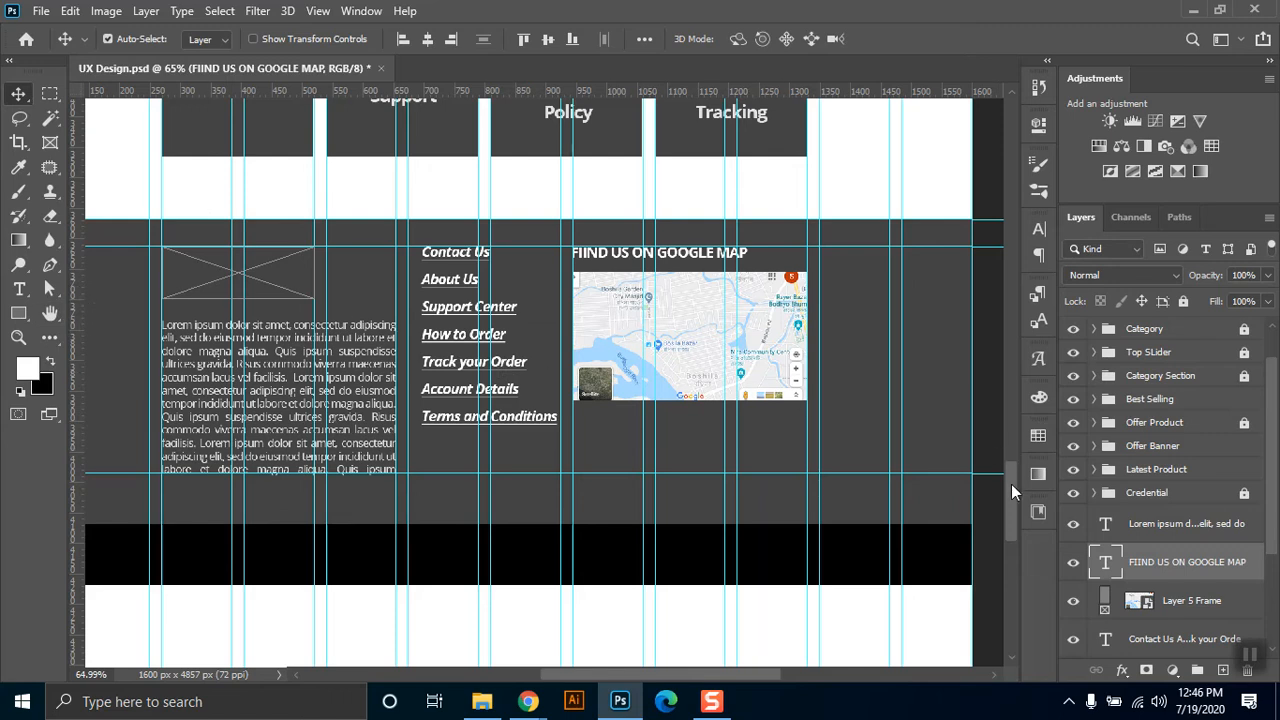
key(ctrl)
key(ctrl+minus)
key(ctrl+minus)
key(ctrl+minus)
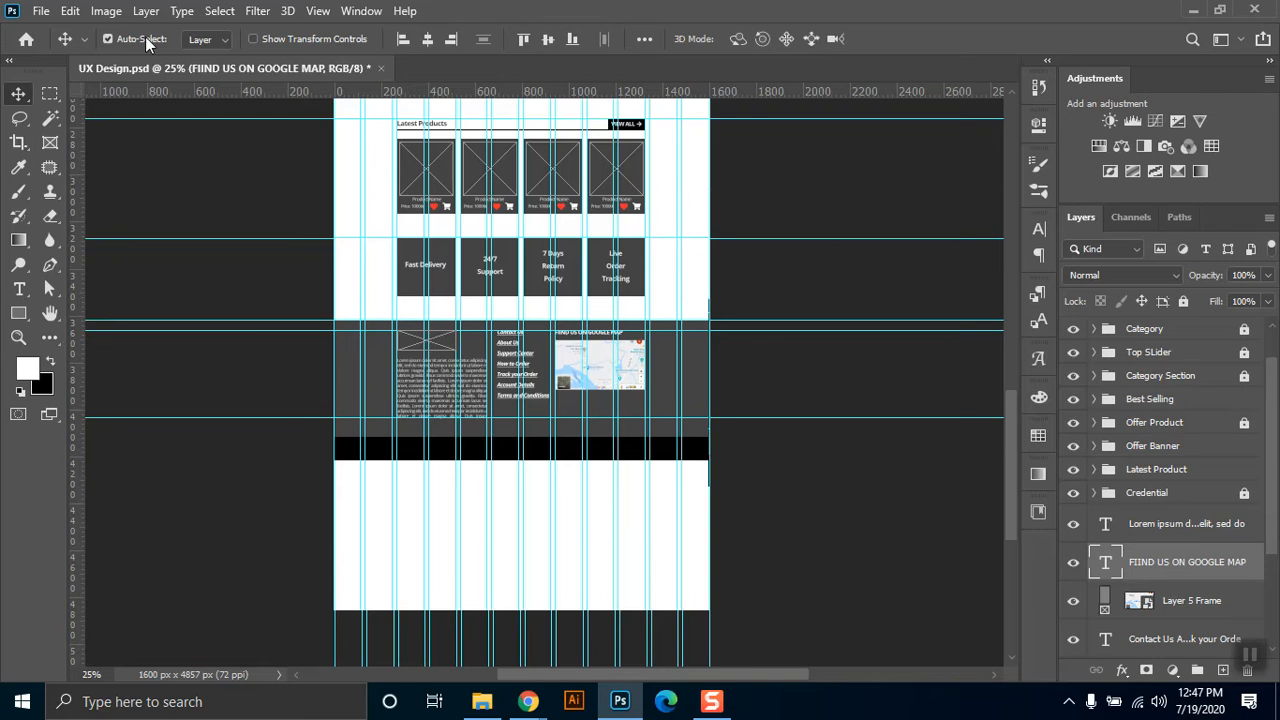
click(880, 473)
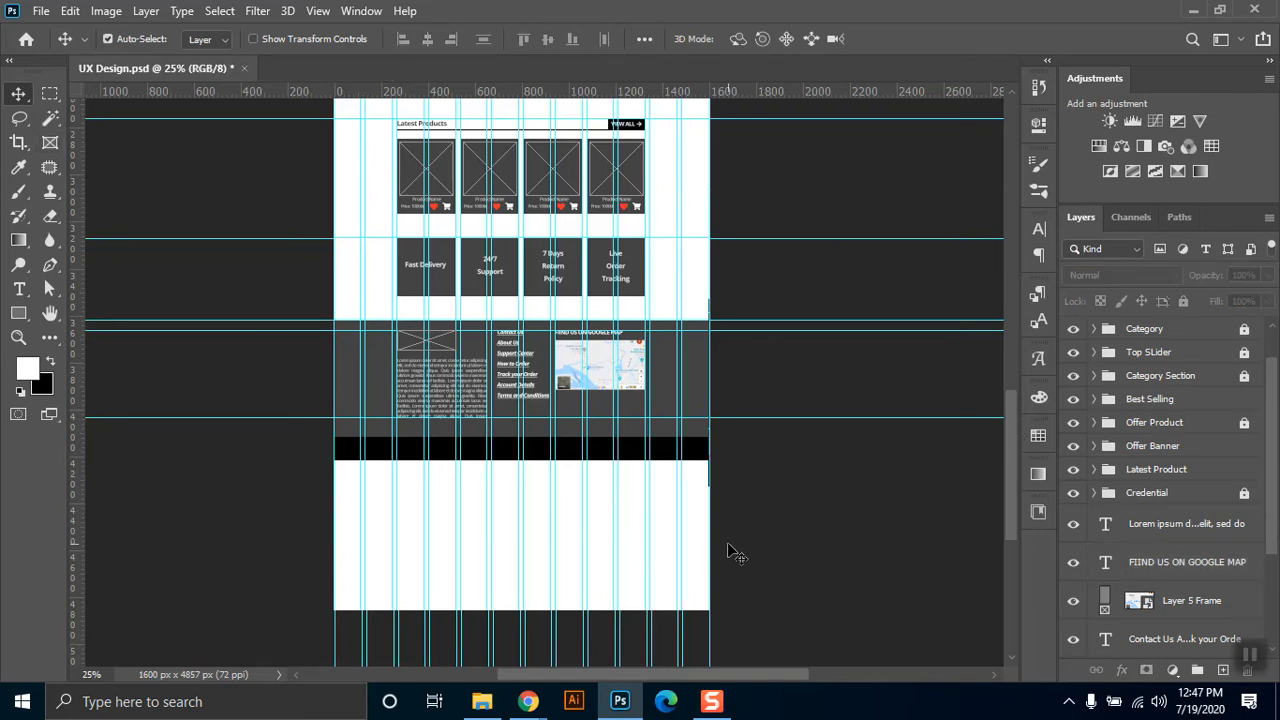
scroll(605, 437, up, 4)
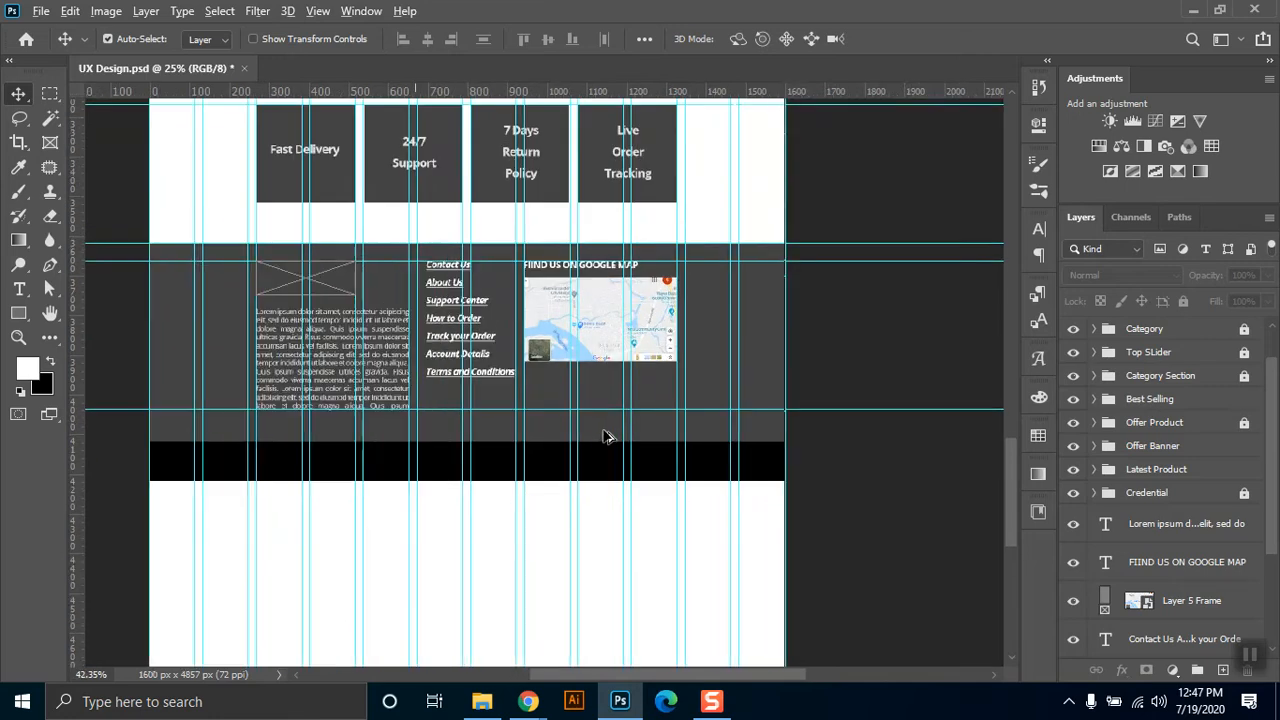
scroll(605, 437, up, 2)
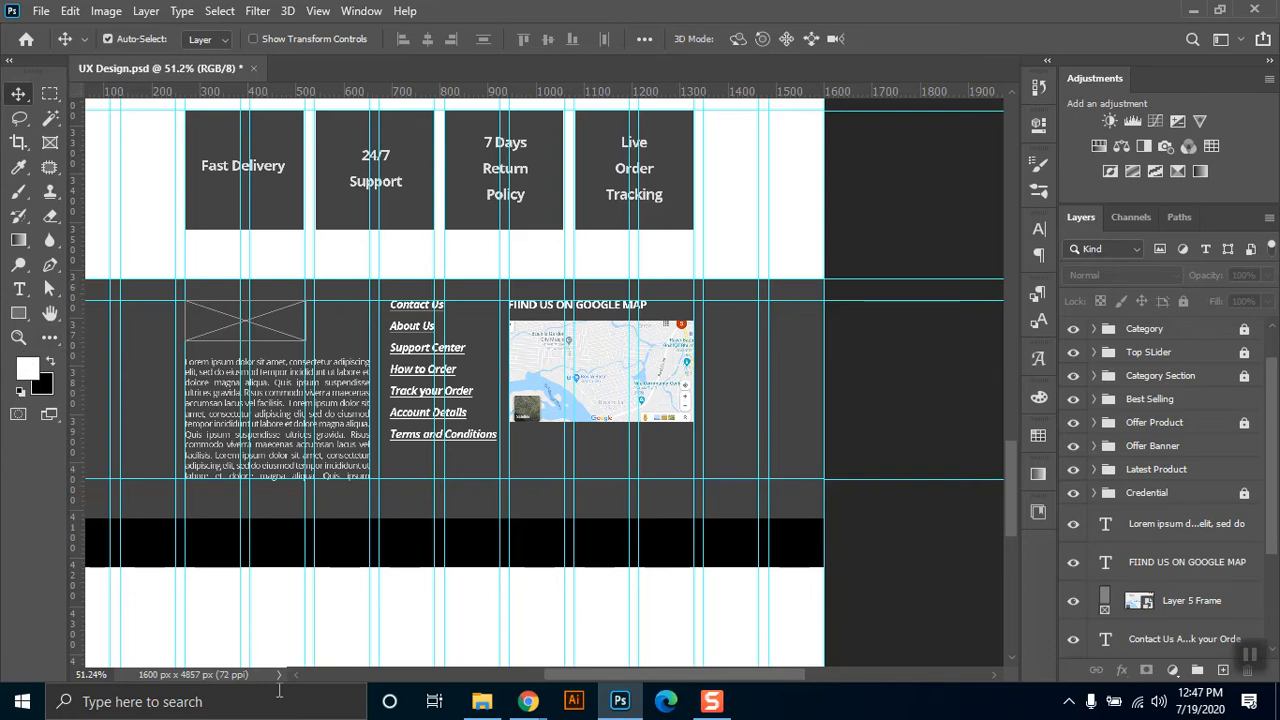
mouse_move(528, 701)
click(422, 650)
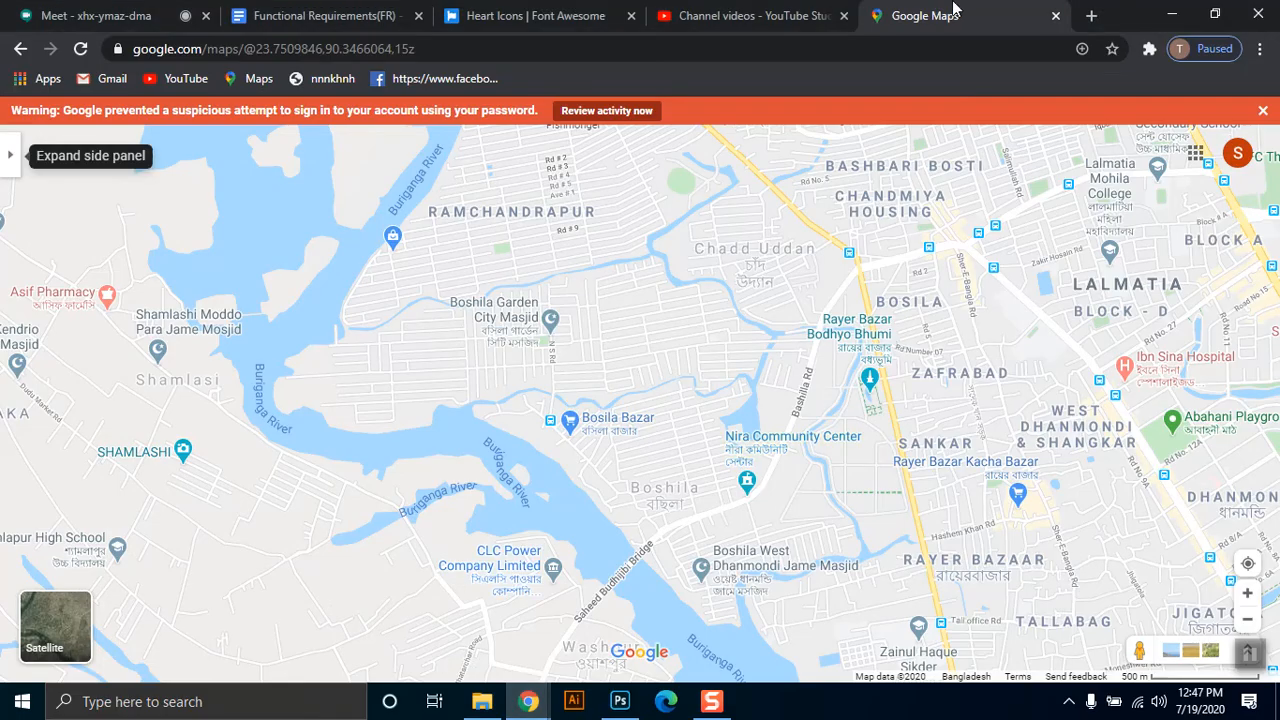
click(1091, 15)
click(977, 49)
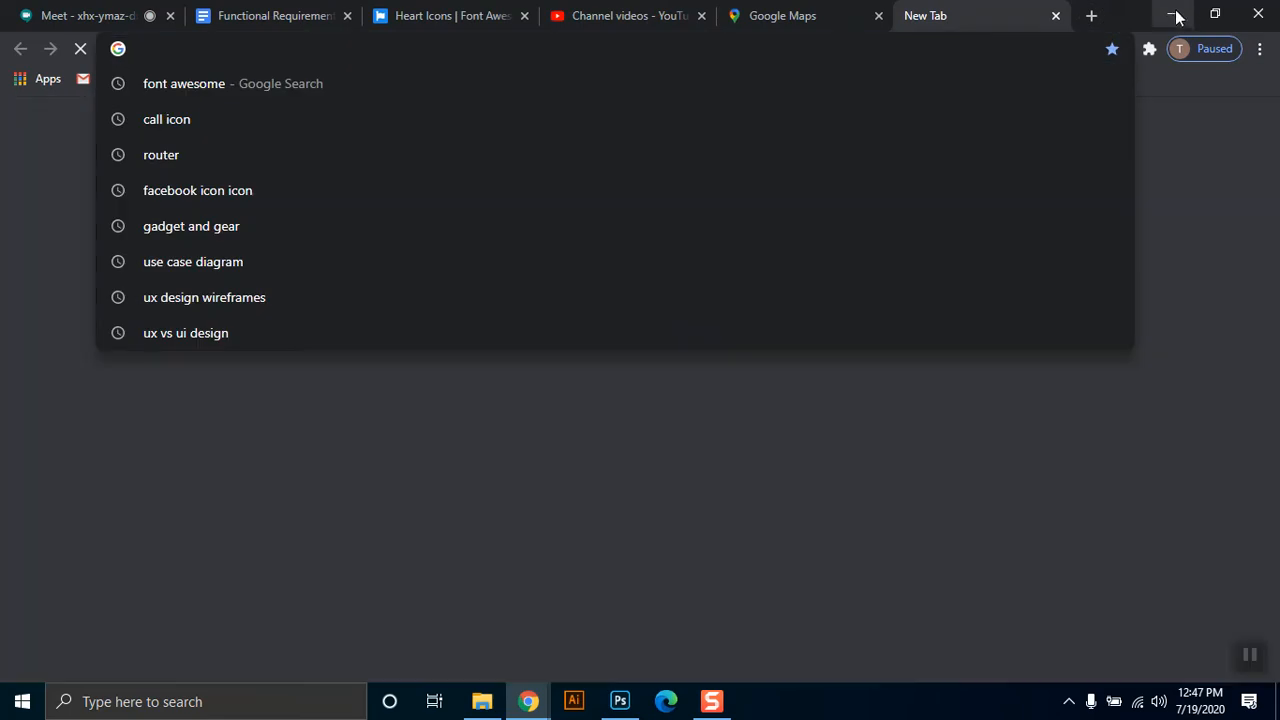
click(1175, 15)
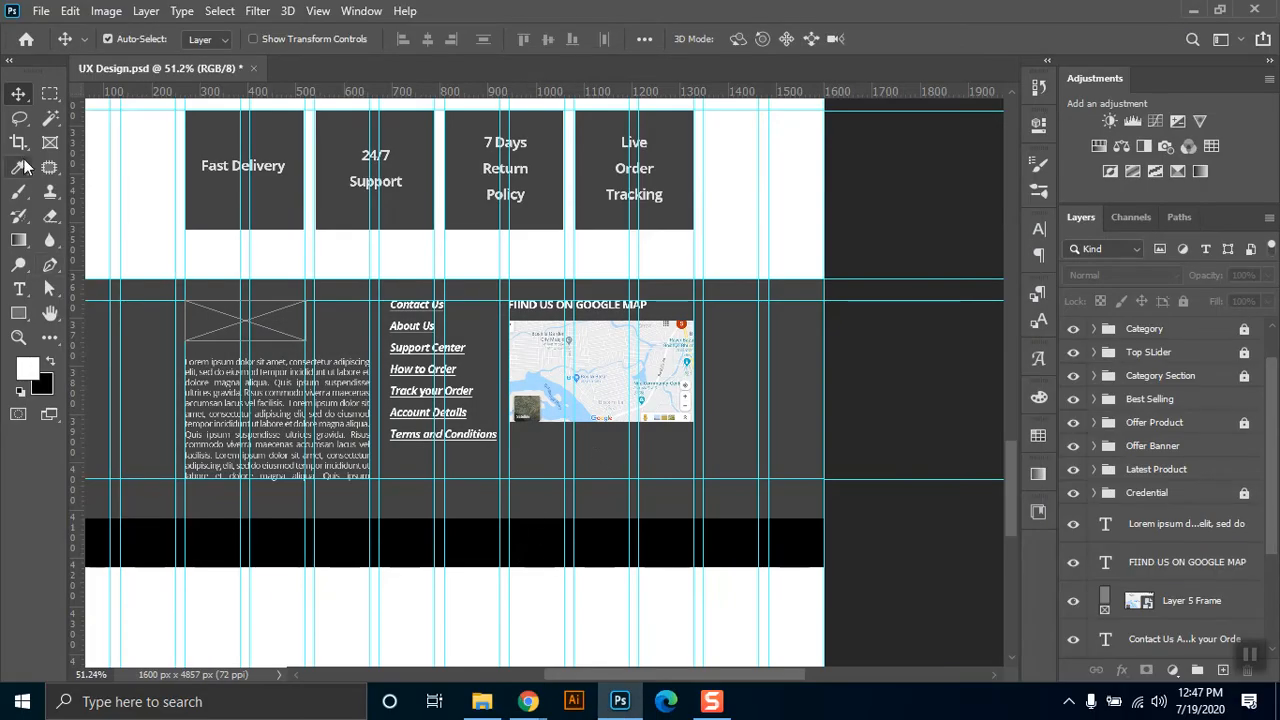
Draw a square placeholder frame below the map and duplicate it twice to form an even row of three across the map's width.
click(50, 142)
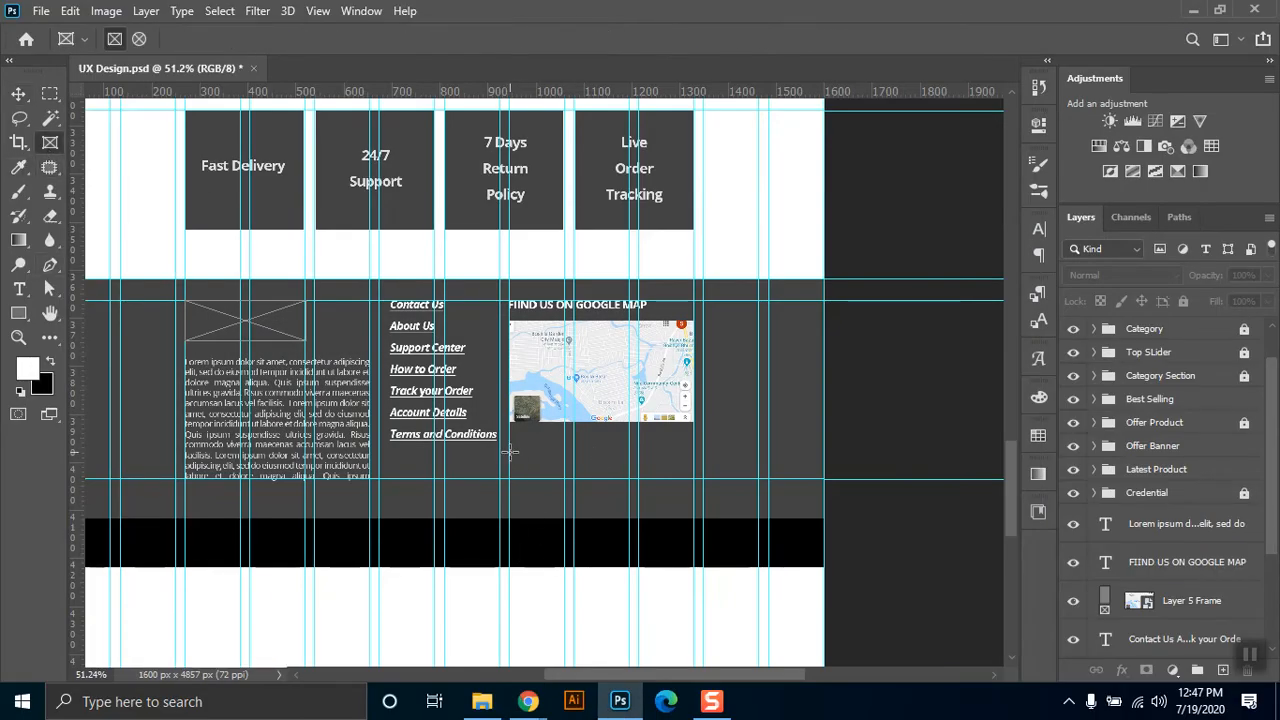
drag(508, 451, 568, 513)
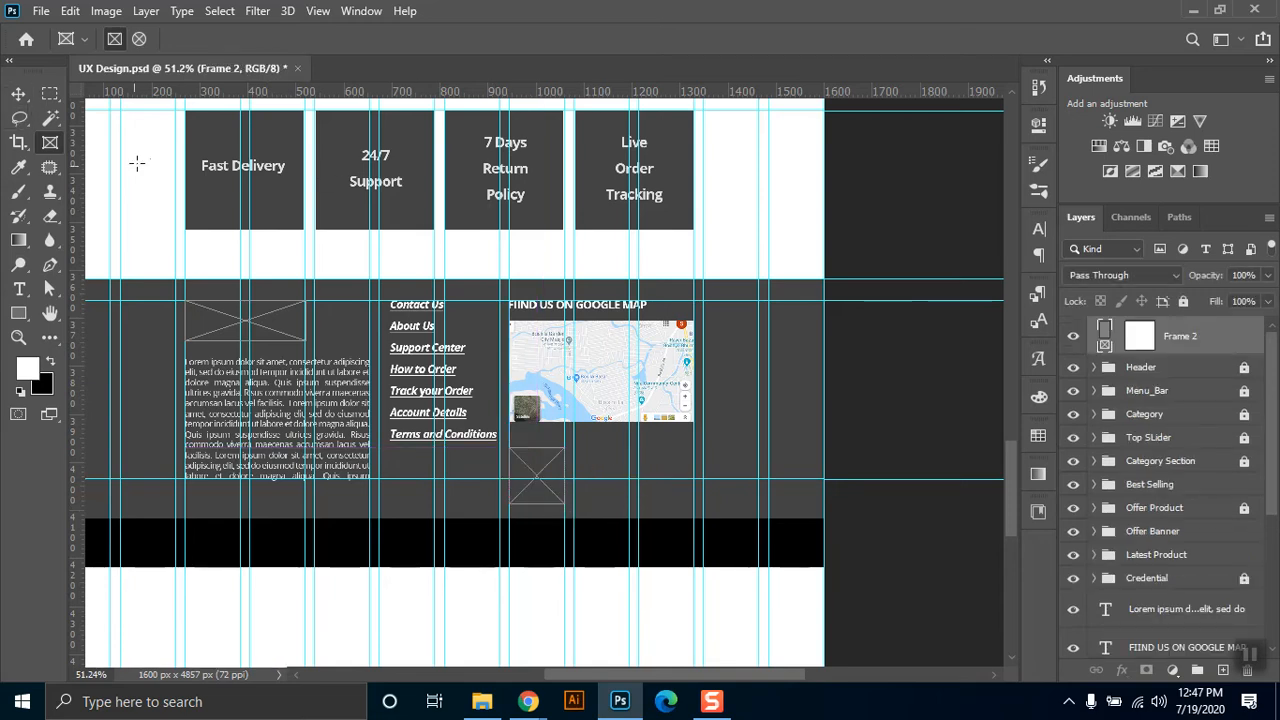
click(18, 93)
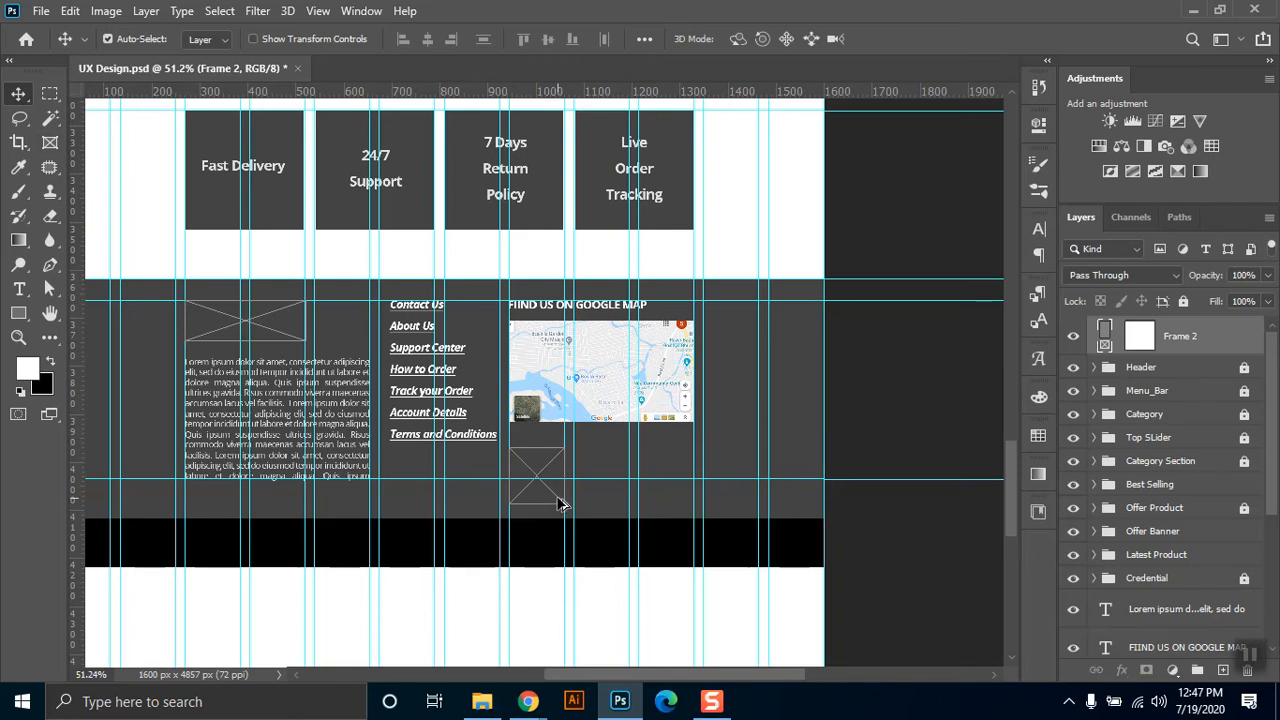
drag(558, 505, 680, 497)
key(ctrl+z)
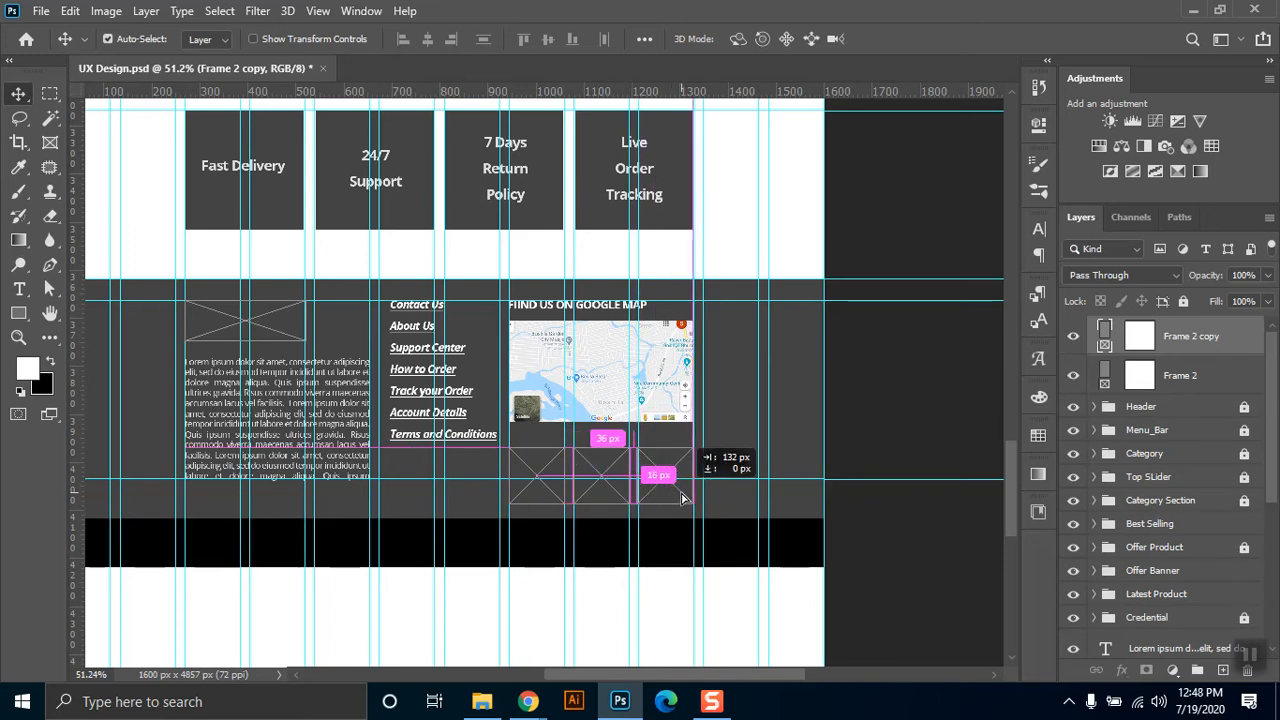
drag(682, 497, 682, 497)
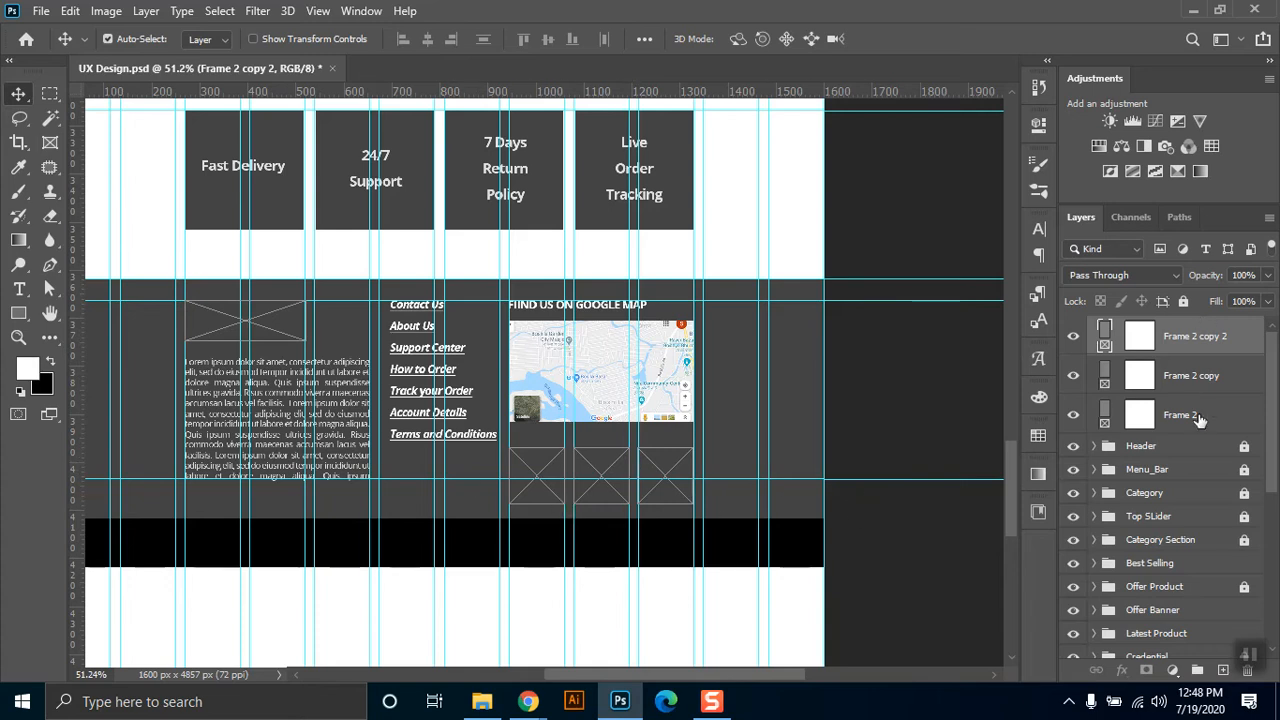
Select all three square placeholder frames and move them straight down 11 px.
shift+click(1199, 418)
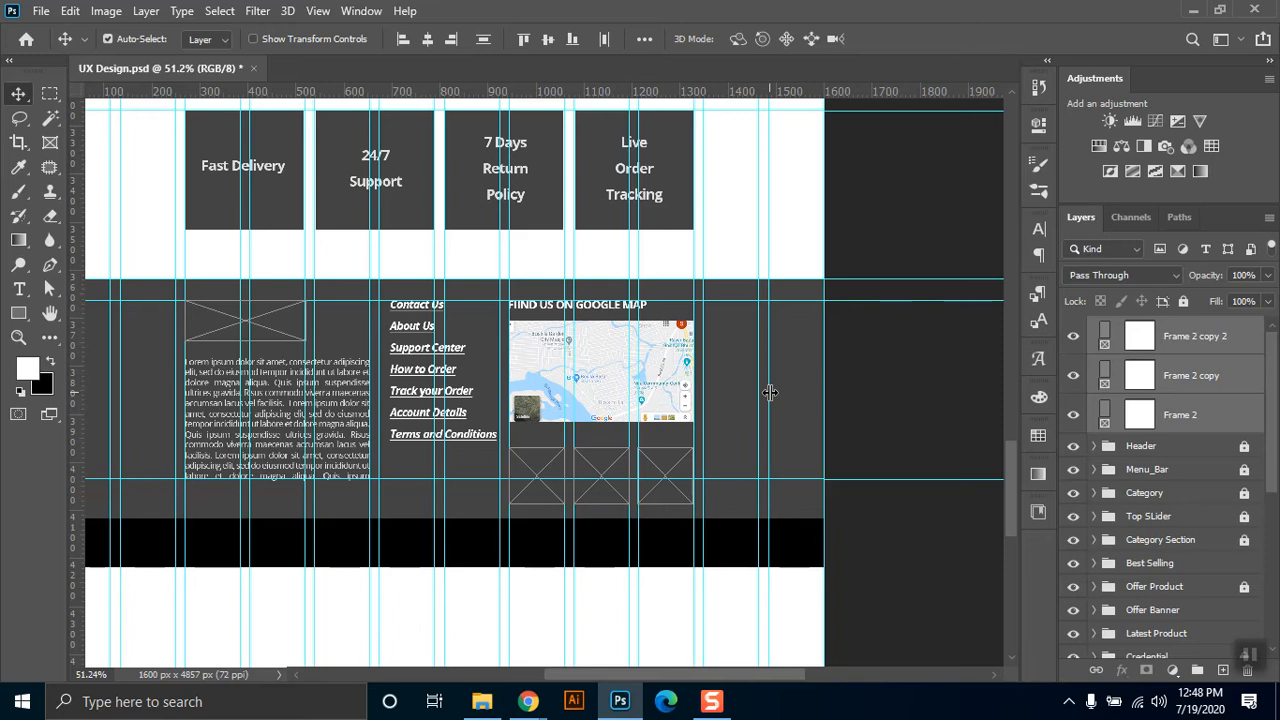
drag(613, 490, 617, 497)
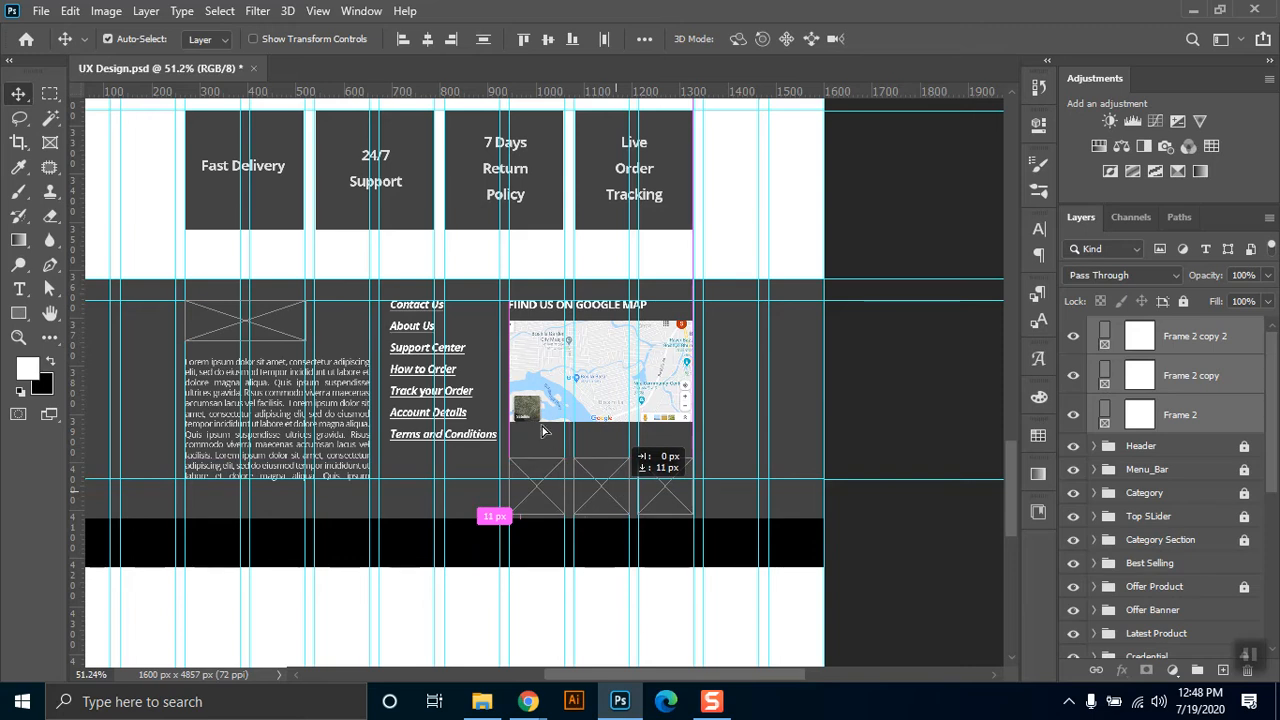
drag(543, 430, 543, 430)
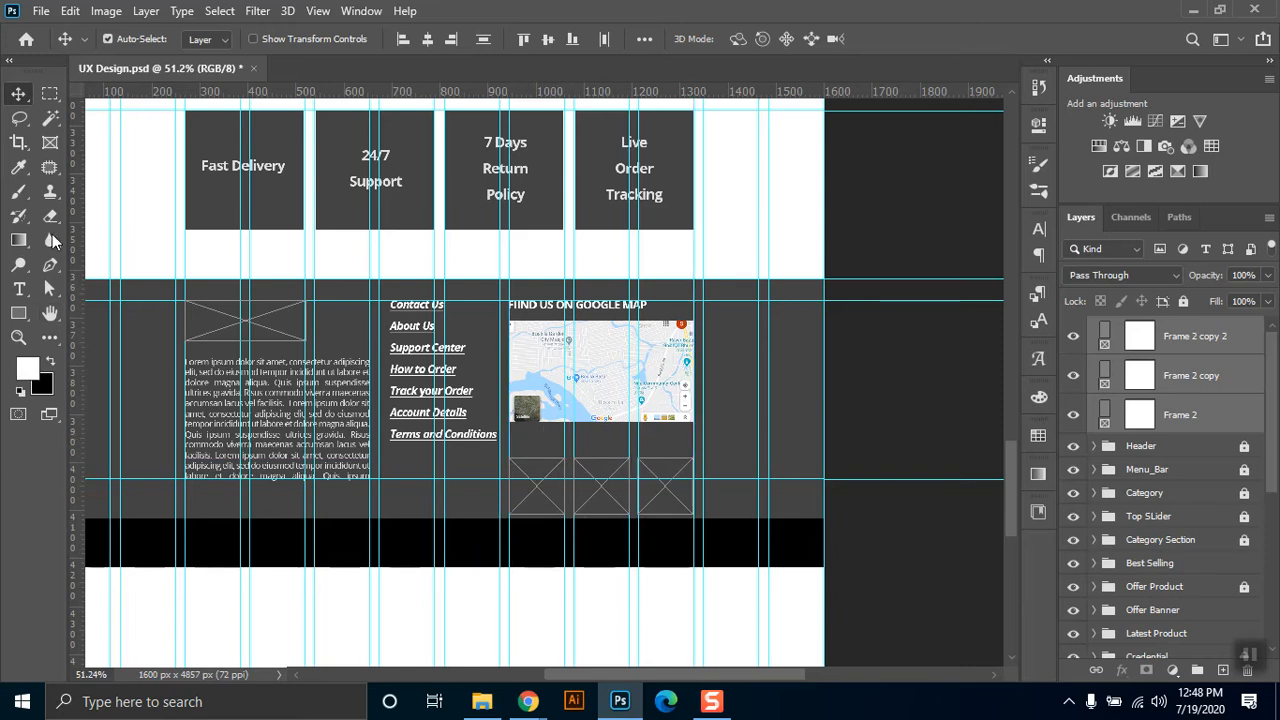
Duplicate the map heading into the gap above the three square frames and change its text to "We Accept Payment on".
drag(620, 320, 629, 456)
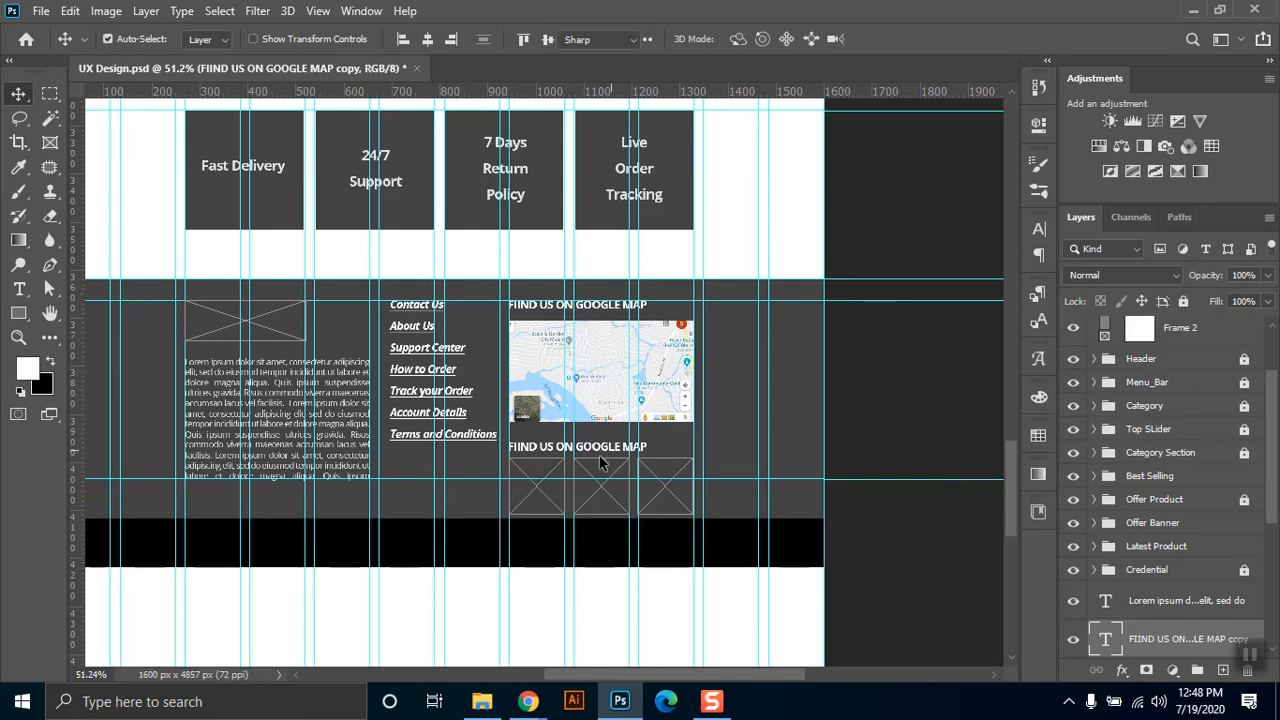
double_click(600, 449)
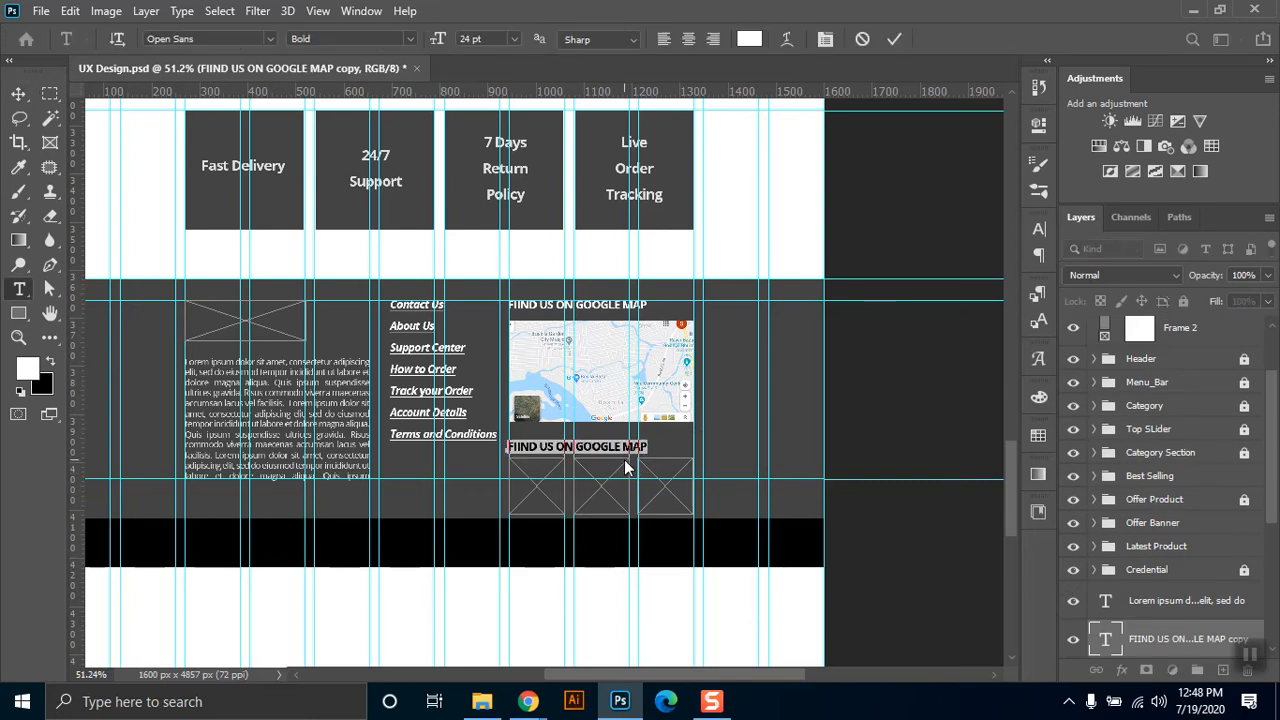
text(We Accept Payment on)
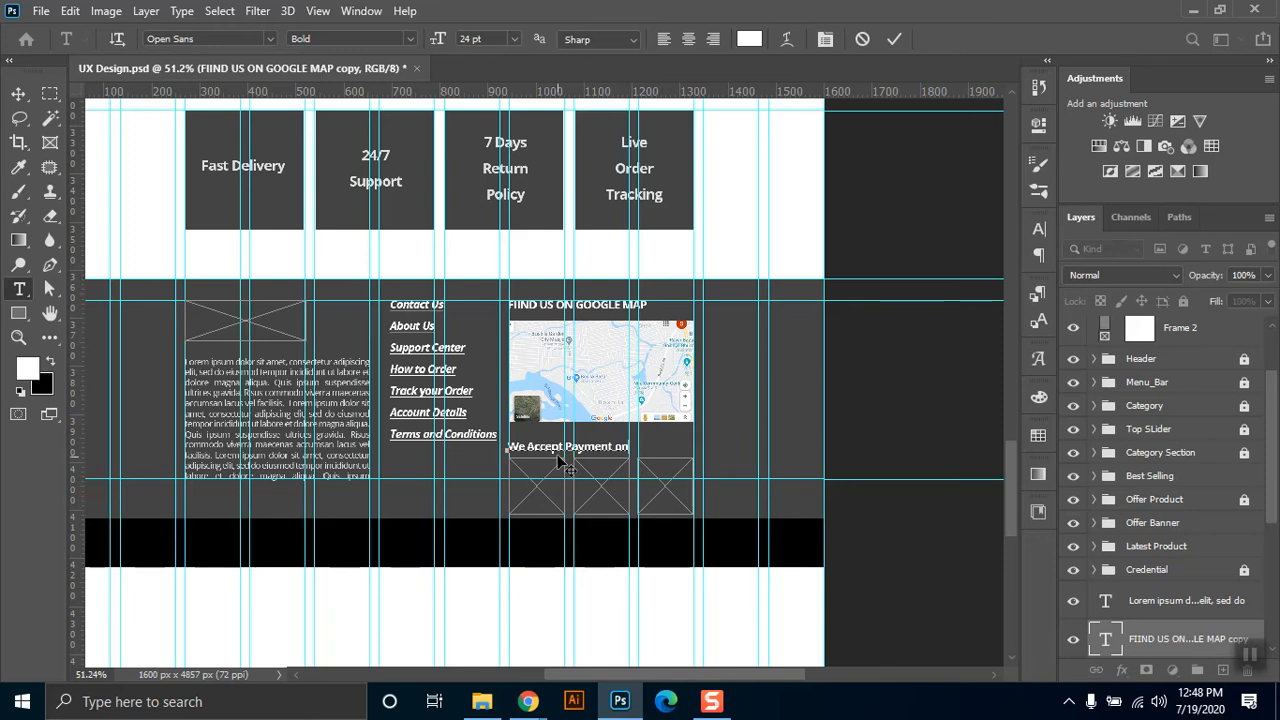
click(16, 96)
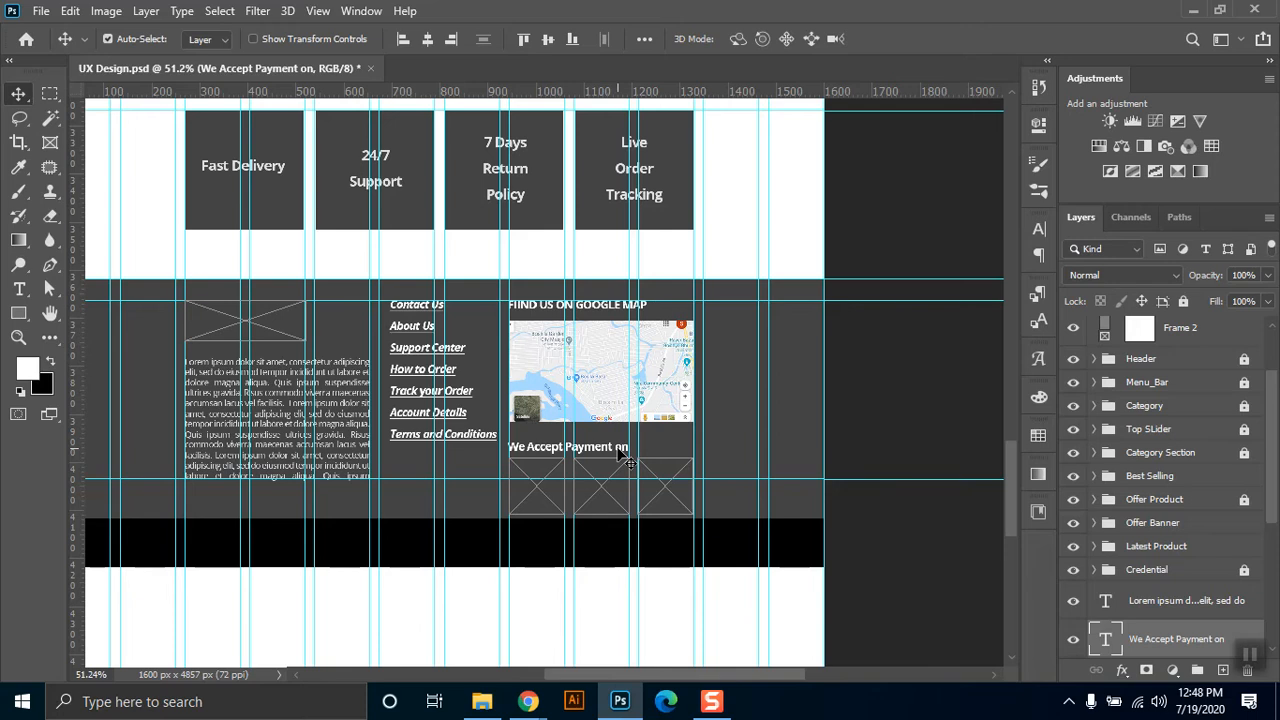
key(t)
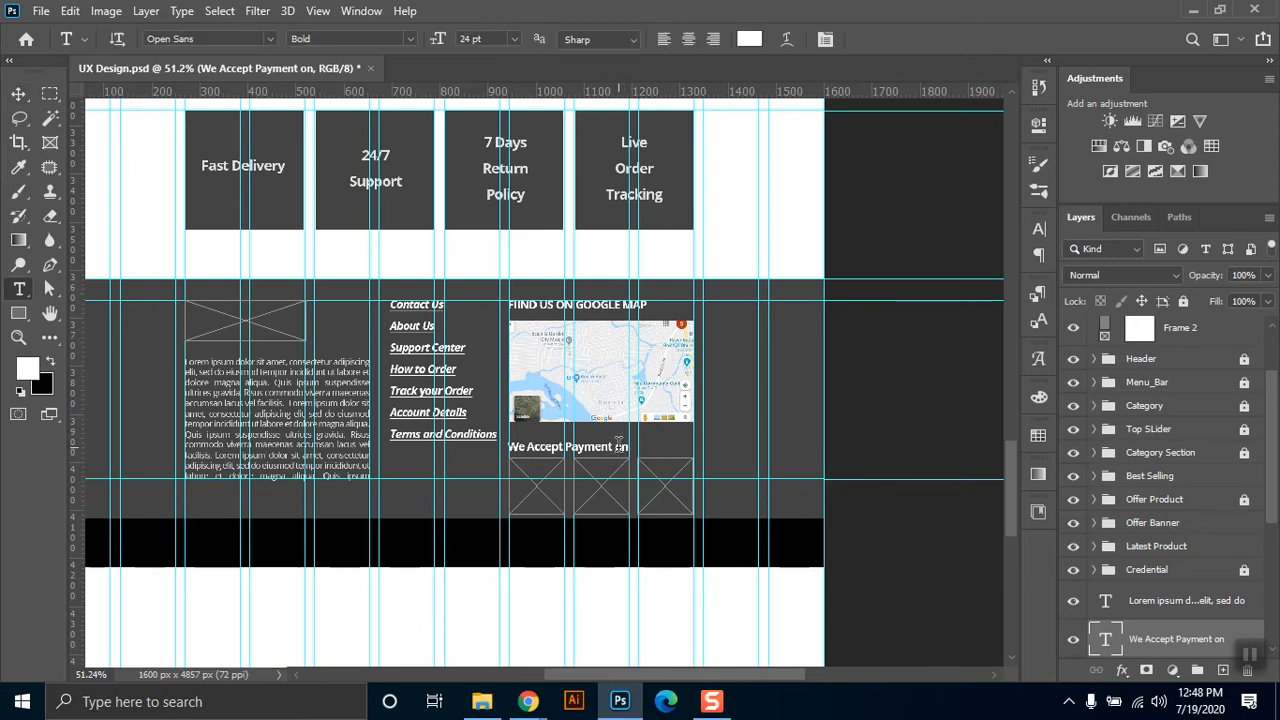
Change the ending of the payment heading so it reads "We Accept Payment with" and commit the text.
text(with)
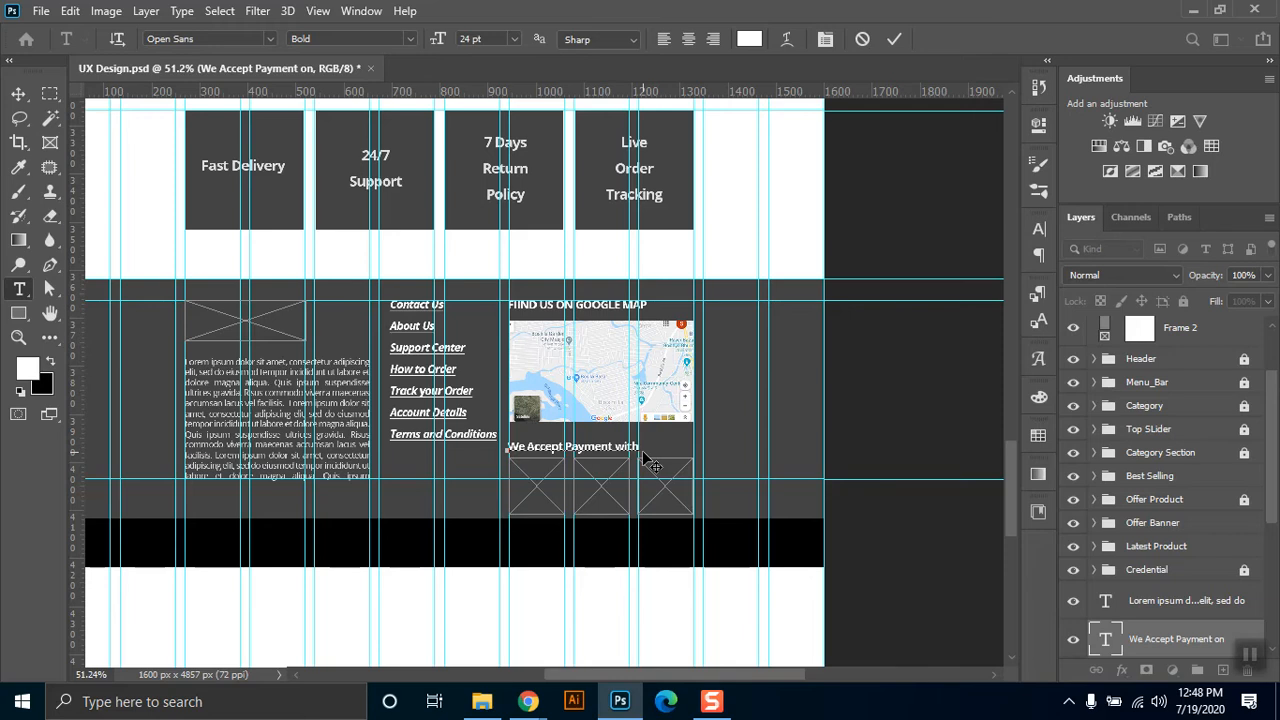
click(18, 93)
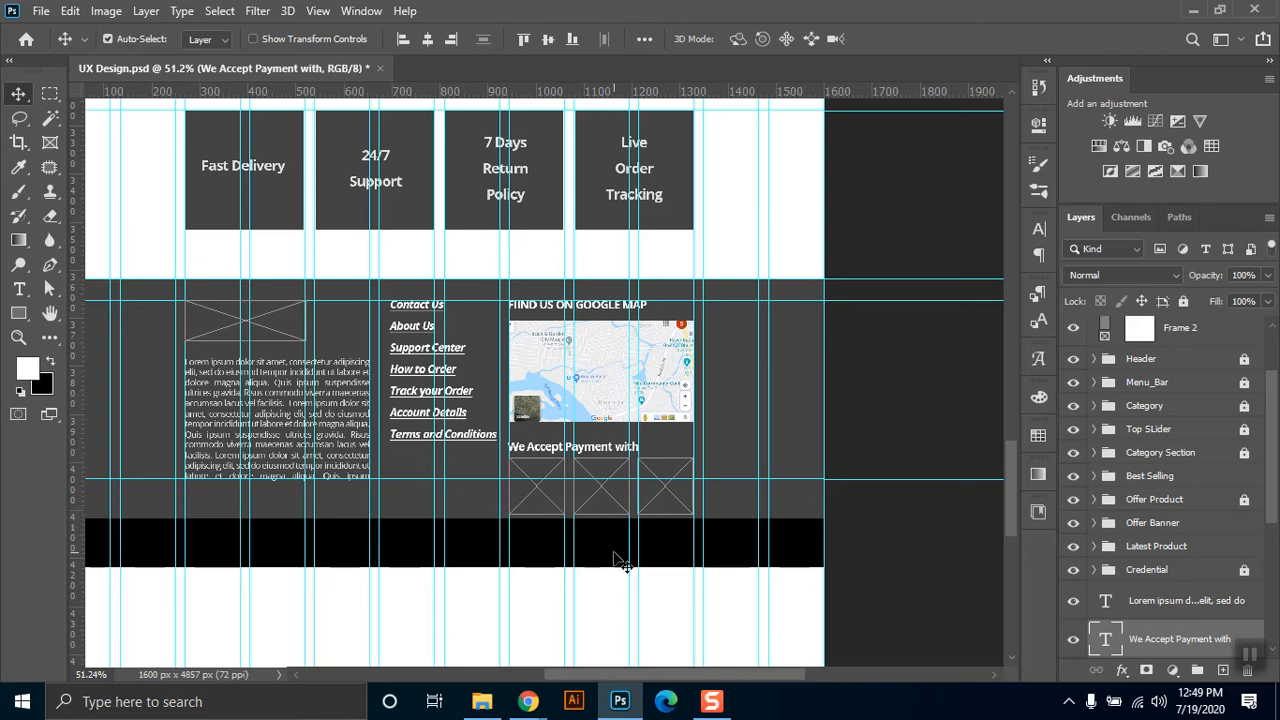
Switch to Chrome and run a Google image search for "bikash logo".
mouse_move(530, 706)
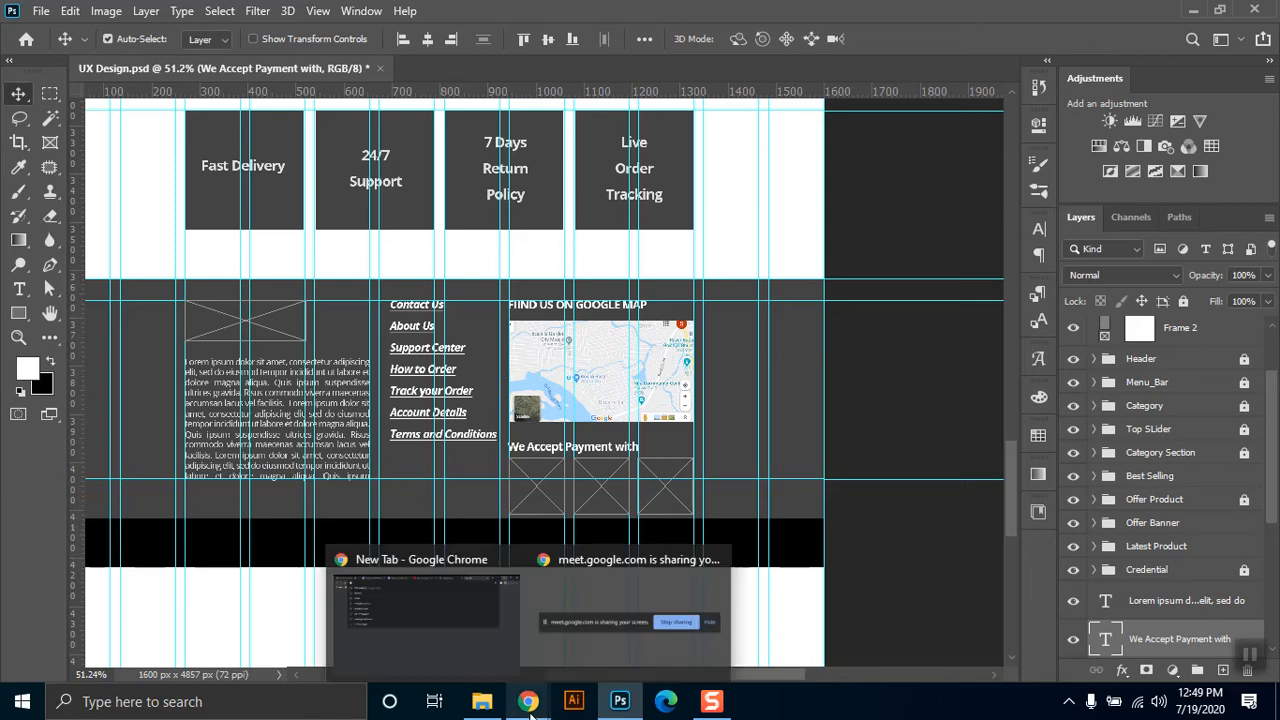
click(487, 633)
click(675, 46)
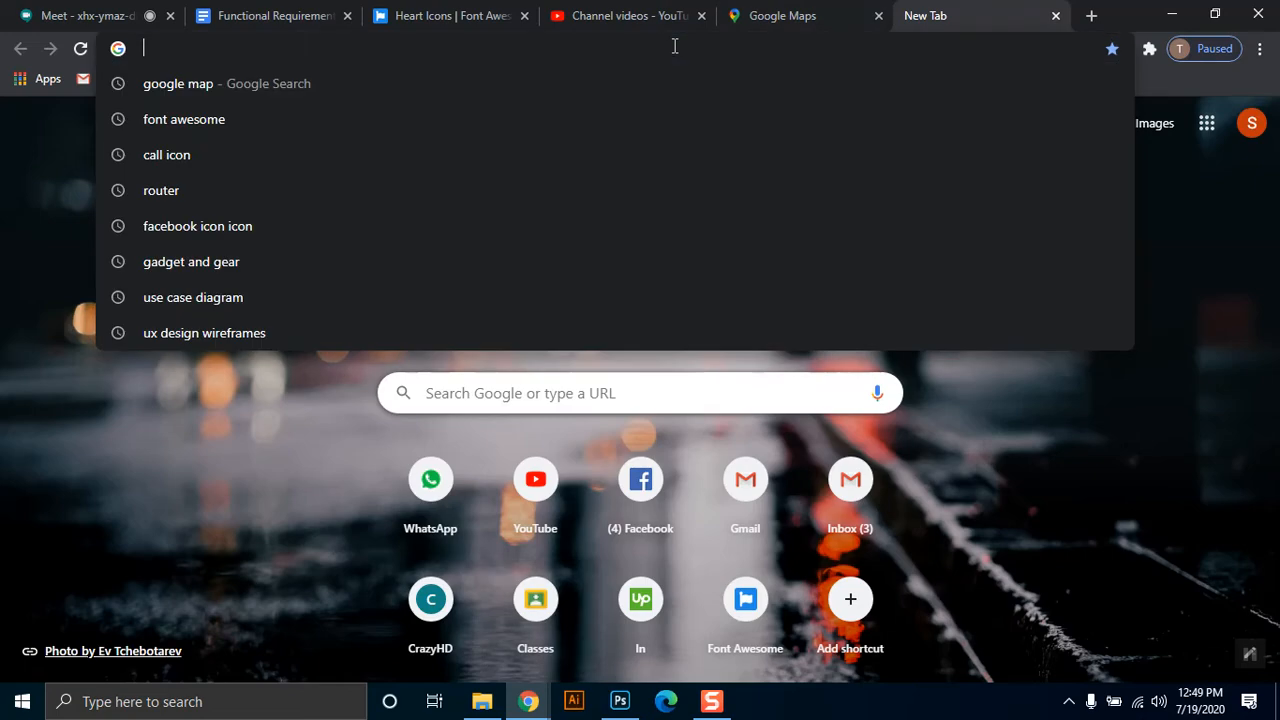
text(bi)
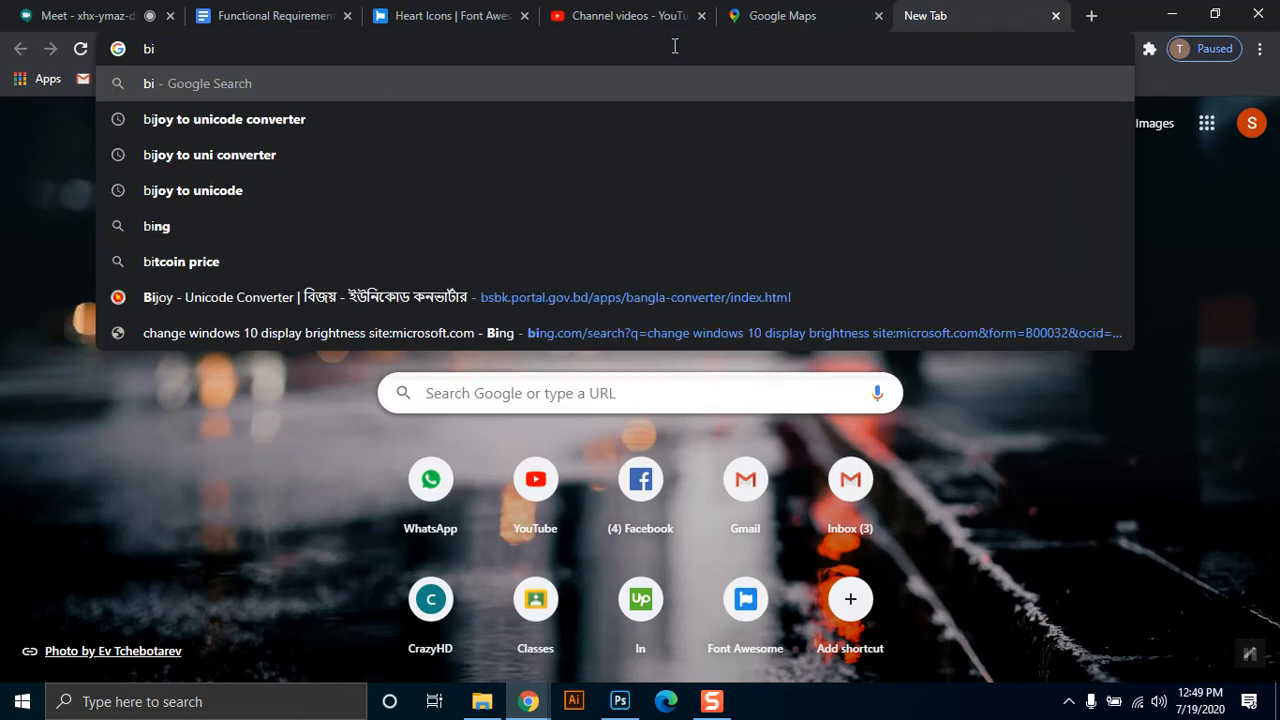
text(kash)
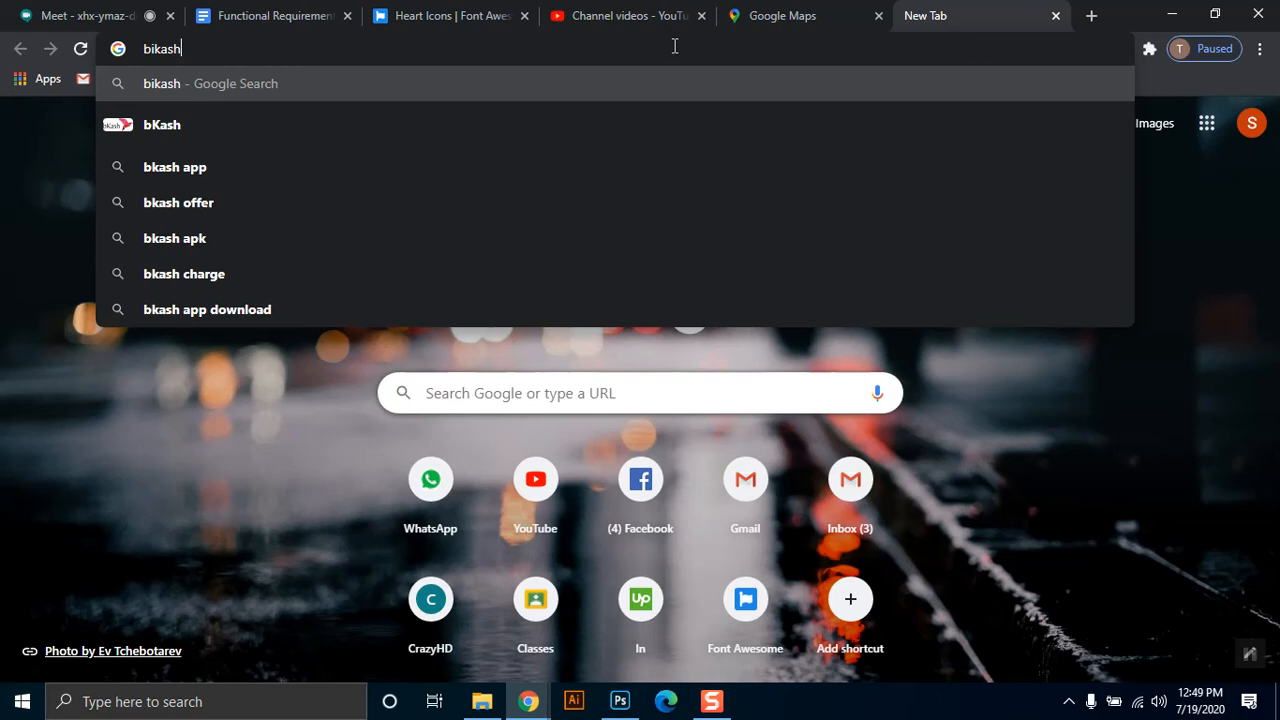
text( logo)
key(Return)
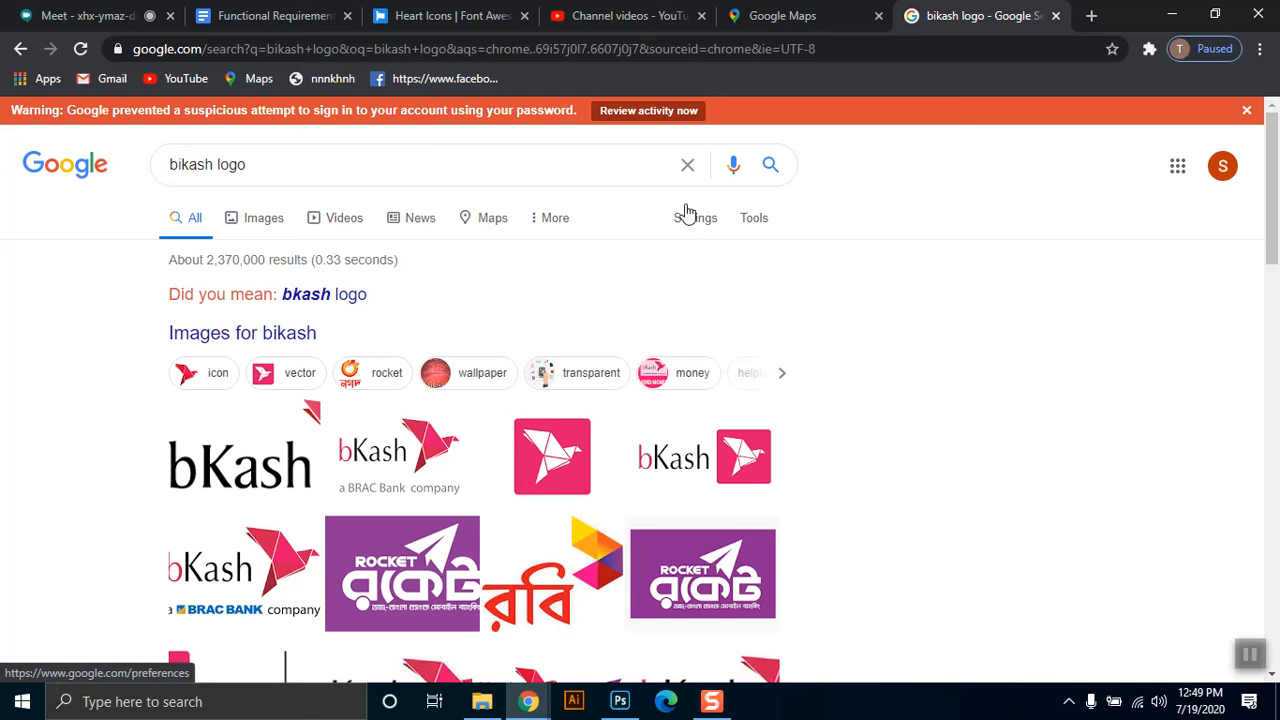
click(262, 219)
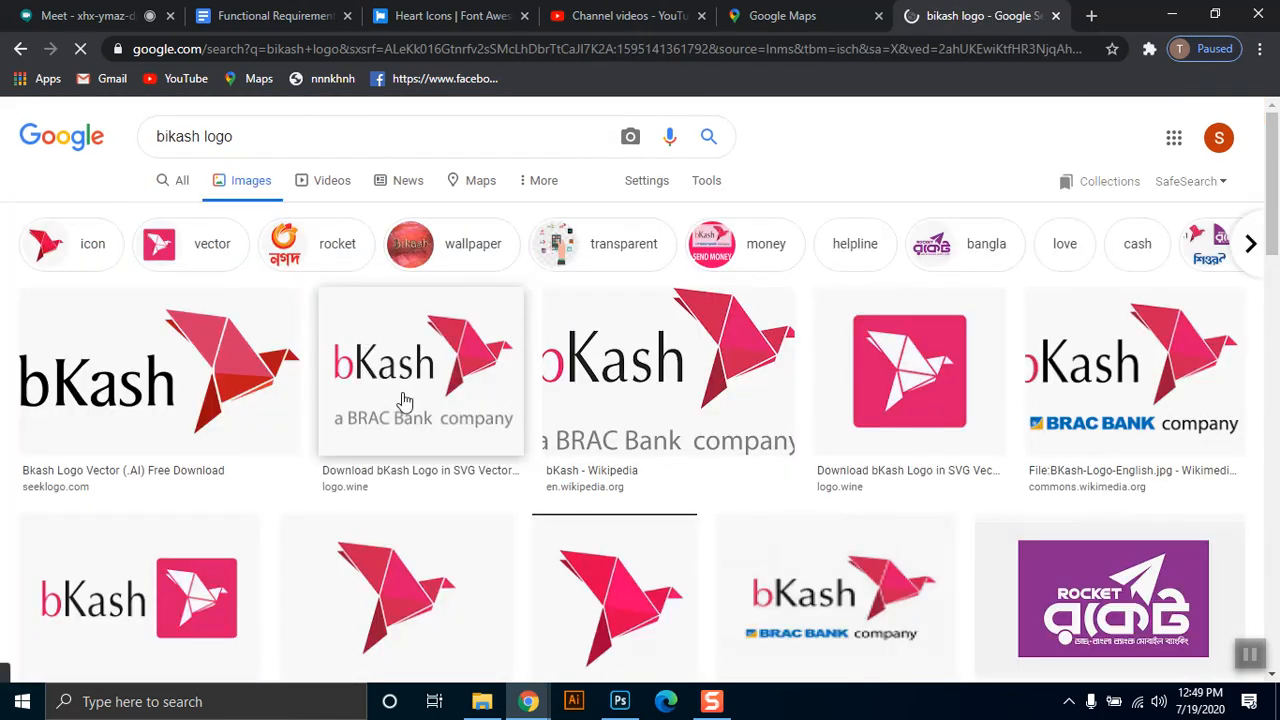
Copy the image of the white bird on a pink square from the bKash logo results.
right_click(213, 355)
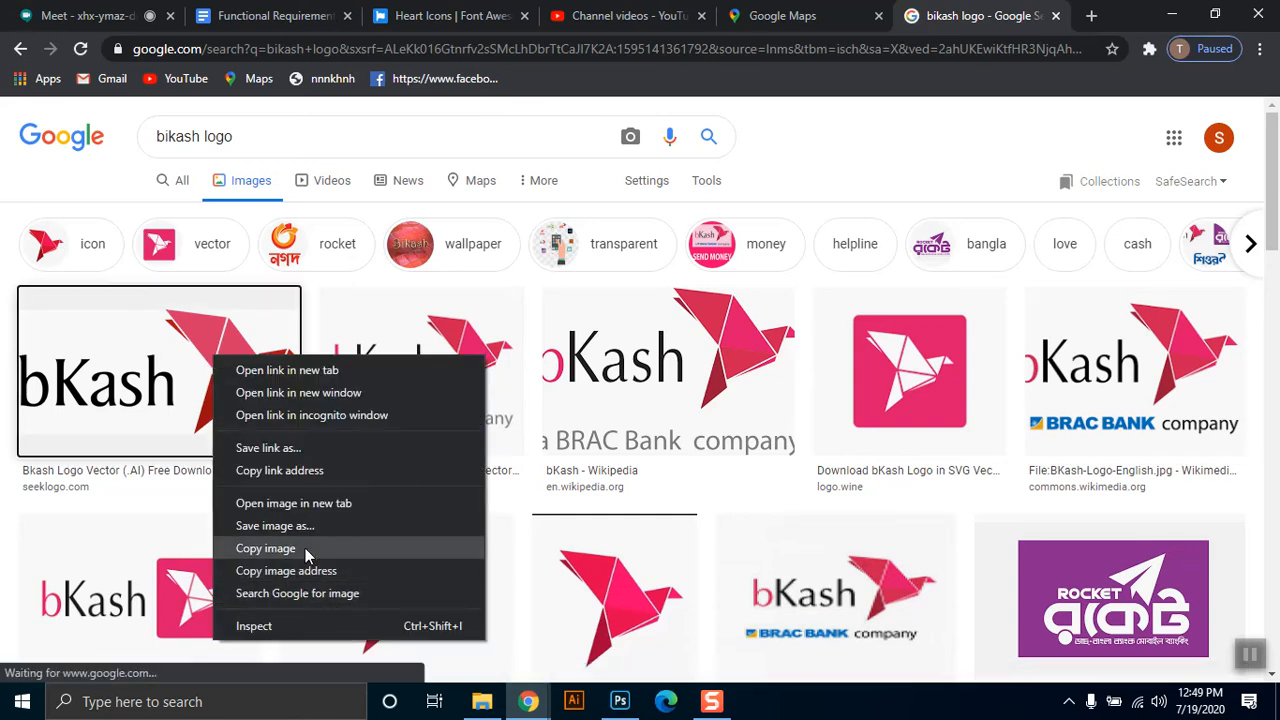
click(305, 548)
right_click(930, 348)
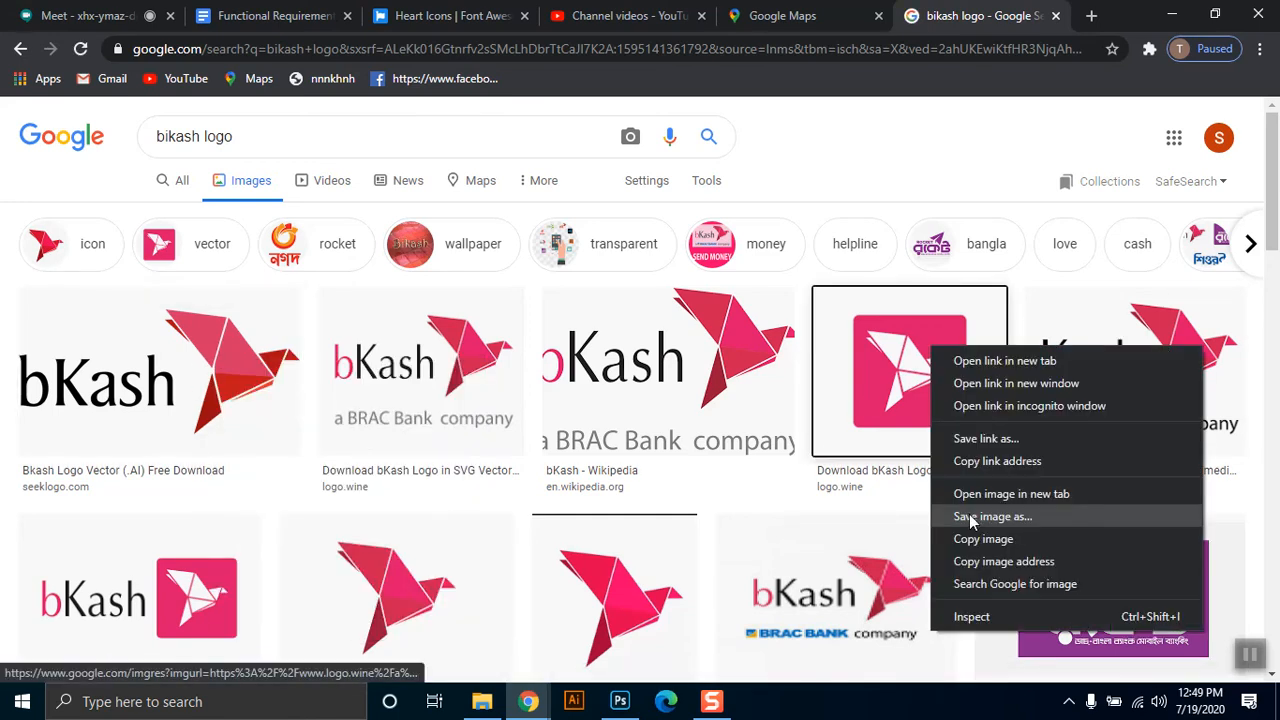
click(983, 538)
Switch to Photoshop, paste the bKash logo into the first square payment frame, centre it and scale it to about 110% to fill the frame.
click(620, 702)
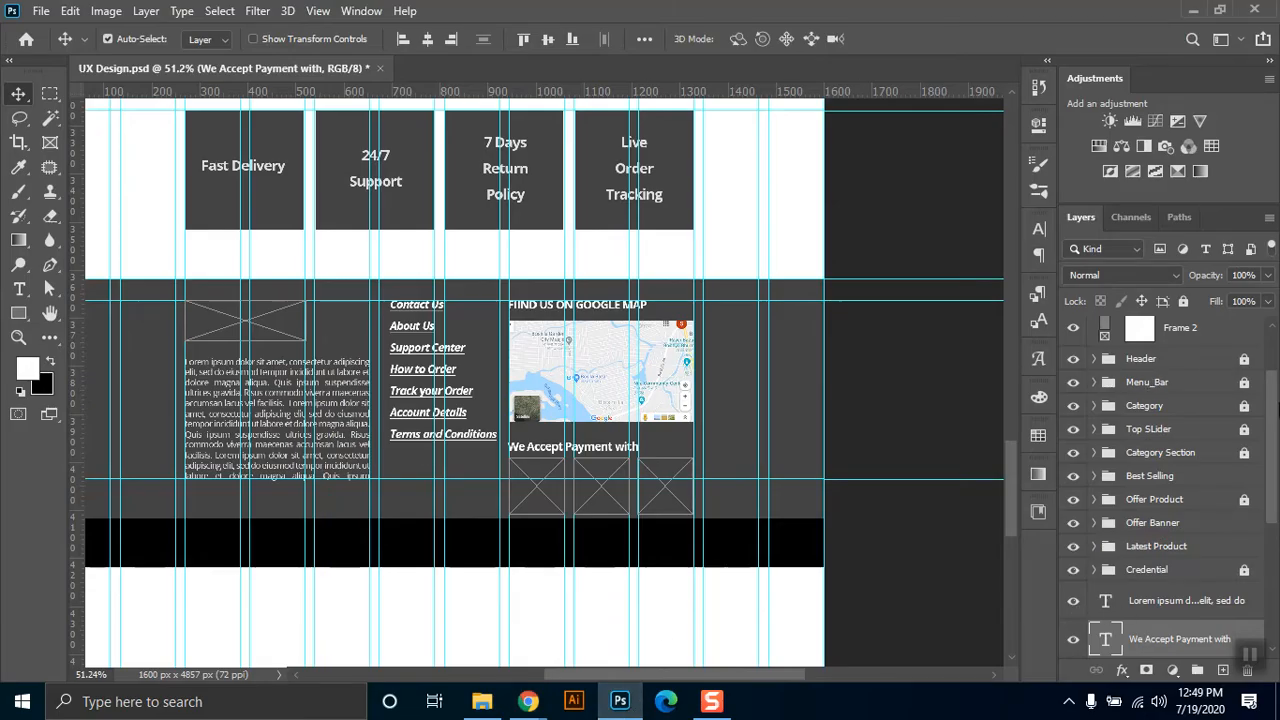
drag(1274, 408, 1275, 342)
click(1145, 417)
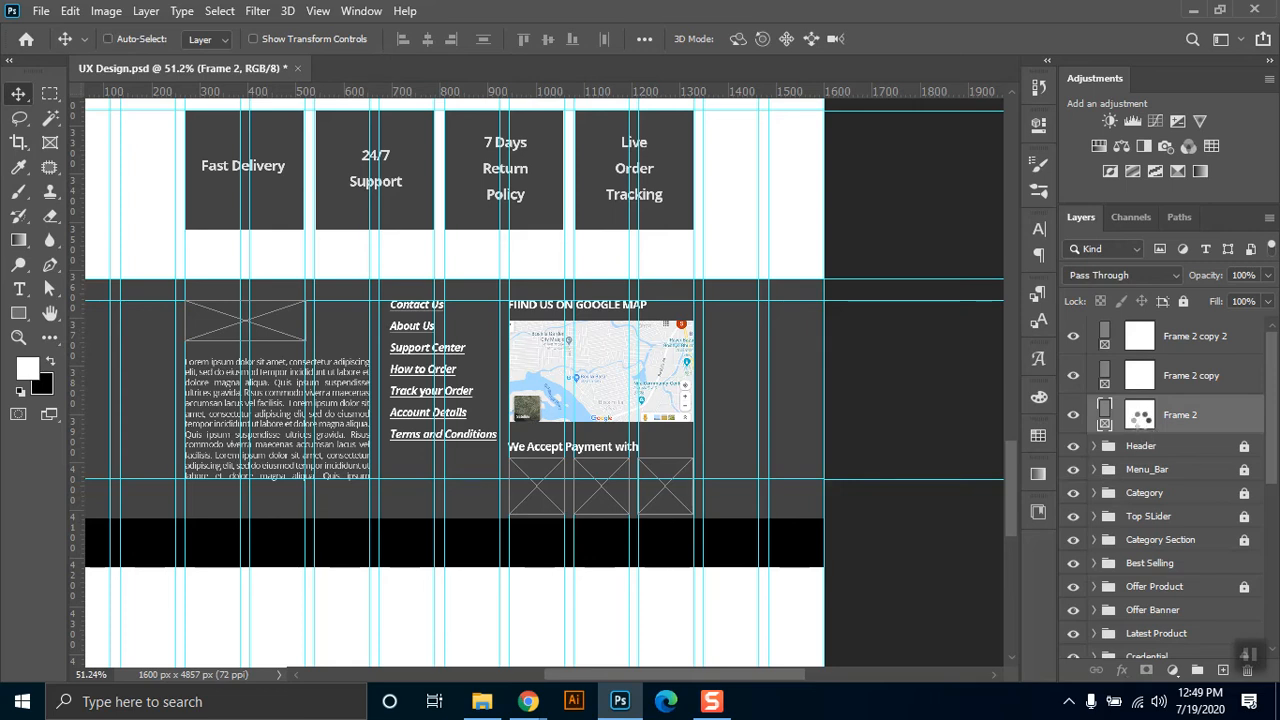
key(ctrl+v)
drag(1143, 375, 1141, 414)
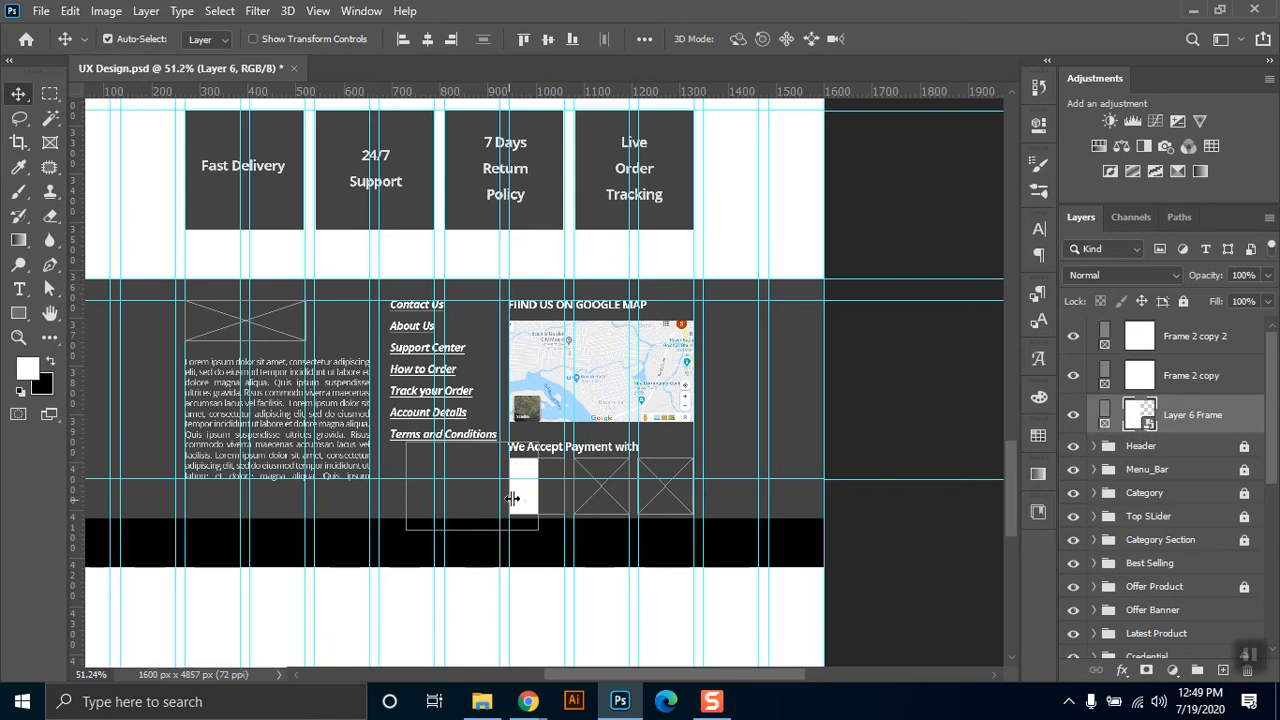
drag(528, 497, 609, 536)
key(ctrl+t)
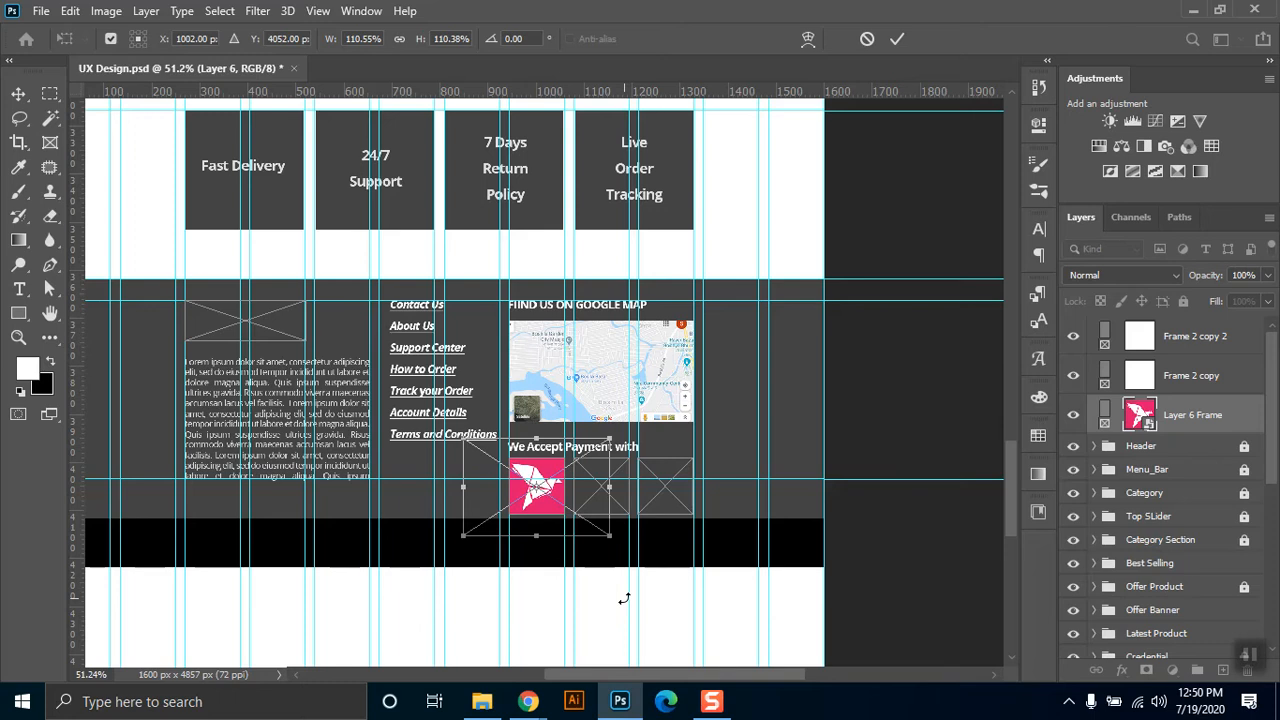
key(Return)
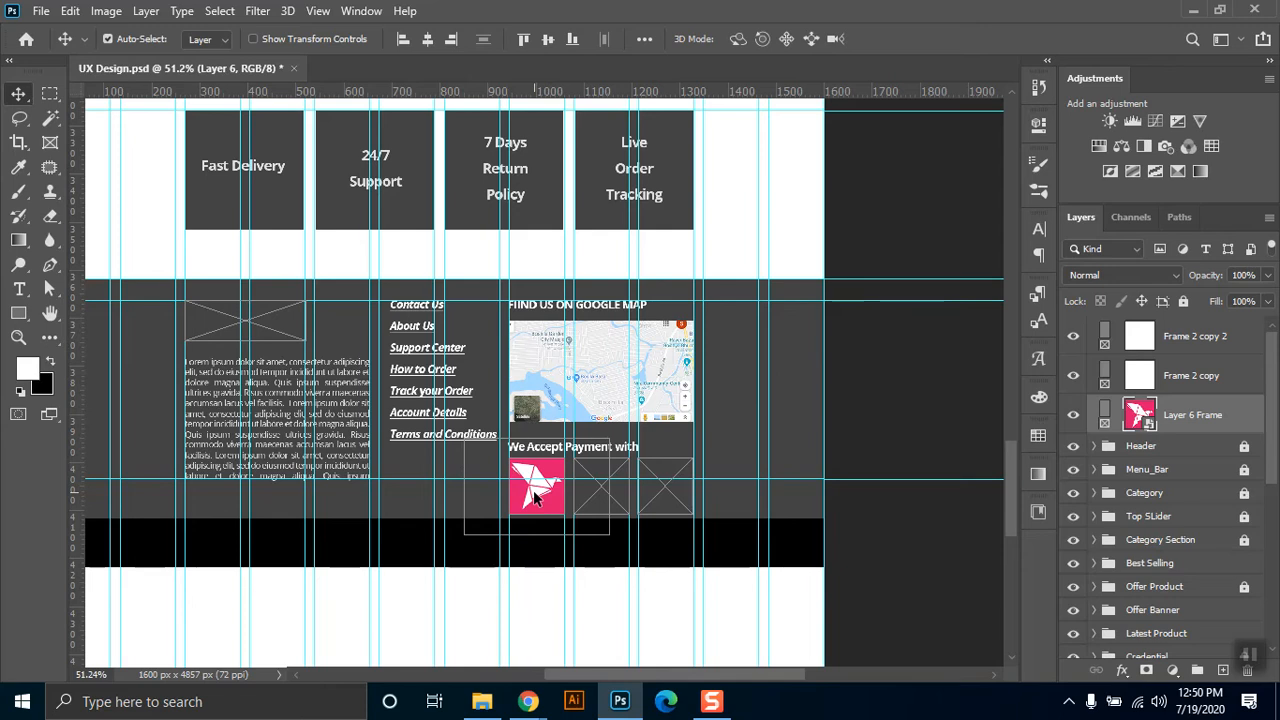
Switch to Chrome and copy the purple Rocket logo from the image results.
mouse_move(528, 701)
click(480, 650)
right_click(1113, 545)
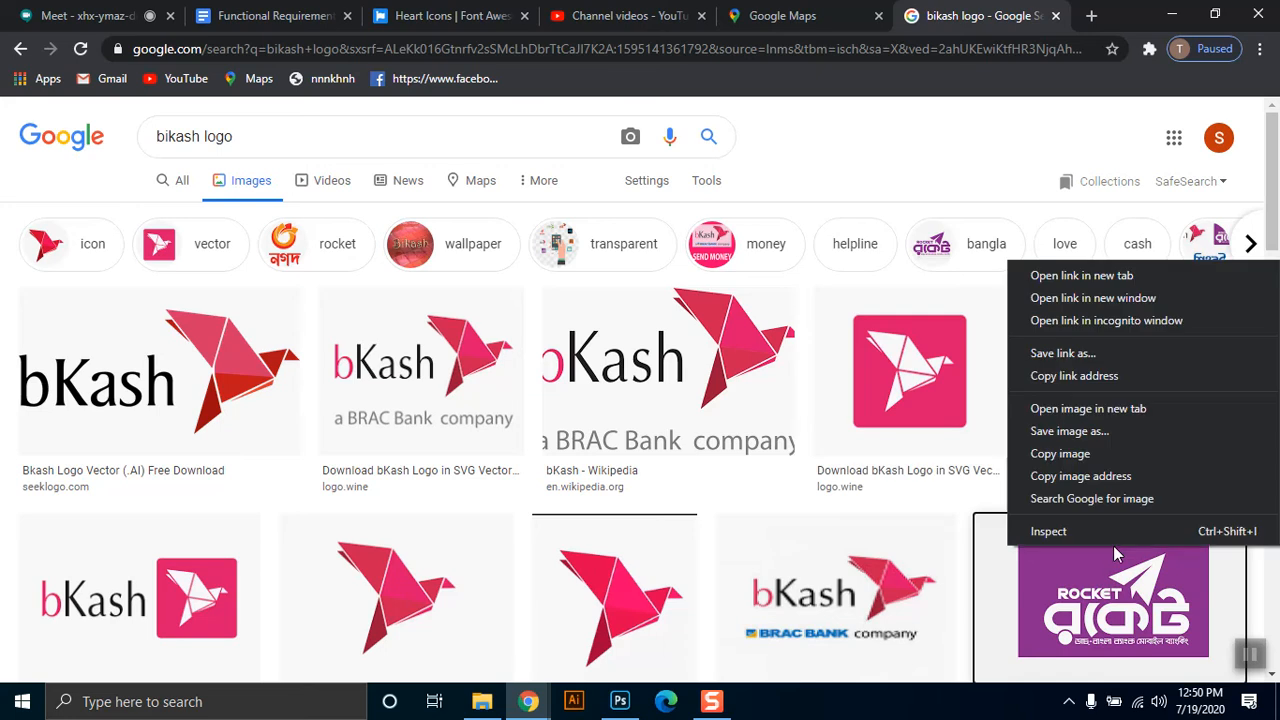
click(1046, 454)
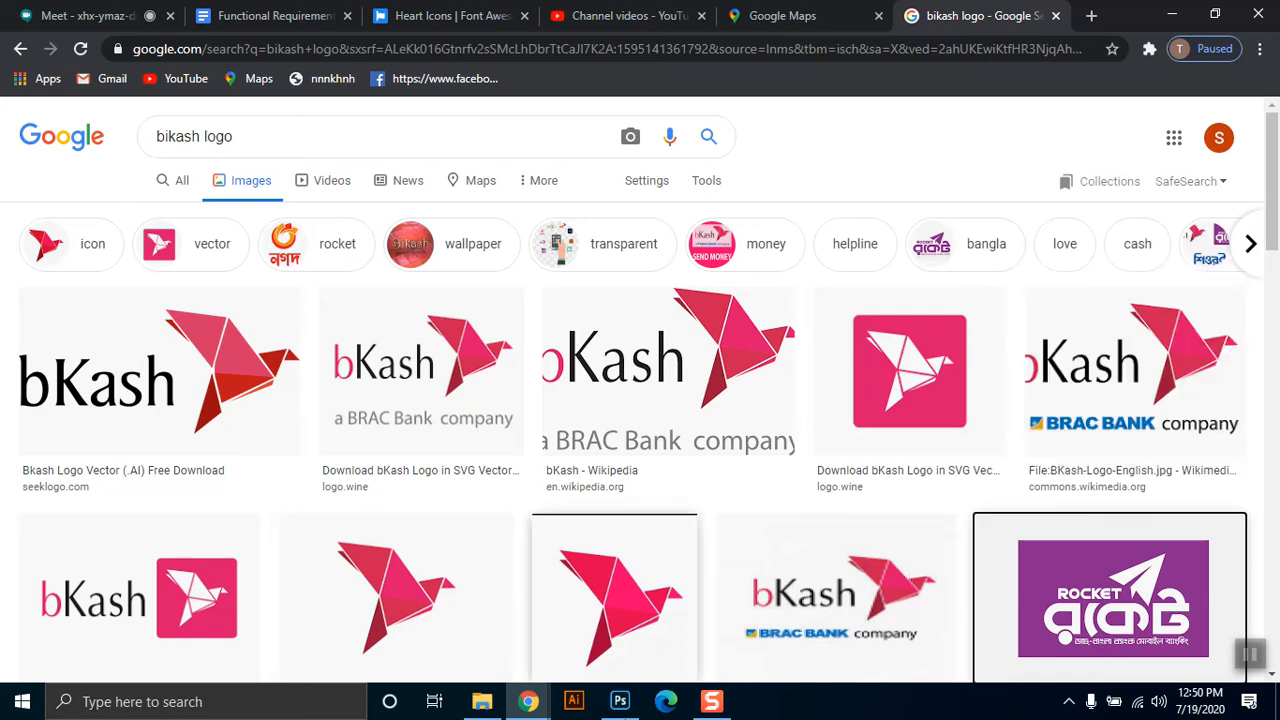
Switch to Photoshop, paste the Rocket logo into the middle square payment frame and shift it so the artwork fills the frame.
click(620, 701)
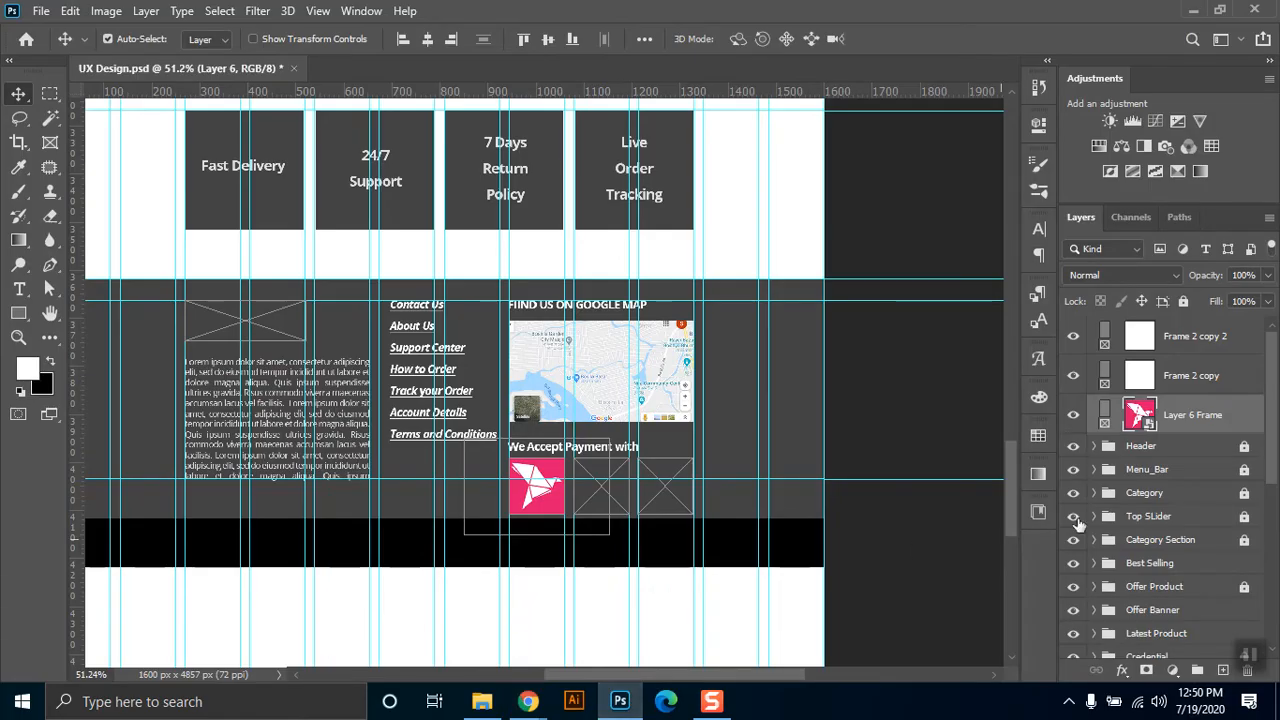
click(1132, 378)
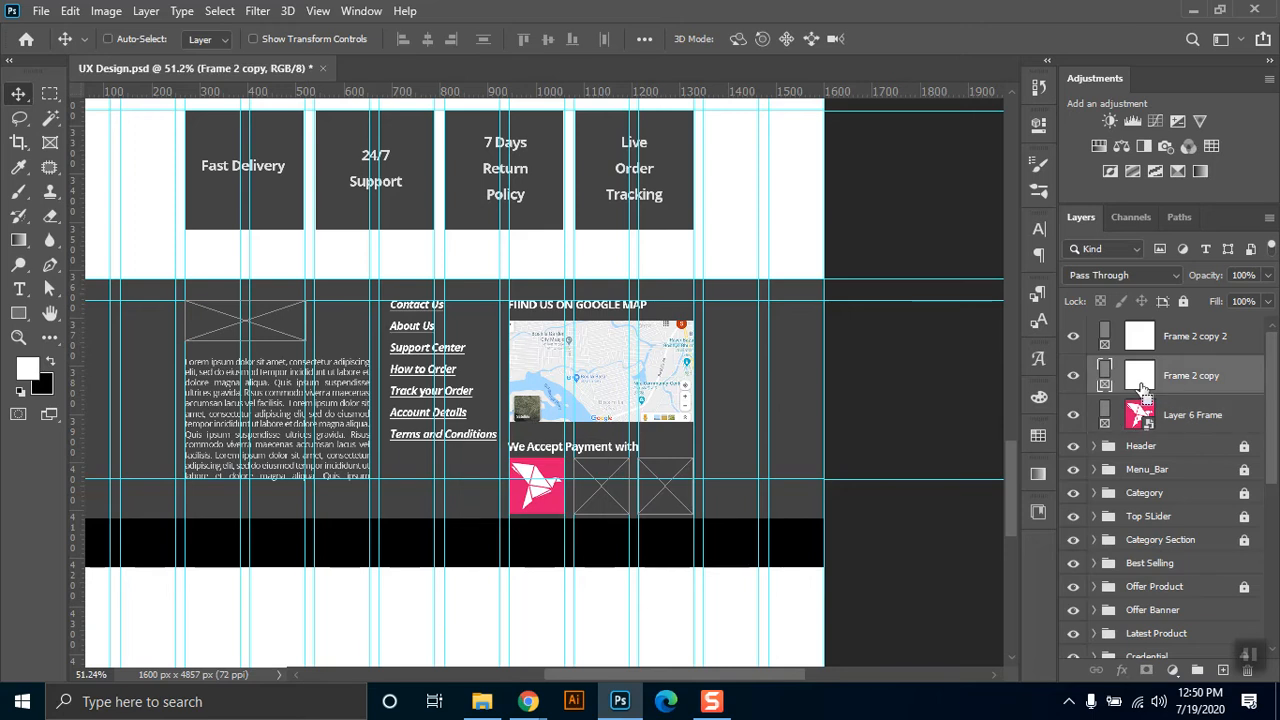
key(ctrl+v)
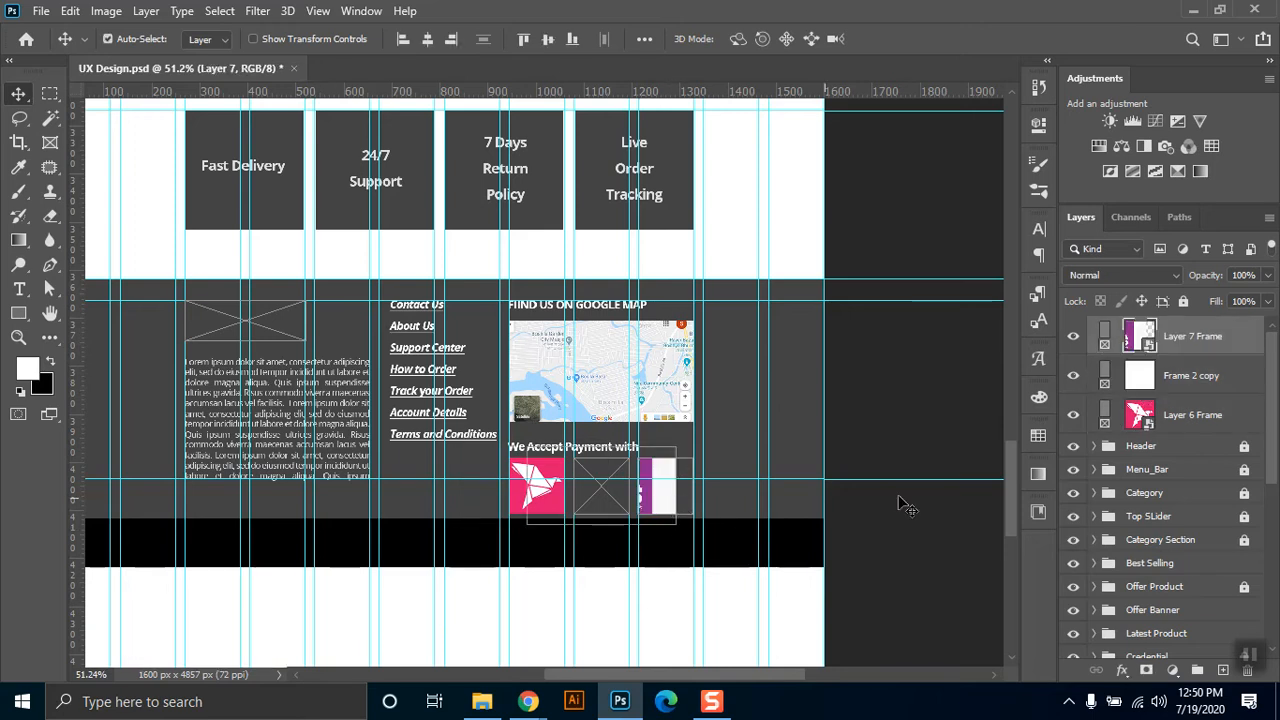
drag(1135, 343, 1136, 392)
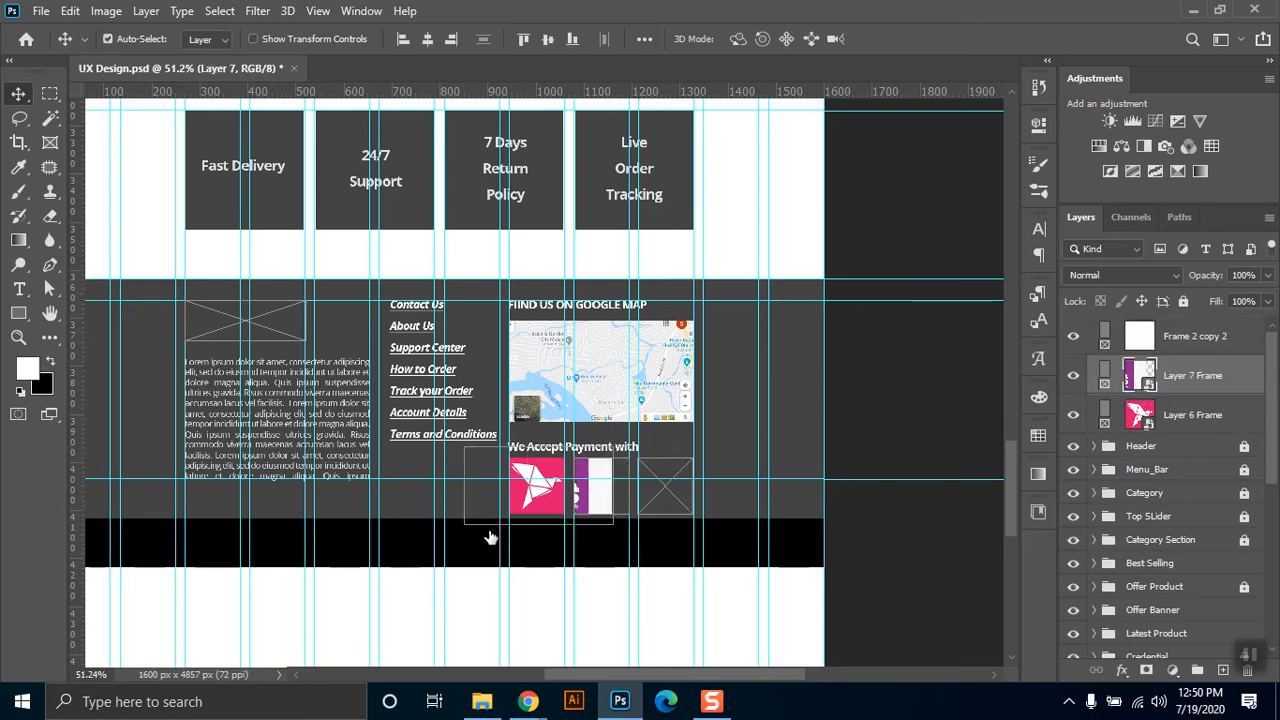
drag(607, 497, 638, 494)
Scale the Rocket logo to 69.35% and nudge it to X 1130.50 px, Y 4052.50 px inside its frame.
key(ctrl+t)
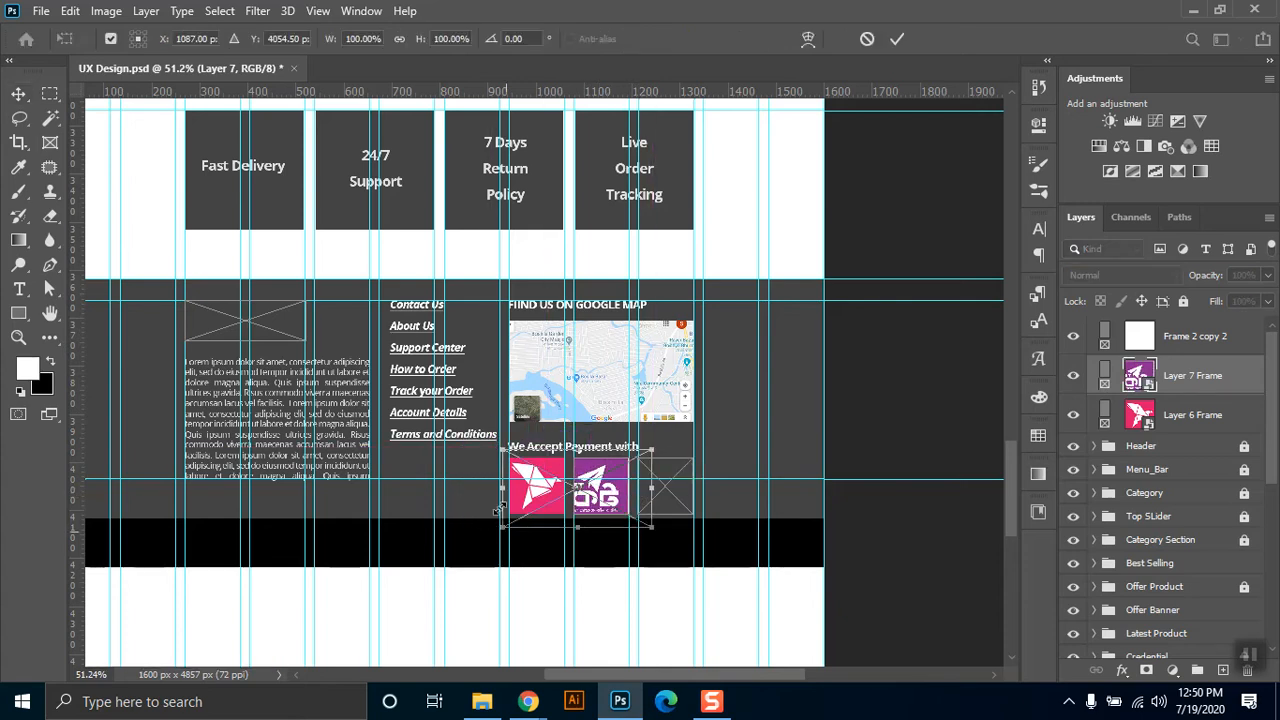
mouse_move(523, 487)
mouse_down()
mouse_move(552, 470)
mouse_move(545, 489)
mouse_up()
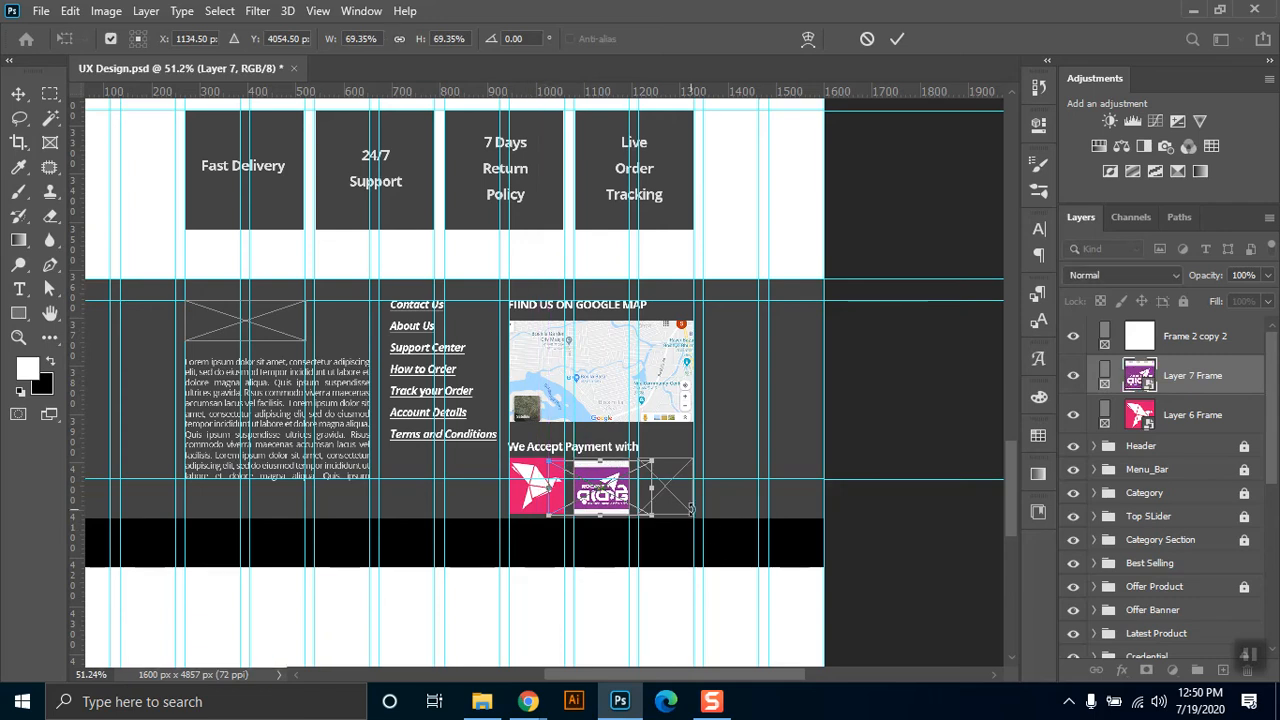
key(Left)
key(Left)
key(Left)
key(Left)
key(Up)
key(Up)
key(Up)
key(Up)
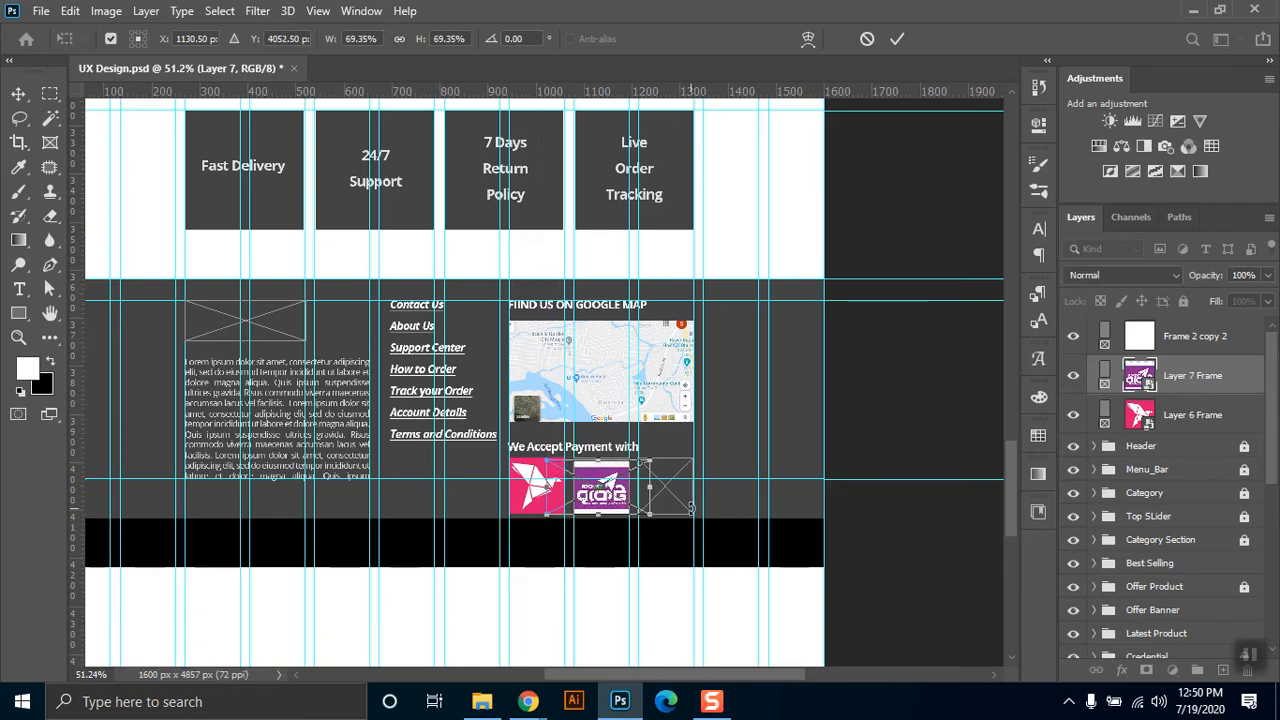
key(Return)
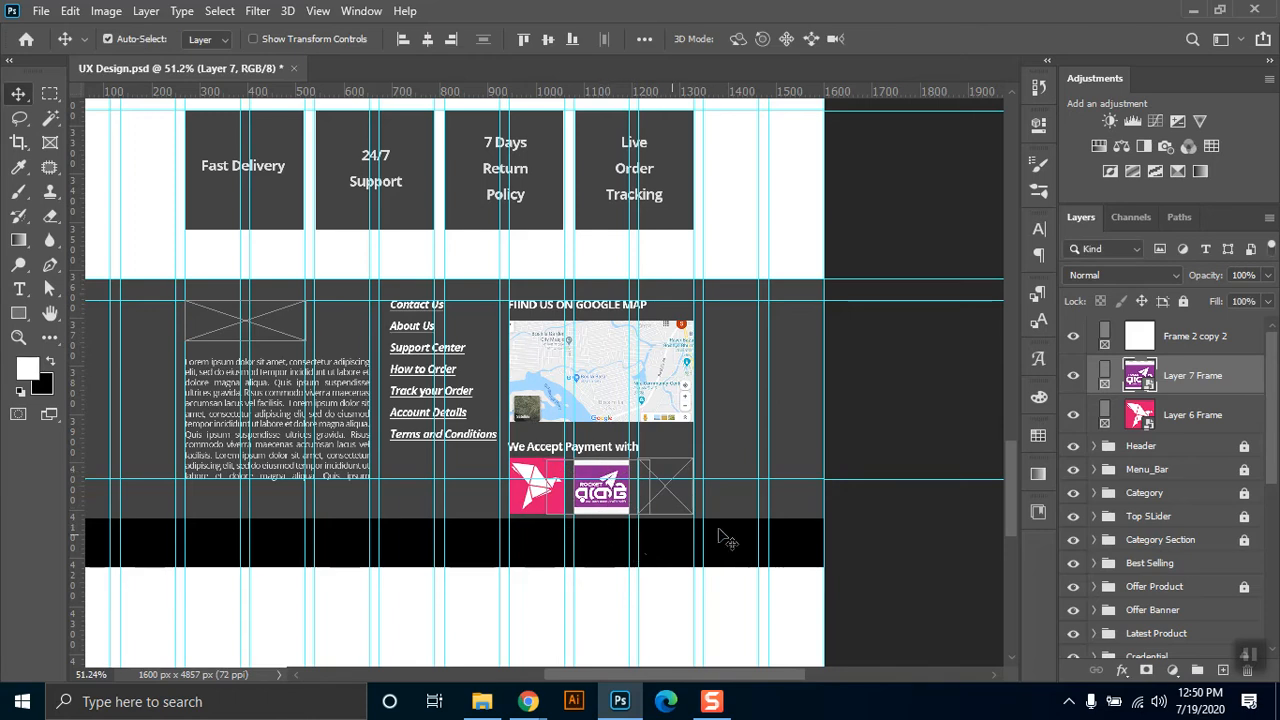
Open the Rocket logo's smart object, sample its purple background and set up a 32 px brush with 100% hardness.
double_click(1139, 376)
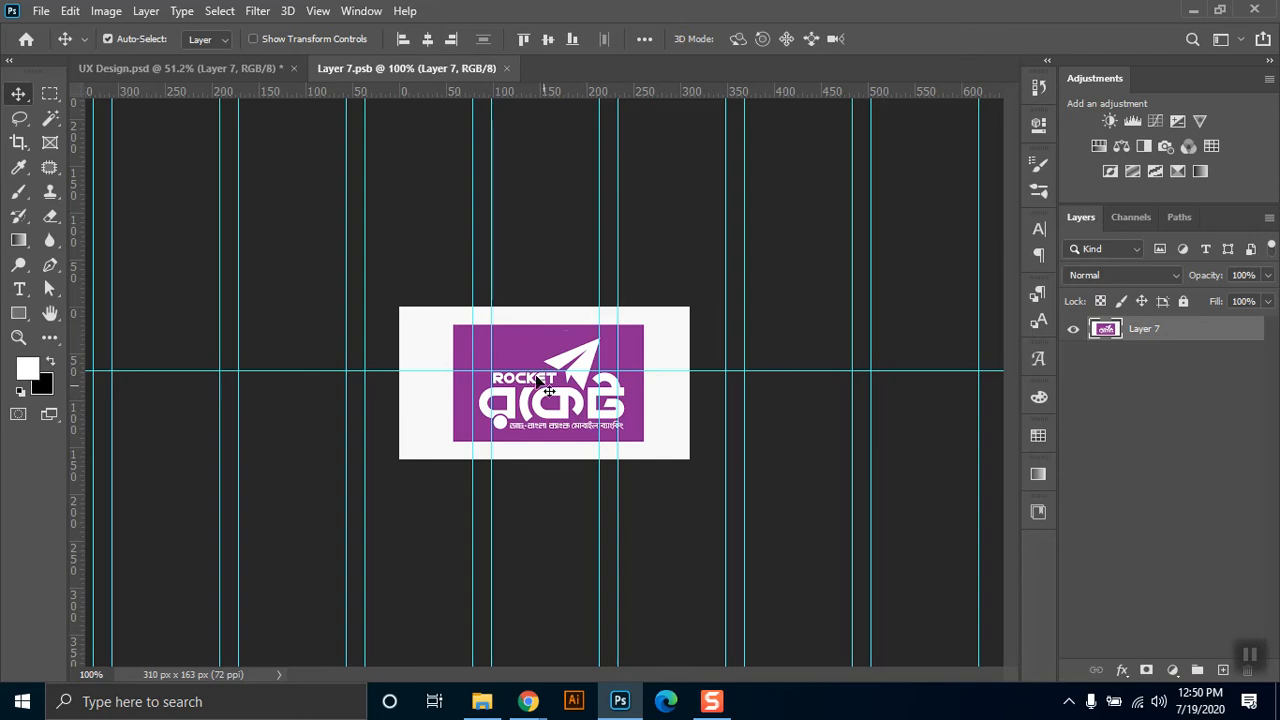
key(i)
click(522, 340)
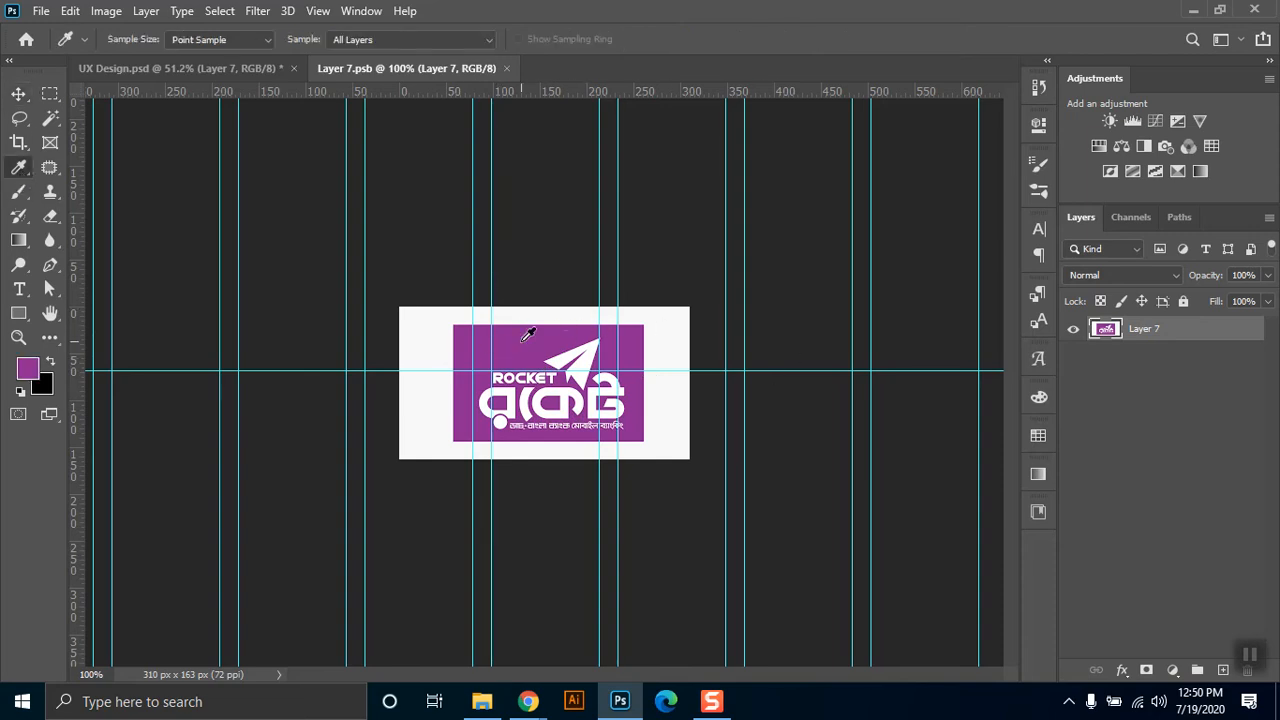
click(18, 192)
right_click(424, 292)
right_click(635, 358)
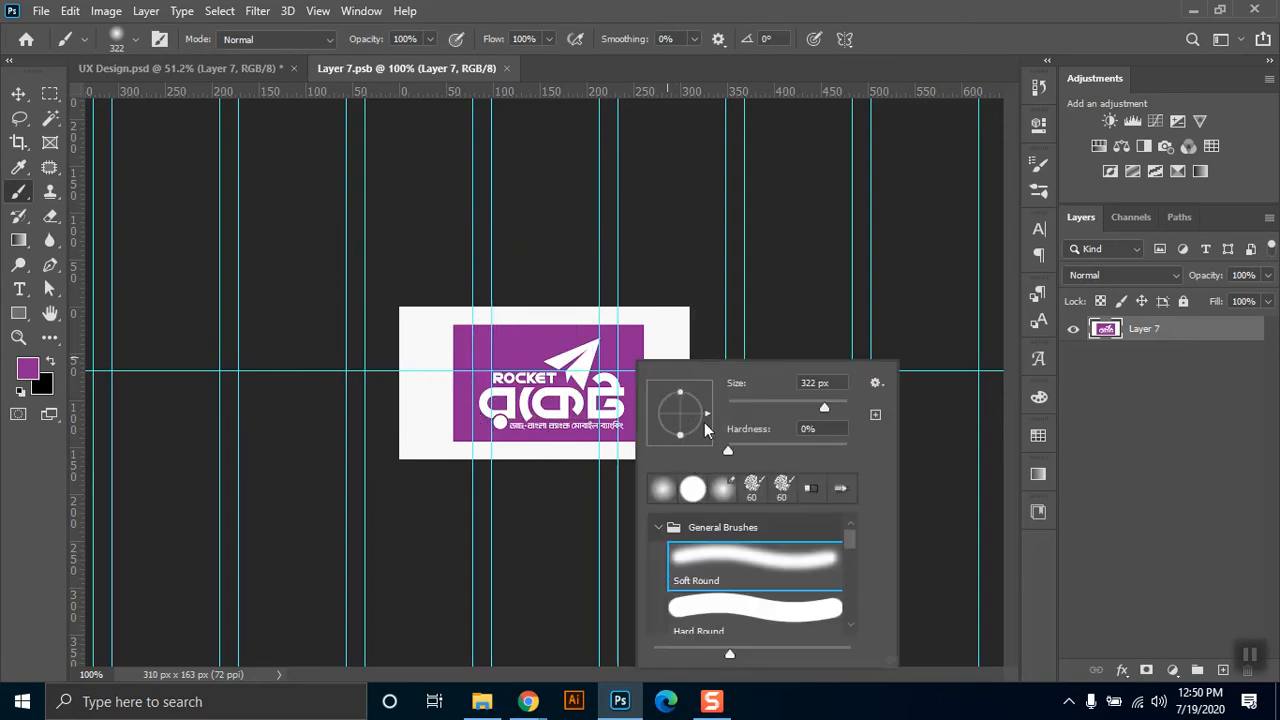
drag(778, 451, 848, 450)
mouse_move(763, 411)
mouse_down()
mouse_move(737, 410)
mouse_move(747, 406)
mouse_up()
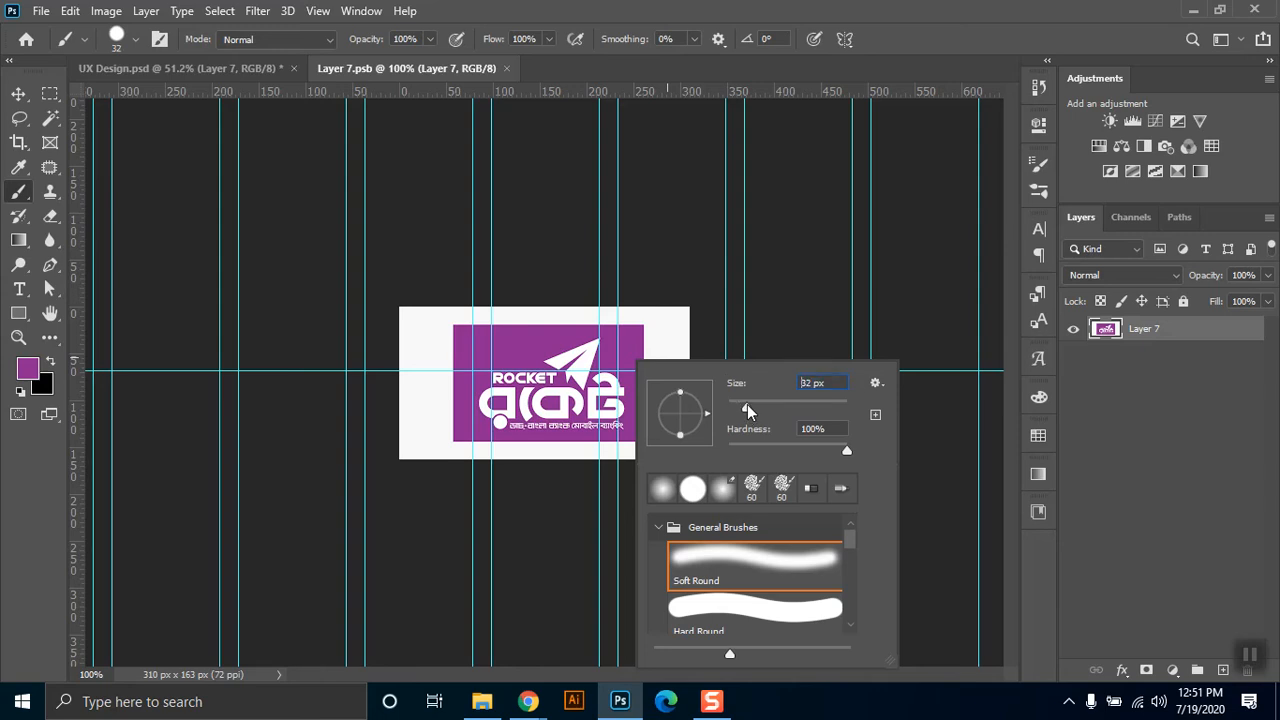
Paint the white border around the Rocket logo purple, then save and close the smart object.
mouse_move(392, 316)
mouse_down()
mouse_move(716, 314)
mouse_move(642, 319)
mouse_move(653, 317)
mouse_move(667, 480)
mouse_move(655, 376)
mouse_move(657, 459)
mouse_move(675, 316)
mouse_move(689, 450)
mouse_move(677, 414)
mouse_move(677, 471)
mouse_move(654, 446)
mouse_up()
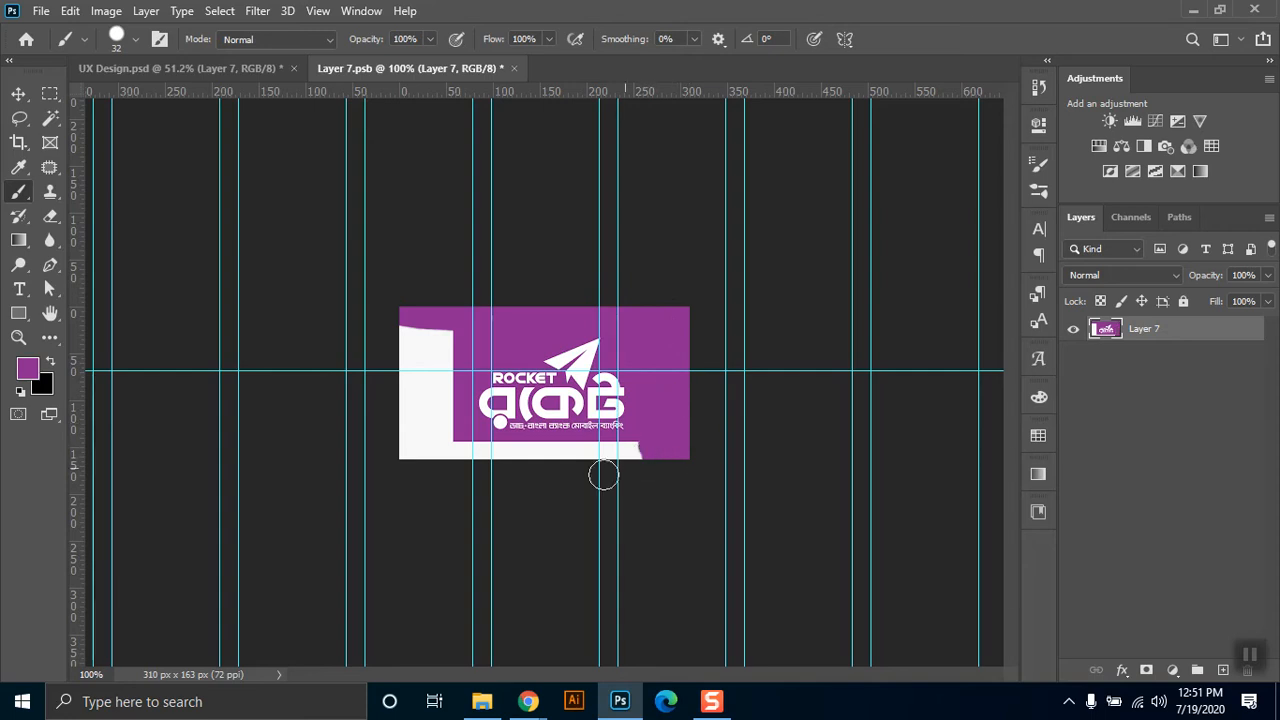
shift+click(400, 452)
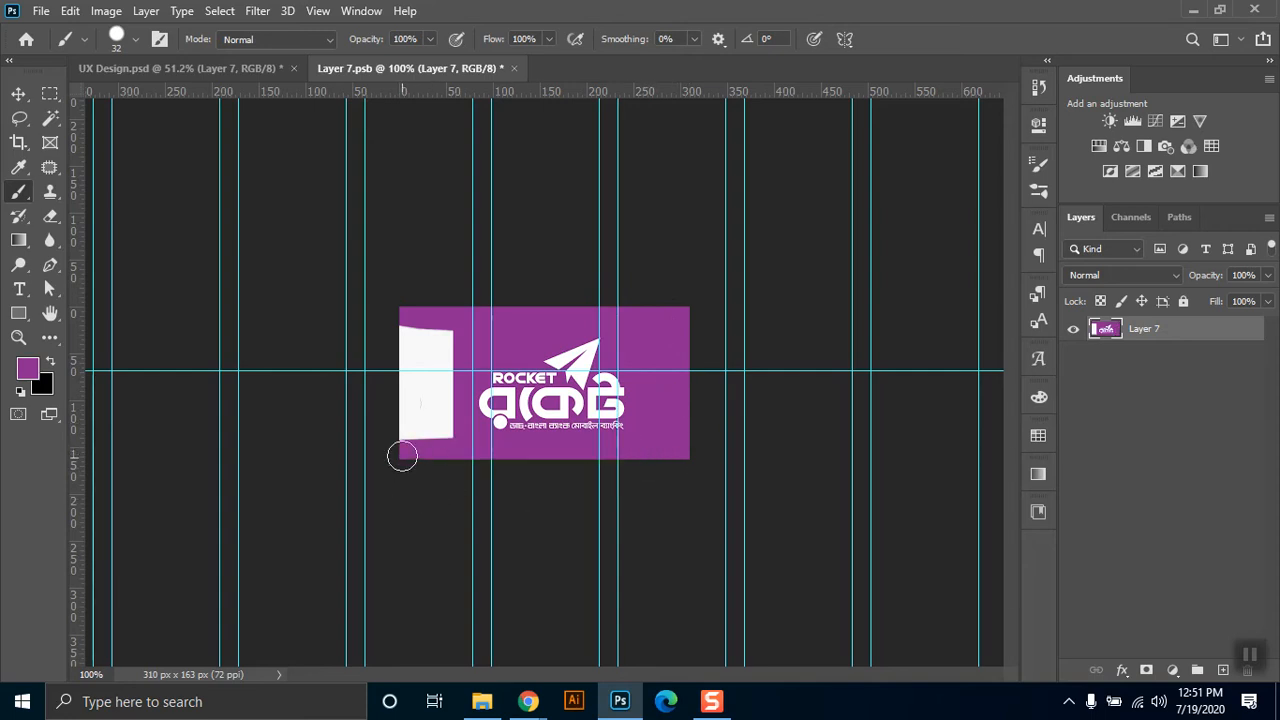
shift+click(406, 317)
mouse_move(443, 474)
mouse_down()
mouse_move(425, 310)
mouse_move(427, 470)
mouse_up()
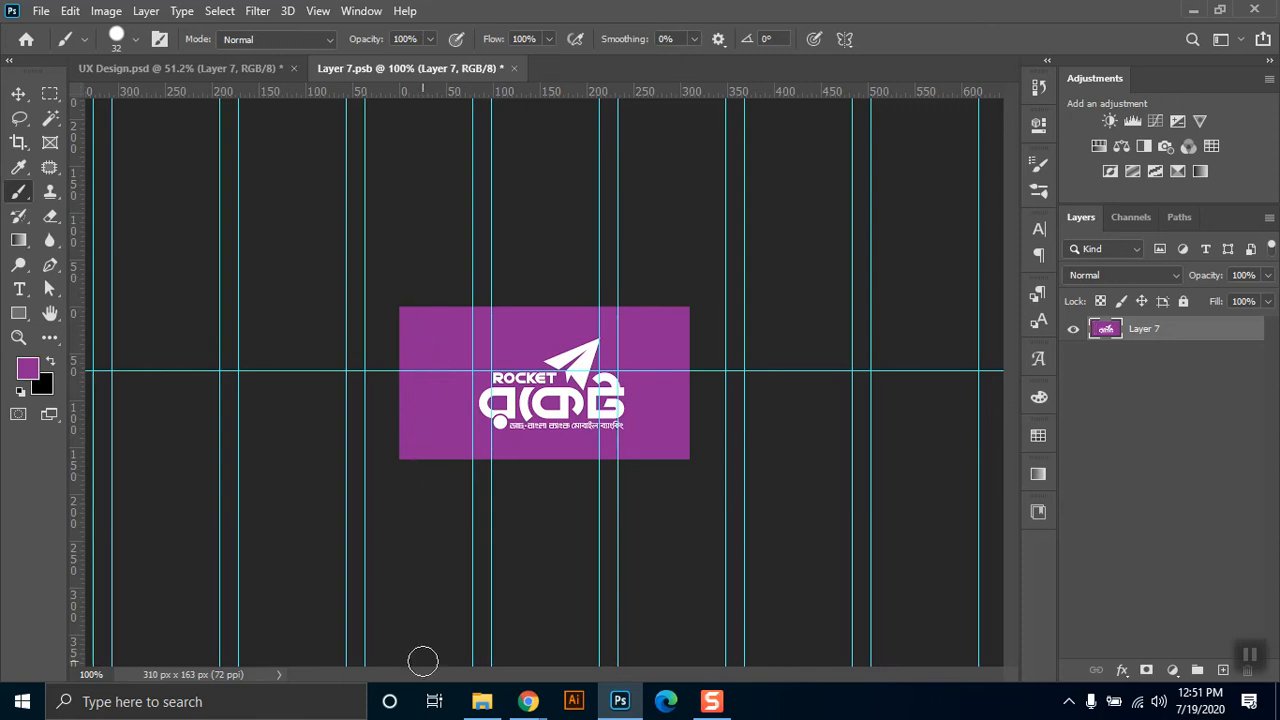
key(ctrl+s)
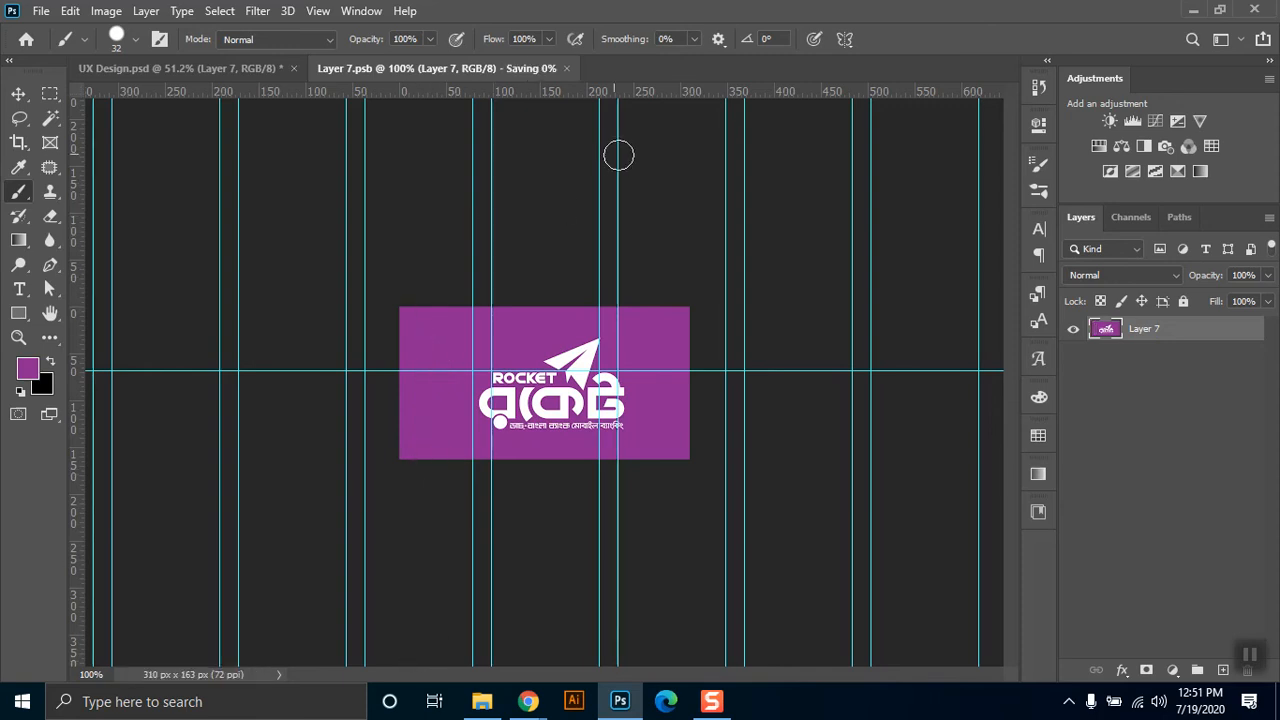
key(ctrl+w)
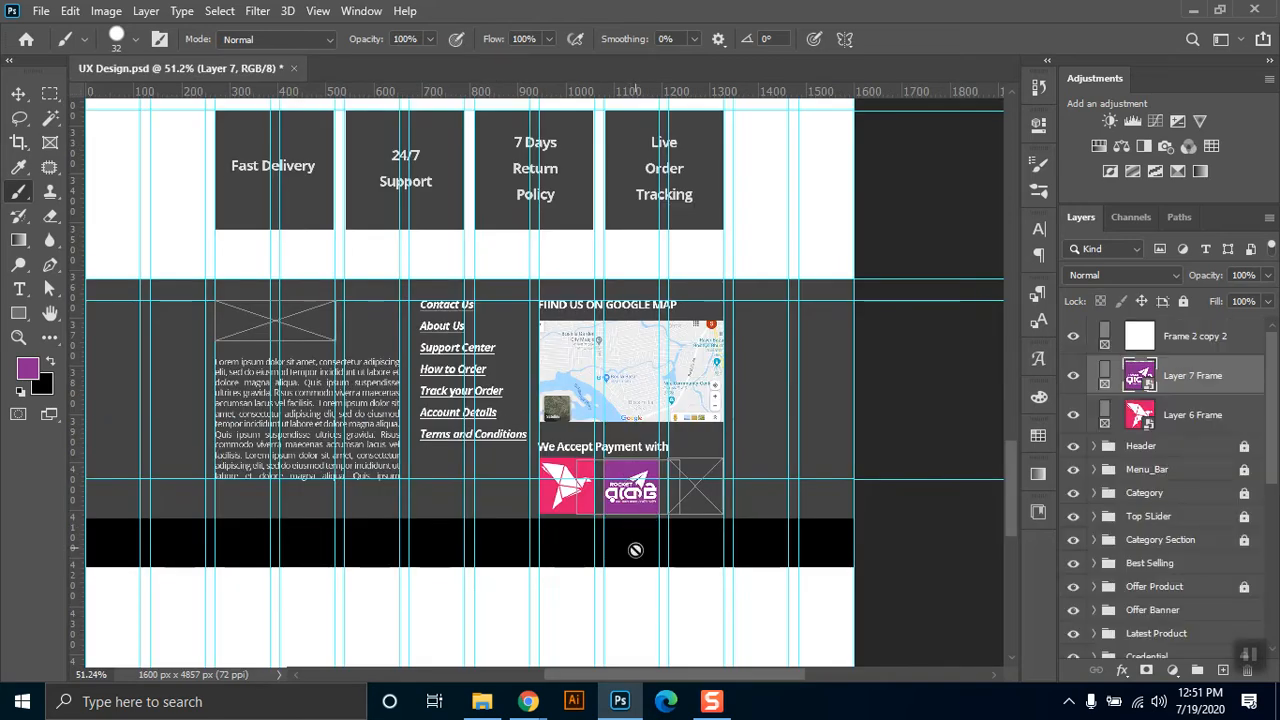
Switch to Chrome and replace the bikash logo image search with one for "visa mastercard logo".
click(925, 412)
click(491, 711)
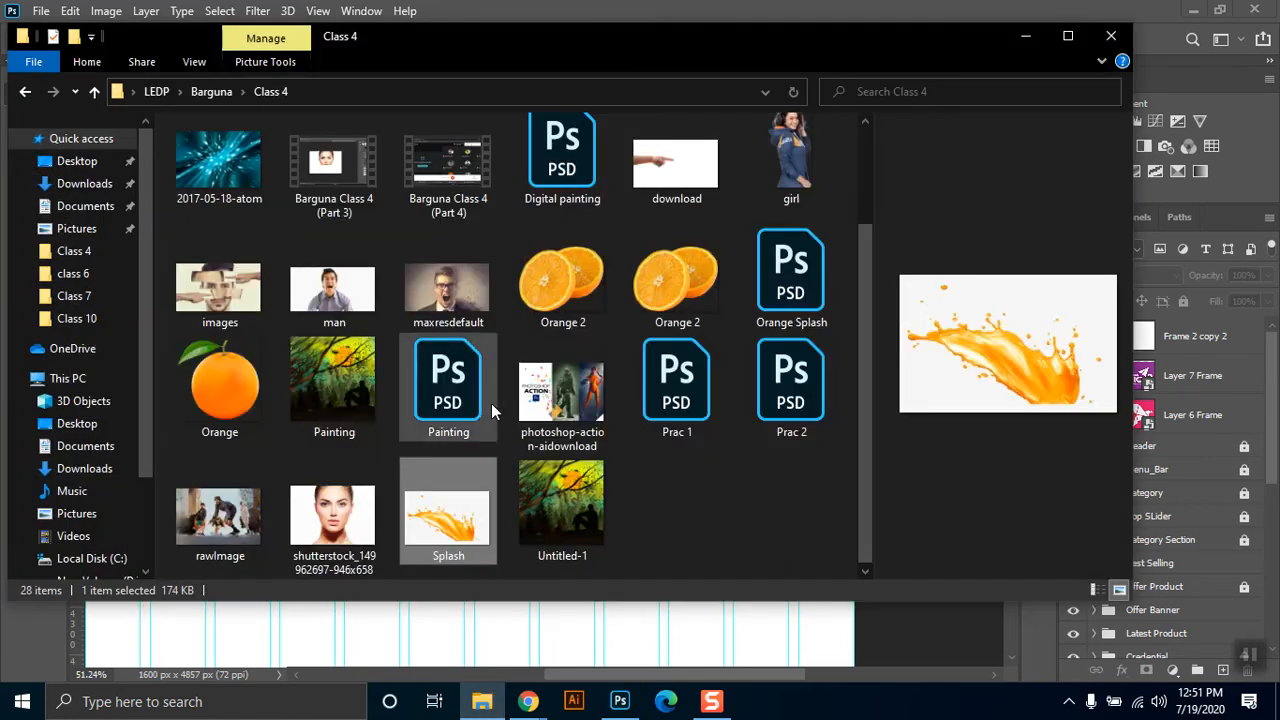
click(487, 705)
mouse_move(528, 701)
click(491, 620)
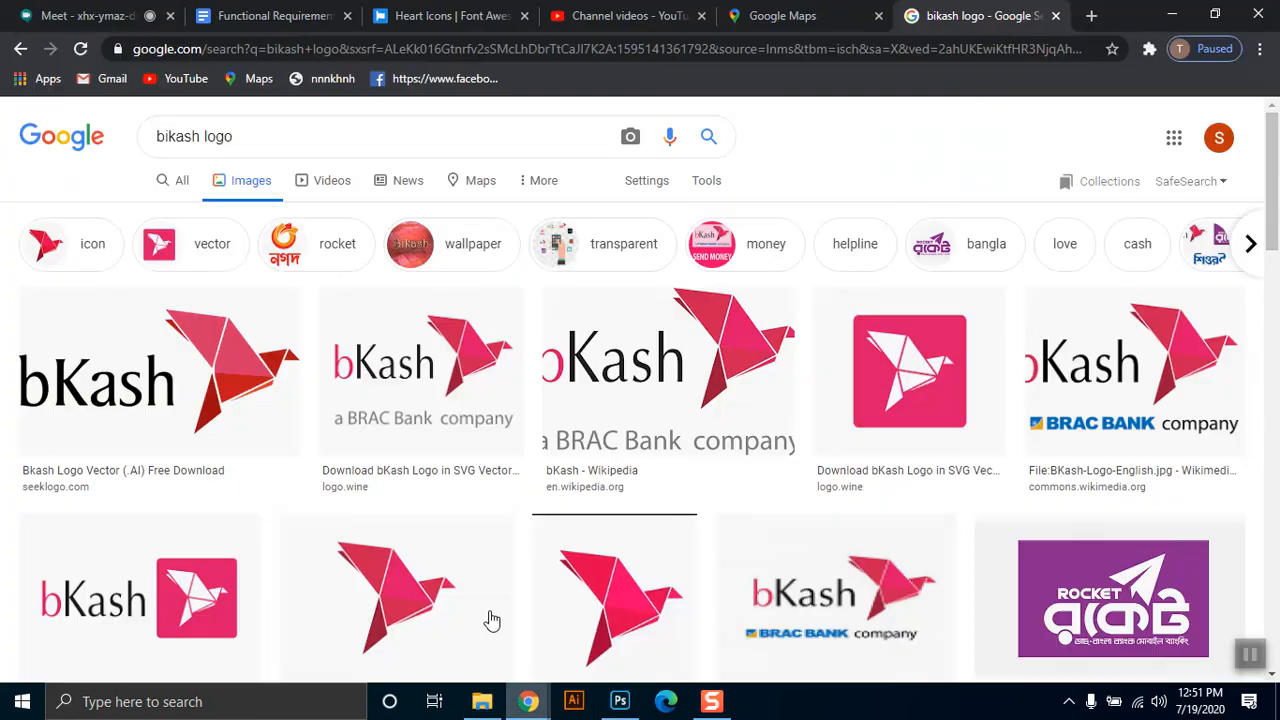
scroll(485, 500, down, 2)
scroll(480, 400, up, 2)
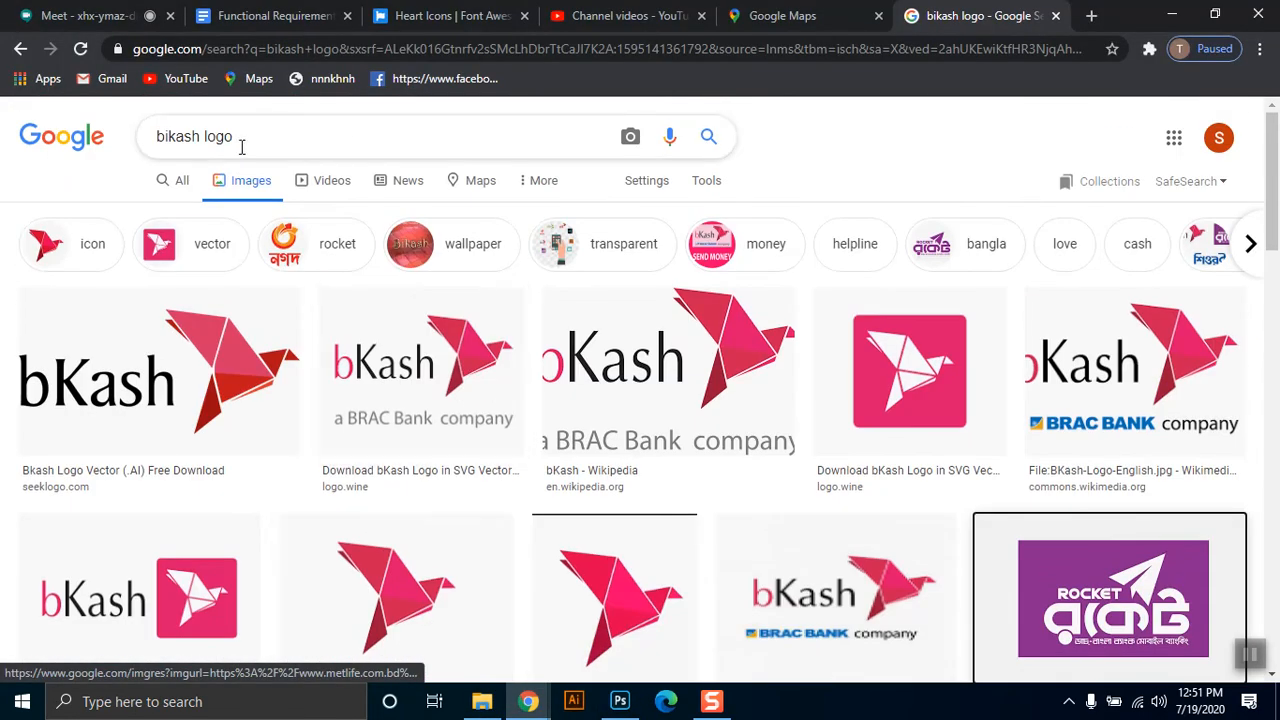
drag(249, 136, 87, 143)
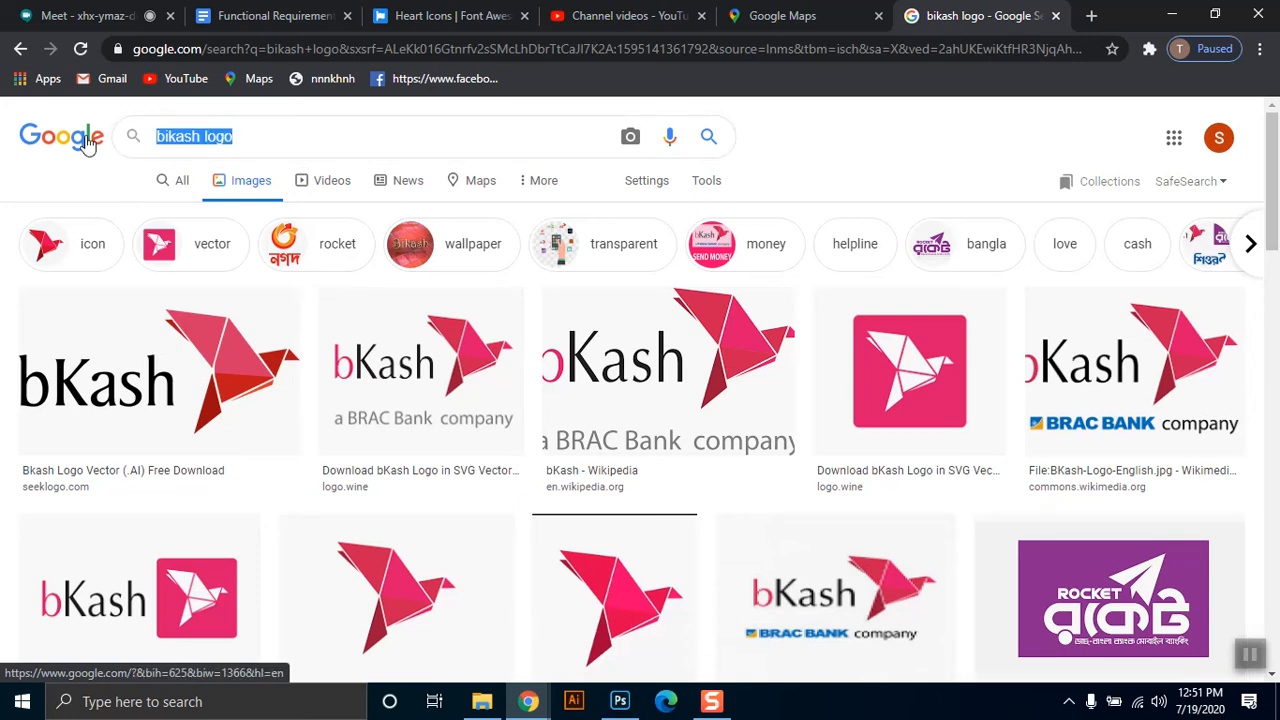
text(visa master)
key(Down)
key(Return)
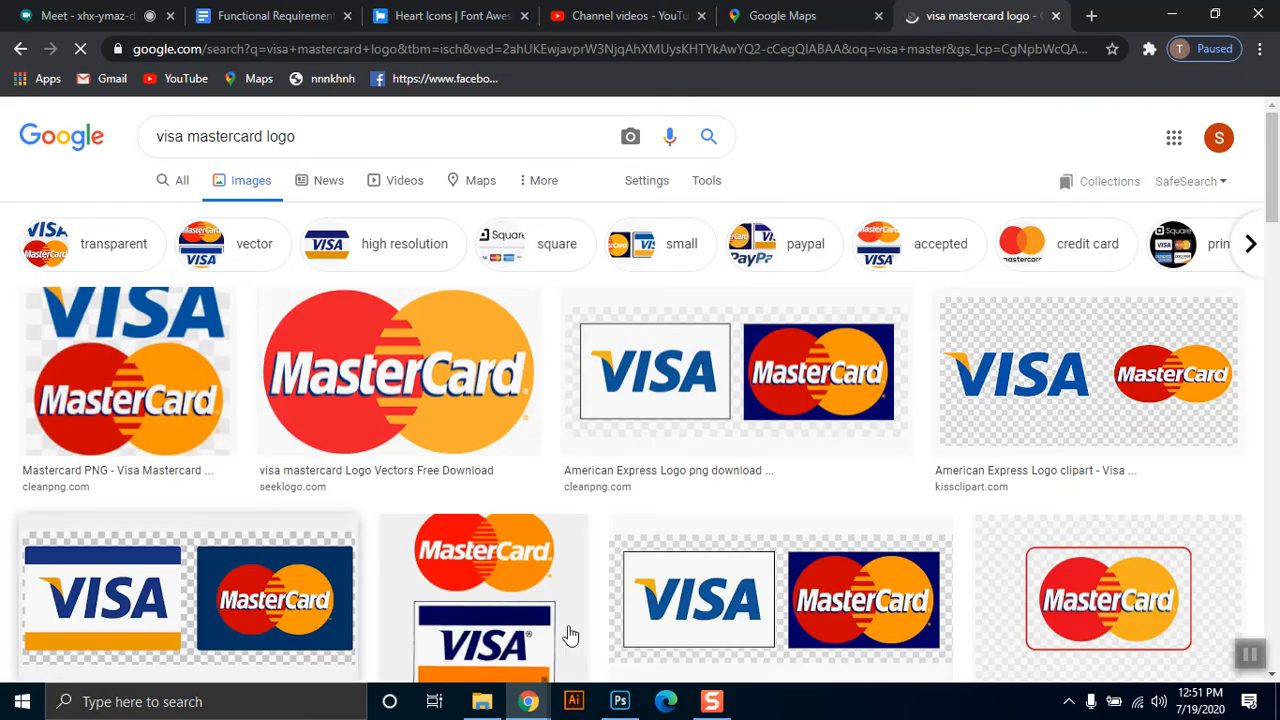
Copy the first image result, the Visa wordmark stacked above the MasterCard logo.
right_click(132, 356)
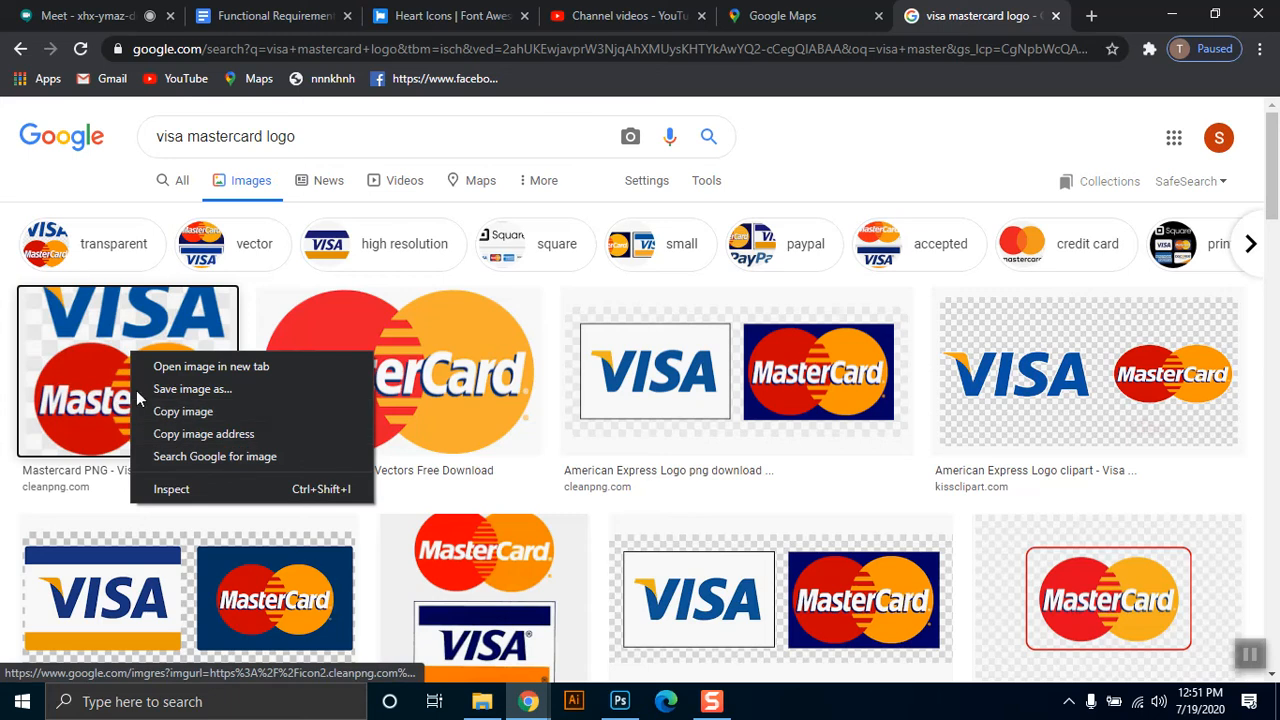
click(208, 413)
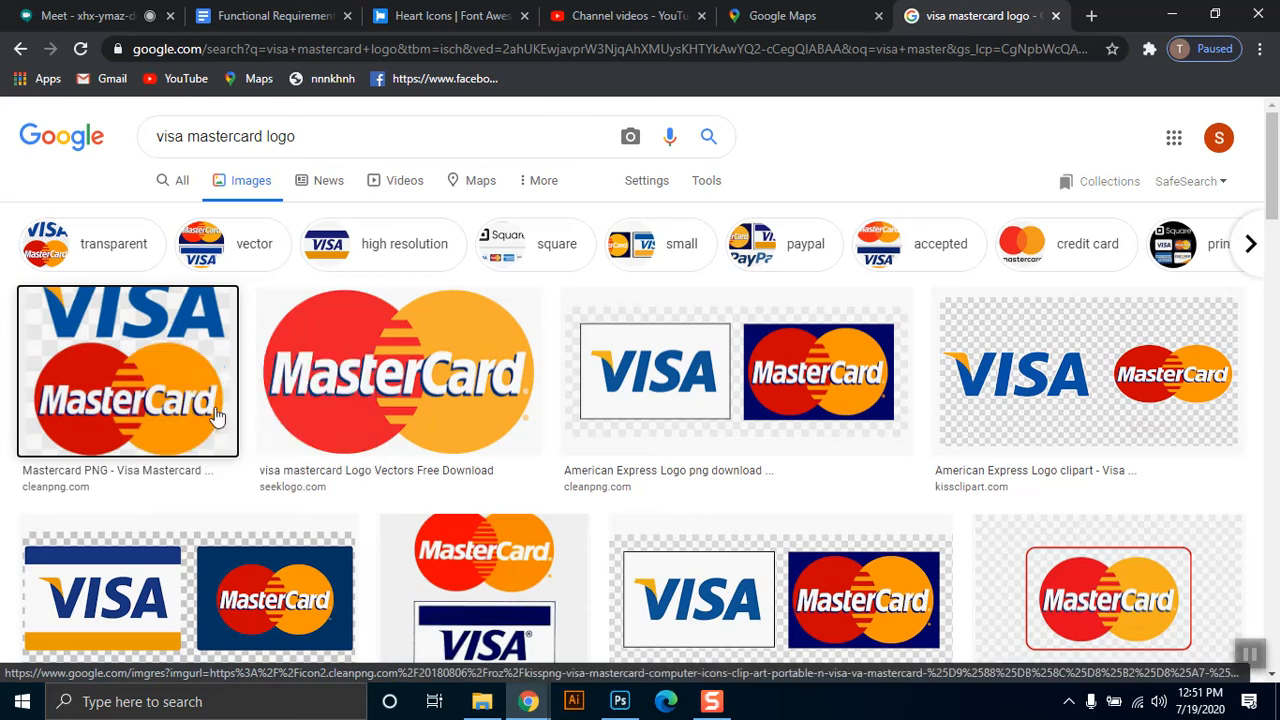
right_click(138, 330)
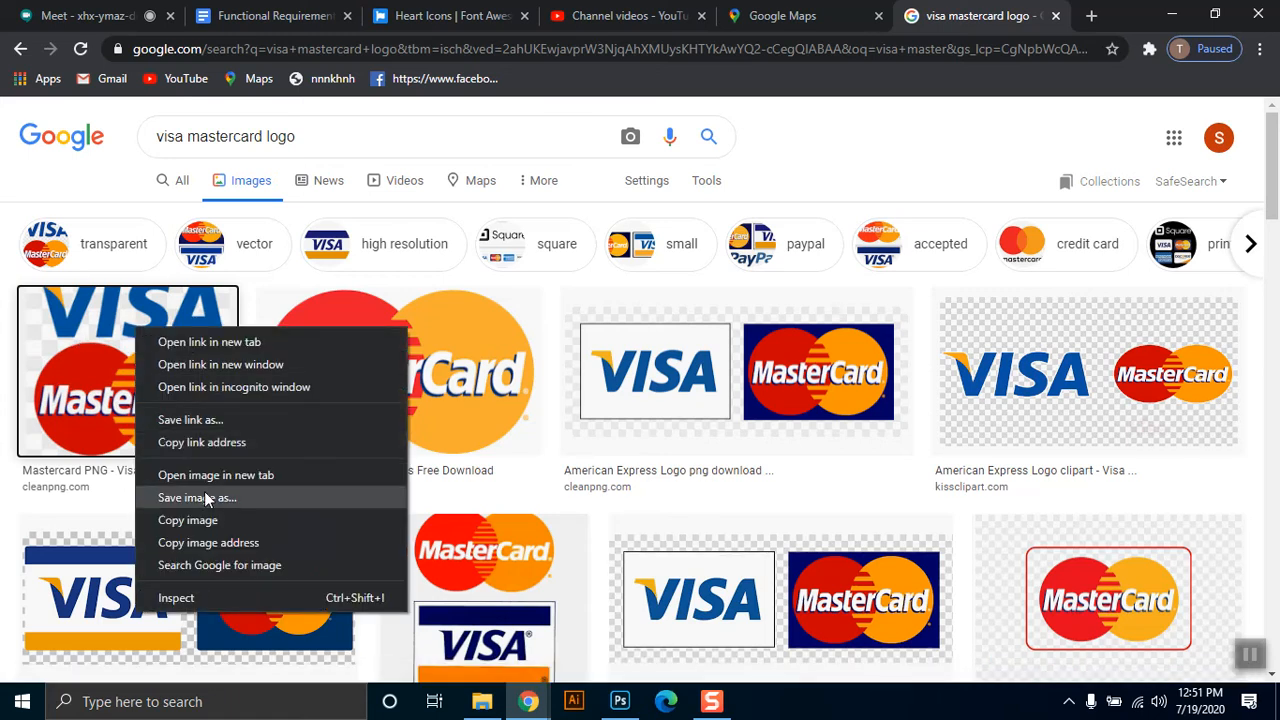
click(186, 520)
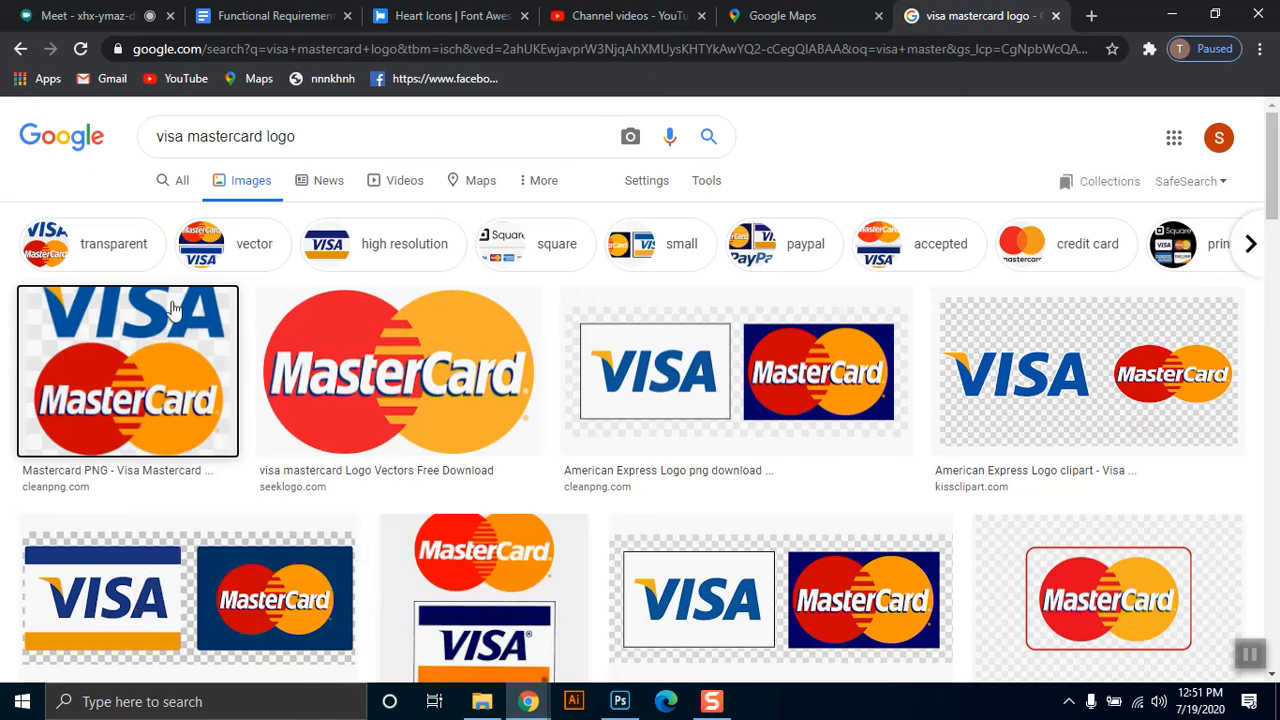
Switch to Photoshop, paste the Visa MasterCard logo into the empty payment frame and scale it down to fit the frame.
click(620, 701)
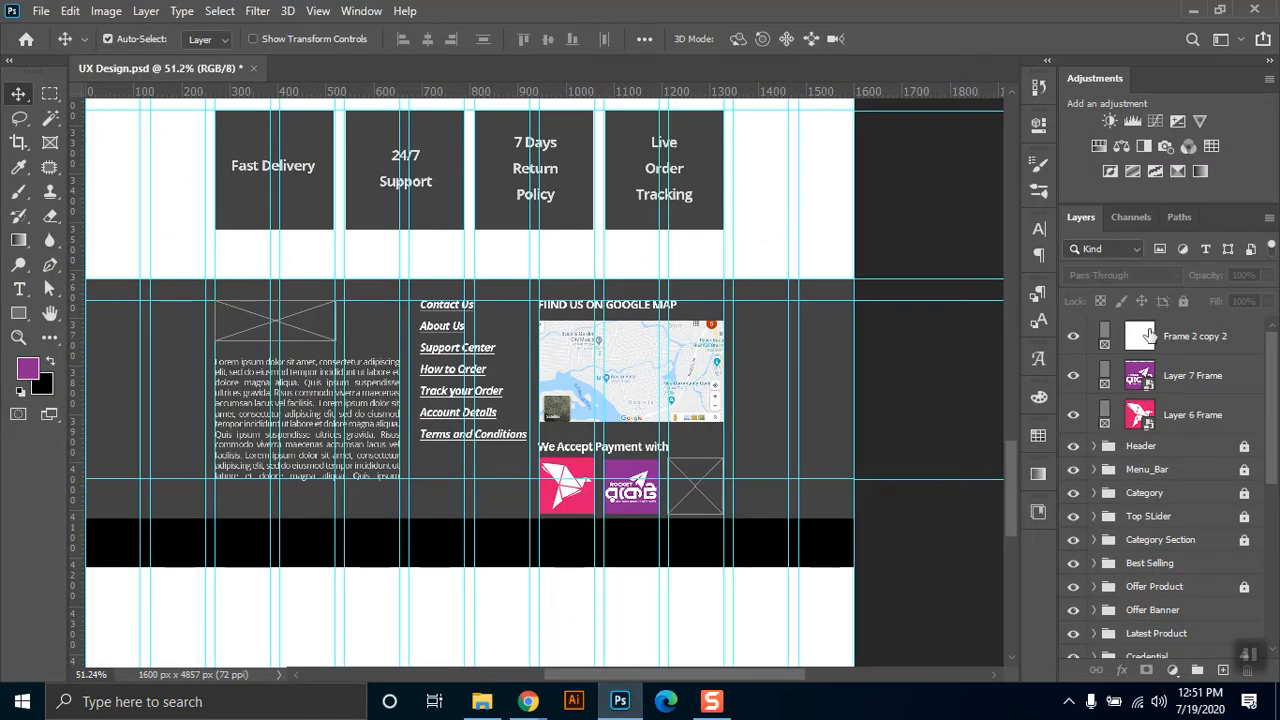
click(1150, 336)
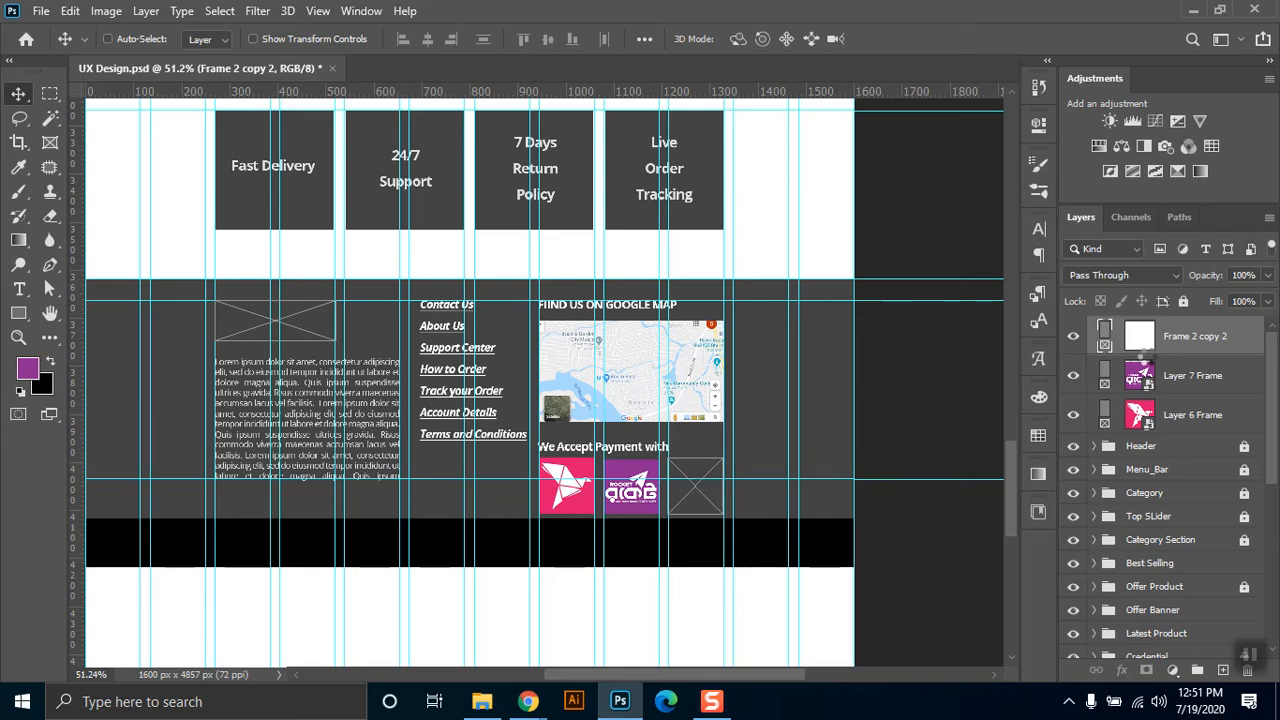
key(ctrl+v)
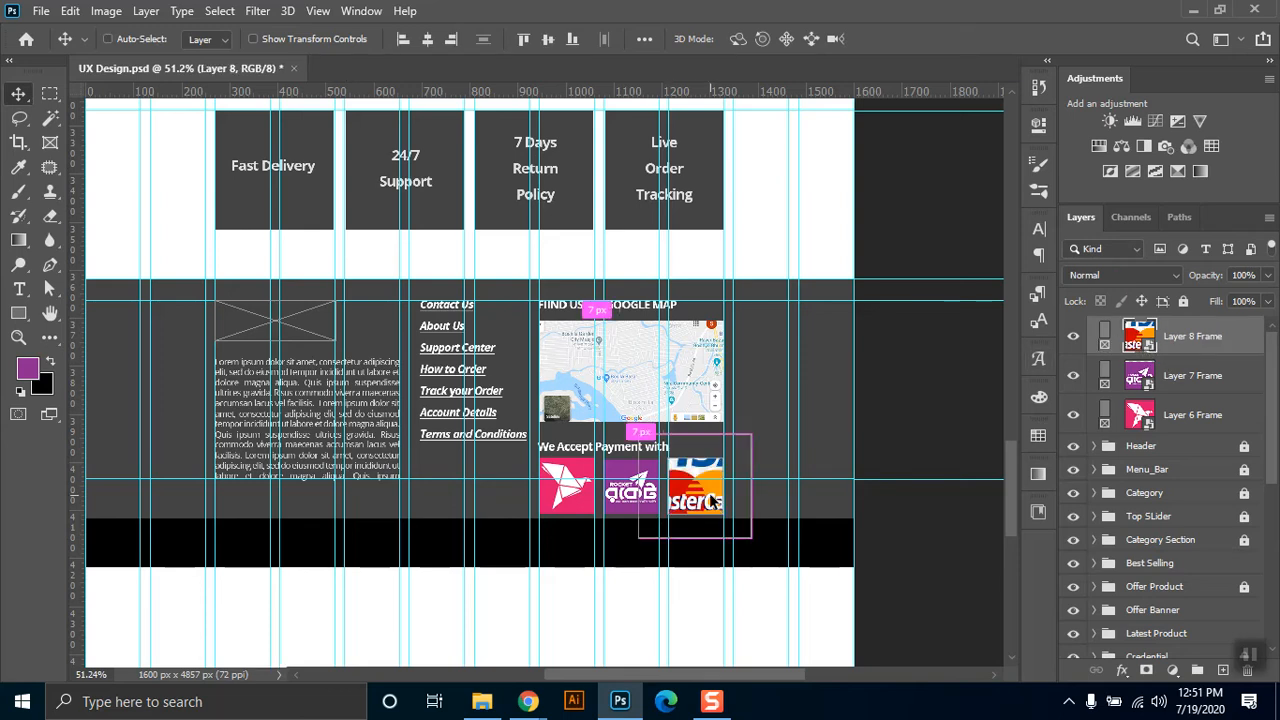
key(ctrl+t)
drag(752, 539, 724, 515)
key(Return)
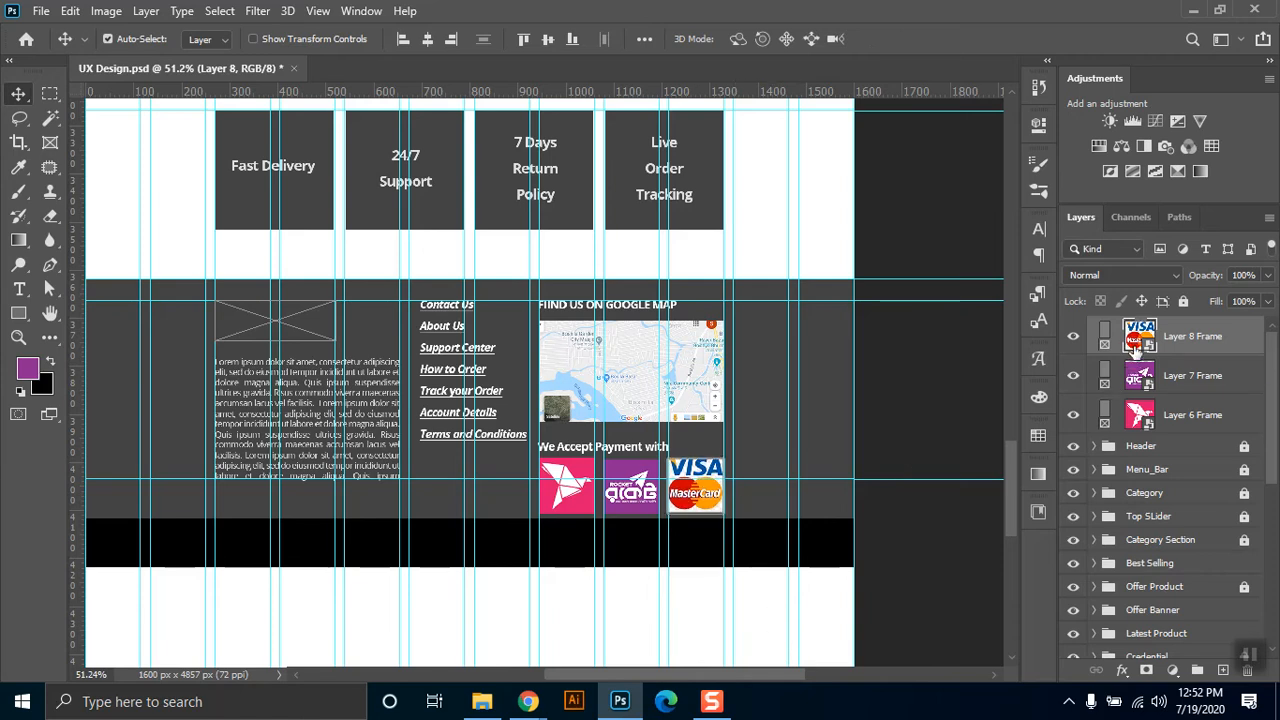
double_click(1137, 340)
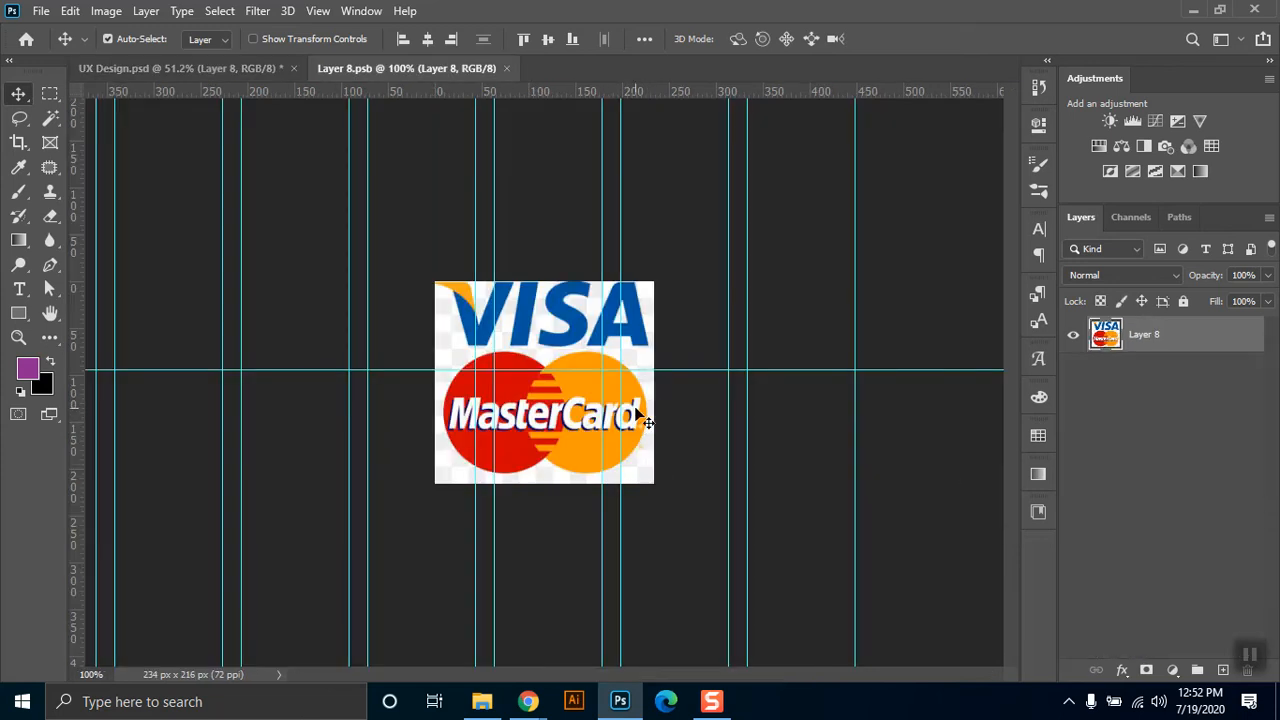
key(c)
drag(541, 283, 541, 272)
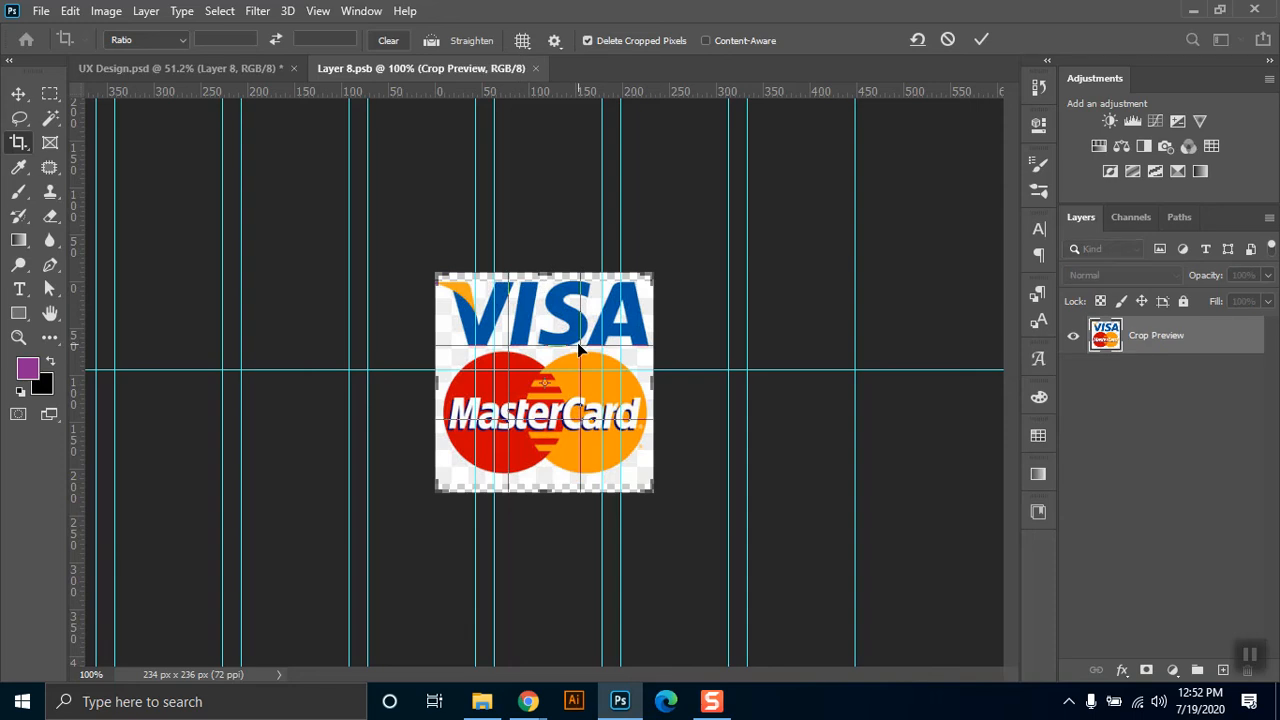
key(Return)
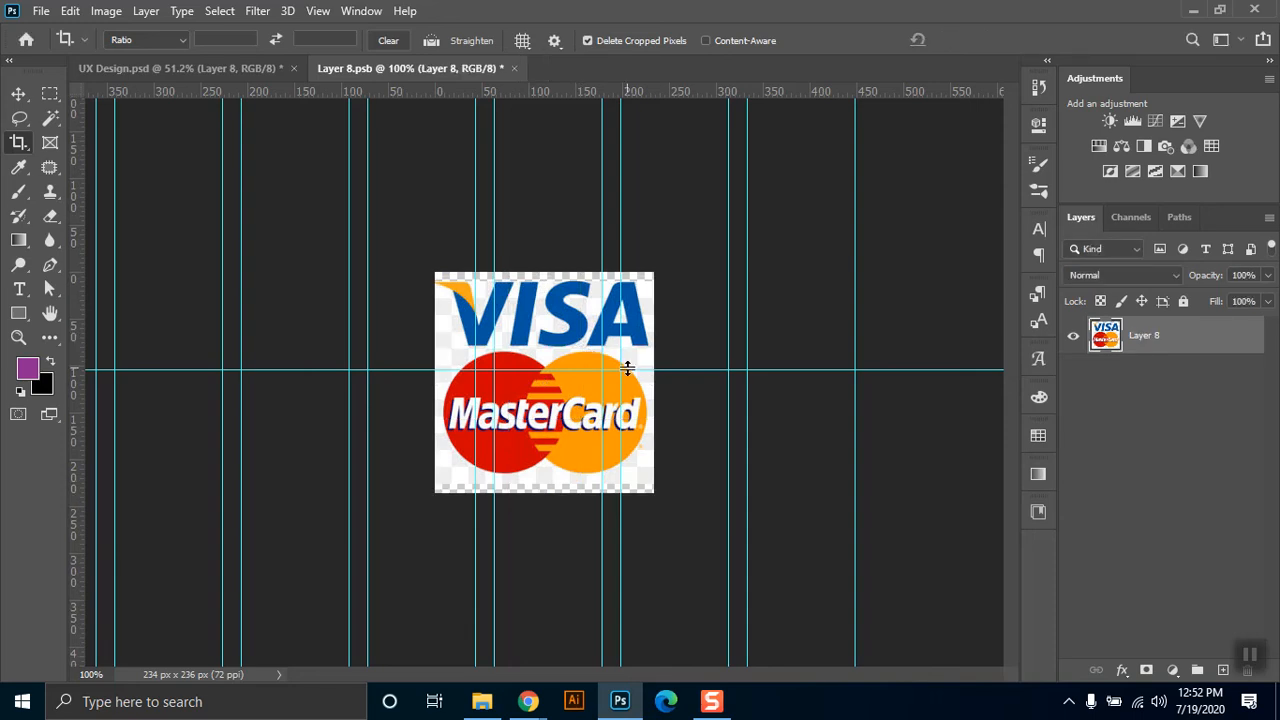
key(ctrl+z)
click(506, 68)
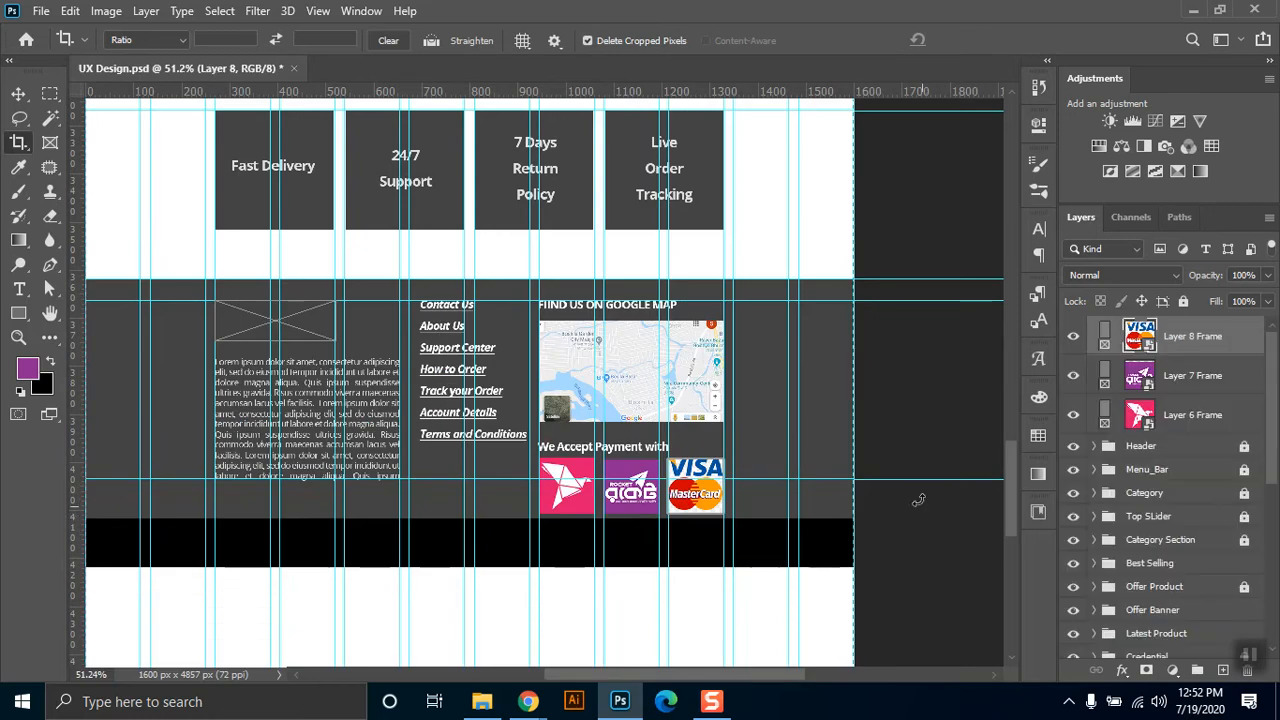
Select all three payment logo frames and scale them down together to about 253 x 76 px, keeping them under the payment heading.
key(m)
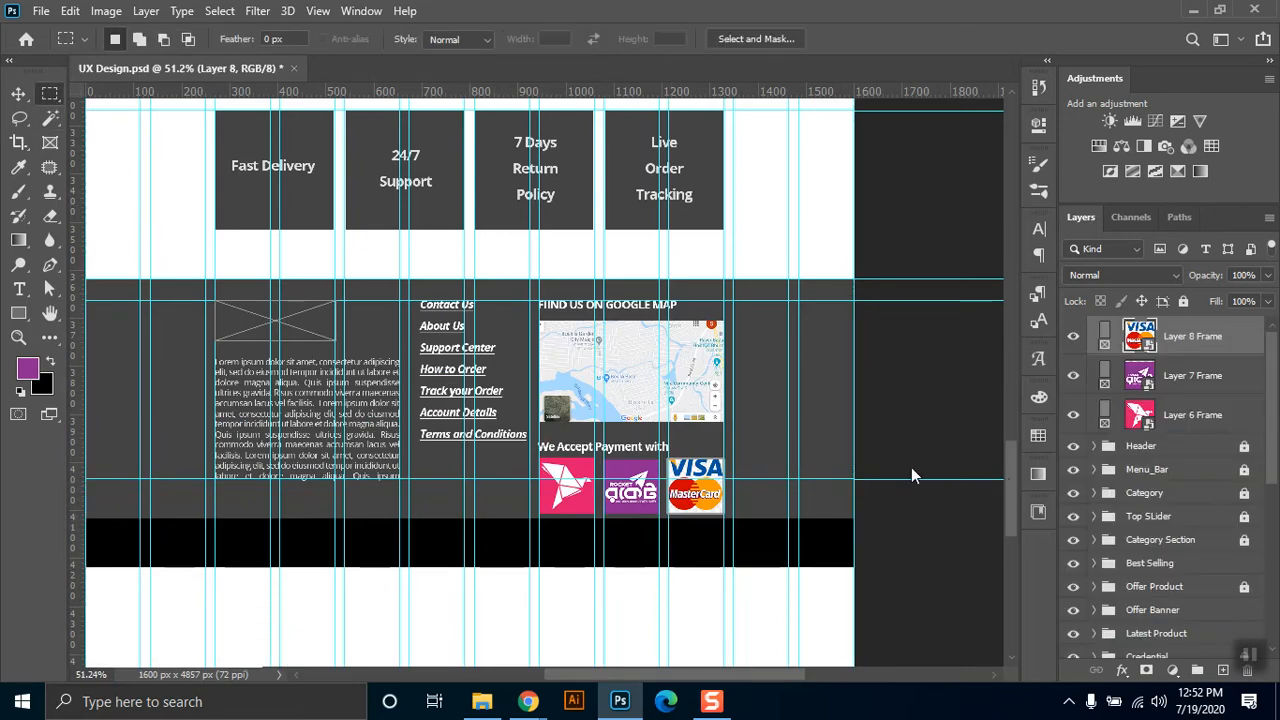
shift+click(1205, 415)
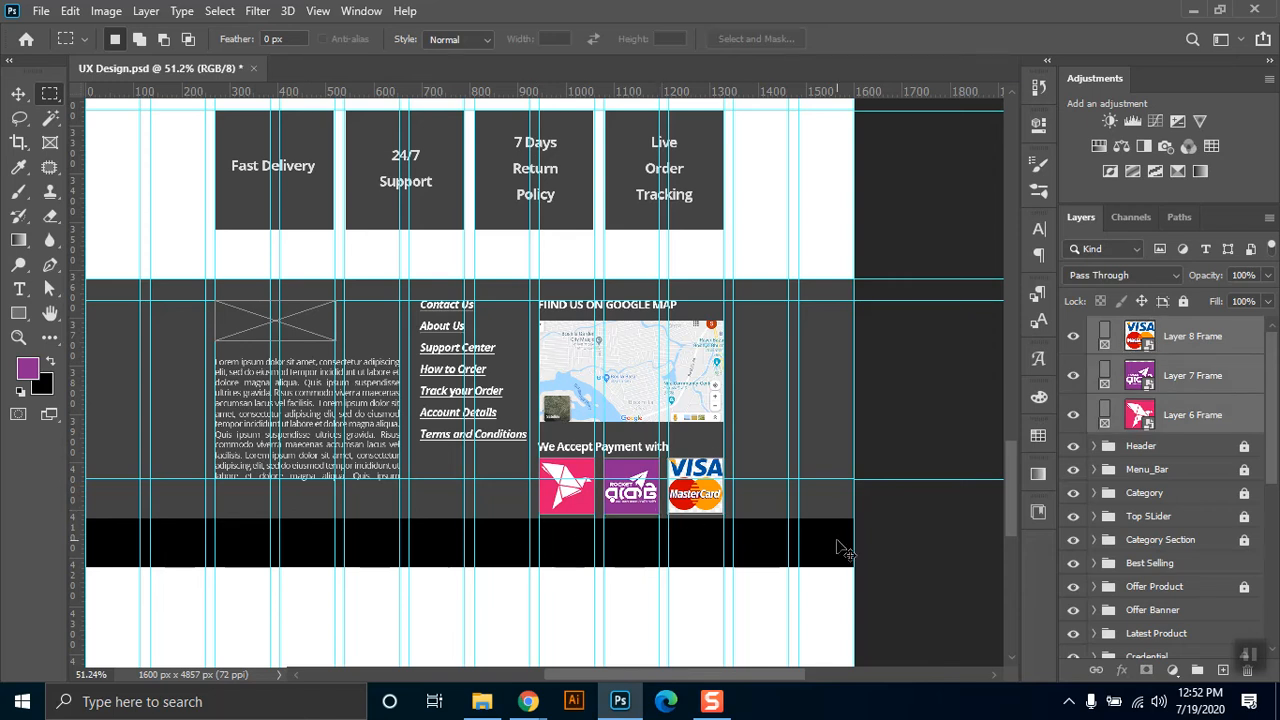
key(ctrl+t)
drag(720, 510, 661, 501)
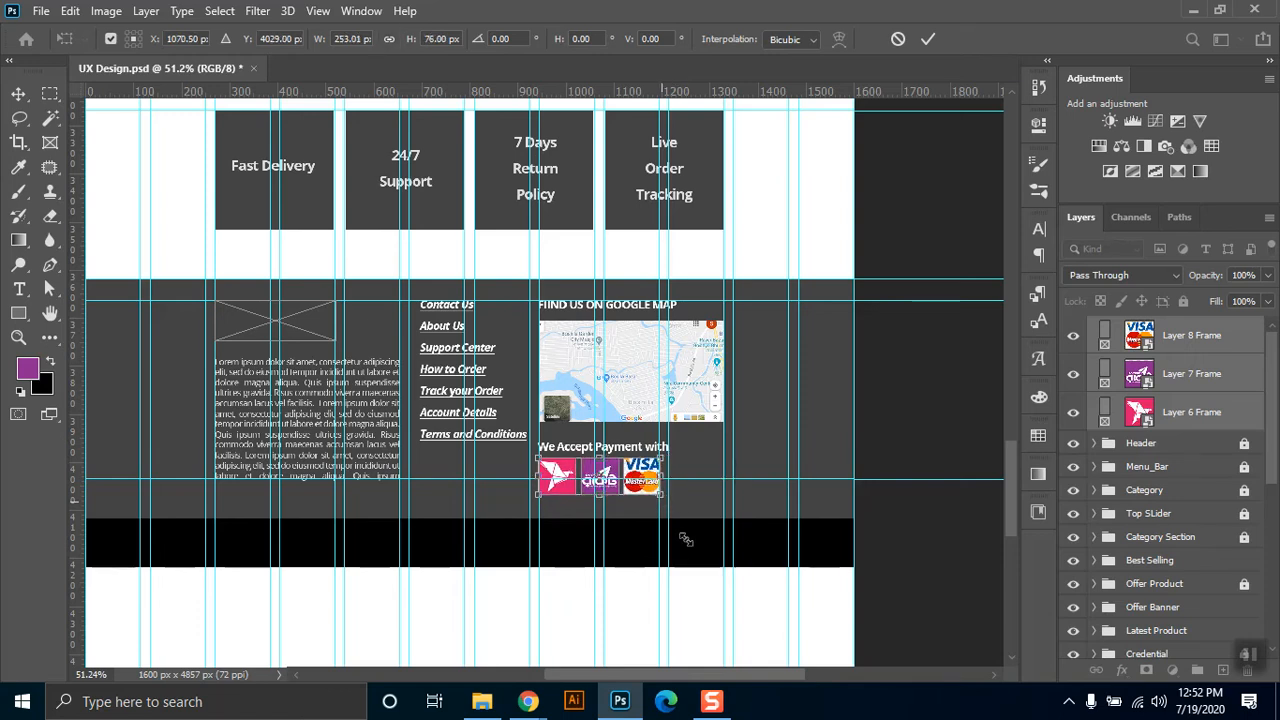
key(Return)
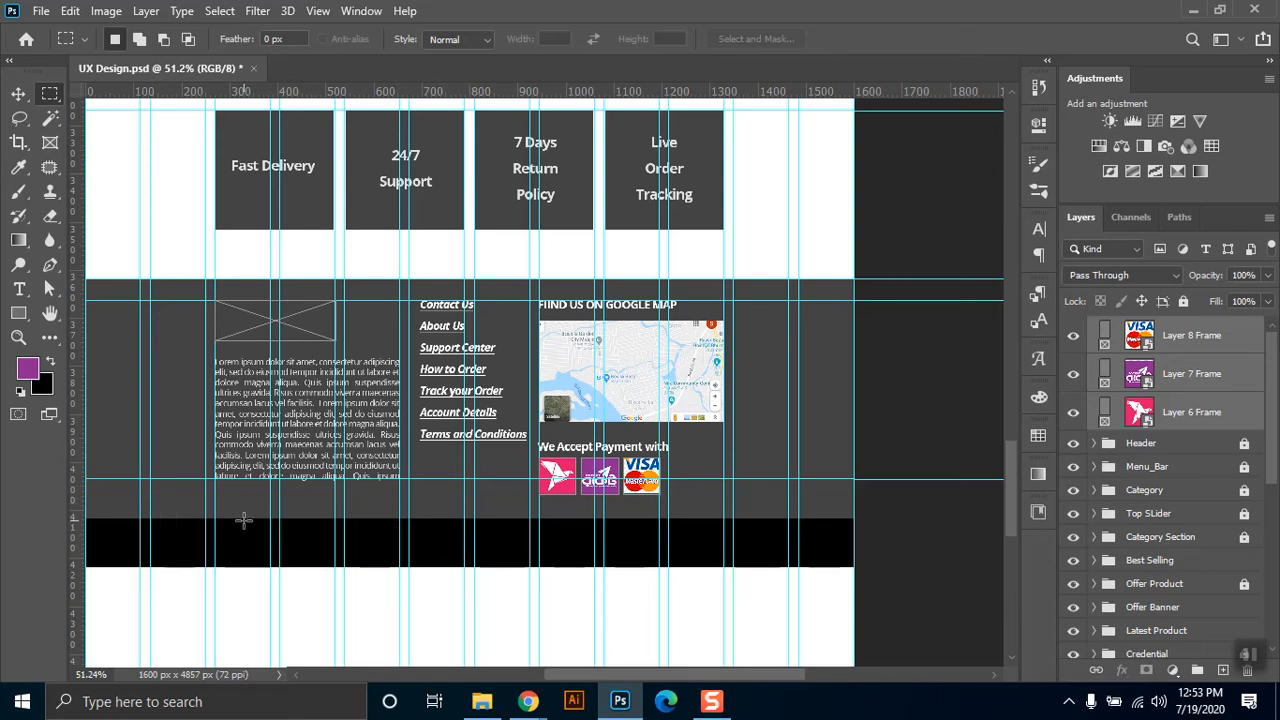
Add the horizontal text "facebook" below the footer description and colour it white.
click(18, 289)
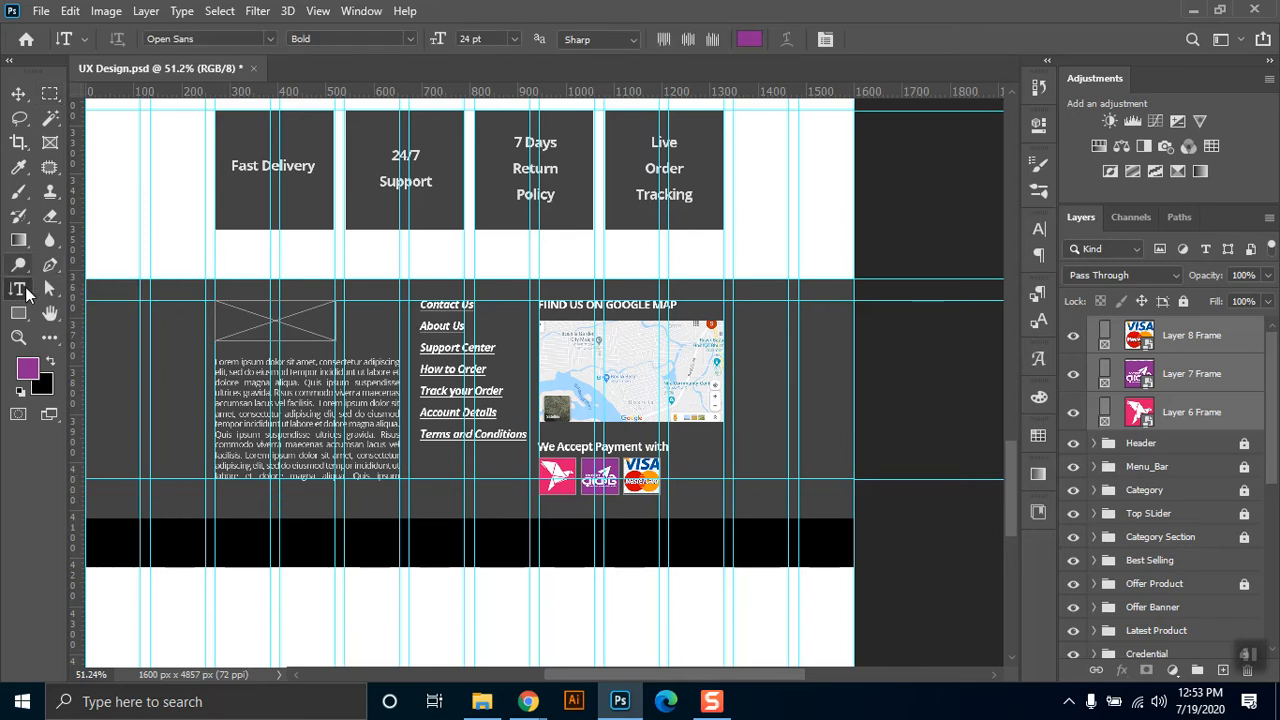
right_click(26, 286)
click(65, 287)
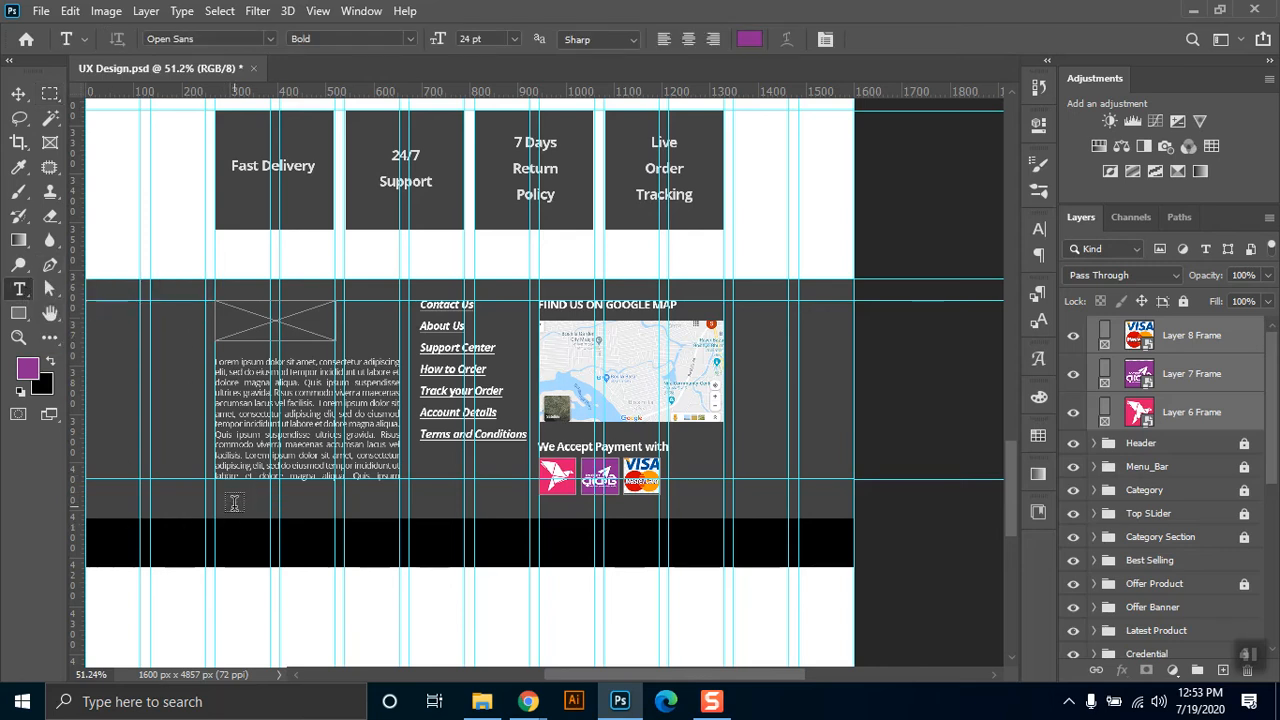
click(234, 503)
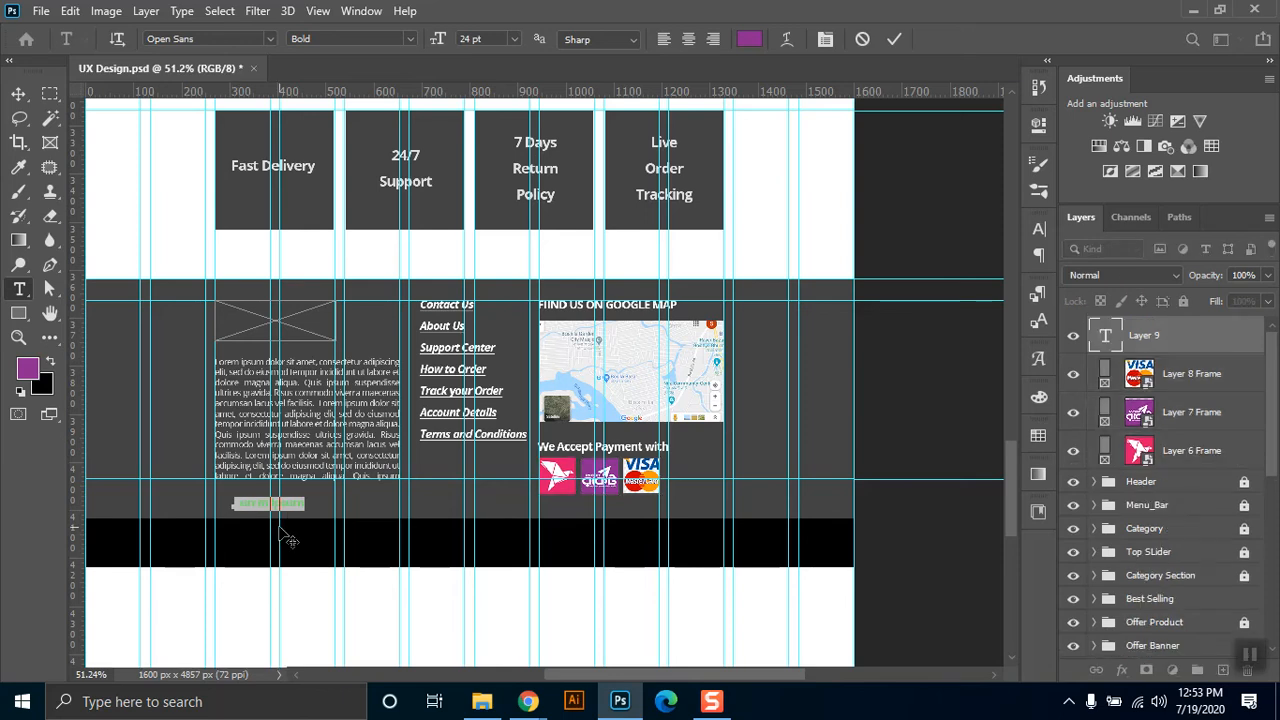
text(Al)
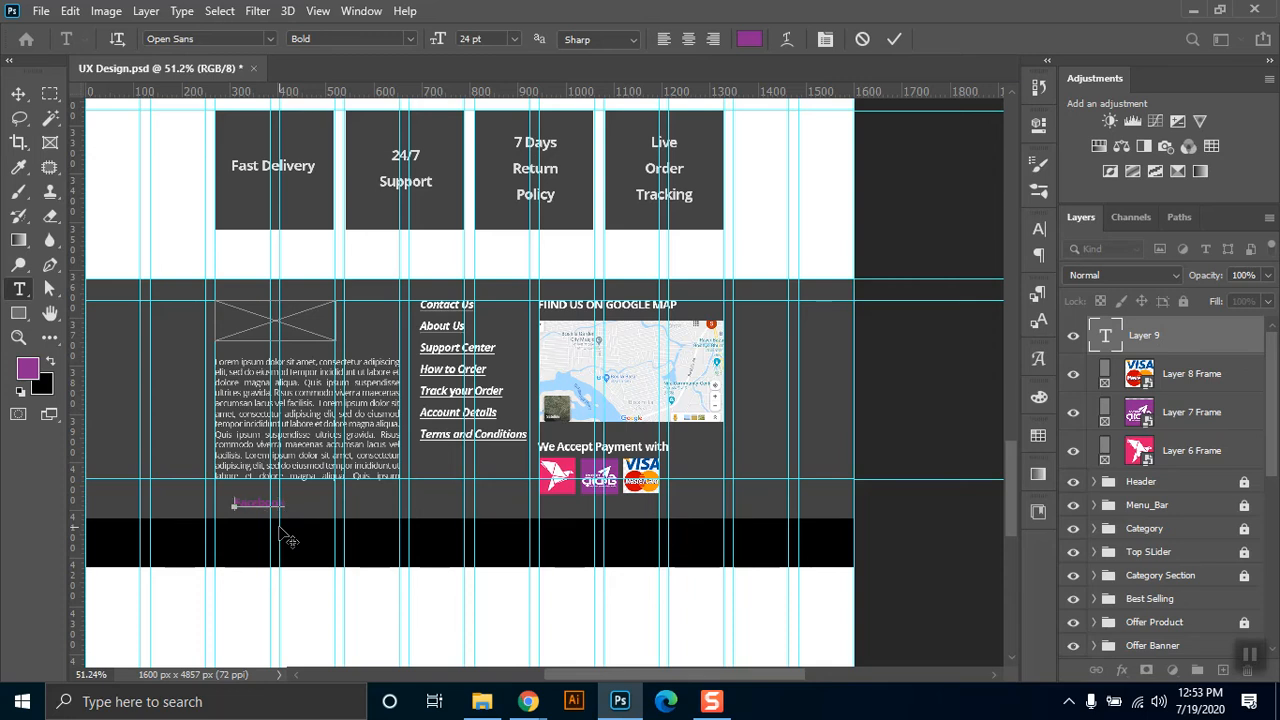
key(ctrl+a)
click(745, 42)
click(785, 358)
click(1185, 352)
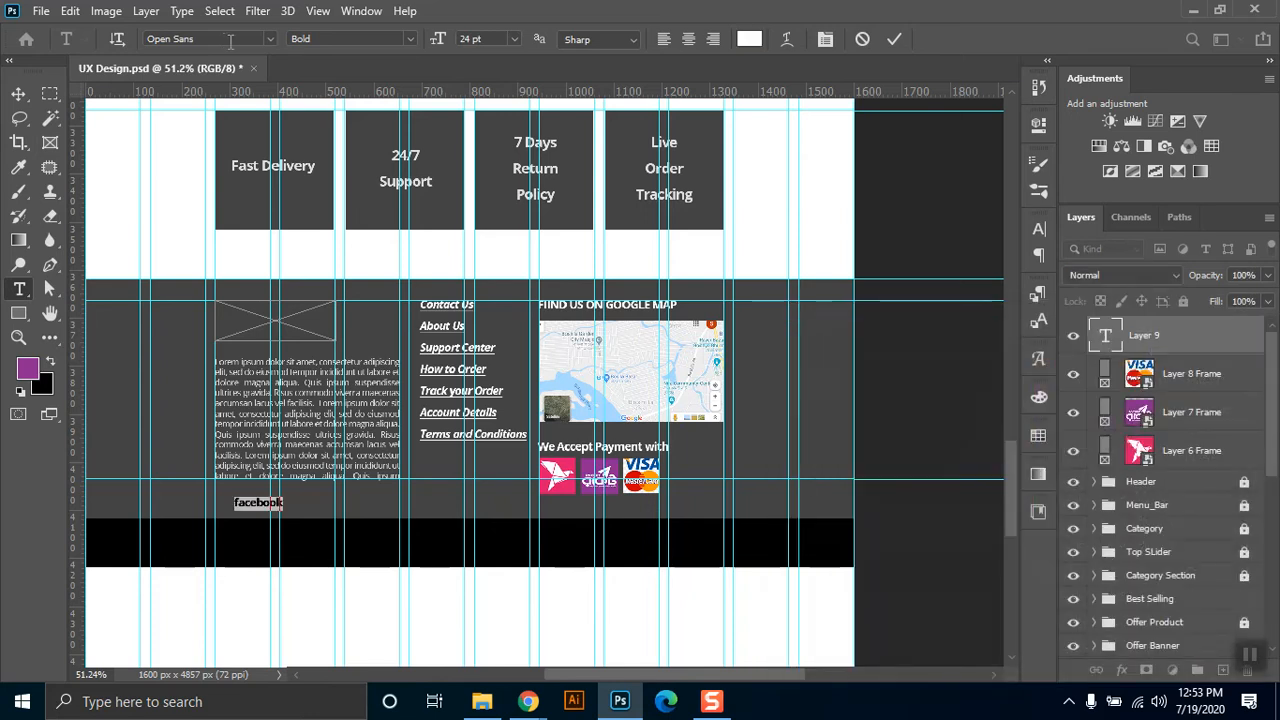
Try the Font Awesome 5 Free Solid font on the "facebook" text.
click(226, 39)
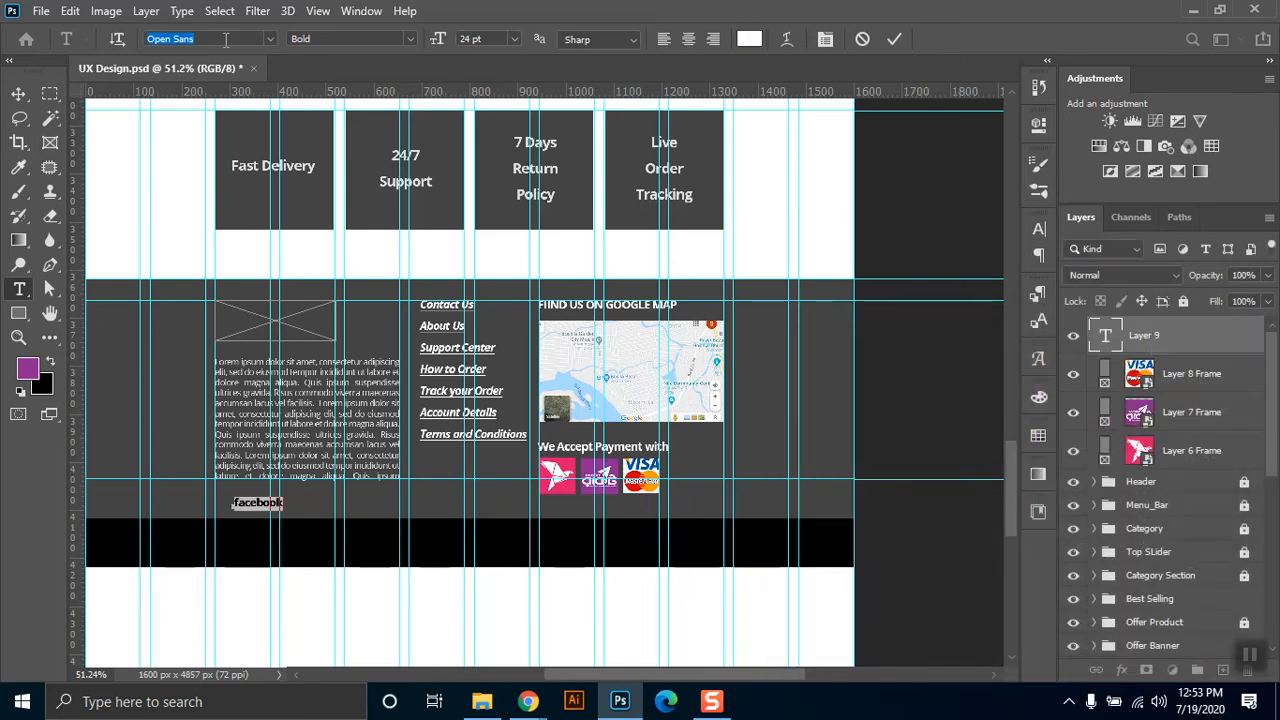
text(font)
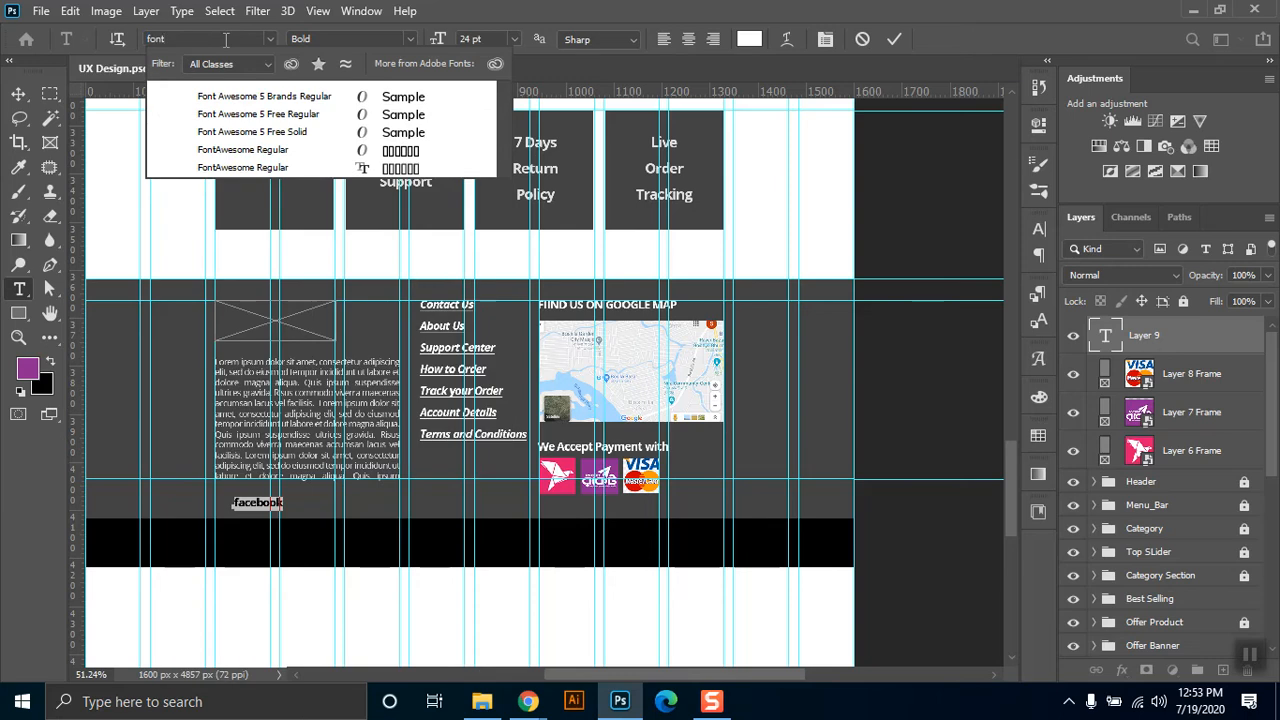
click(251, 132)
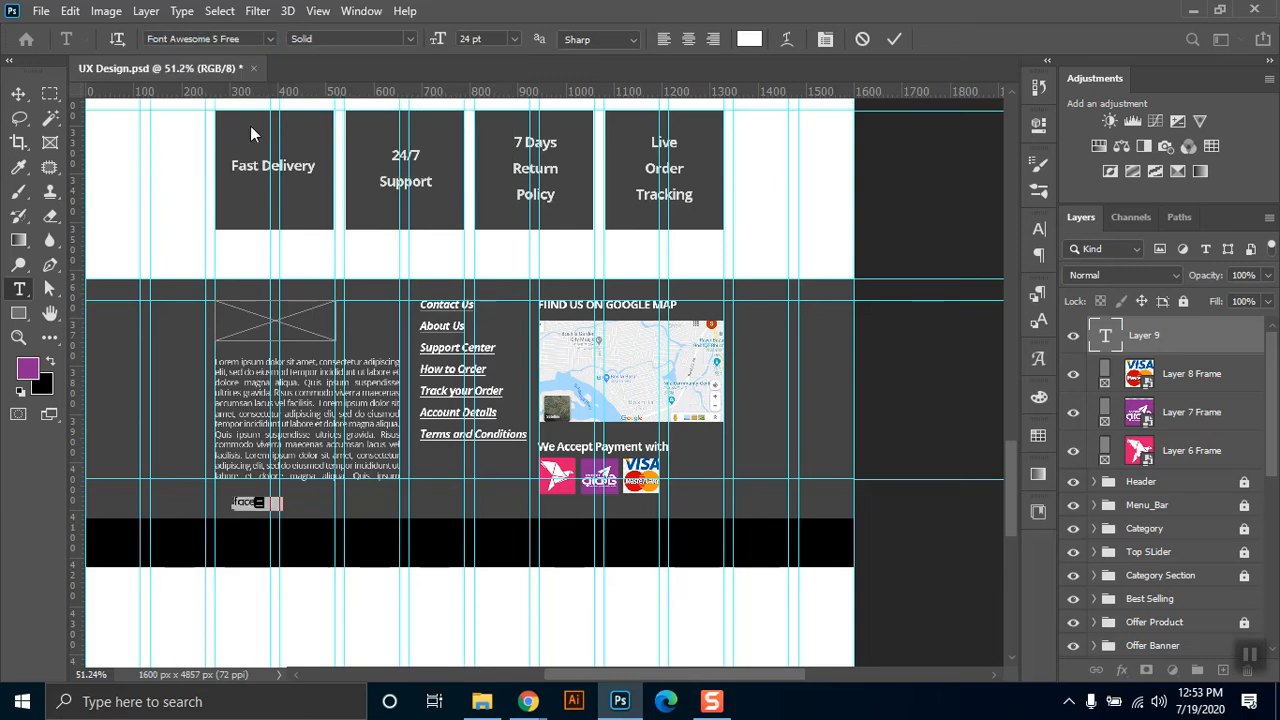
Set the "facebook" text's font to Font Awesome 5 Brands Regular to turn it into an icon.
click(260, 38)
click(271, 39)
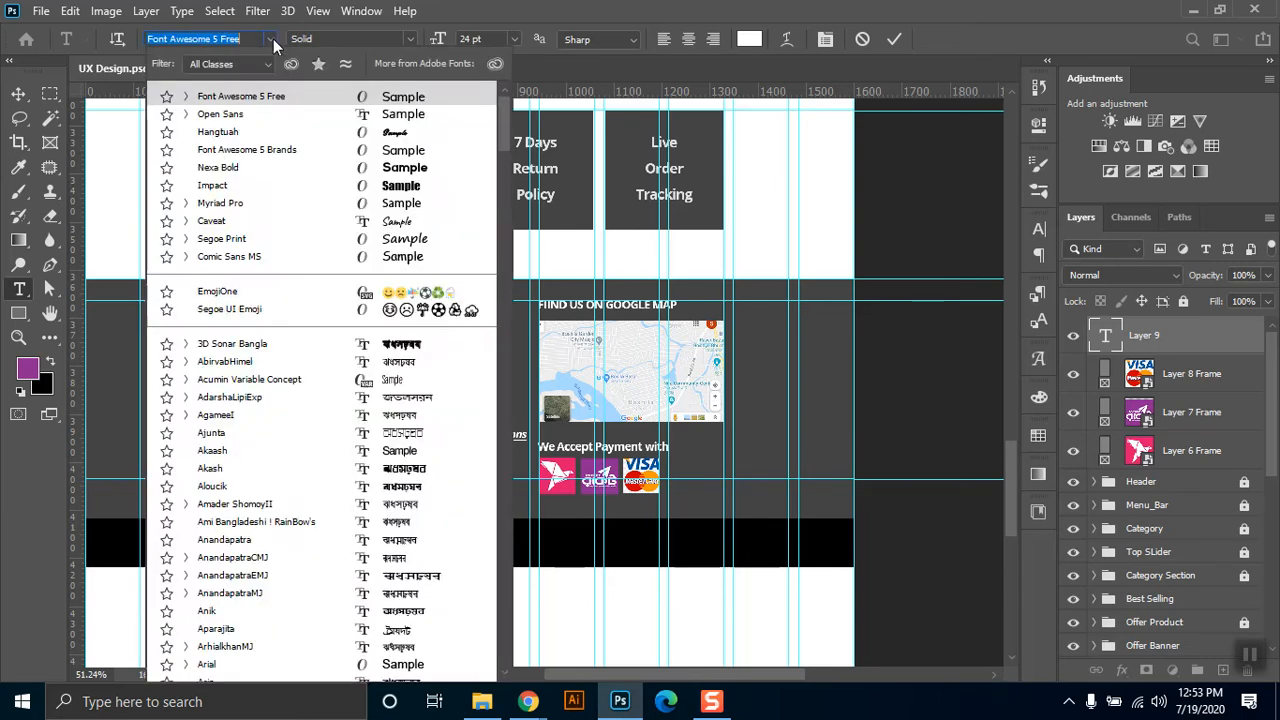
text(font)
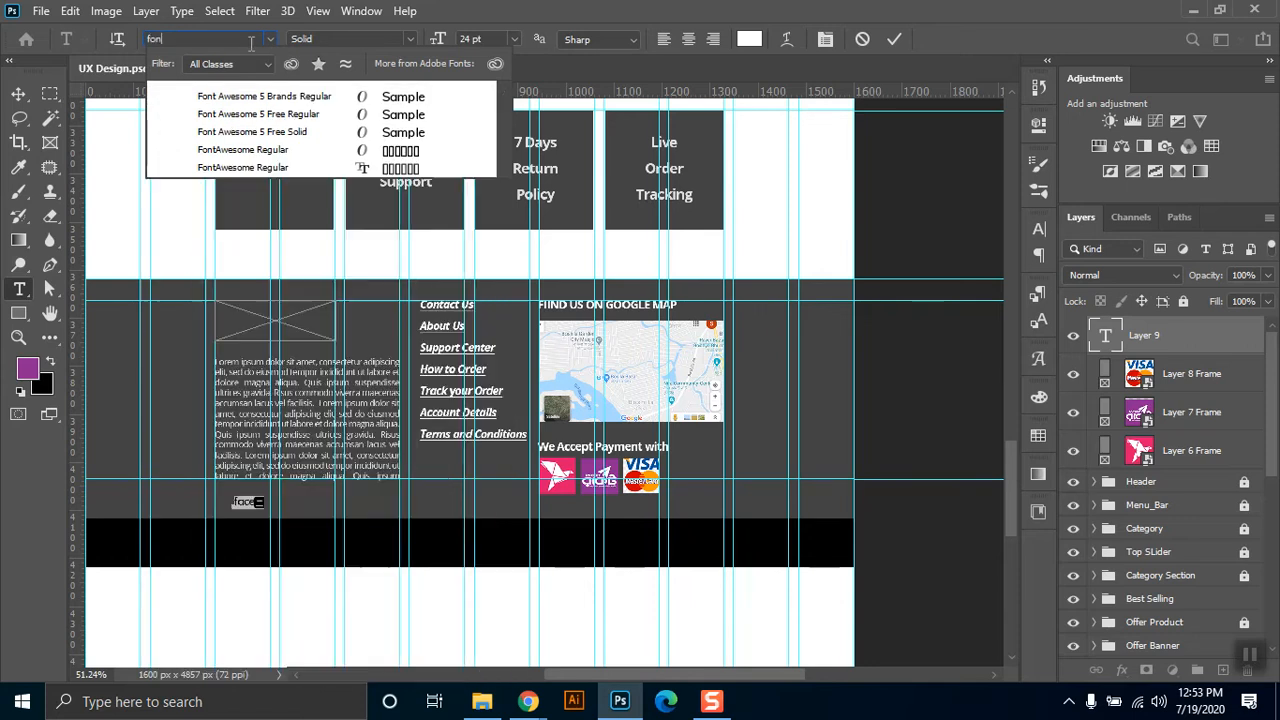
click(272, 100)
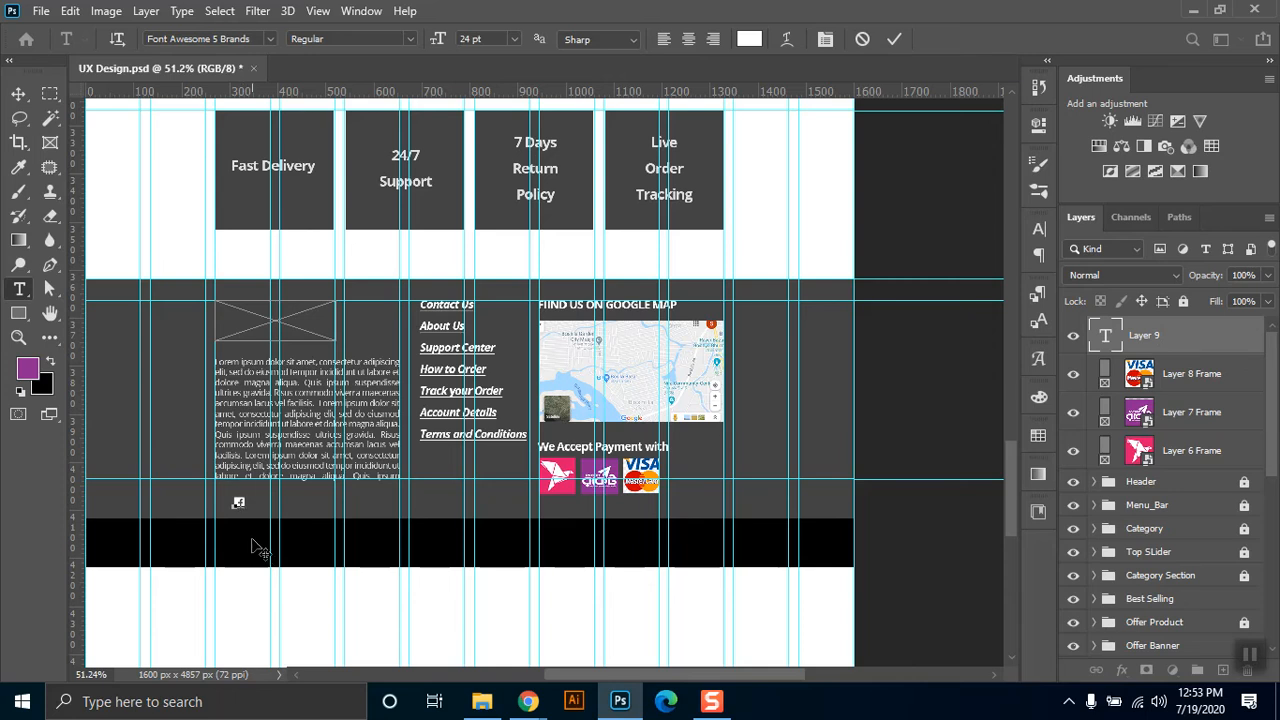
Extend the icon text with youtube, google, twitter, instagram, linkedin and pinterest, separated by spaces.
text(ycutubegoogle)
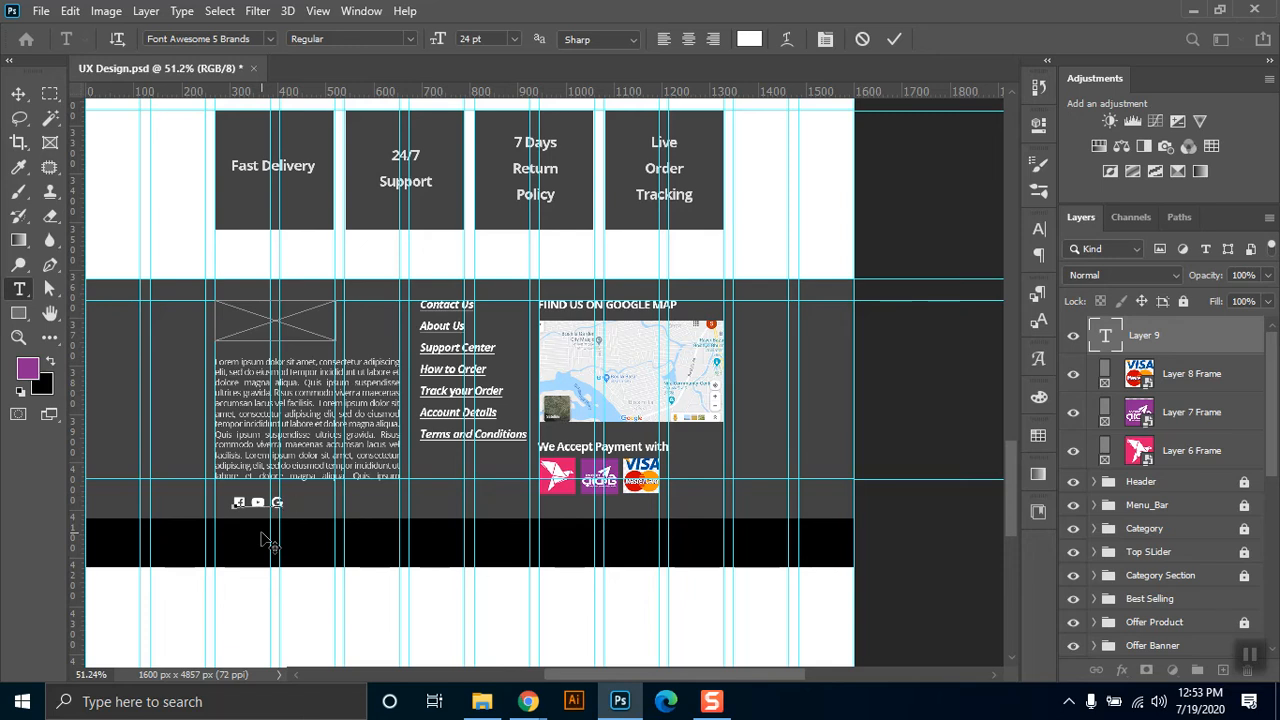
text( twiter instragram)
text(in)
key(BackSpace)
text(kedin)
key(ctrl+v)
text(rest)
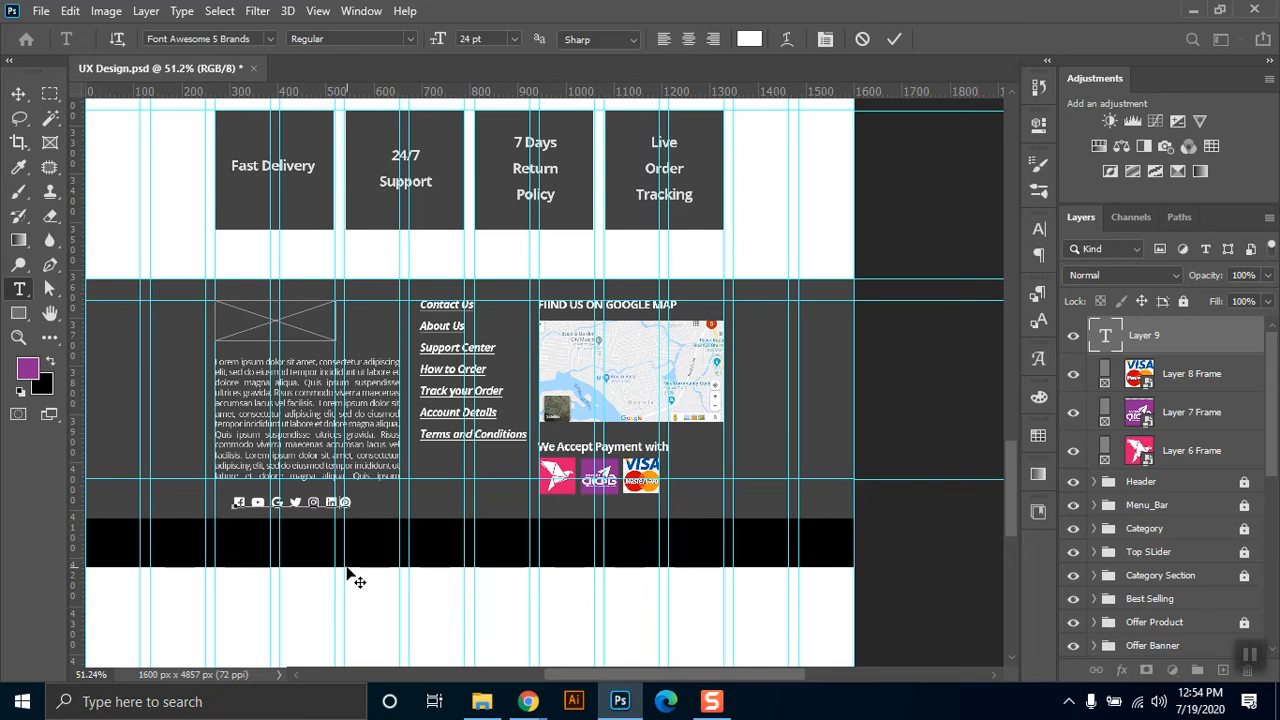
Move the social icon row below the Terms and Conditions link, just above the footer's lower guide.
click(22, 97)
drag(240, 506, 223, 508)
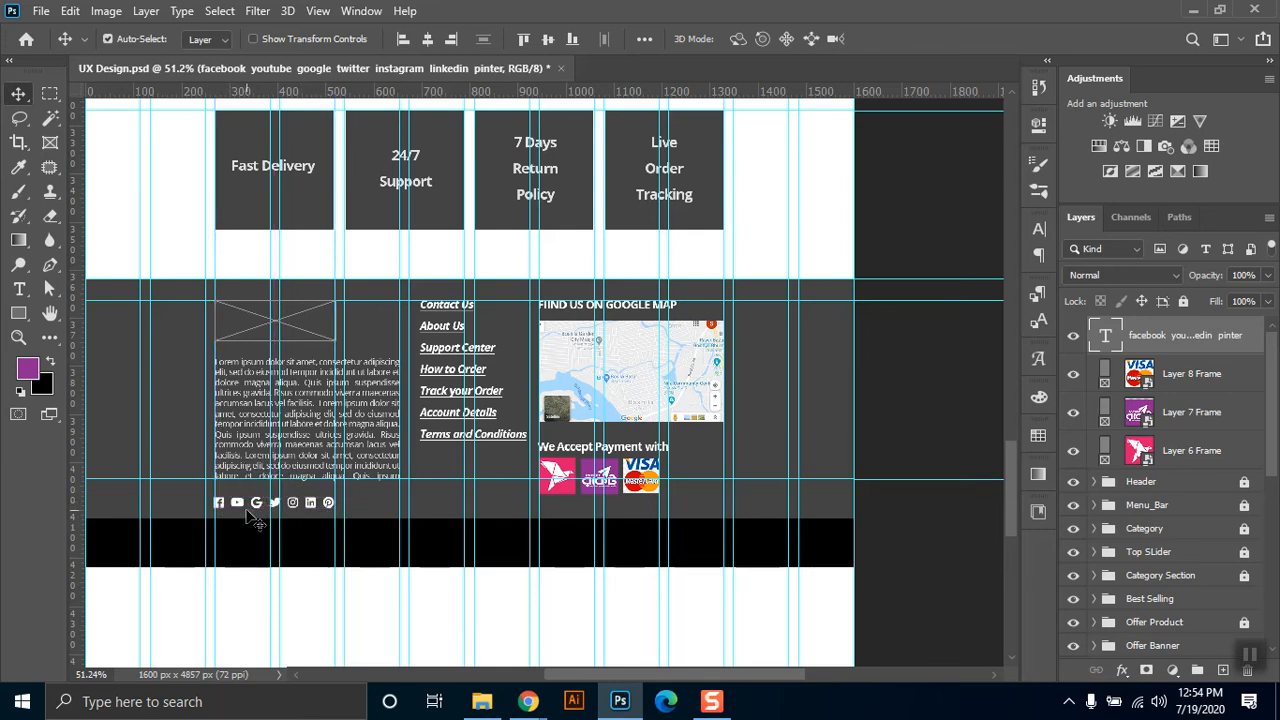
drag(250, 503, 442, 482)
key(Down)
key(Down)
key(Down)
key(Down)
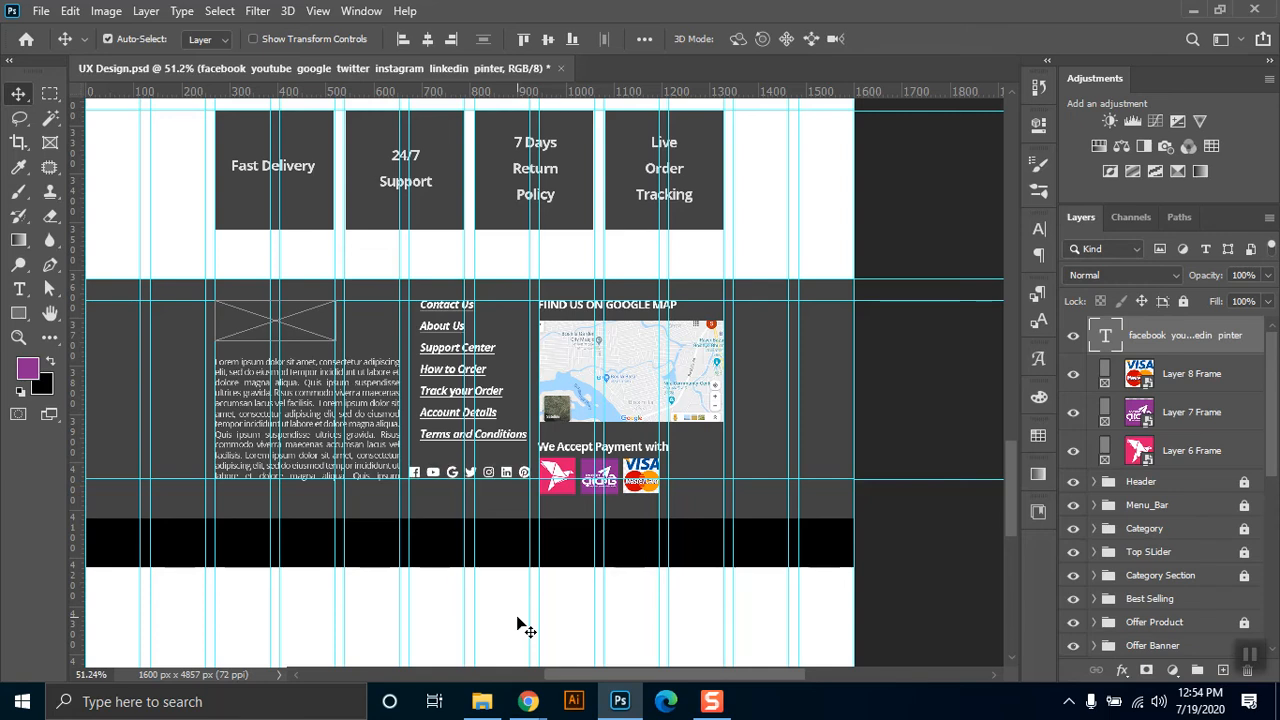
Move the "We Accept Payment with" heading and the three payment logo frames up together until the logos rest on the lower guide.
click(582, 452)
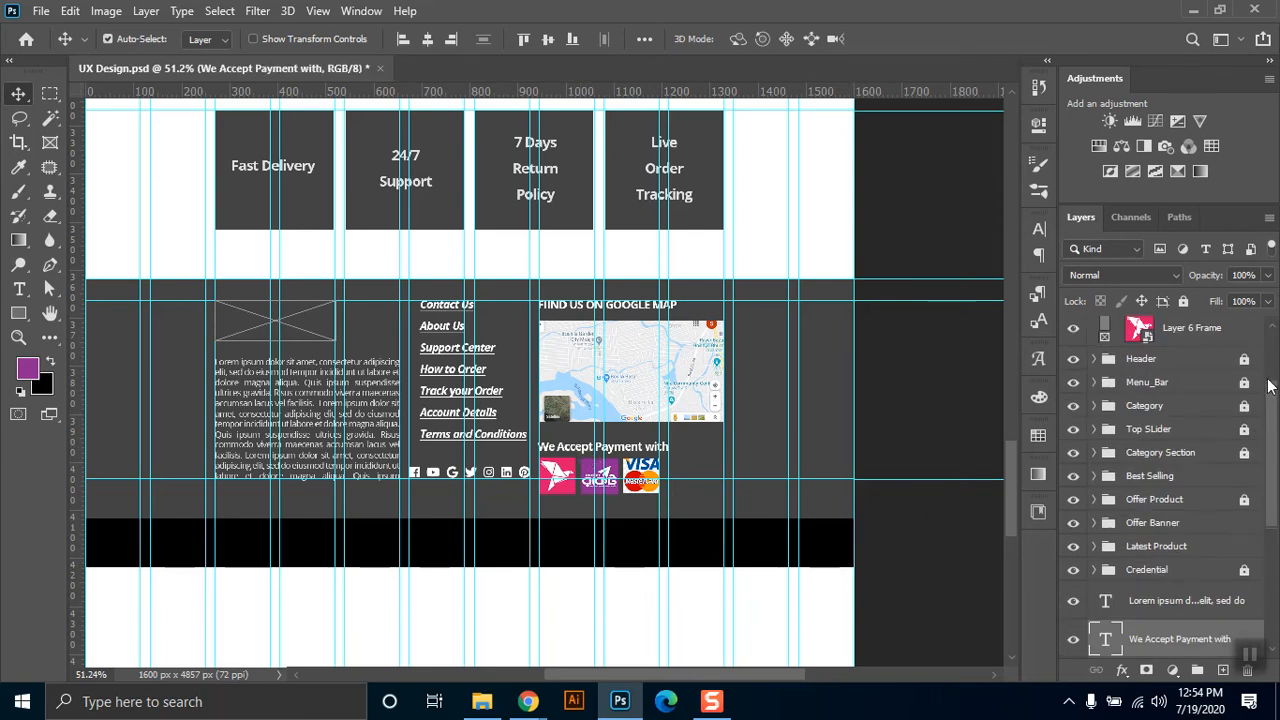
scroll(1268, 400, up, 3)
click(1200, 452)
shift+click(1192, 376)
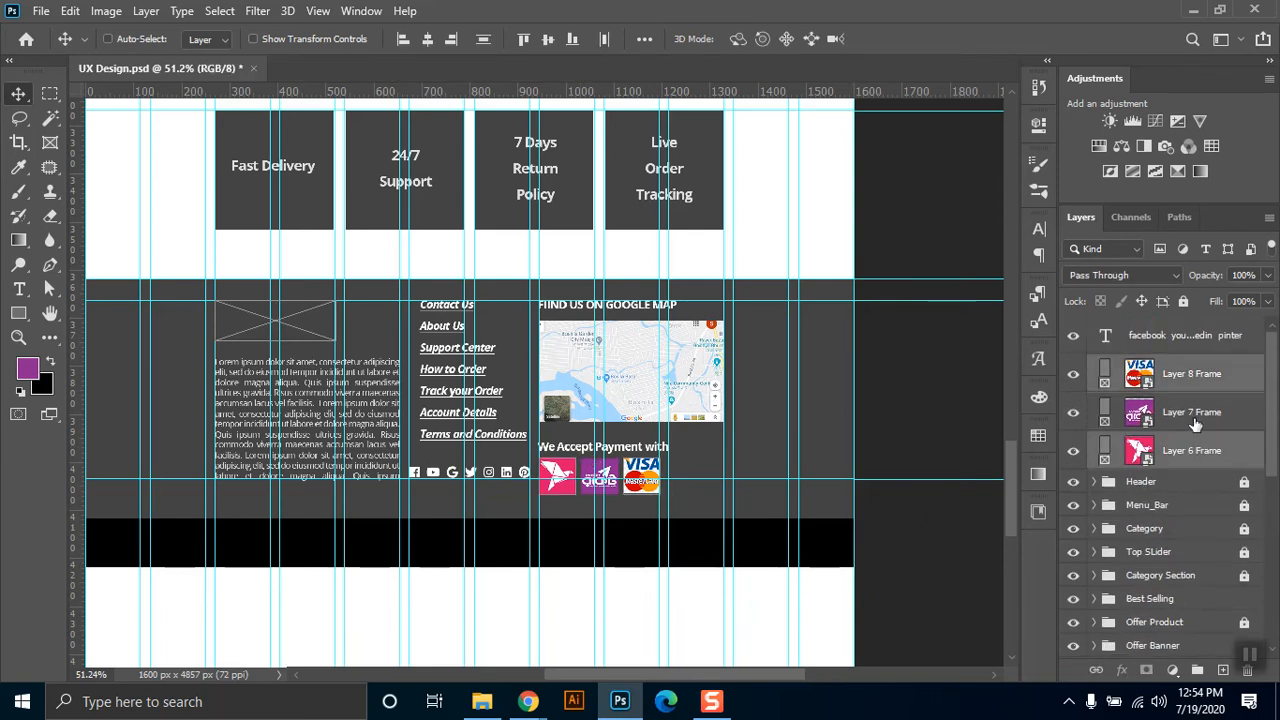
ctrl+click(1195, 424)
key(shift+Up)
key(shift+Up)
key(shift+Up)
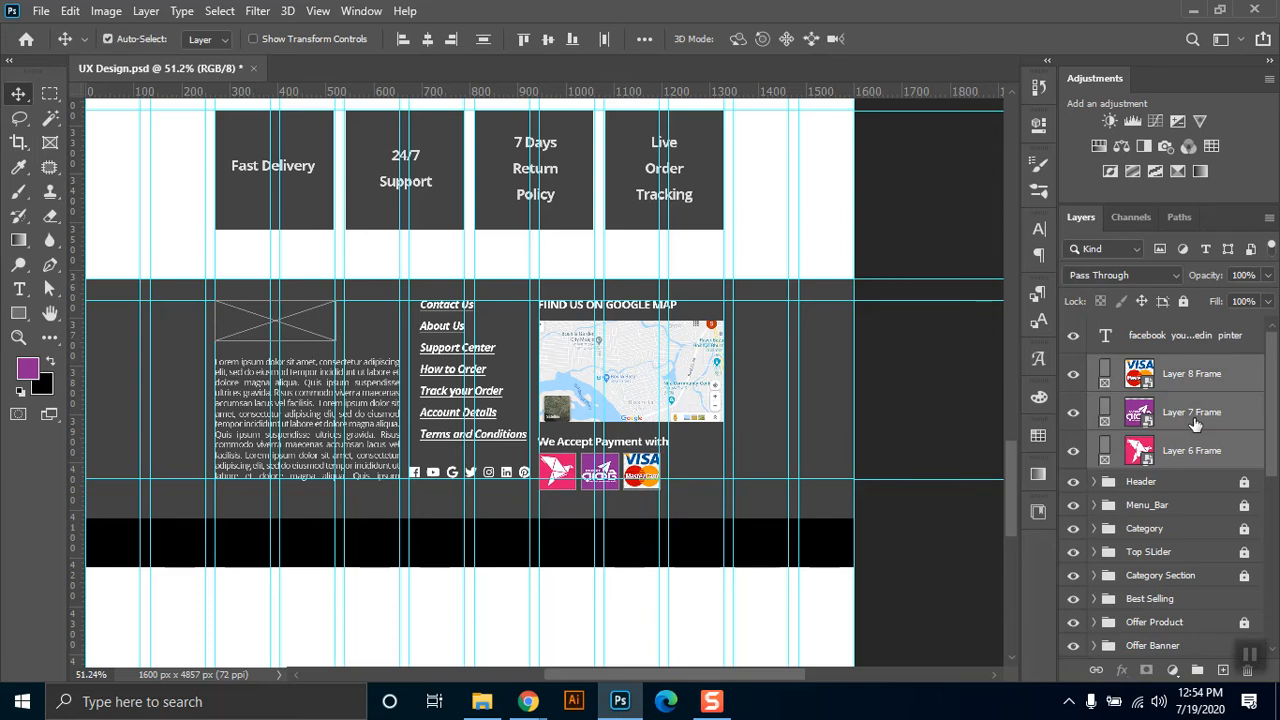
key(Up)
key(Up)
key(Up)
key(Up)
key(Up)
key(Up)
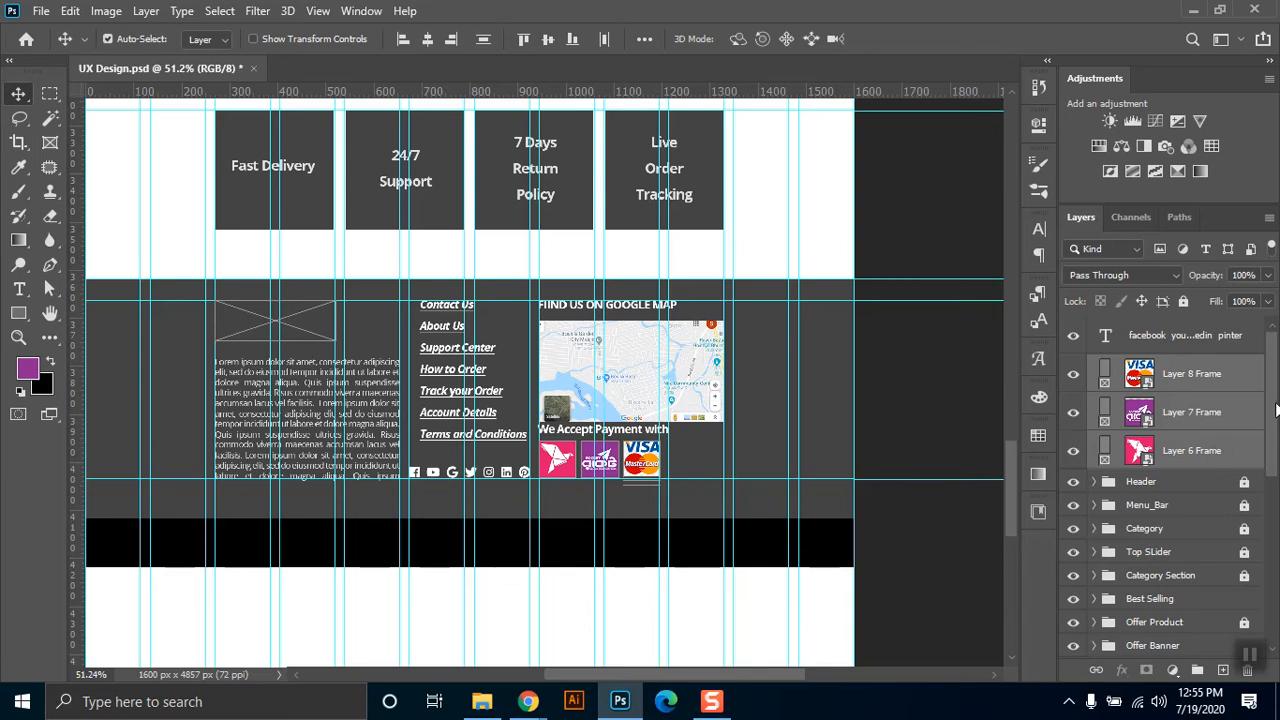
Nudge only the "We Accept Payment with" heading down slightly so it sits between the map and the payment logos.
scroll(1160, 500, down, 5)
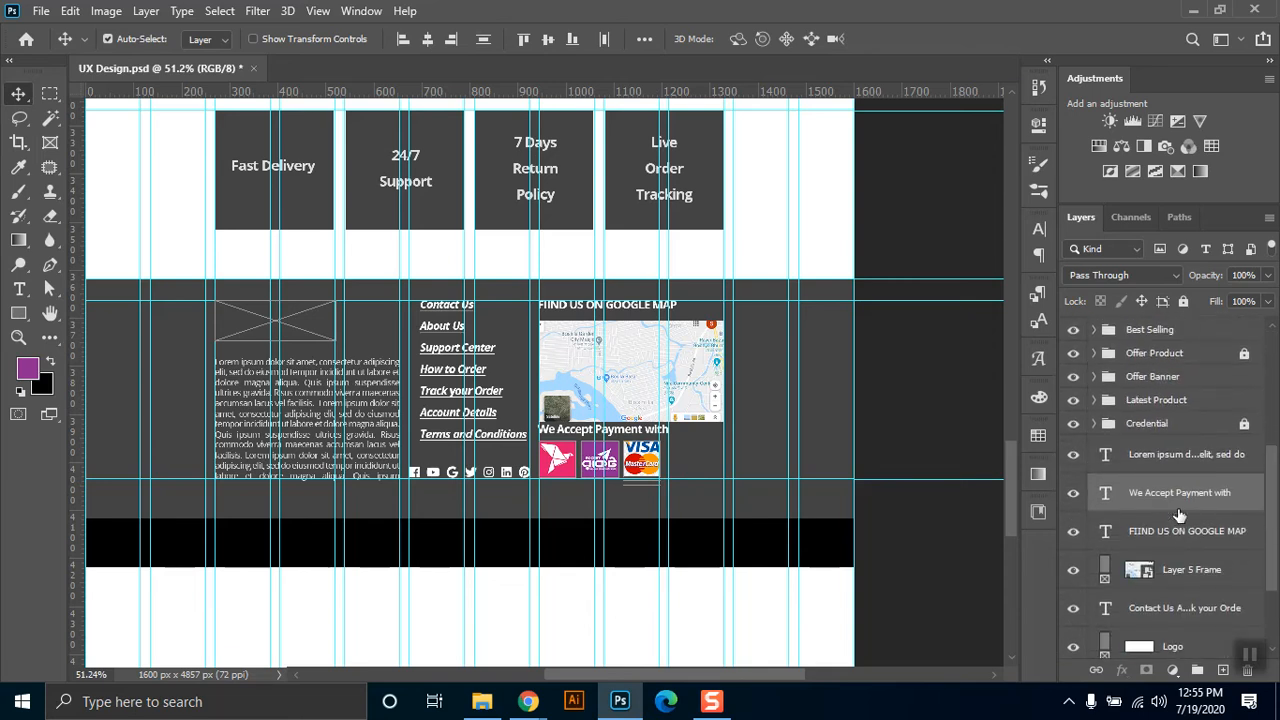
click(1178, 515)
click(1180, 503)
key(Down)
key(Down)
key(Down)
key(Down)
key(Down)
key(Down)
key(Down)
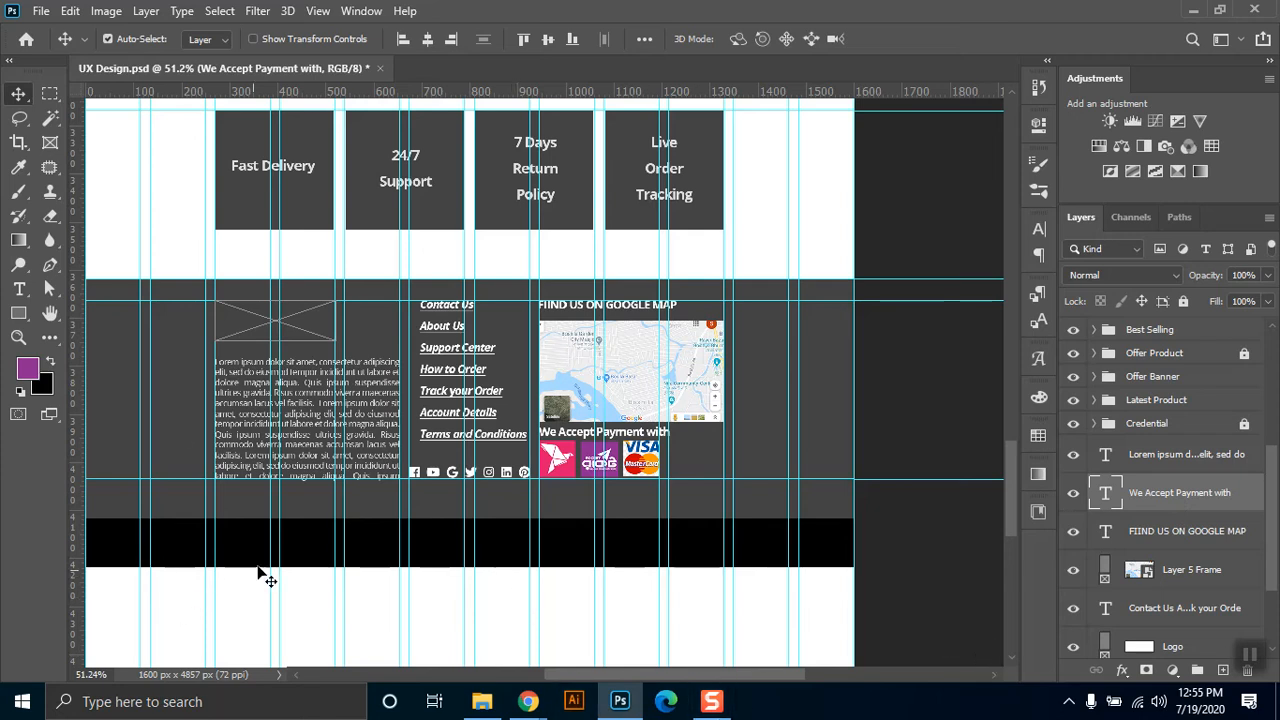
Add the copyright line "All rights reserved by company @ 2020" on the black bar below the footer.
click(20, 290)
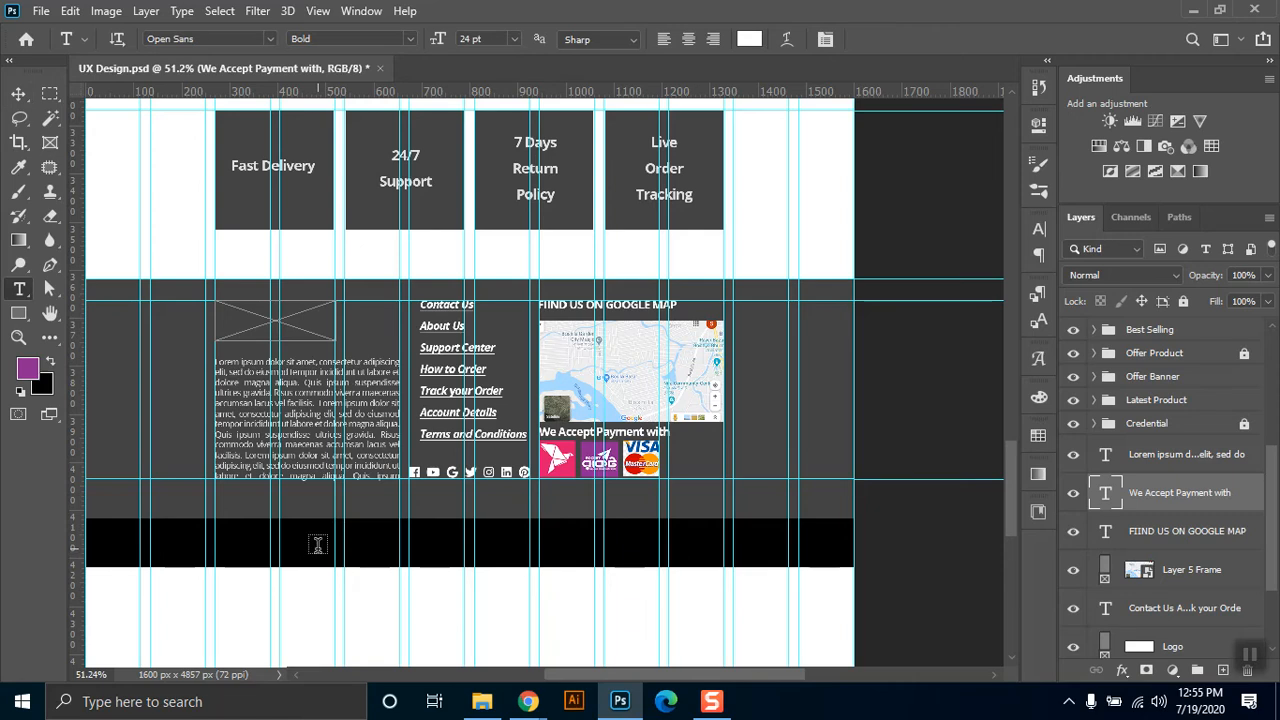
click(317, 544)
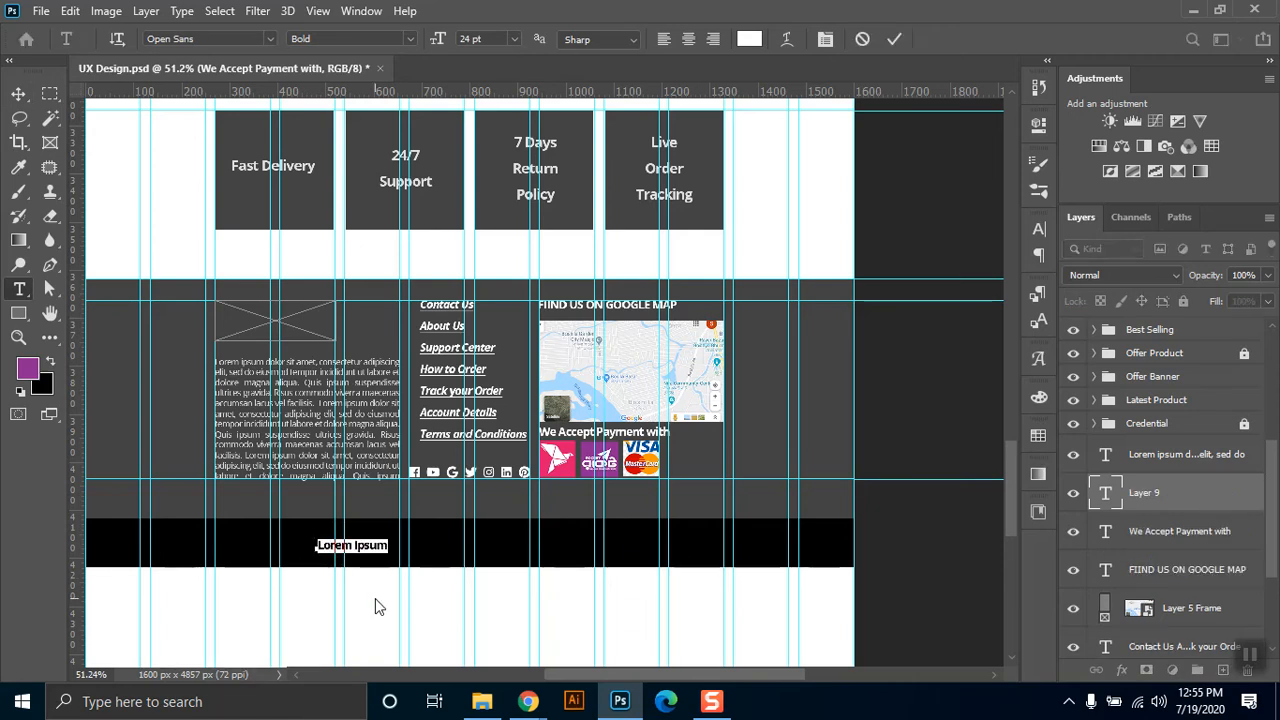
text(All rights reserved by compa)
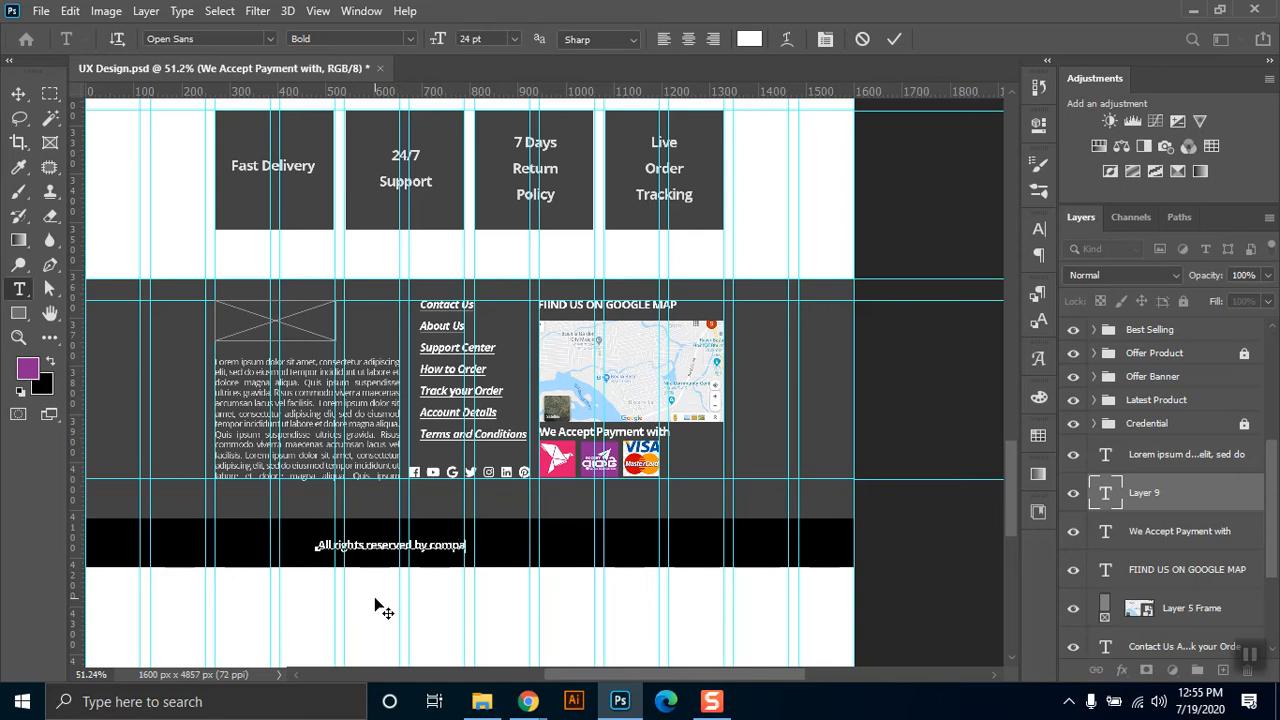
text(@ 2020)
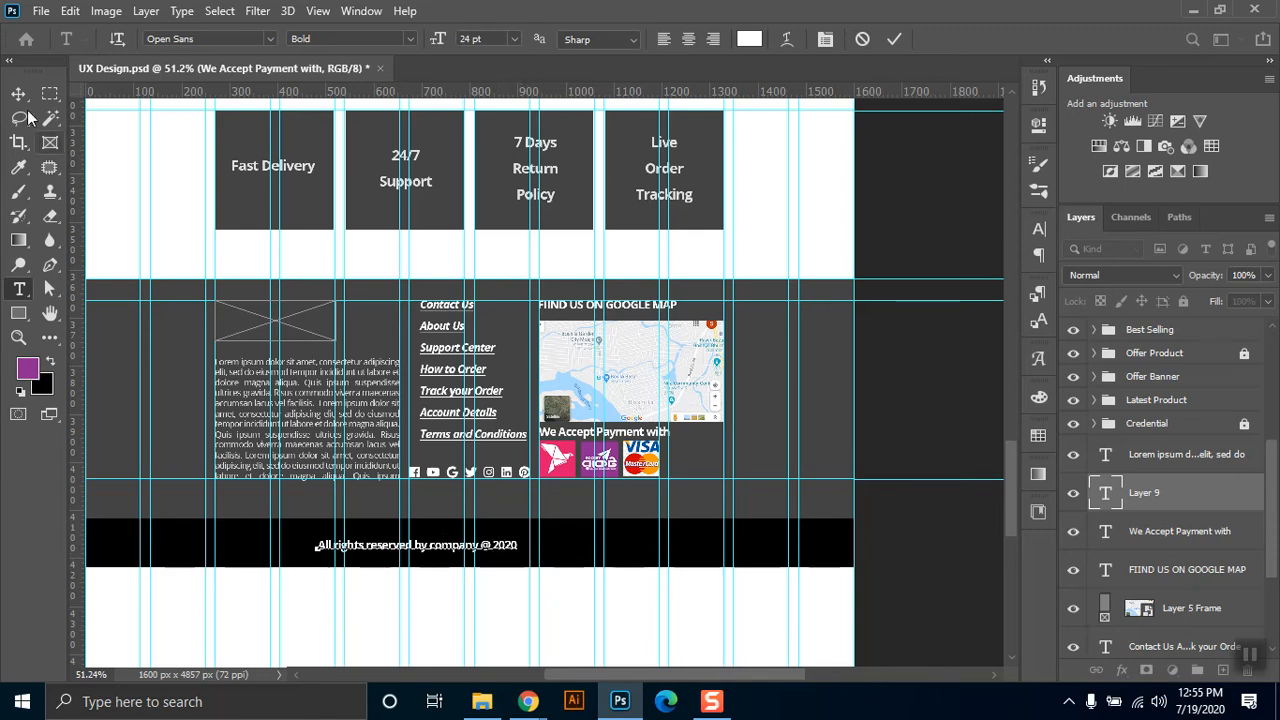
click(18, 93)
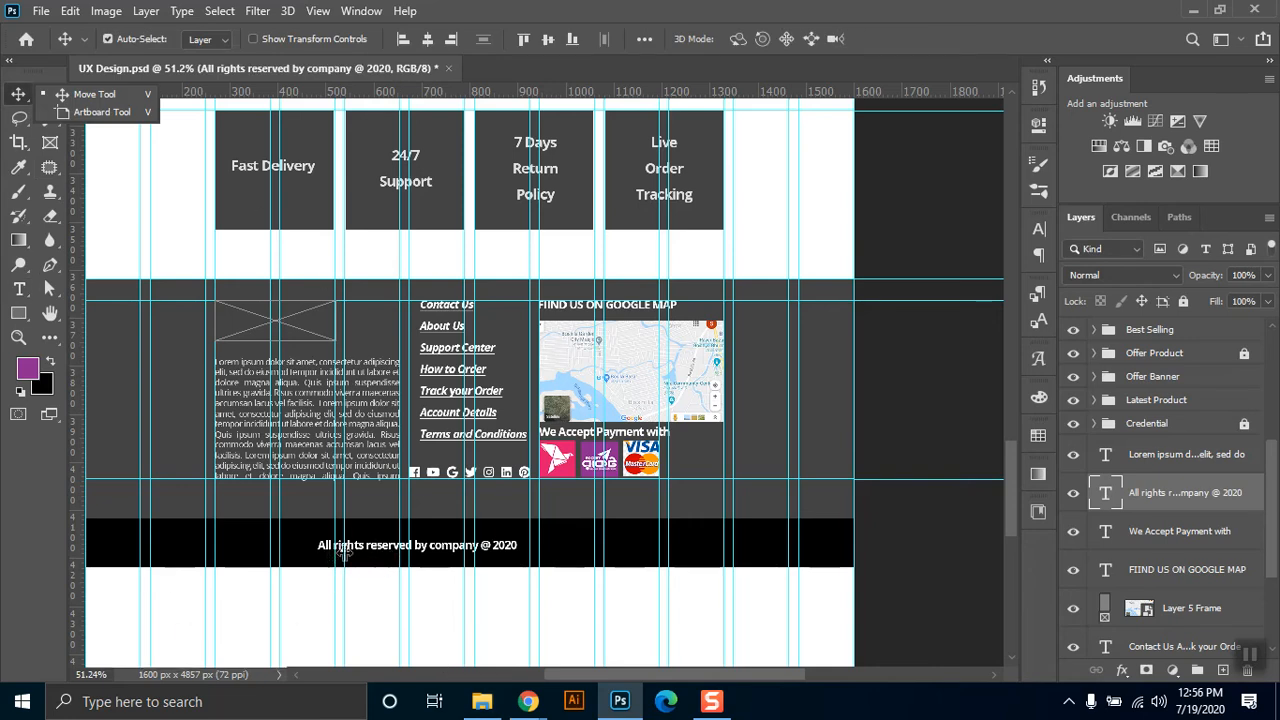
Set the whole copyright line to 18 pt in the Regular style.
double_click(383, 545)
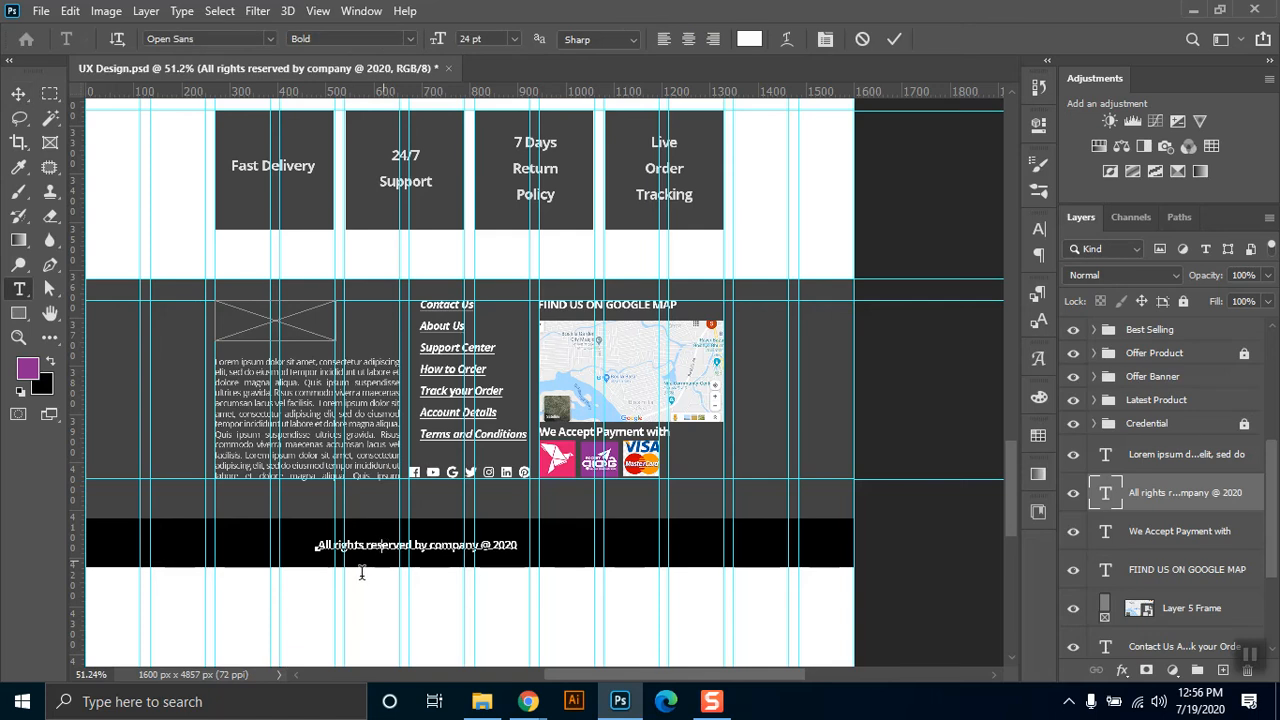
key(ctrl+a)
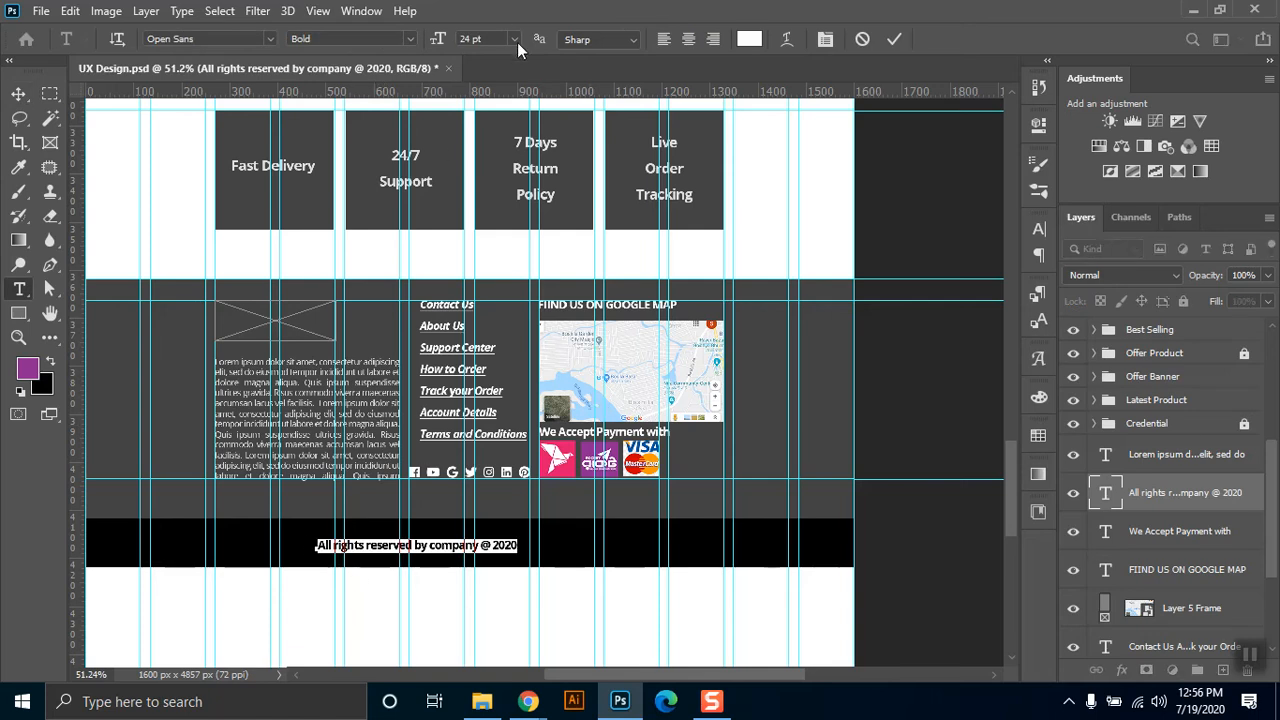
click(514, 40)
click(495, 192)
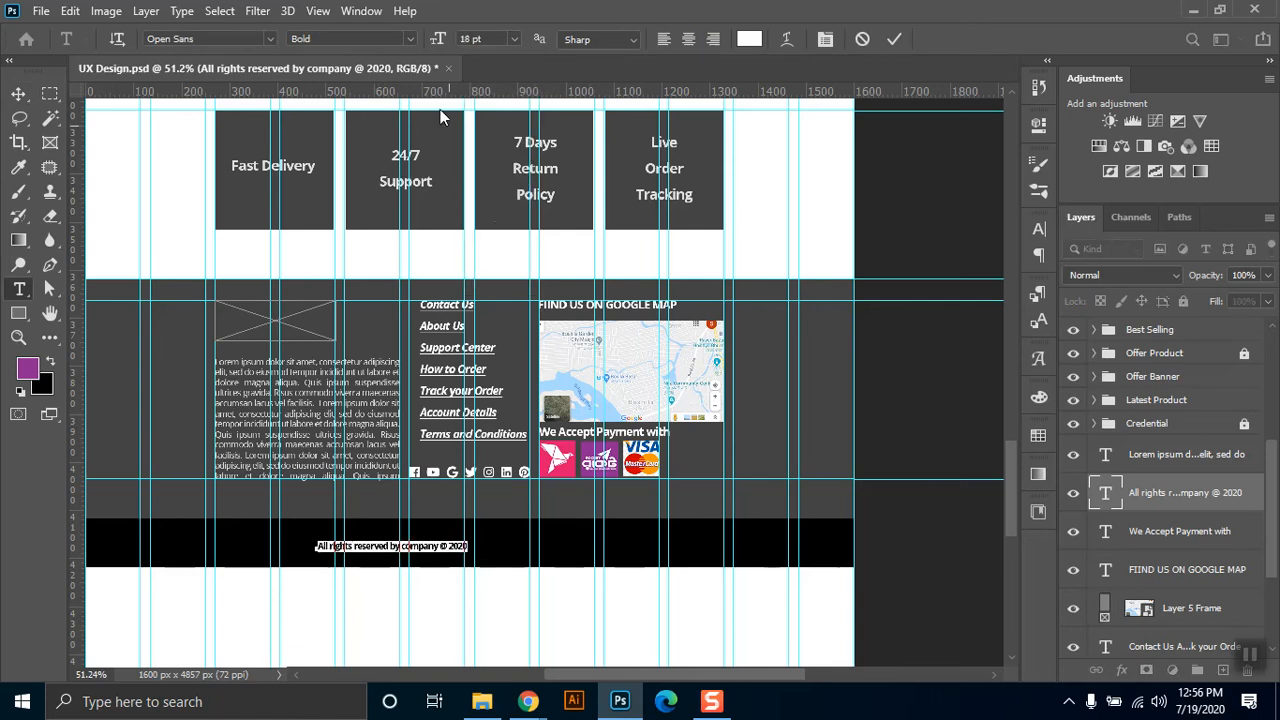
click(404, 39)
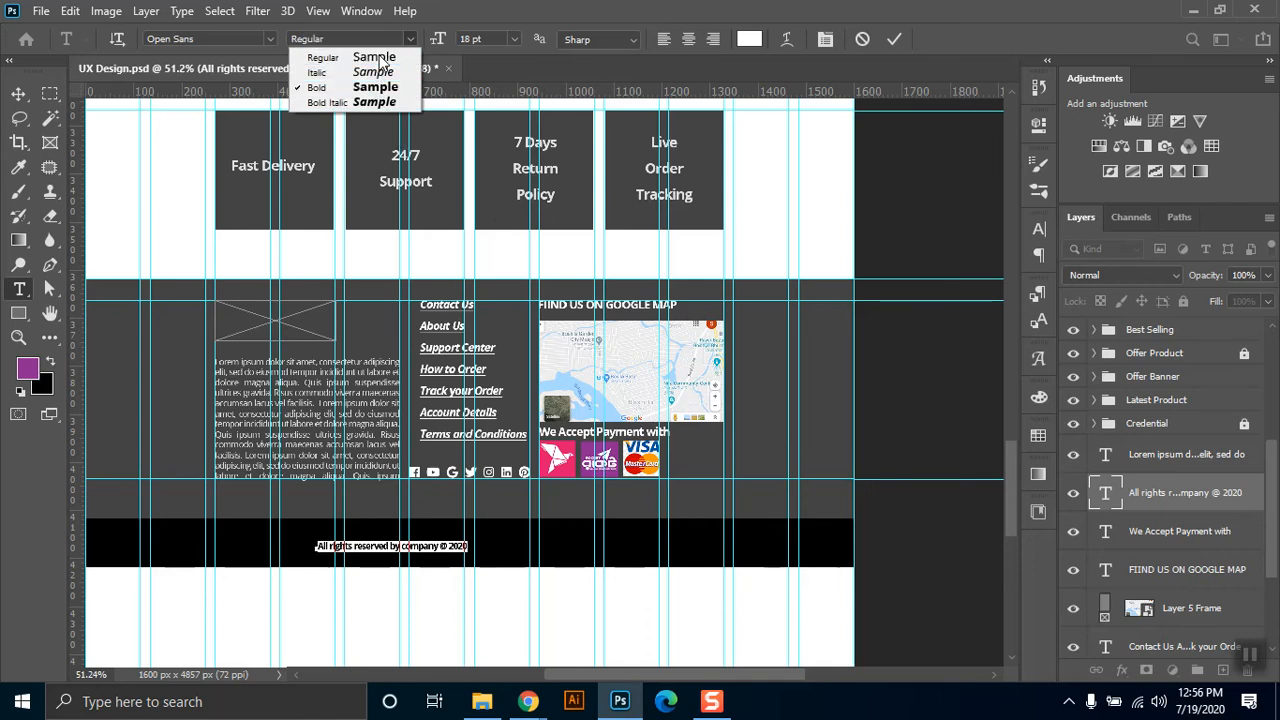
click(381, 62)
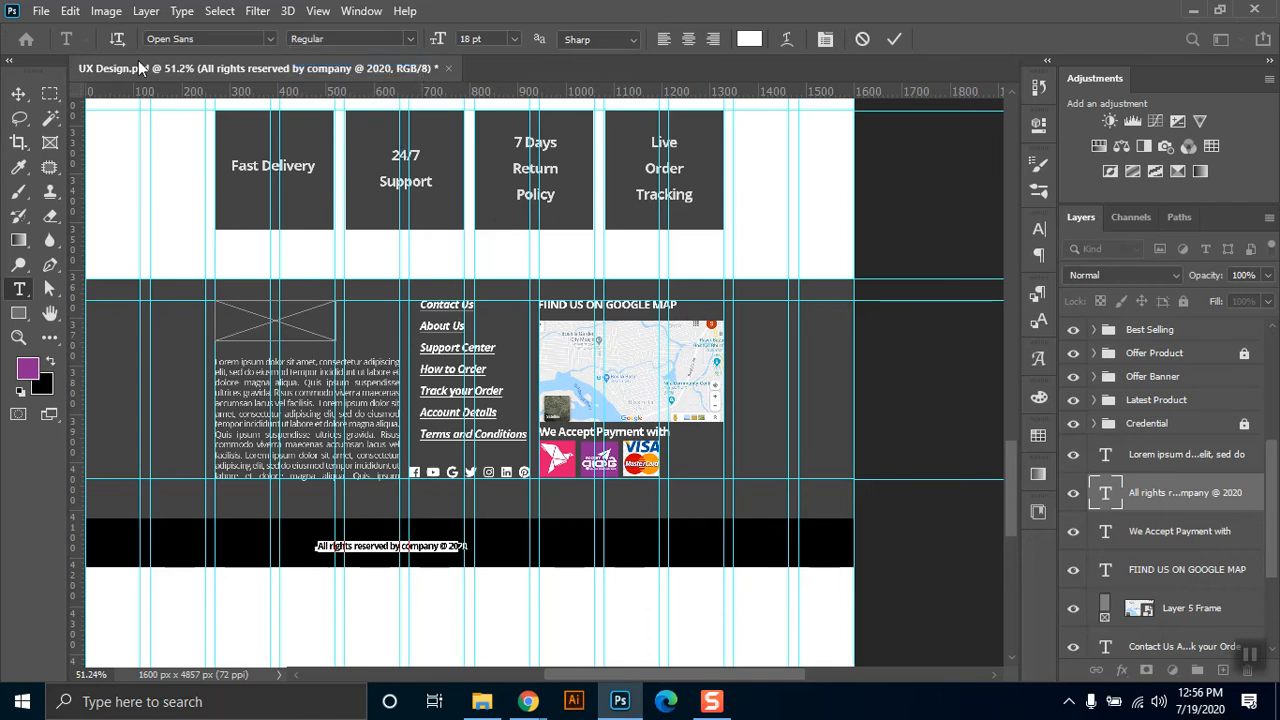
Set the copyright line's tracking to 50 and centre the line horizontally on the page.
click(1040, 231)
click(1008, 299)
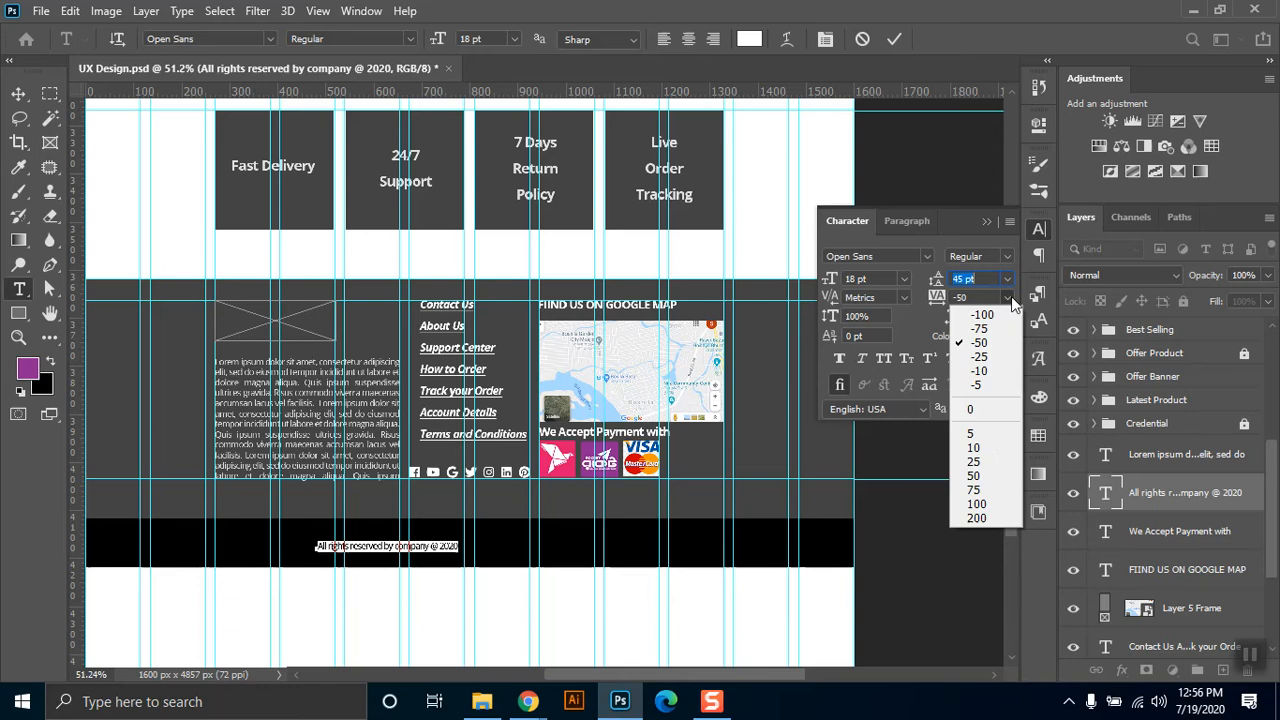
click(988, 478)
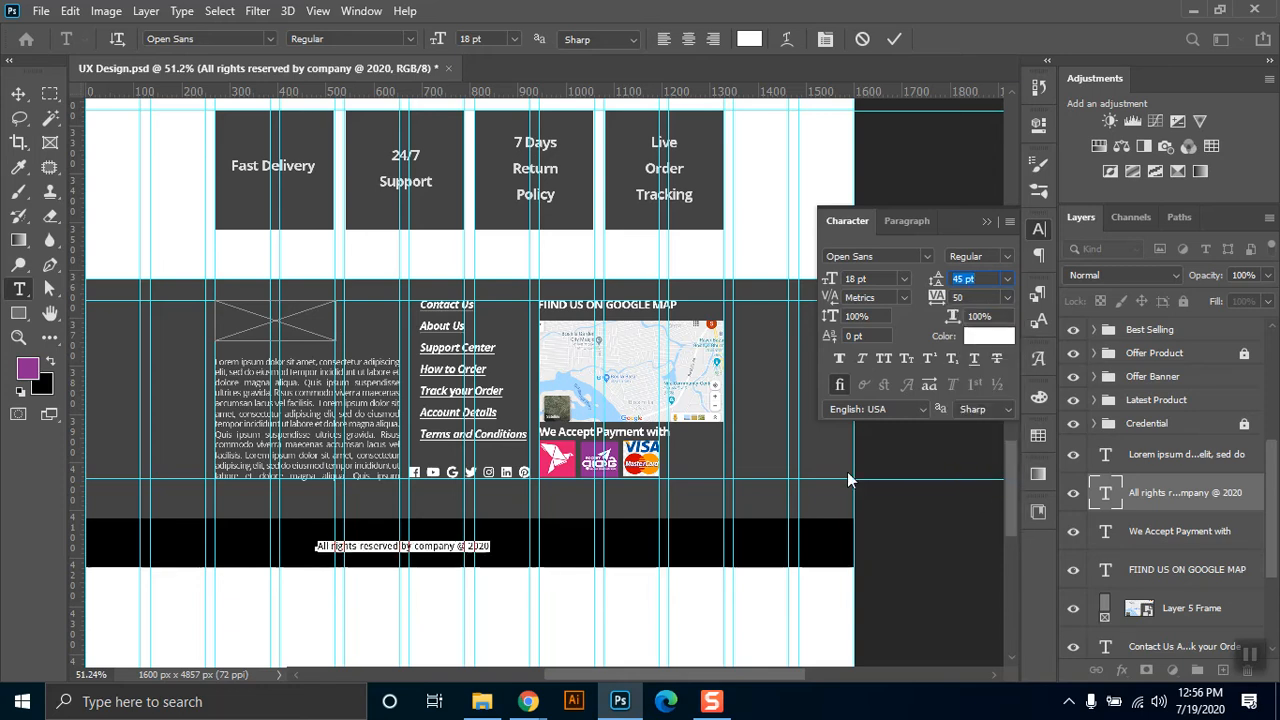
click(18, 94)
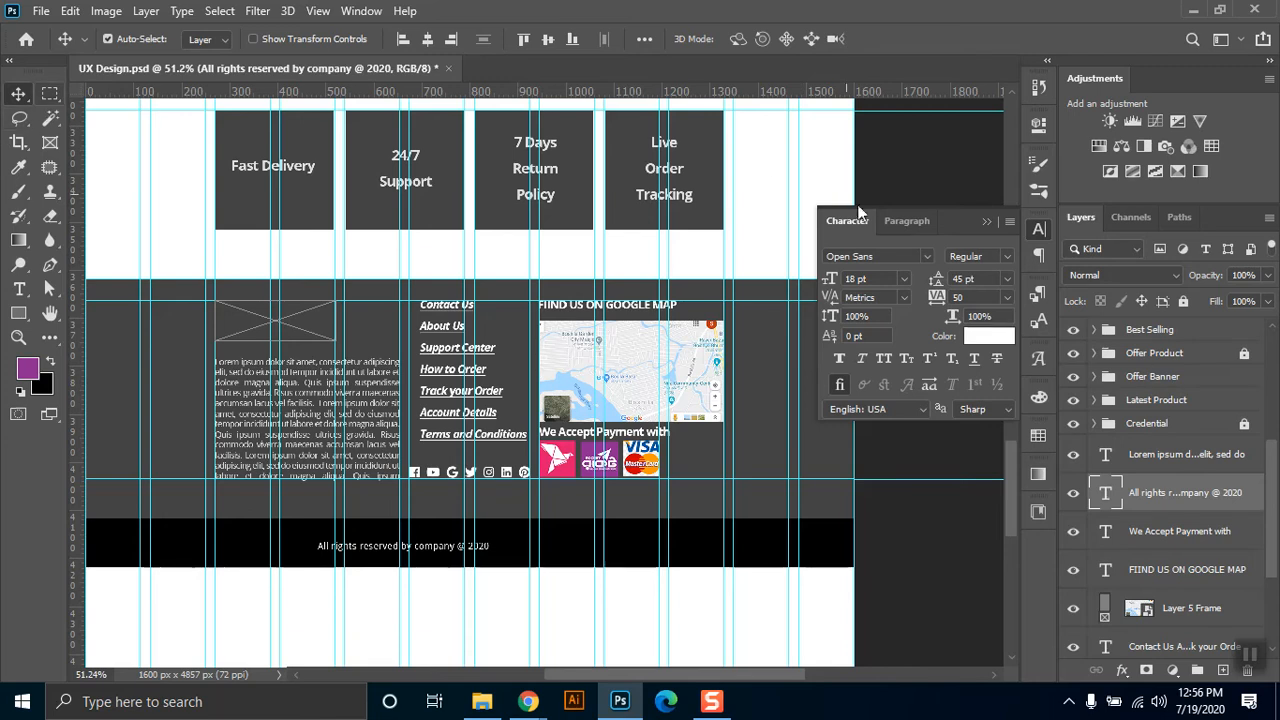
click(425, 41)
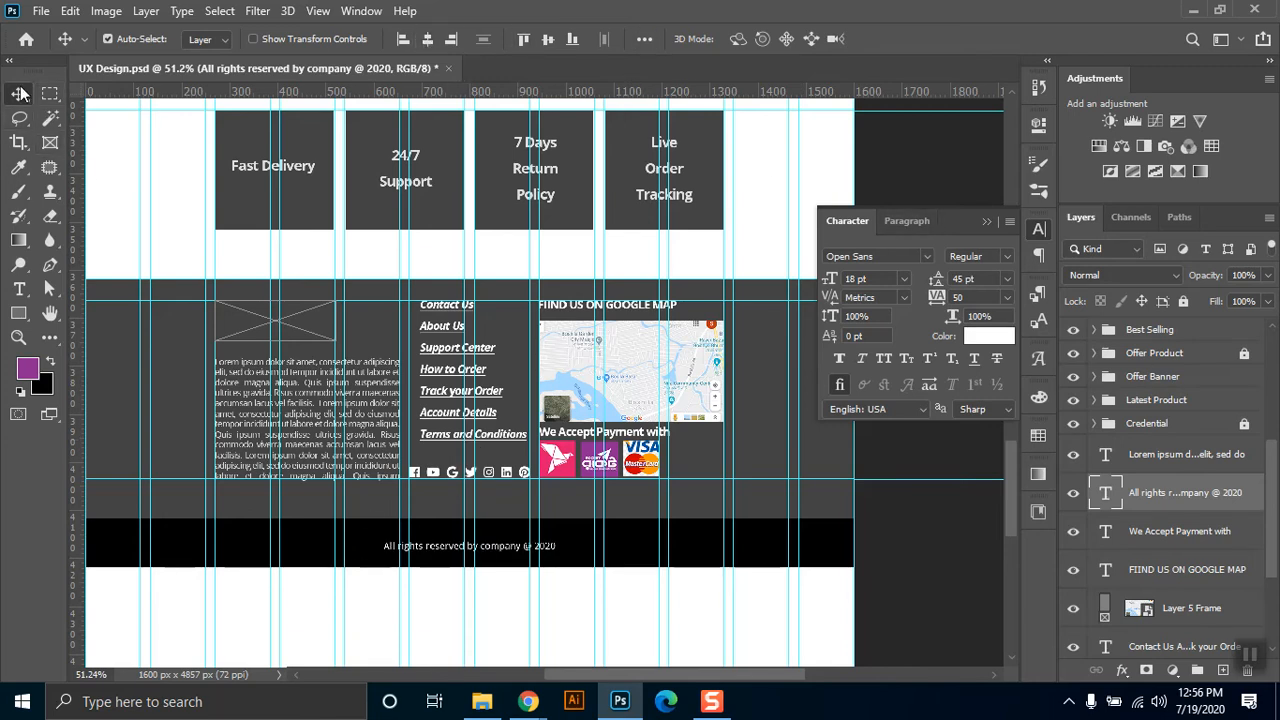
Centre the copyright line vertically within the black bar using a selection of the Footer Down layer, and clear the selection.
click(545, 578)
click(986, 221)
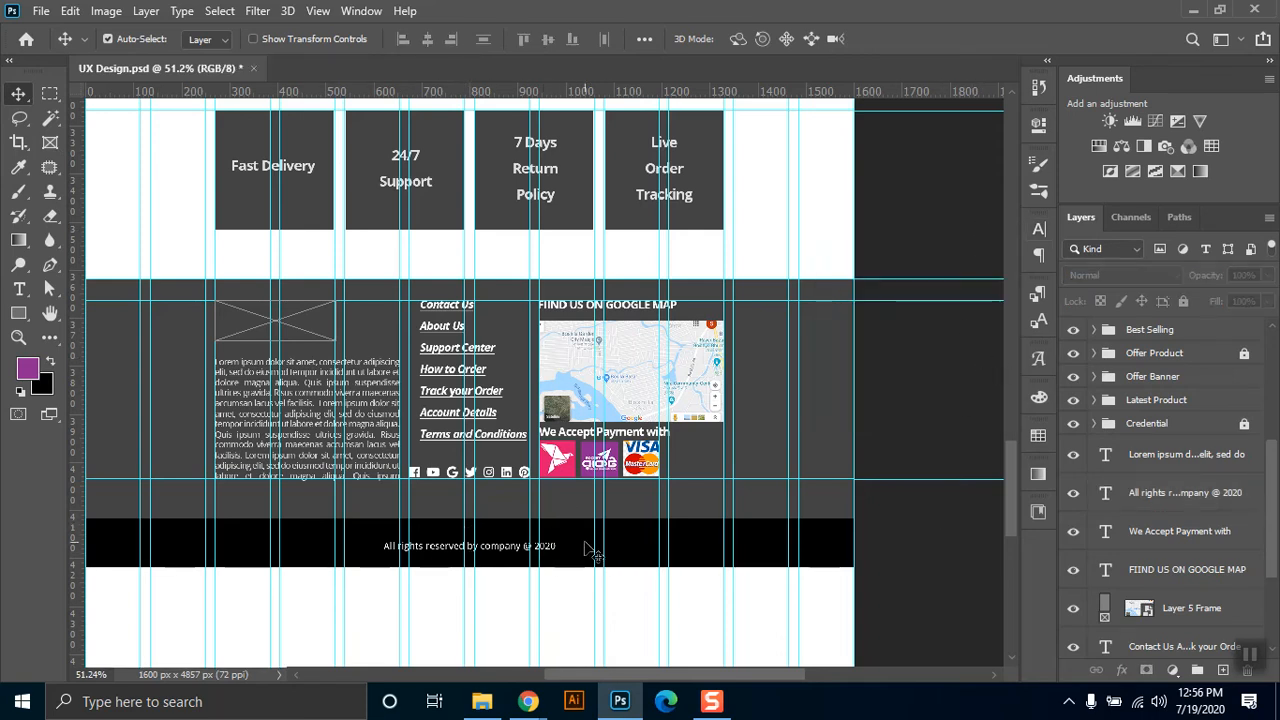
scroll(1215, 635, down, 3)
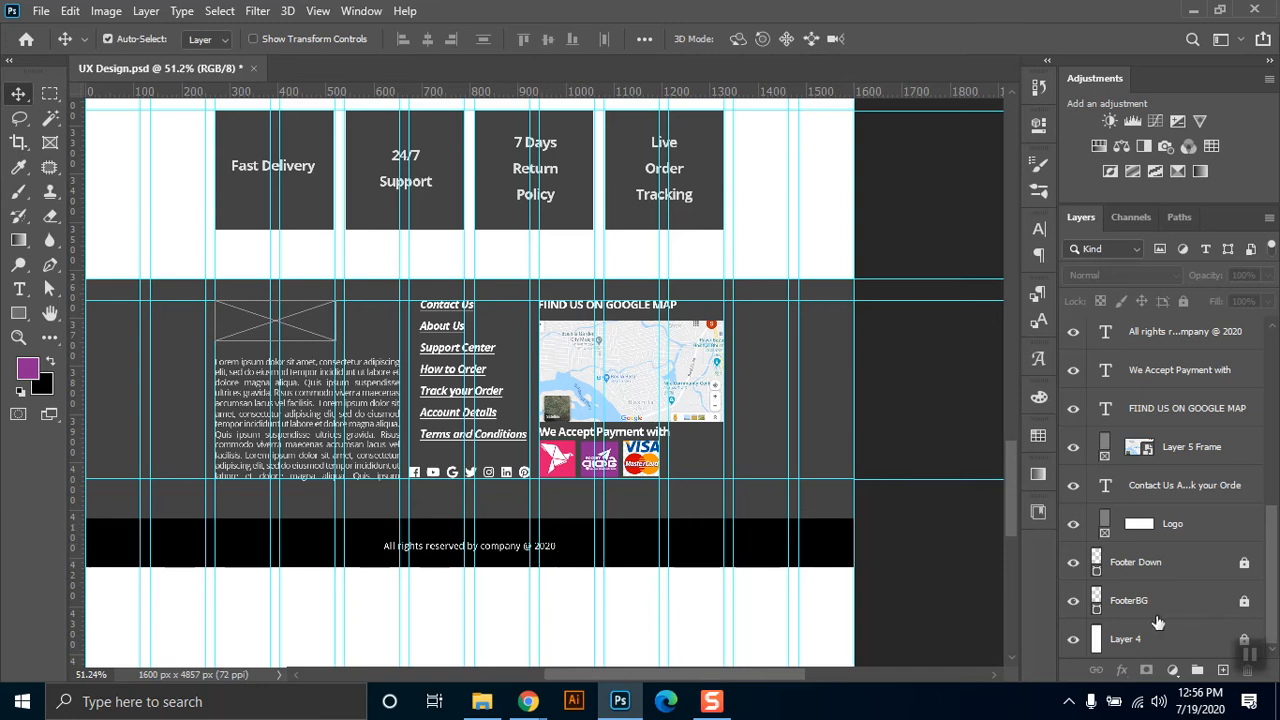
ctrl+click(1097, 566)
drag(1275, 543, 1275, 340)
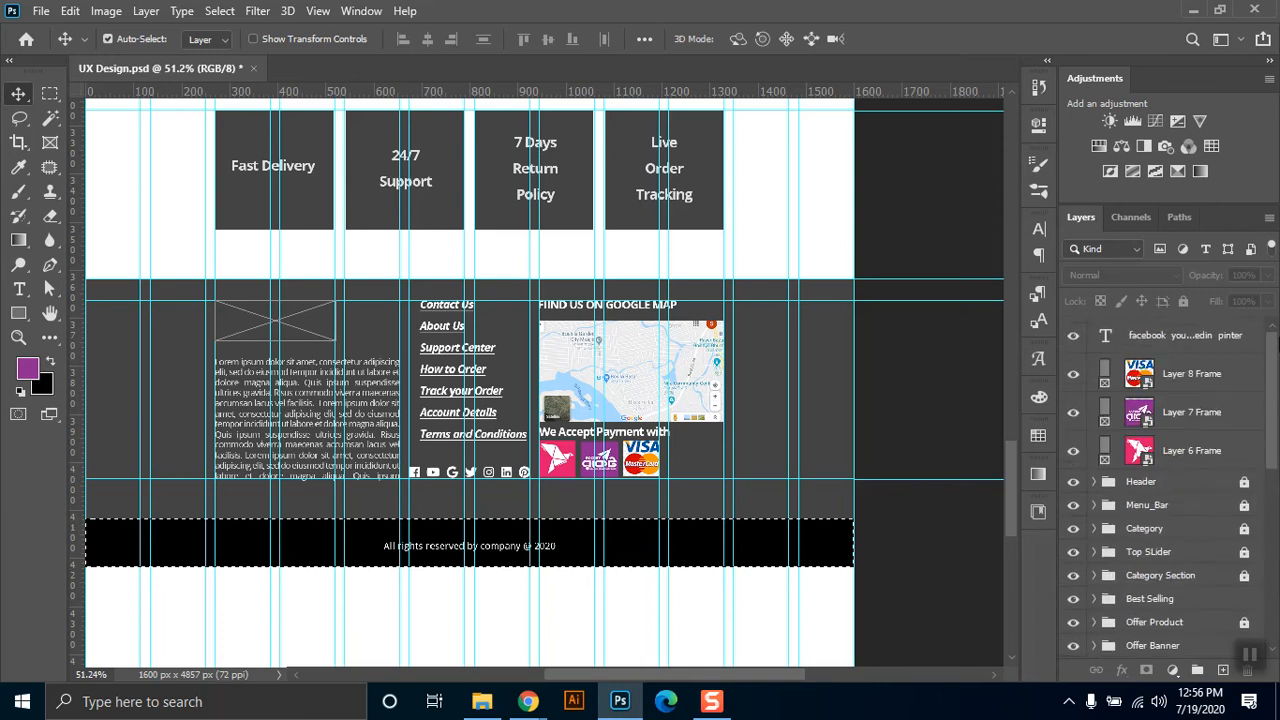
drag(1275, 390, 1278, 533)
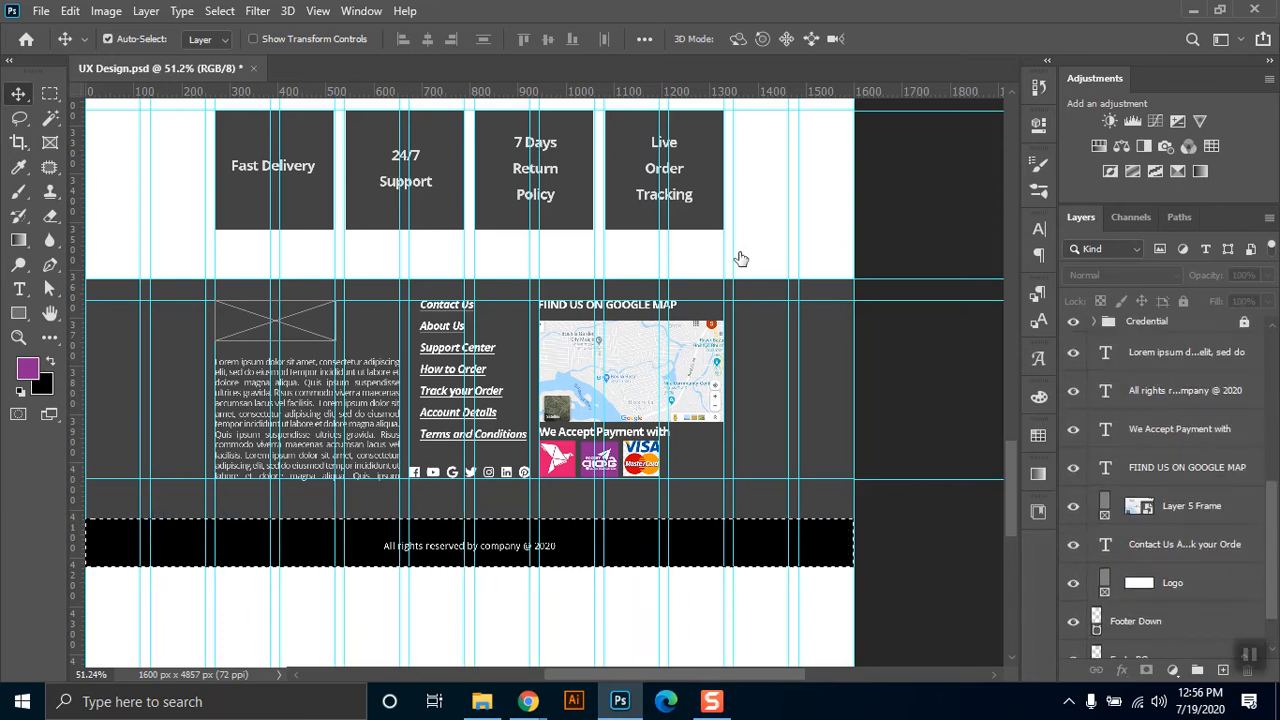
click(1150, 390)
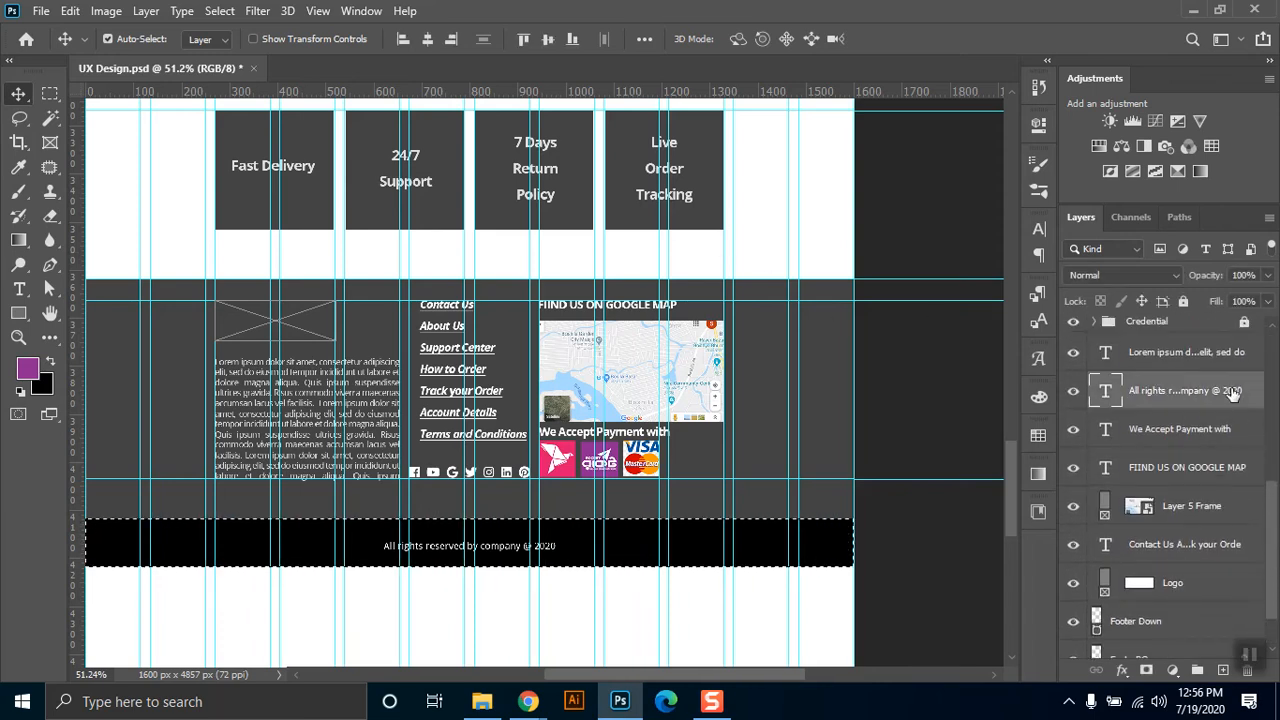
click(547, 40)
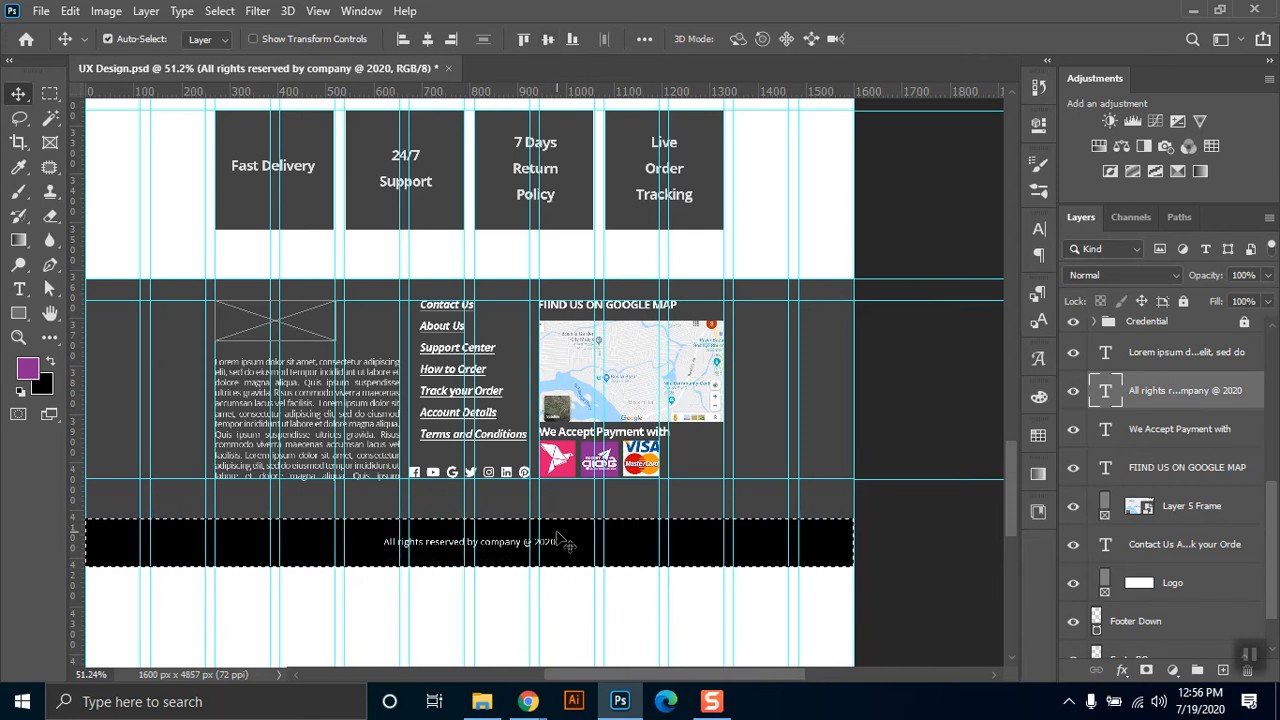
click(50, 93)
click(877, 425)
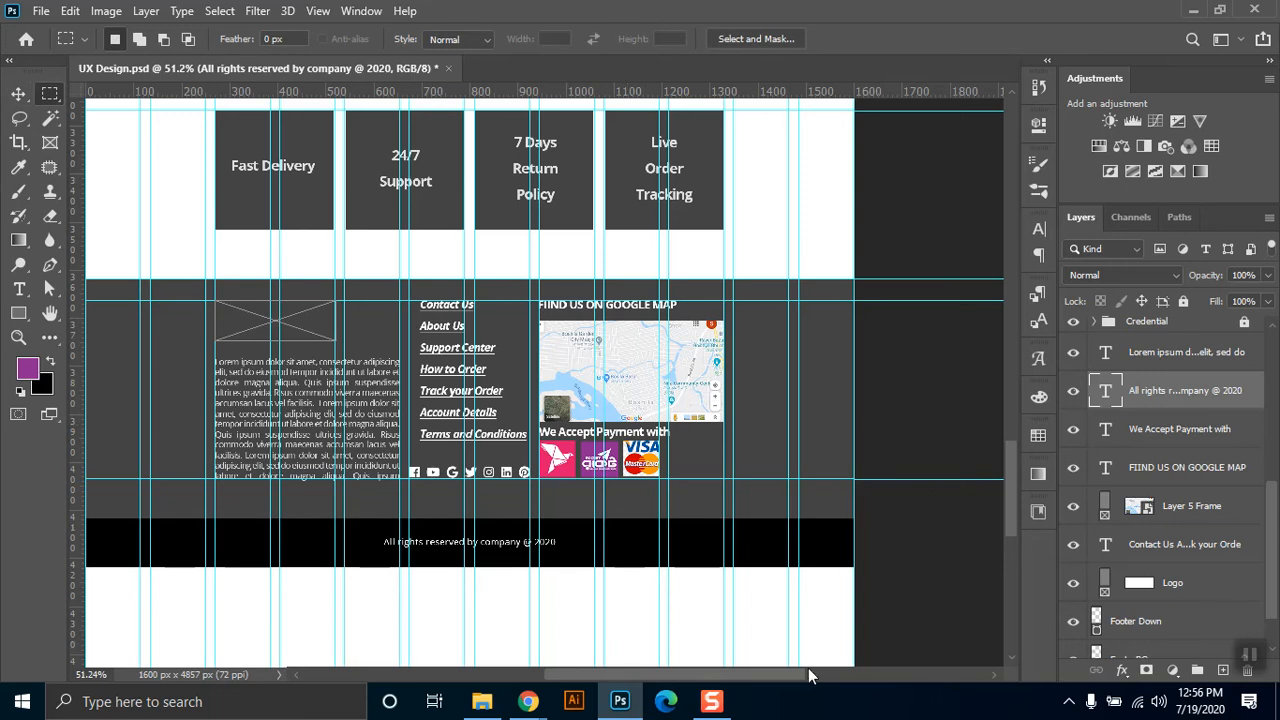
Hide the guides and crop the blank area below the black bar so the canvas is 1600 x 4218 px.
key(ctrl+semicolon)
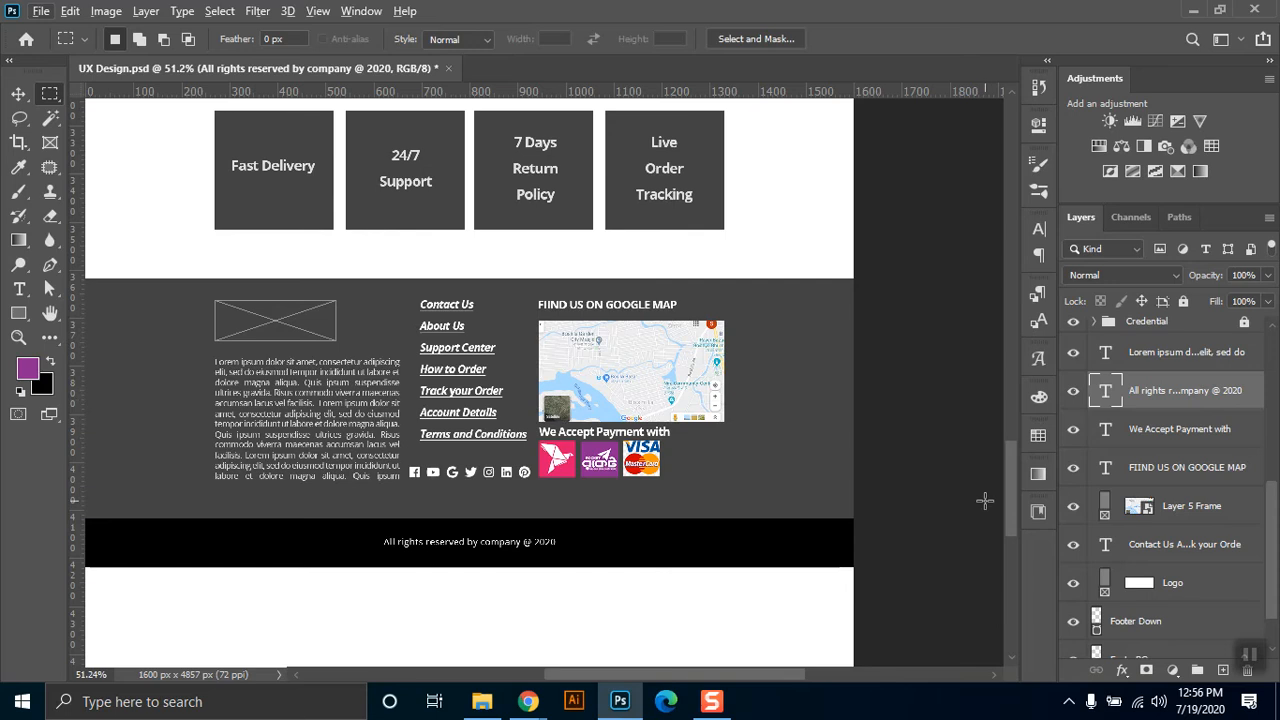
key(z)
click(583, 40)
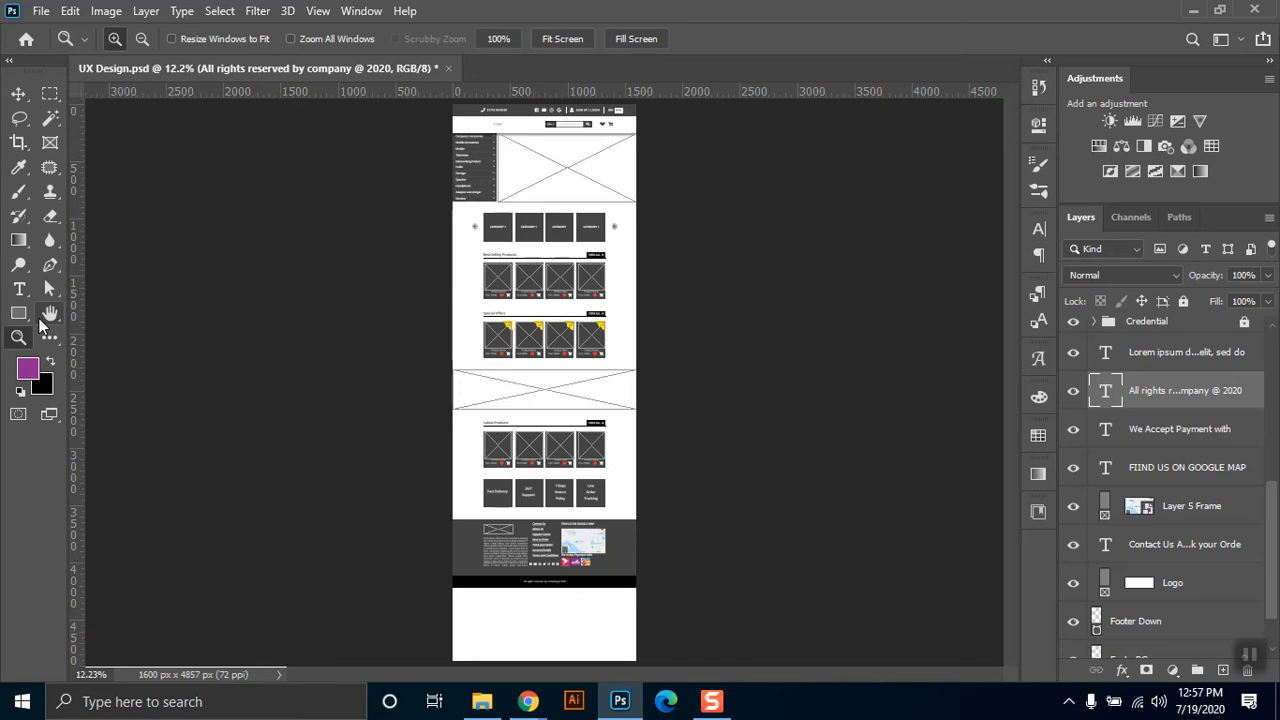
key(c)
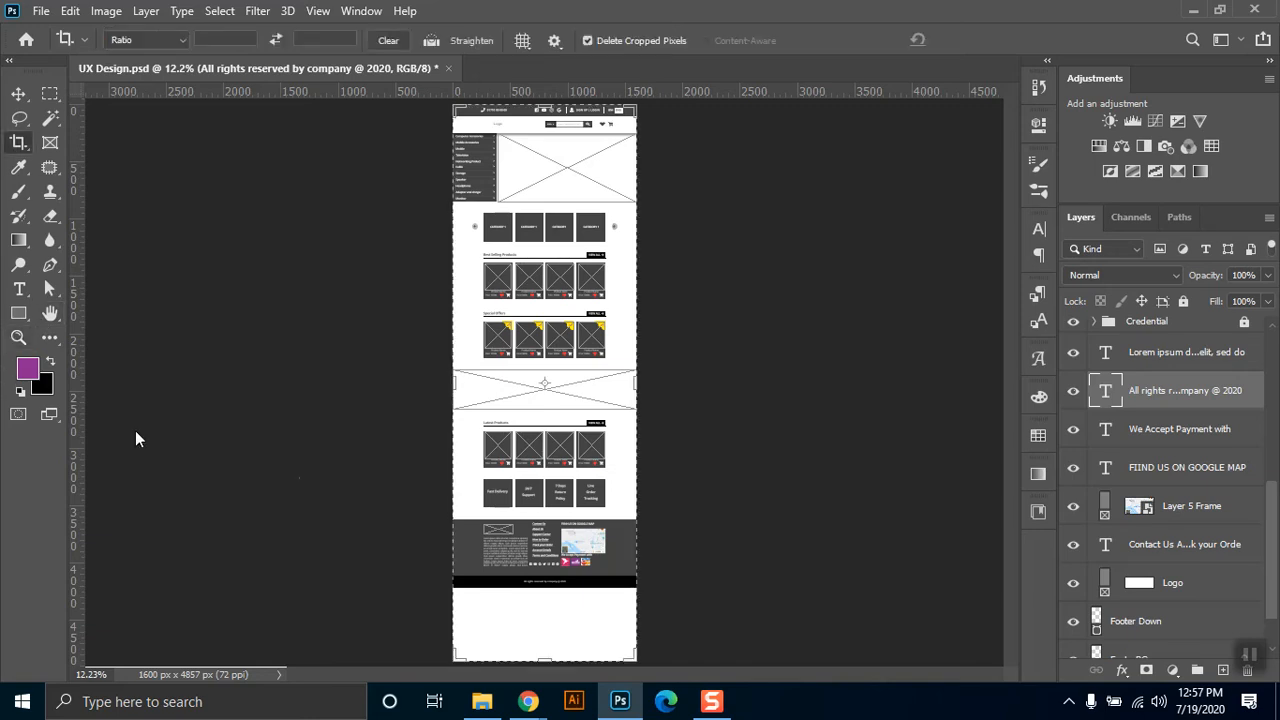
drag(544, 662, 543, 707)
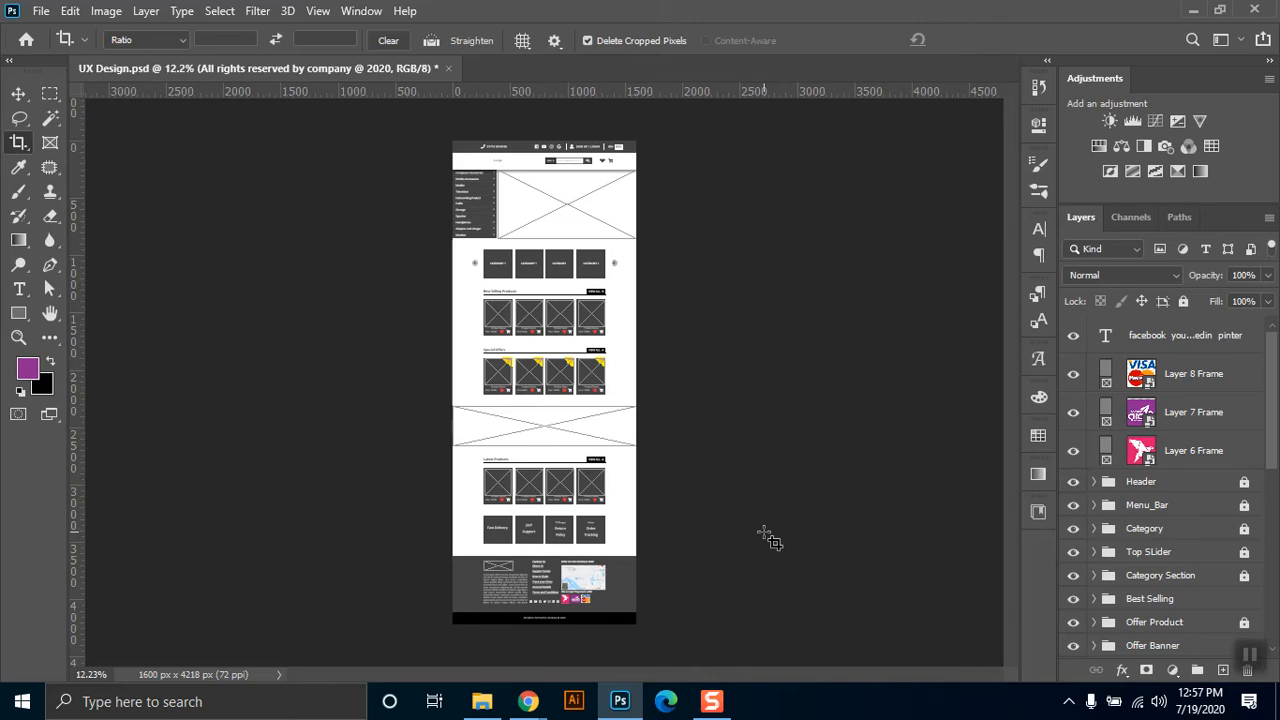
Move the social icons text layer and the three payment logo frames down the layer stack, between Logo and Footer Down.
click(1193, 453)
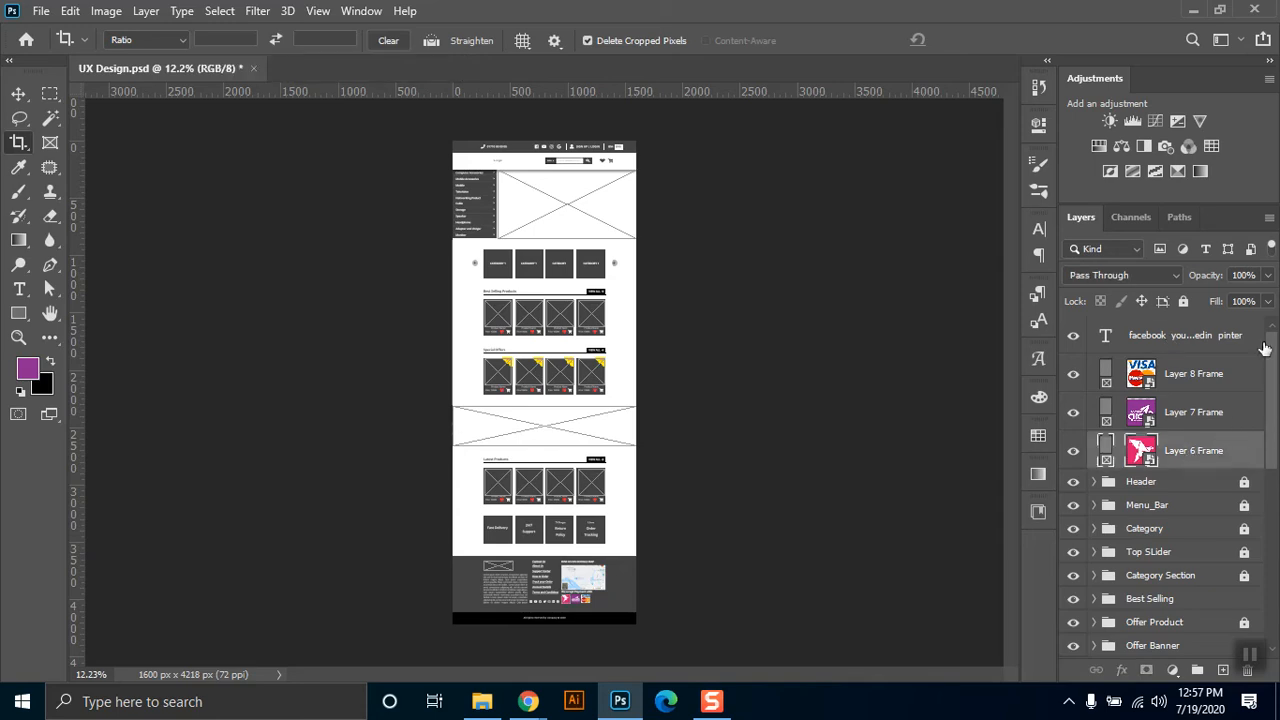
shift+click(1176, 341)
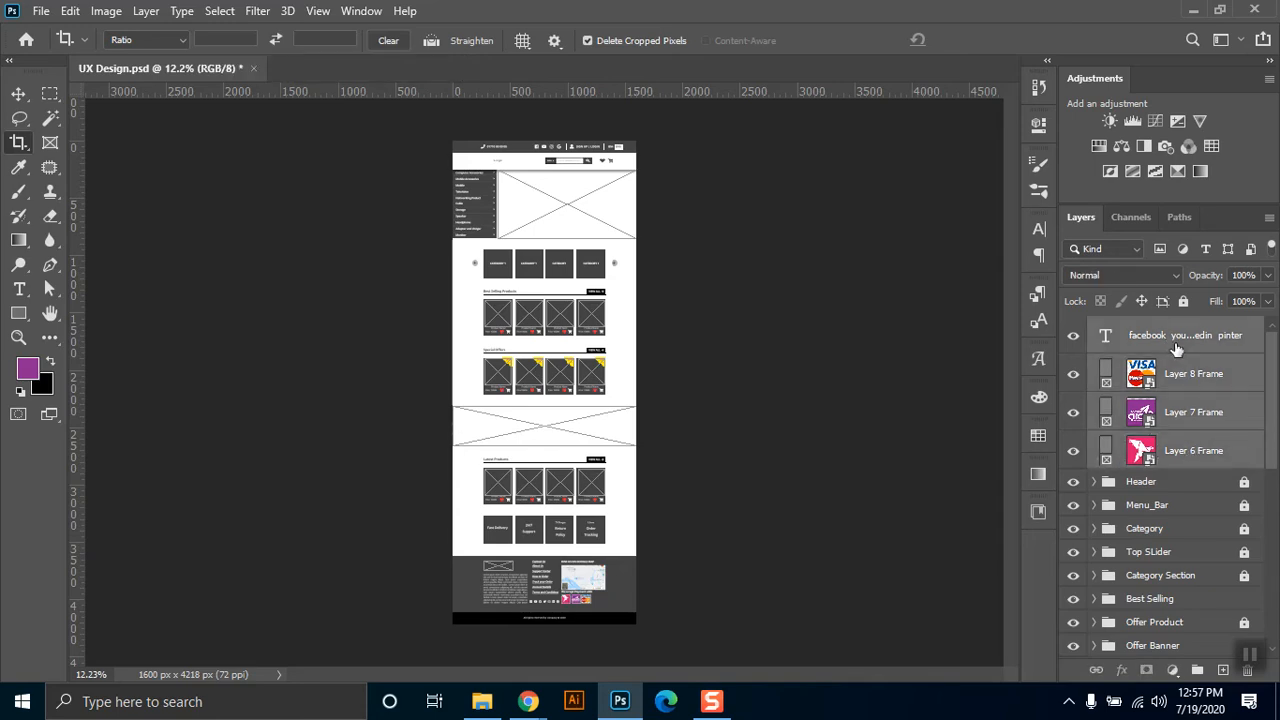
scroll(1176, 348, up, 5)
key(ctrl+bracketright)
key(ctrl+bracketright)
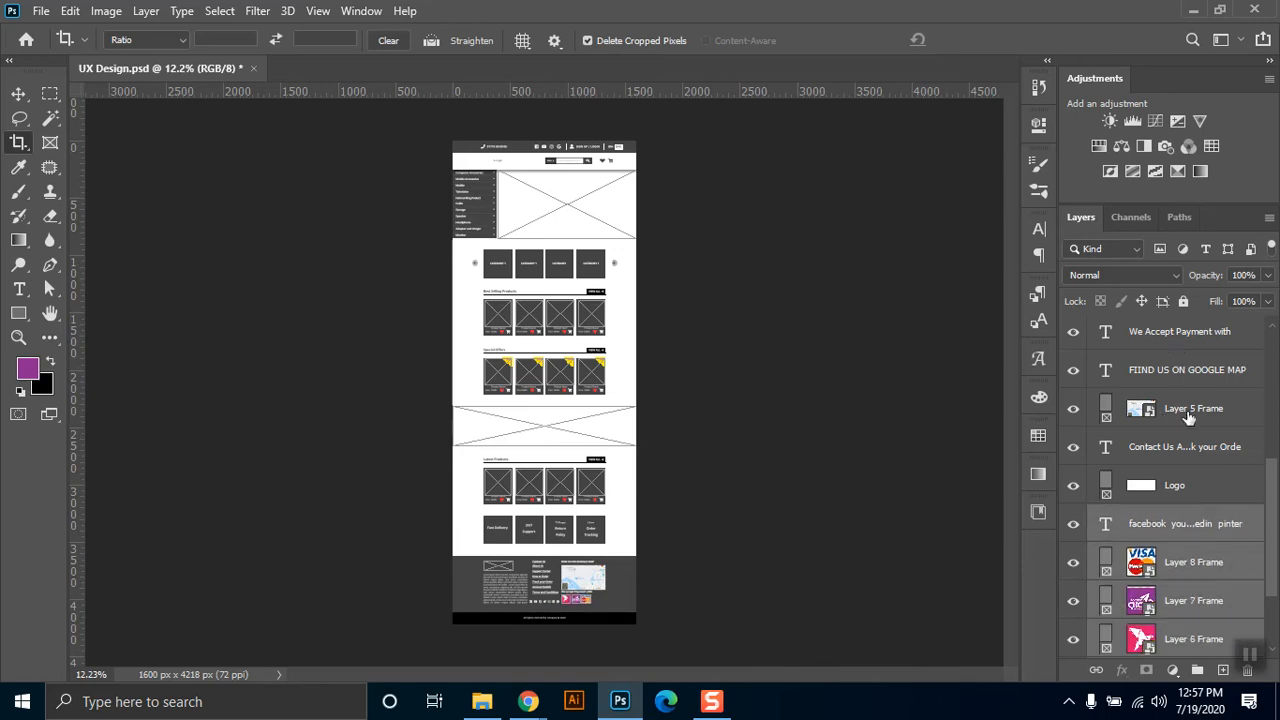
Unlock the Footer Down and FooterBG layers.
drag(1275, 505, 1276, 425)
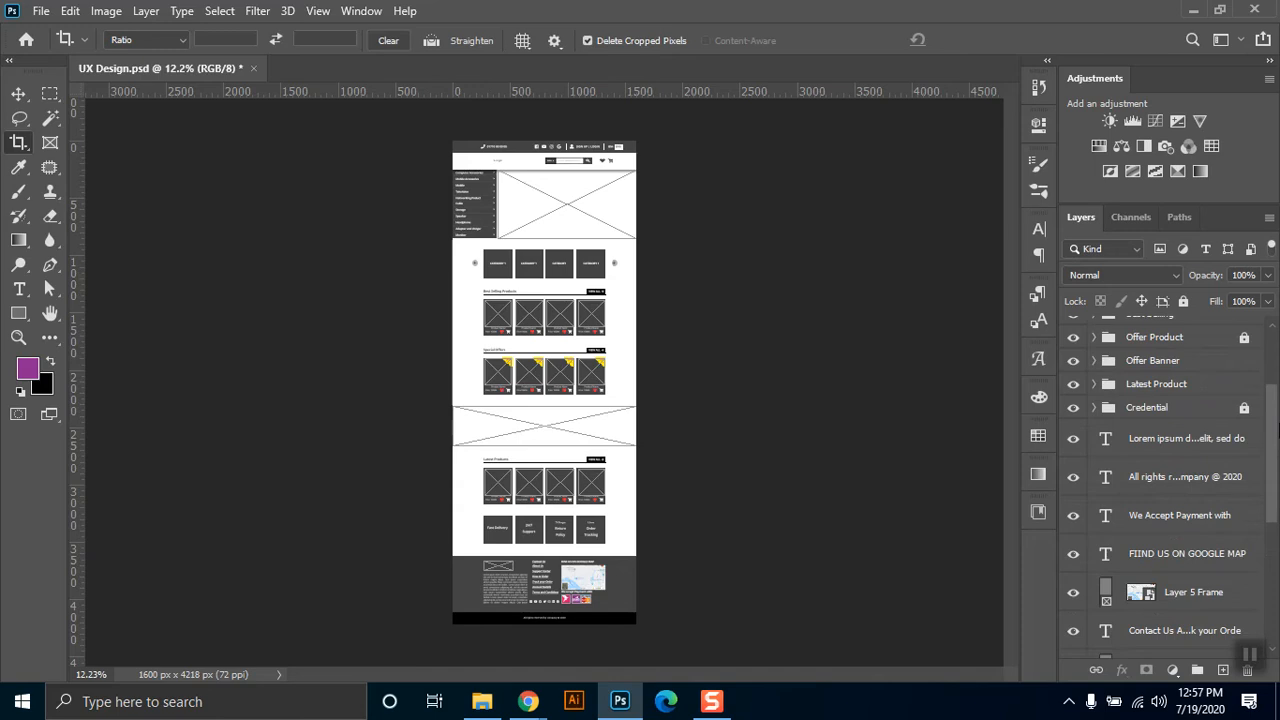
click(1262, 438)
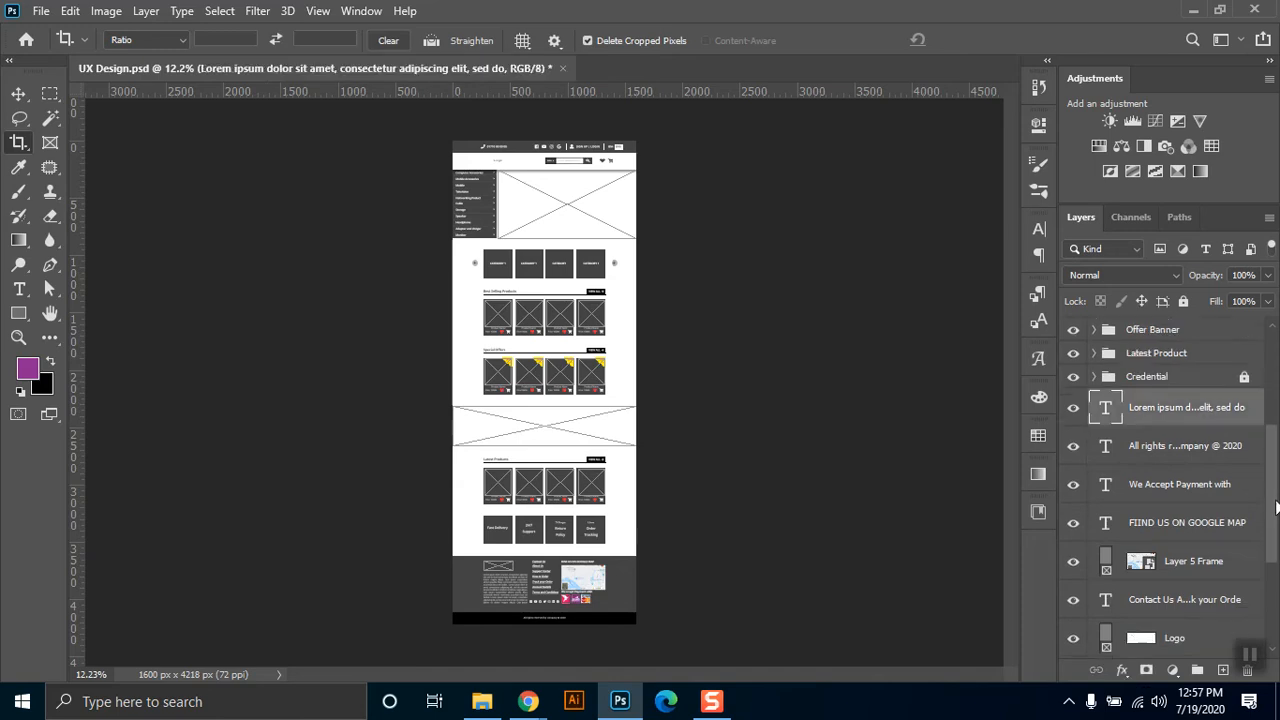
scroll(1240, 560, down, 5)
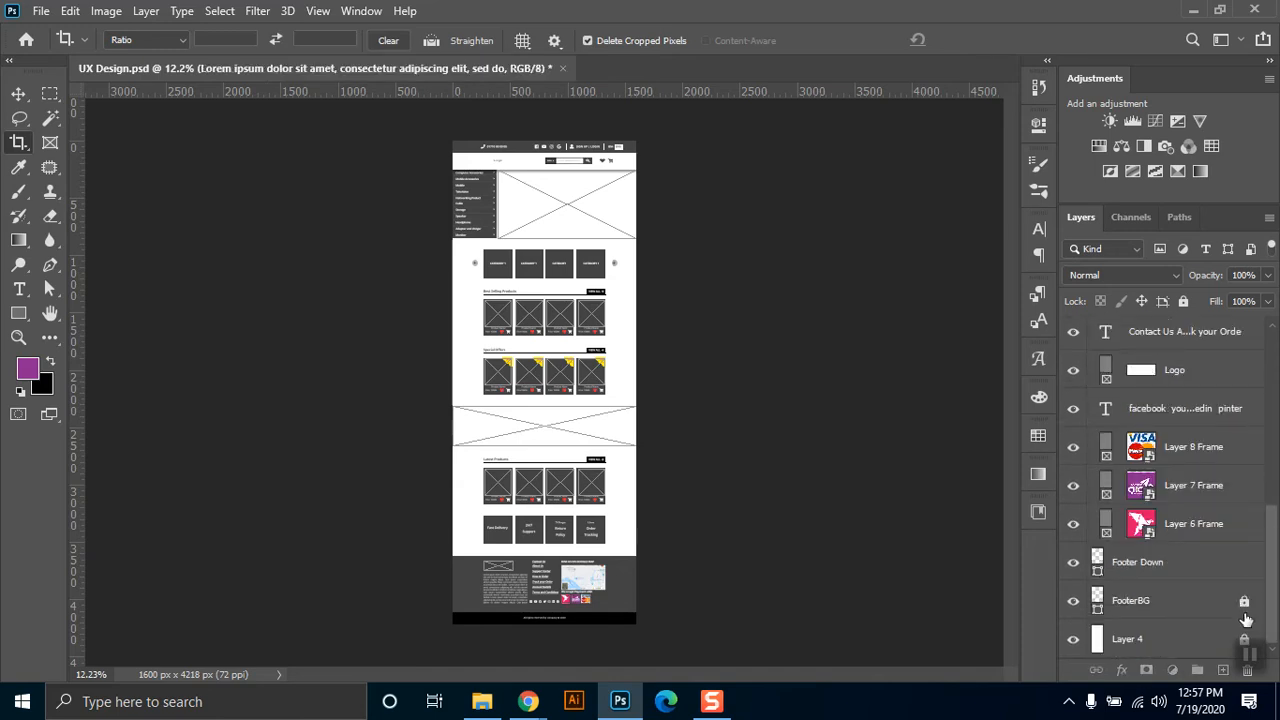
click(1240, 606)
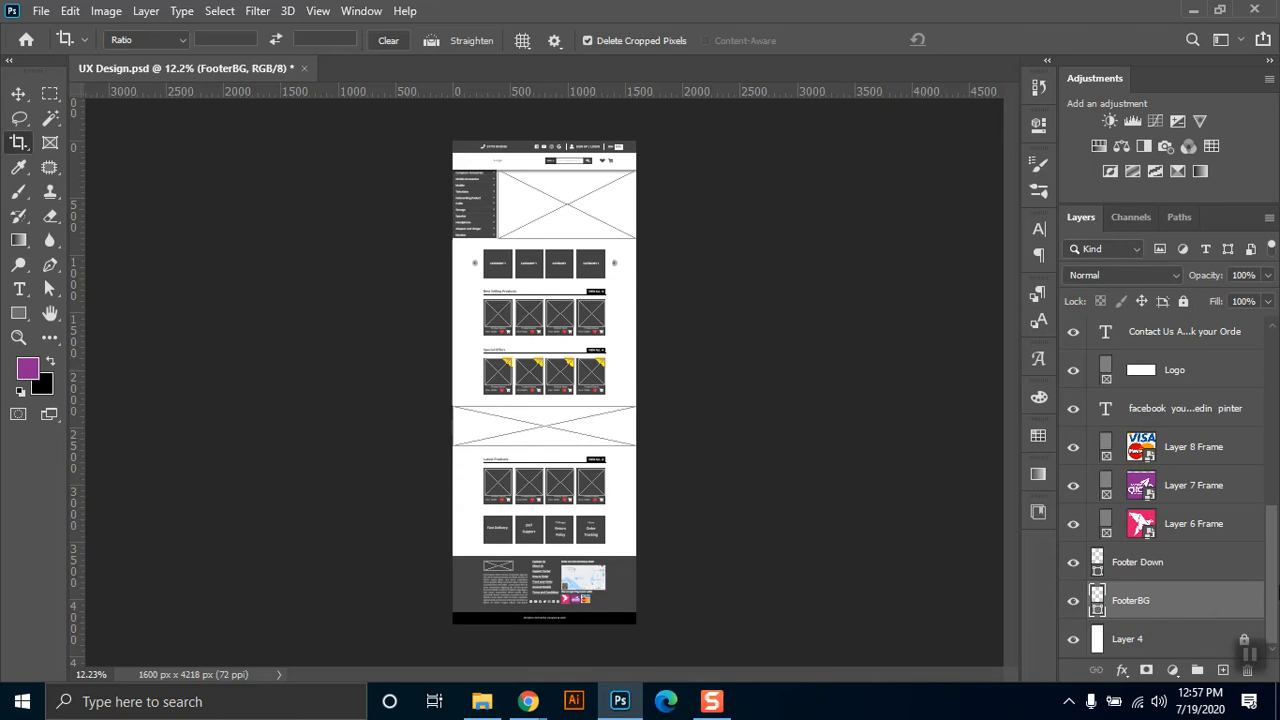
Group all layers from the Lorem ipsum description down to FooterBG, name the group "Footer" and save the document.
scroll(1262, 460, up, 8)
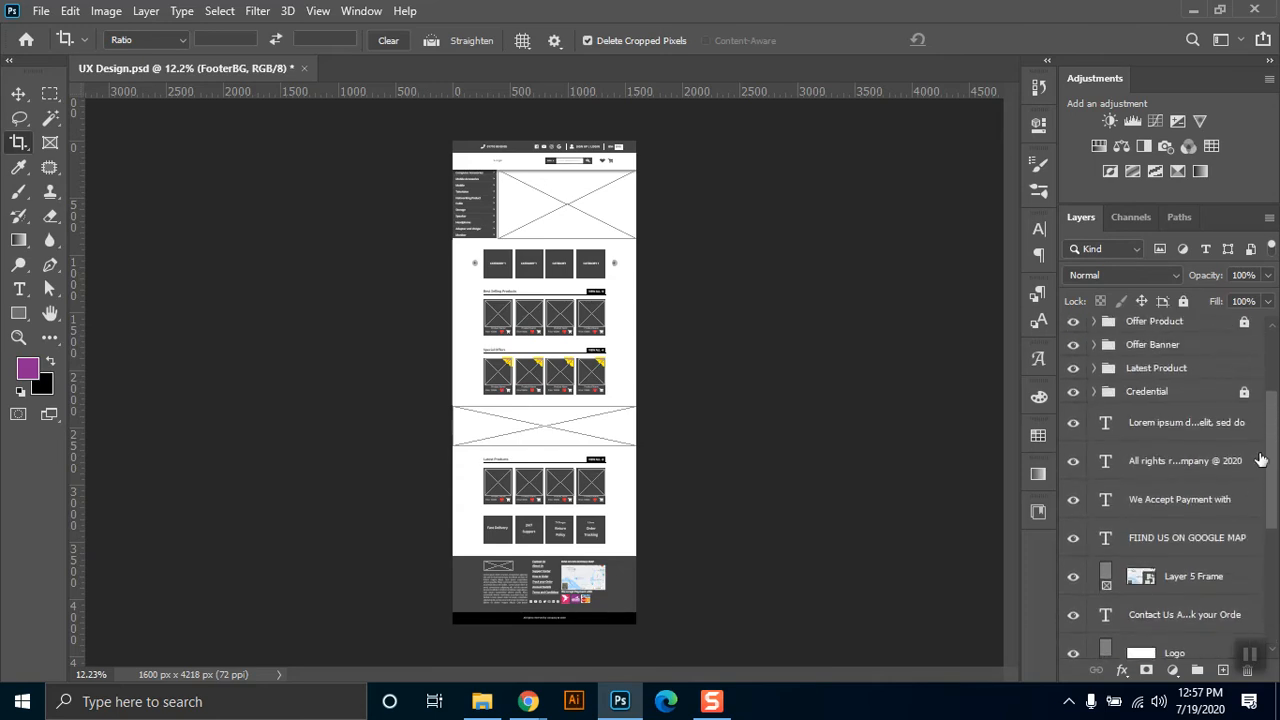
shift+click(1205, 428)
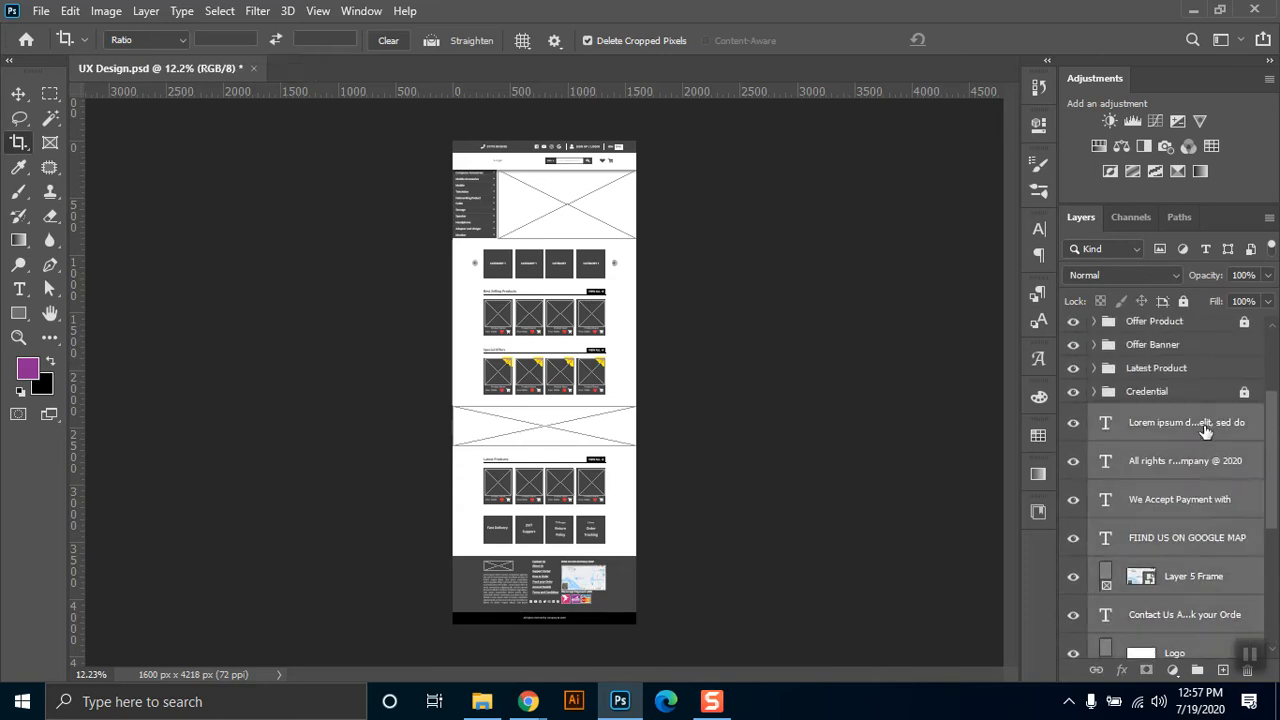
key(ctrl+g)
double_click(1140, 562)
text(Footer)
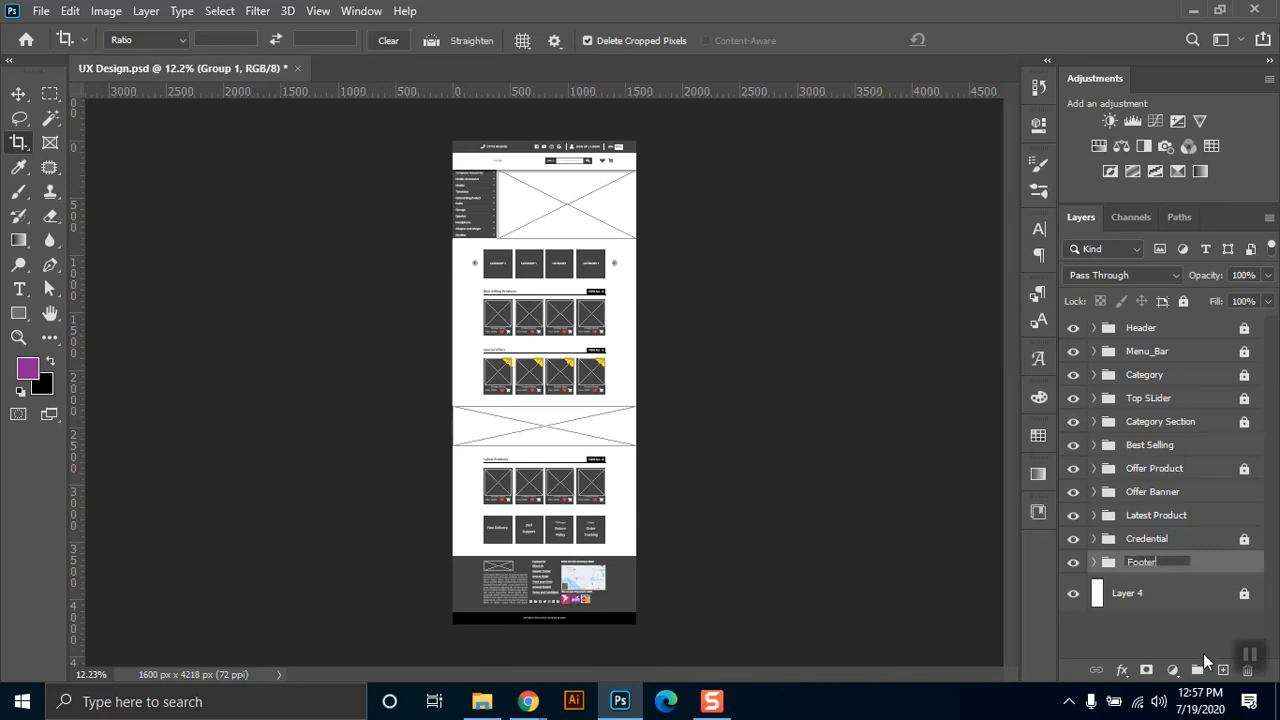
key(Return)
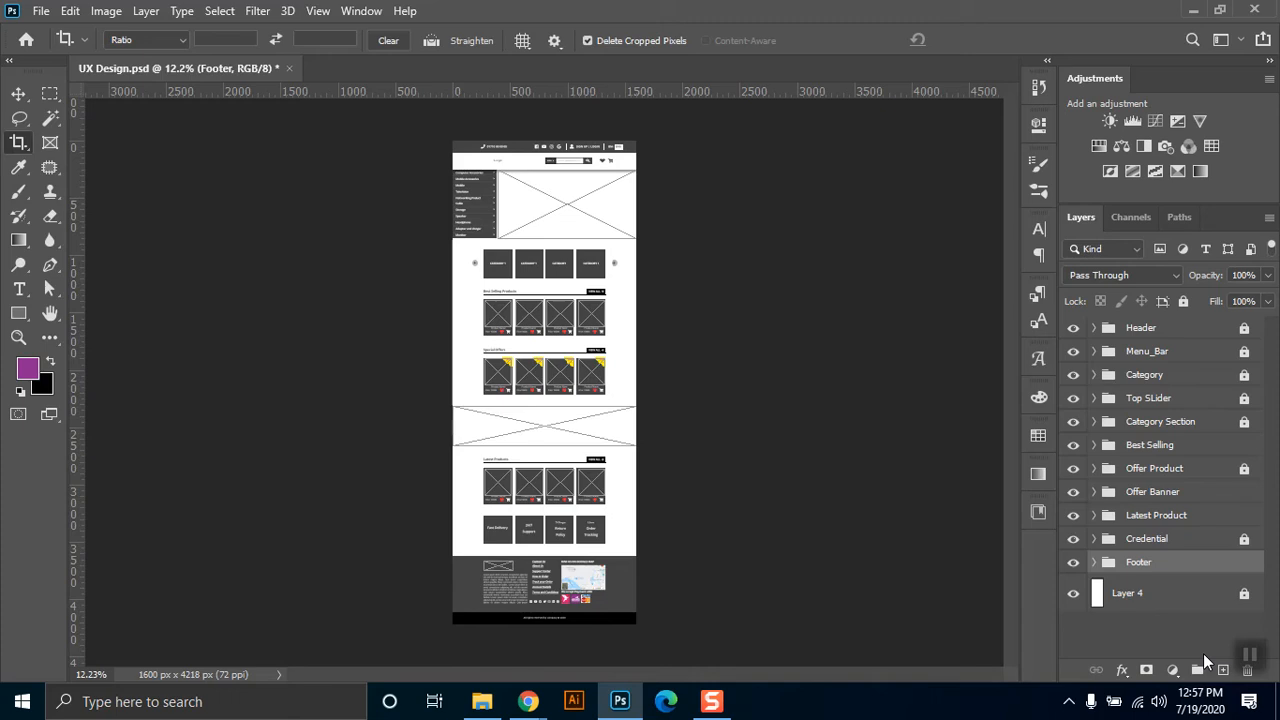
key(ctrl+s)
Review the whole homepage wireframe at 33.33% zoom, from the footer up to the header.
key(ctrl+plus)
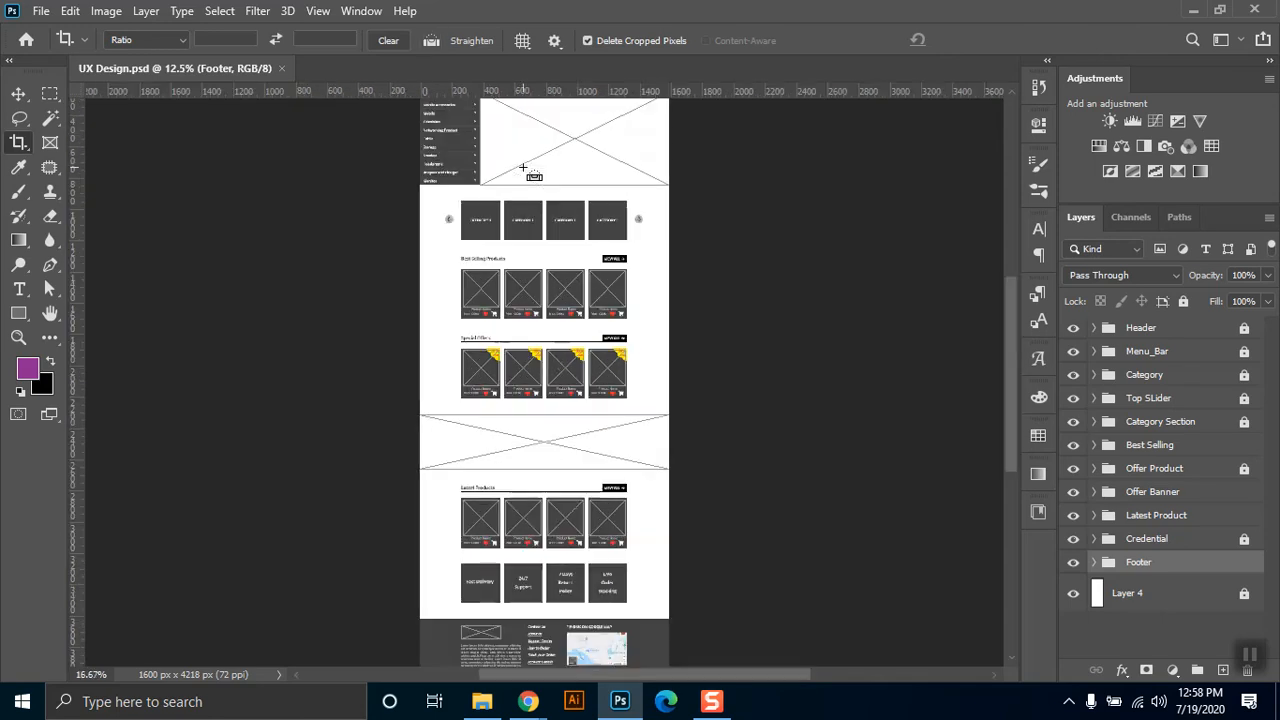
key(ctrl+plus)
key(ctrl+plus)
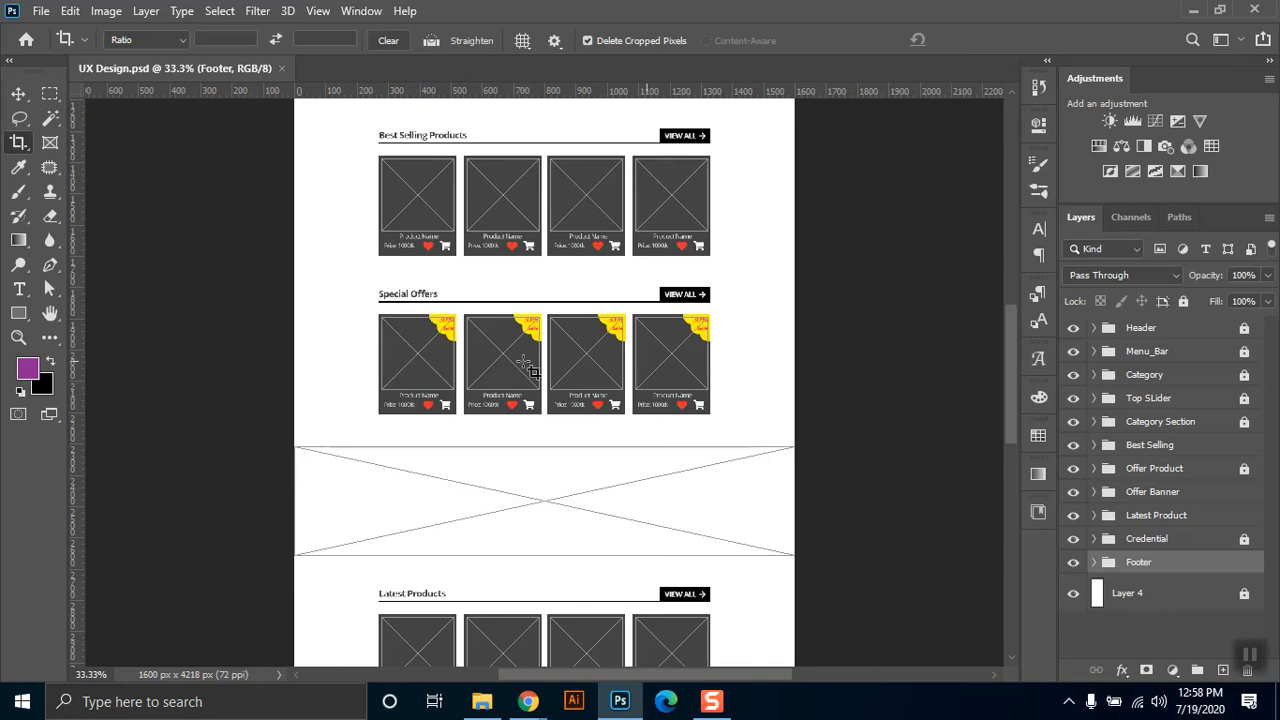
click(21, 94)
drag(1015, 391, 1024, 444)
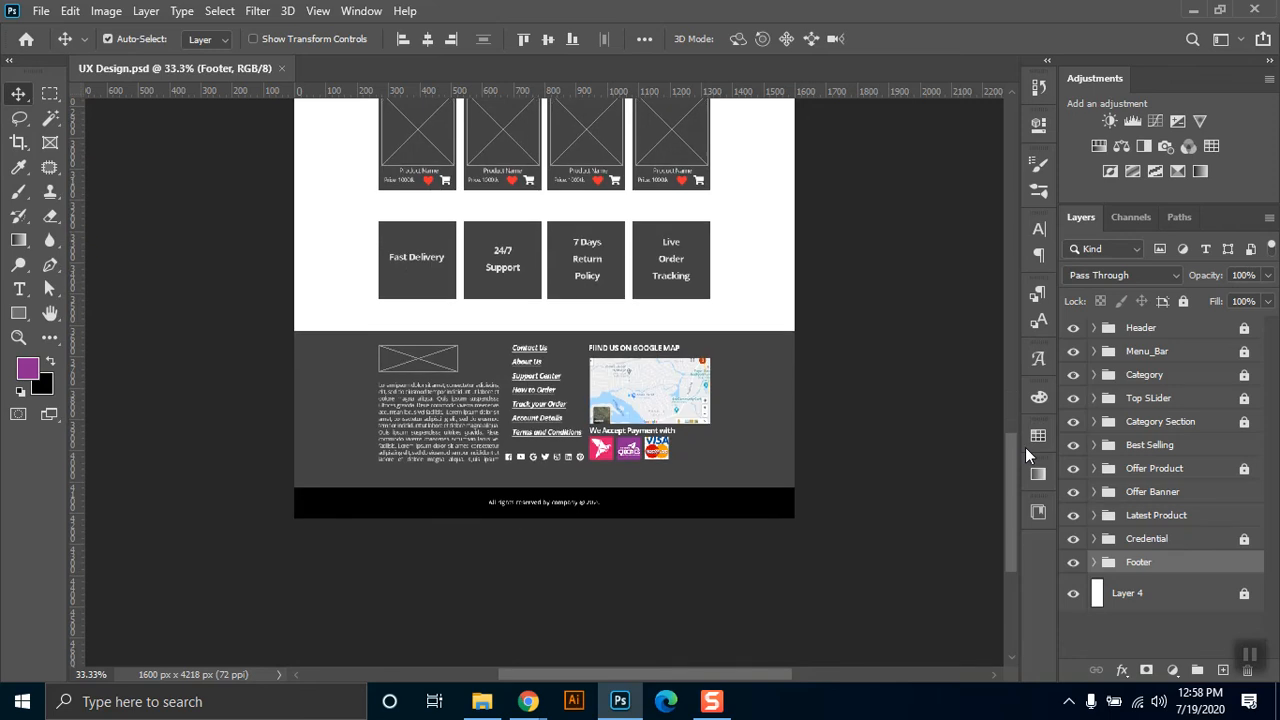
drag(1010, 455, 994, 230)
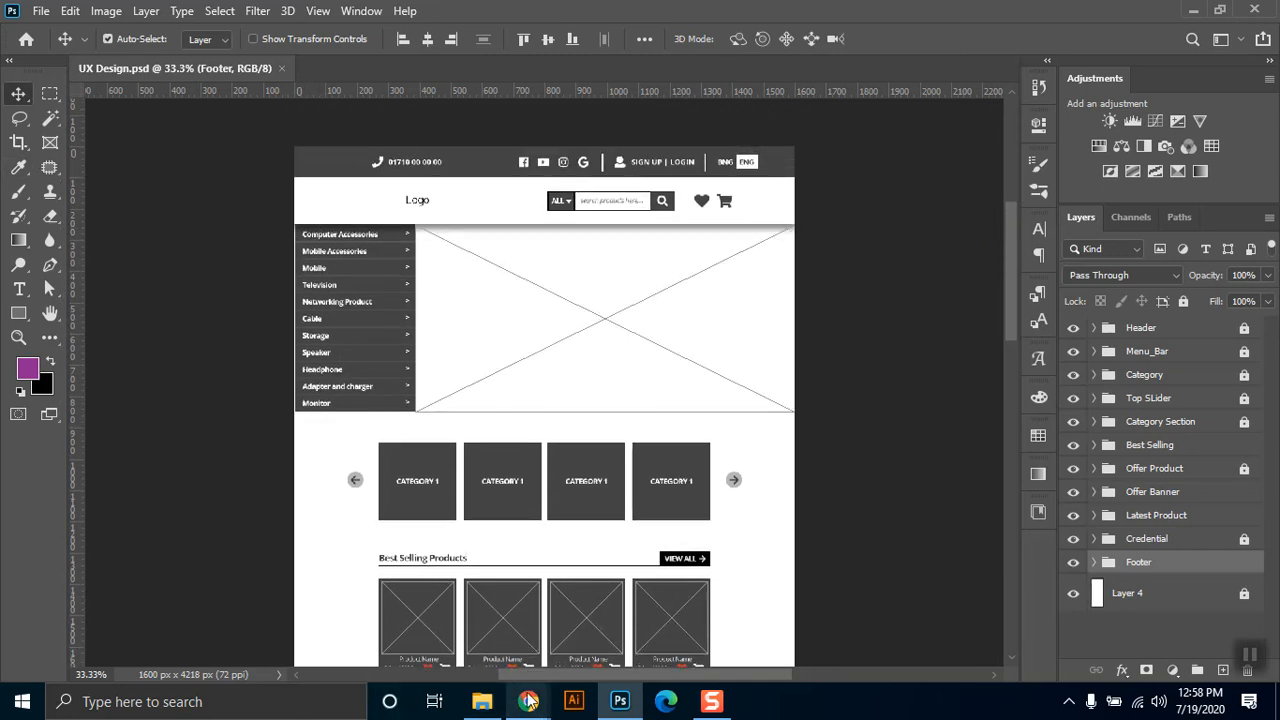
Switch to Chrome to check the Google Meet call and its participants, and return to Photoshop.
mouse_move(528, 701)
click(400, 630)
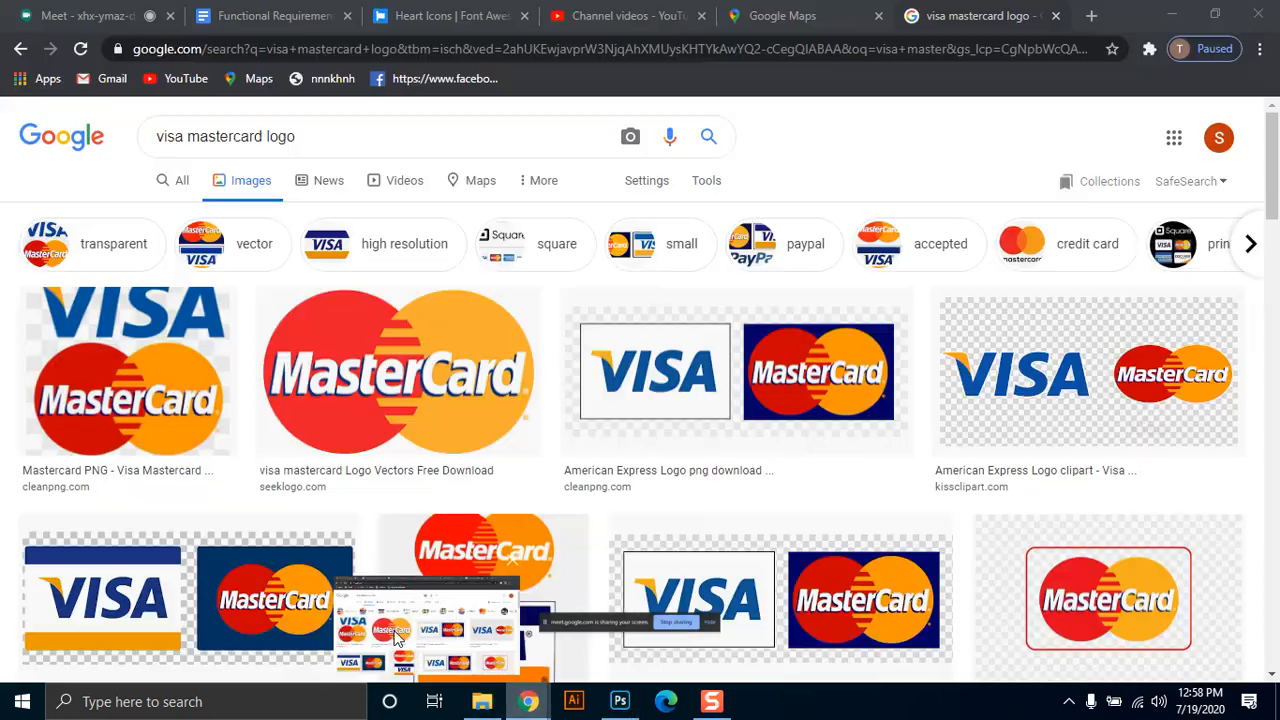
click(575, 12)
click(848, 518)
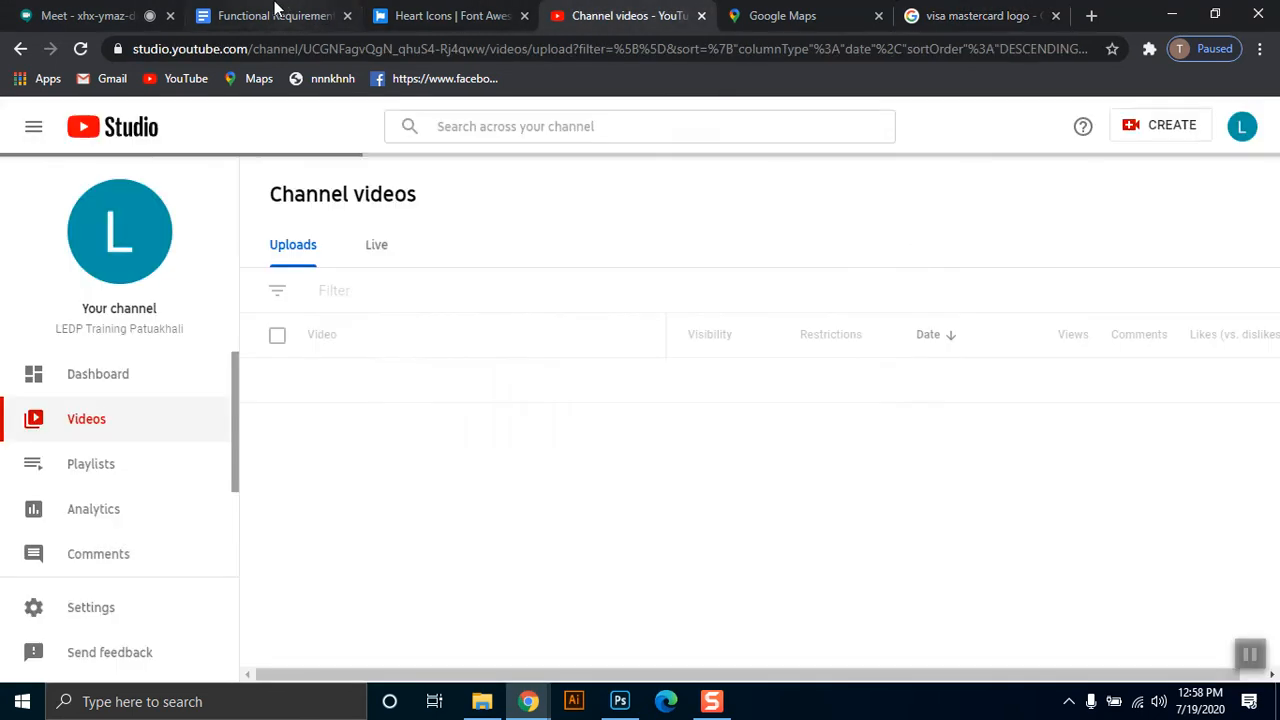
click(125, 12)
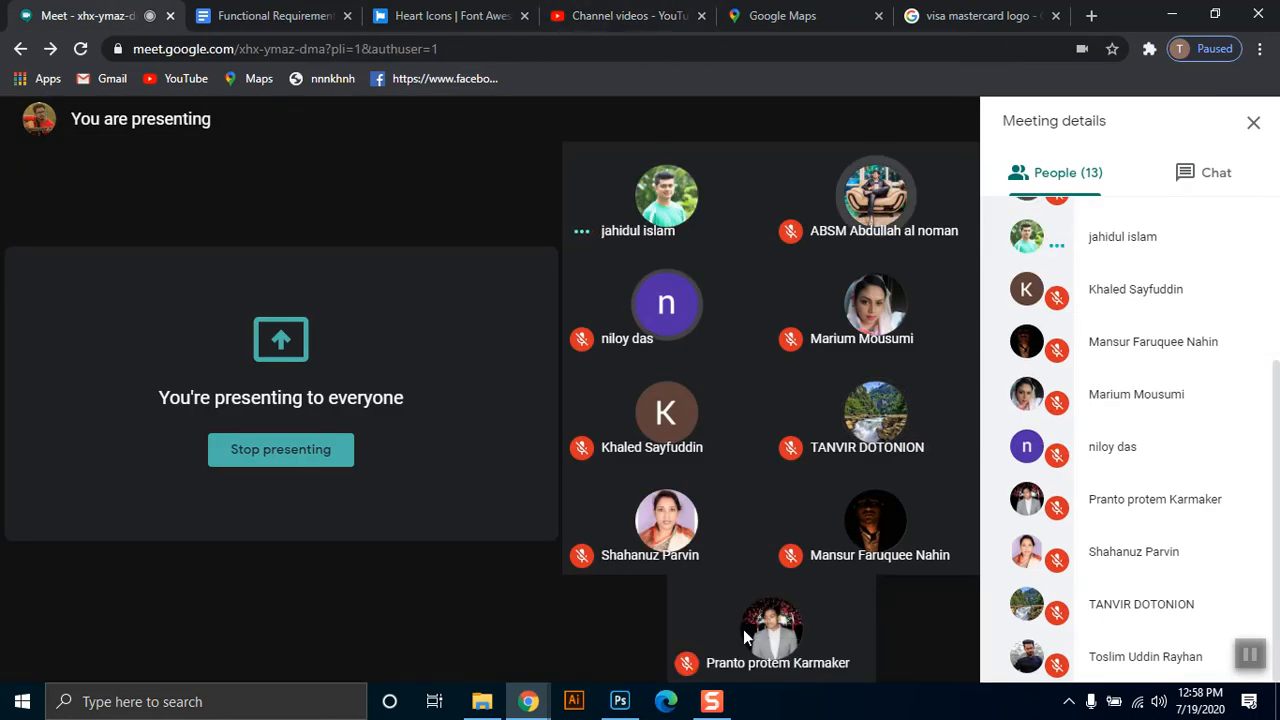
click(620, 701)
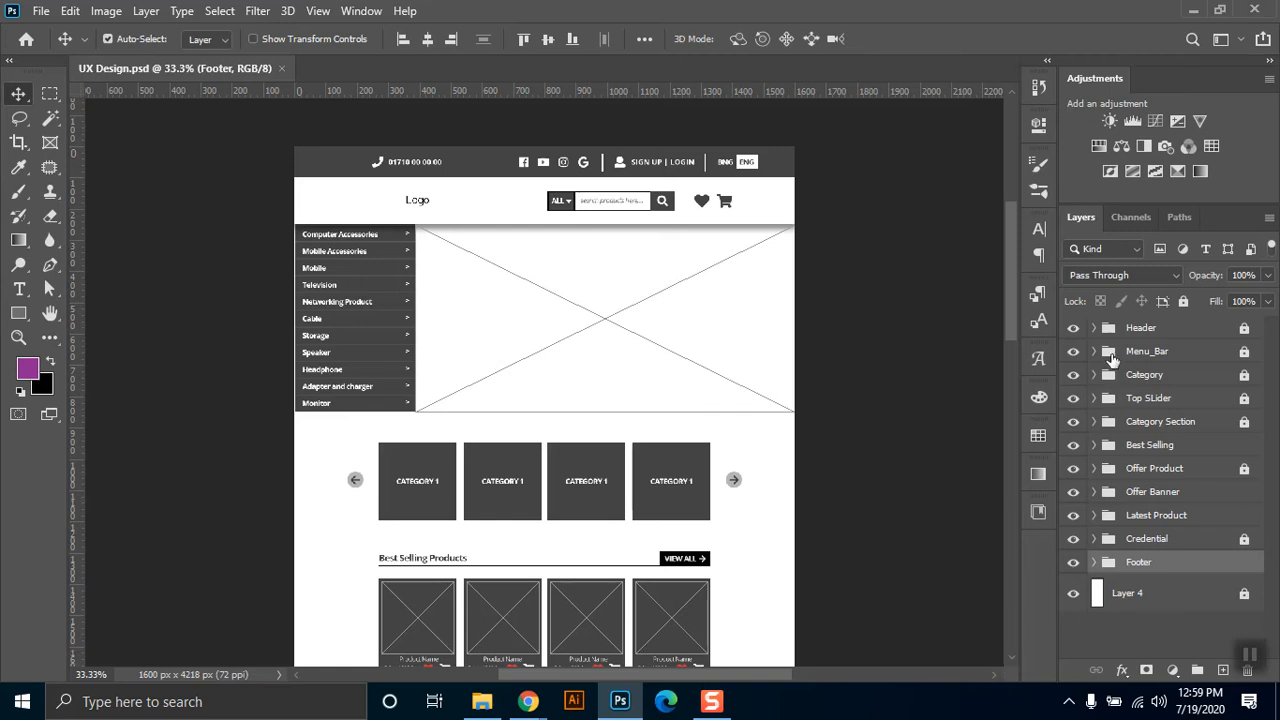
Unlock the Category group and everything inside it: the arrows text, the category names text, Text_Area and Category_BG.
click(1225, 375)
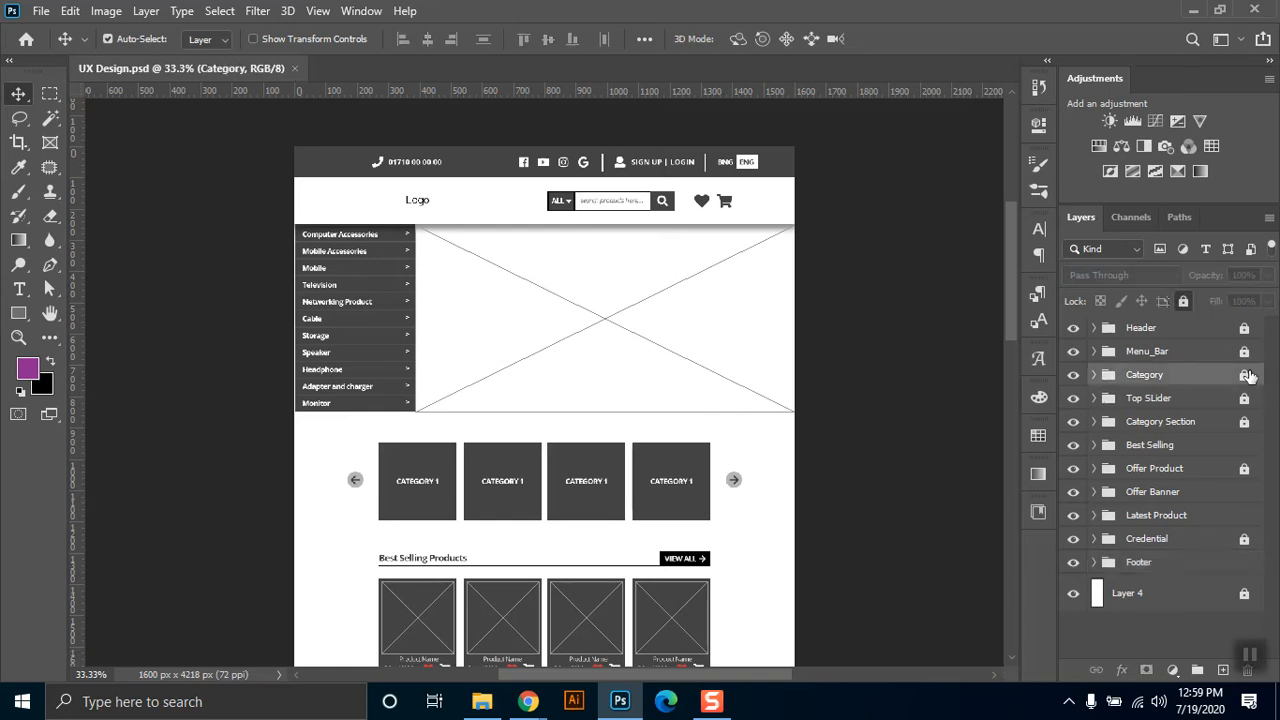
click(1244, 375)
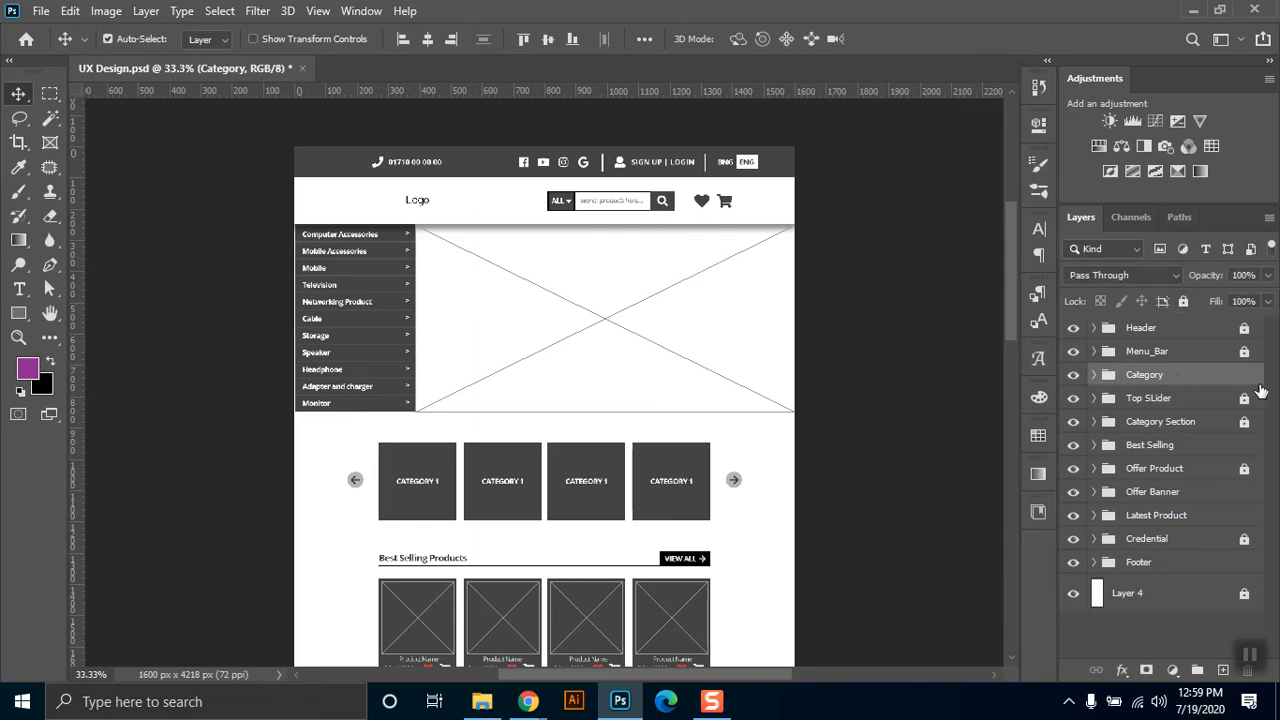
click(1094, 376)
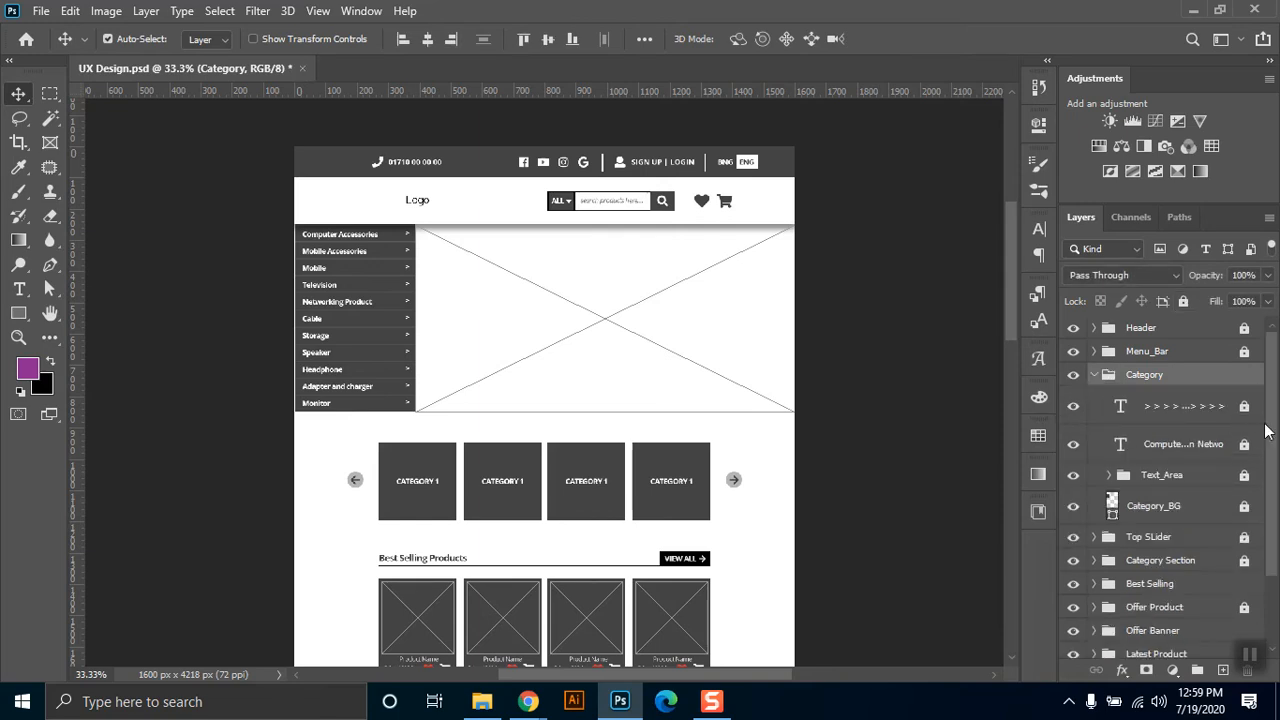
drag(1277, 406, 1277, 455)
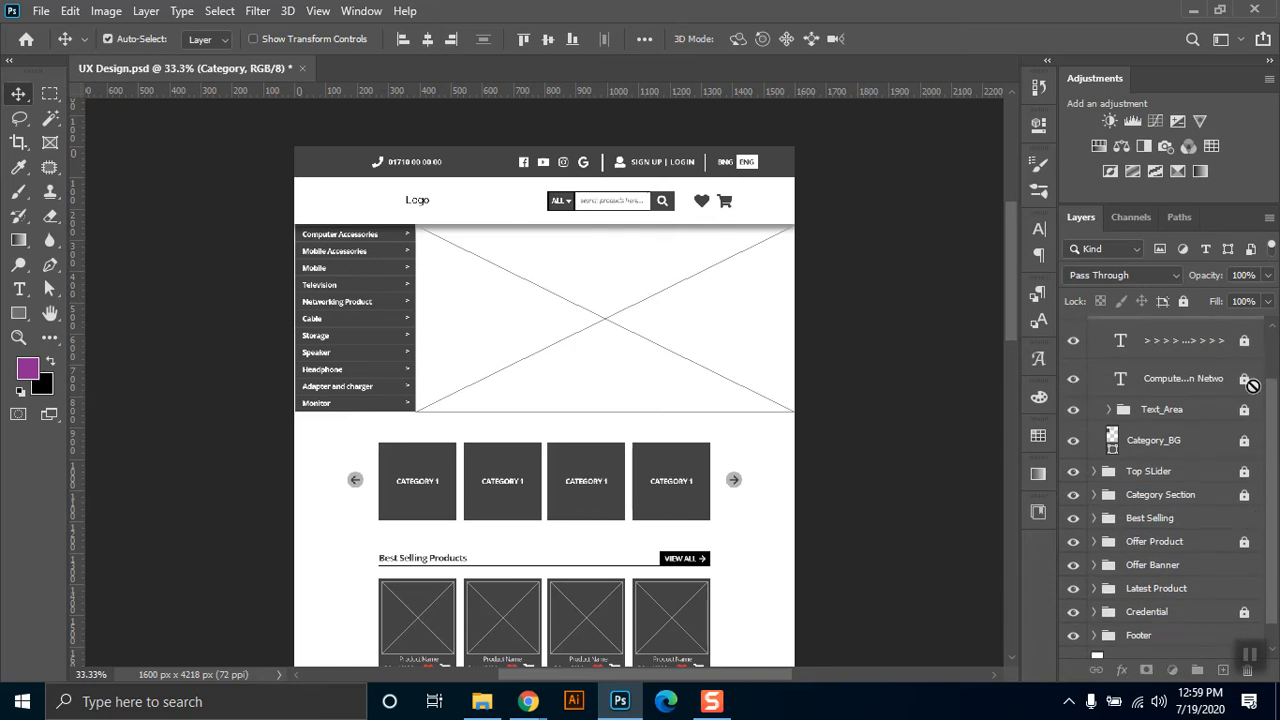
click(1242, 452)
click(1244, 440)
click(1244, 409)
click(1244, 378)
click(1244, 340)
drag(1274, 432, 1274, 370)
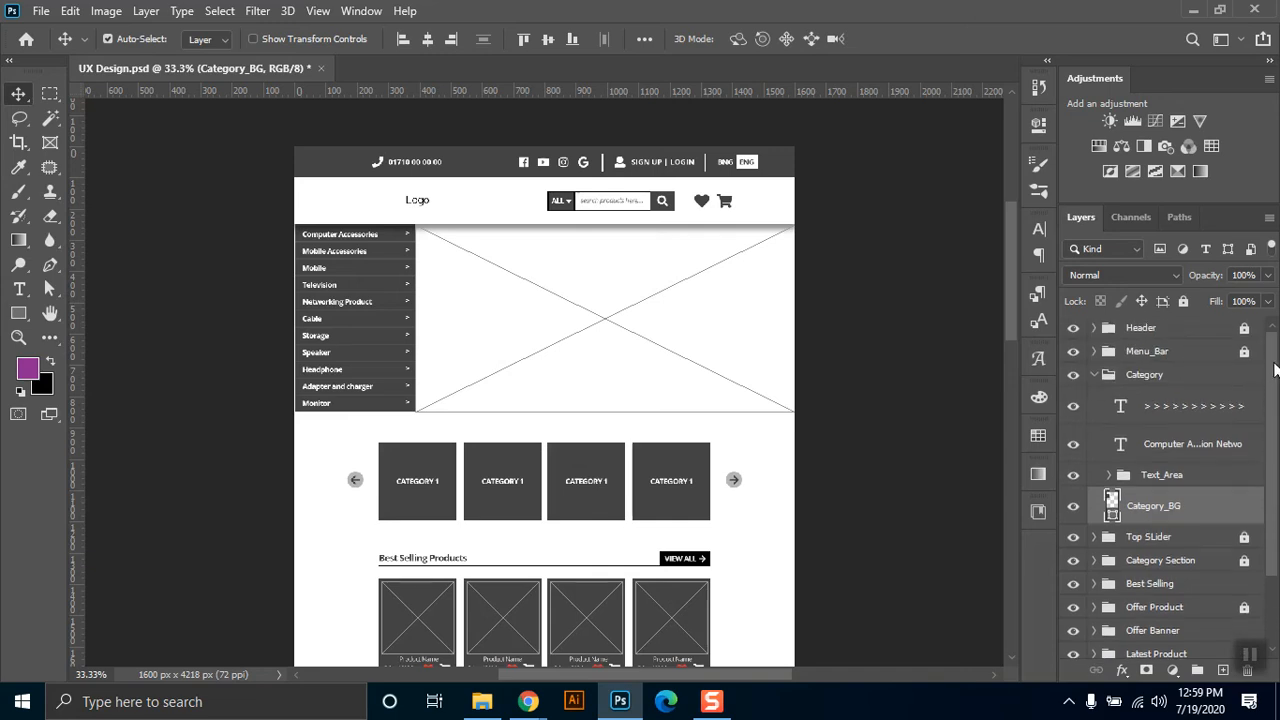
Hide Text_Area, the category names text and the arrows text, and inspect Category_BG's dimensions in Free Transform with the guides shown.
click(1073, 475)
click(1073, 444)
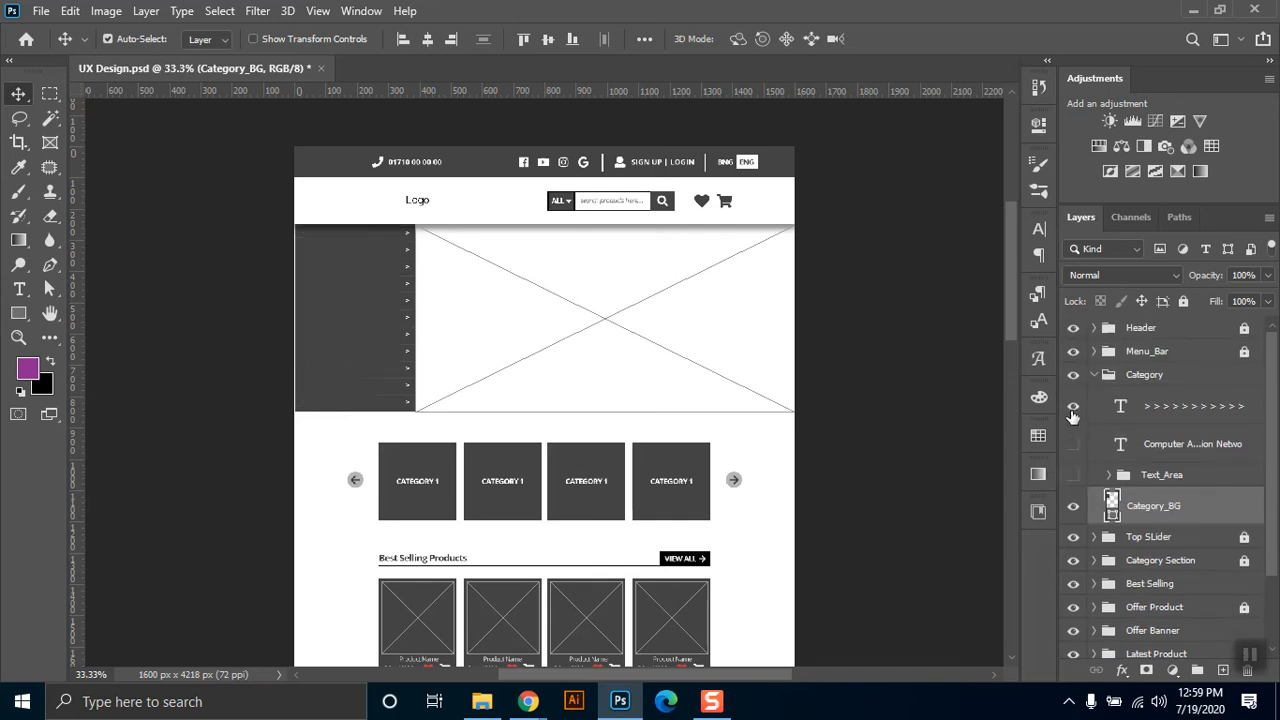
click(1072, 410)
key(ctrl+t)
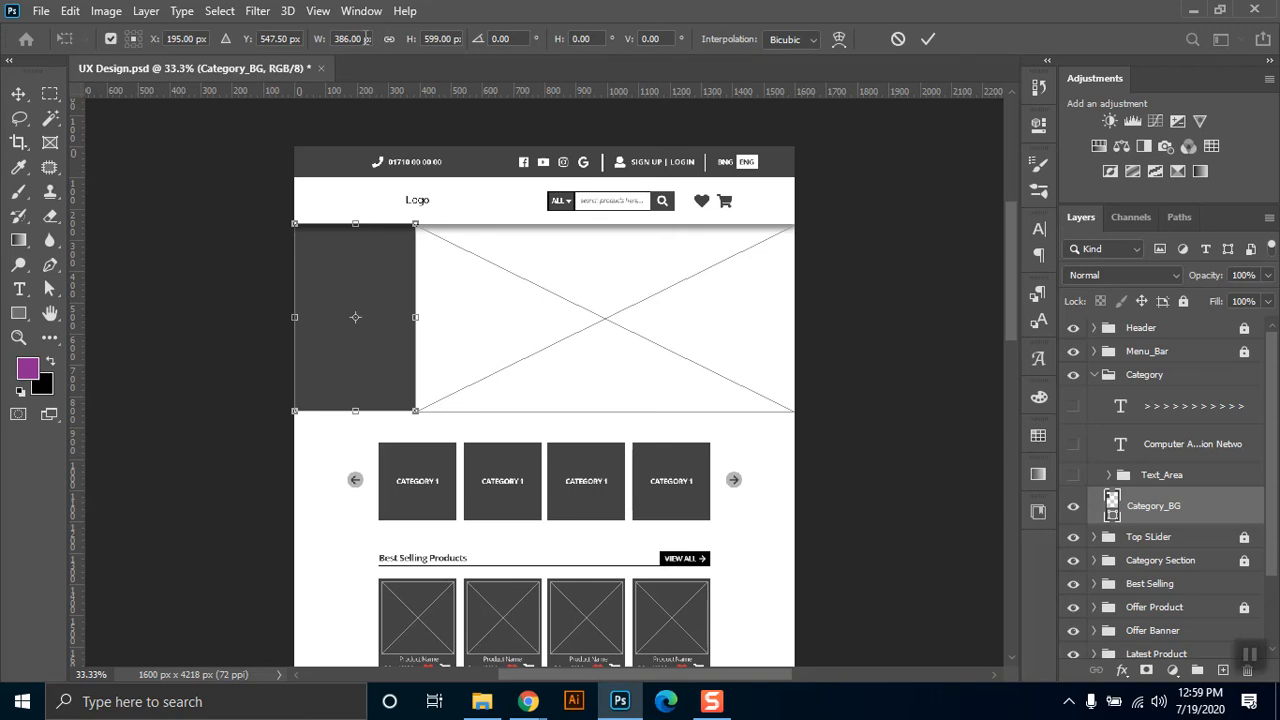
key(ctrl+semicolon)
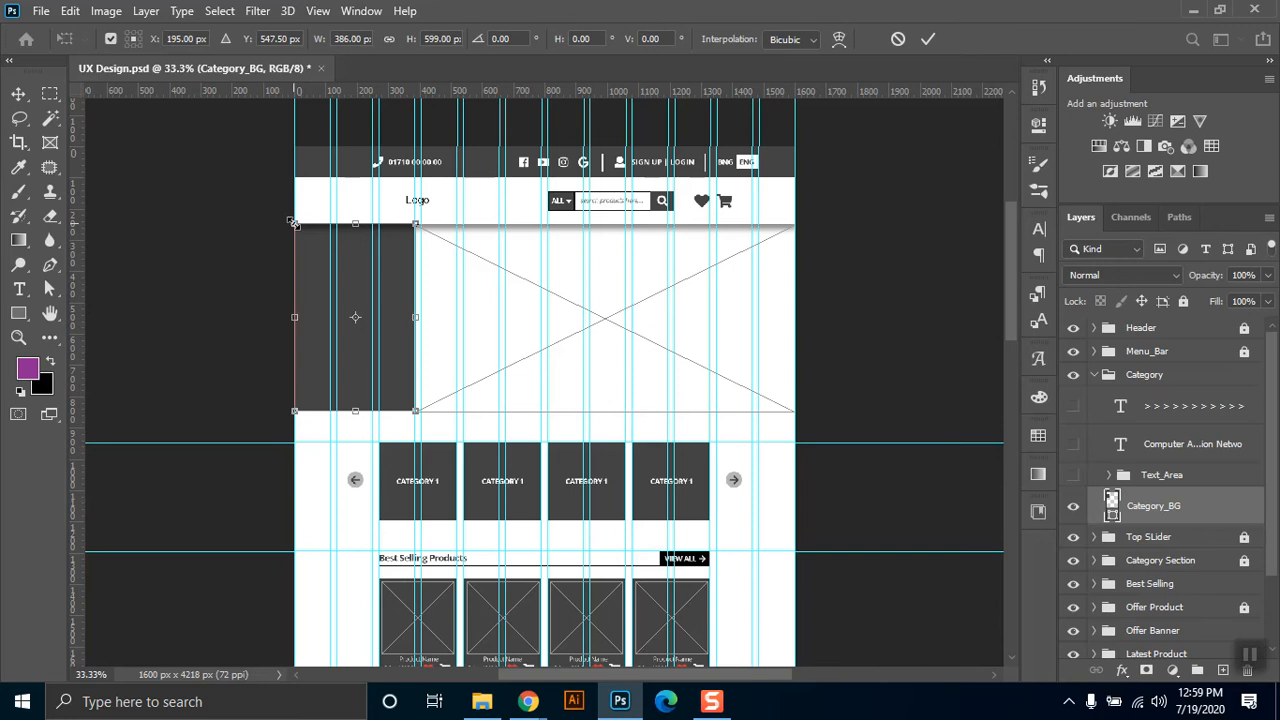
key(Return)
Inspect the Category_BG rectangle's fill, stroke and size settings up close, and show the Text_Area group over it again.
key(z)
drag(294, 178, 466, 512)
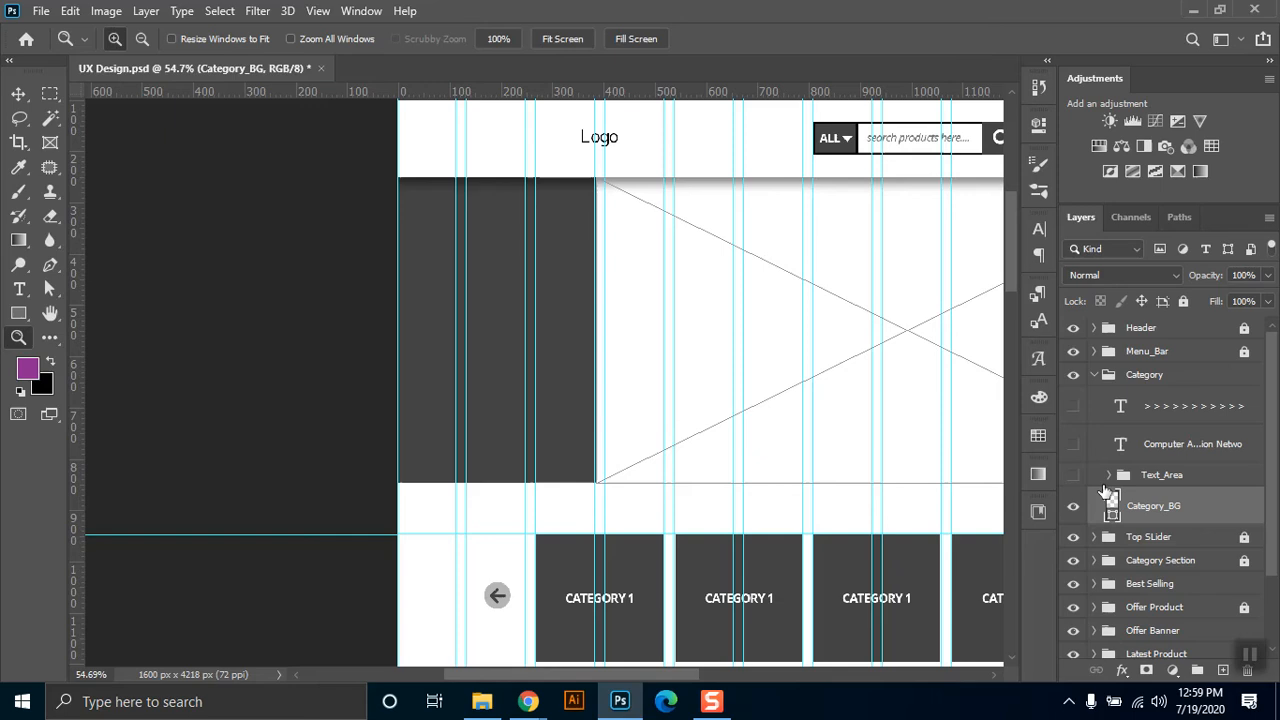
click(29, 320)
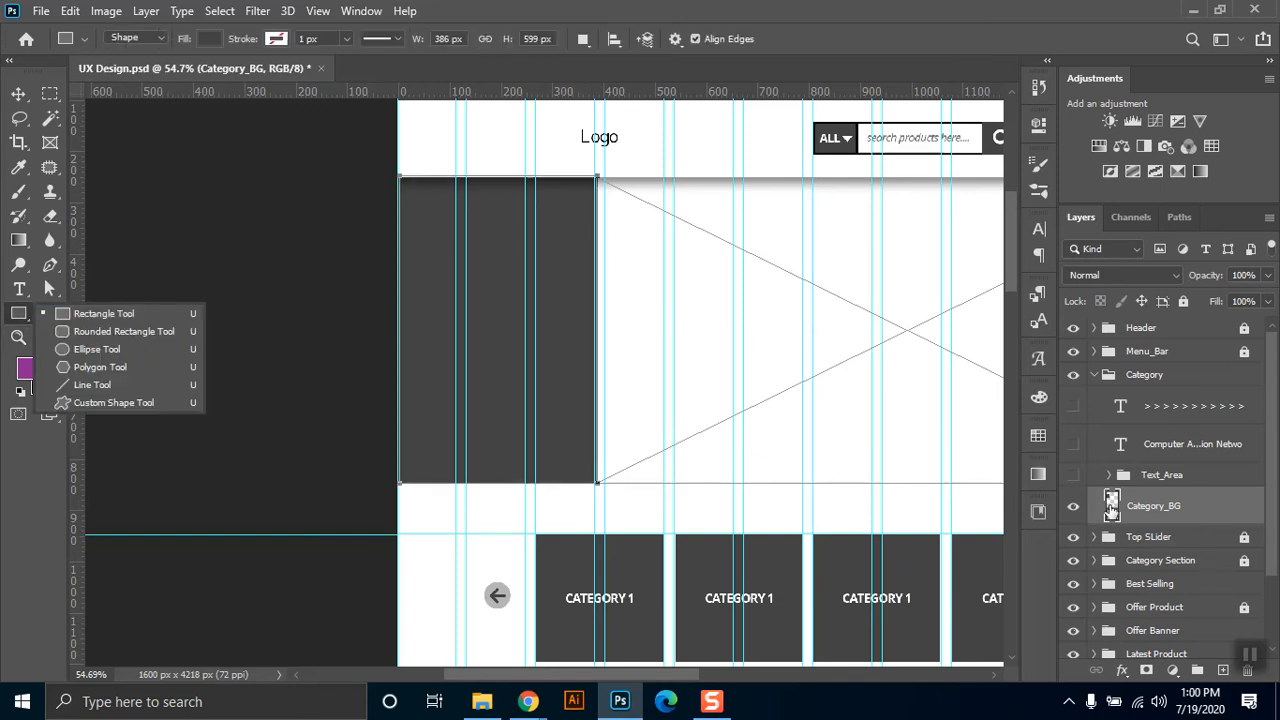
click(1075, 509)
click(1074, 479)
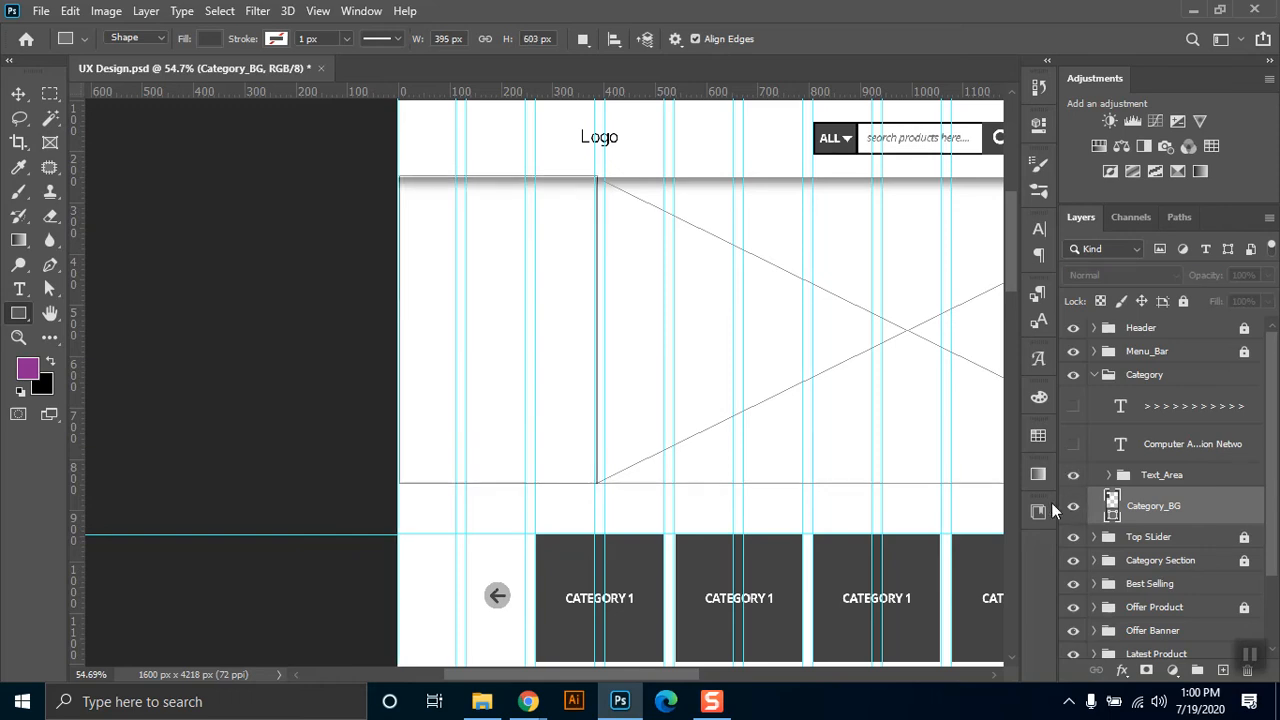
click(1073, 507)
Examine the row shapes inside the Text_Area group against the enlarged category panel, and collapse the group.
click(1112, 480)
click(1108, 475)
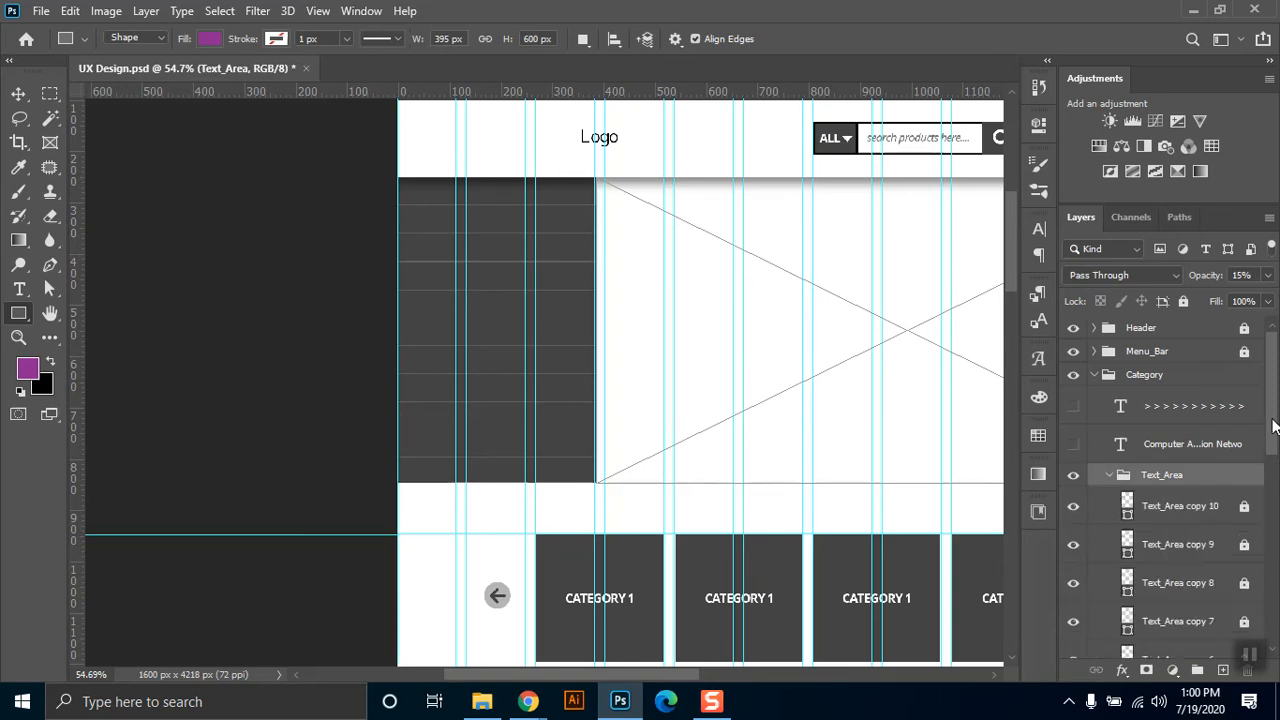
scroll(1273, 512, down, 5)
scroll(1273, 512, down, 3)
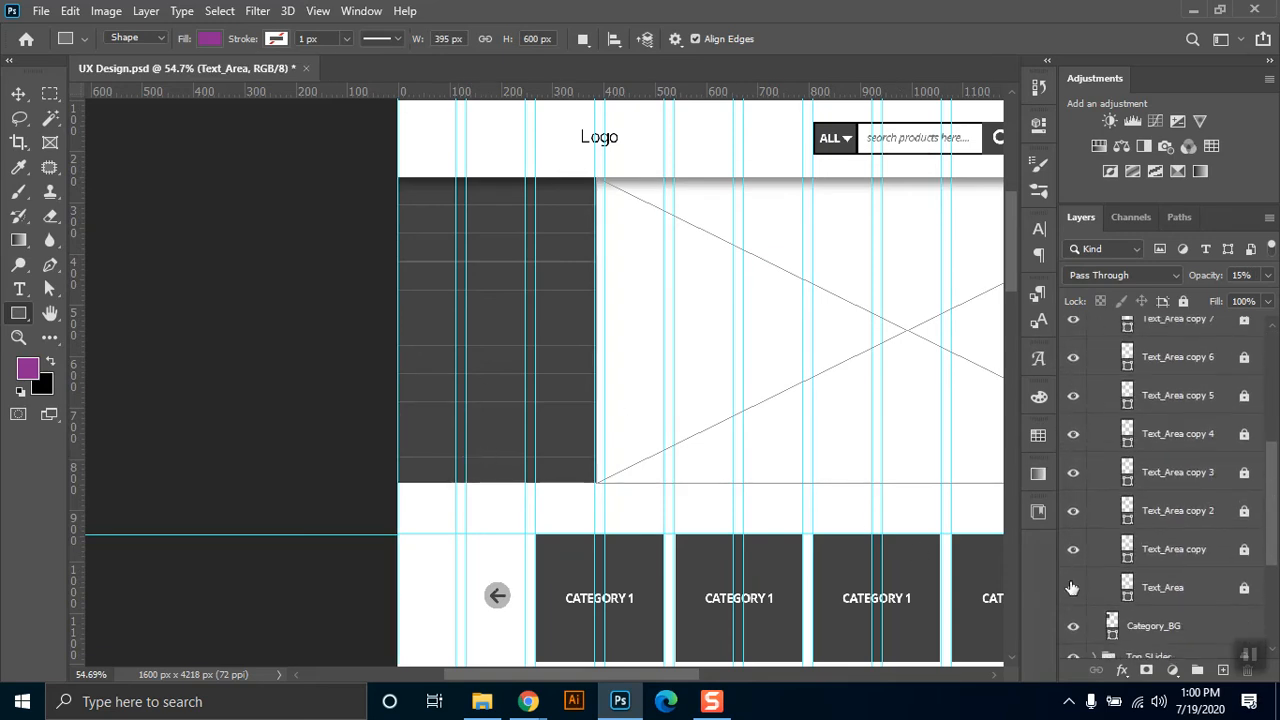
click(18, 337)
drag(315, 93, 318, 98)
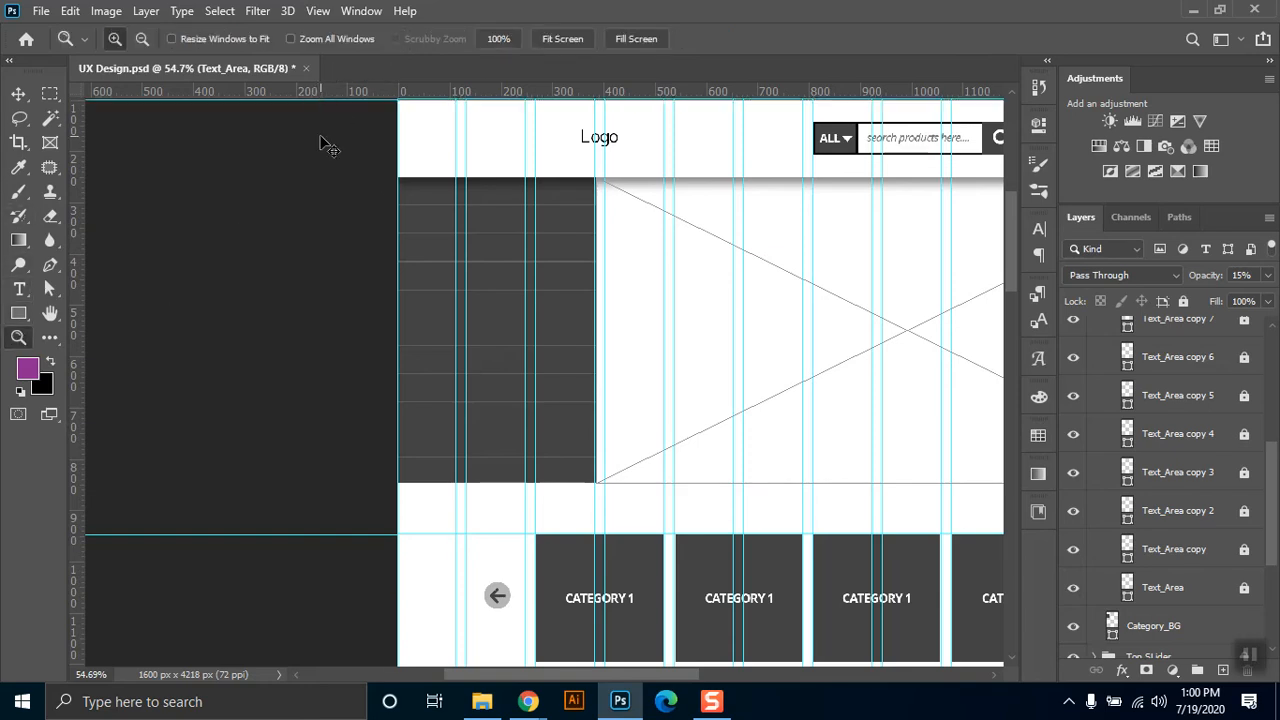
drag(398, 140, 636, 515)
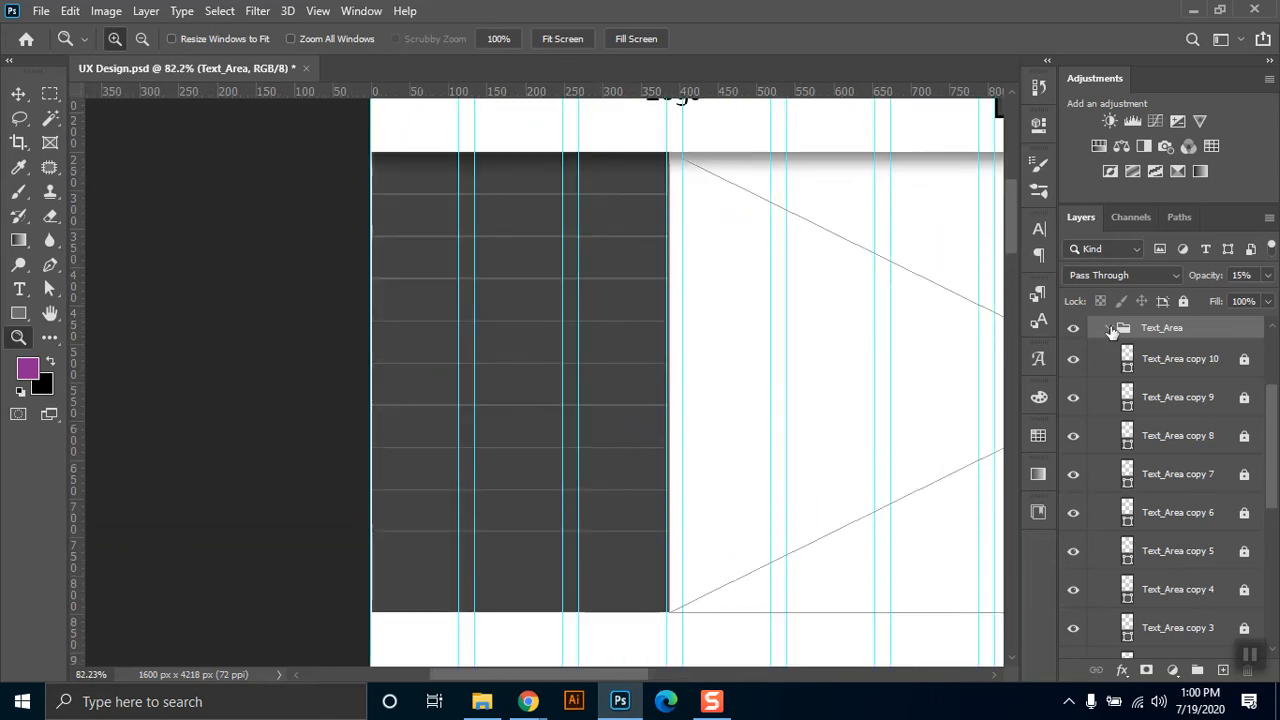
click(1110, 330)
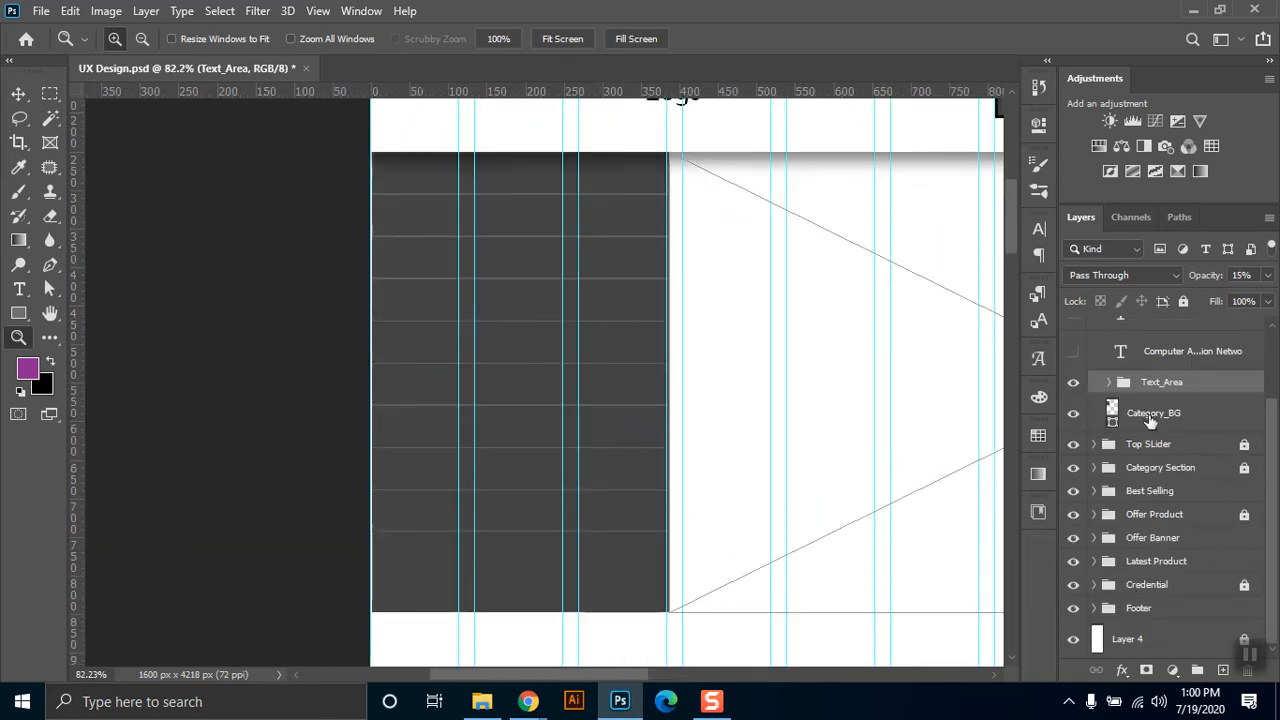
Check Category_BG's transform box and toggle its visibility to compare the panel with and without the background.
click(1150, 416)
key(ctrl+t)
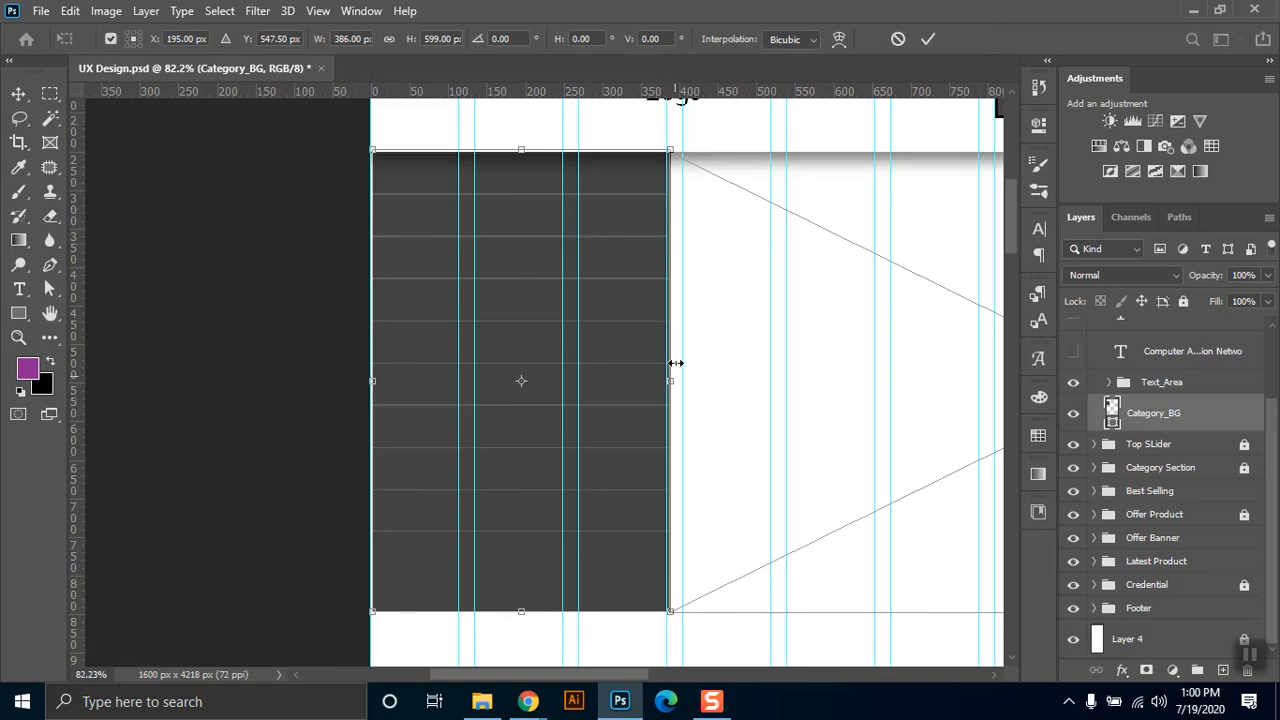
key(z)
click(1073, 413)
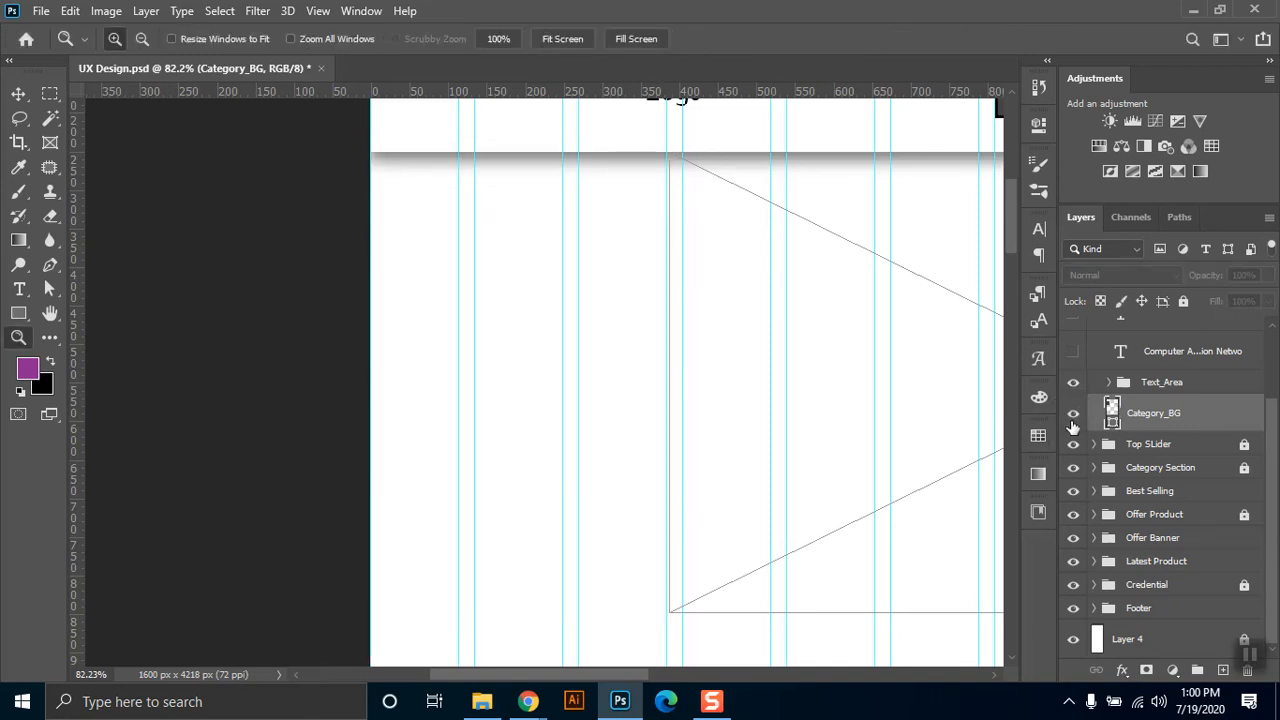
click(1073, 415)
Hide all row shapes in the Text_Area group from Text_Area copy 10 down to Text_Area copy, keeping only the original Text_Area shape.
click(1110, 383)
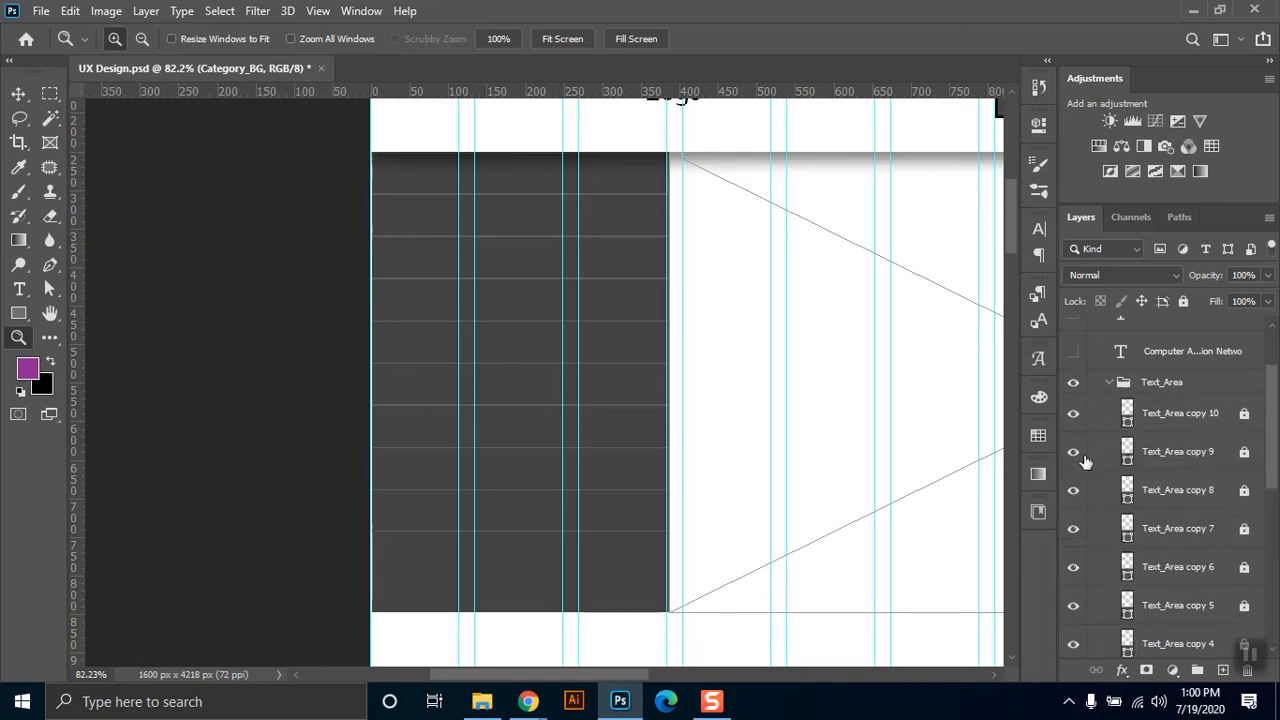
drag(1073, 418, 1075, 612)
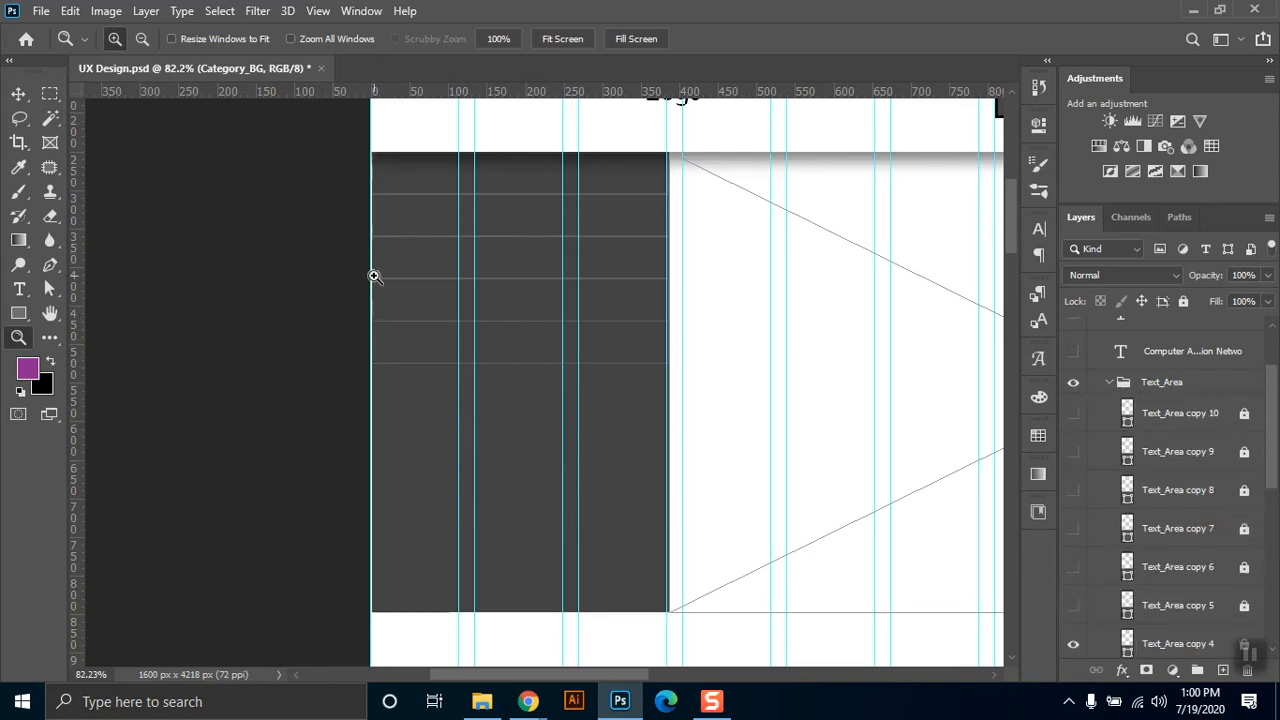
drag(1270, 395, 1140, 553)
mouse_move(1073, 621)
mouse_down()
mouse_move(1080, 520)
mouse_move(1074, 627)
mouse_up()
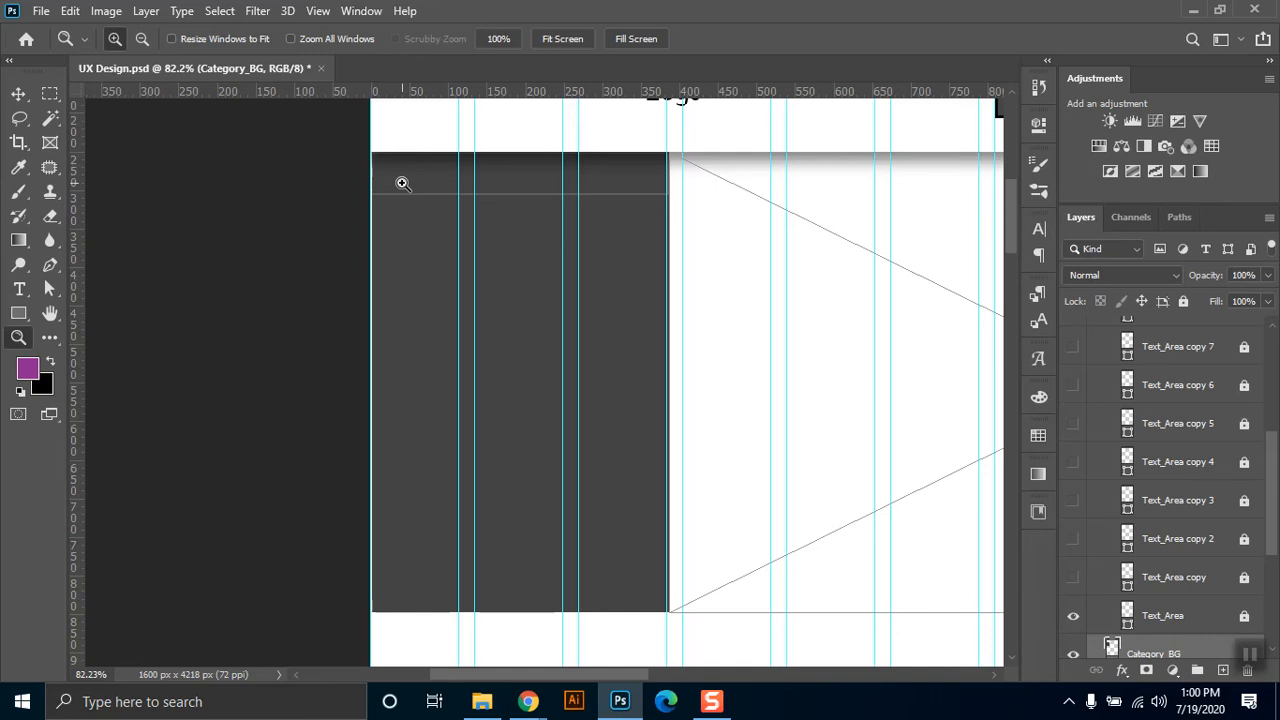
Unlock the original Text_Area row shape, show Text_Area copy, and inspect the fill and stroke settings of both rectangles.
click(1178, 612)
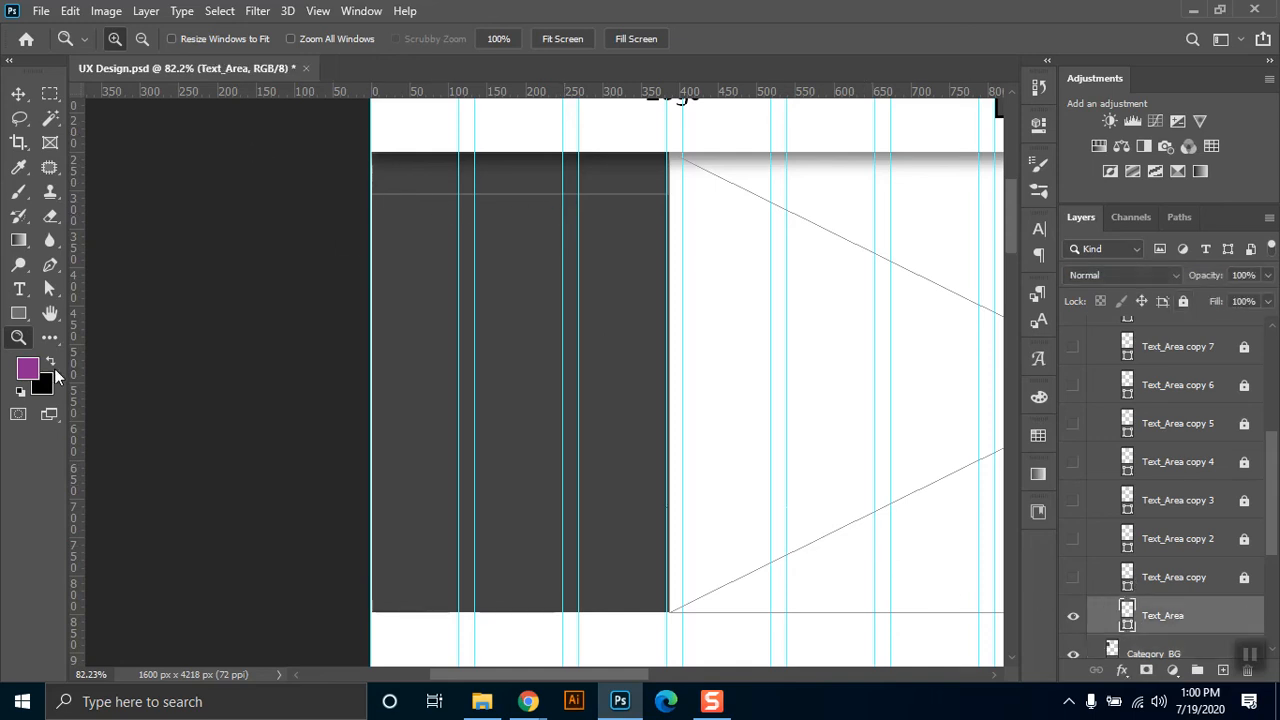
click(18, 313)
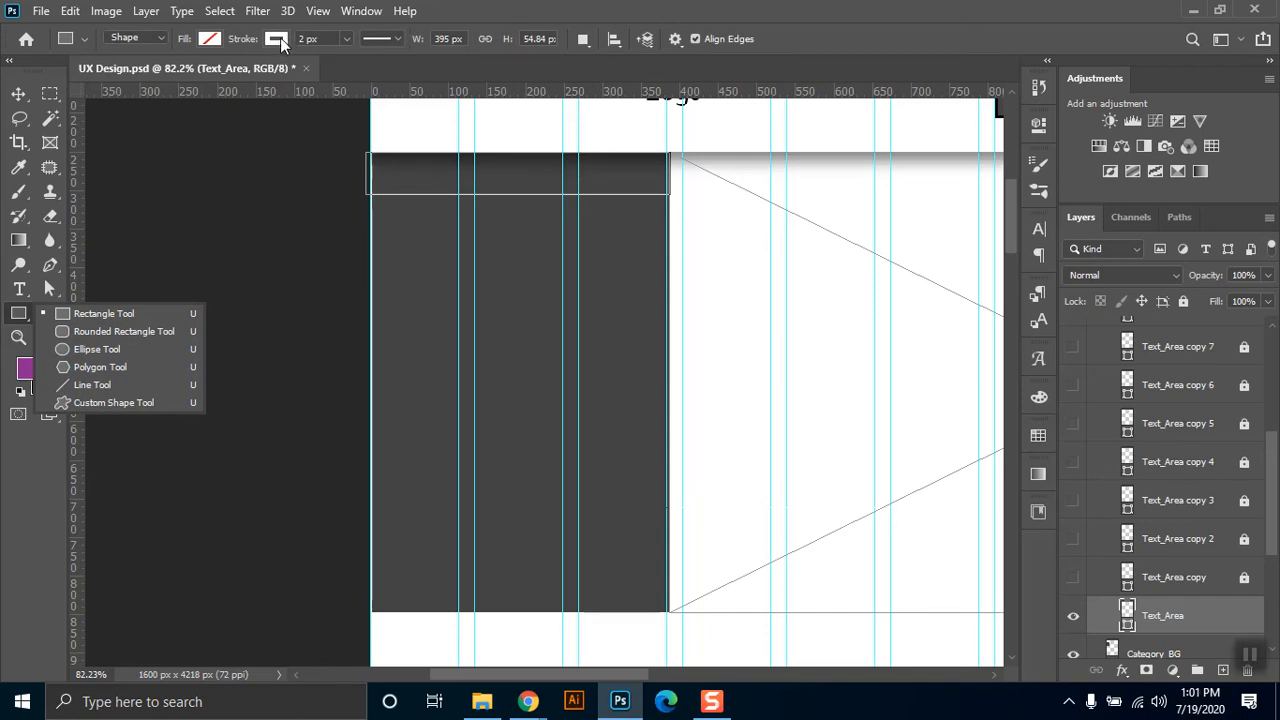
click(1200, 590)
click(1073, 578)
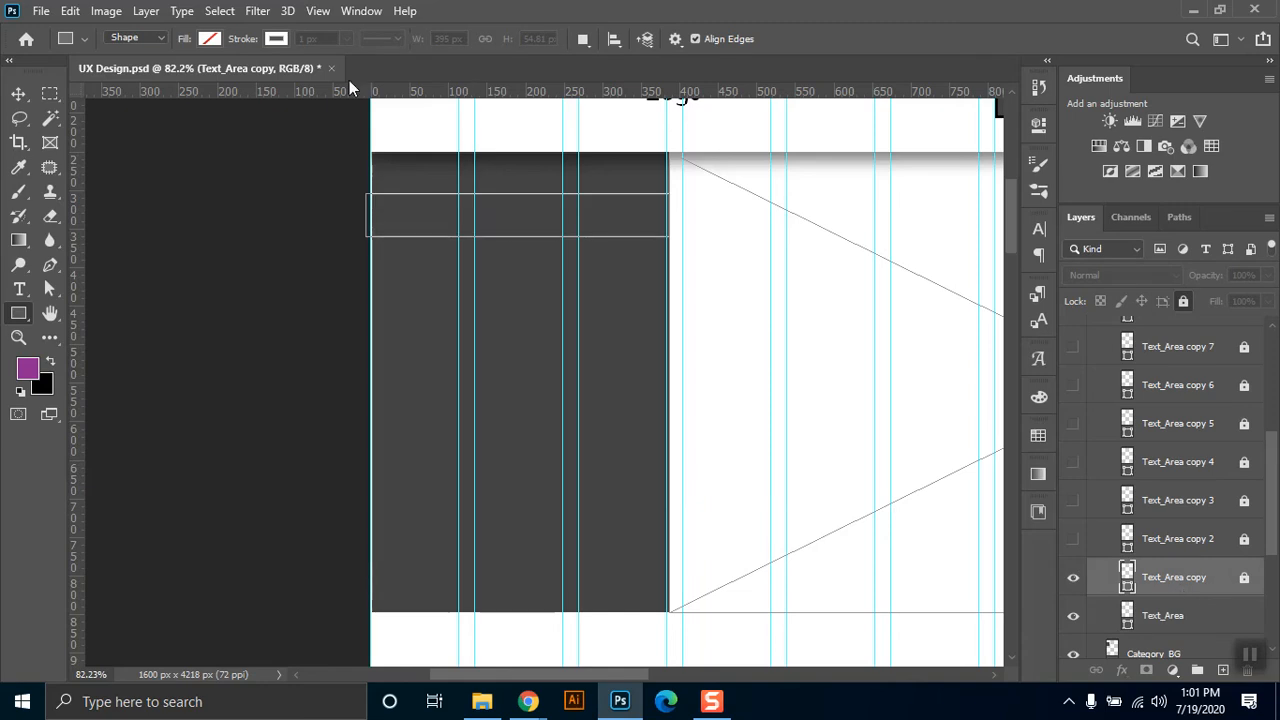
Unlock the row shapes from Text_Area copy up to Text_Area copy 7, and show the hidden ones from copy 2 to copy 7.
click(1073, 539)
click(1245, 578)
click(1245, 500)
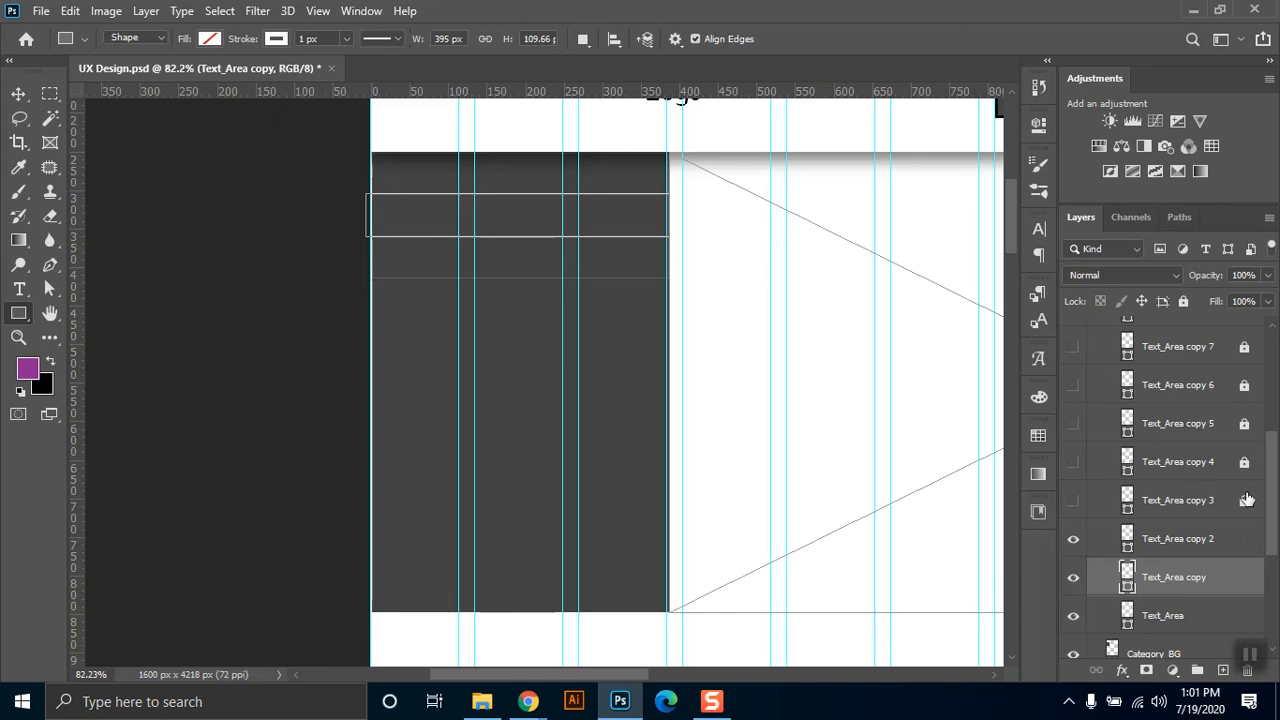
click(1245, 462)
click(1244, 424)
click(1244, 385)
click(1074, 463)
click(1074, 424)
click(1074, 385)
click(1074, 347)
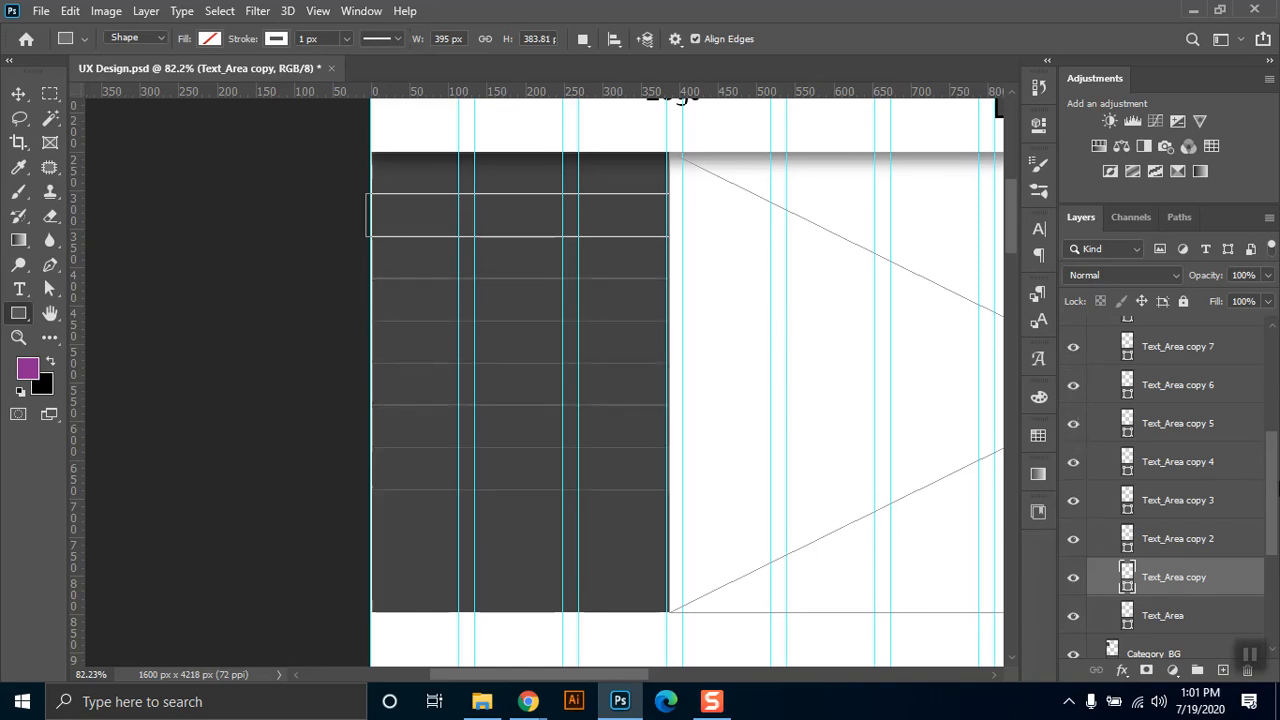
Show Text_Area copy 8, copy 9 and copy 10 again, and collapse the Text_Area group.
scroll(1274, 432, up, 2)
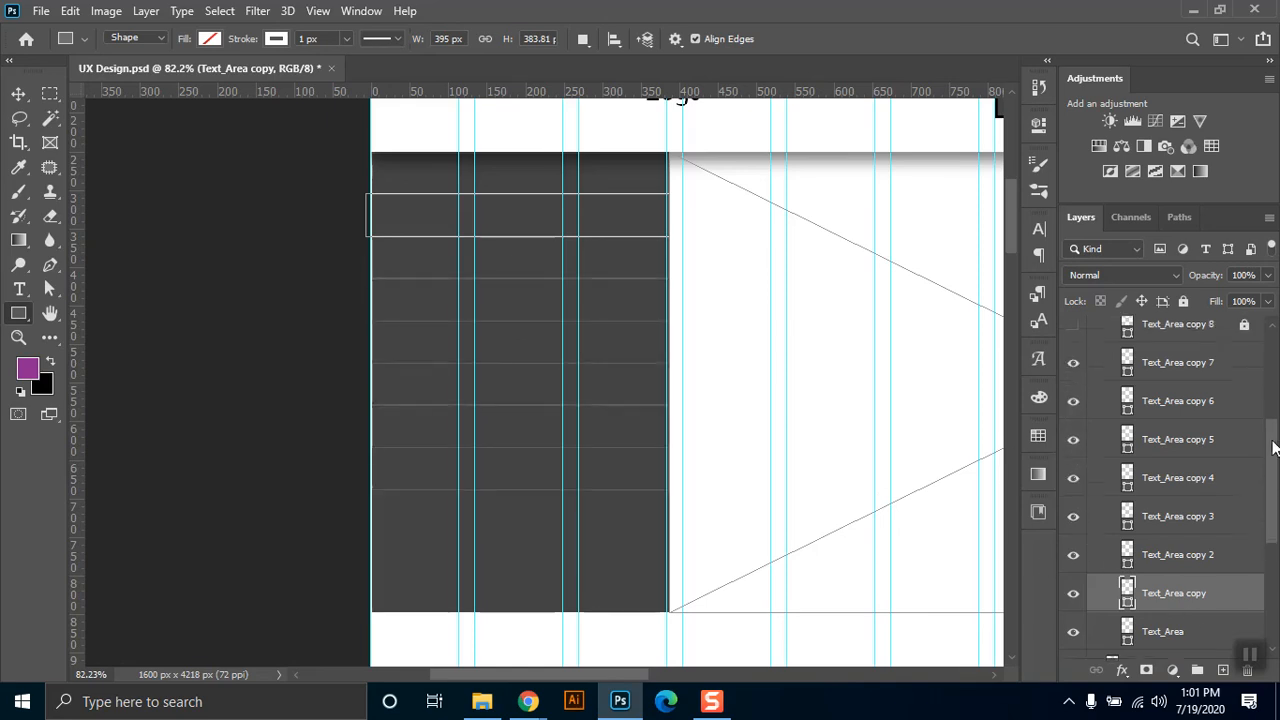
click(1073, 396)
click(1073, 358)
click(1073, 320)
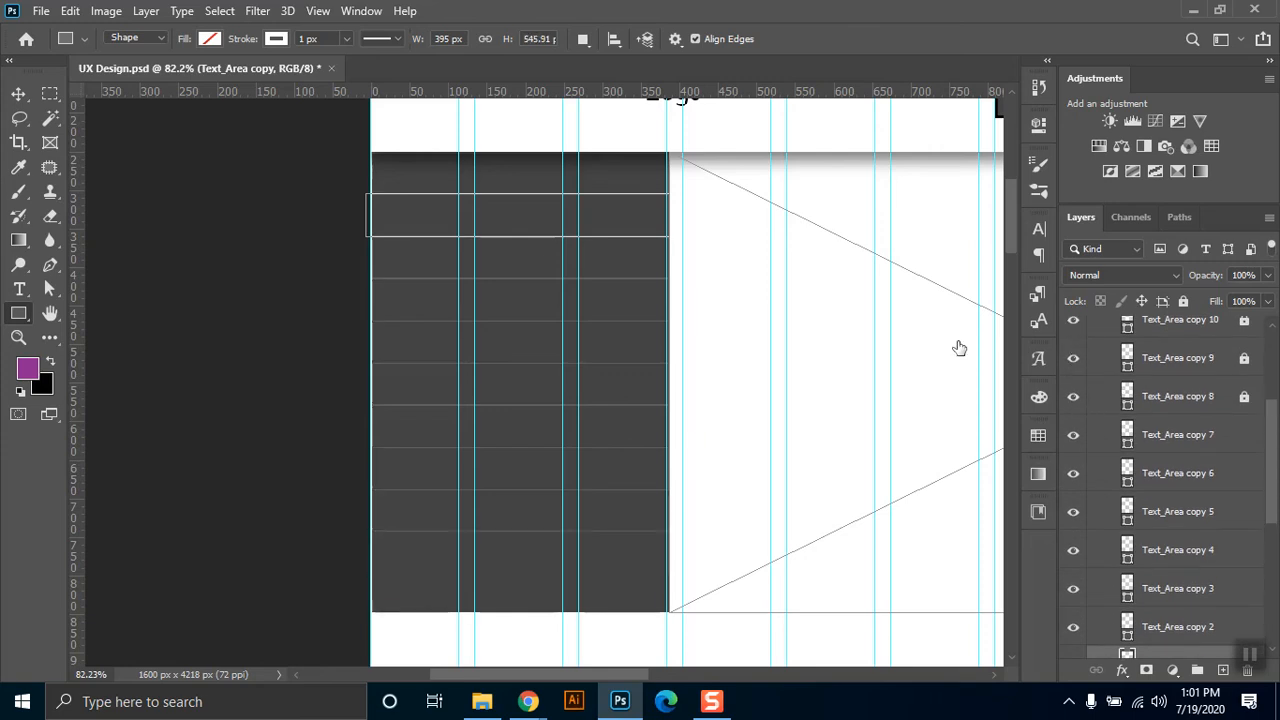
mouse_move(1269, 401)
mouse_down()
mouse_move(1275, 436)
mouse_move(1276, 389)
mouse_up()
click(1112, 424)
click(1109, 421)
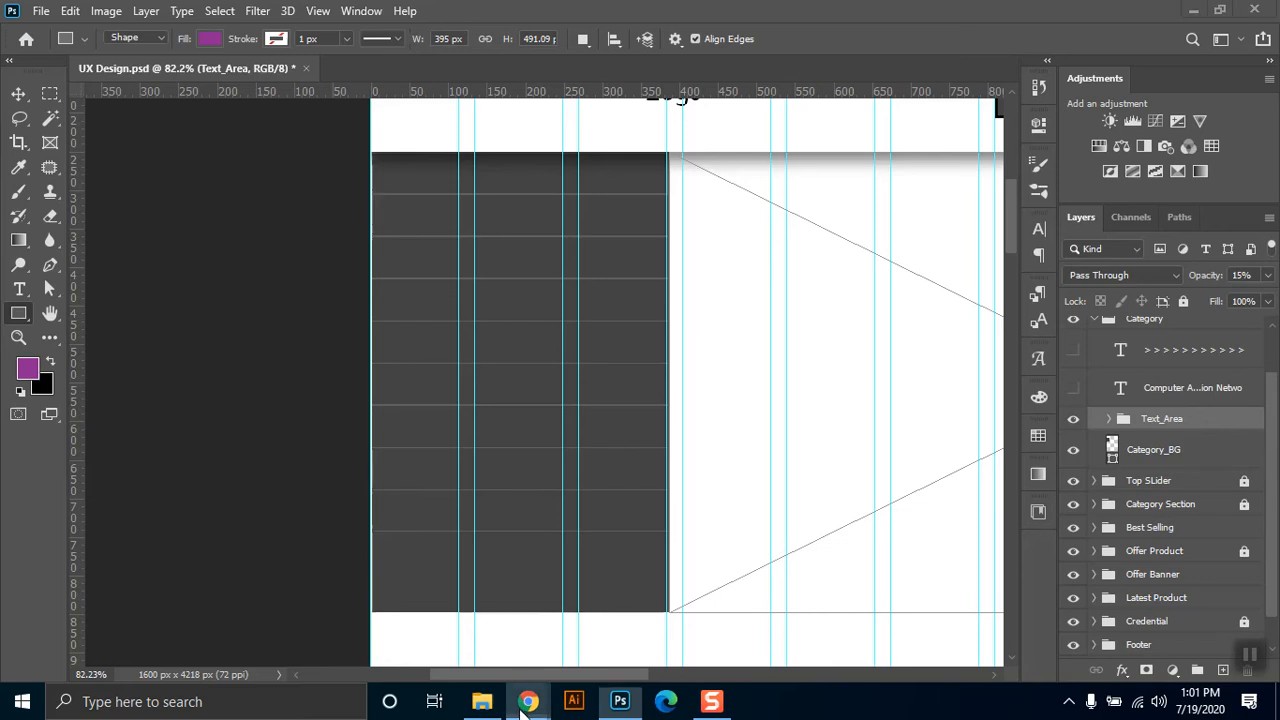
Switch to Chrome to review the Home Page category list in the Functional Requirements document, and return to Photoshop.
mouse_move(528, 701)
click(424, 600)
click(459, 12)
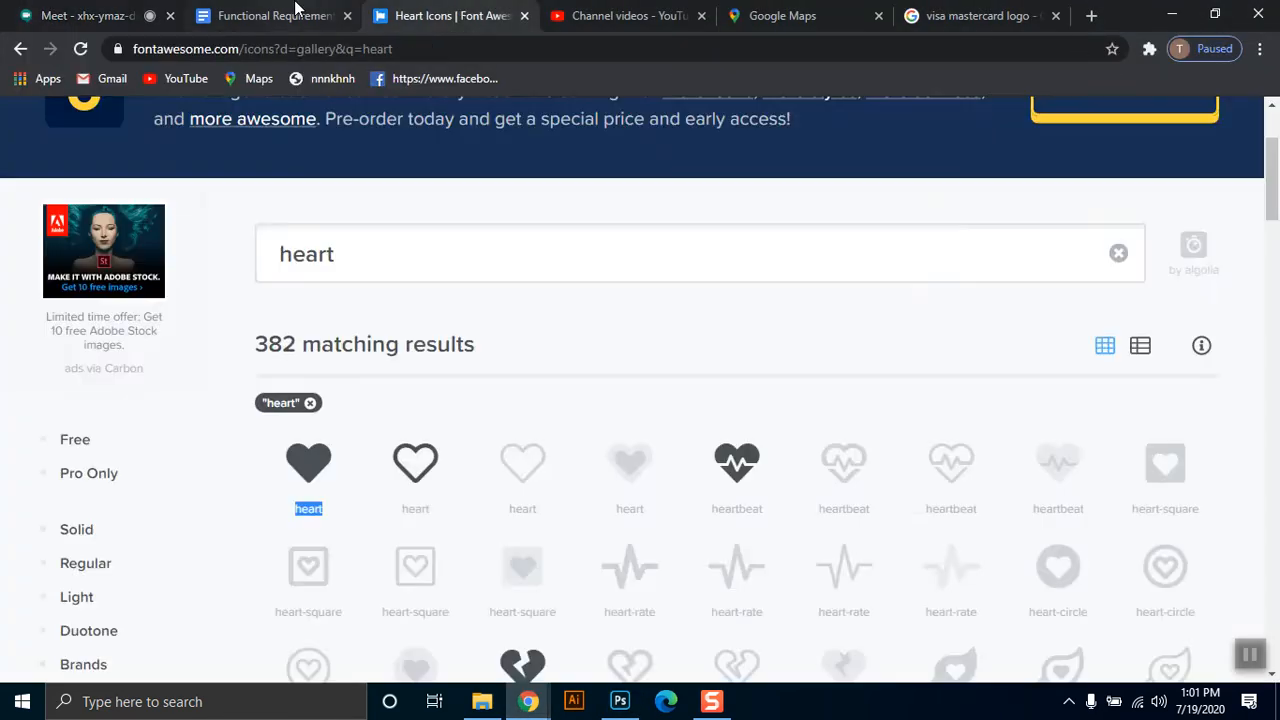
click(294, 12)
drag(1216, 540, 1220, 458)
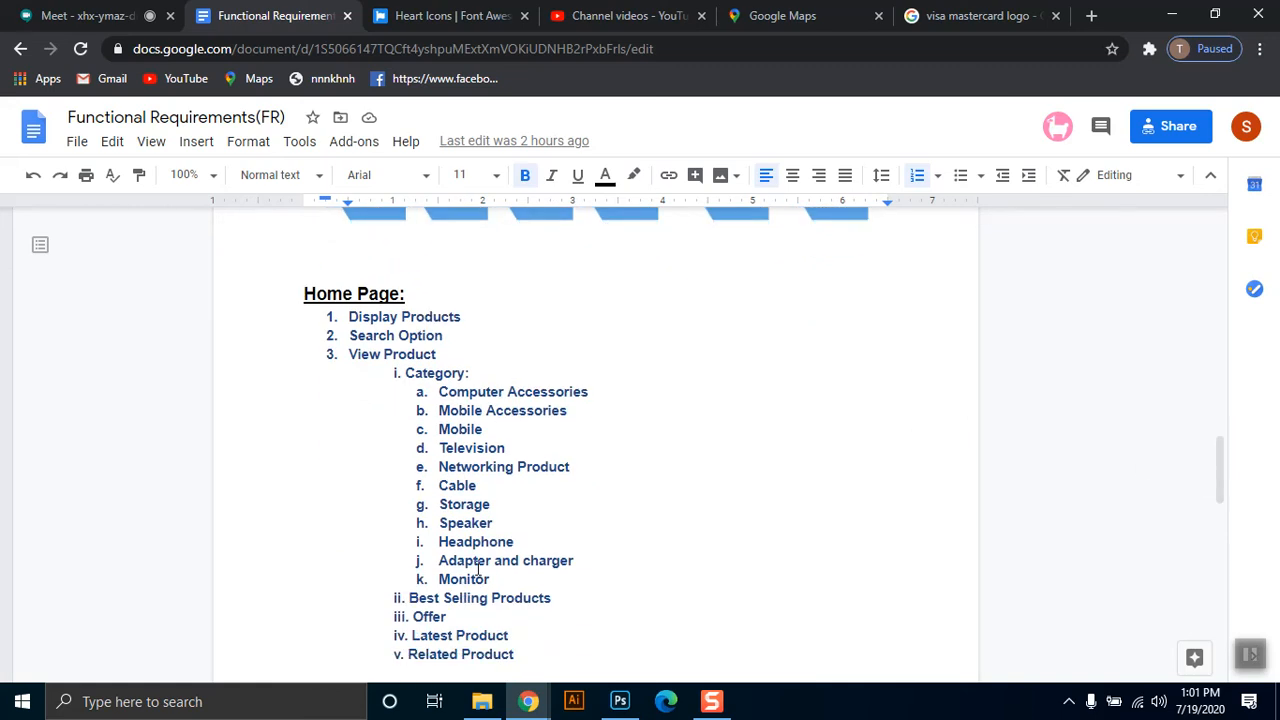
click(1172, 15)
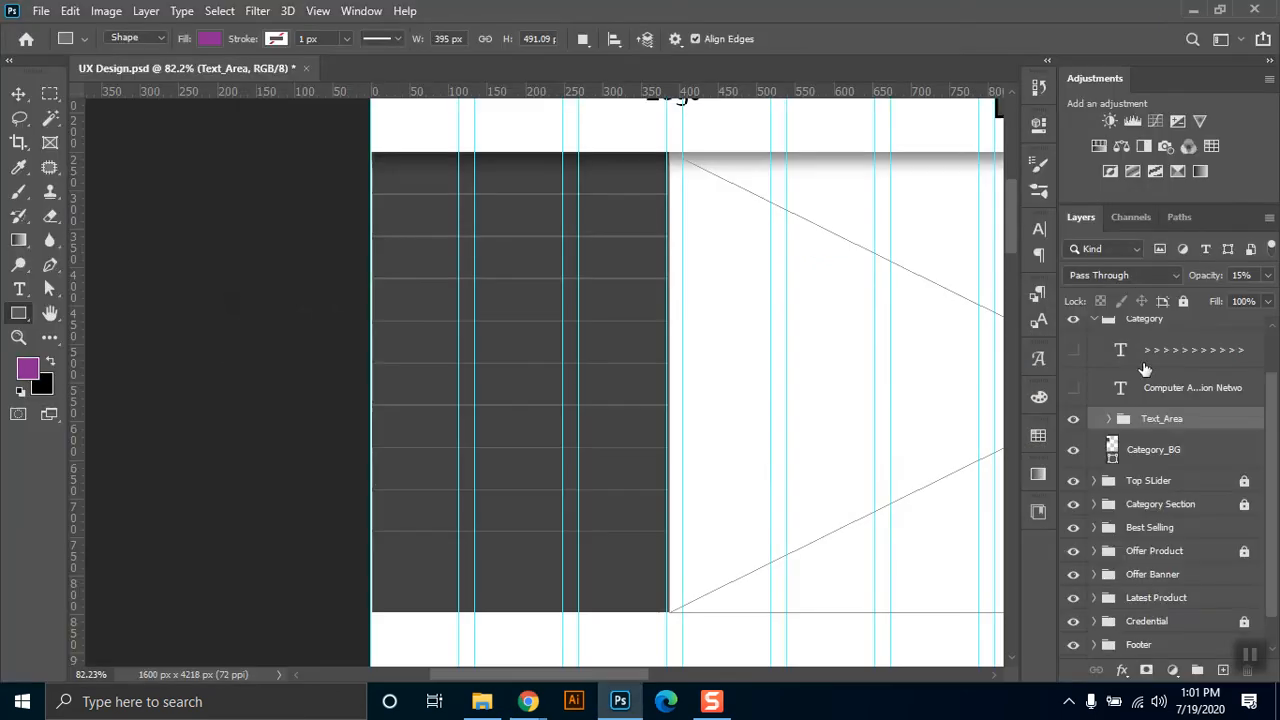
Show the category names text again and look at the font size and leading options in the character settings.
click(1073, 388)
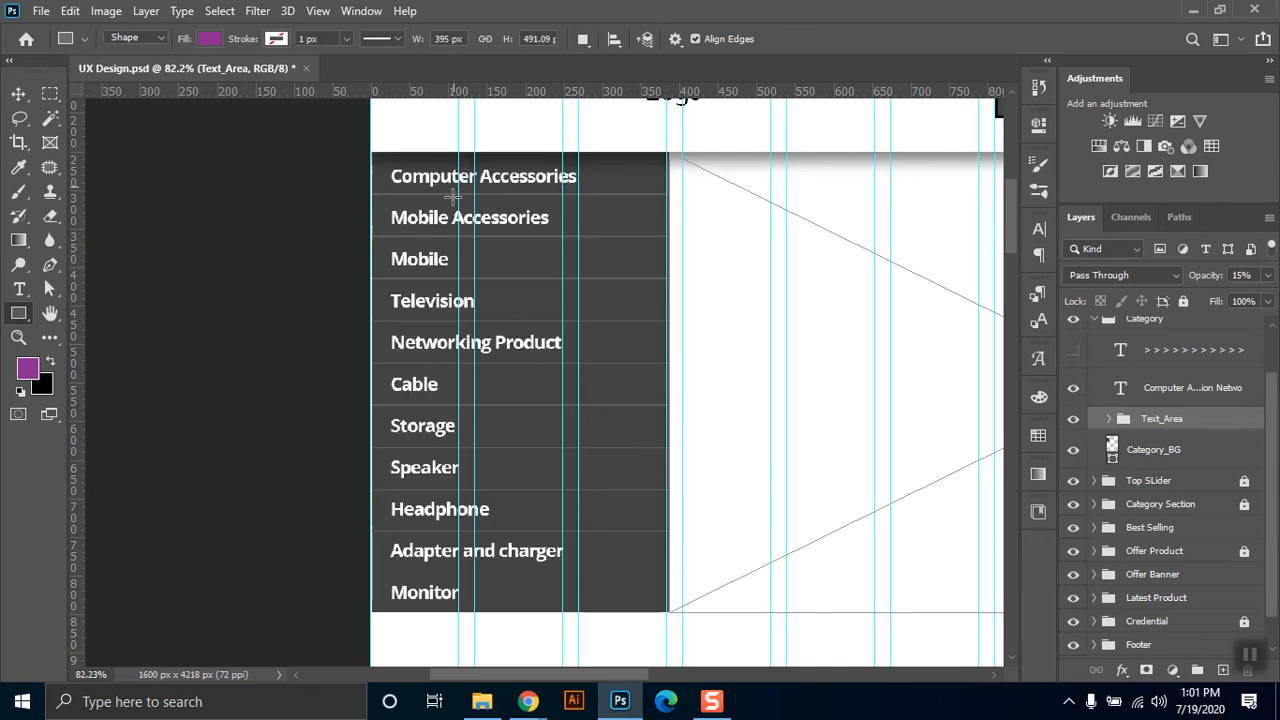
click(1040, 229)
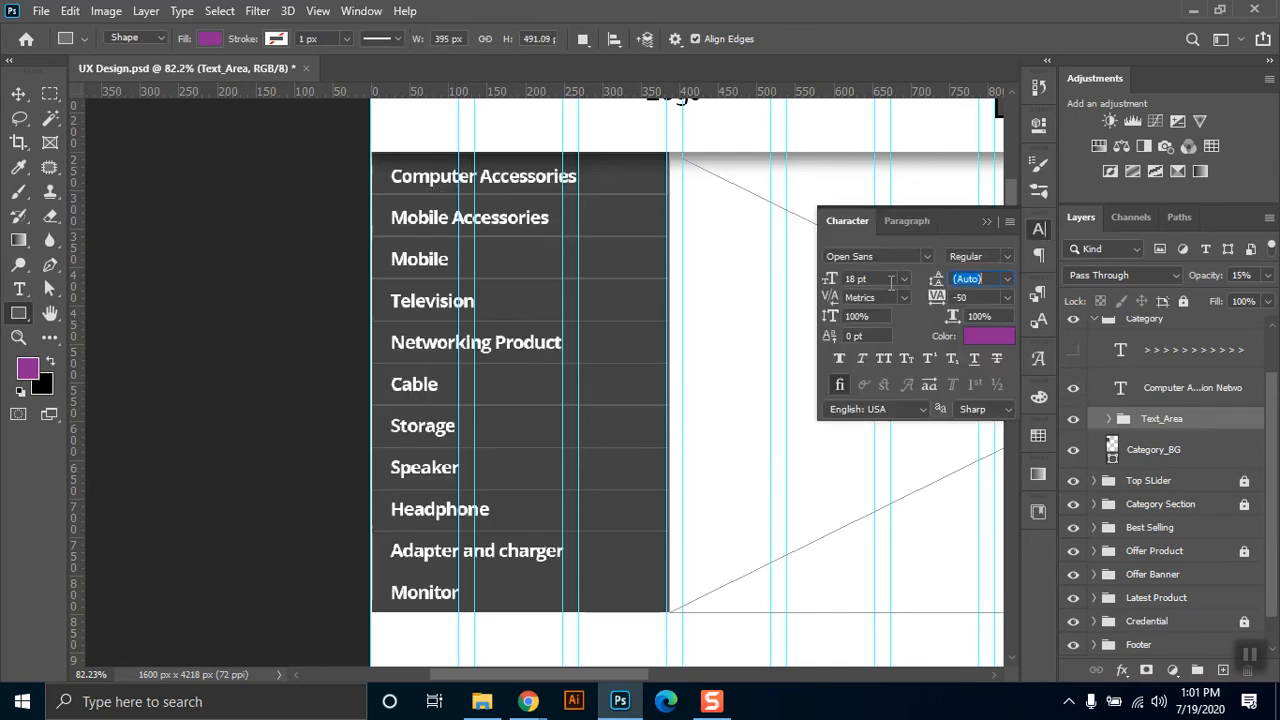
click(1007, 280)
click(985, 285)
click(991, 281)
click(984, 220)
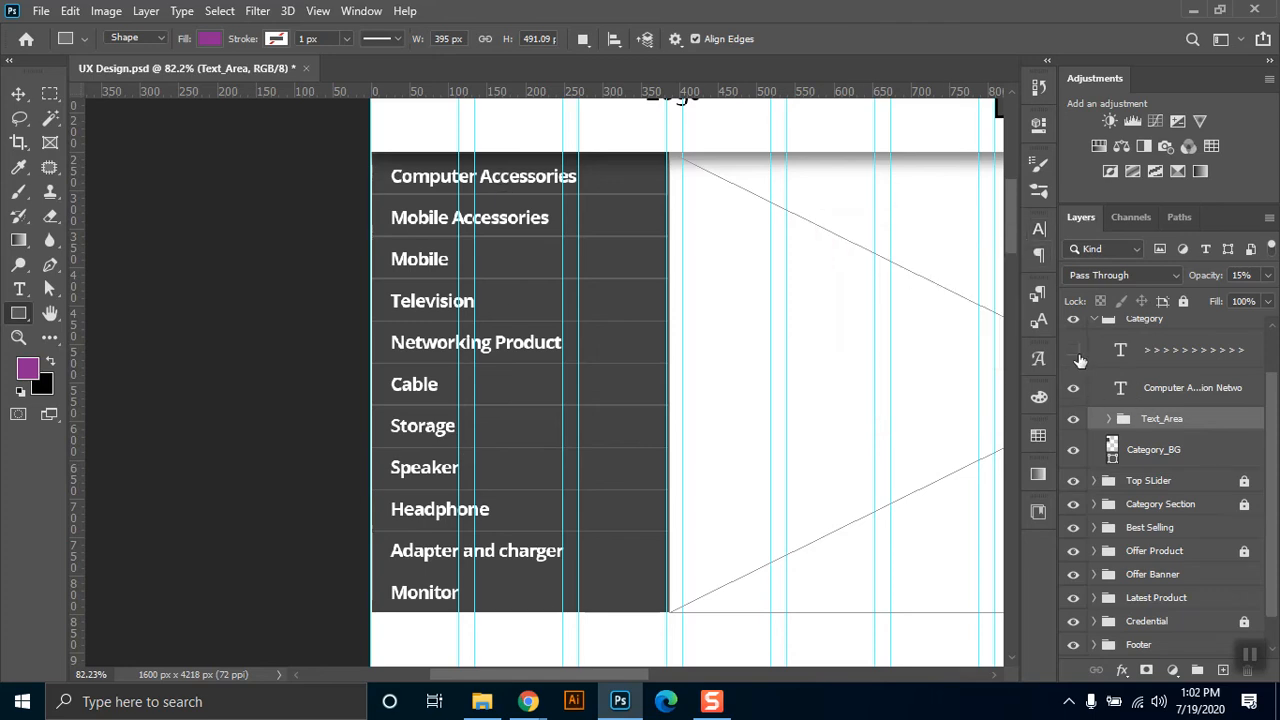
Show the arrows text again, examine its > characters with the Type tool without editing them, and collapse the Category group.
click(1075, 351)
click(19, 289)
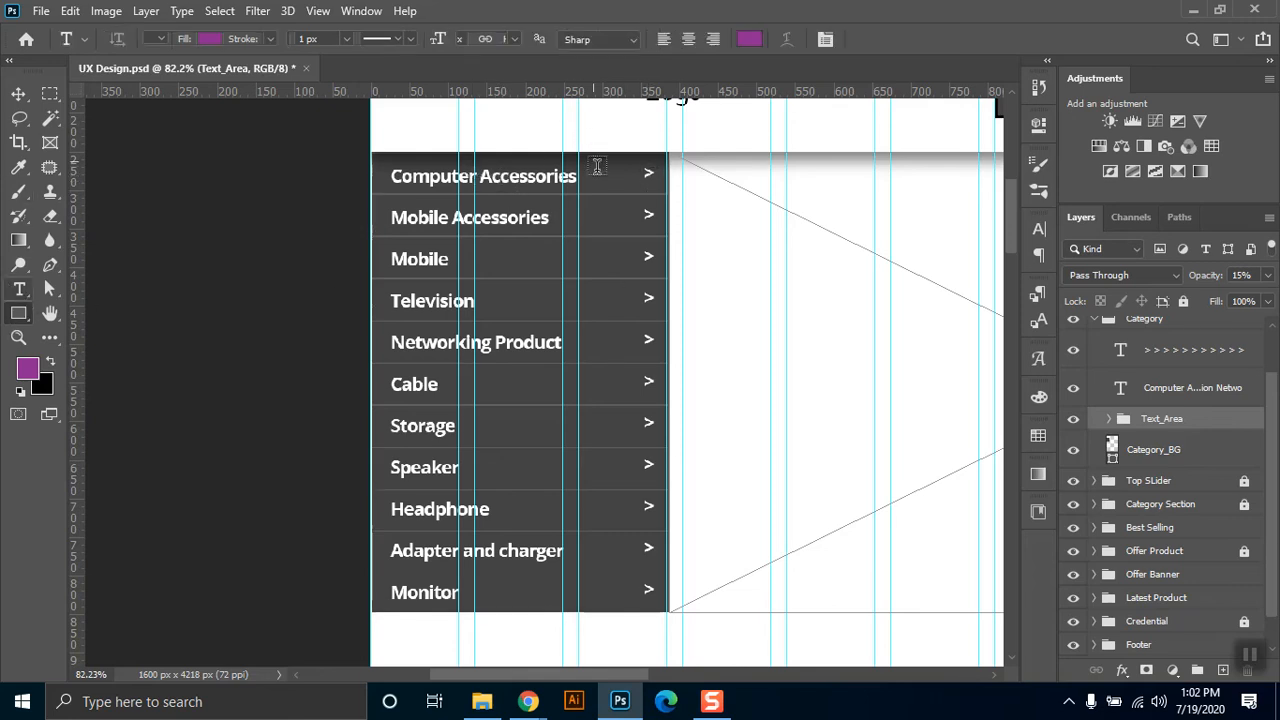
click(649, 175)
double_click(649, 175)
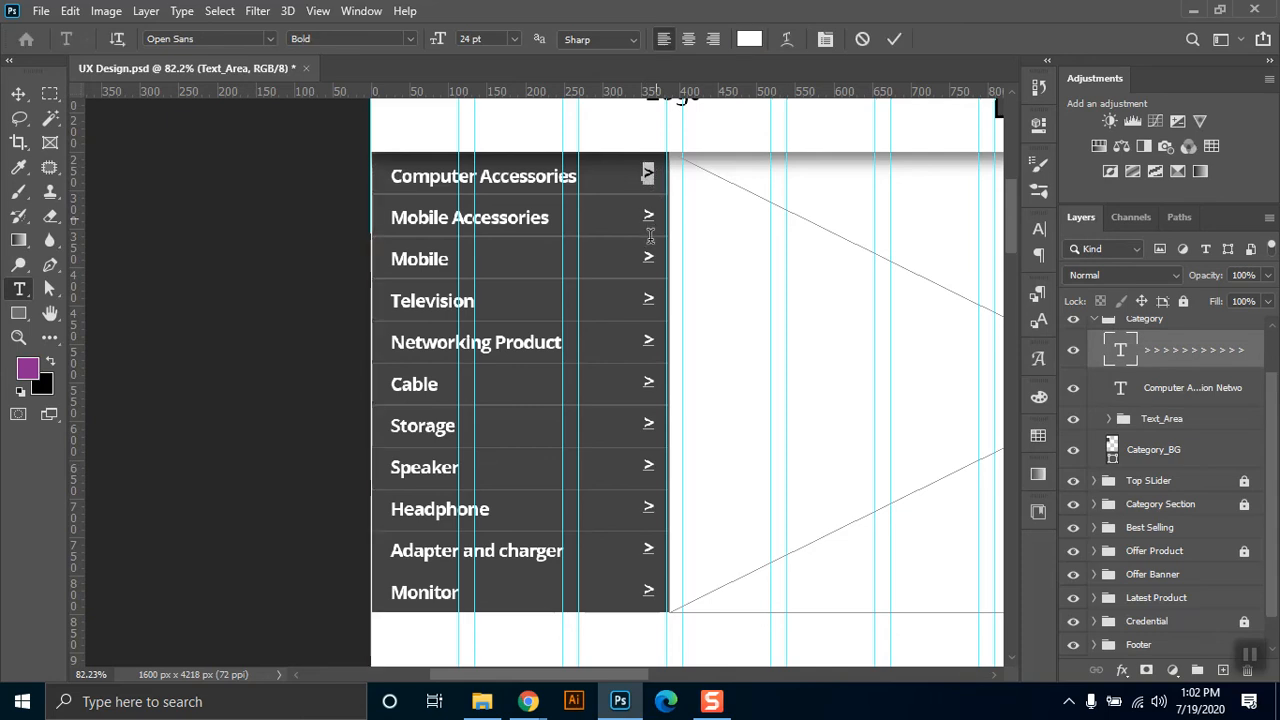
mouse_move(653, 599)
mouse_down()
mouse_move(639, 590)
mouse_move(662, 548)
mouse_move(645, 530)
mouse_move(646, 335)
mouse_move(627, 224)
mouse_move(637, 180)
mouse_move(660, 600)
mouse_up()
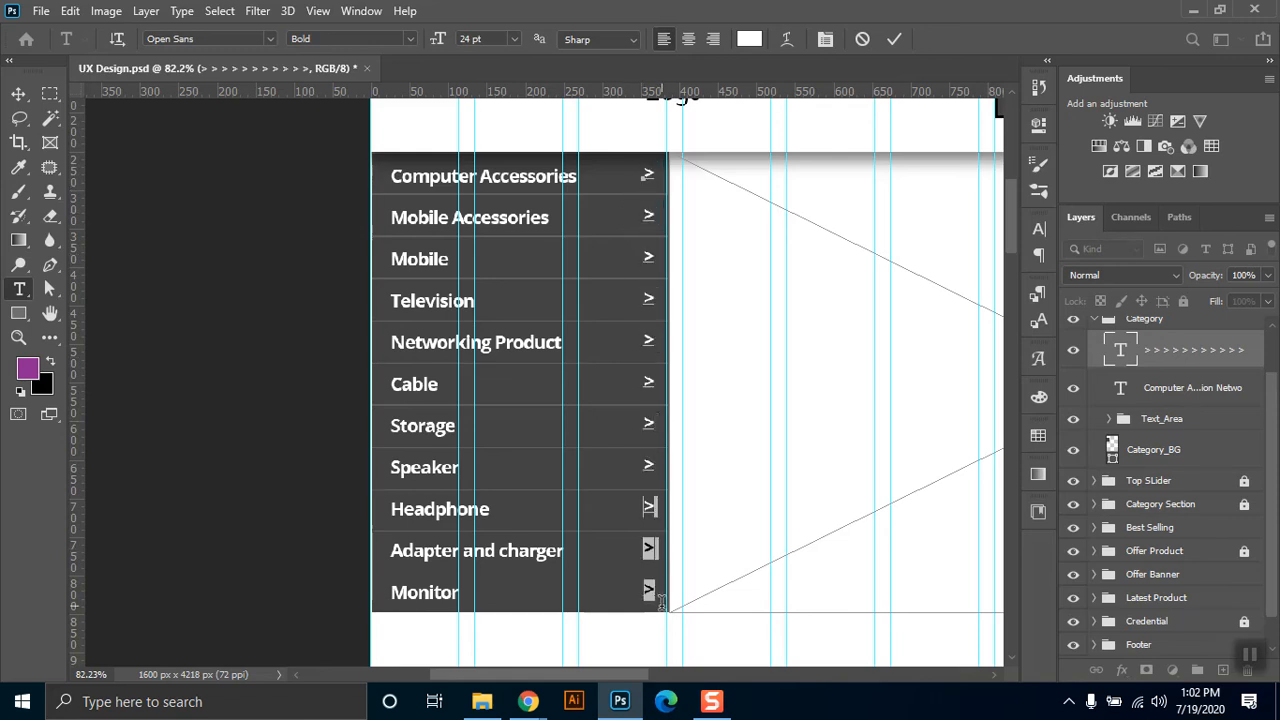
click(18, 93)
drag(1273, 508, 1271, 467)
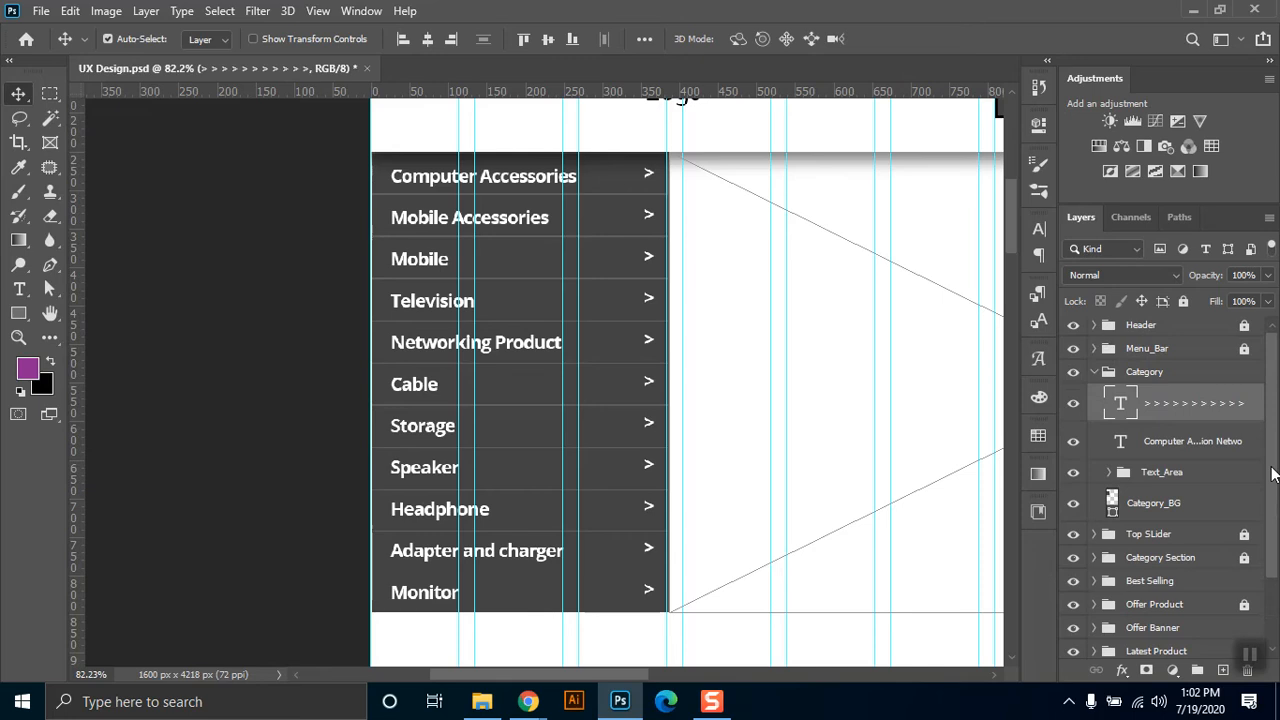
click(1095, 373)
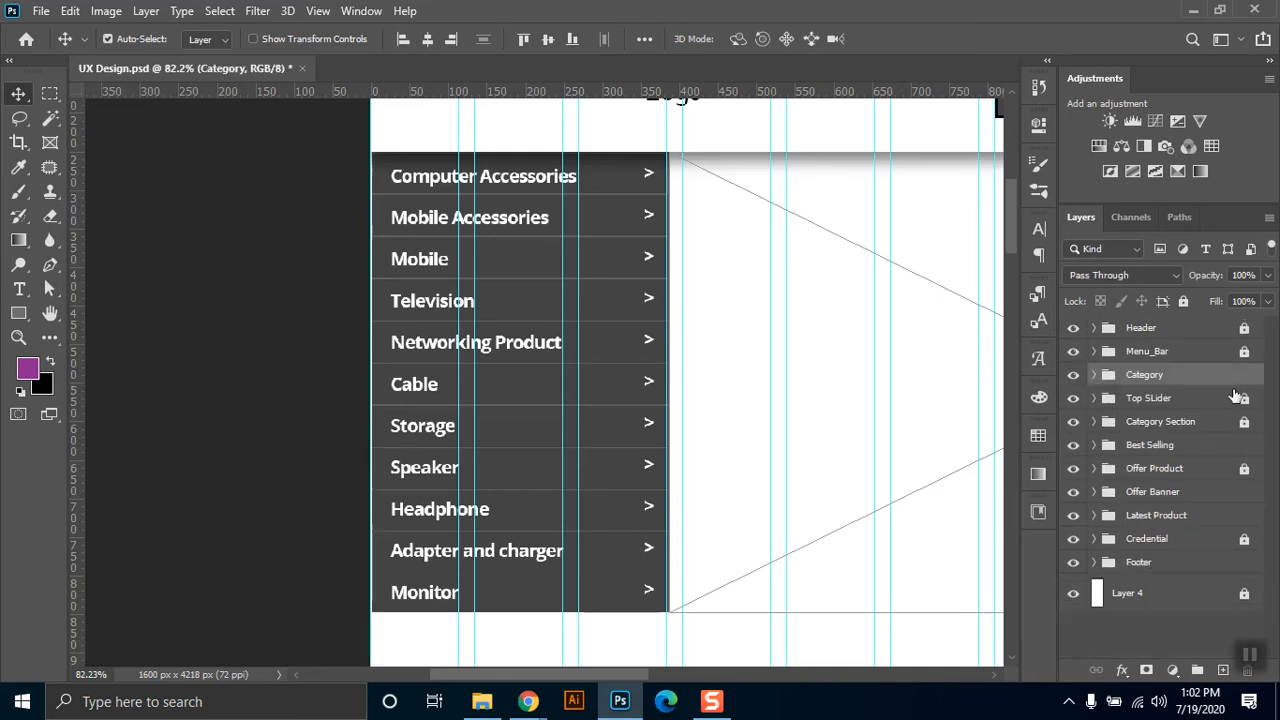
Hide the Category group briefly, show it again, and save the document.
click(1073, 374)
click(1073, 374)
scroll(617, 630, down, 3)
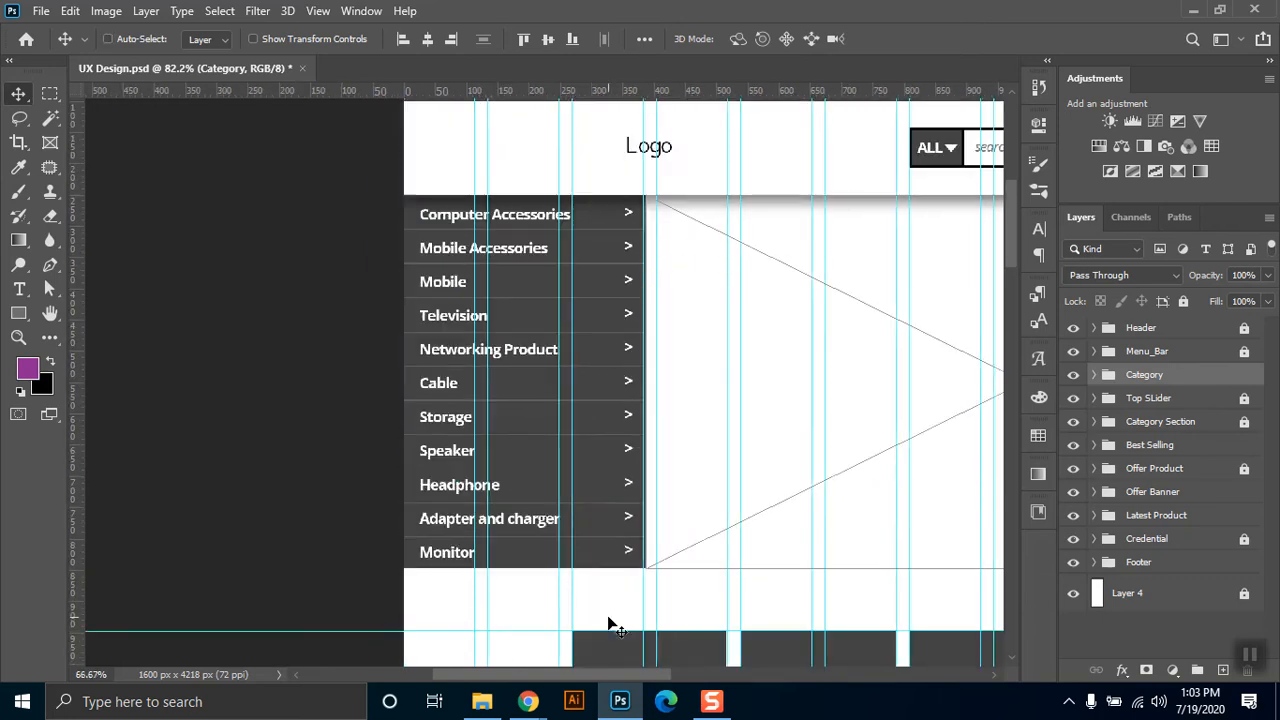
key(ctrl+minus)
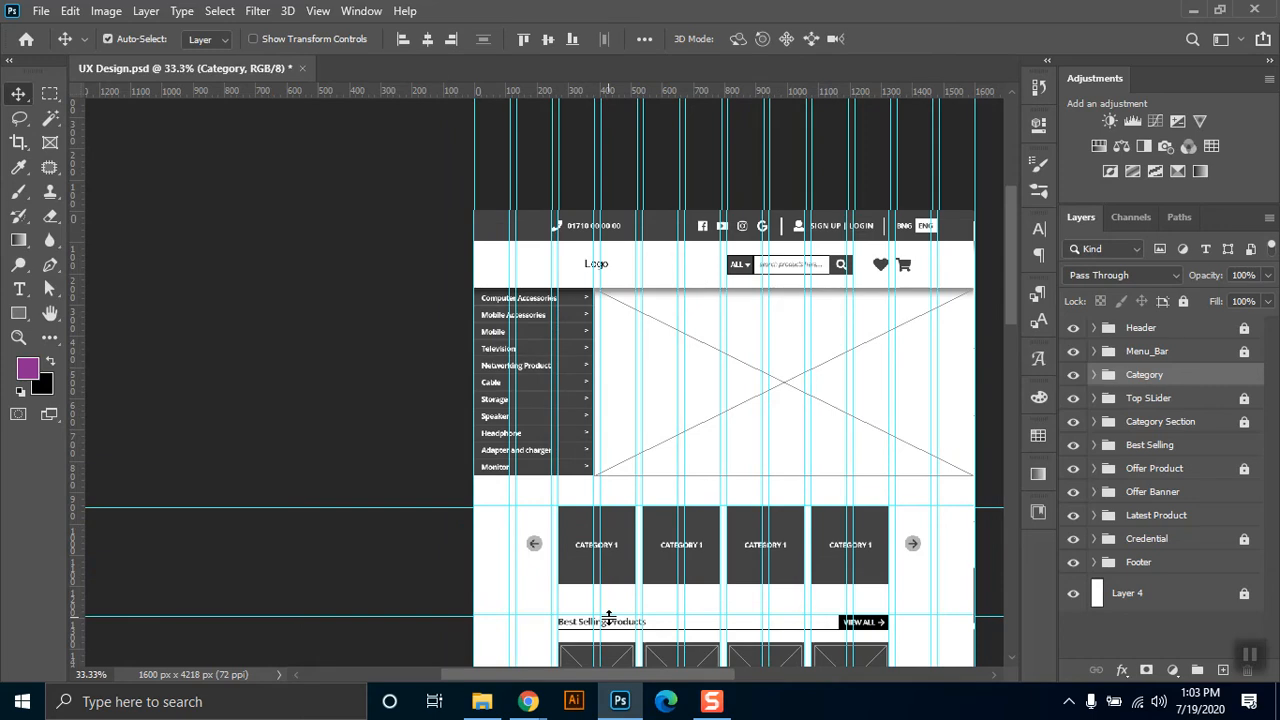
key(ctrl)
key(ctrl+s)
Look over the homepage wireframe down to the footer and back to the header, and peek at the Functional Requirements document.
drag(1018, 258, 991, 491)
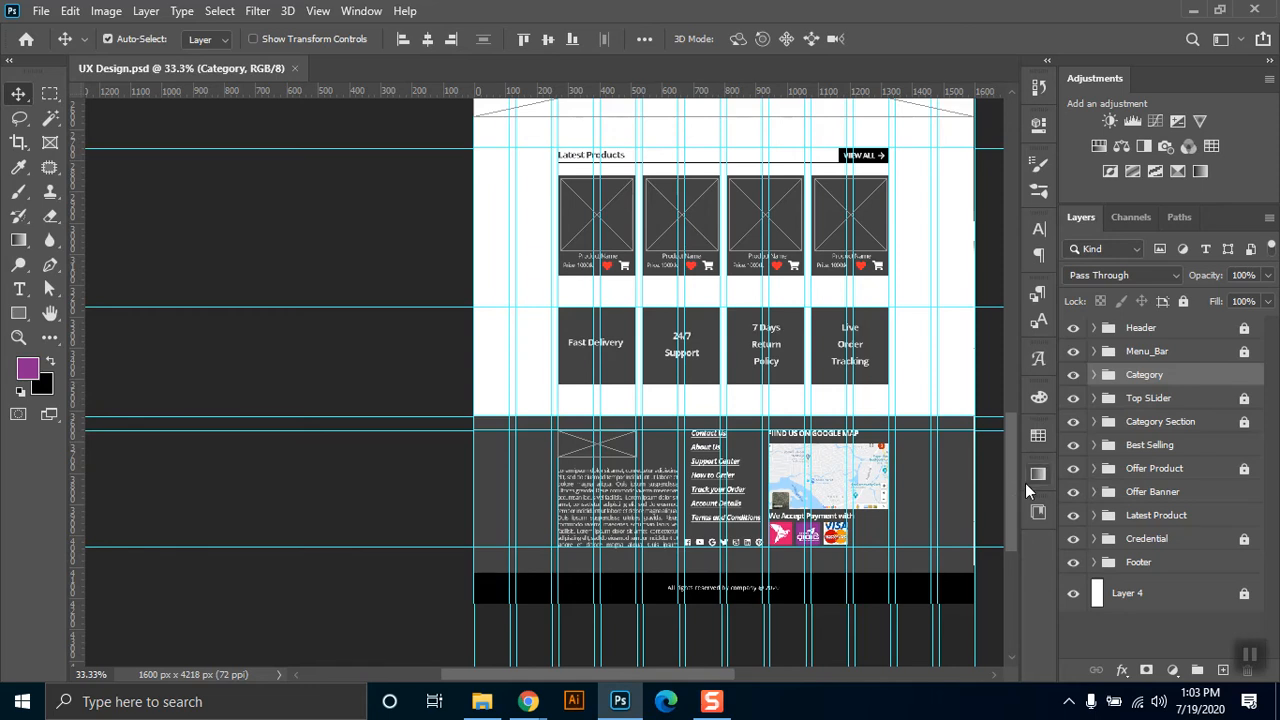
drag(1014, 469, 1003, 257)
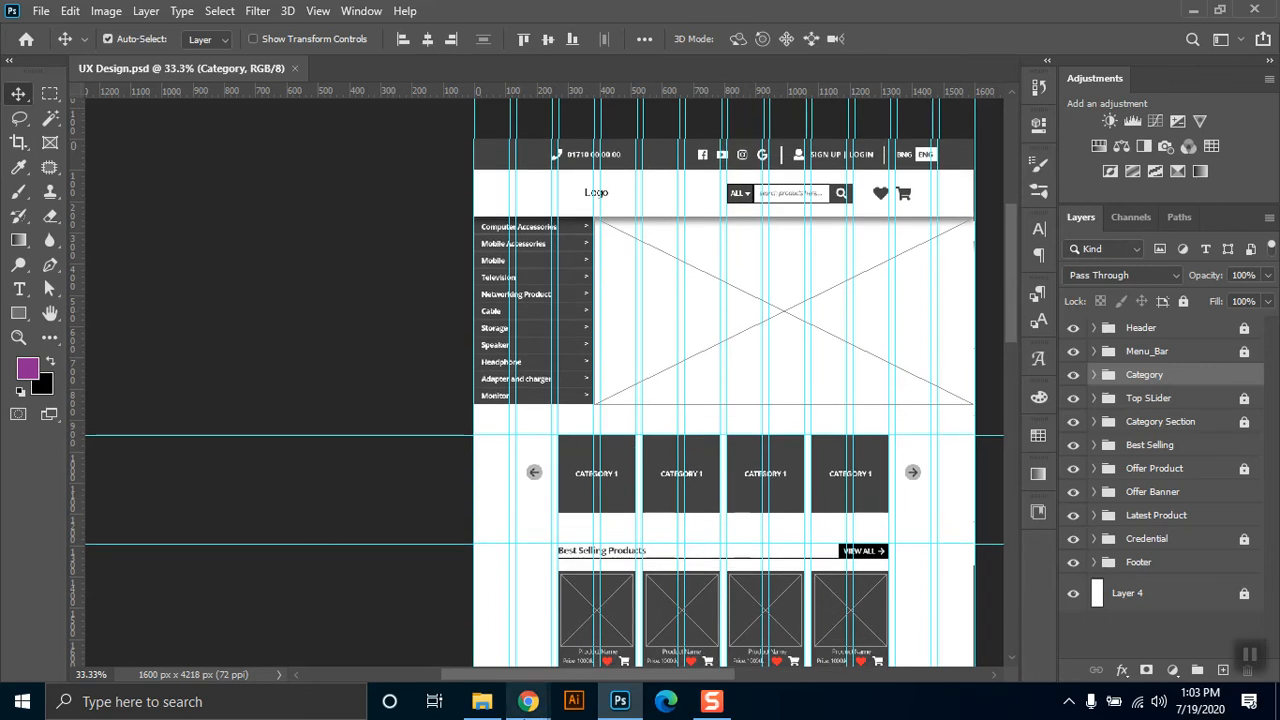
mouse_move(528, 697)
mouse_move(432, 642)
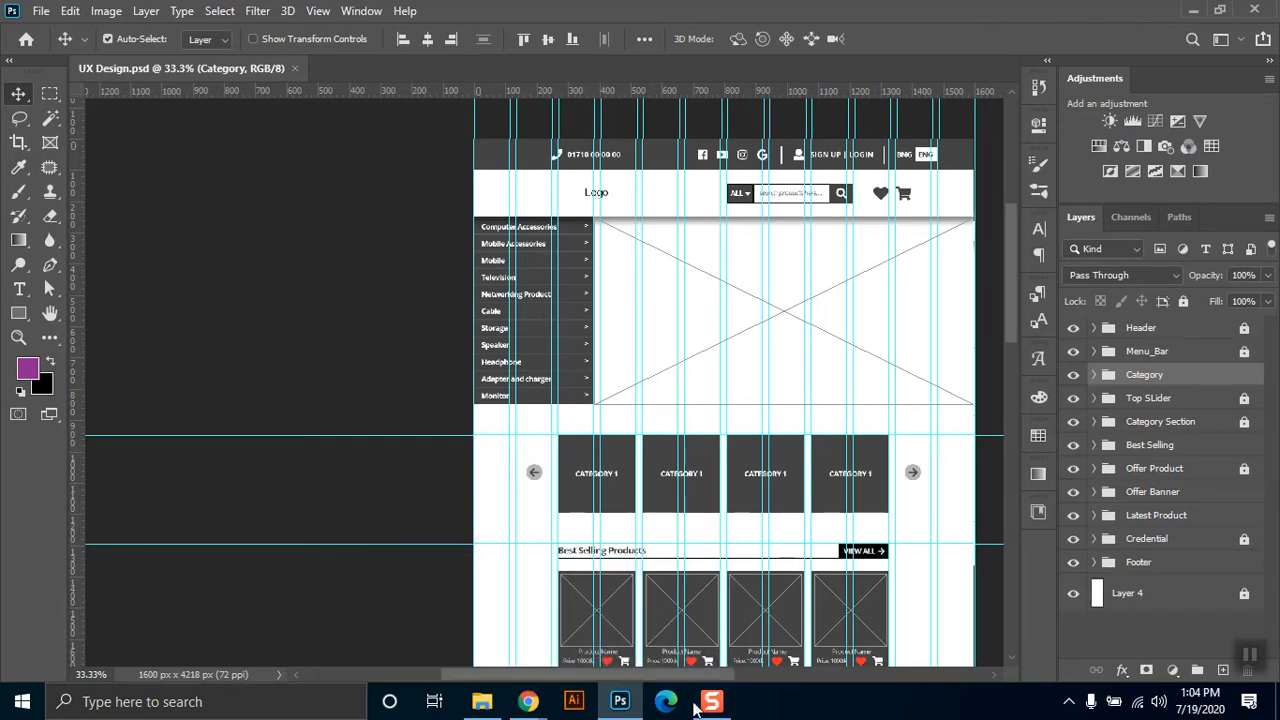
drag(653, 676, 671, 675)
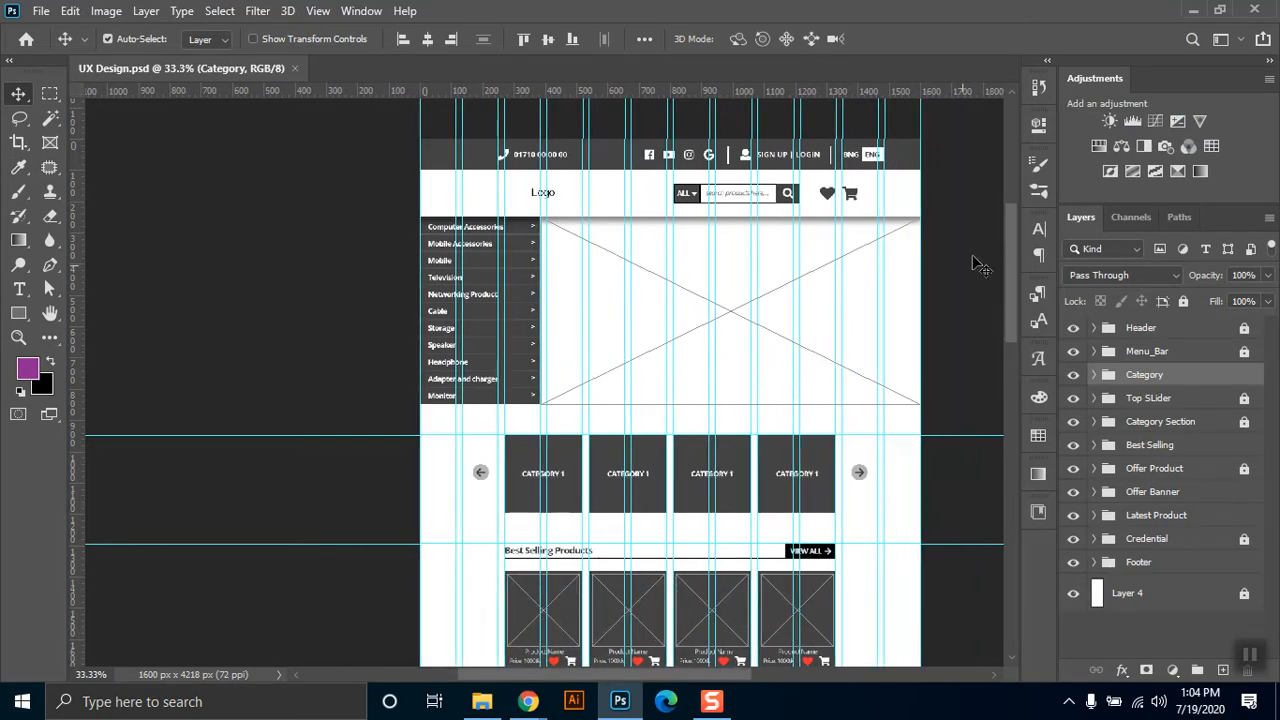
Zoom in on the Best Selling Products section and hide the guides.
drag(1009, 220, 1022, 317)
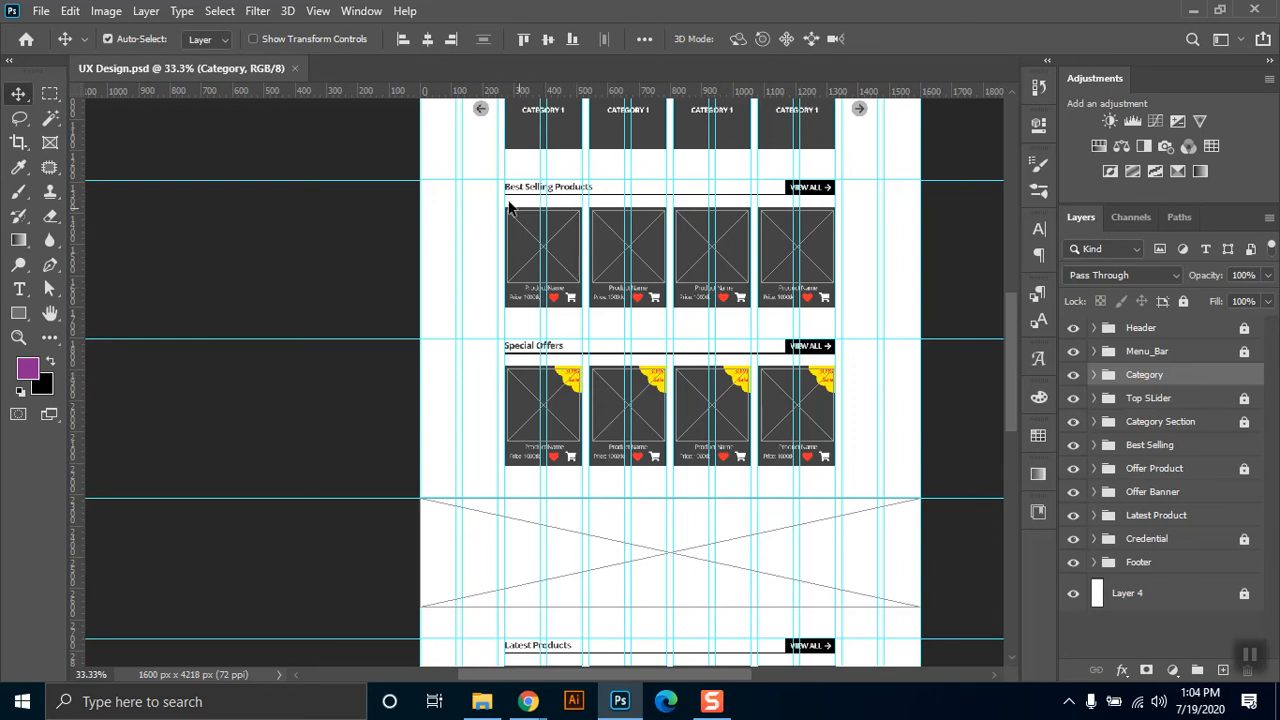
click(20, 336)
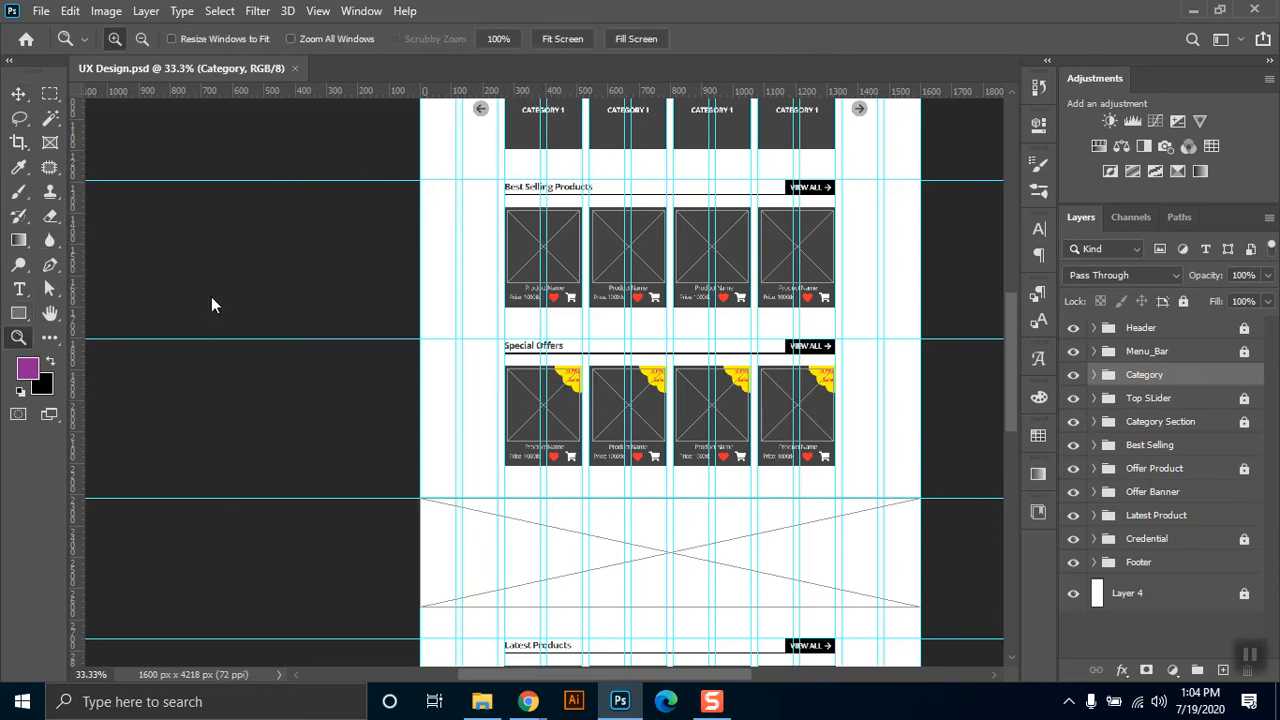
drag(478, 158, 868, 337)
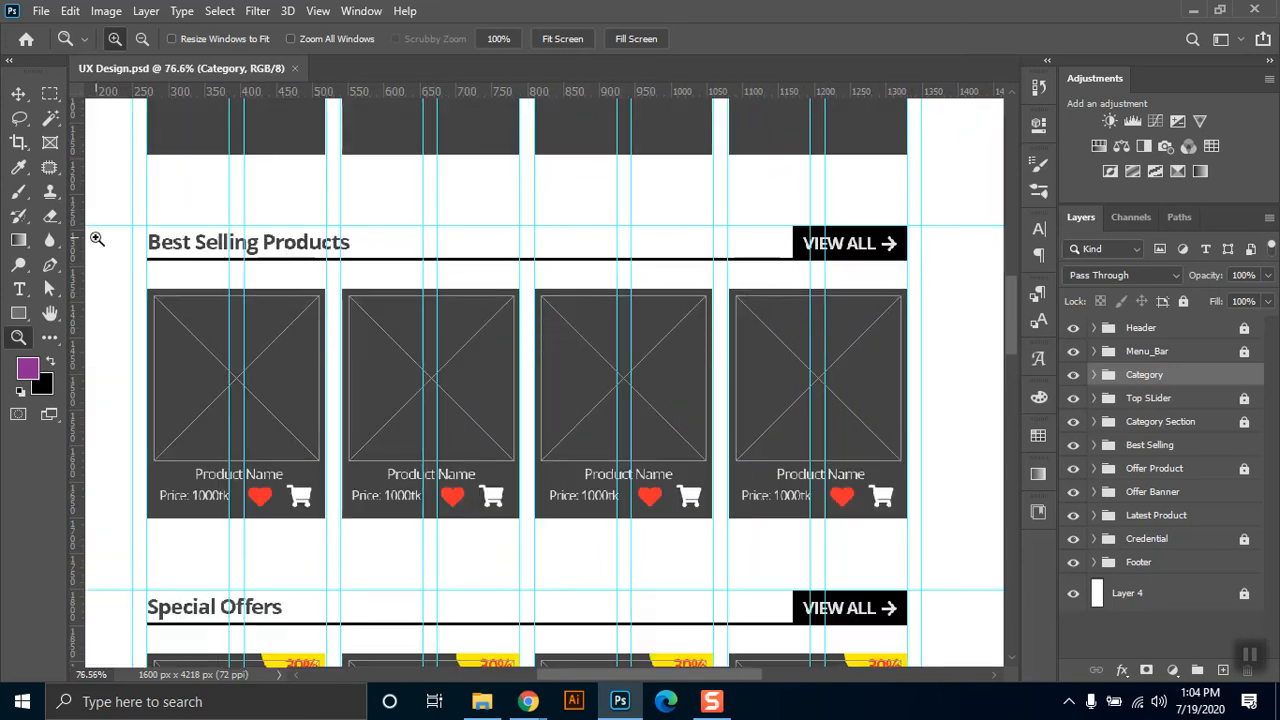
key(ctrl+semicolon)
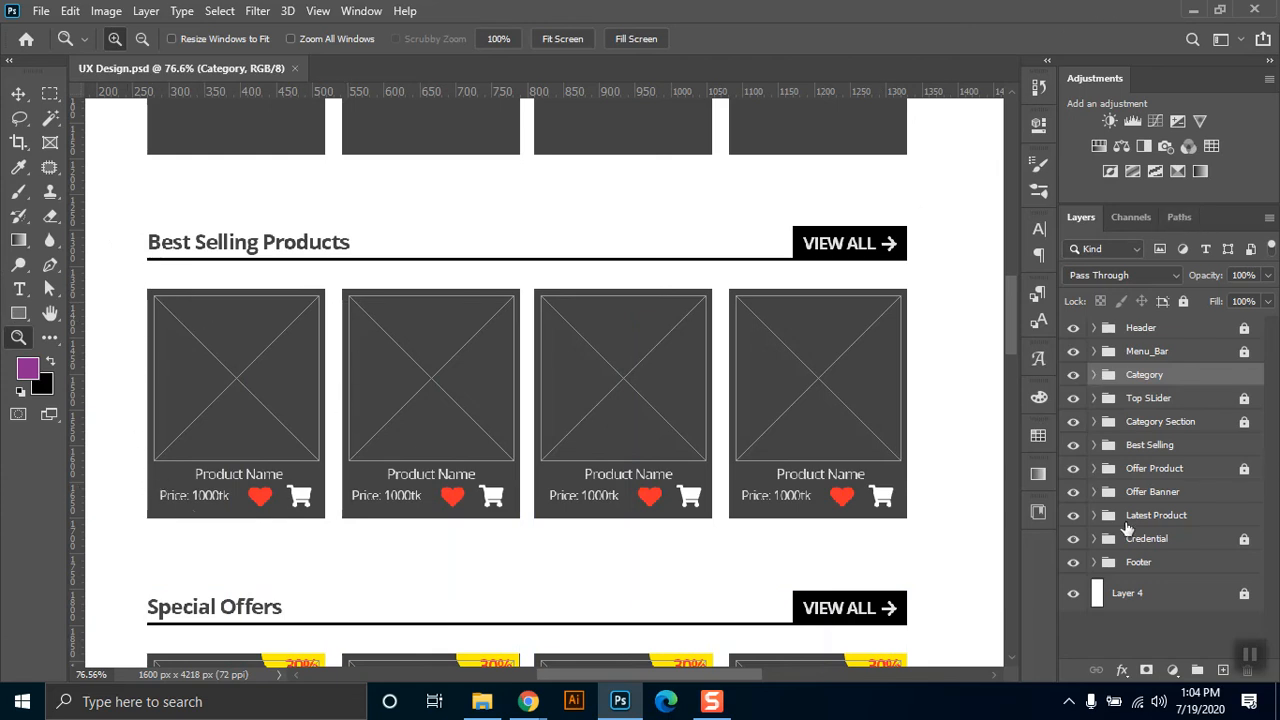
Expand the Best Selling group and hide its Heading, Texts and Product IMG groups so only the Border group shows.
click(1153, 445)
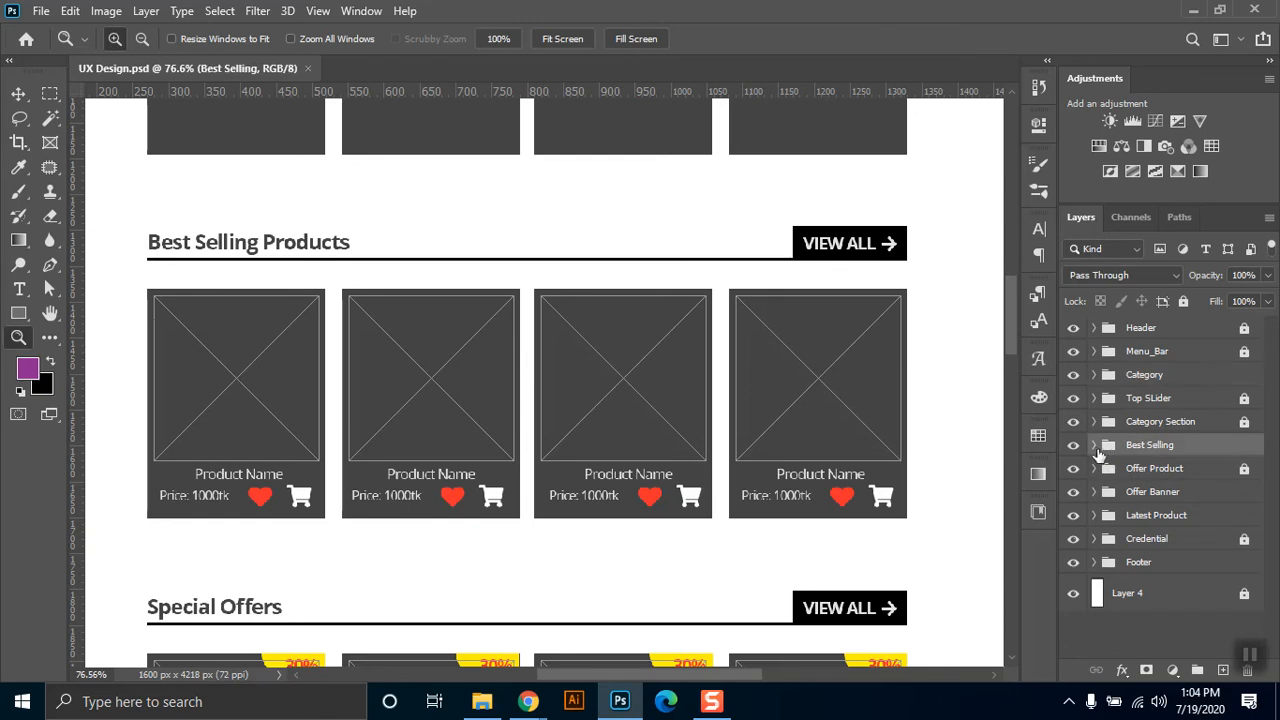
click(1094, 445)
drag(1270, 430, 1273, 533)
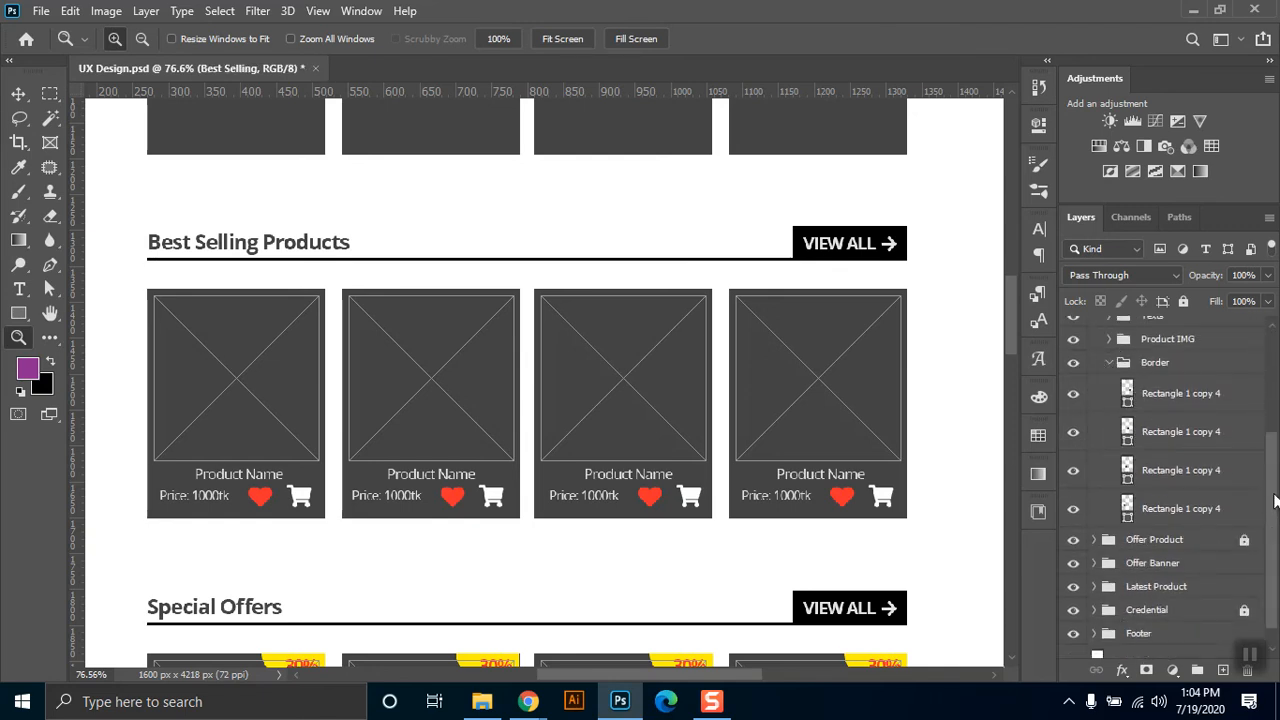
scroll(1150, 390, up, 3)
drag(1075, 354, 1074, 428)
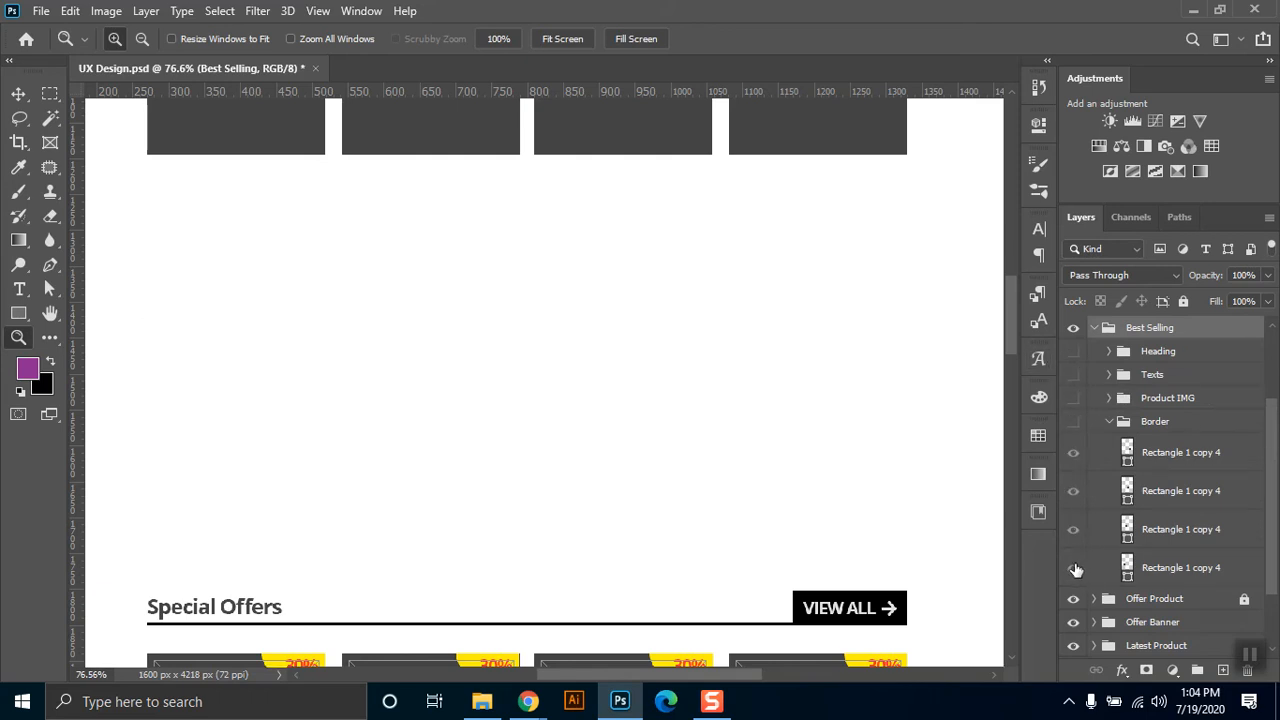
click(1073, 427)
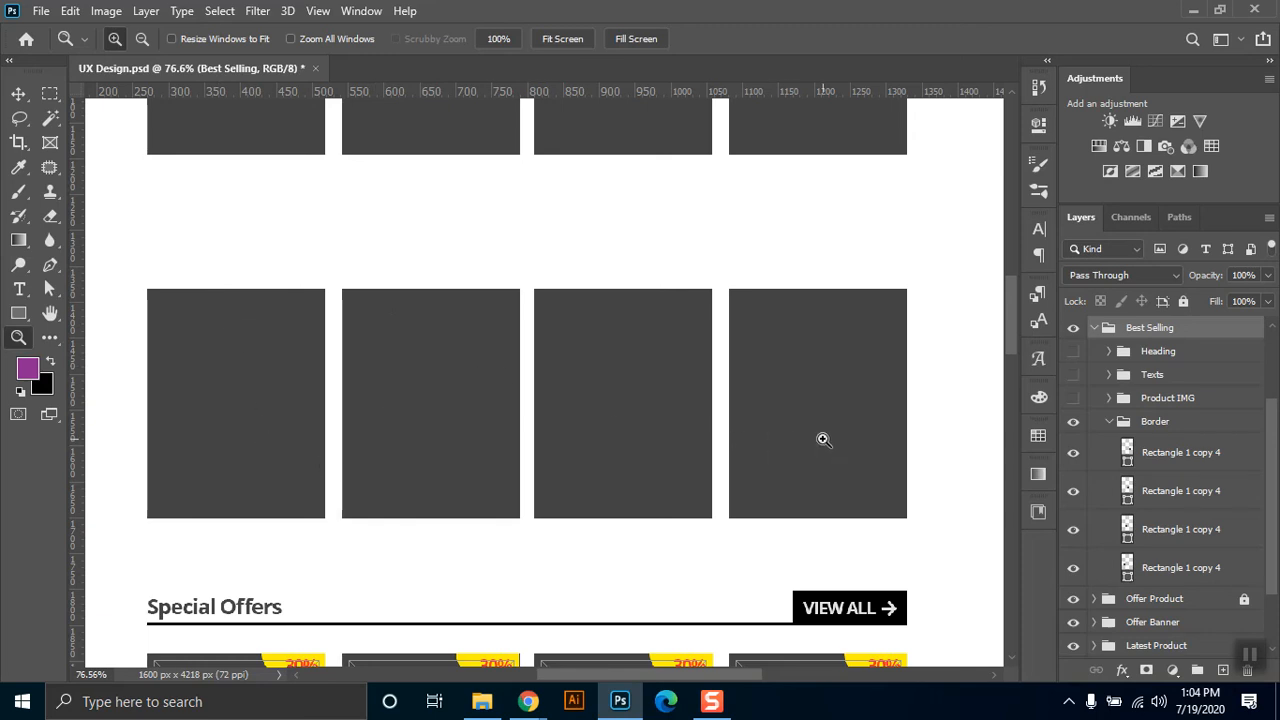
Show the guides and hide the upper three rectangles in the Border group, leaving only the first product card.
click(1166, 452)
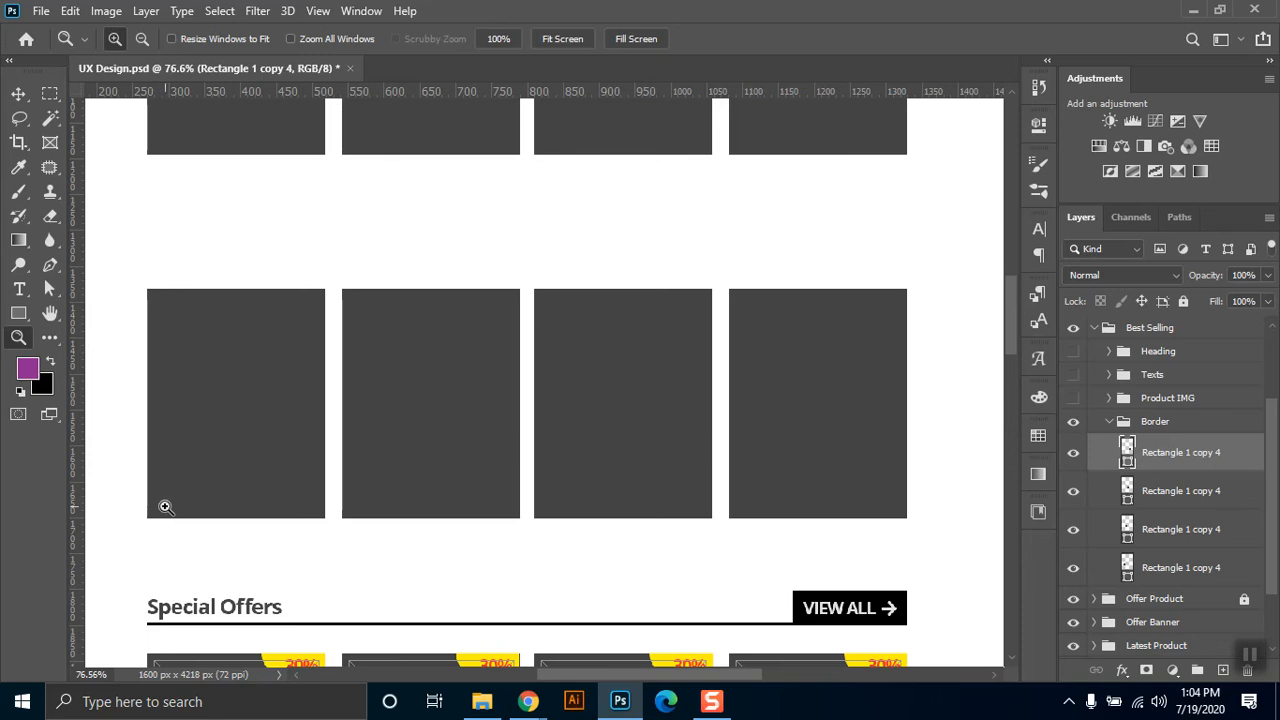
key(ctrl+semicolon)
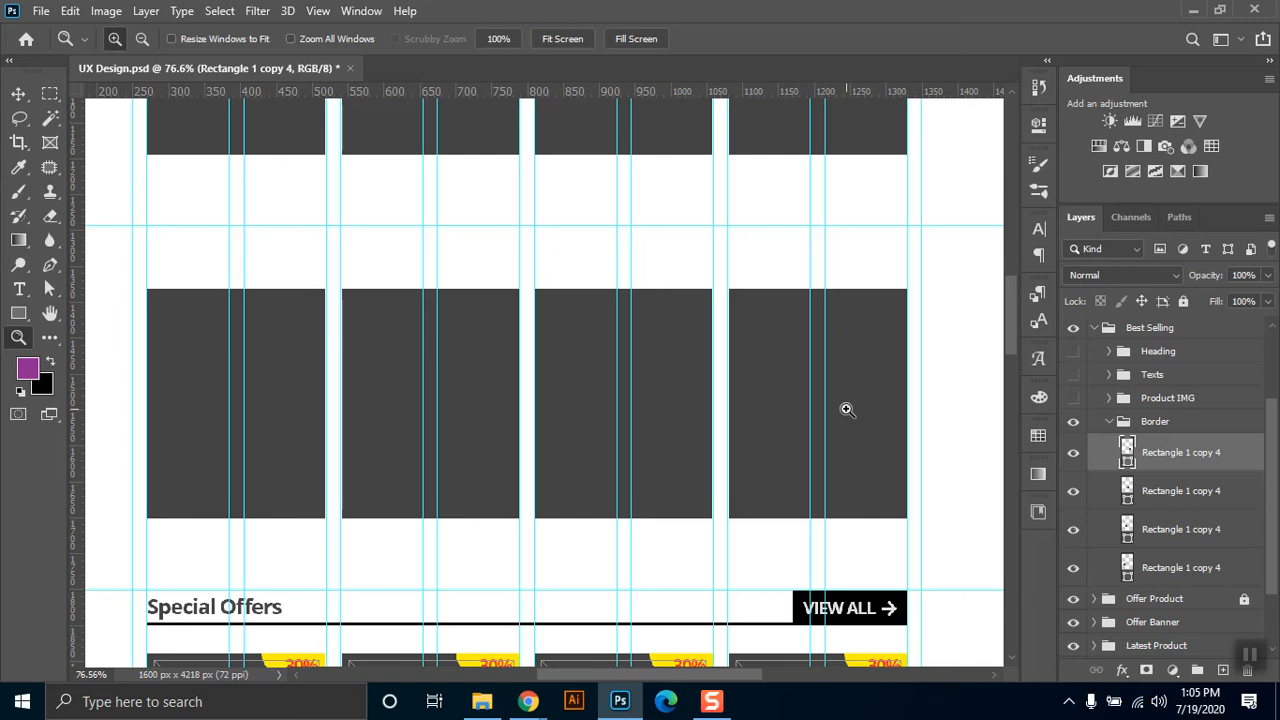
click(1073, 529)
click(1073, 452)
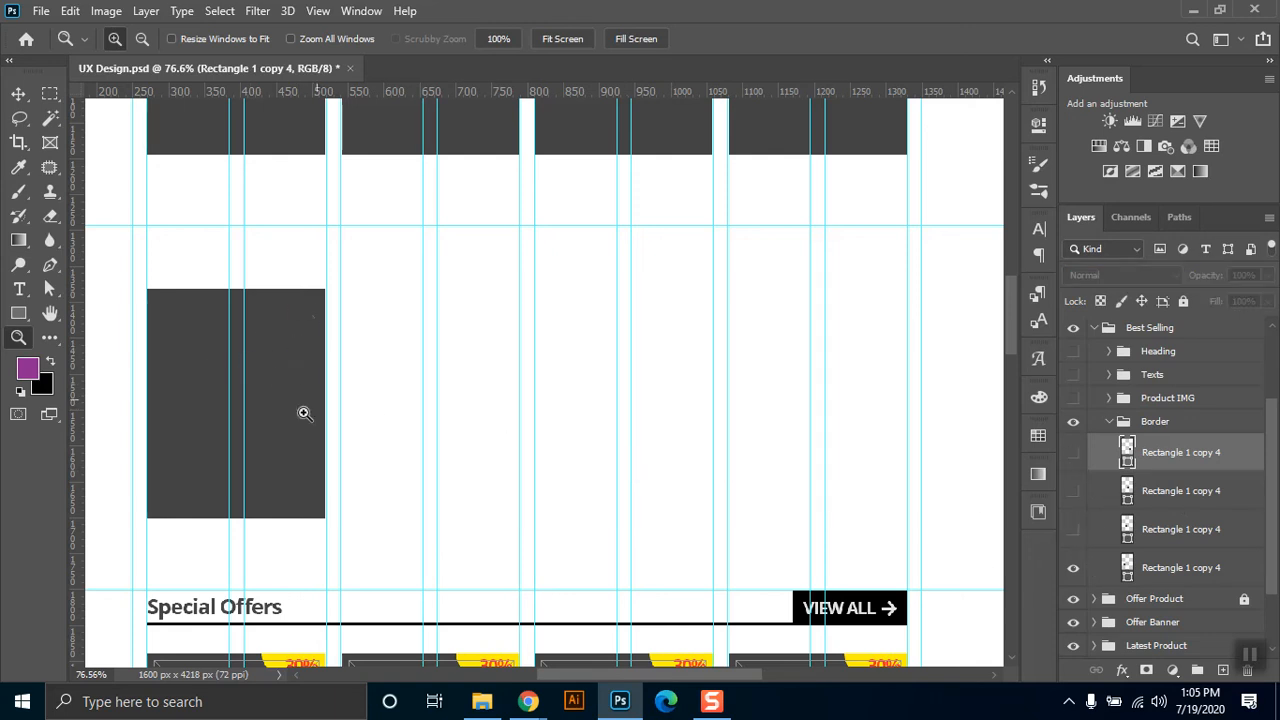
Show the second, third and fourth card rectangles again one by one, and collapse the Border group.
click(1073, 529)
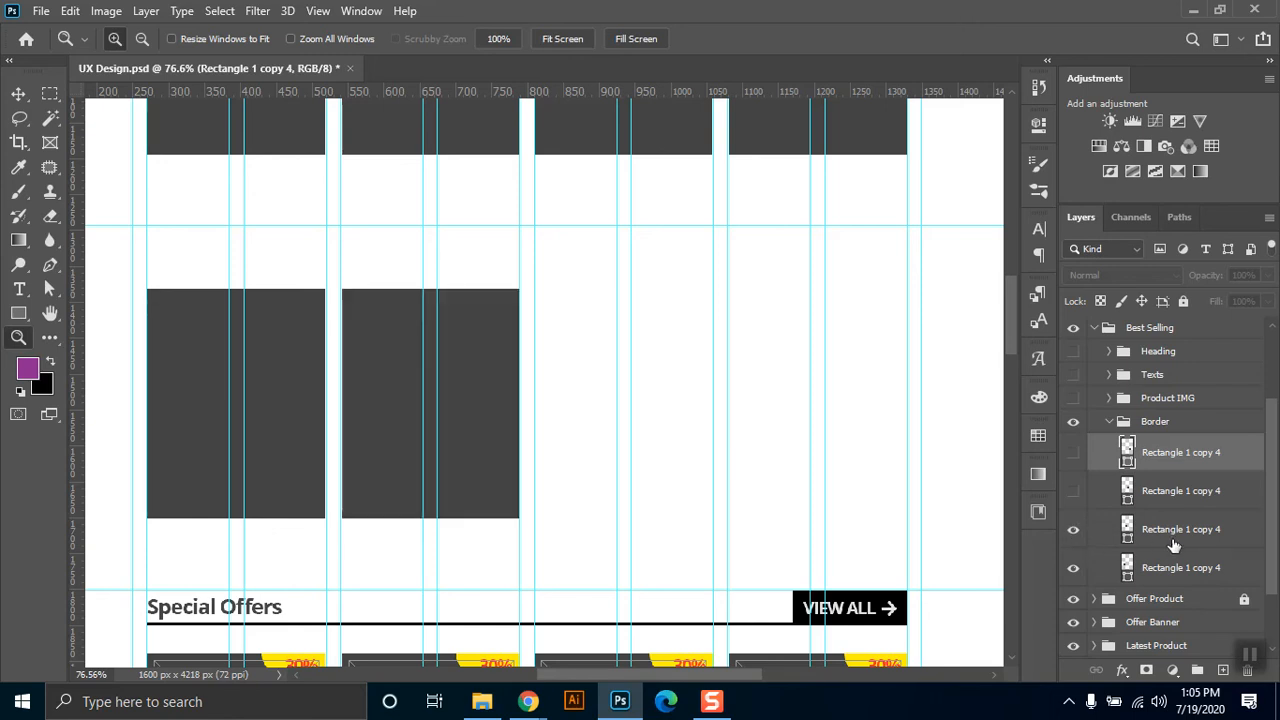
click(1174, 540)
click(1073, 491)
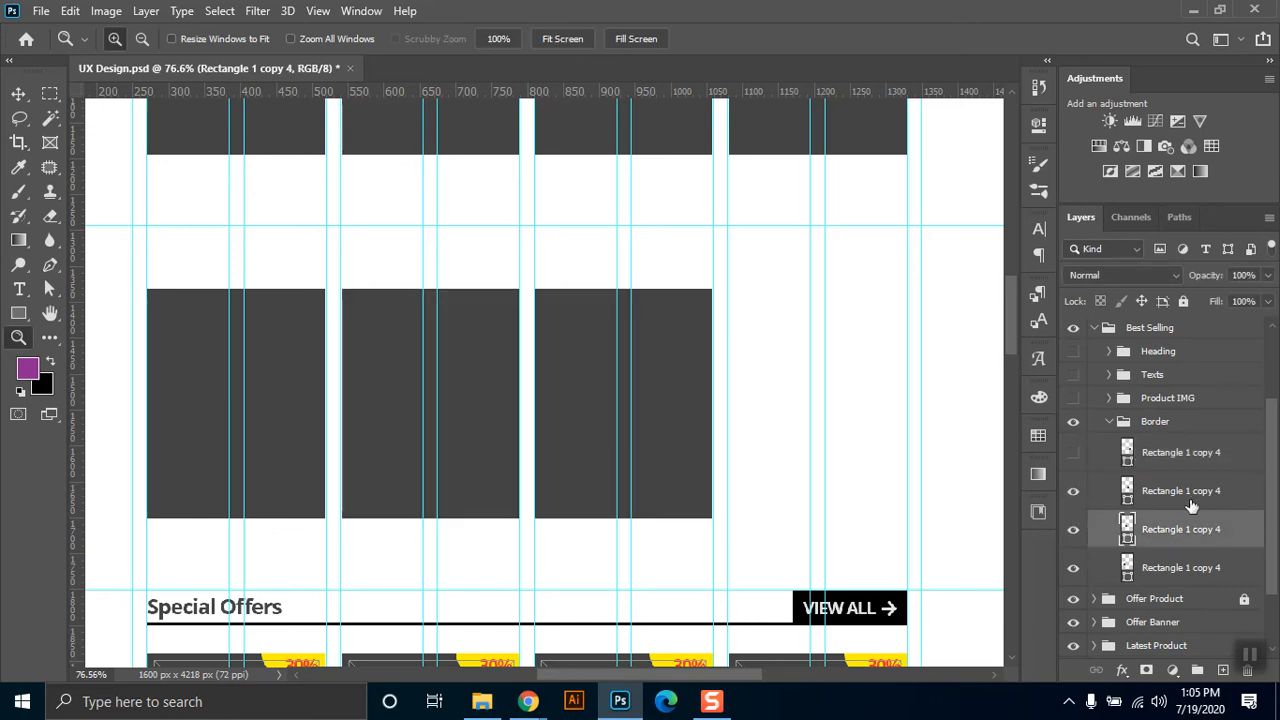
click(1190, 503)
click(1075, 457)
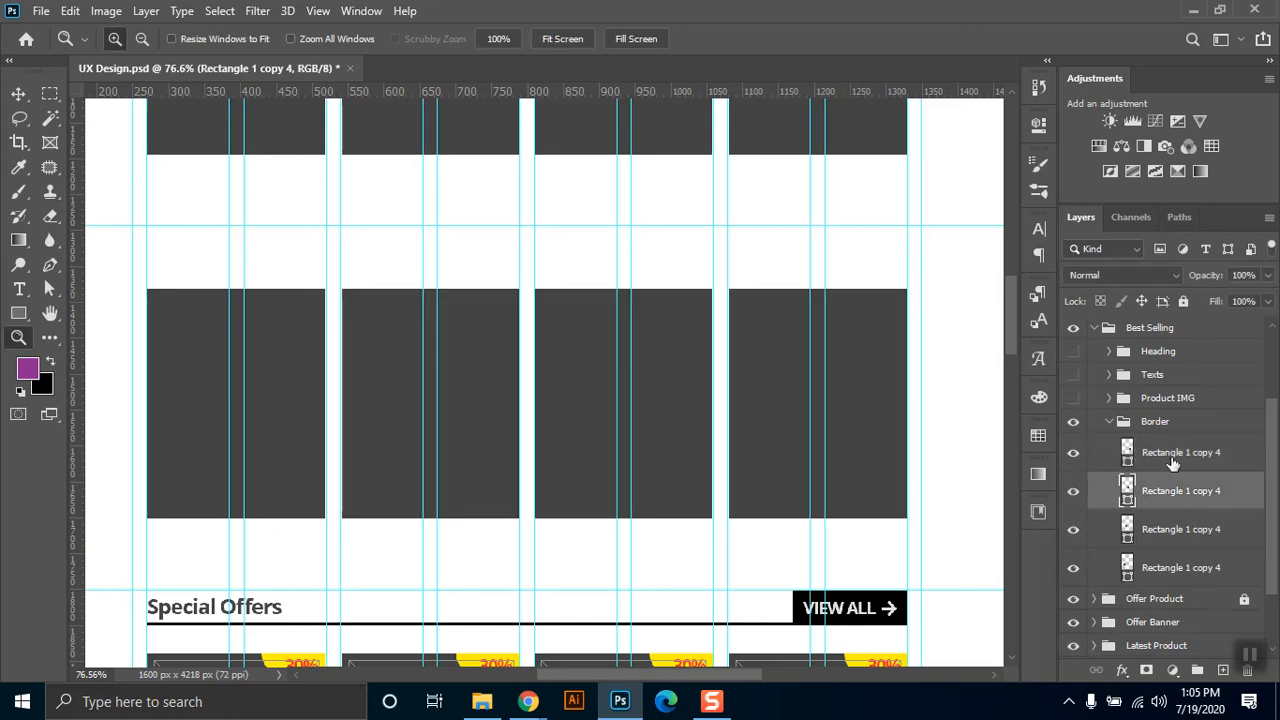
click(1108, 457)
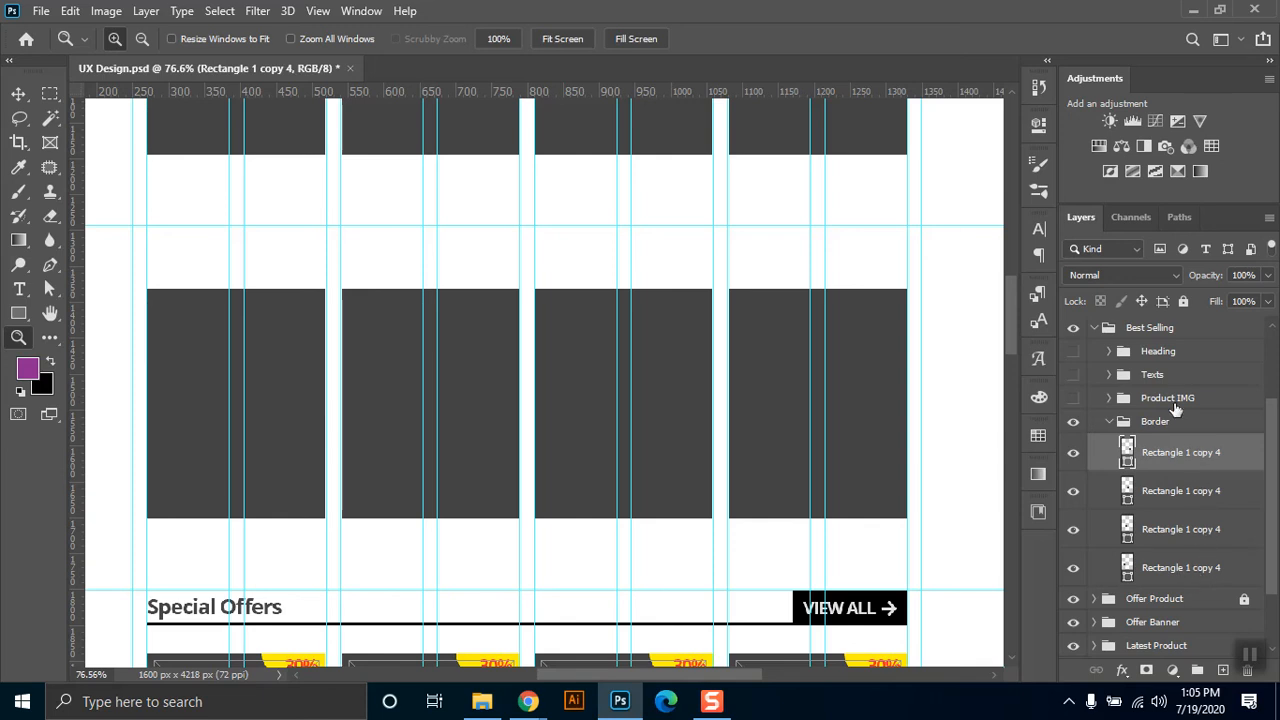
click(1110, 422)
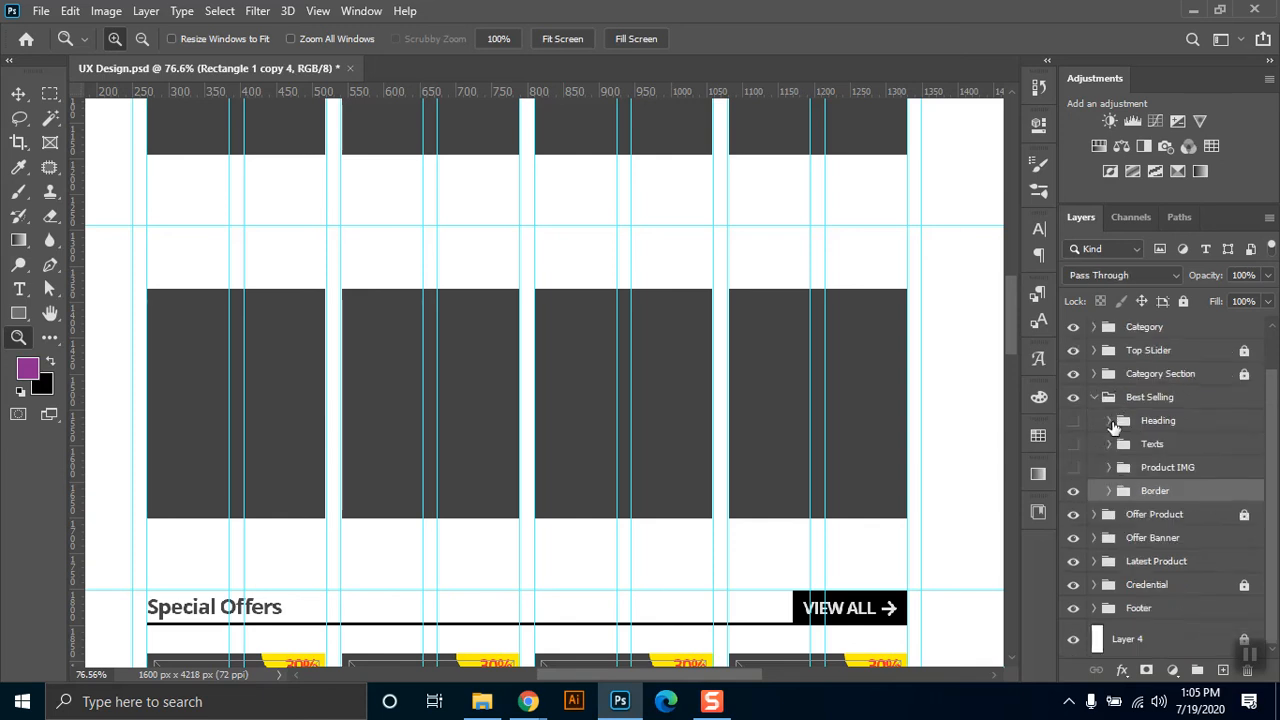
Show the Product IMG group, expand it, and hide its four image frames.
click(1072, 468)
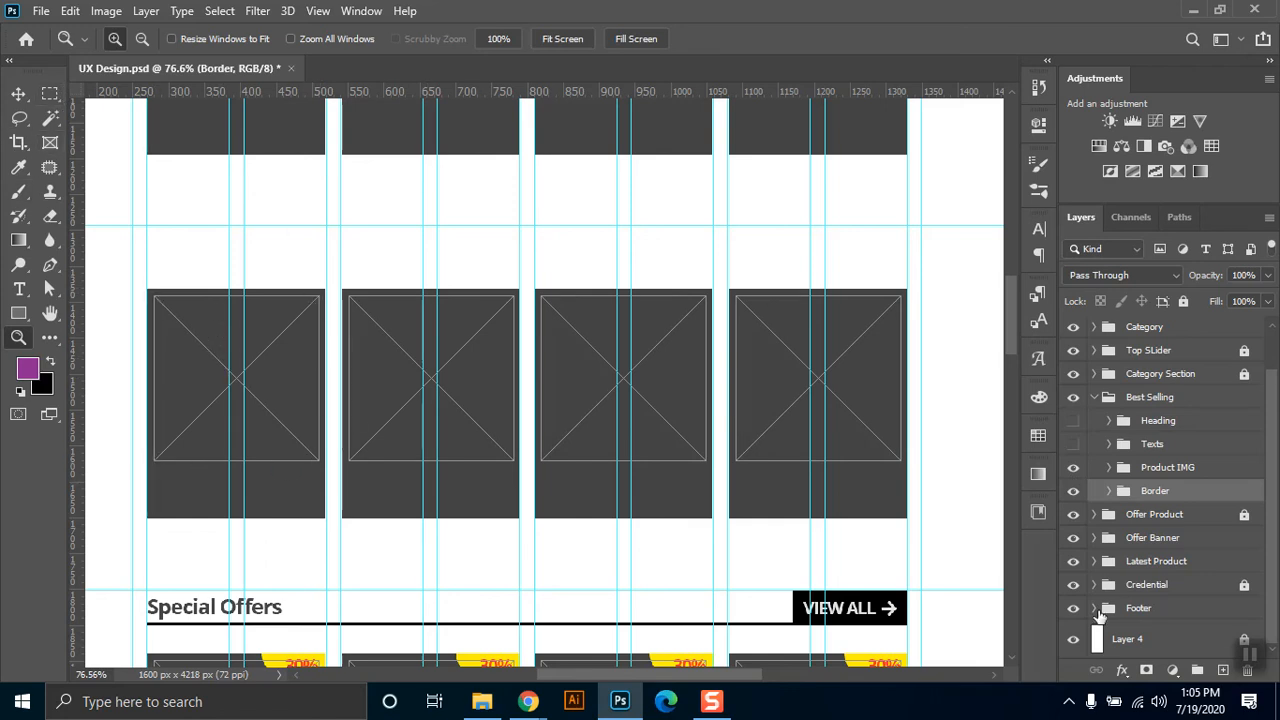
click(1108, 467)
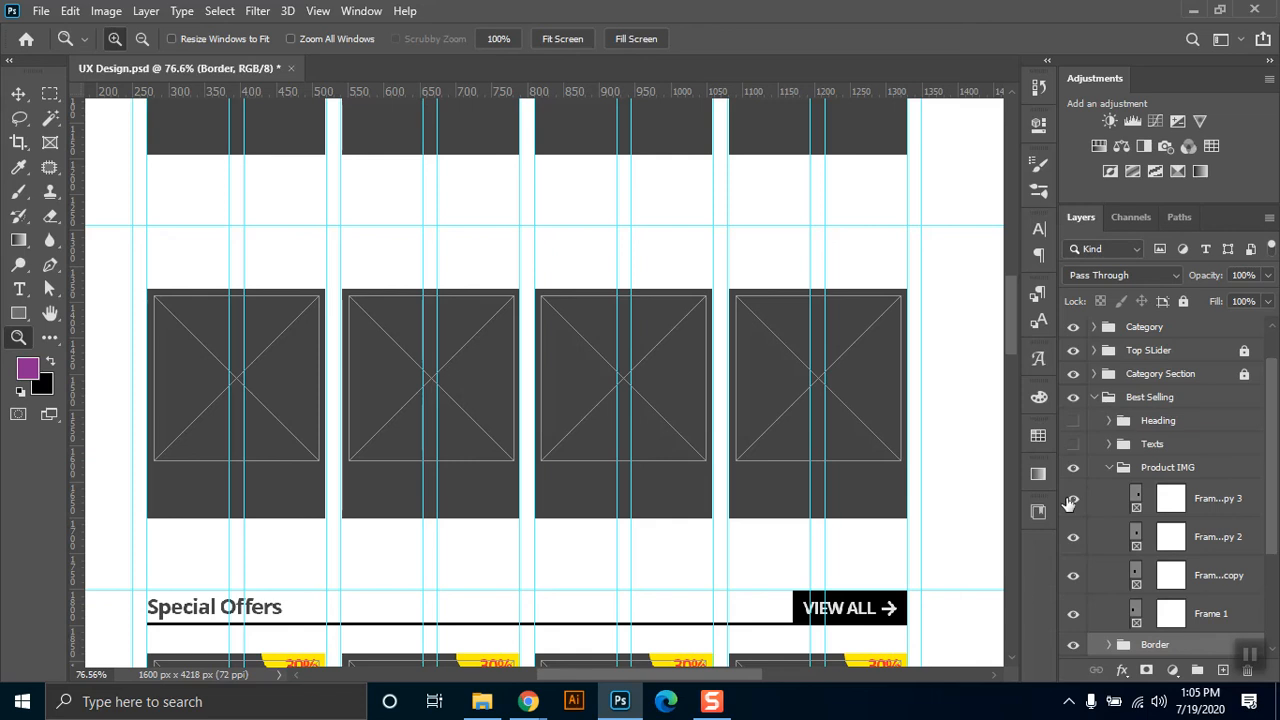
click(1073, 498)
click(1073, 537)
click(1073, 575)
click(1073, 613)
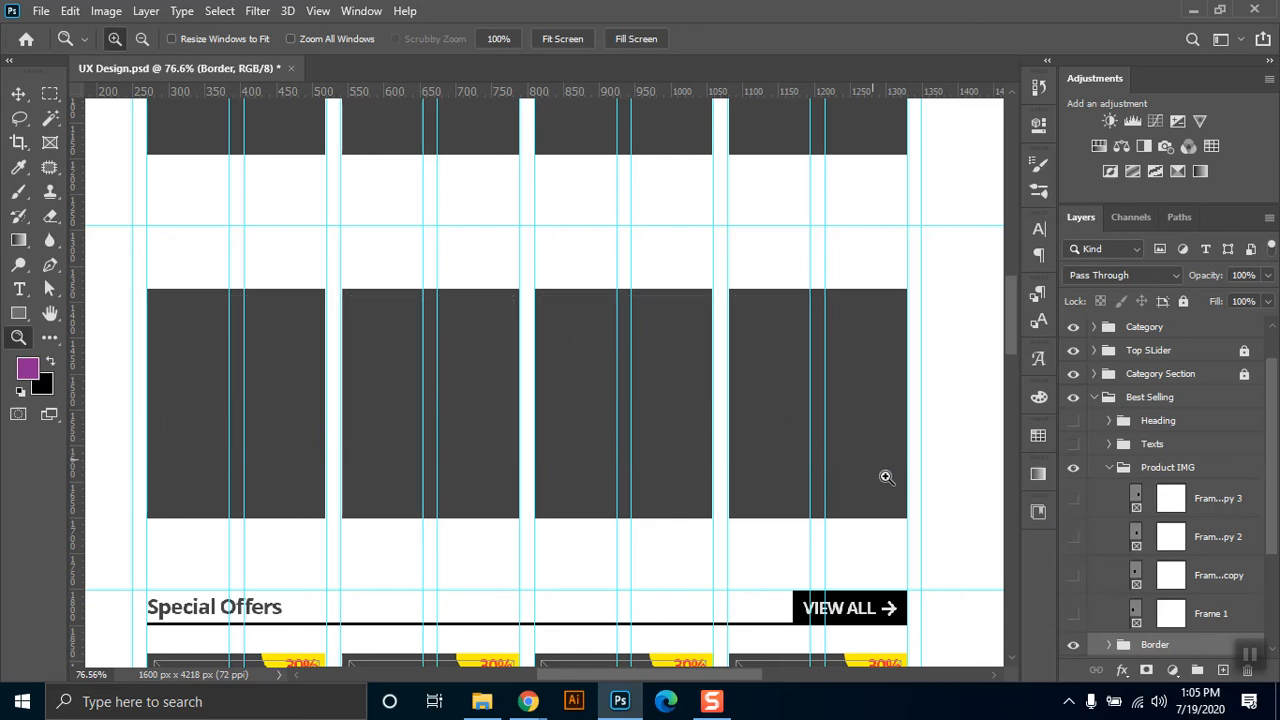
Show the four product image frames again one by one, and collapse the Product IMG group.
click(1073, 613)
click(1073, 575)
click(1073, 537)
click(1073, 498)
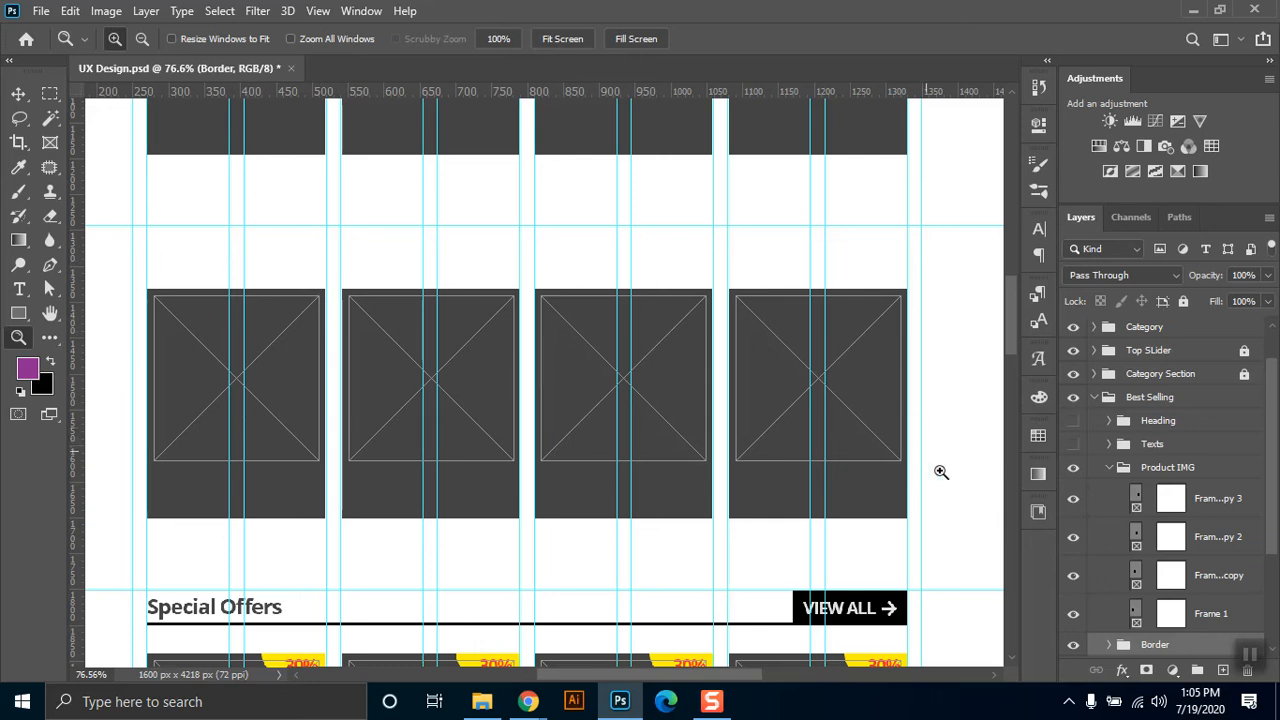
click(1110, 468)
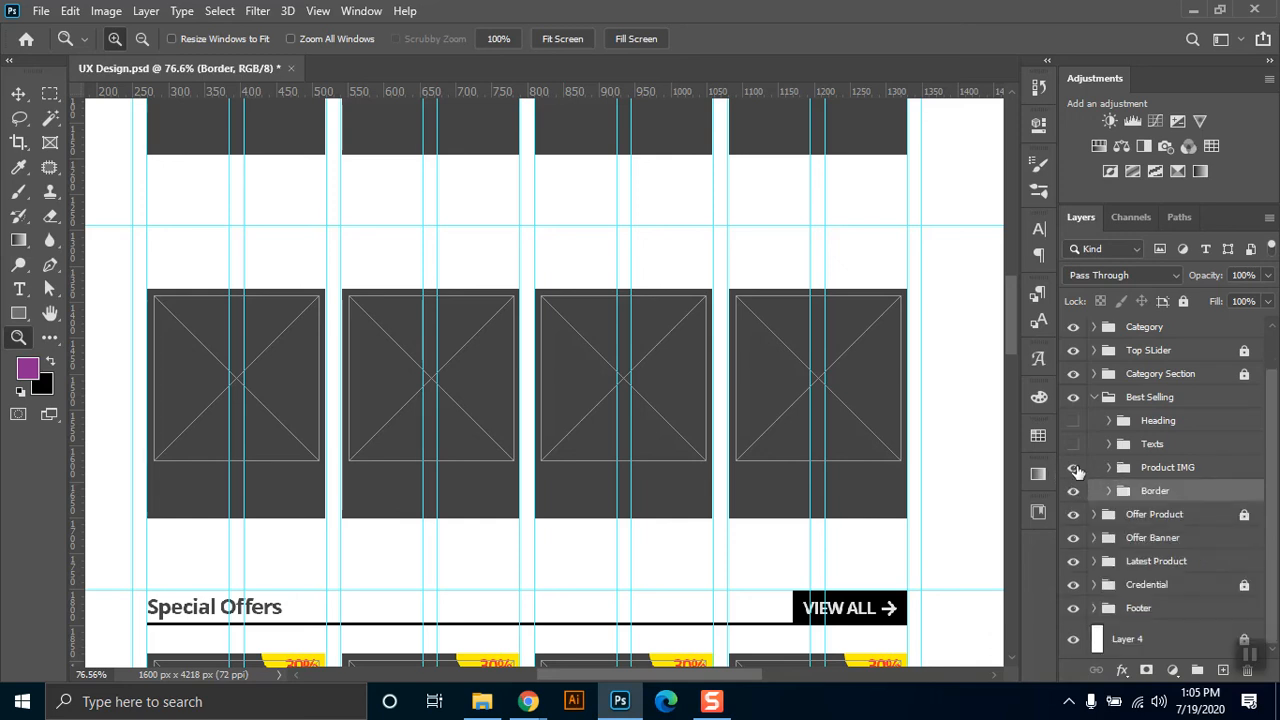
Show the Texts group, expand it and Product Text, and hide Product Text copy, copy 2 and copy 3.
click(1073, 445)
click(1109, 444)
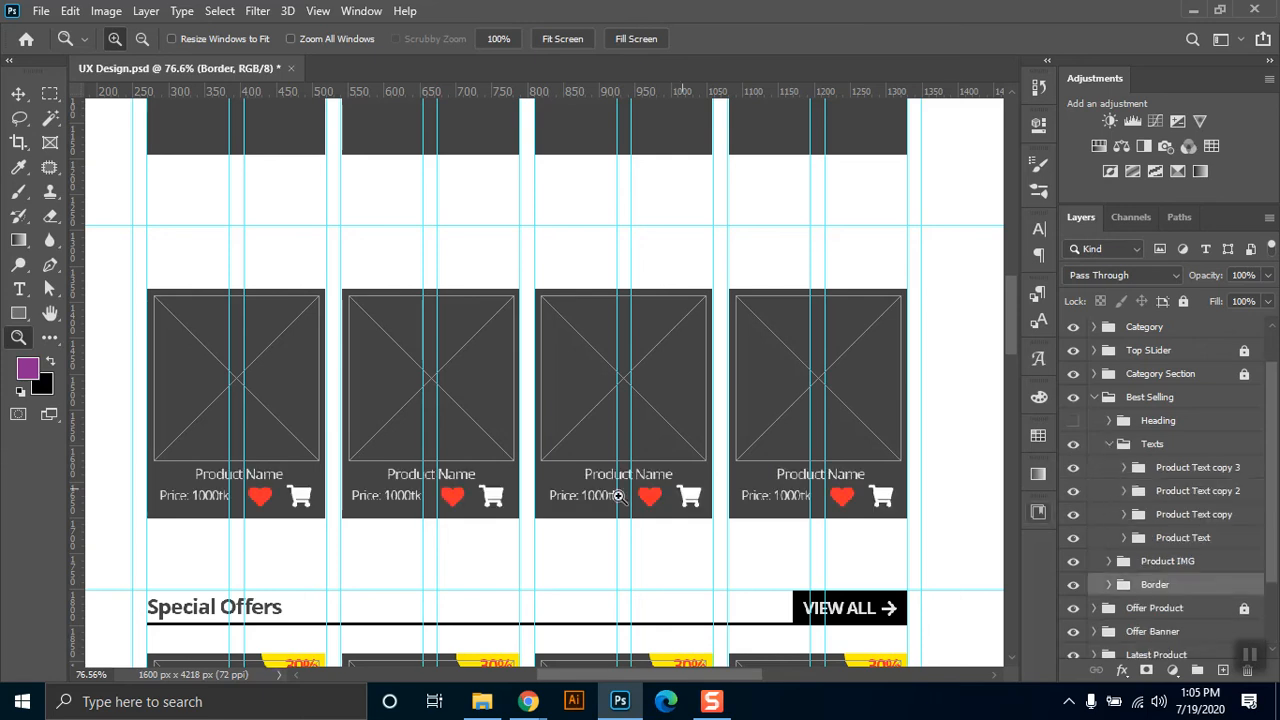
click(1124, 538)
click(1073, 514)
drag(1074, 486, 1077, 456)
click(1073, 444)
scroll(1257, 435, down, 3)
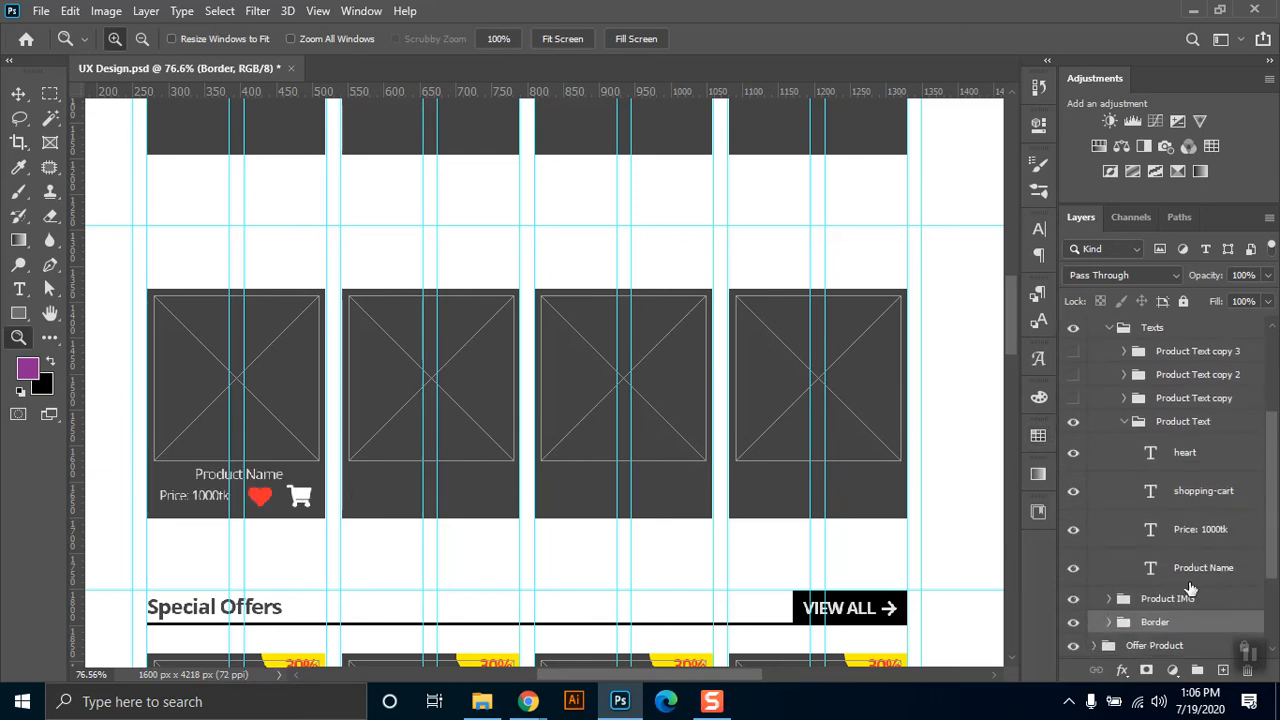
Hide the price, shopping-cart and heart layers in Product Text, keeping only Product Name shown.
click(1068, 574)
drag(1074, 522, 1074, 472)
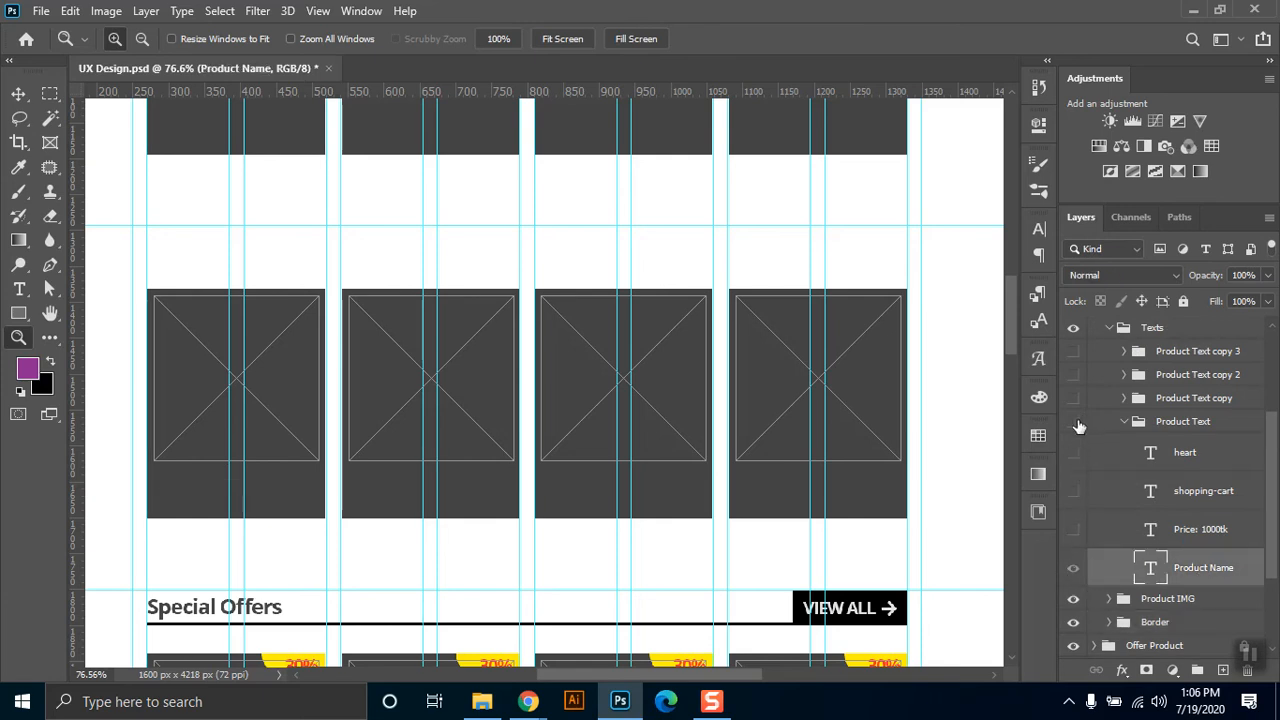
click(1074, 569)
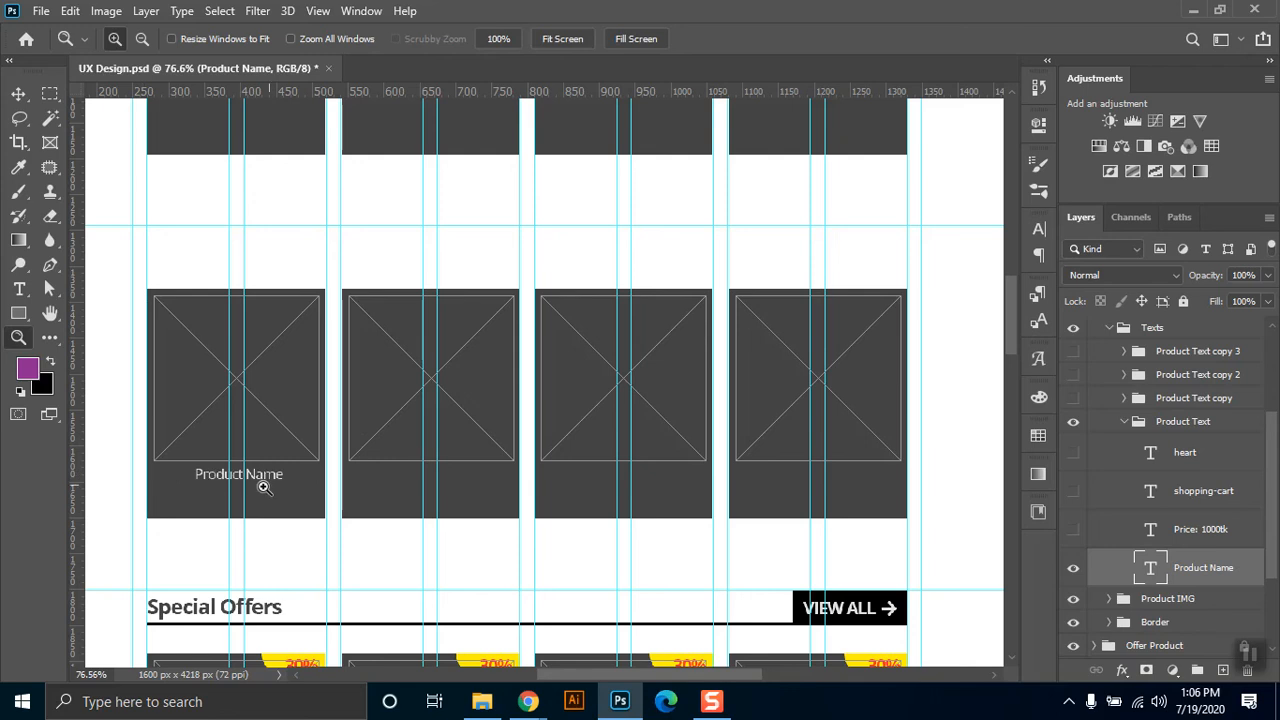
Examine the font settings of the first card's Product Name text with the Type tool without editing it.
key(t)
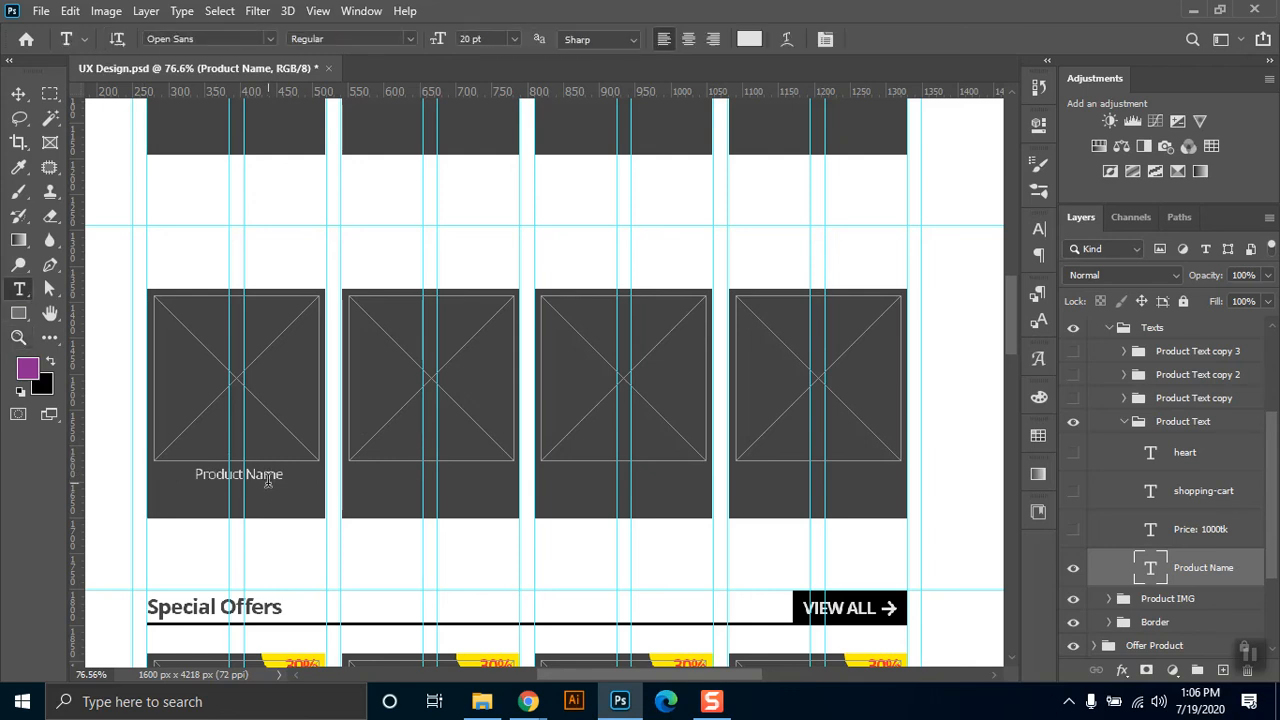
click(276, 494)
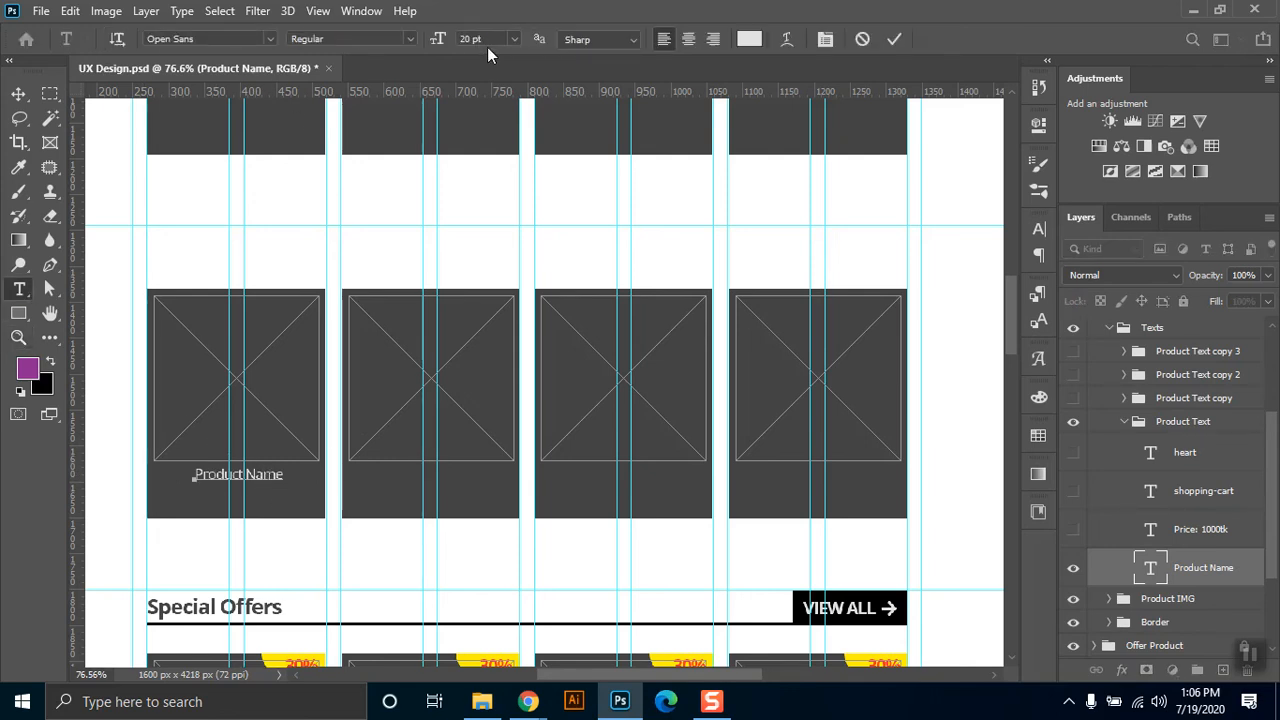
click(20, 93)
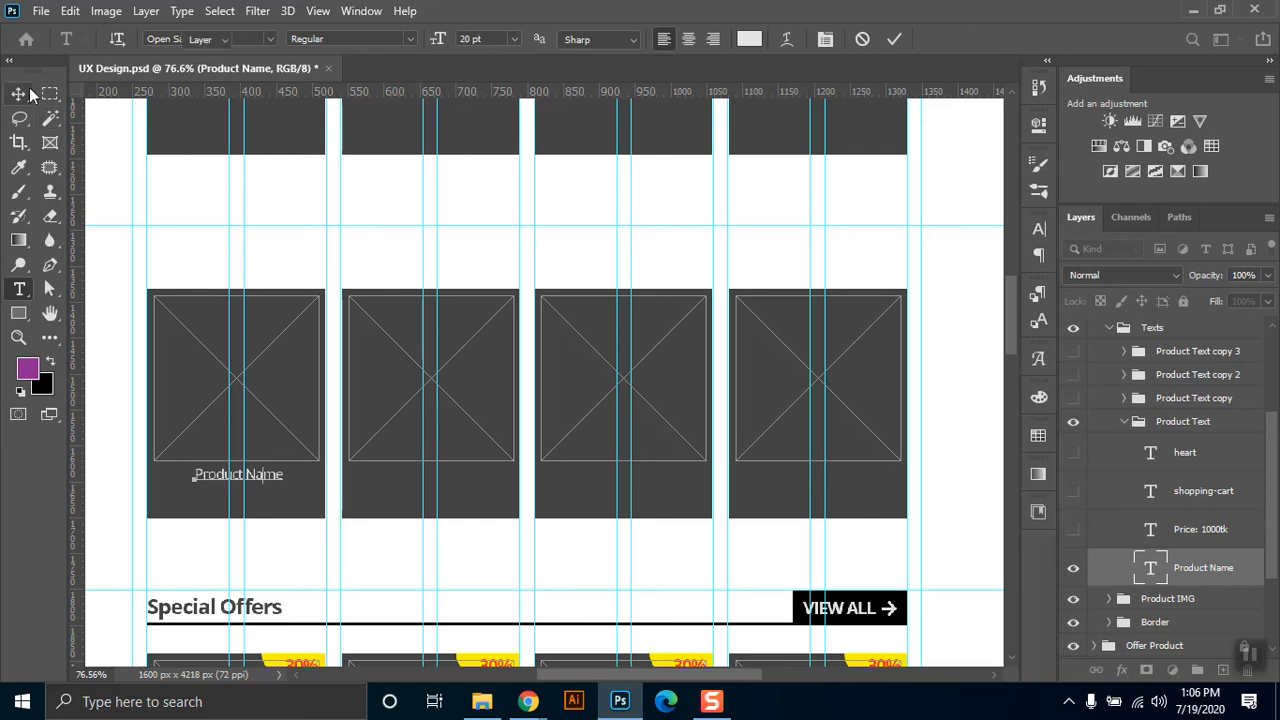
Show the first card's price, shopping-cart and heart layers again one by one.
click(1073, 530)
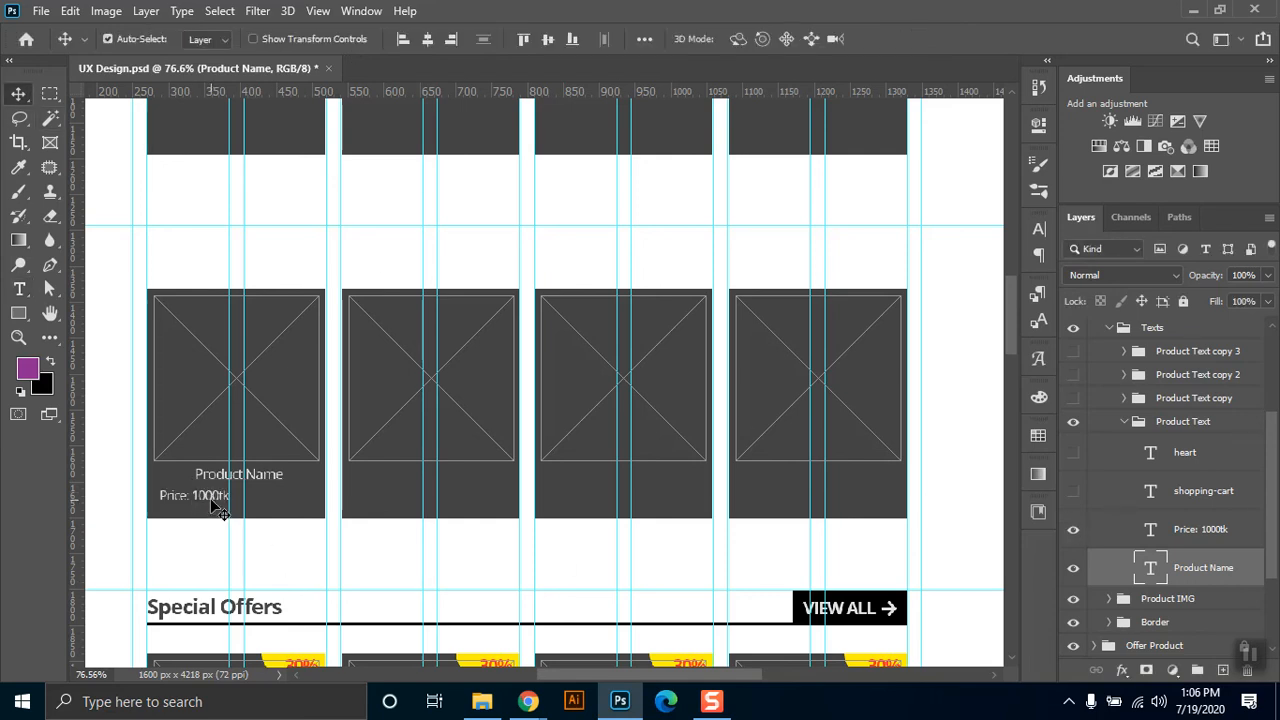
click(1073, 491)
click(1073, 454)
Collapse the Product Text group, show Product Text copy, copy 2 and copy 3 again, and collapse the Texts group.
click(1122, 423)
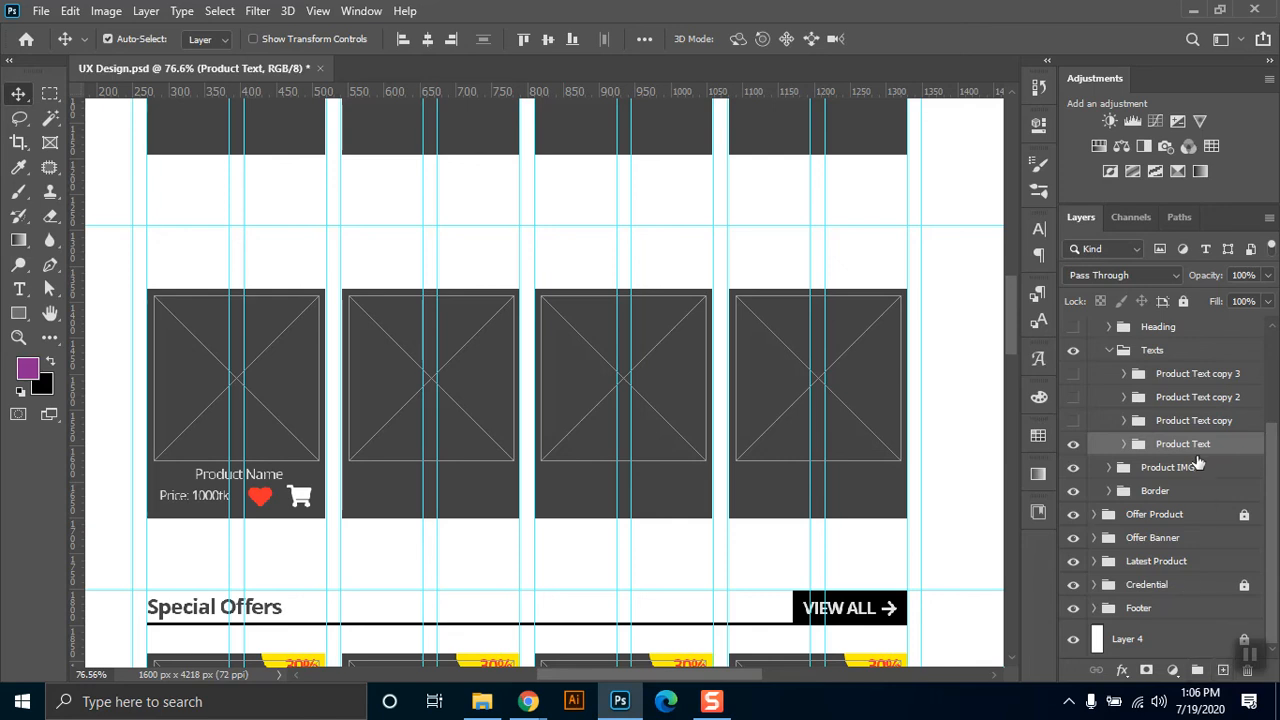
click(1195, 421)
click(1073, 420)
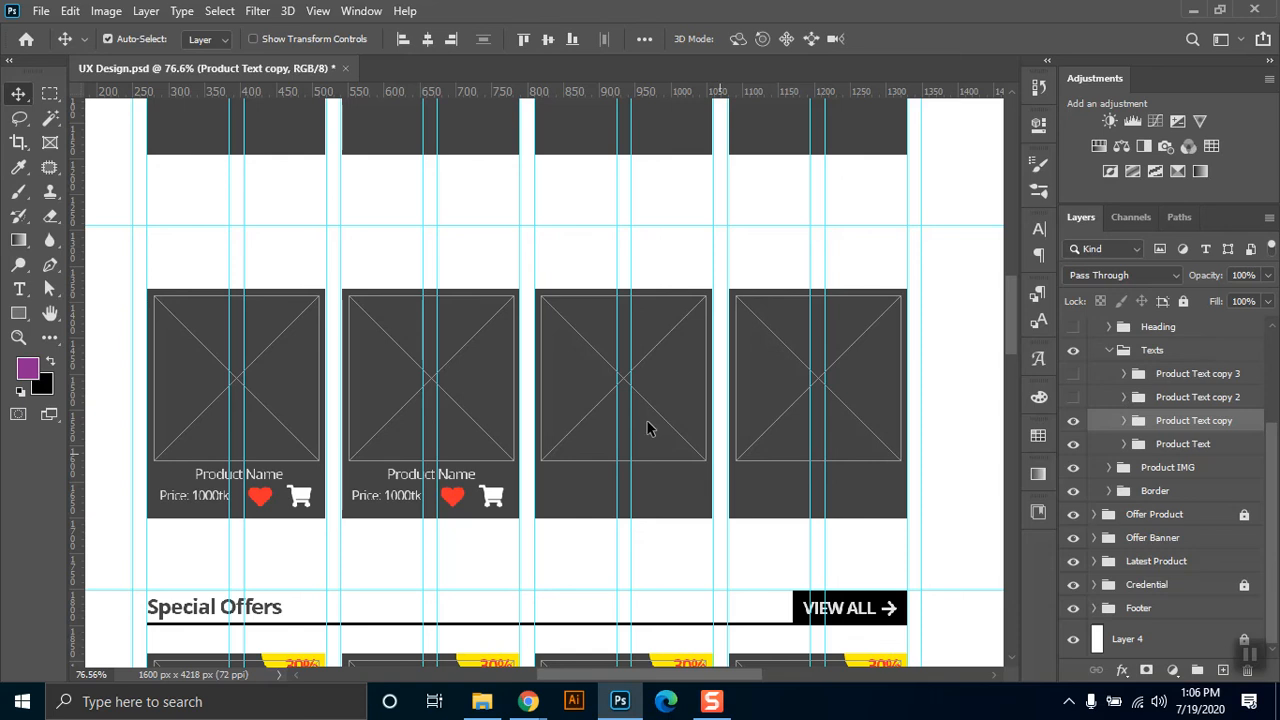
click(1073, 398)
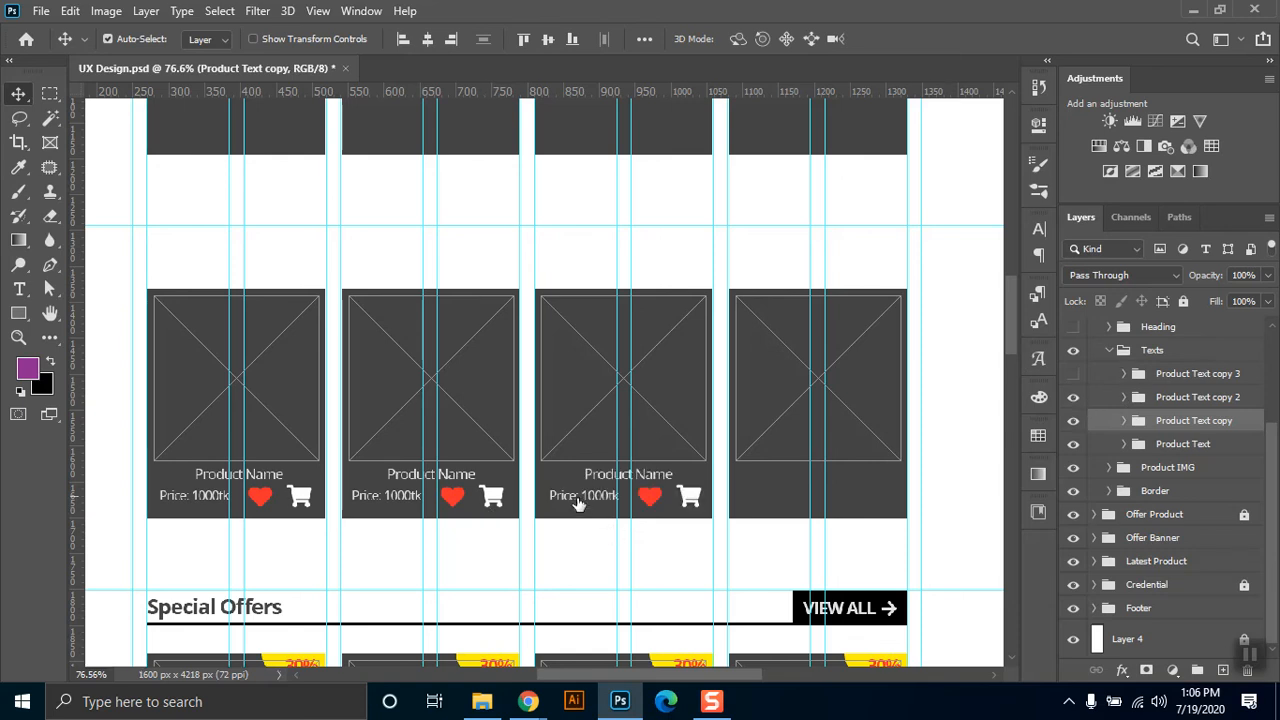
click(1073, 374)
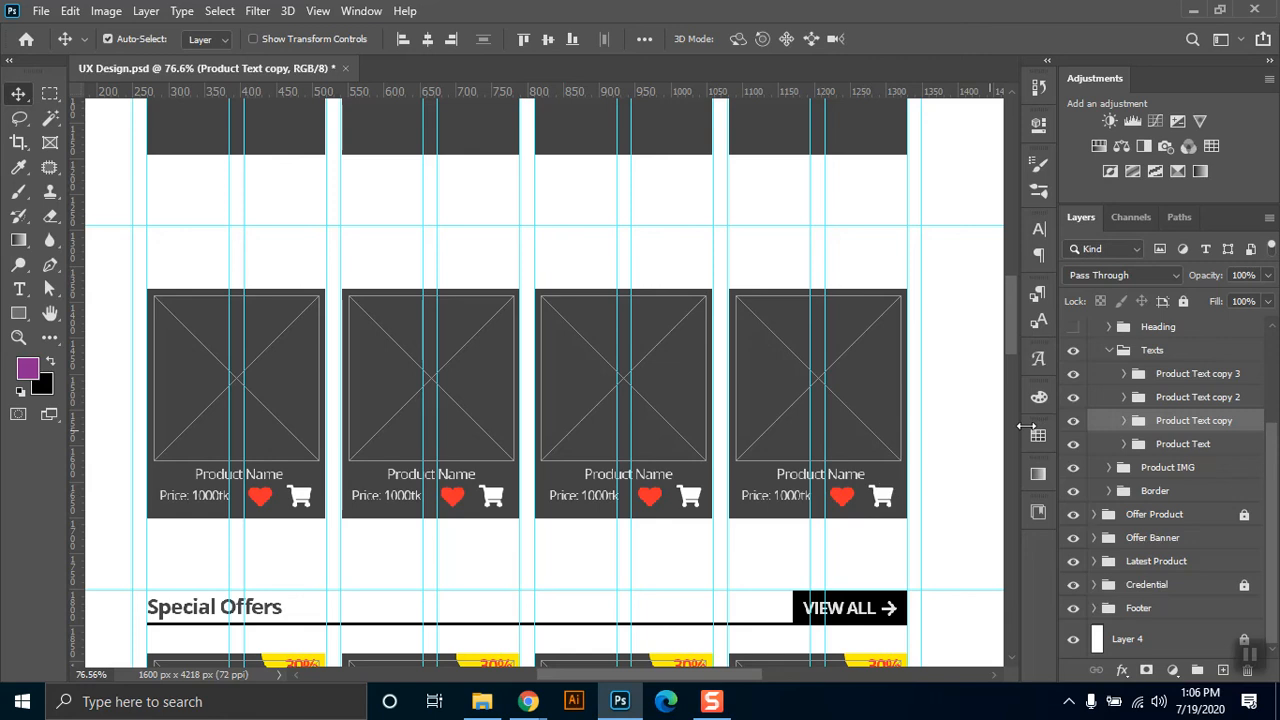
click(1108, 350)
click(1163, 446)
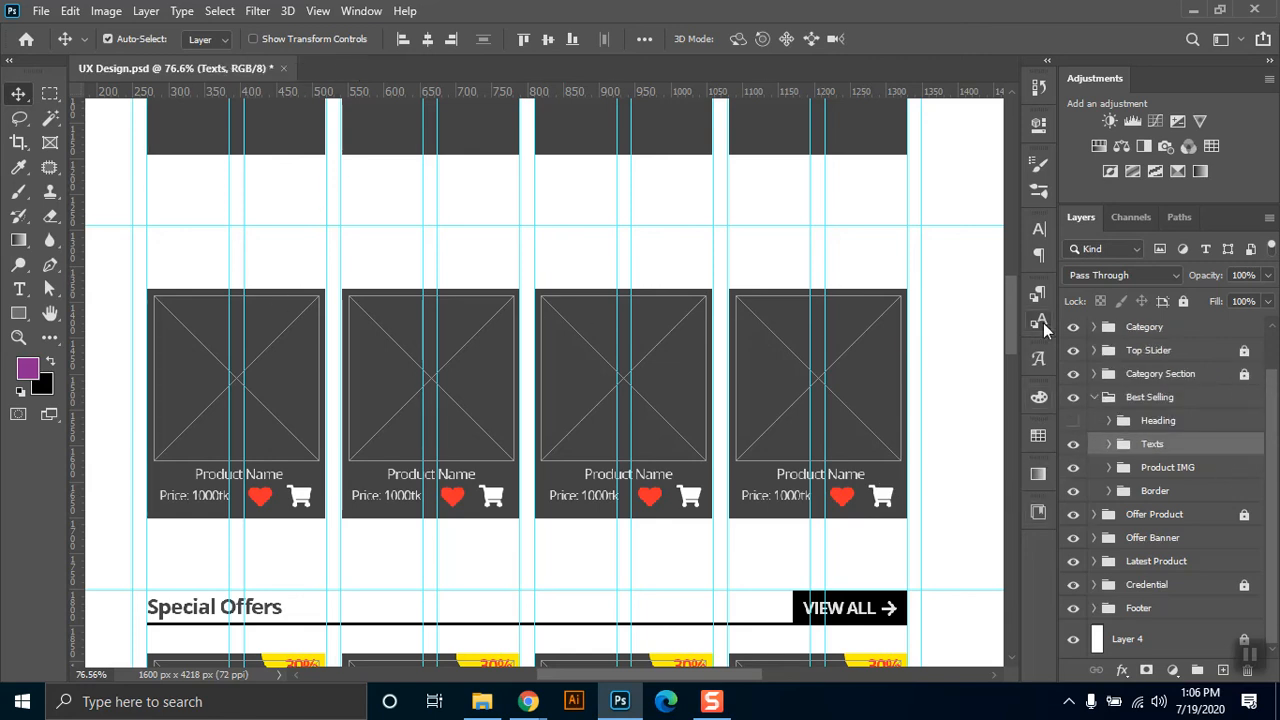
Show and expand the Best Selling section's Heading group, and toggle its arrow, VIEW ALL, View_all_Bg, Divider and title layers off and on.
click(1073, 422)
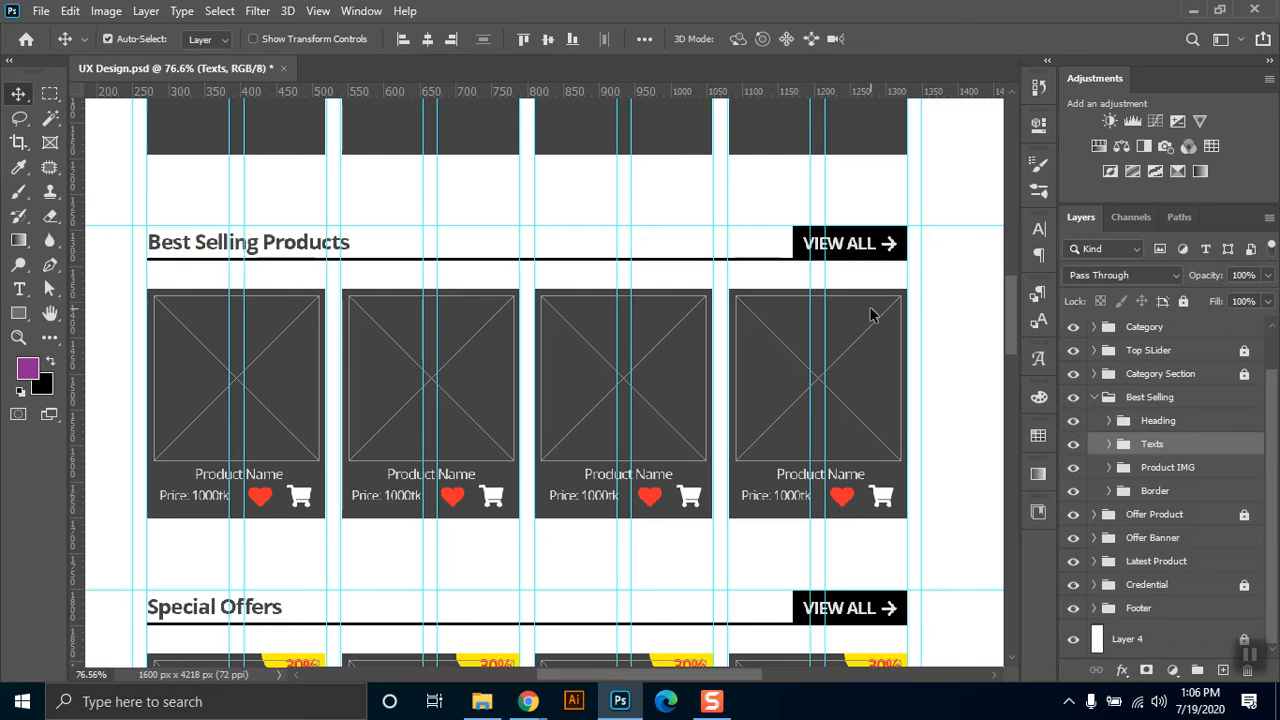
click(1109, 421)
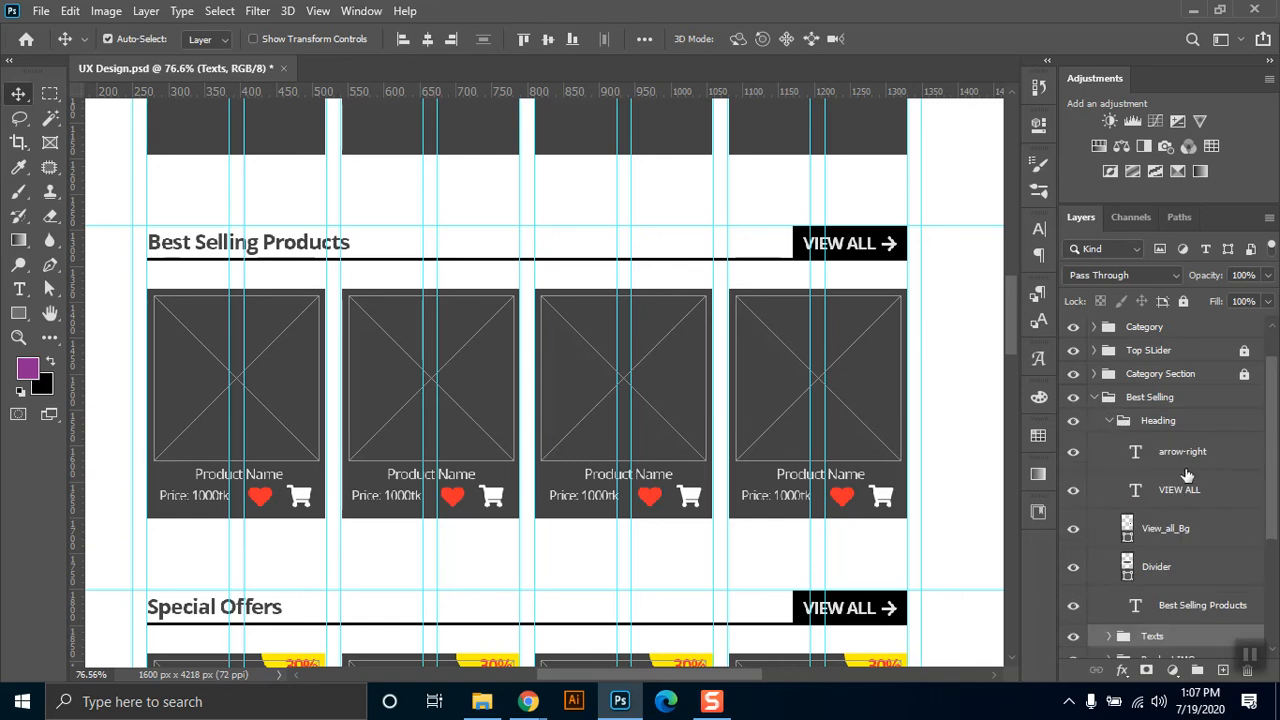
click(1075, 453)
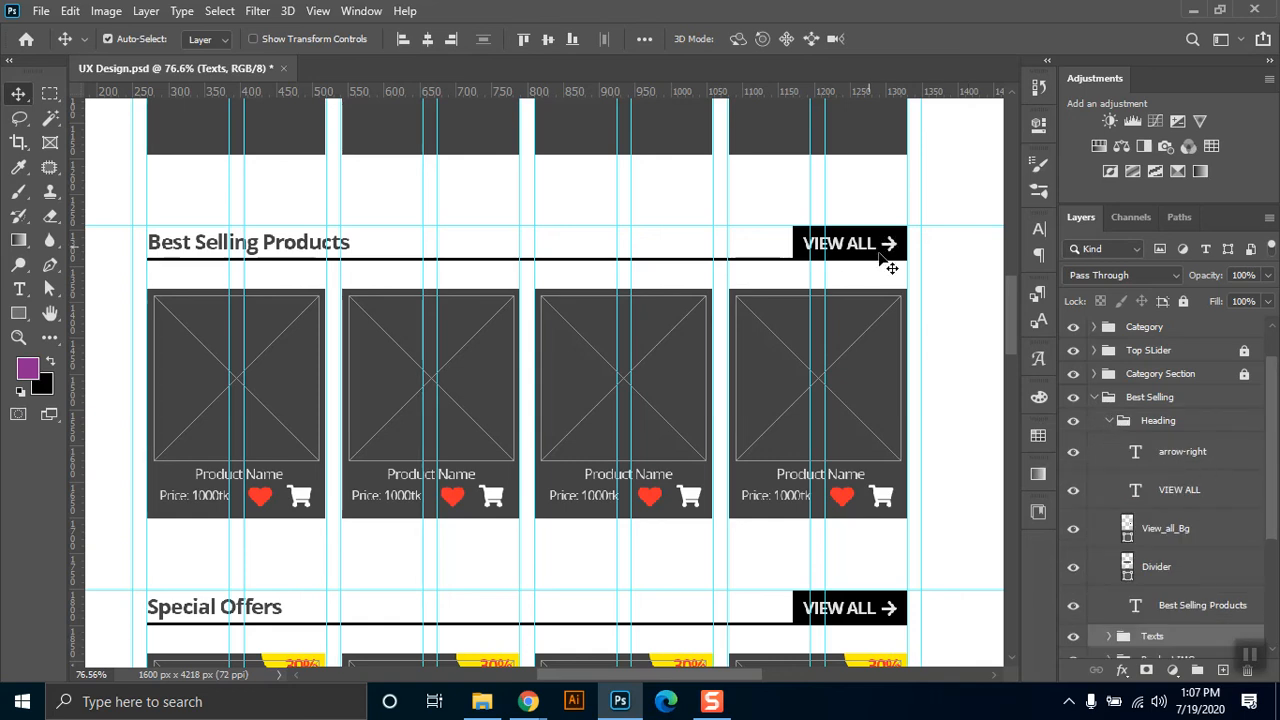
click(1071, 491)
click(1073, 528)
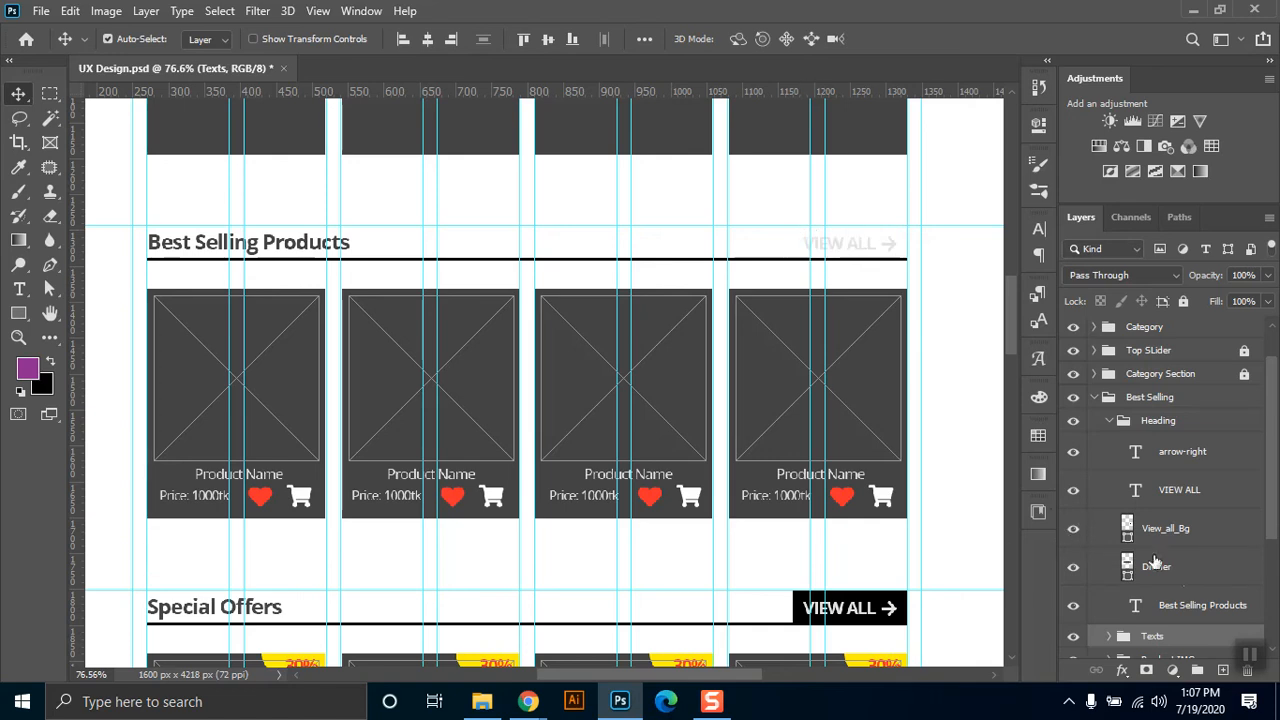
click(1073, 528)
click(1073, 566)
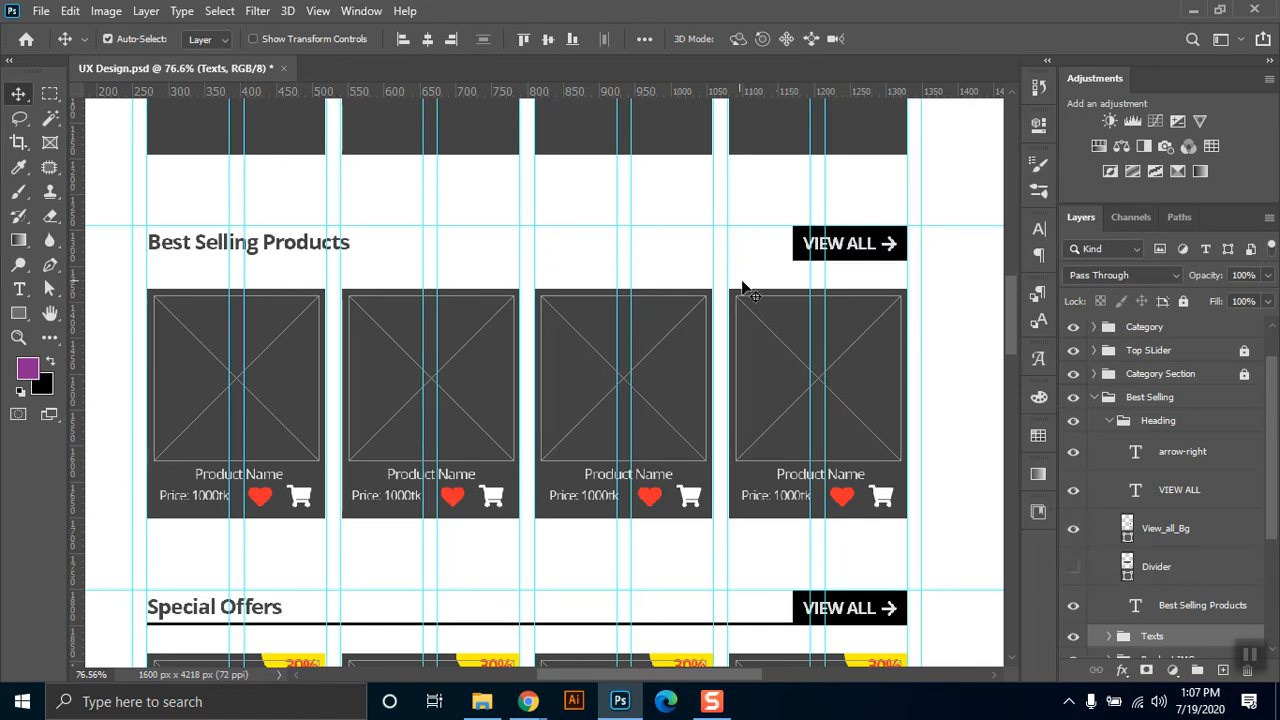
click(1073, 606)
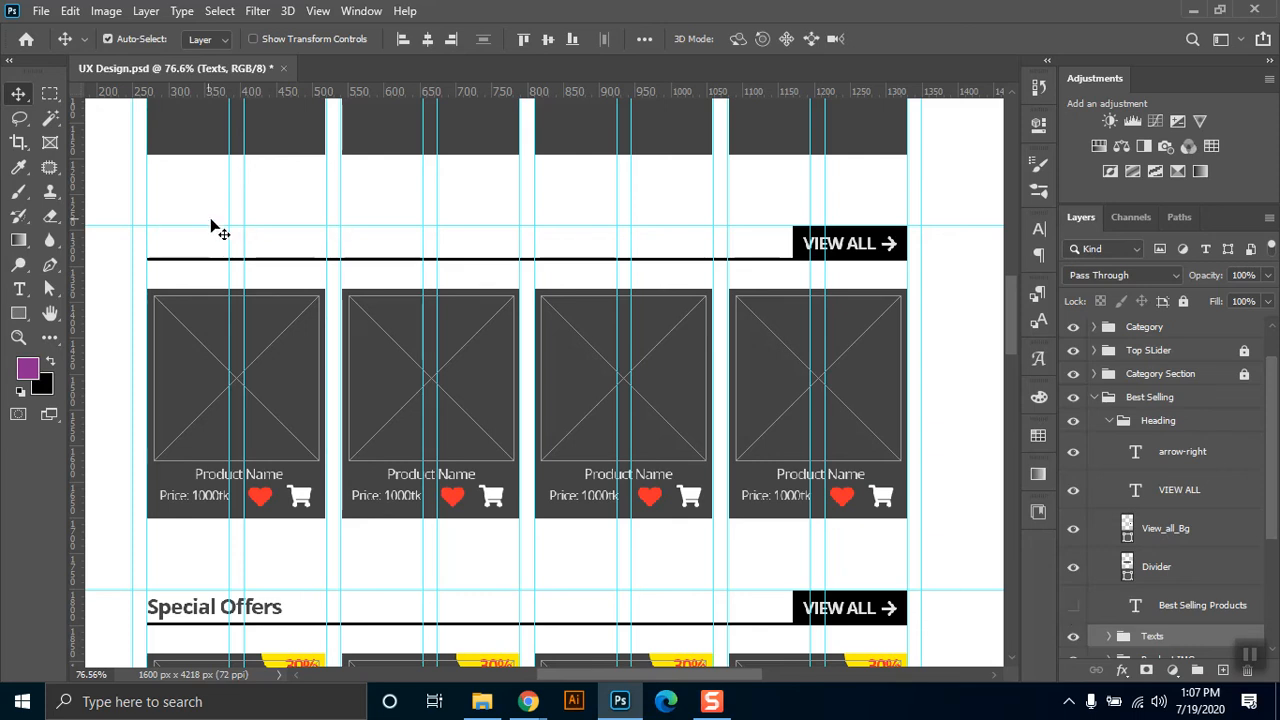
click(1073, 606)
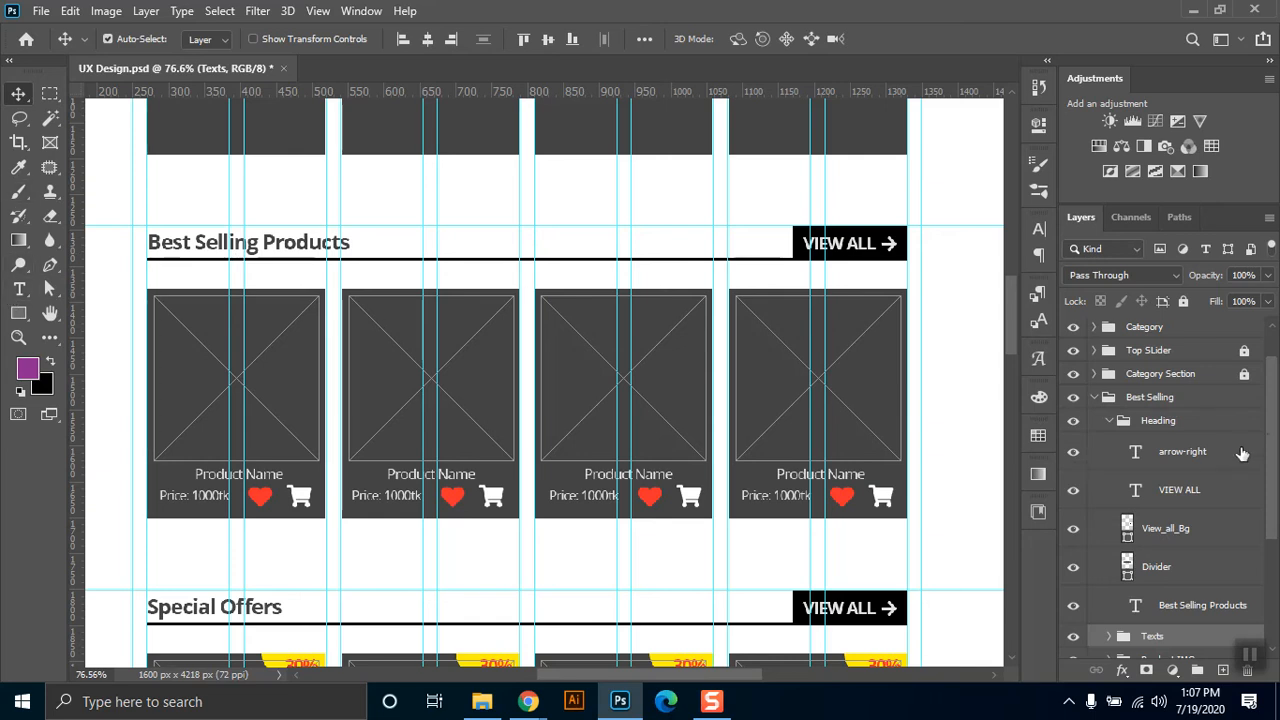
Collapse the Best Selling group and bring several page sections into view together.
drag(1272, 396, 1278, 361)
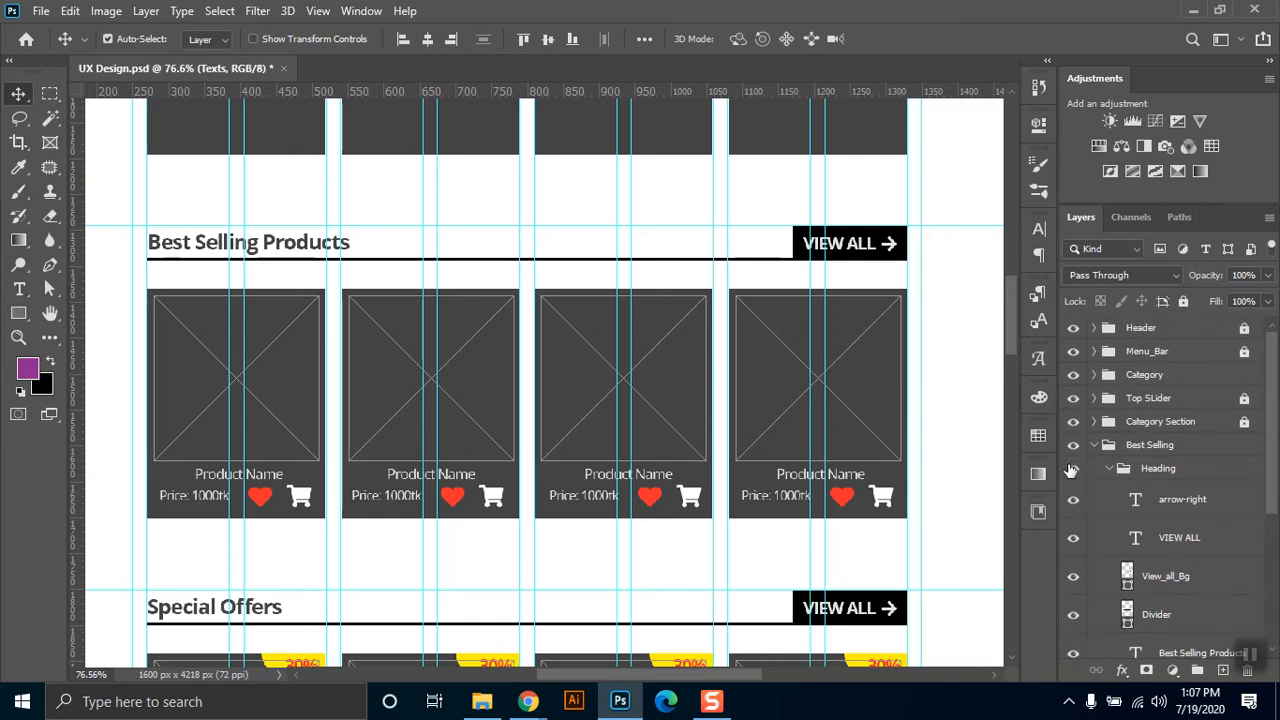
click(1094, 445)
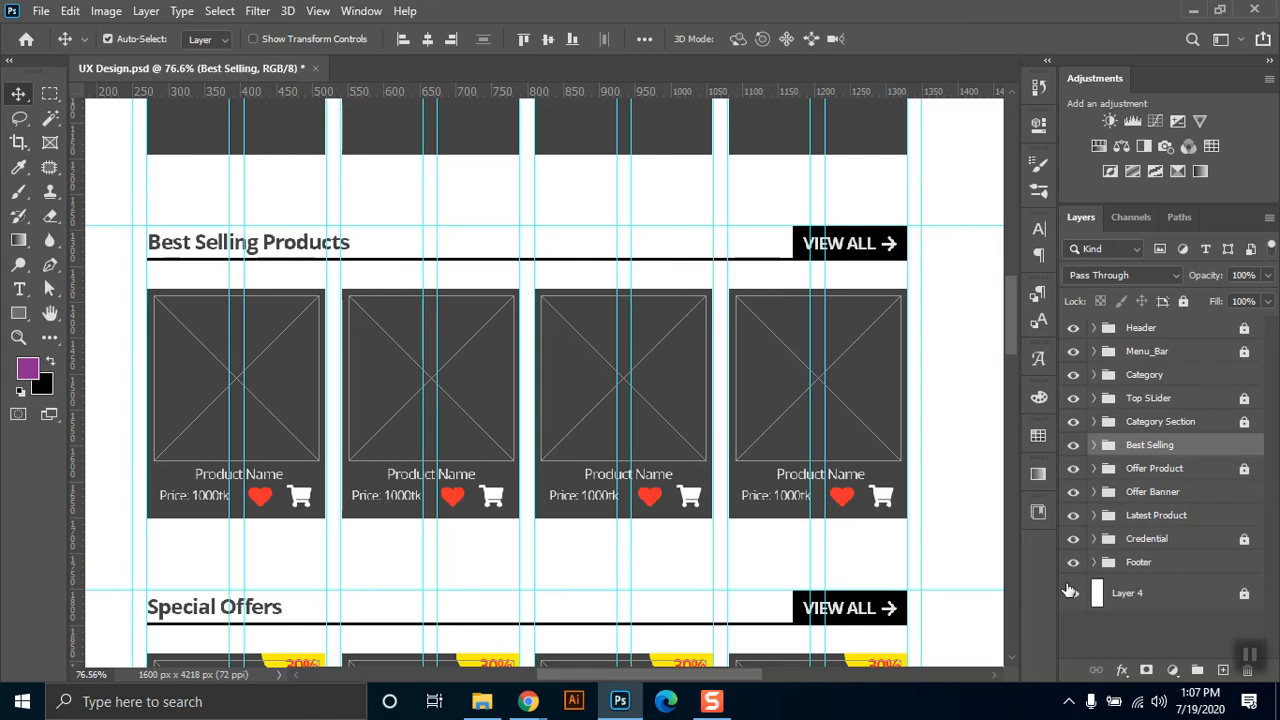
key(ctrl+minus)
key(ctrl+minus)
key(ctrl+minus)
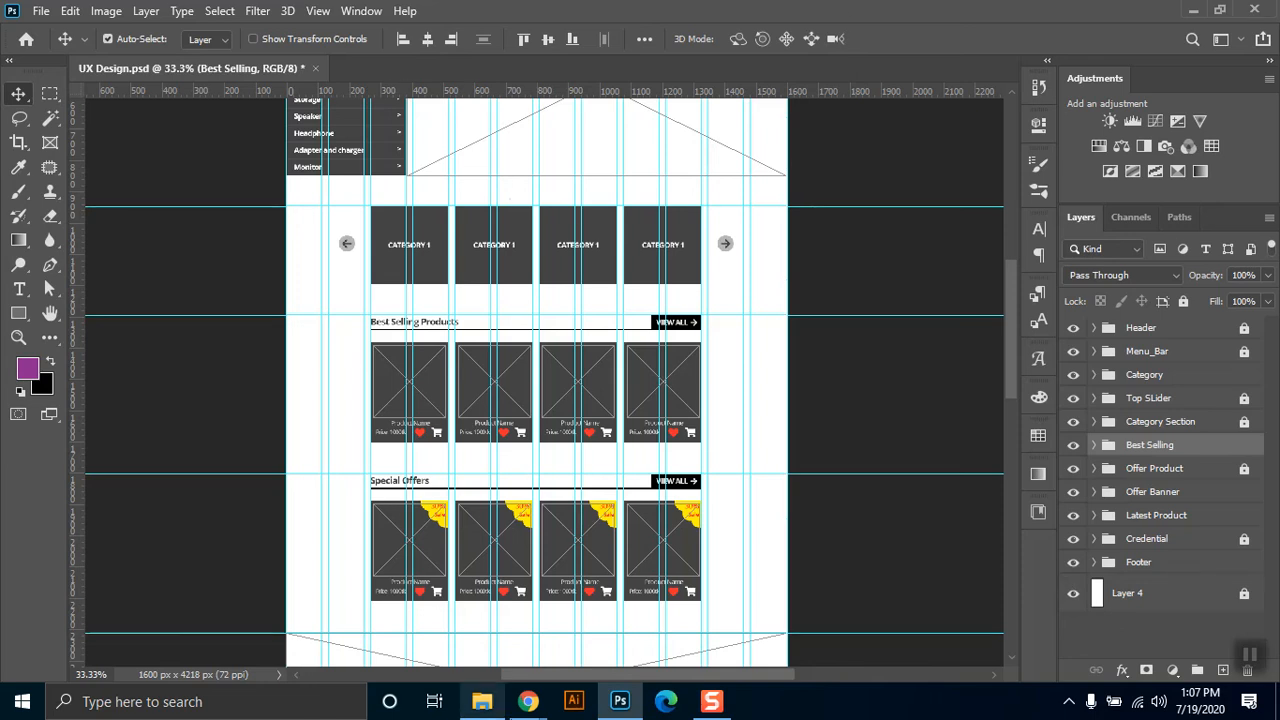
Switch to Chrome to check the Google Meet presentation and participants, and return to Photoshop.
mouse_move(514, 694)
click(427, 620)
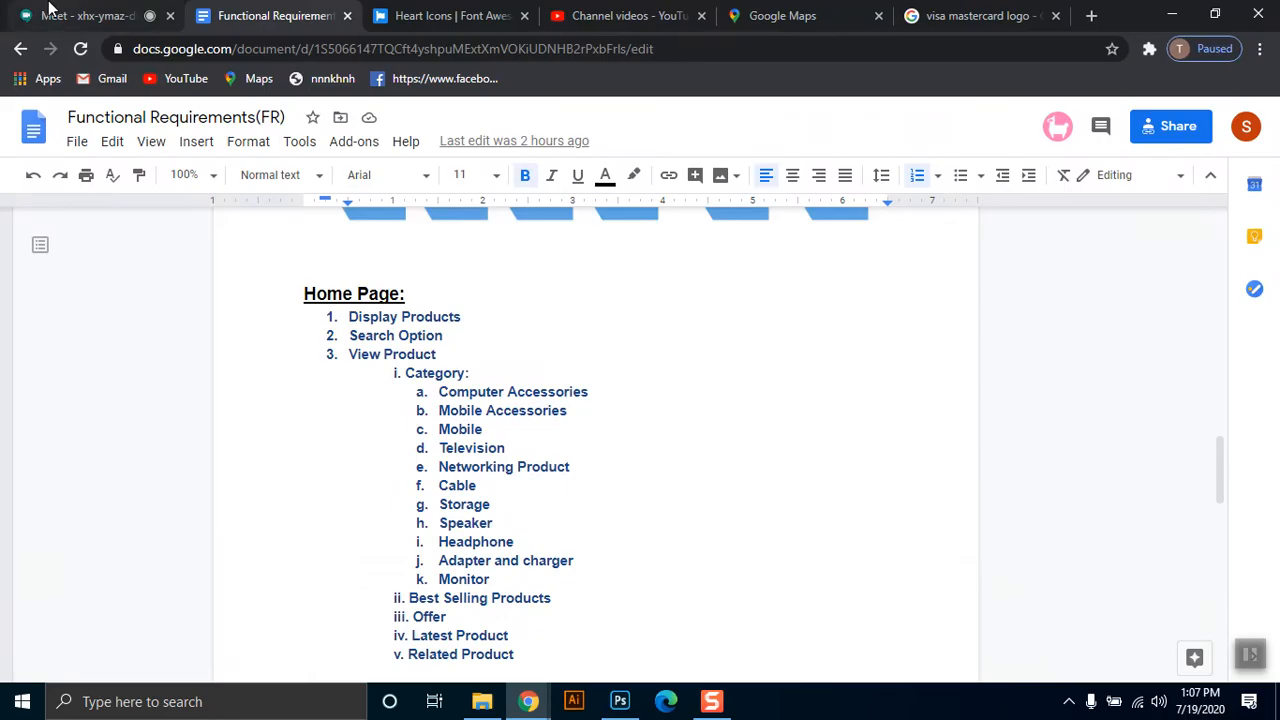
click(47, 12)
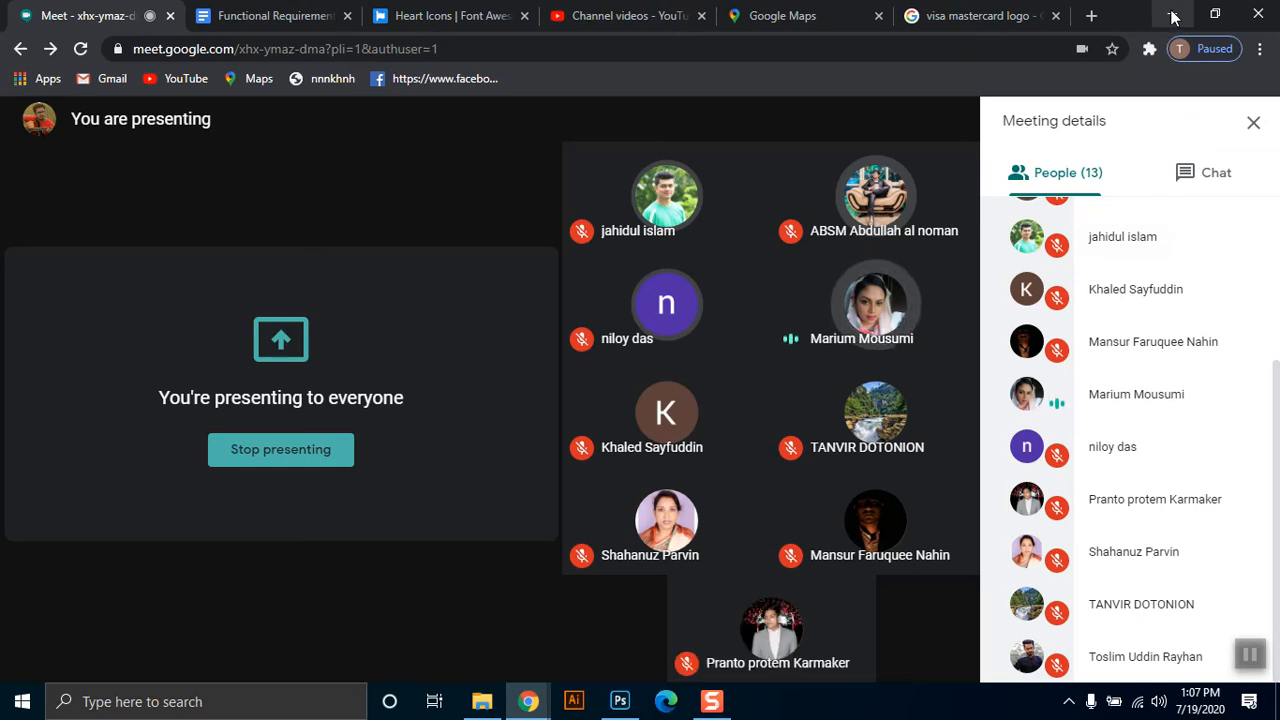
click(1172, 17)
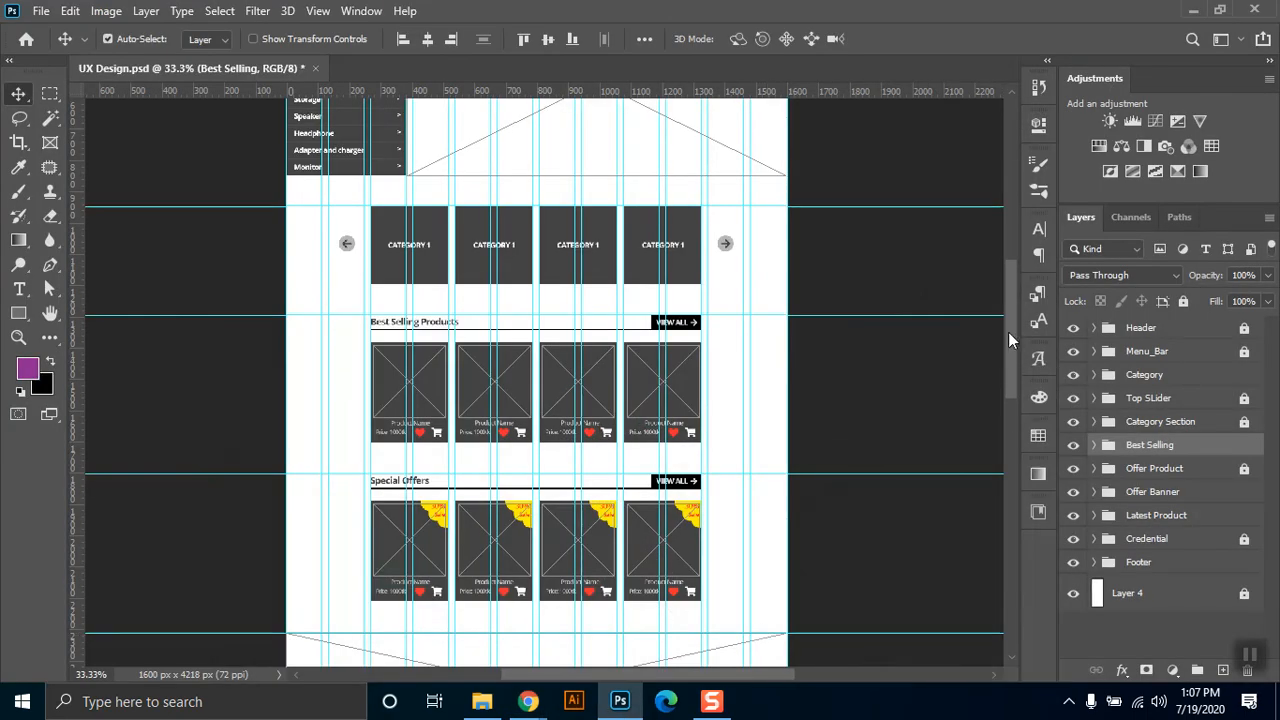
Unlock and expand the Category Section group, expand its Border group, and unlock the Rectangle 1 copy 3 layer.
scroll(1000, 265, up, 2)
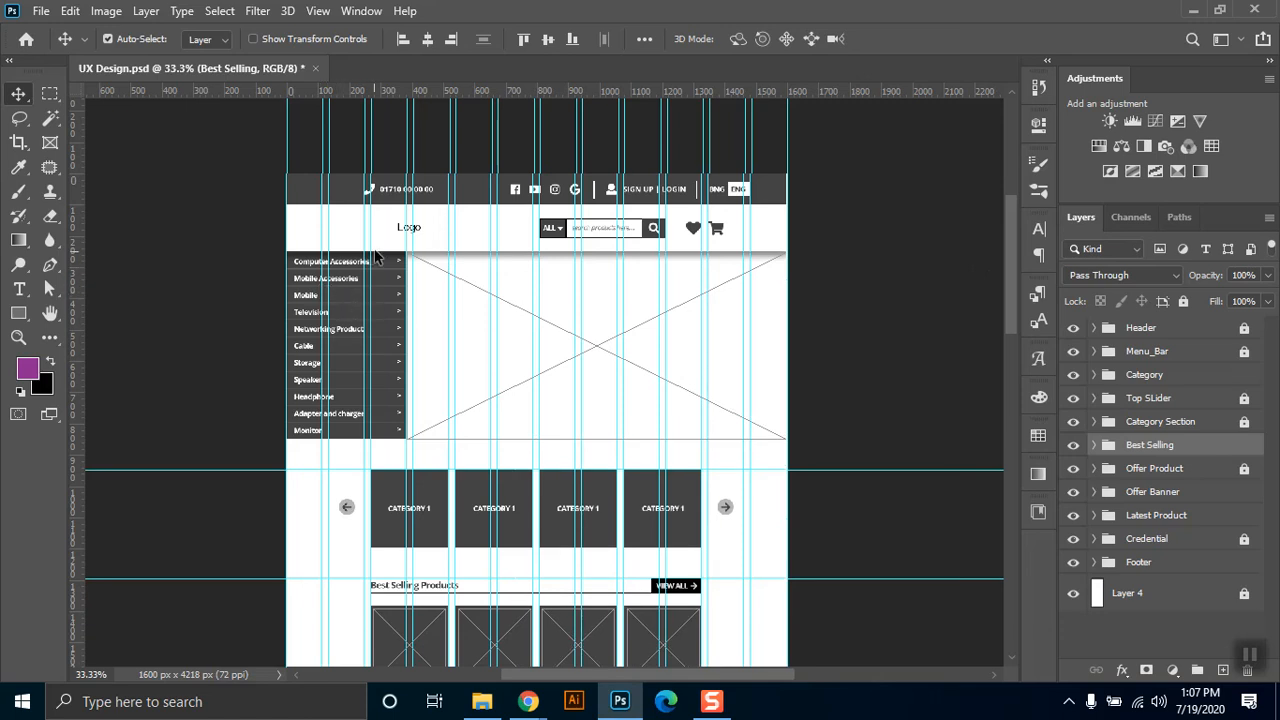
click(350, 302)
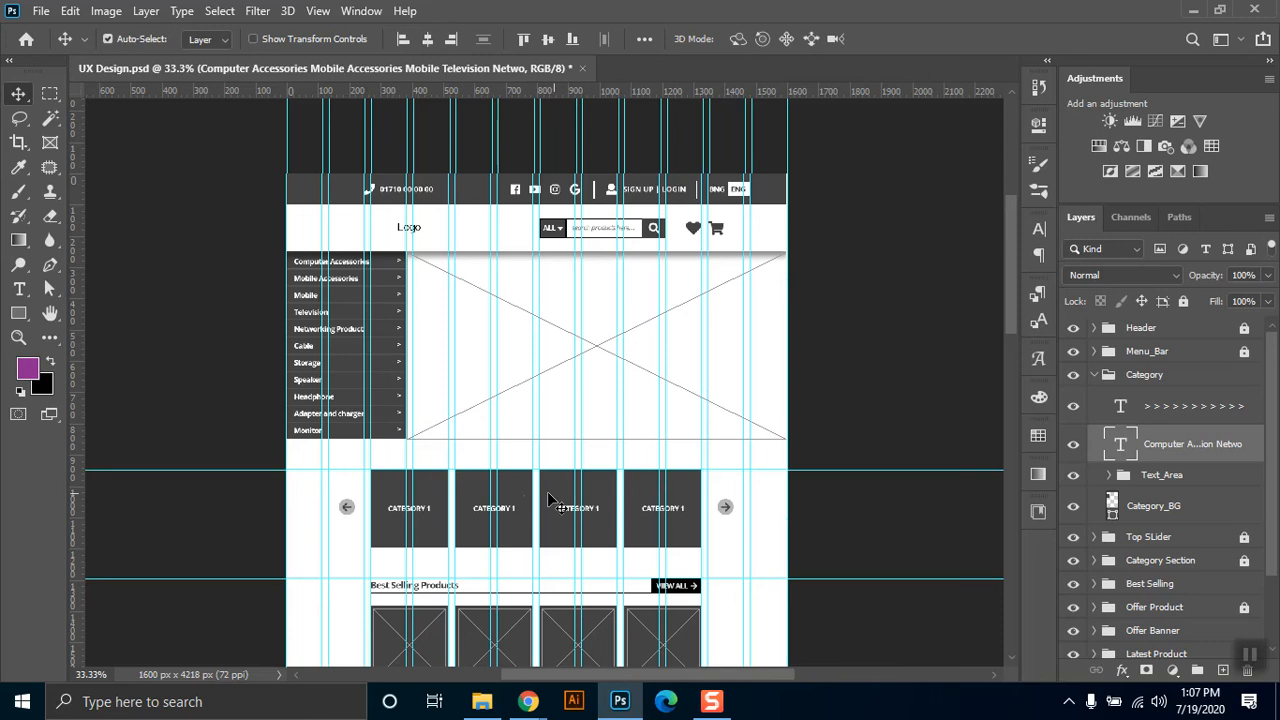
click(430, 500)
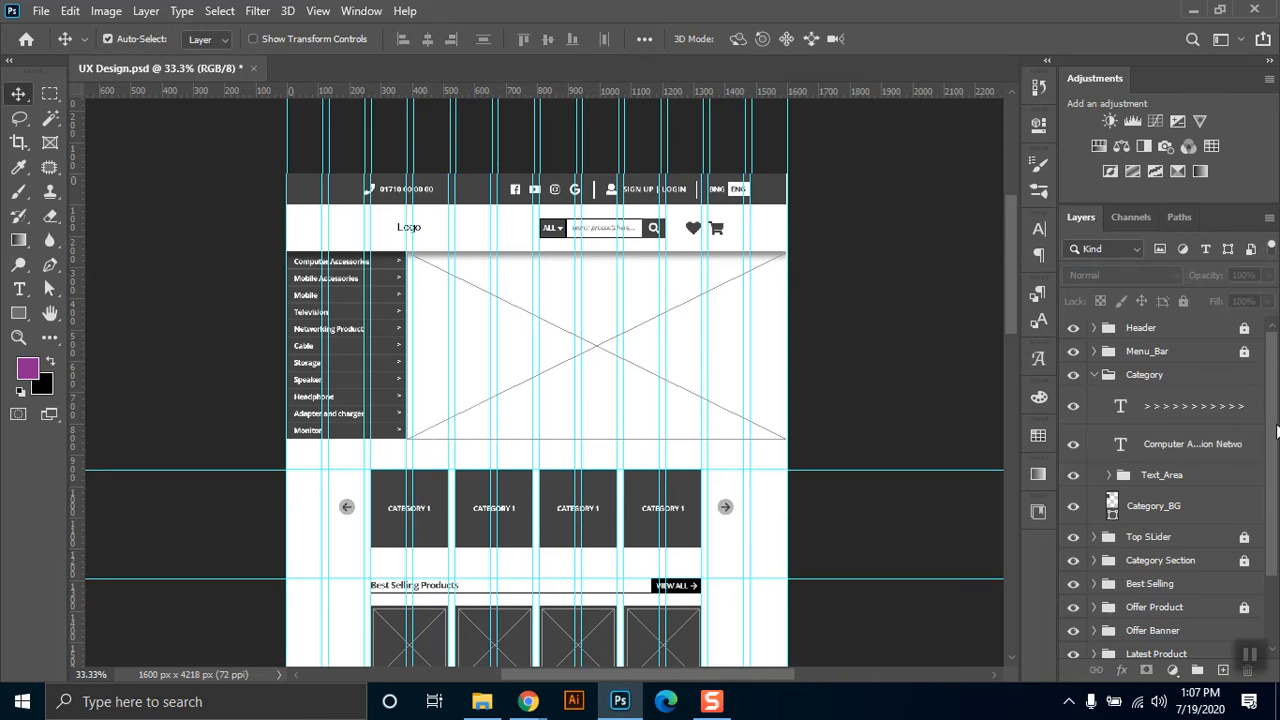
scroll(1277, 430, down, 3)
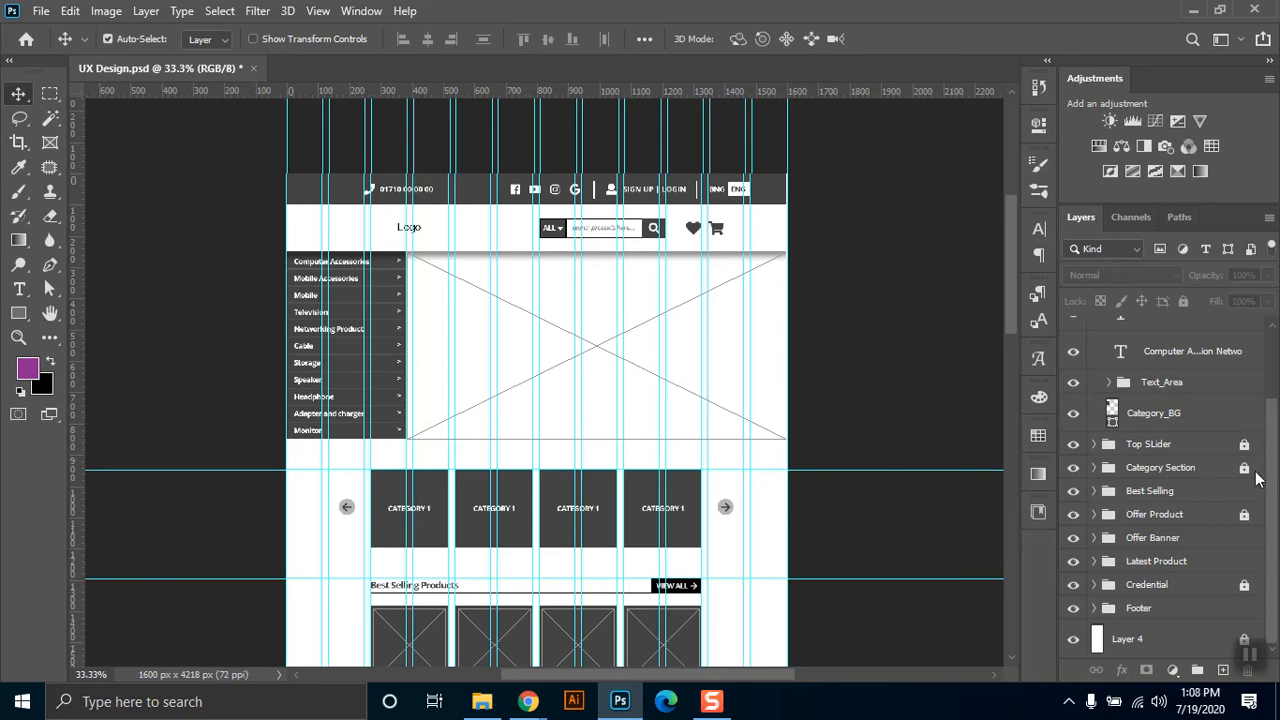
click(1244, 467)
click(1095, 467)
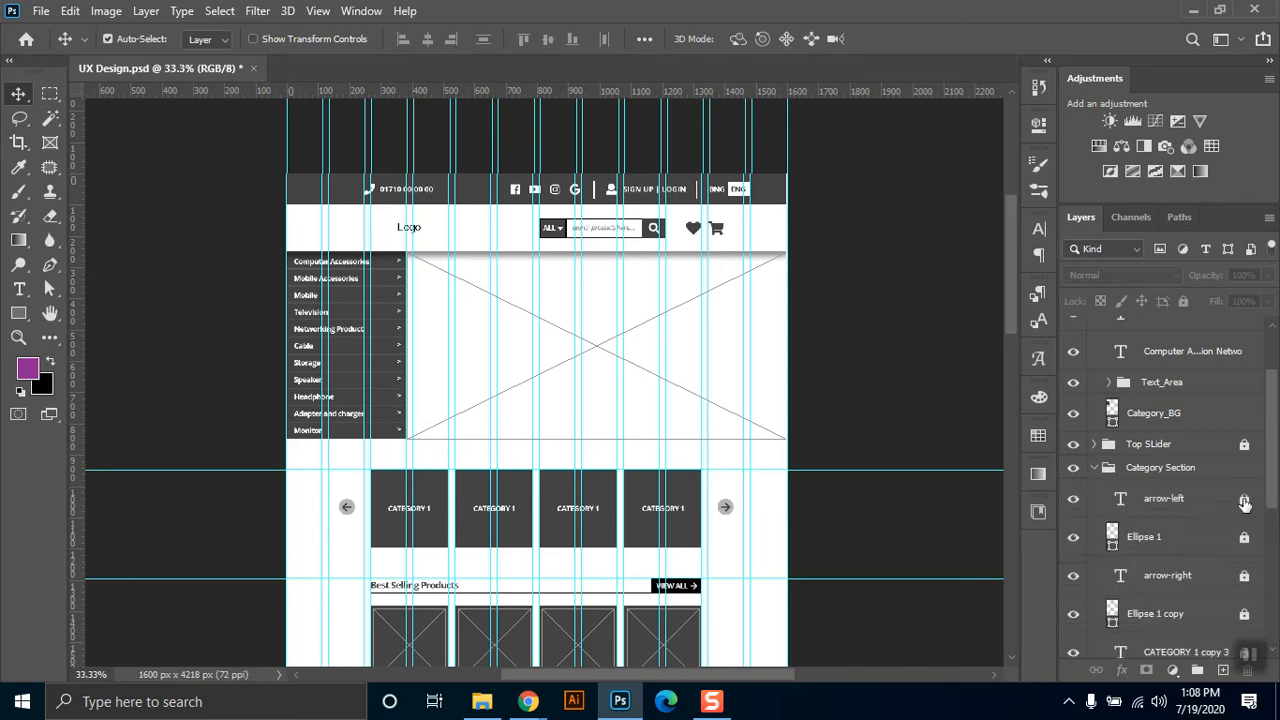
drag(1276, 489, 1277, 585)
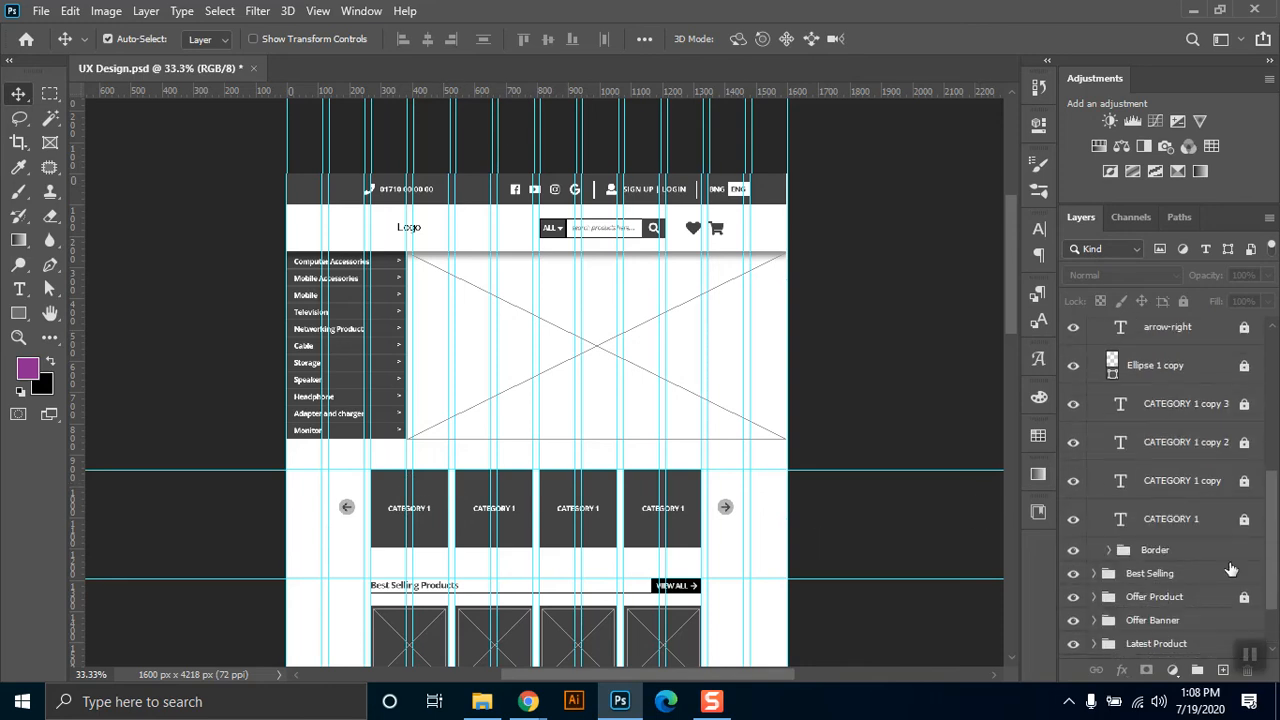
click(1109, 550)
click(1245, 582)
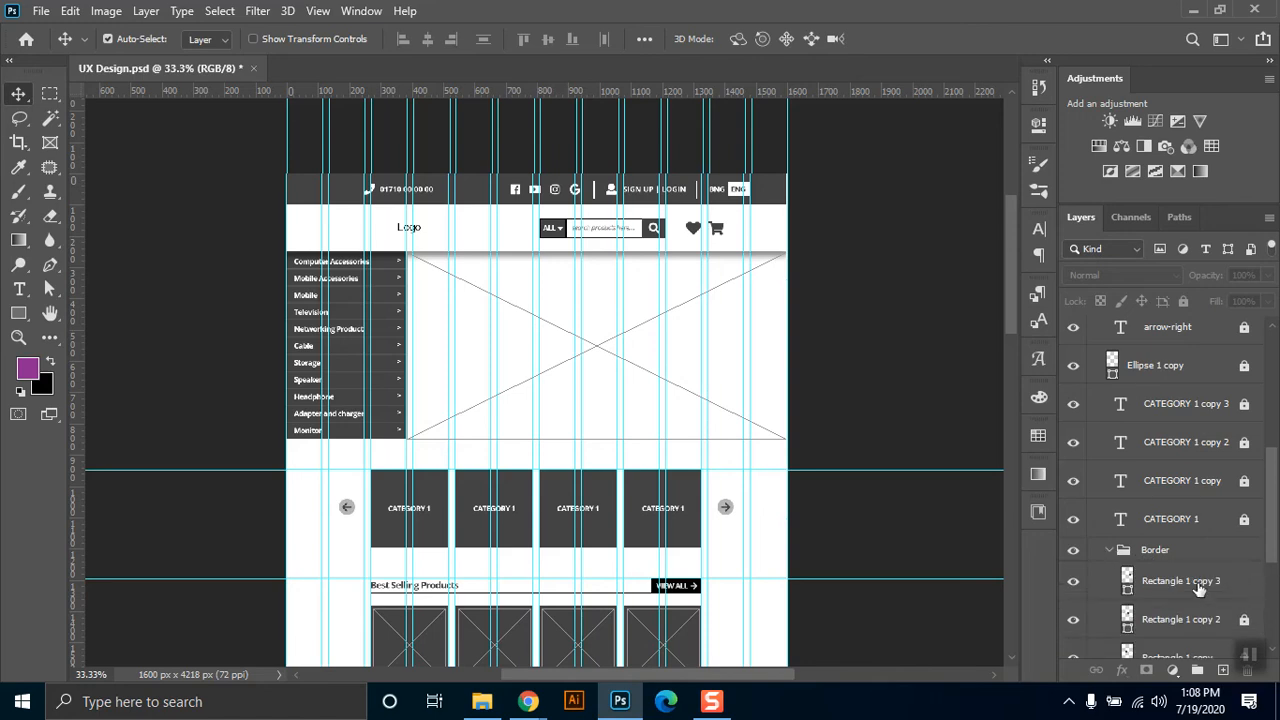
Check the fourth category card's dimensions with Free Transform without changing it, and deselect the card.
ctrl+click(697, 487)
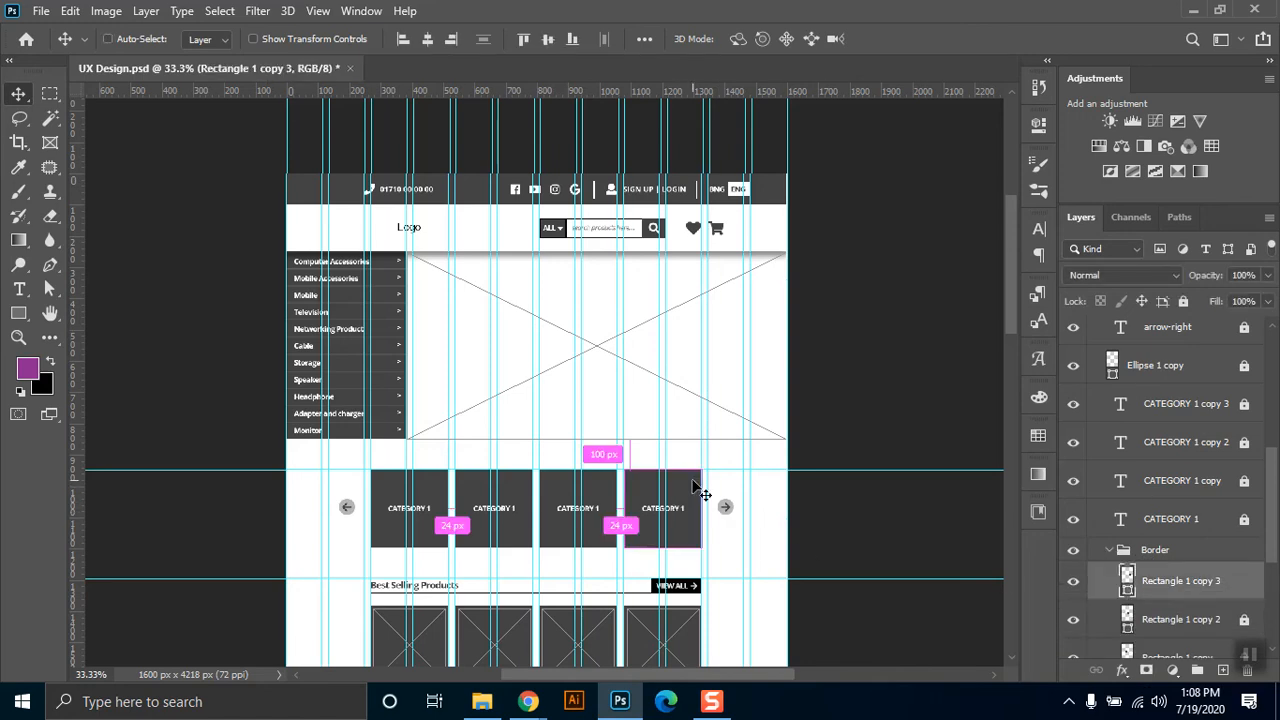
key(ctrl+t)
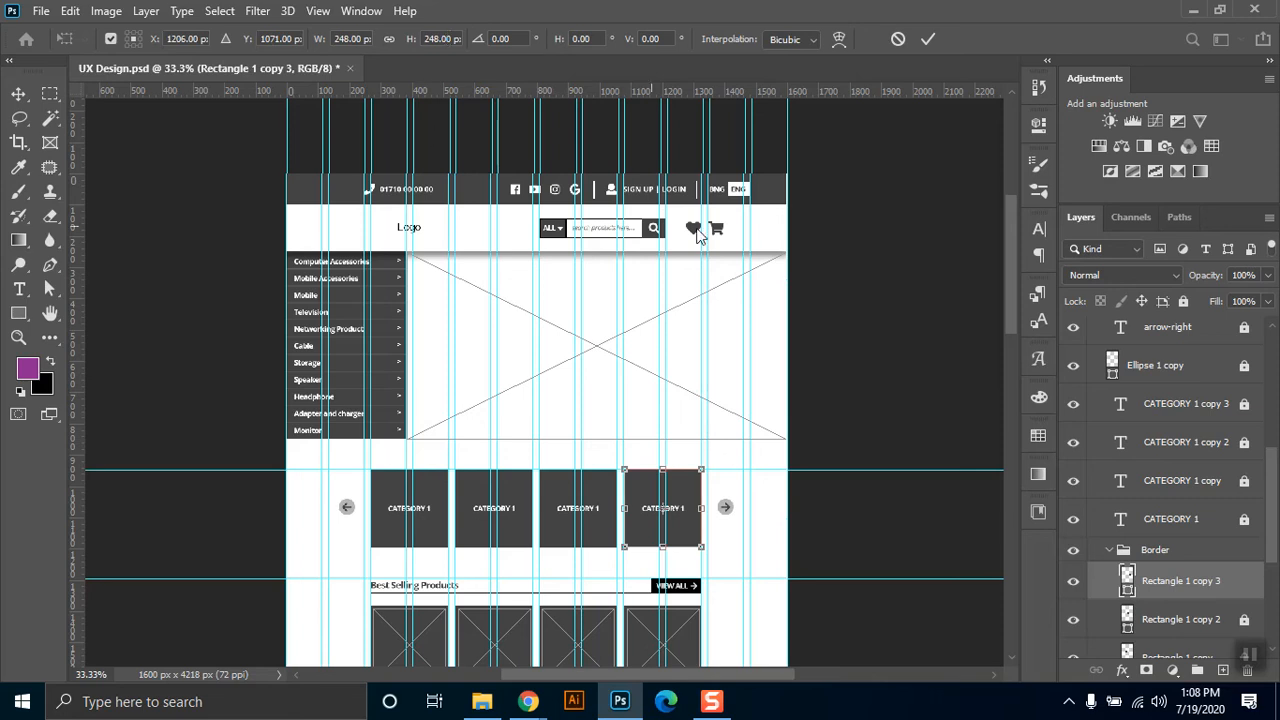
click(19, 95)
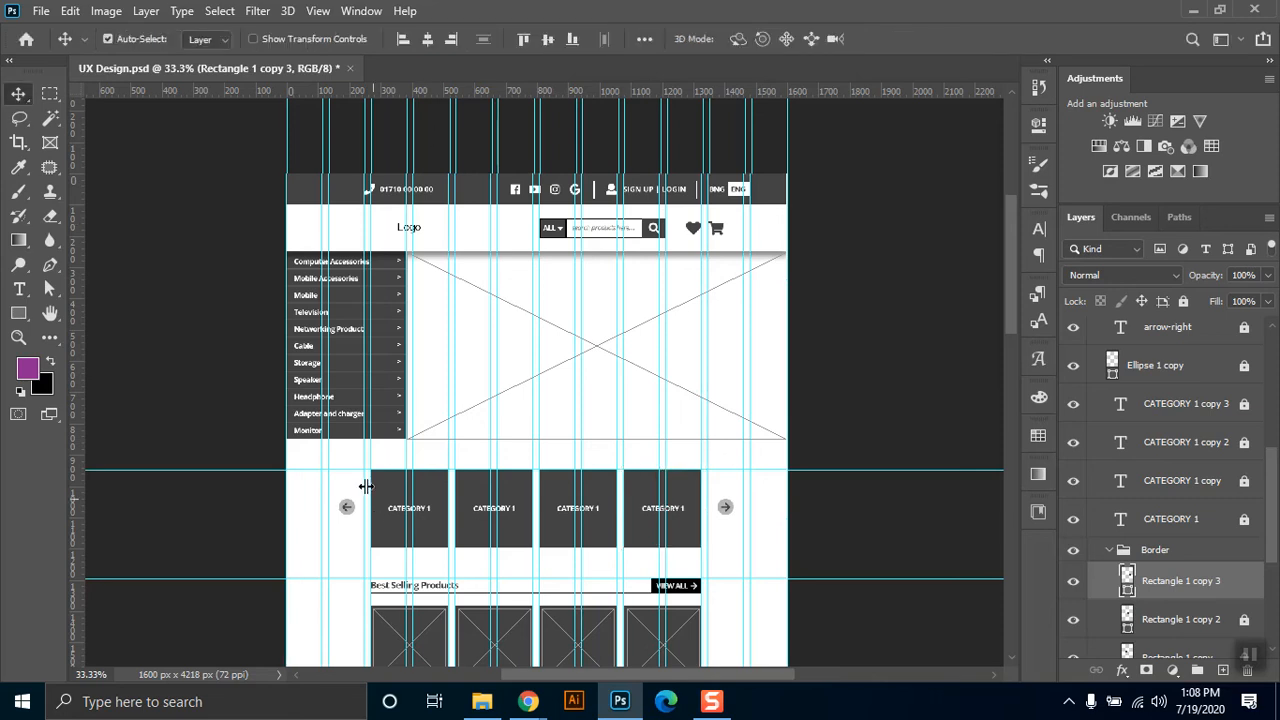
click(240, 385)
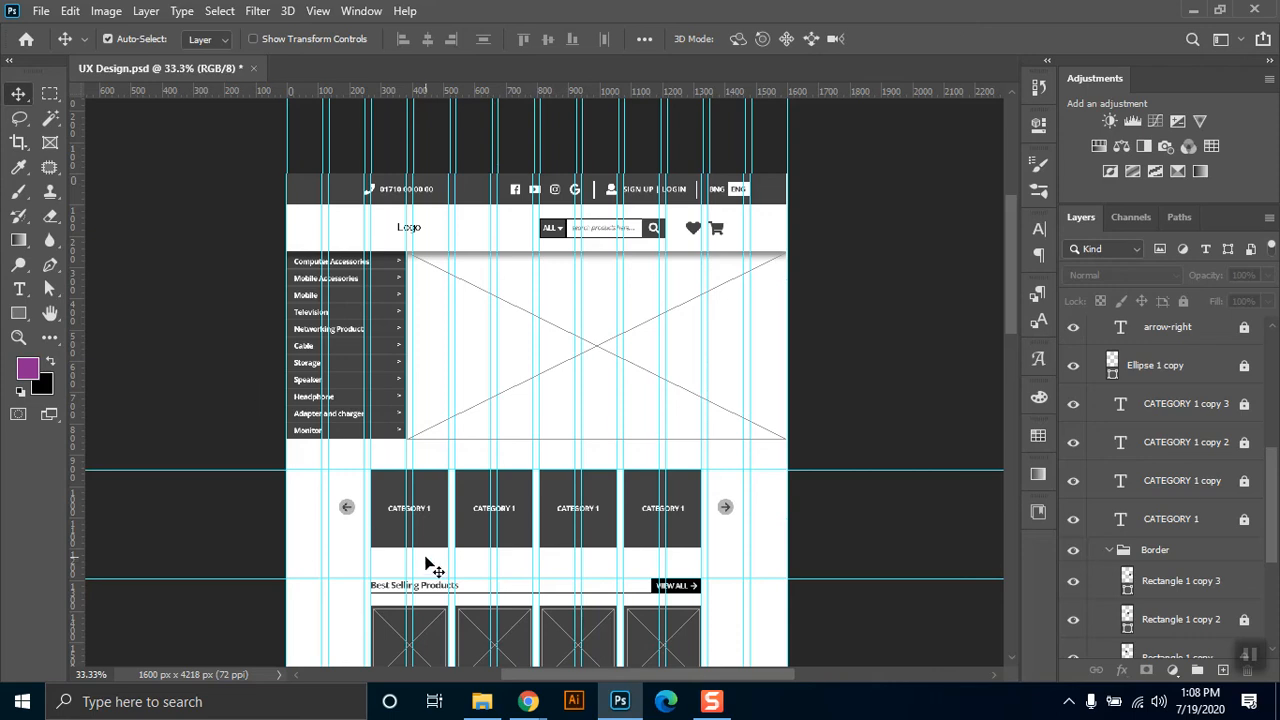
Examine the category cards and their side arrows up close, and look over the page sections down to the footer.
key(z)
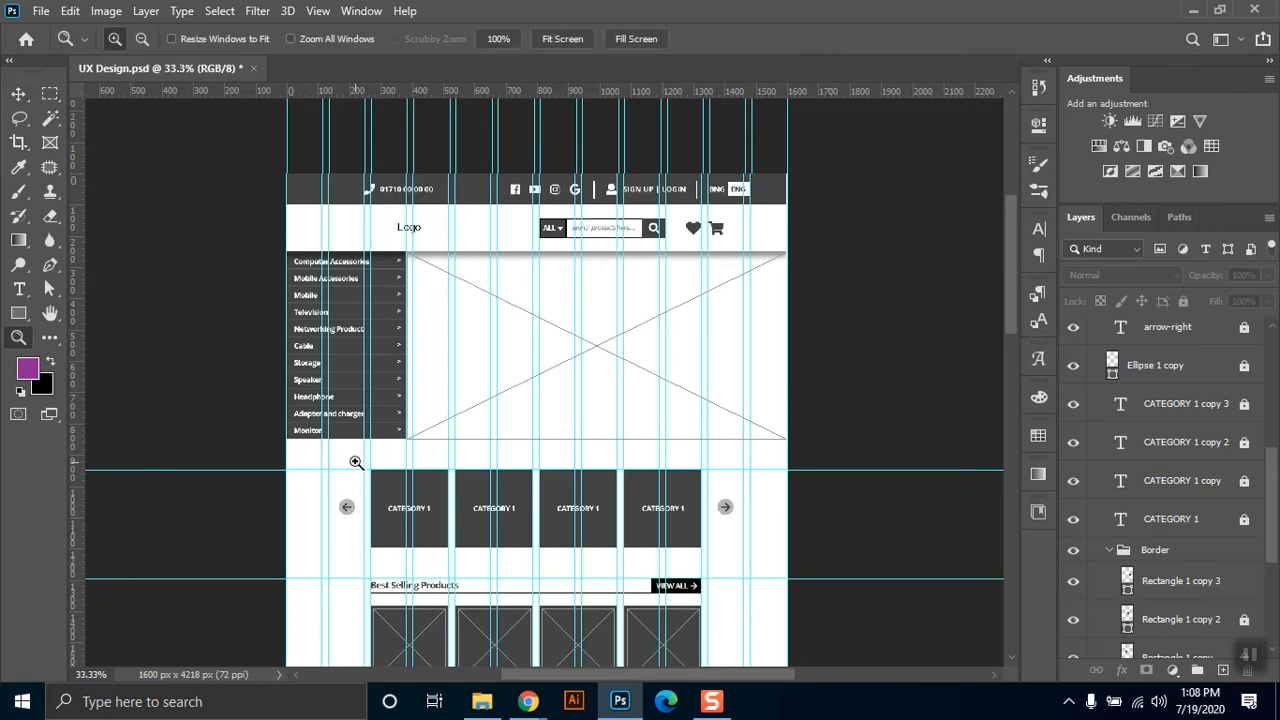
drag(350, 443, 724, 578)
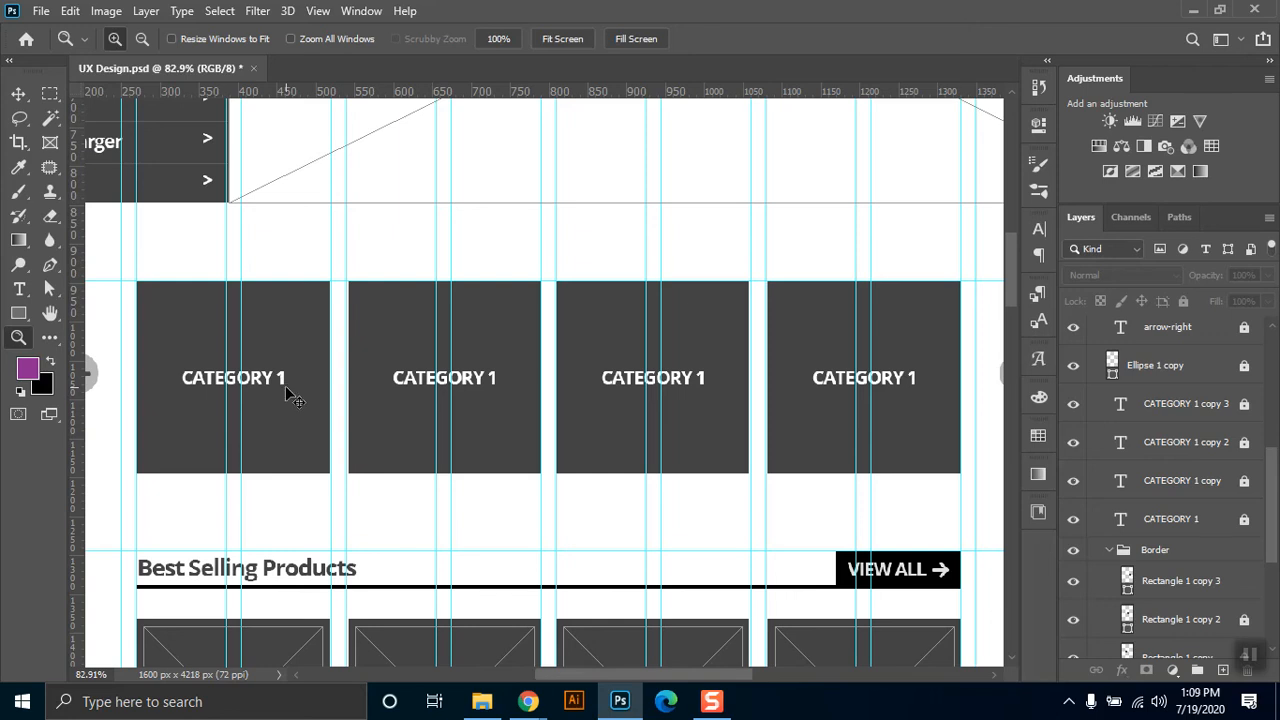
key(ctrl+minus)
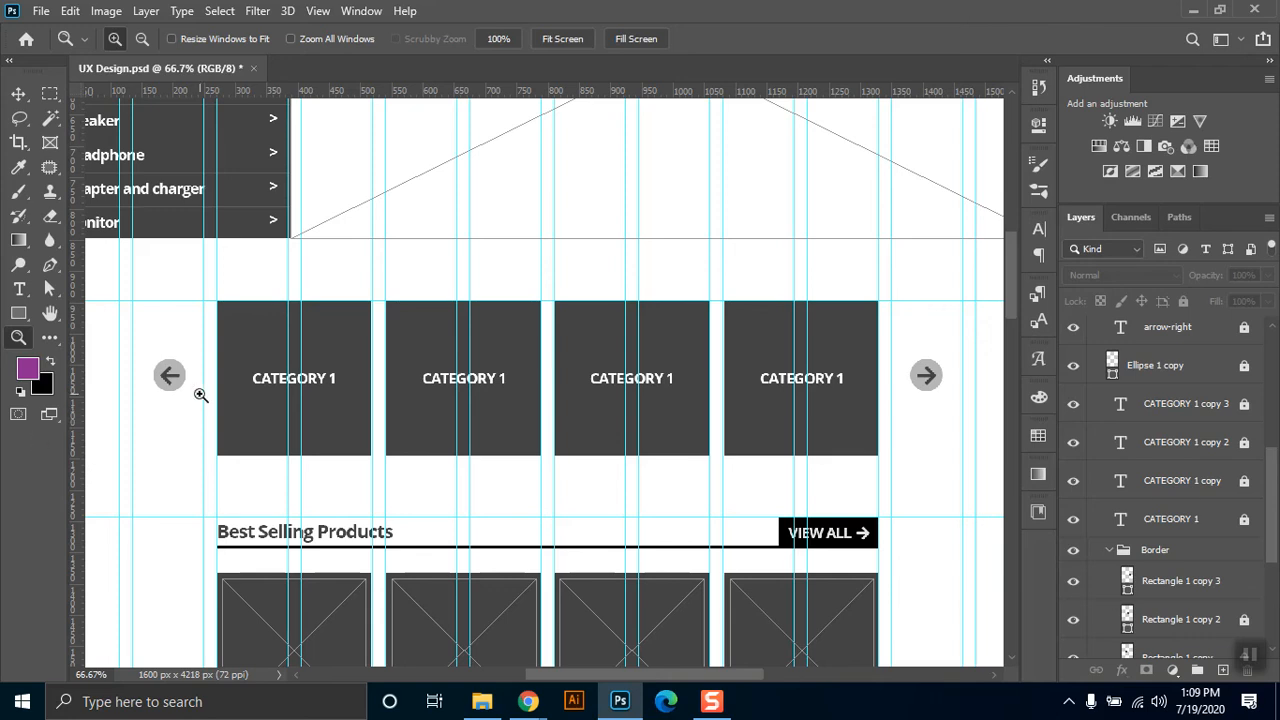
key(ctrl+minus)
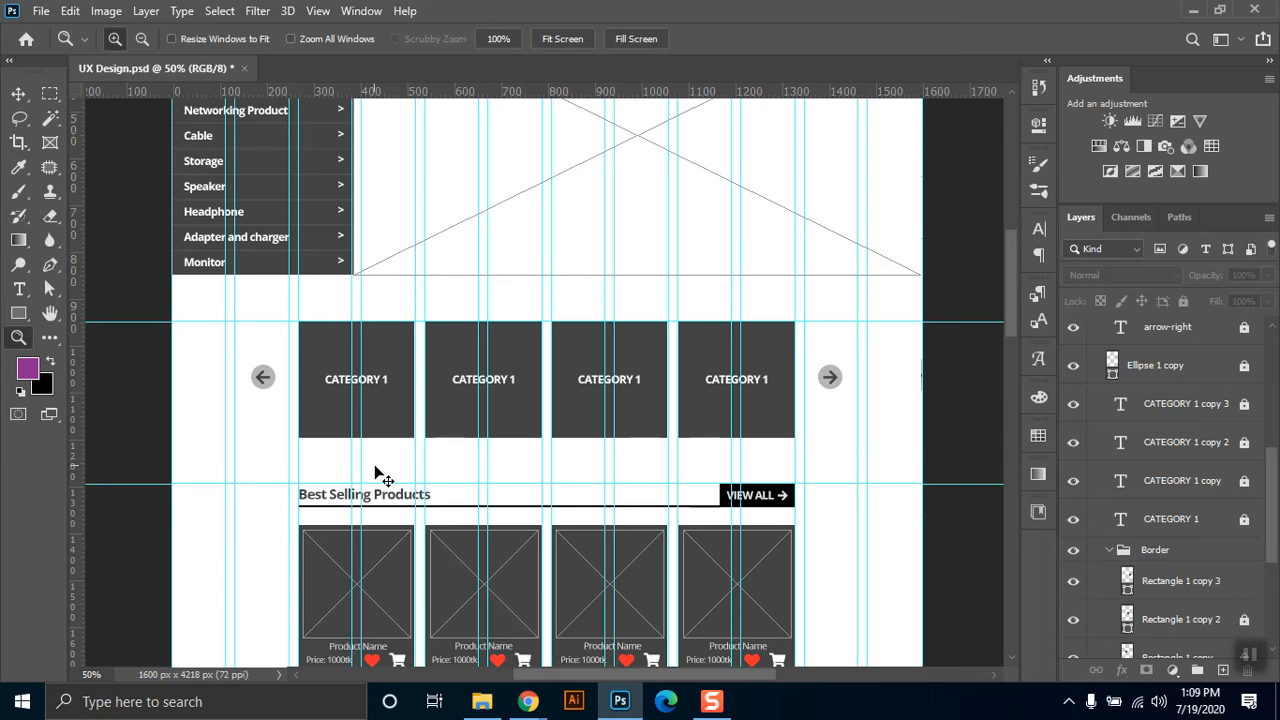
key(ctrl+minus)
scroll(725, 457, down, 3)
scroll(725, 457, down, 3)
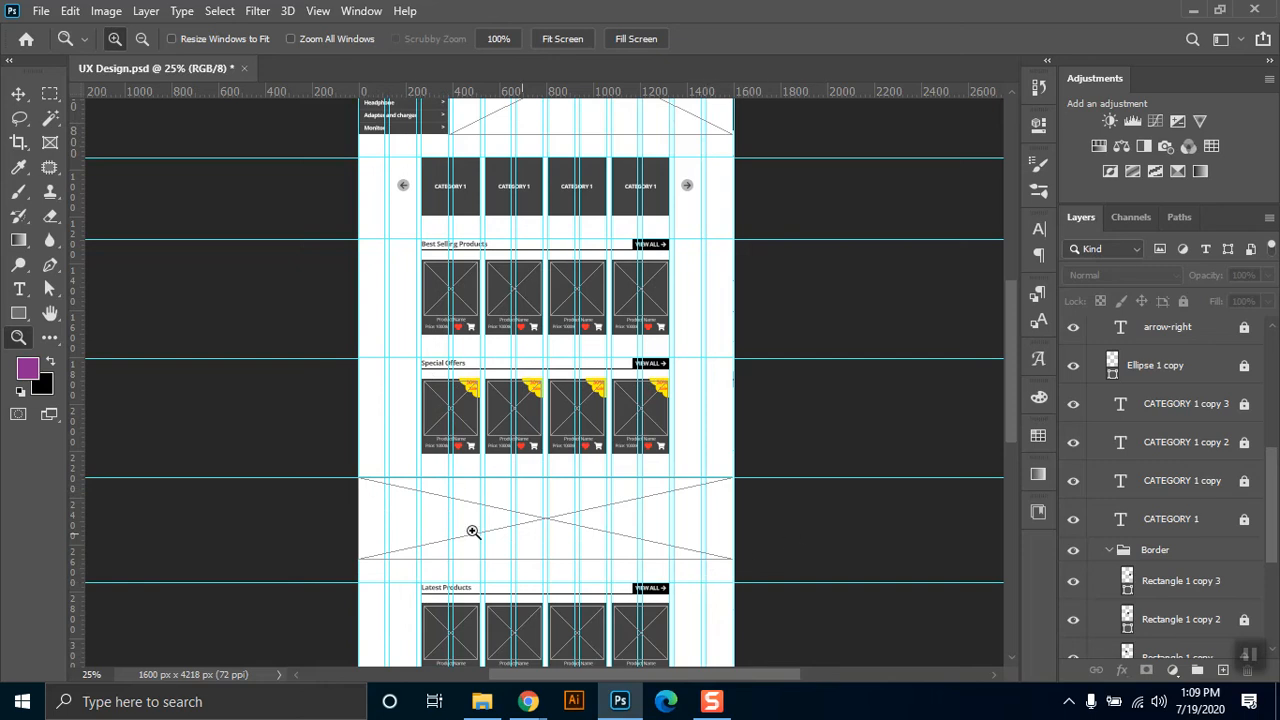
scroll(591, 566, down, 2)
scroll(591, 566, down, 5)
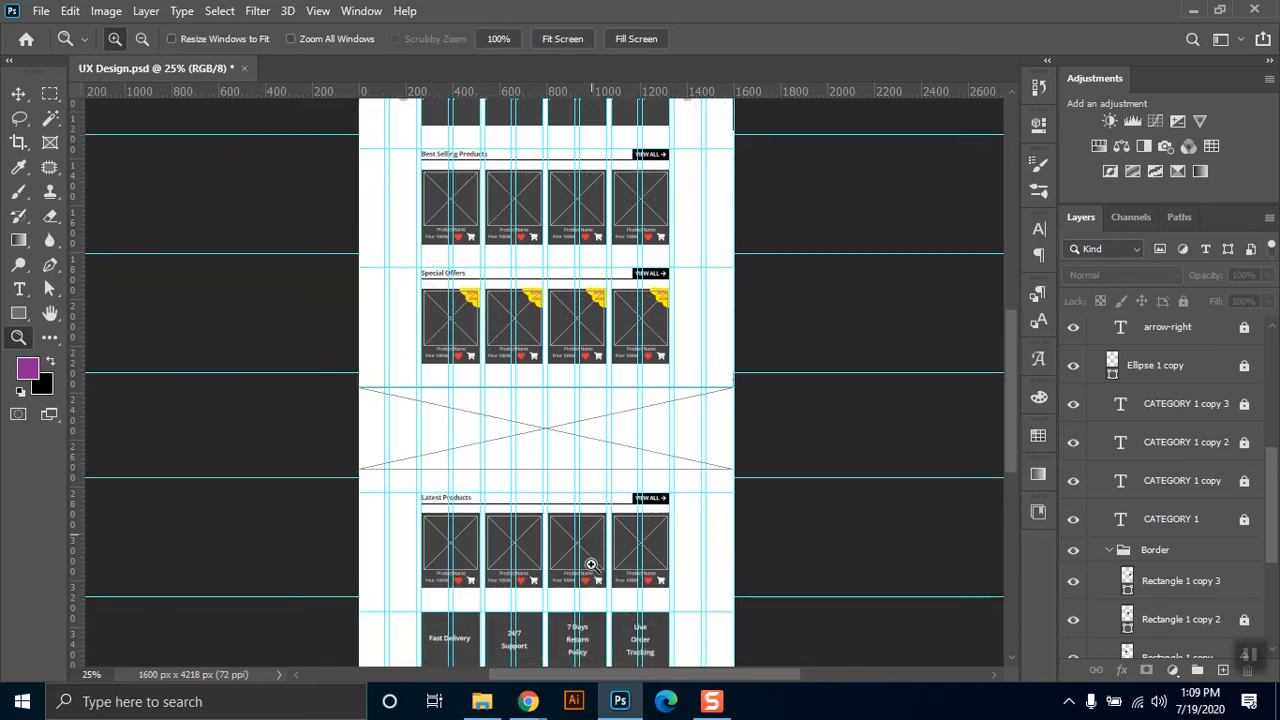
scroll(663, 399, down, 1)
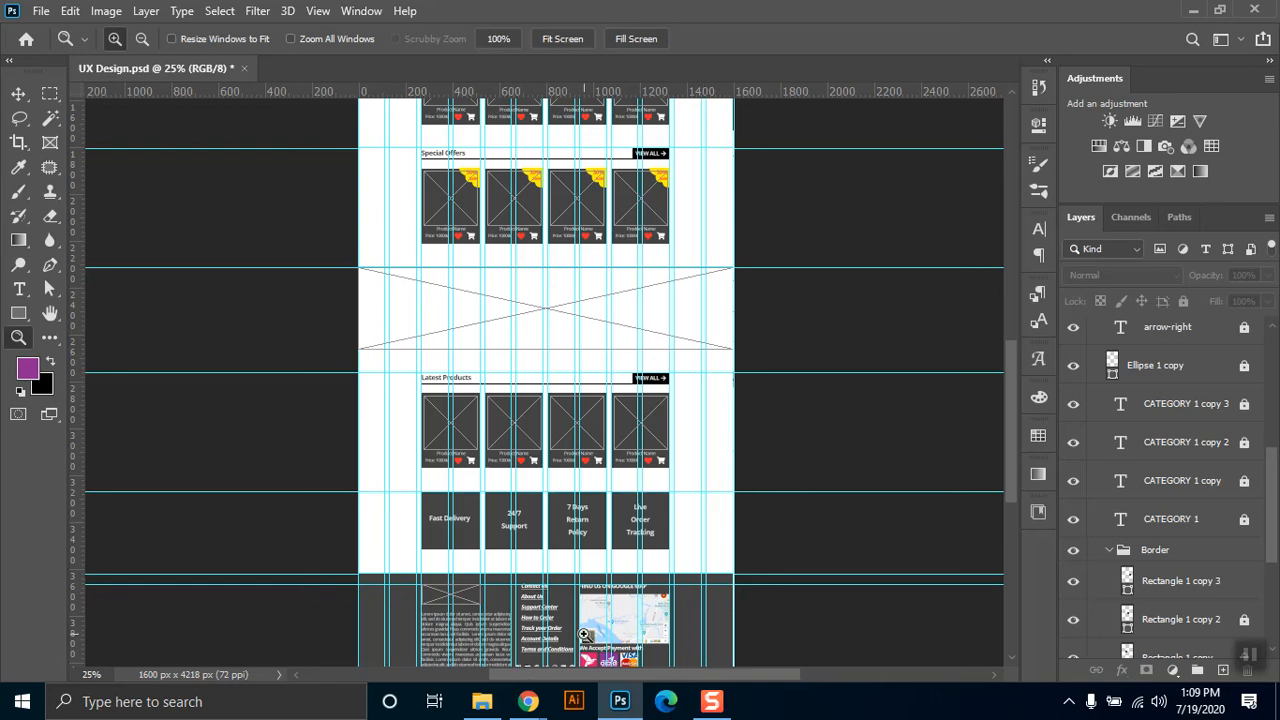
Switch to Chrome, go to the YouTube Studio channel videos, and open the channel's playlists page.
scroll(803, 377, up, 4)
drag(1009, 351, 1013, 265)
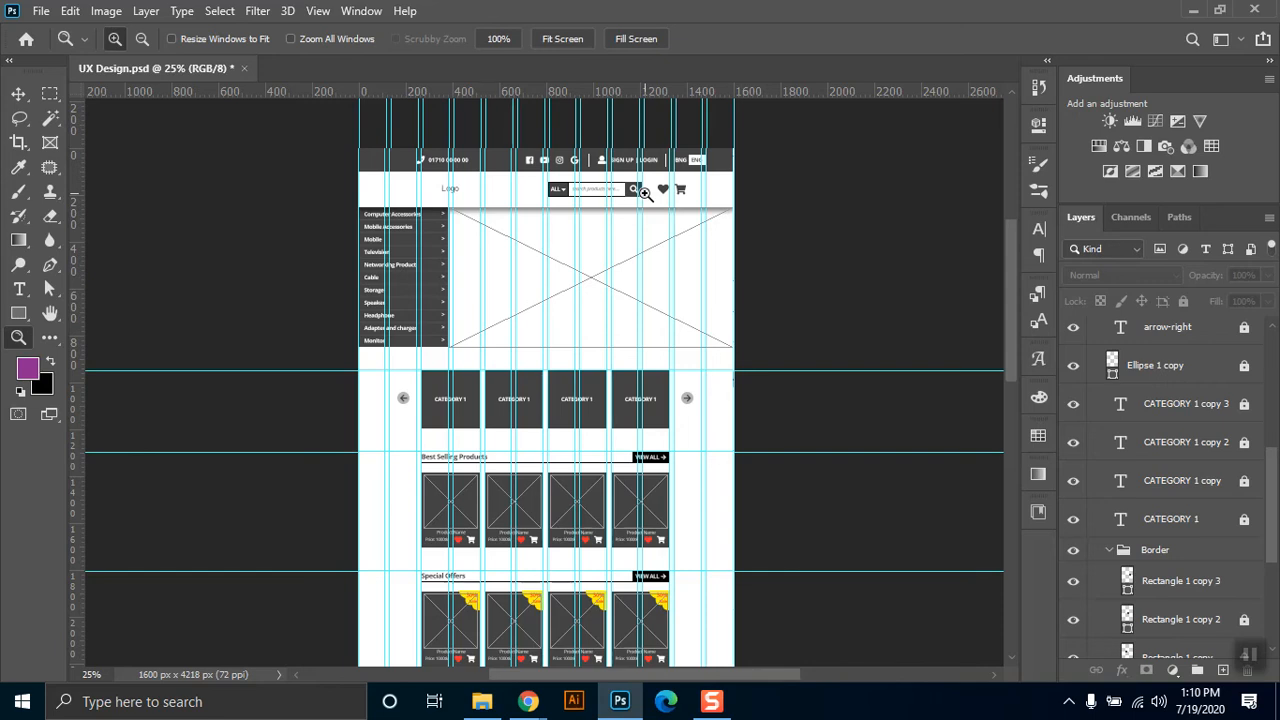
mouse_move(528, 701)
click(436, 630)
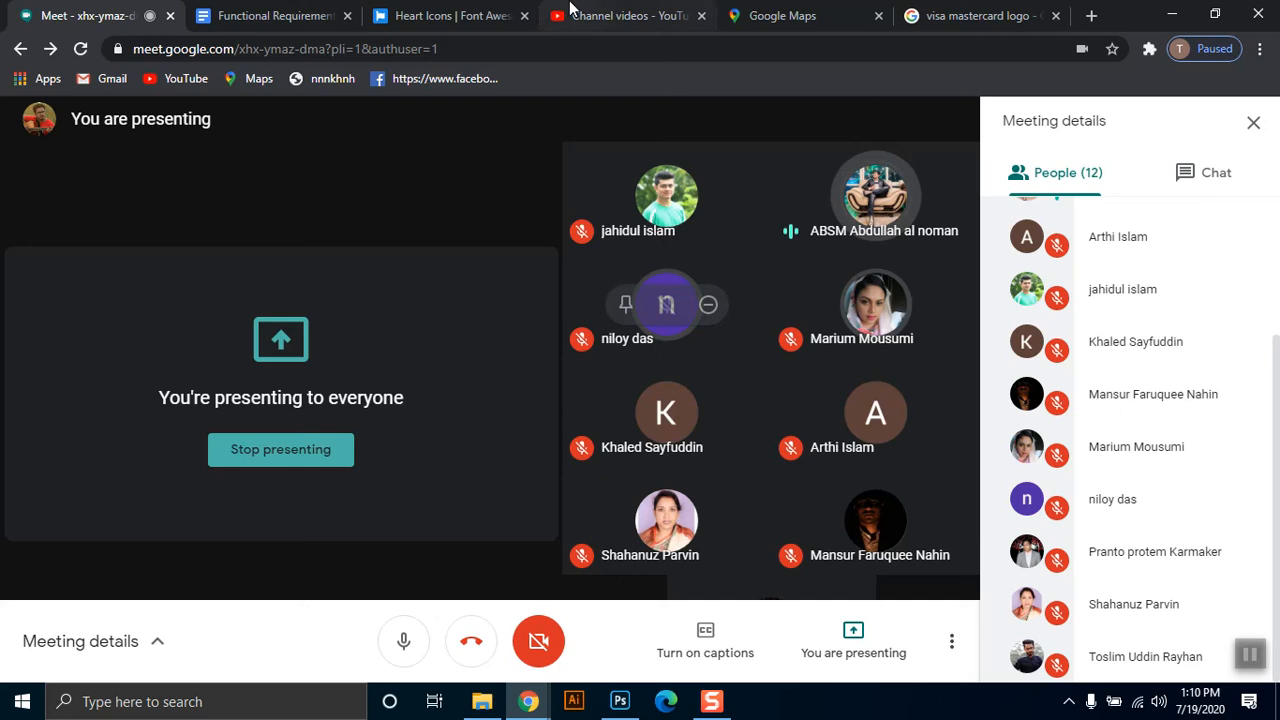
click(572, 12)
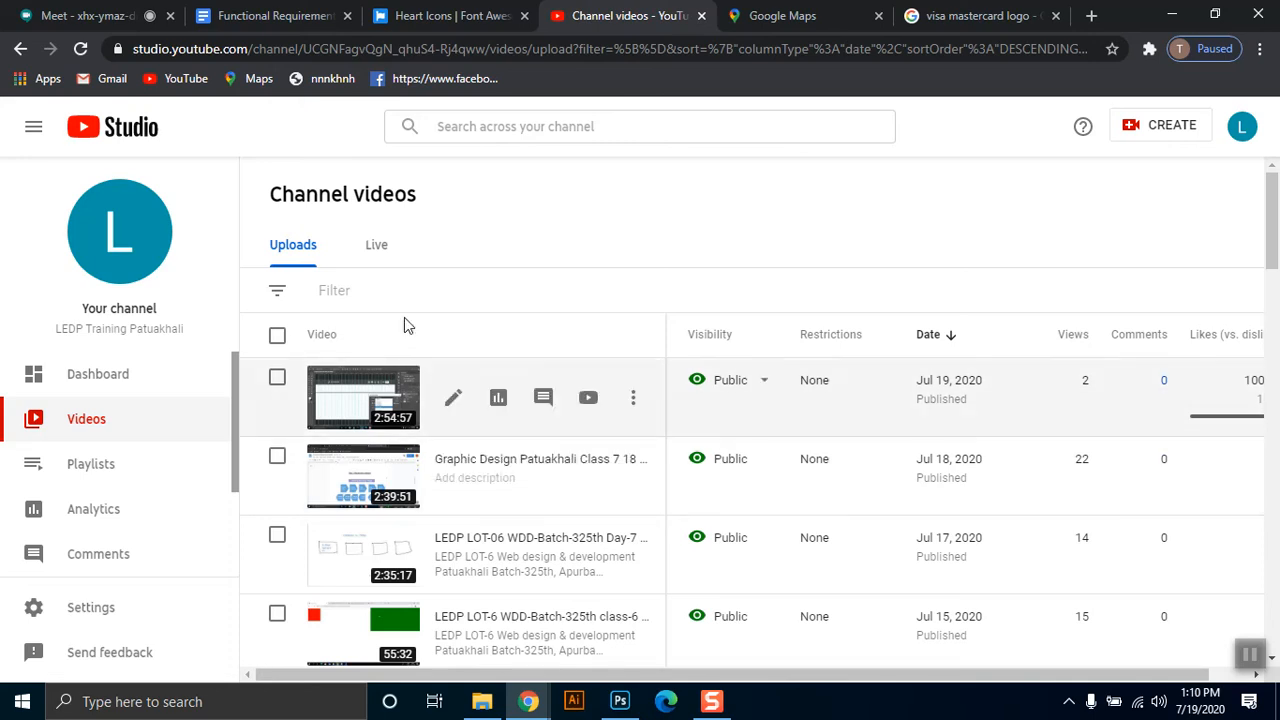
click(129, 484)
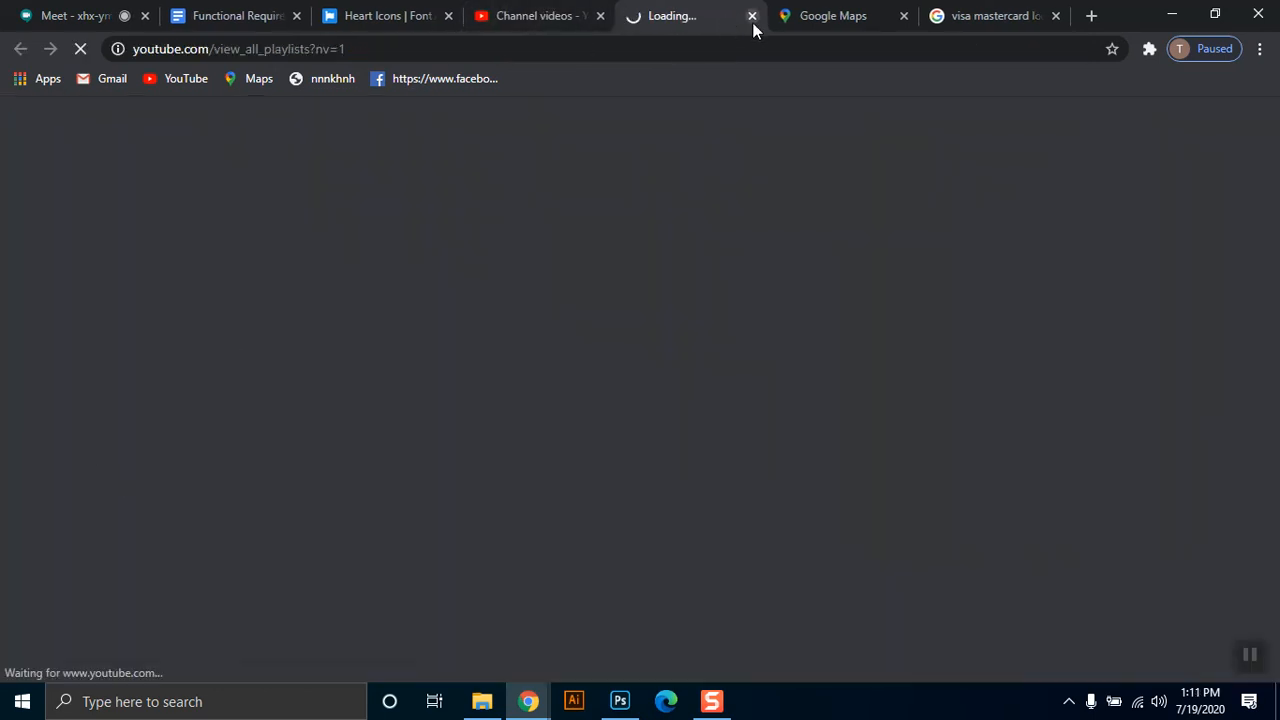
click(537, 22)
click(662, 22)
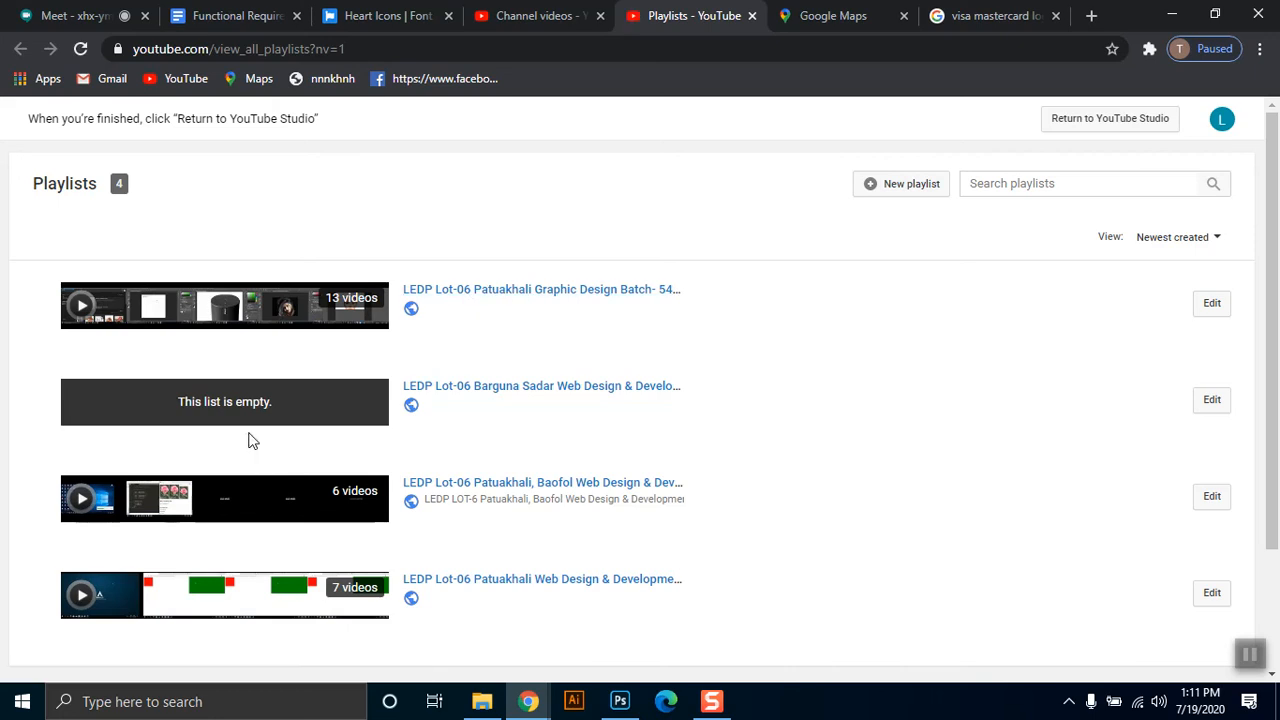
Look over the playlists, open the LEDP Lot-06 Patuakhali Graphic Design playlist, close its tab, and return to Photoshop.
scroll(250, 440, down, 2)
scroll(248, 436, up, 2)
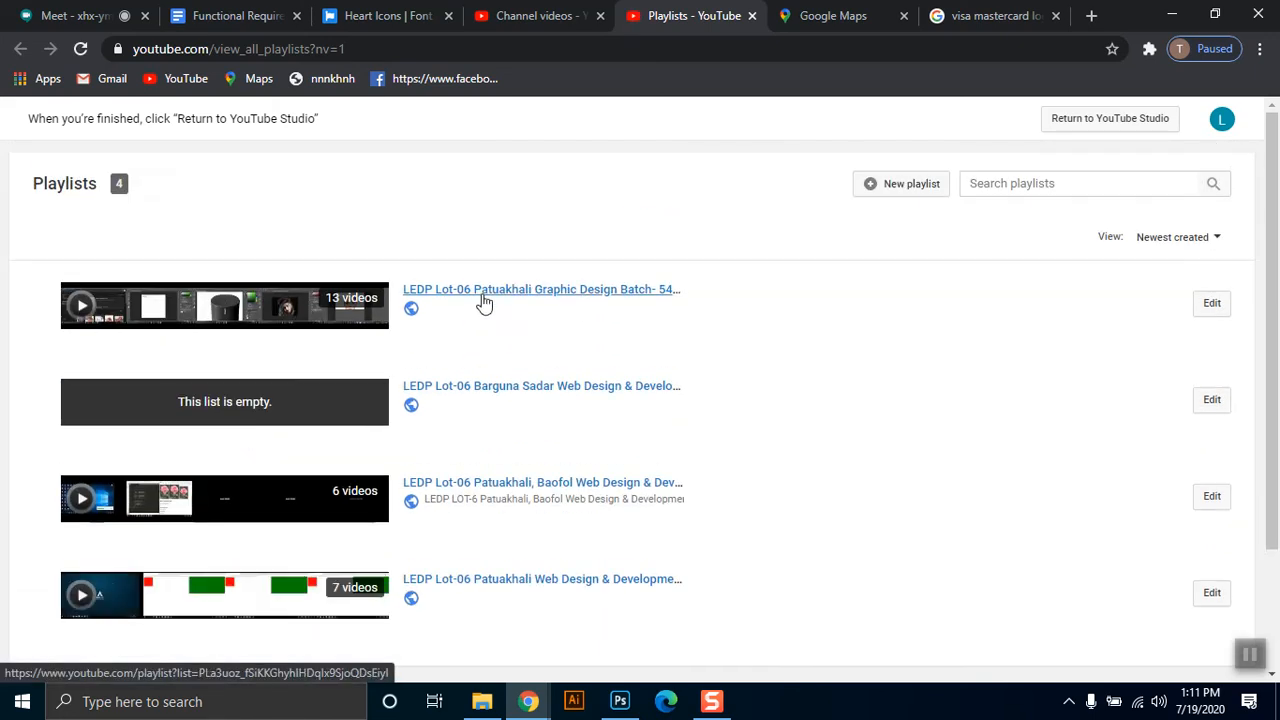
click(530, 297)
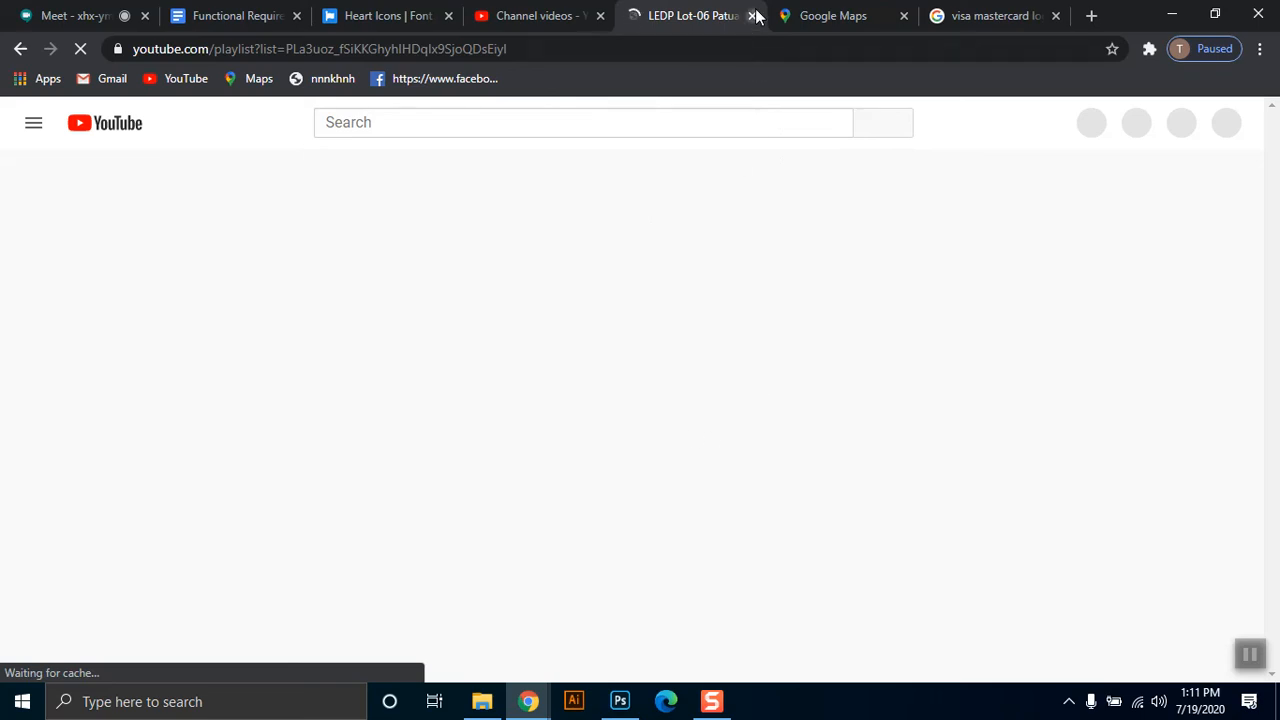
key(ctrl+w)
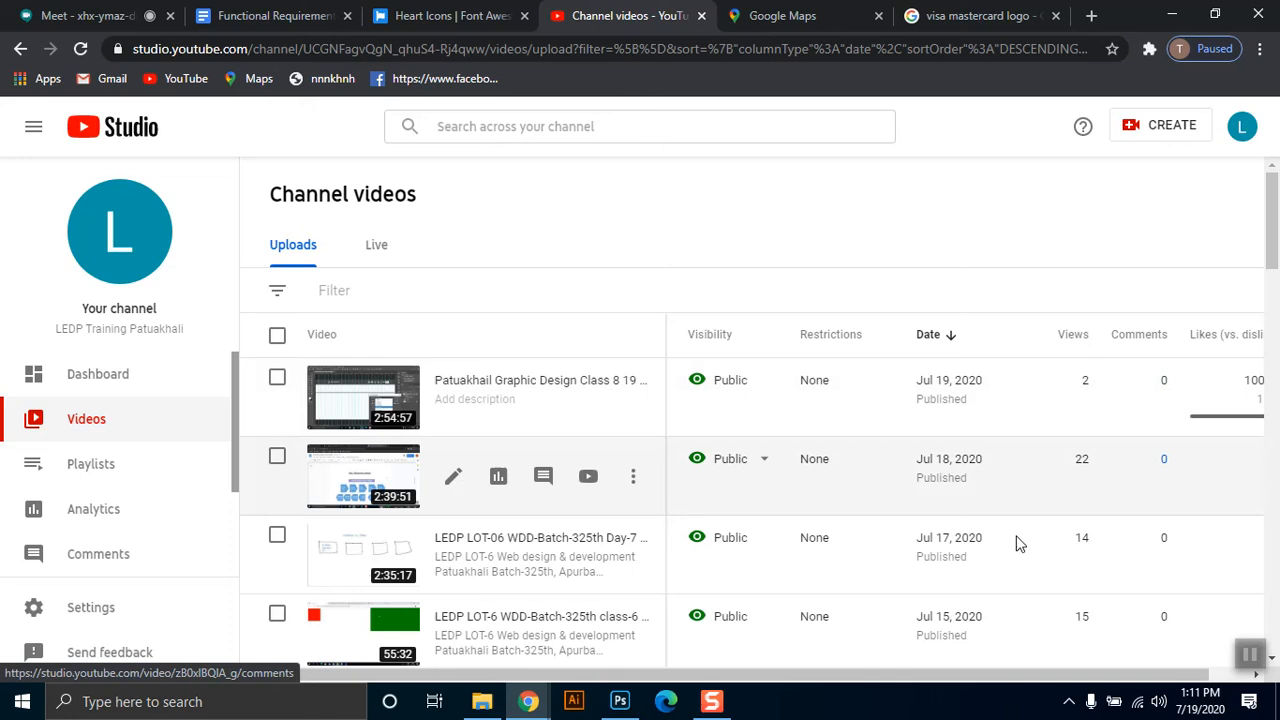
click(1171, 14)
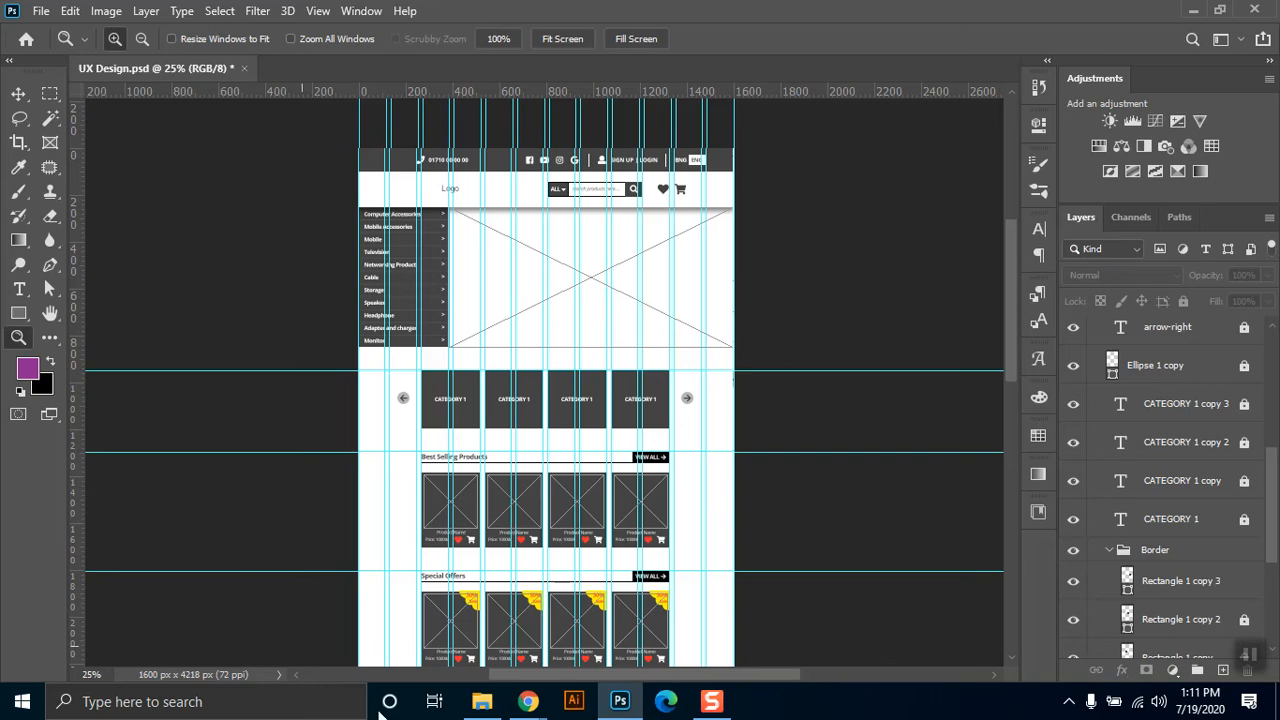
Switch to Chrome to look at the Google Maps page and the Google Meet presentation, and return to Photoshop.
click(530, 703)
click(430, 620)
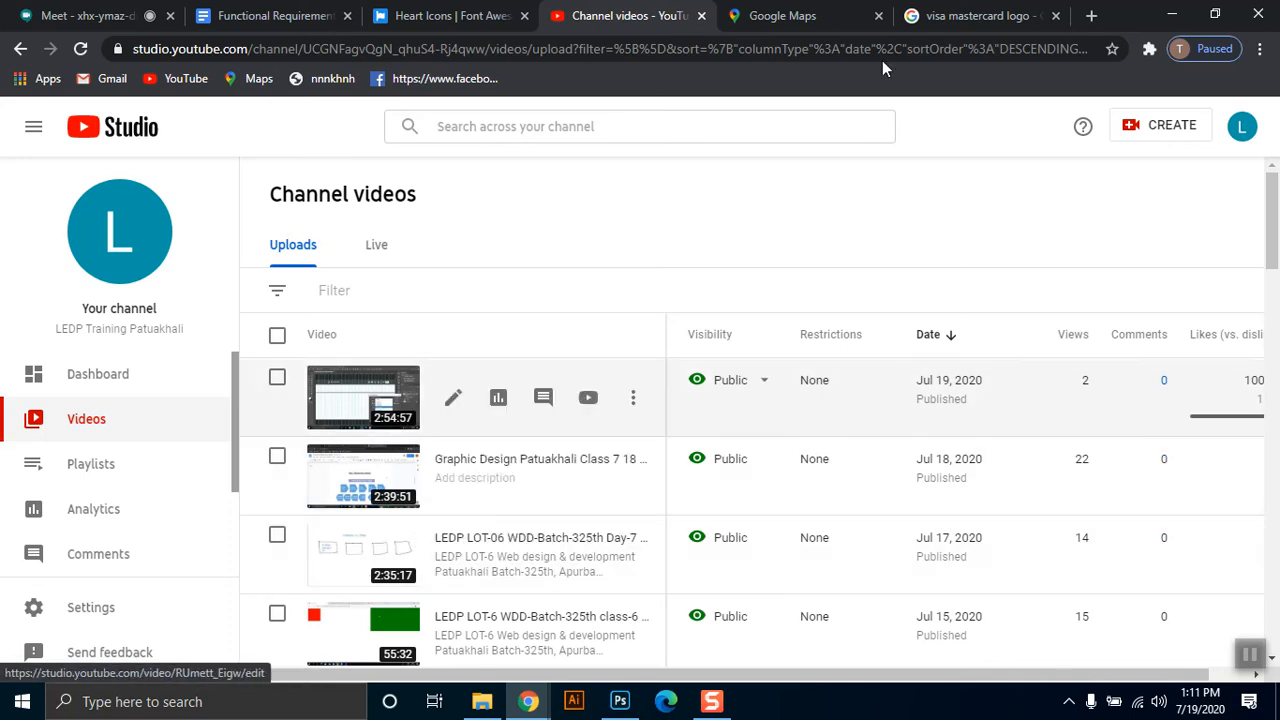
click(800, 16)
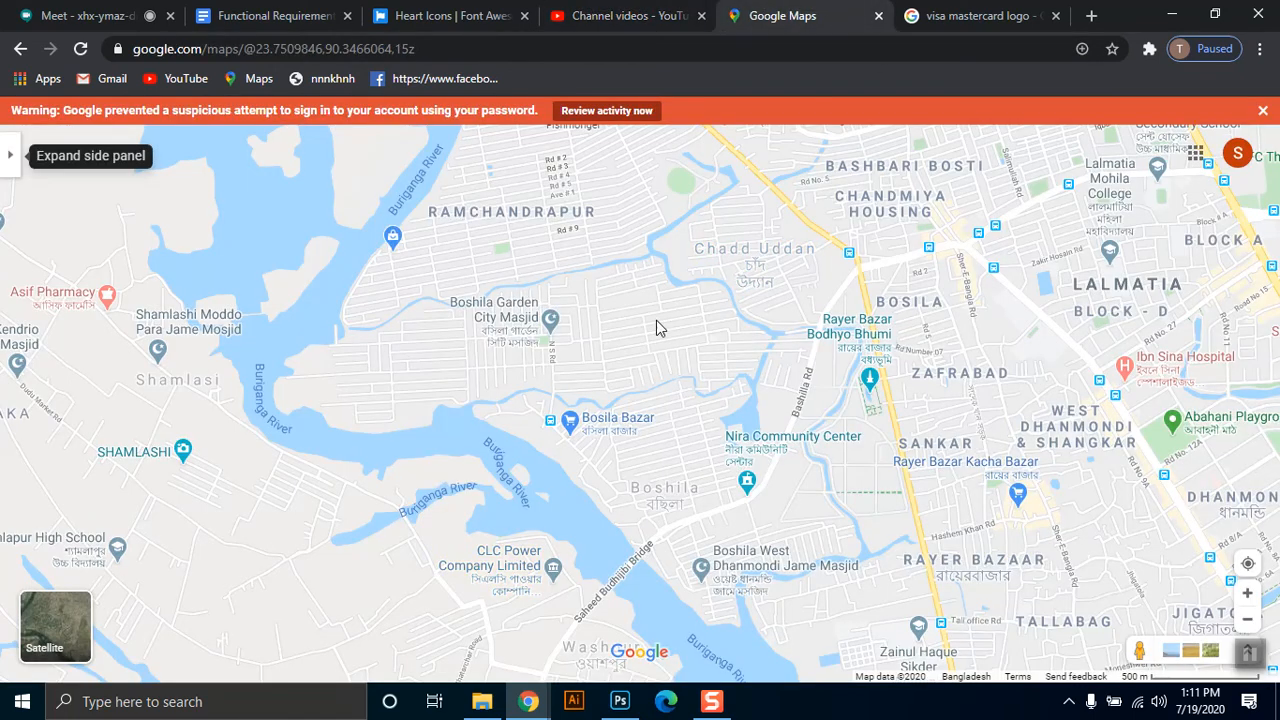
click(134, 12)
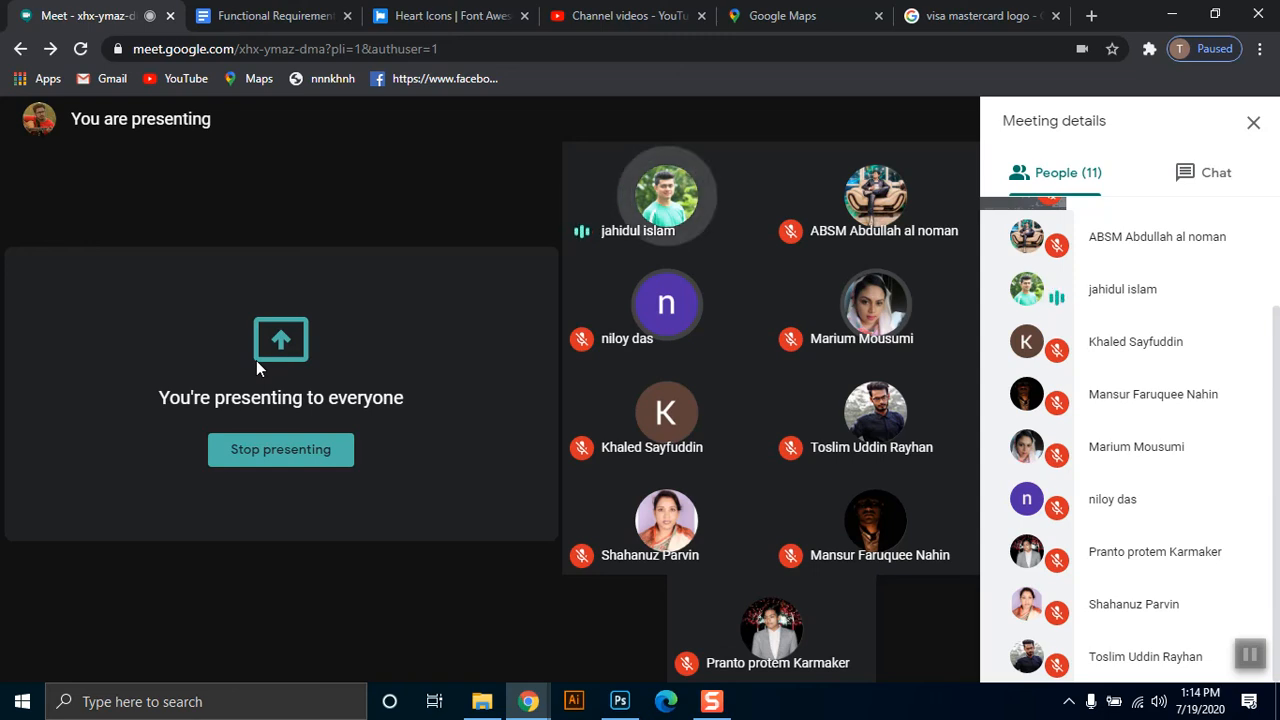
click(620, 701)
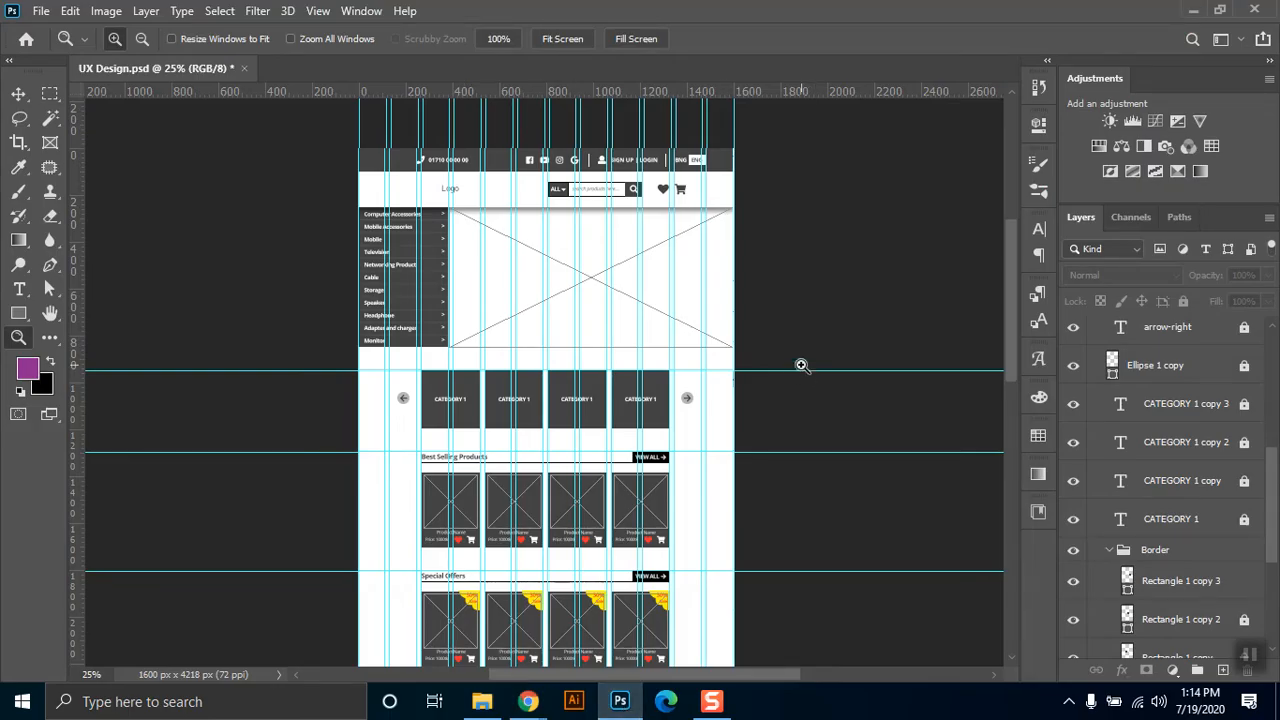
Save a JPEG copy of the wireframe on the computer as UX Design in the Class 8 folder under Patuakhali.
key(ctrl+minus)
key(ctrl+plus)
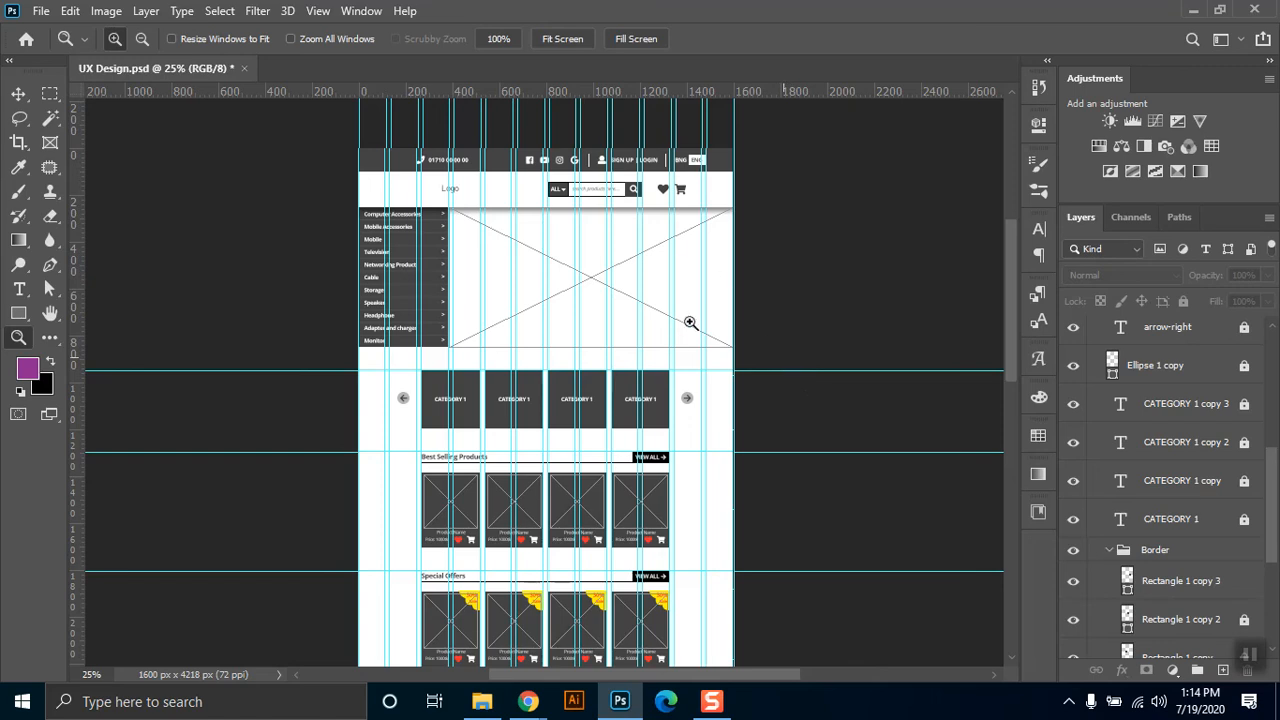
click(441, 298)
key(ctrl+shift+s)
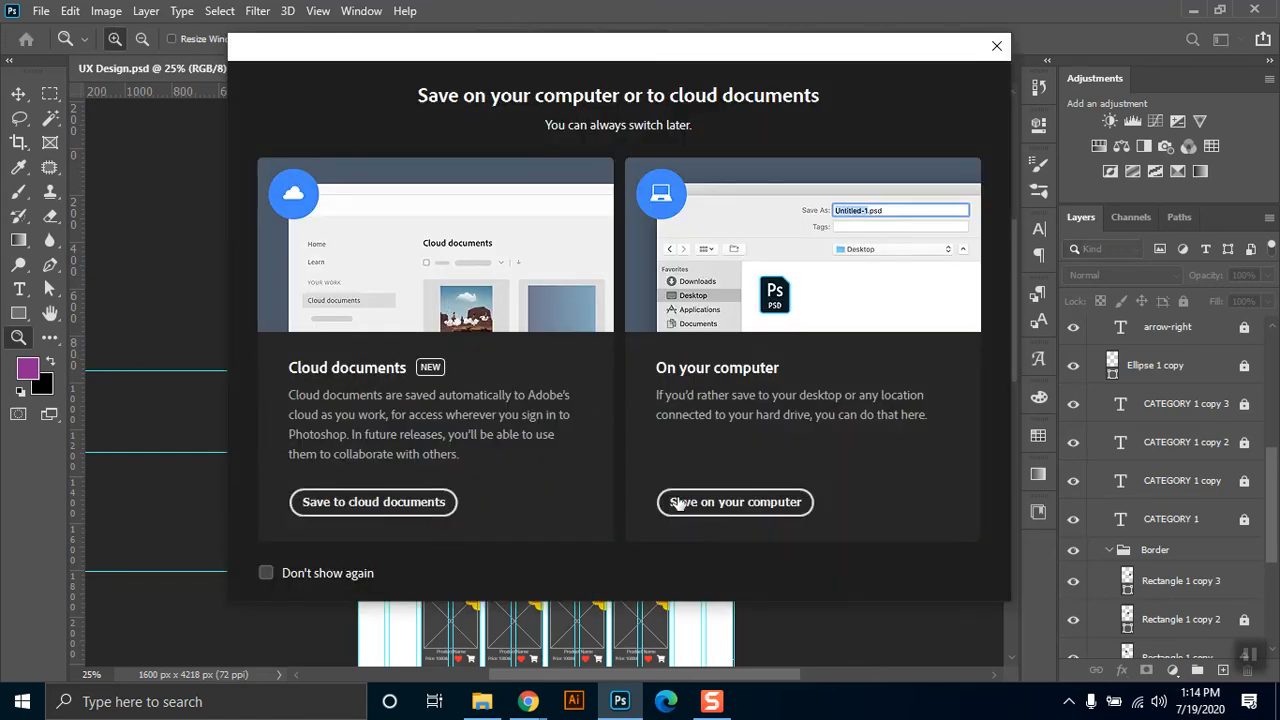
click(722, 514)
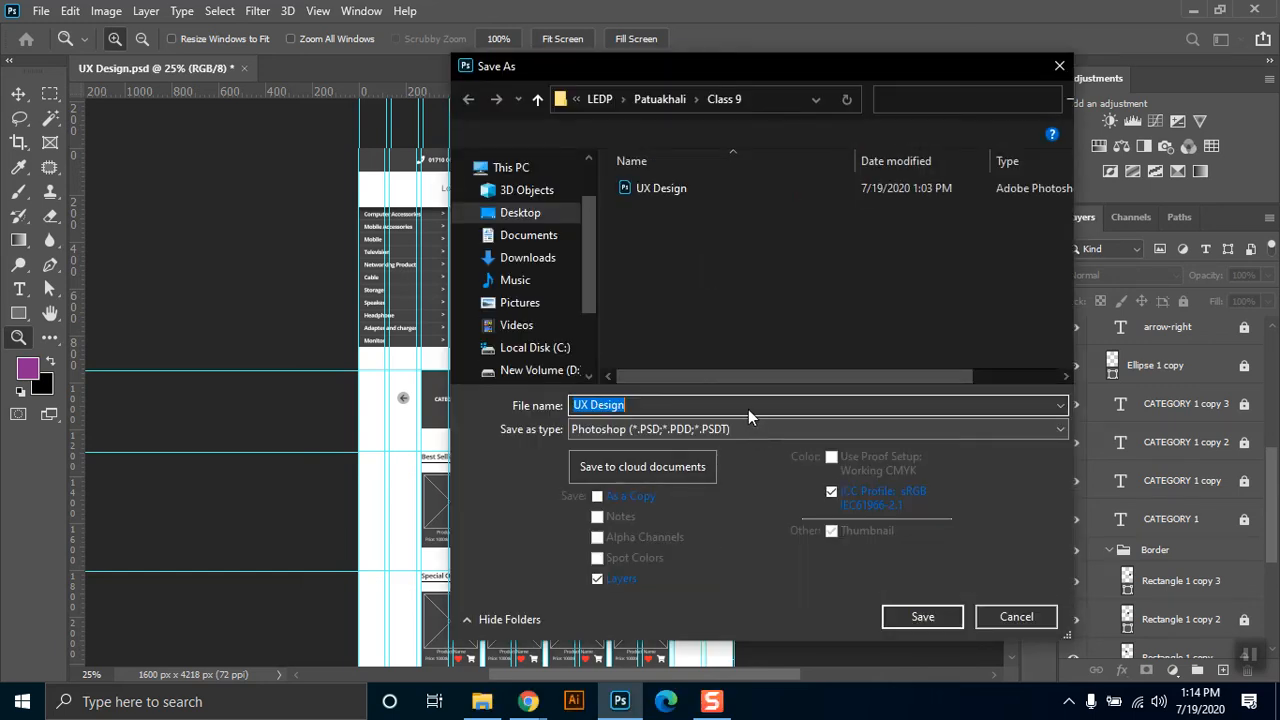
click(739, 431)
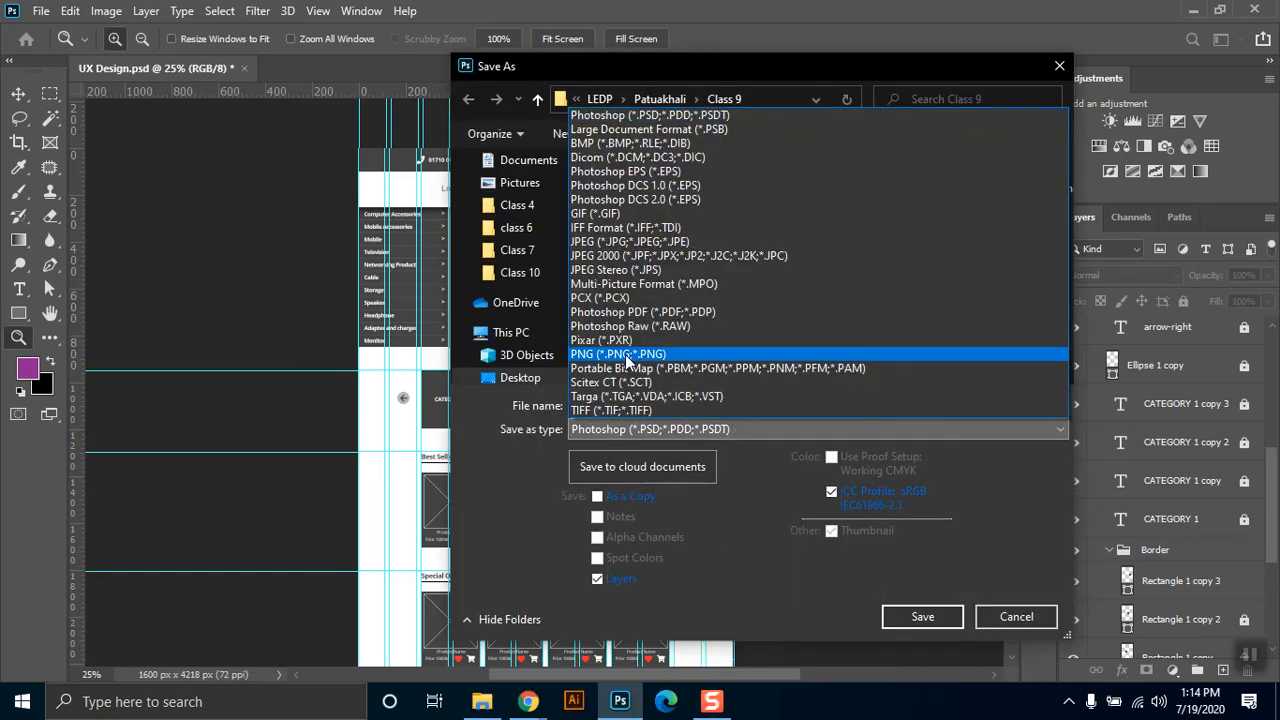
click(645, 242)
click(667, 99)
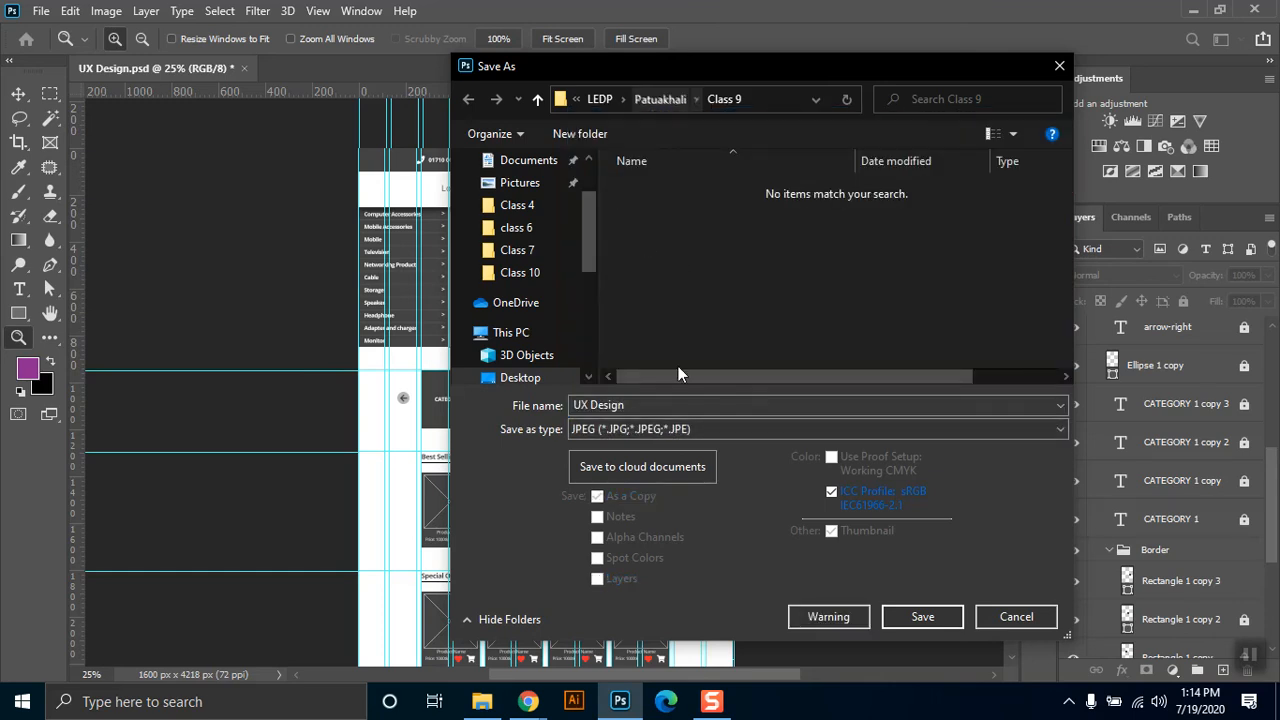
double_click(669, 306)
click(907, 619)
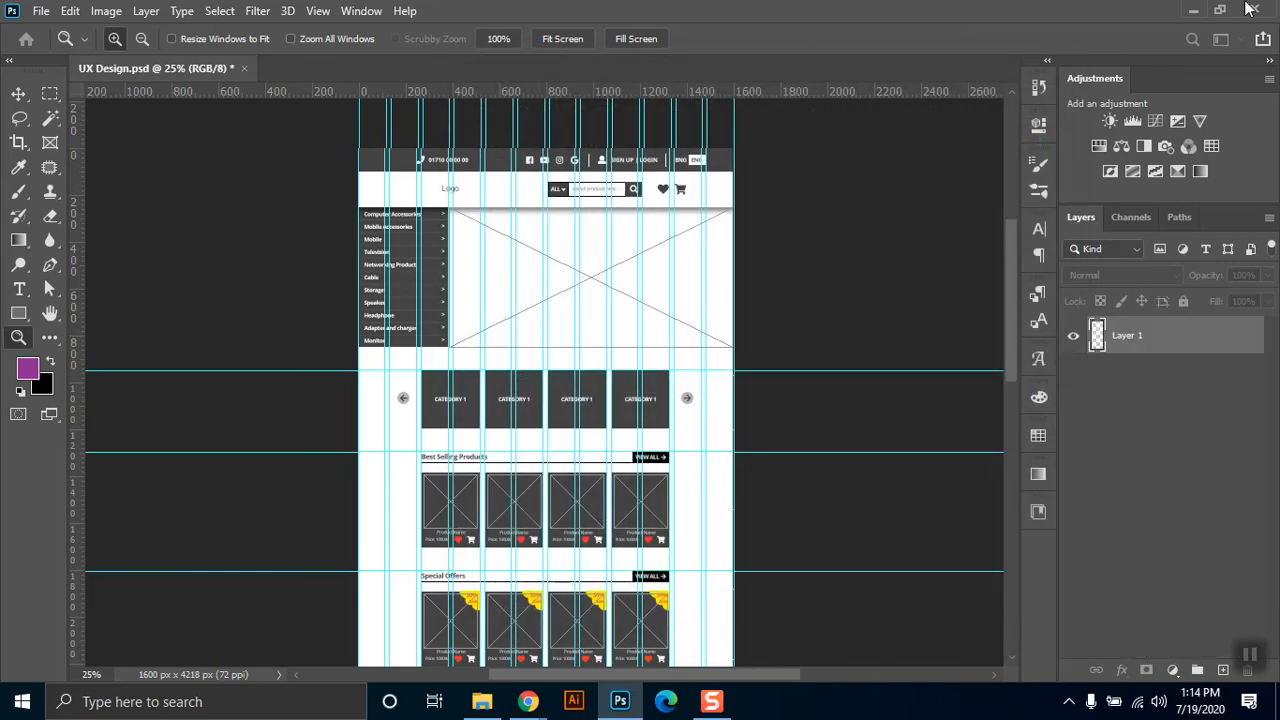
click(743, 151)
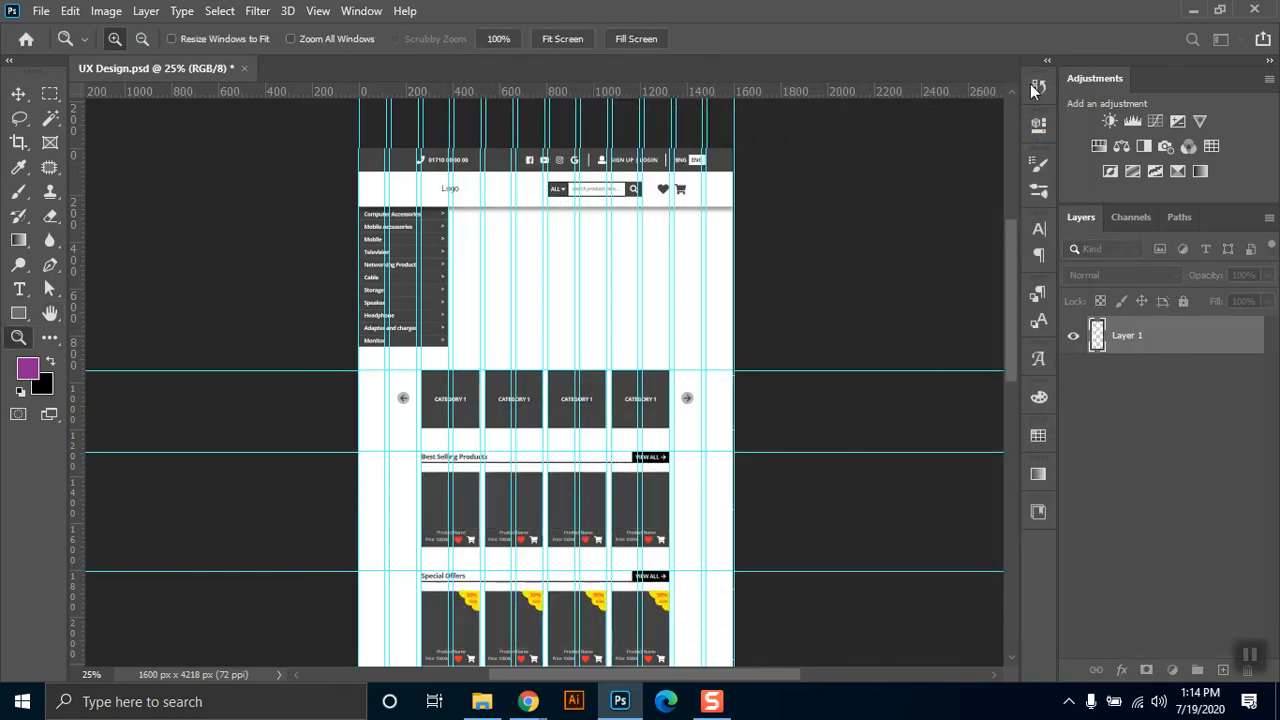
Switch to File Explorer, go to the Class 8 folder, and open the exported UX Design image in Picasa Photo Viewer.
key(alt+Tab)
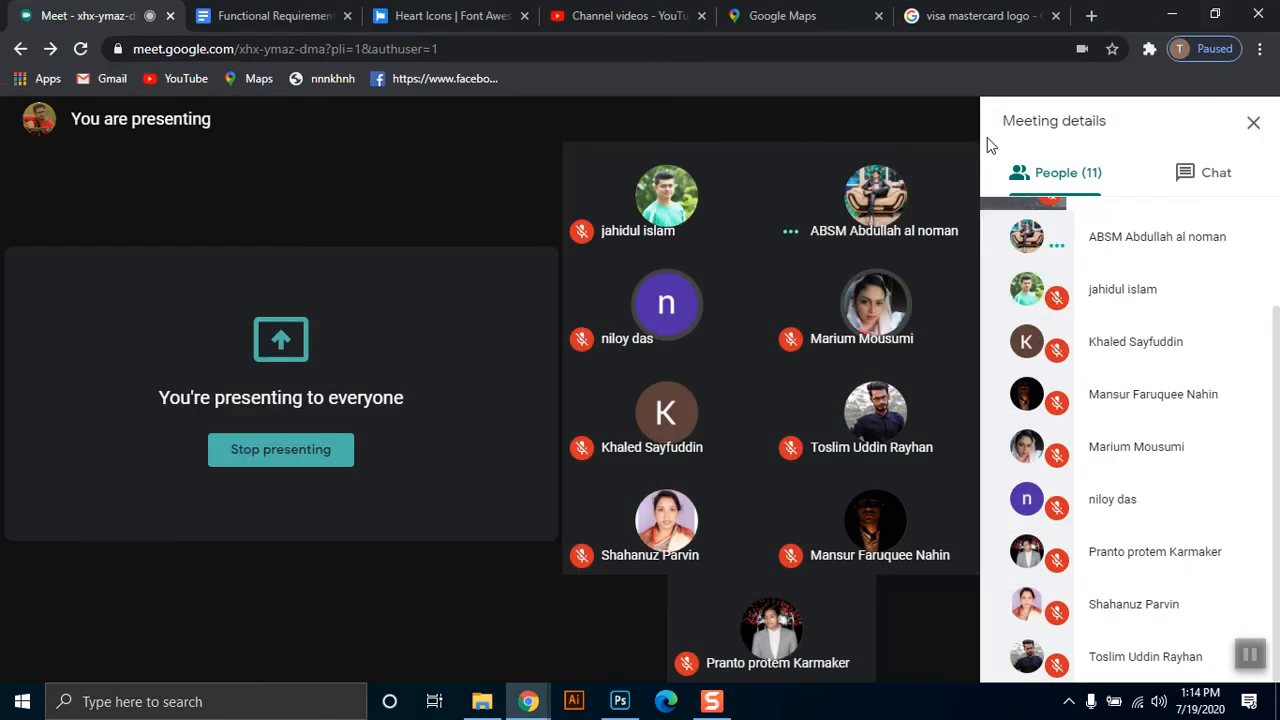
click(1173, 12)
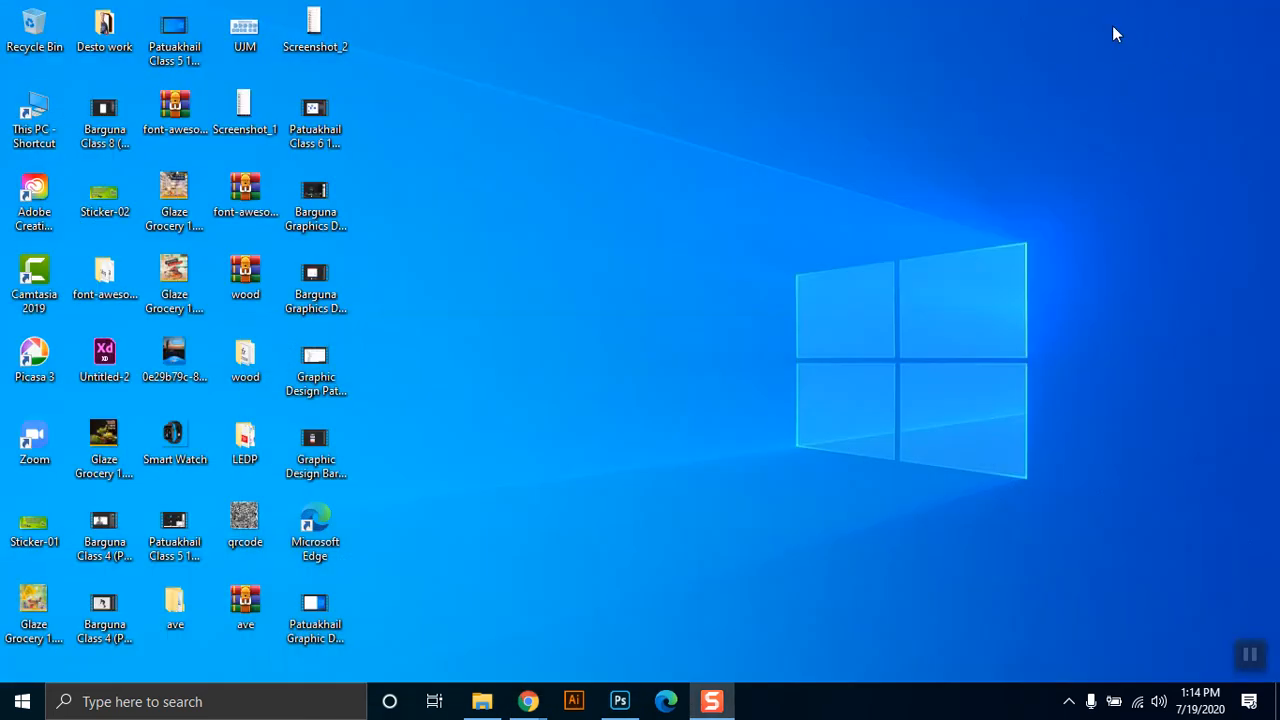
double_click(53, 130)
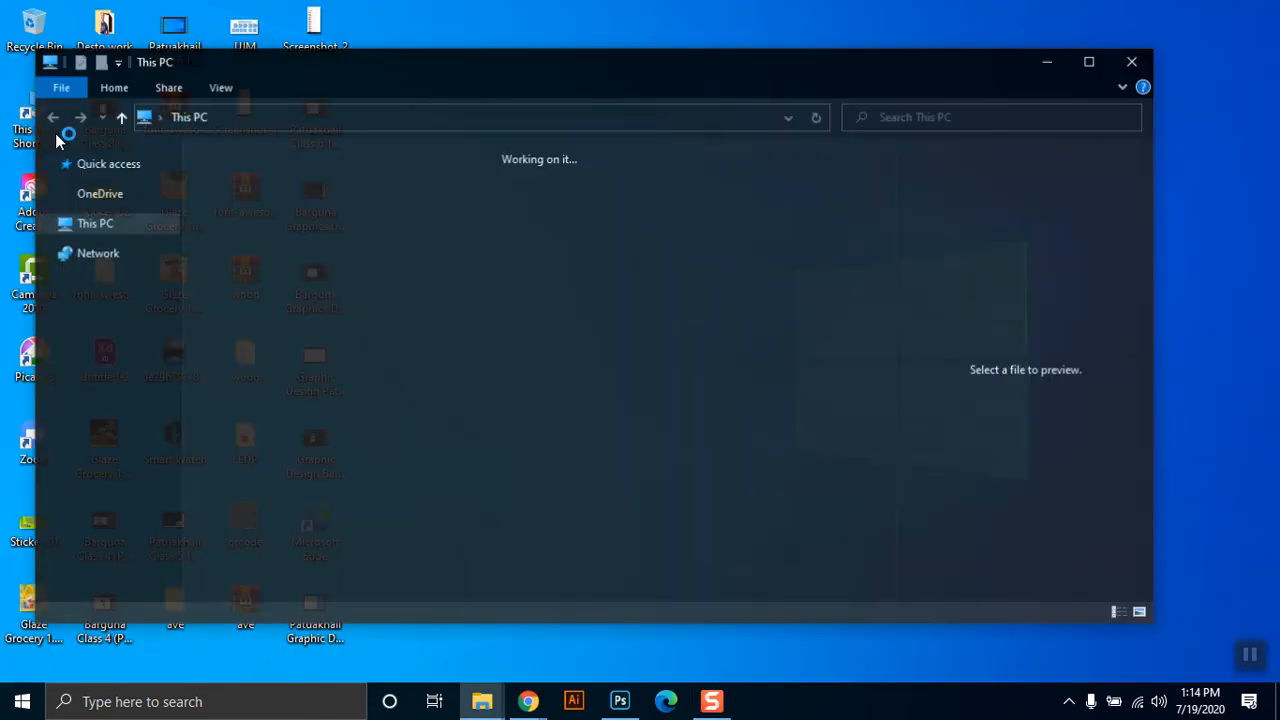
click(1089, 62)
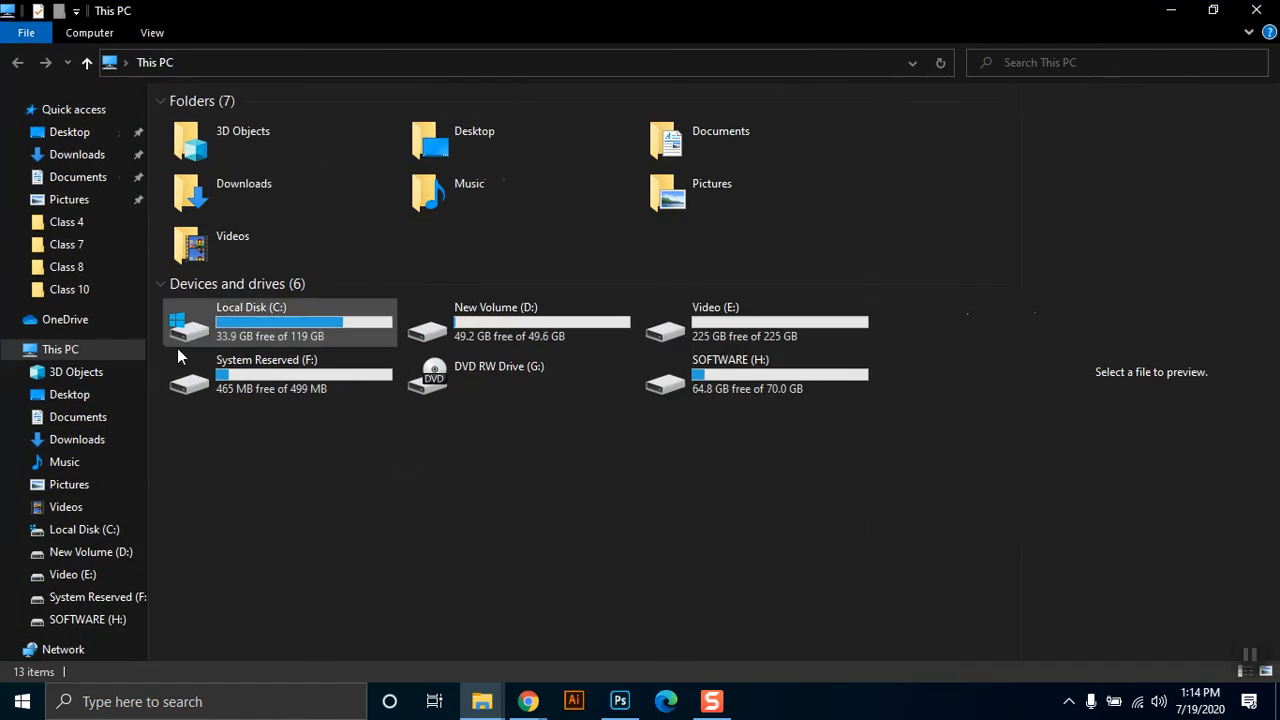
click(70, 267)
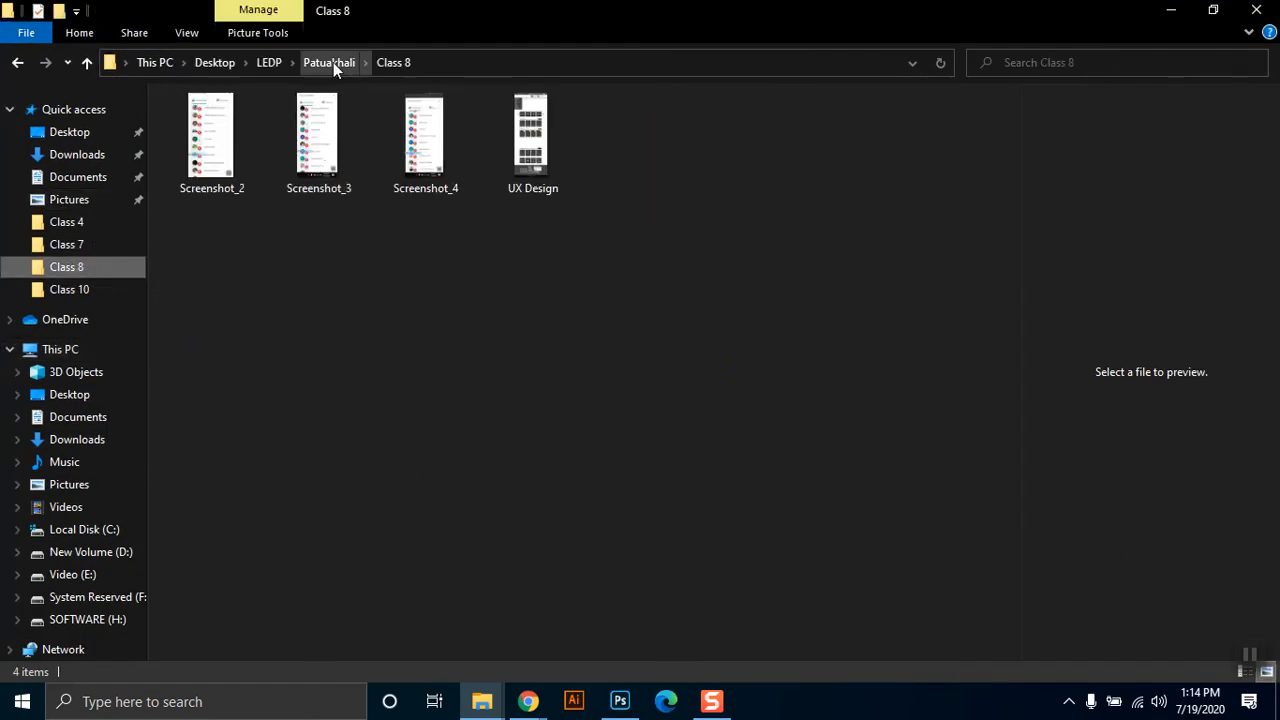
click(535, 138)
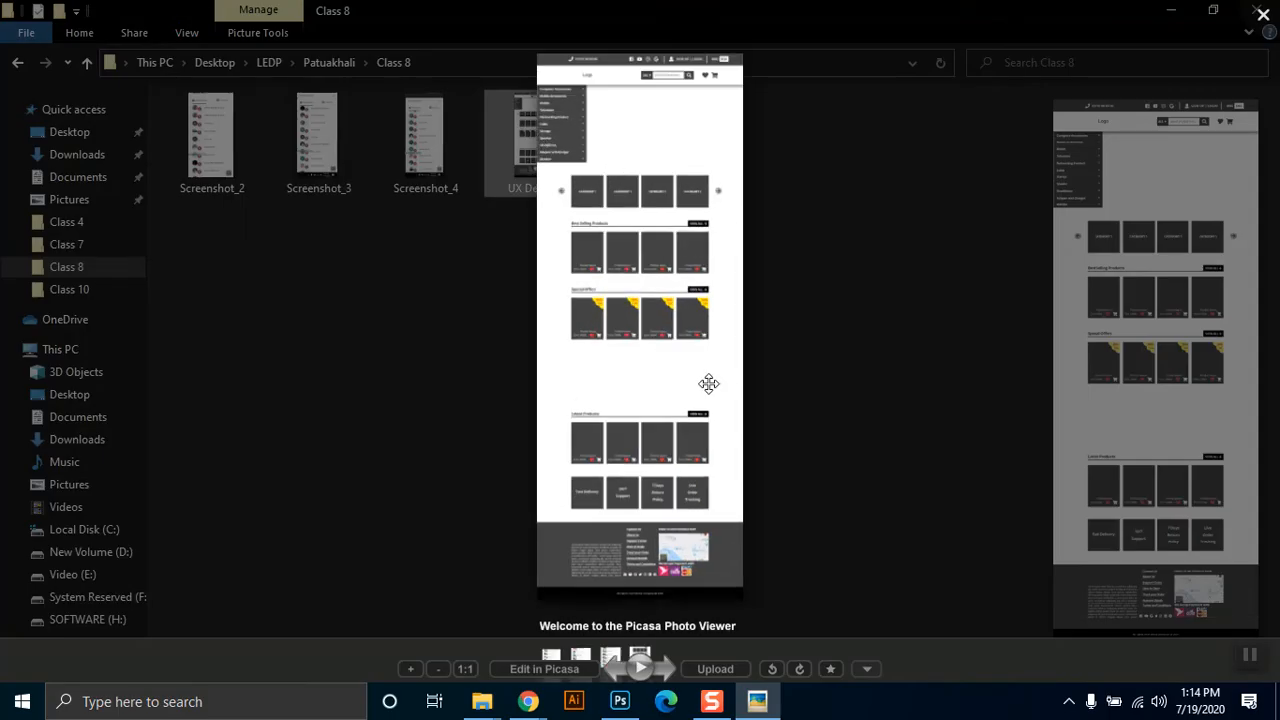
Examine the exported JPEG up close from the Special Offers section up to the category cards, menu and header.
scroll(710, 383, up, 5)
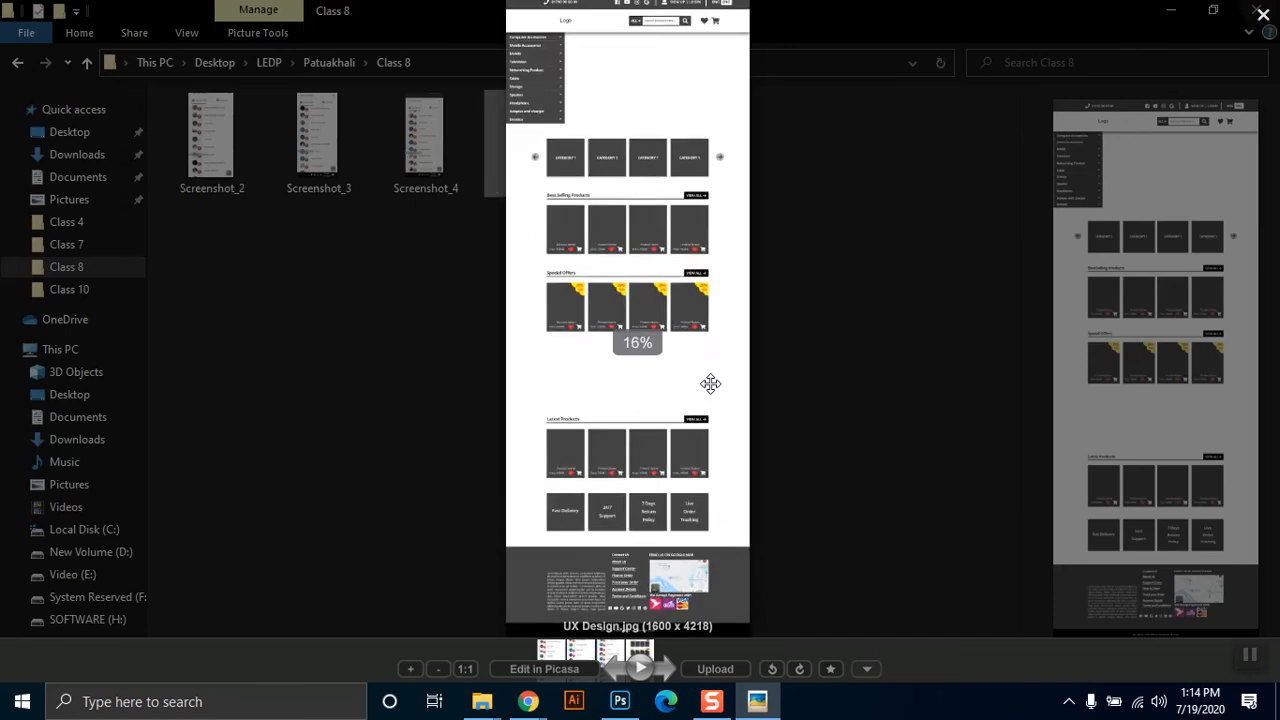
scroll(710, 383, up, 3)
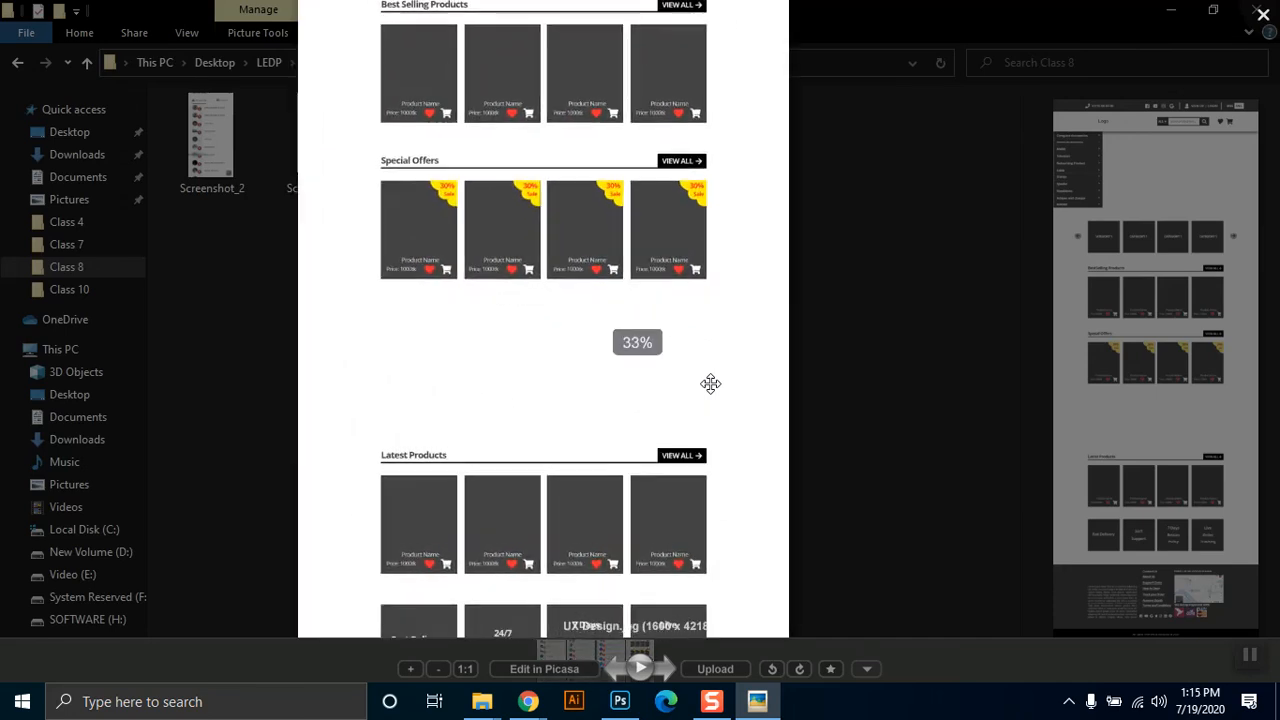
drag(437, 166, 586, 304)
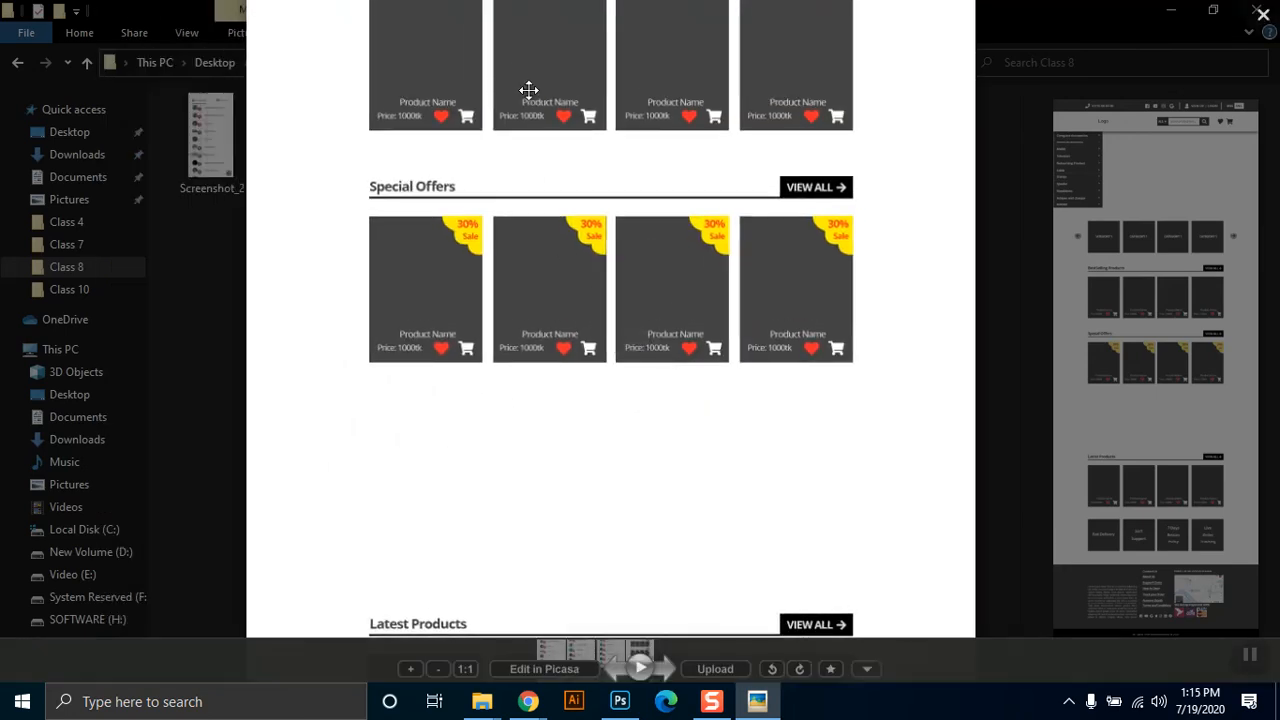
drag(715, 174, 697, 400)
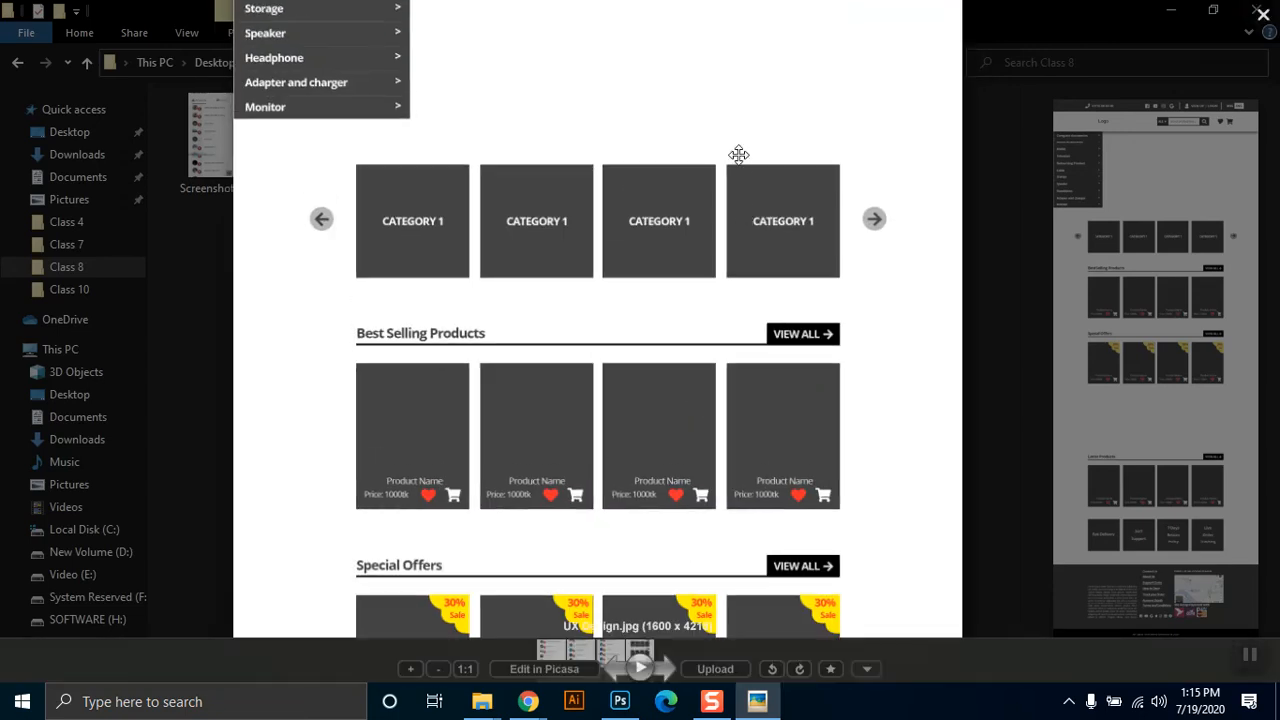
drag(737, 157, 749, 414)
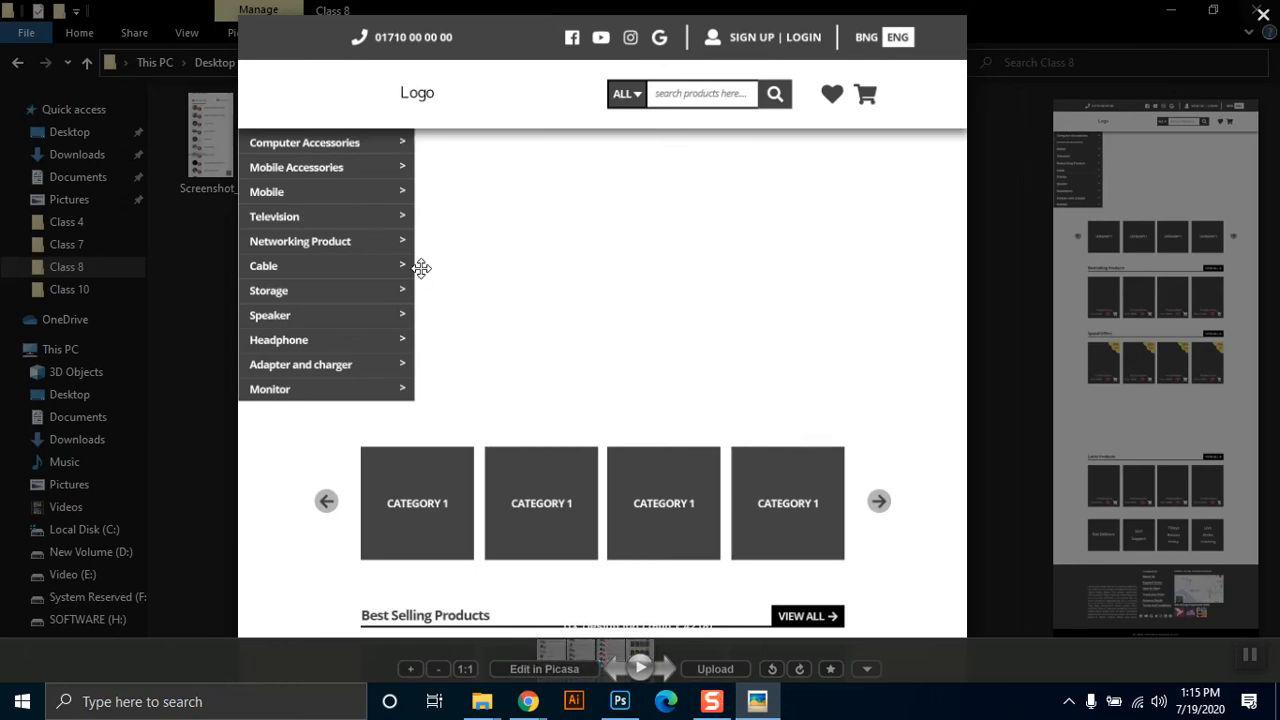
Compare with the Photoshop document, minimize it, and move the UX Design.jpg viewer window up over the folder to view the page as a whole.
click(620, 701)
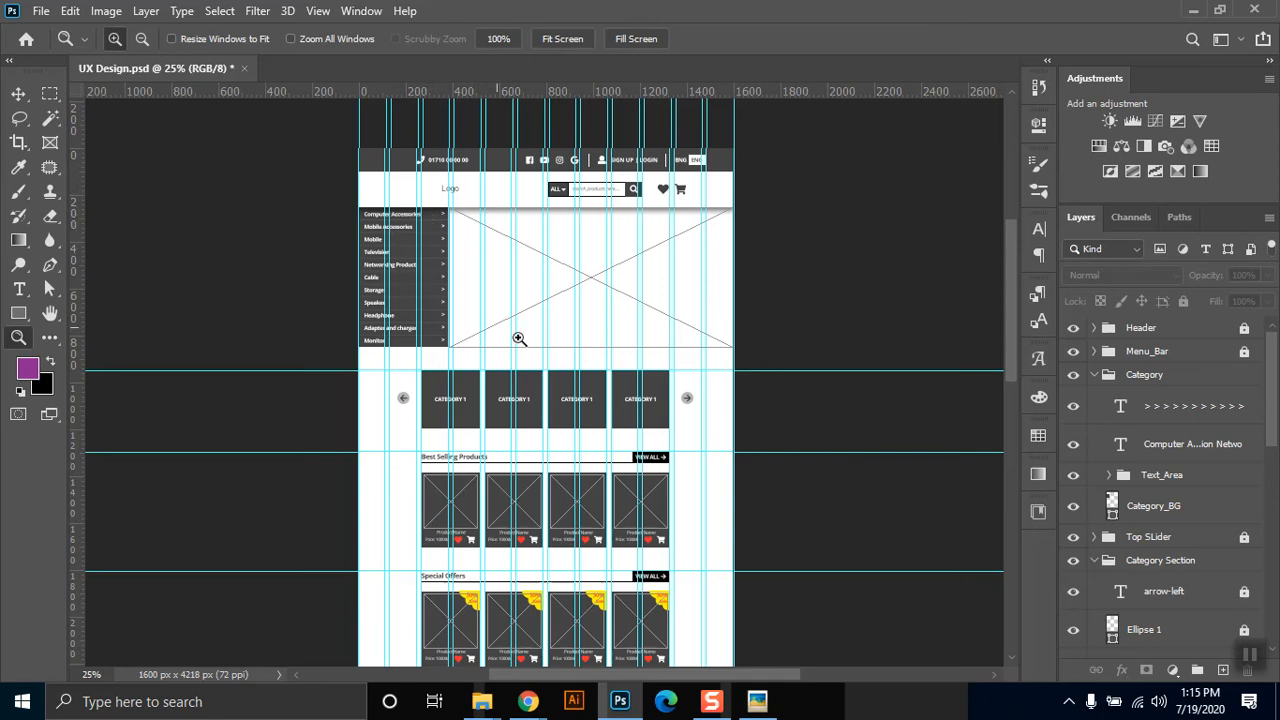
click(1203, 9)
mouse_move(757, 701)
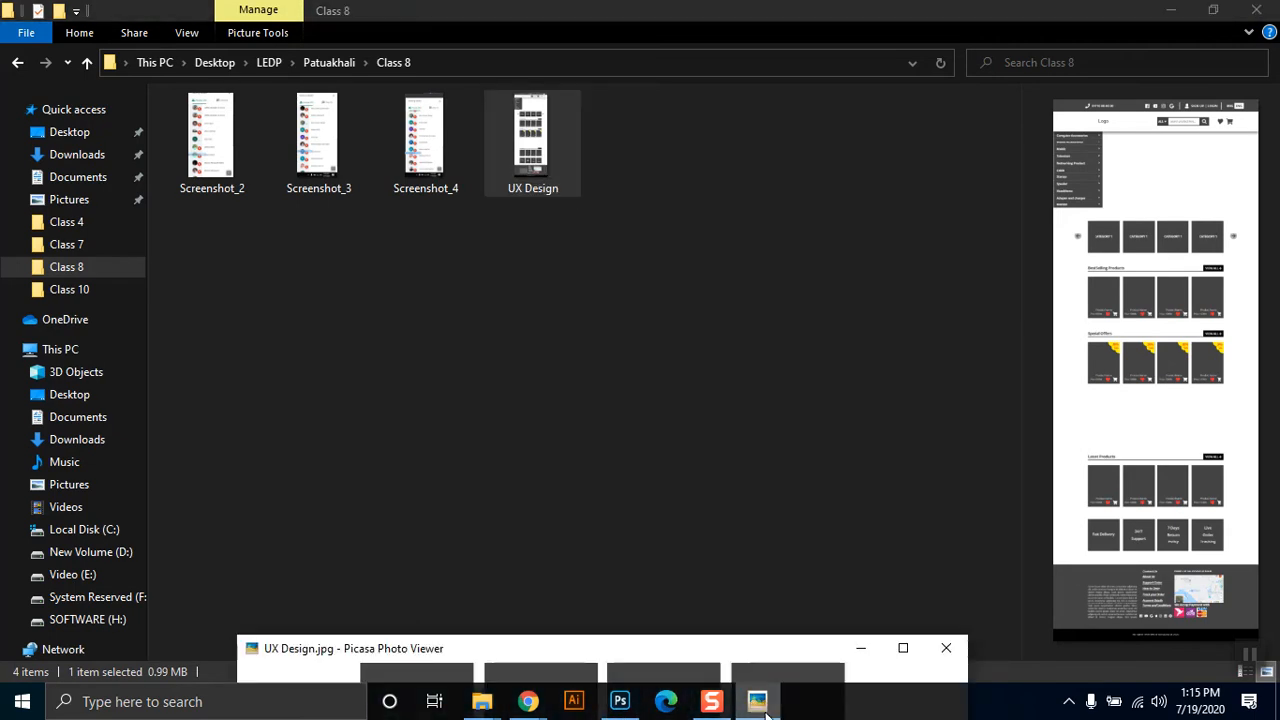
click(578, 645)
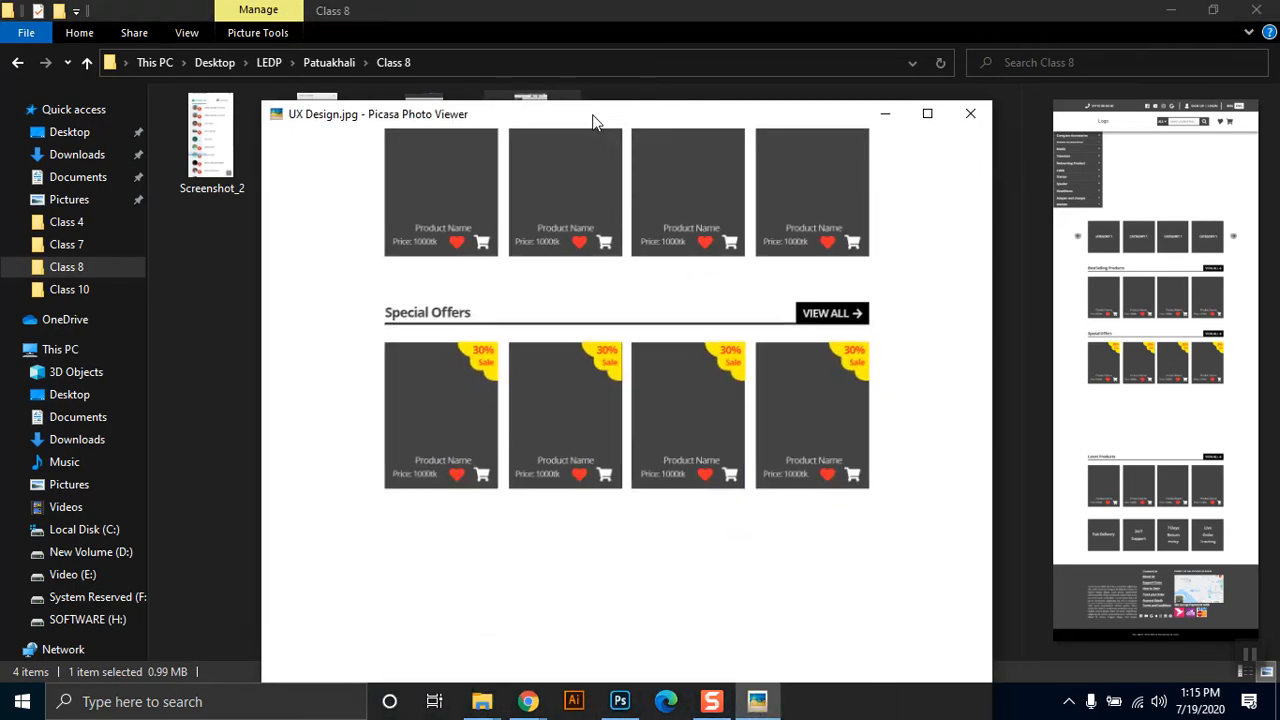
scroll(781, 403, down, 5)
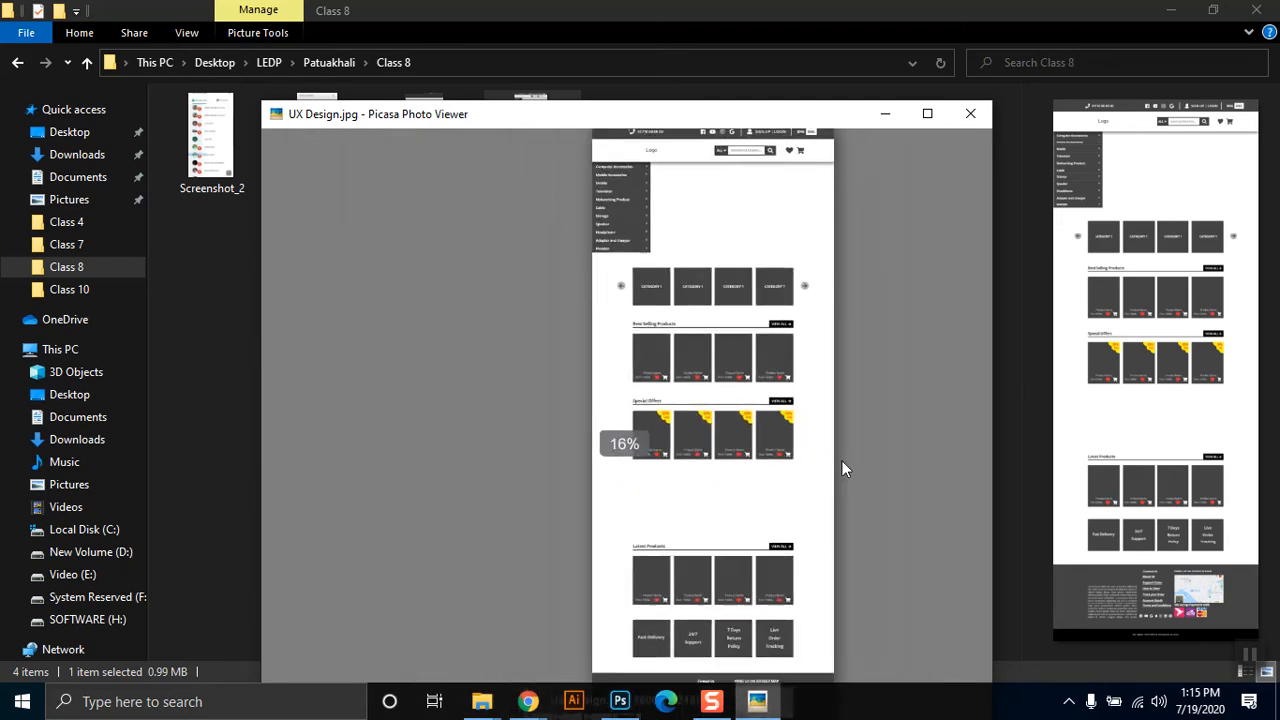
Look over the exported UX Design image from header to footer and back, and close the photo viewer.
drag(696, 602, 706, 371)
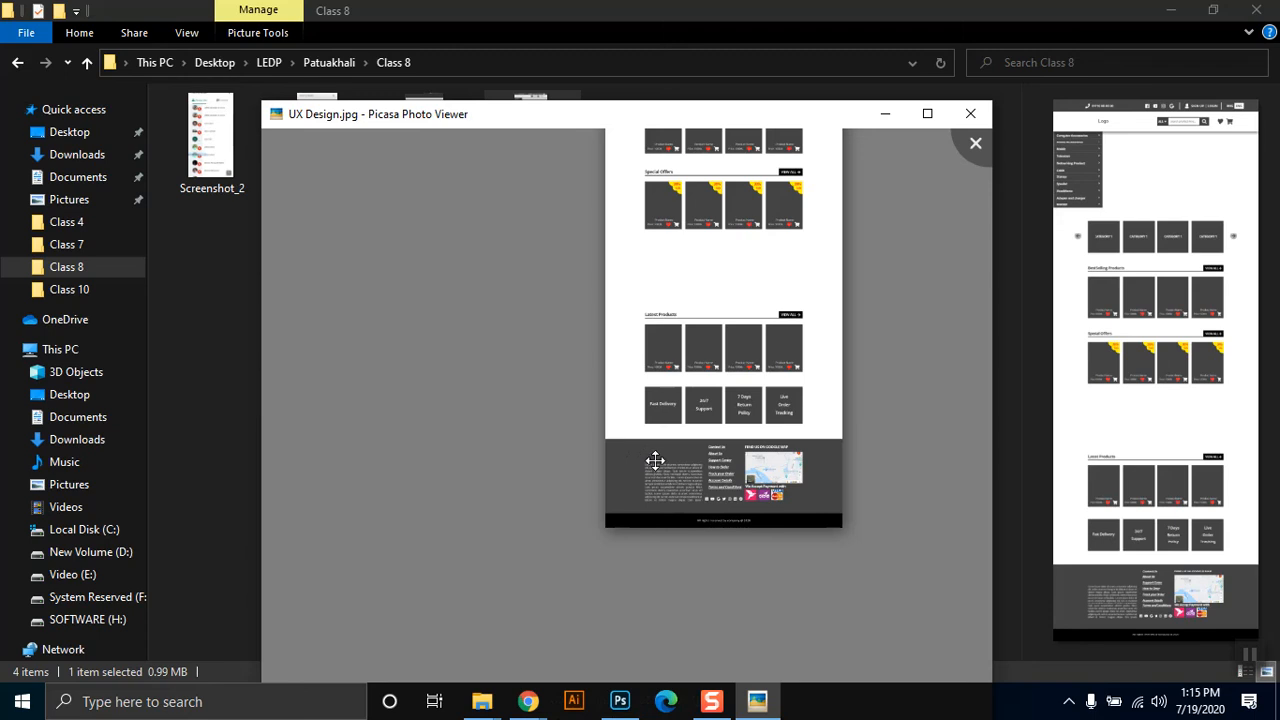
drag(748, 349, 730, 585)
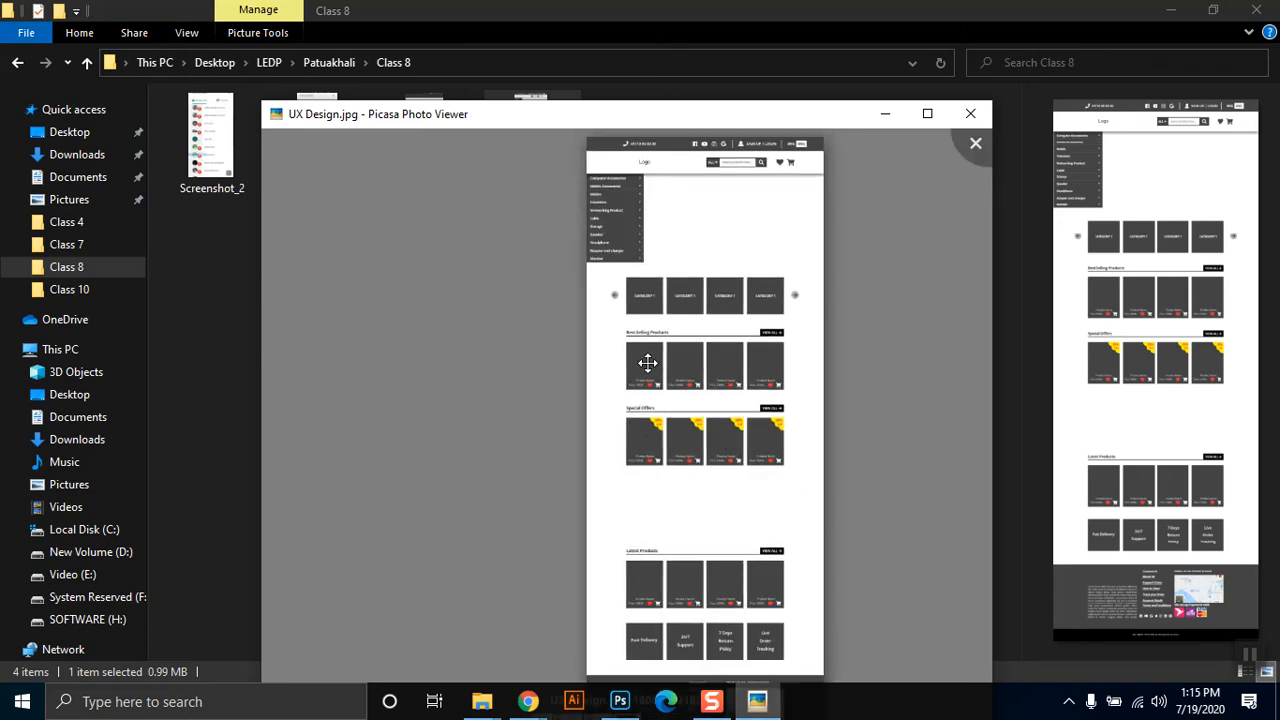
drag(766, 557, 630, 347)
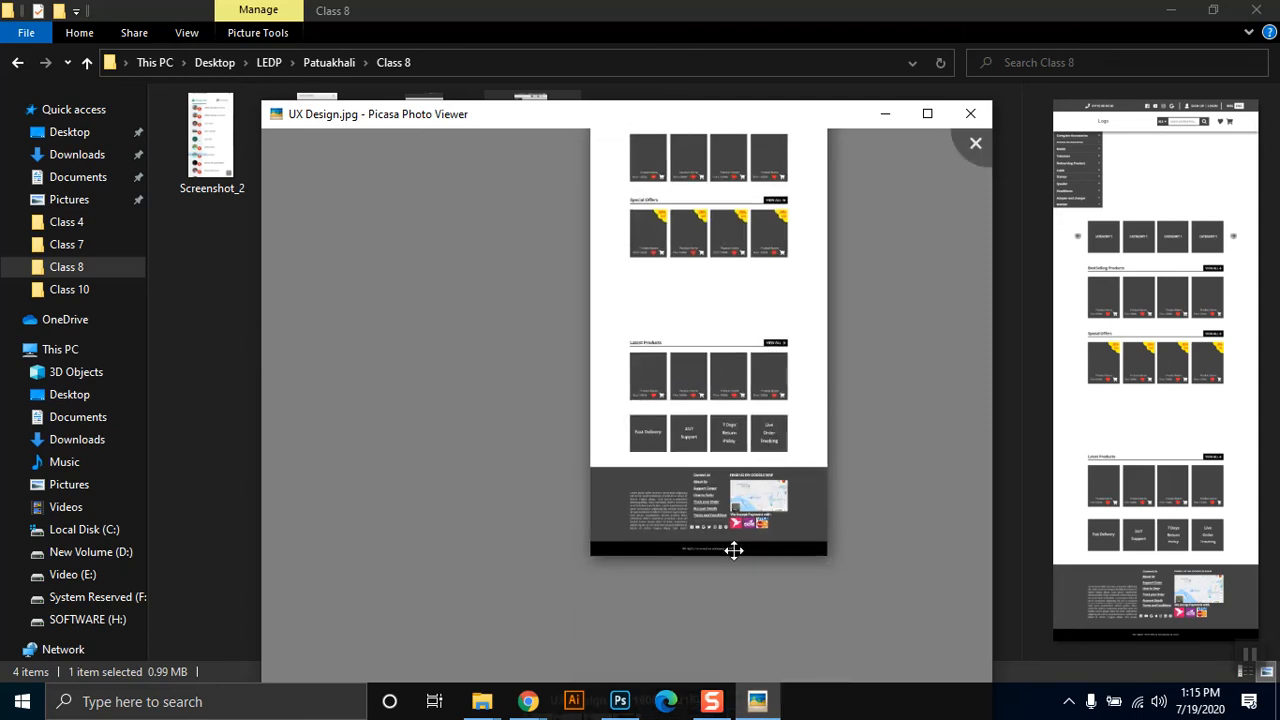
drag(649, 250, 629, 488)
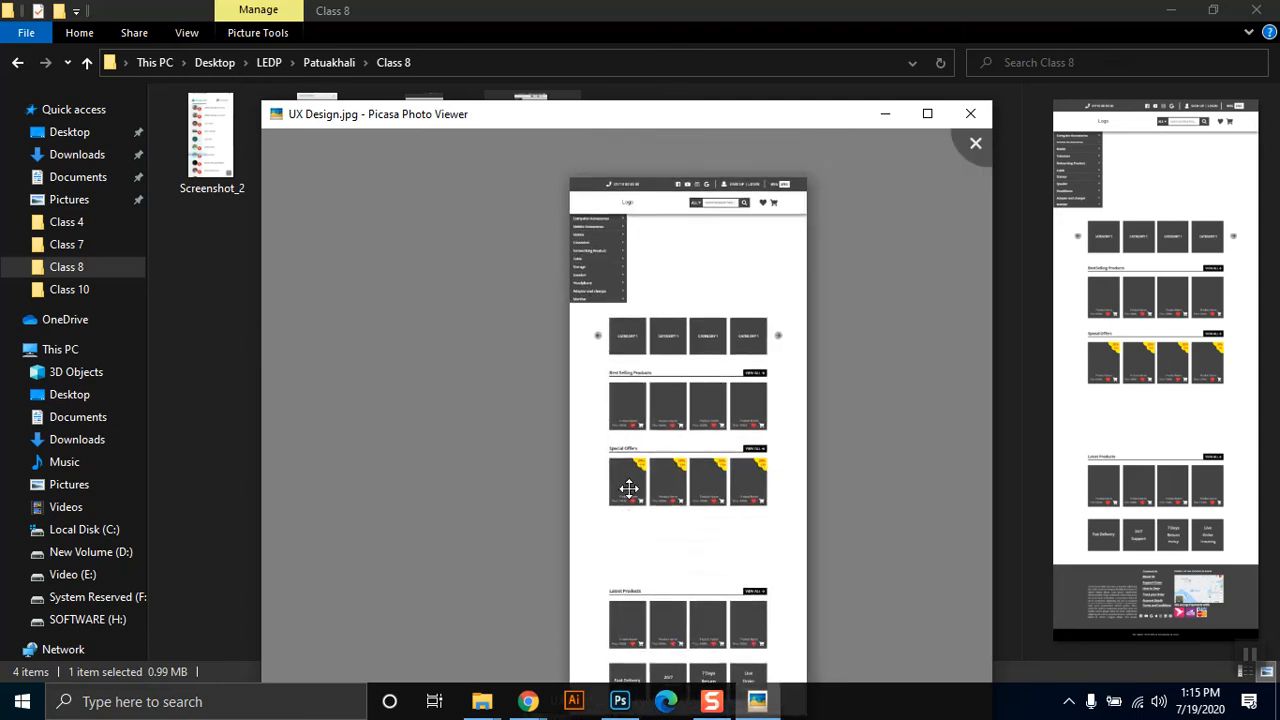
click(970, 112)
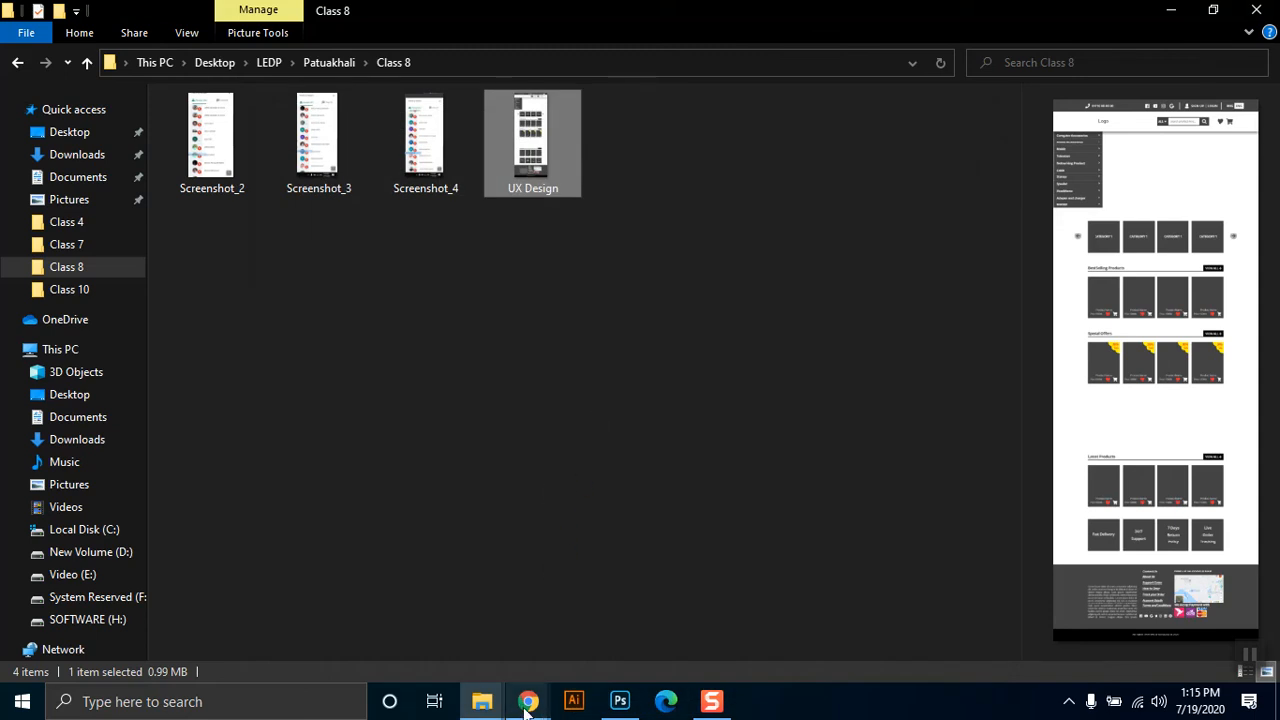
click(432, 585)
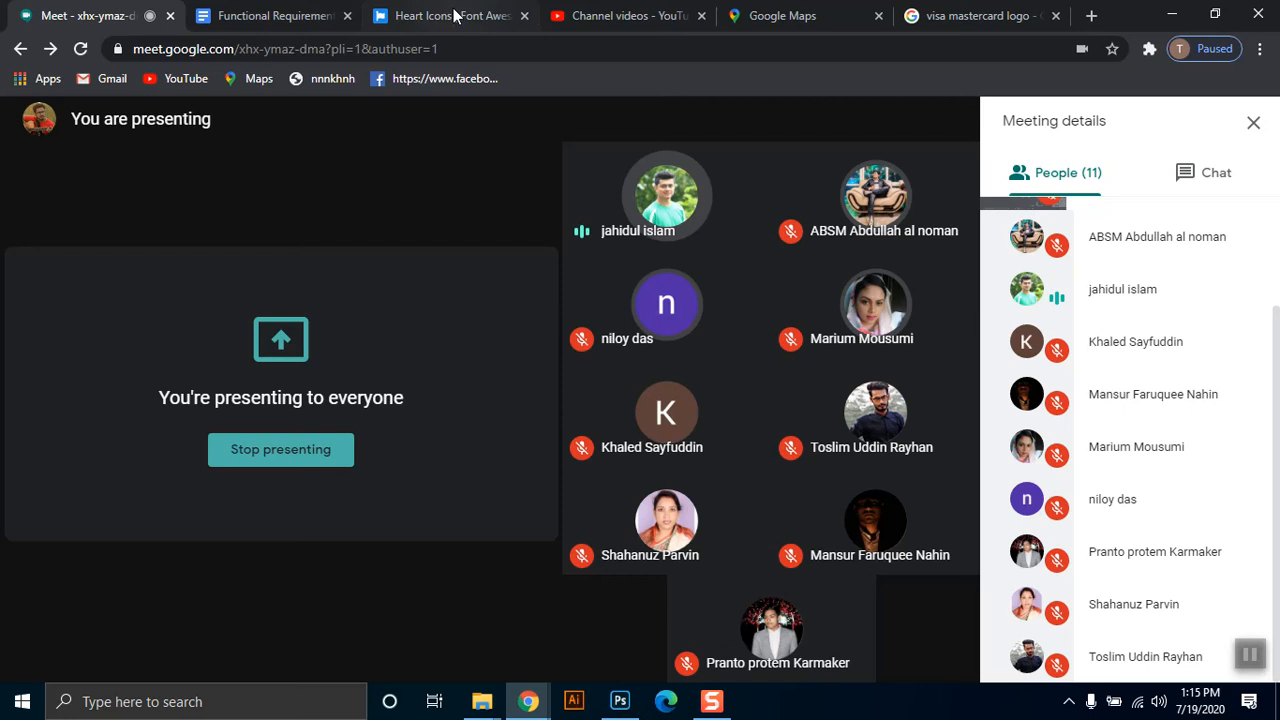
click(453, 16)
click(429, 52)
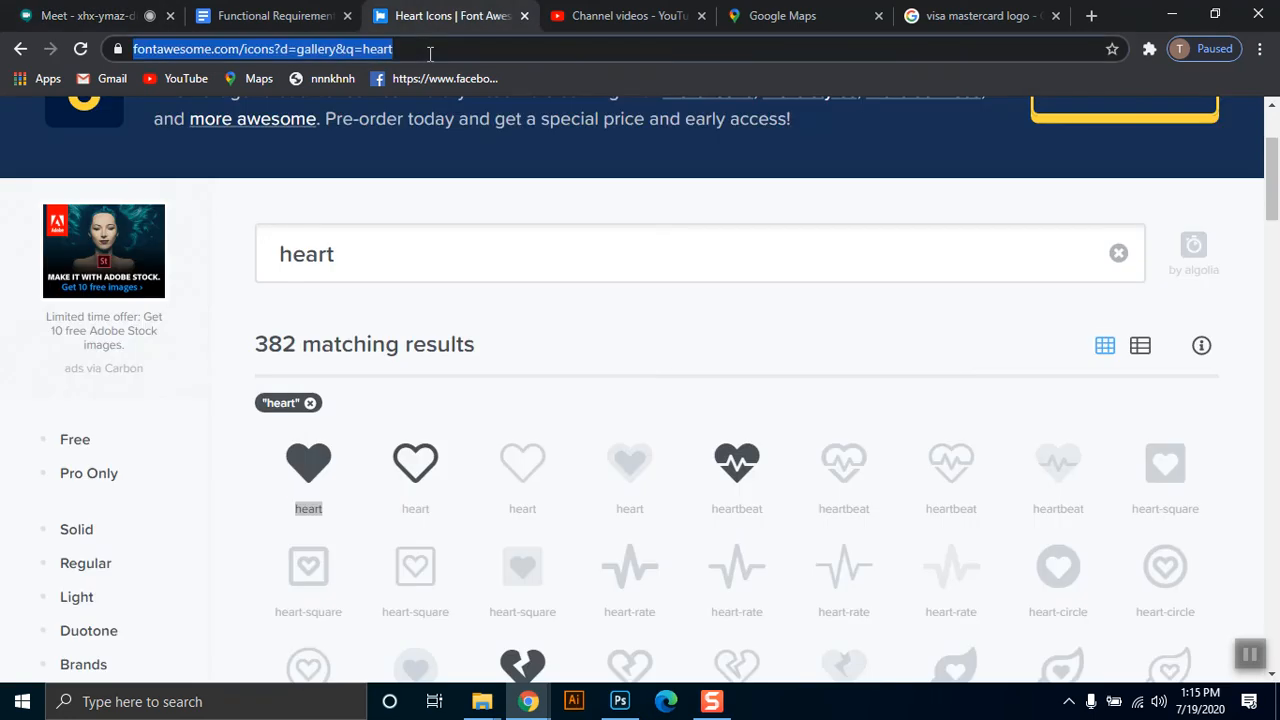
text(web.whatsapp.com)
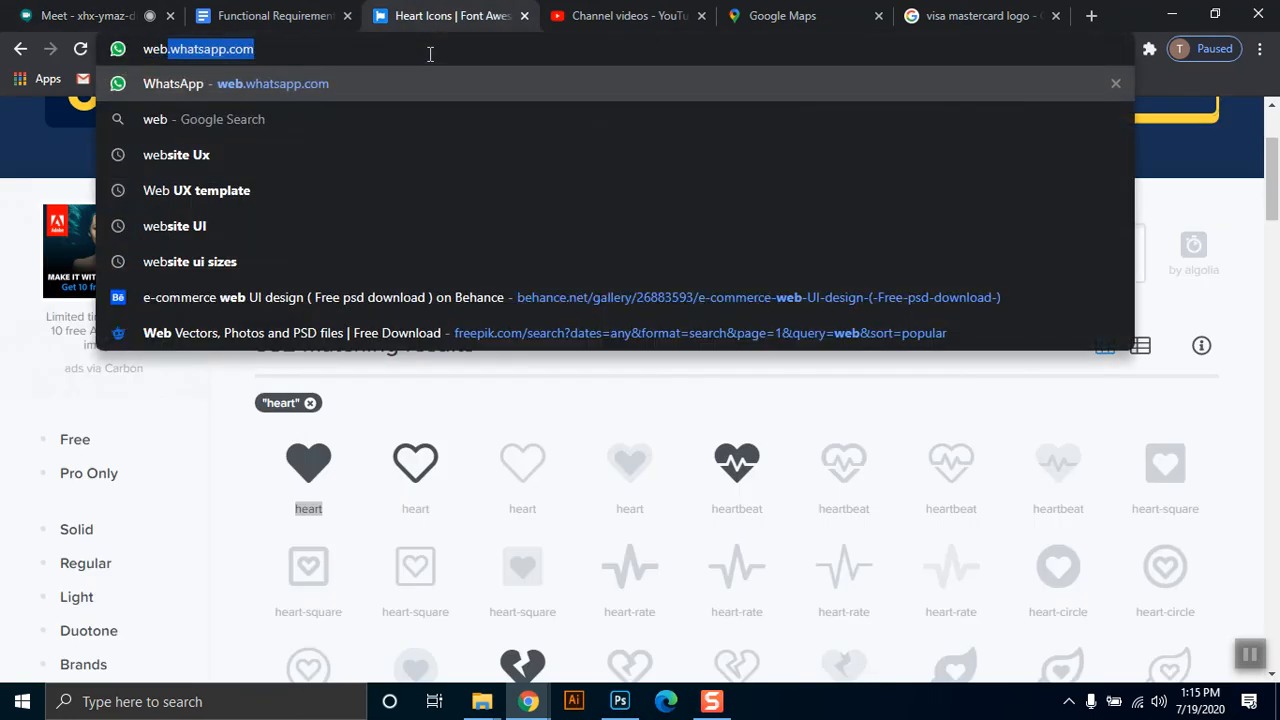
click(1171, 15)
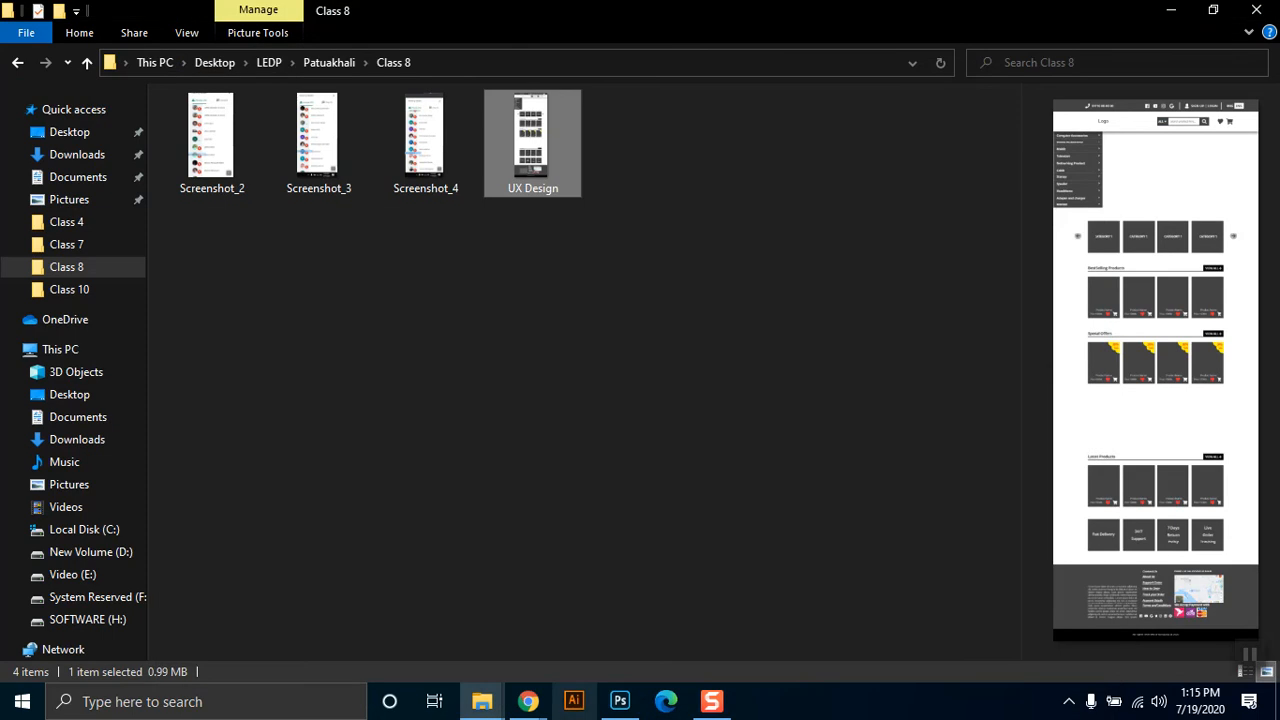
Switch to Photoshop and examine the wireframe's product sections, category cards, side menu and header up close.
click(620, 701)
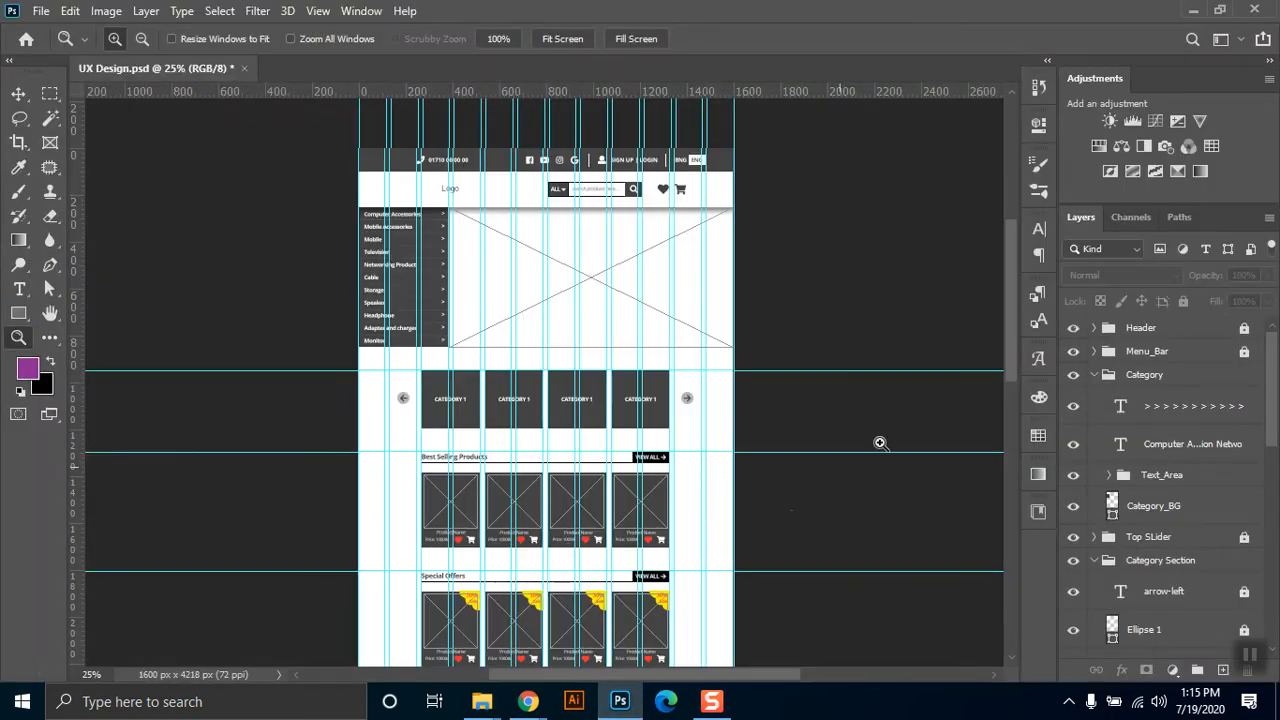
drag(1012, 284, 1001, 333)
key(ctrl+plus)
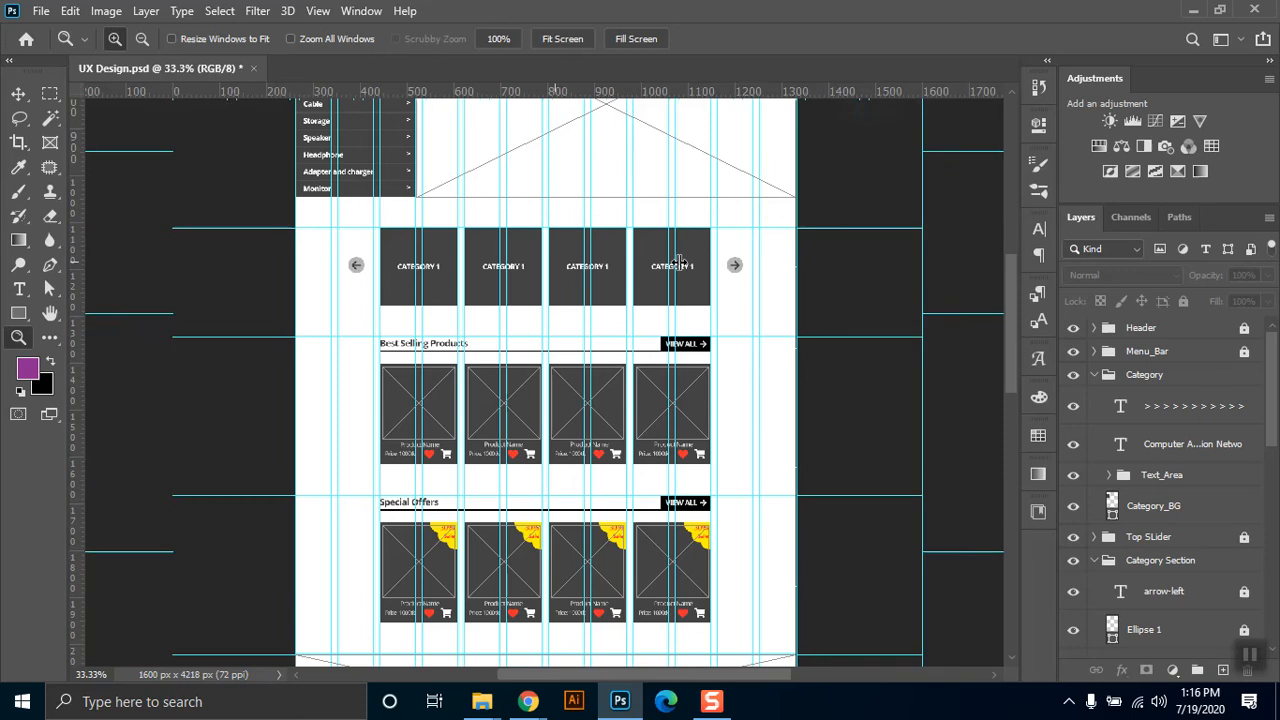
key(ctrl+plus)
drag(1007, 304, 1009, 218)
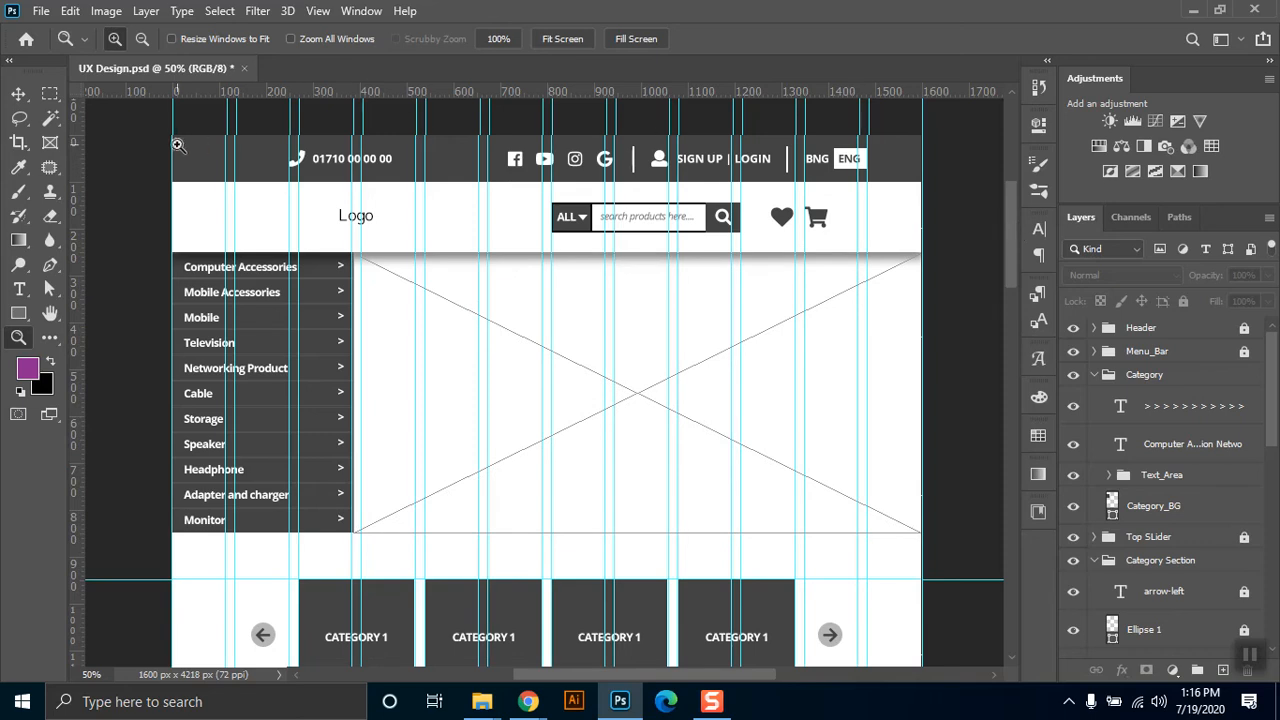
click(1069, 701)
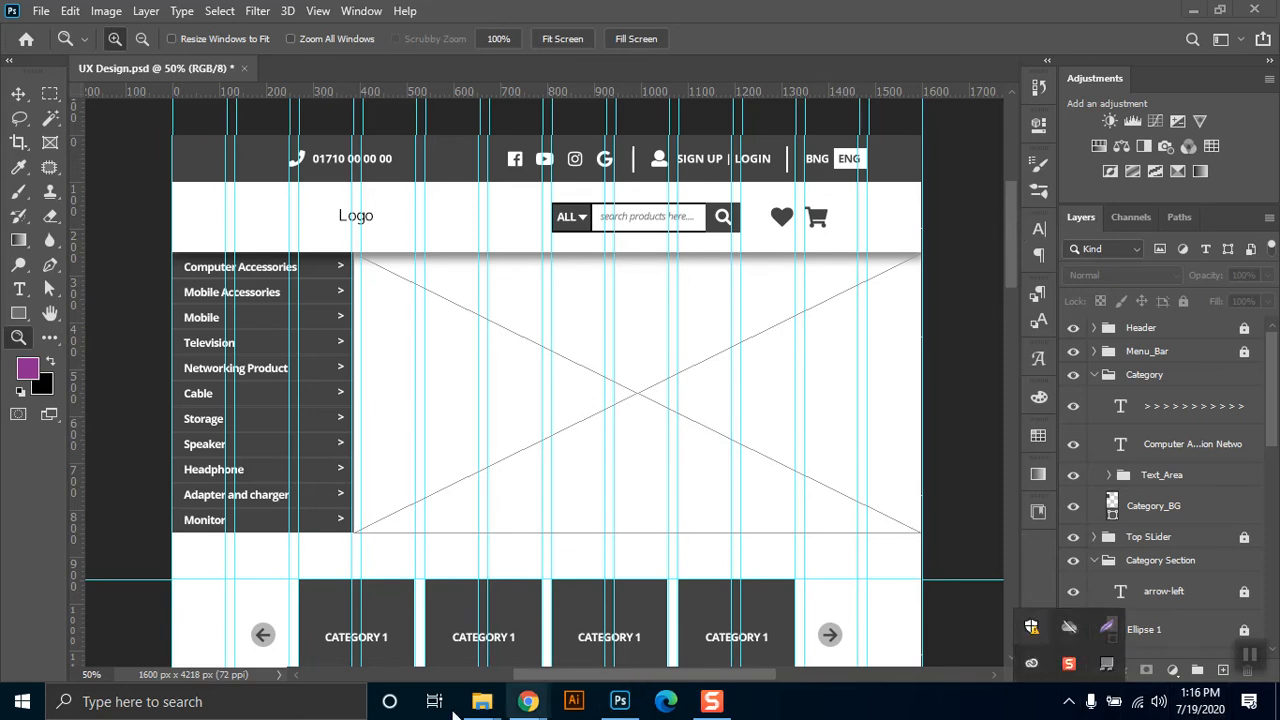
Switch to Chrome and open WhatsApp Web (web.whatsapp.com) in place of the Font Awesome heart icons page.
click(528, 701)
click(418, 665)
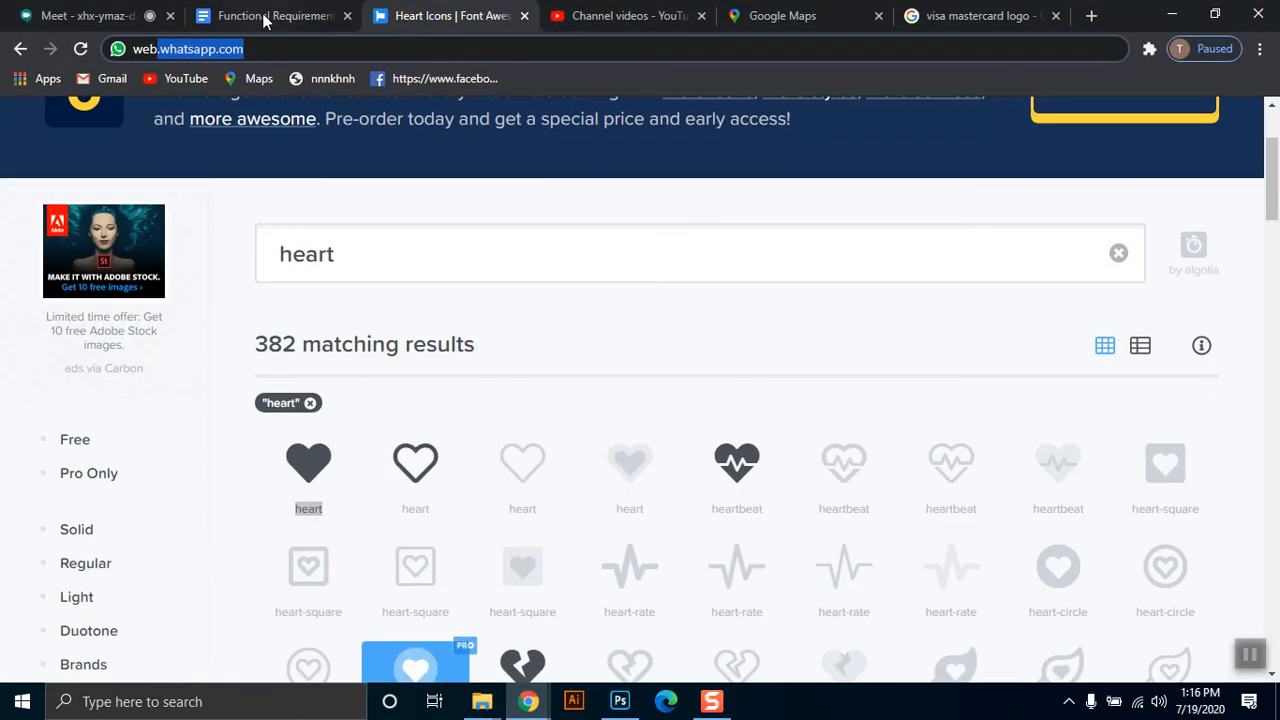
click(419, 49)
text(webweb)
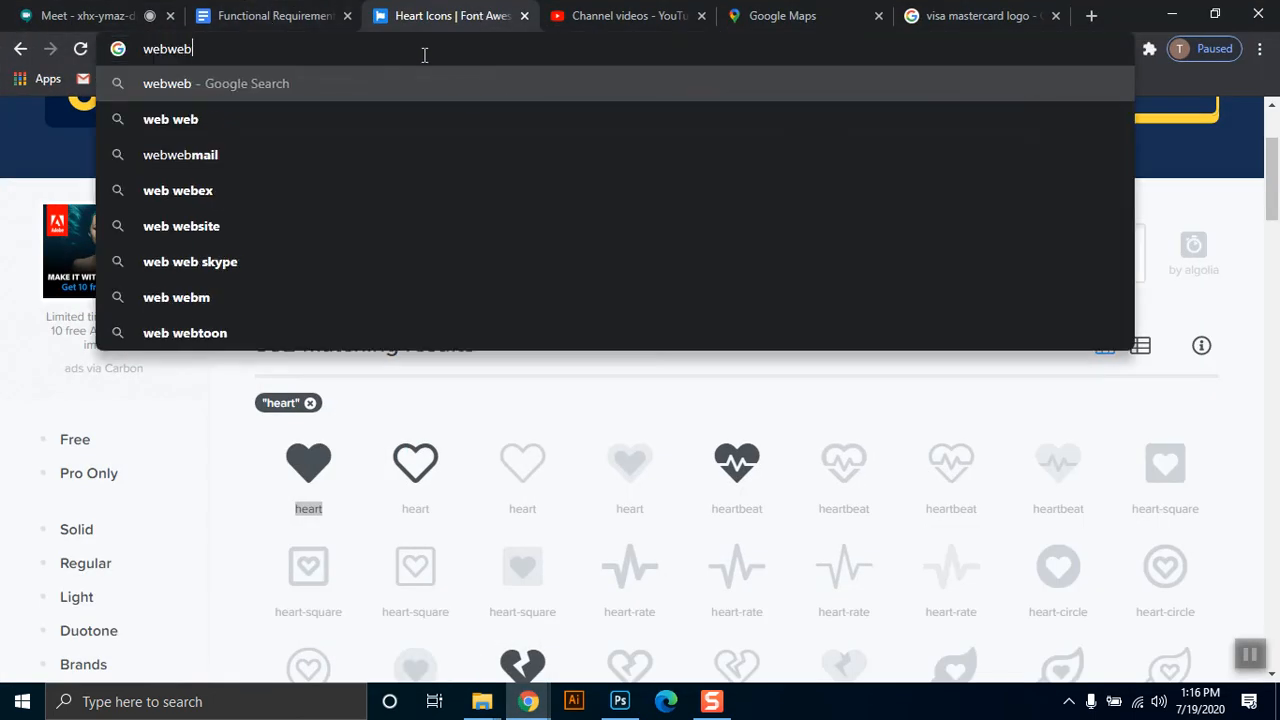
key(BackSpace)
key(BackSpace)
key(BackSpace)
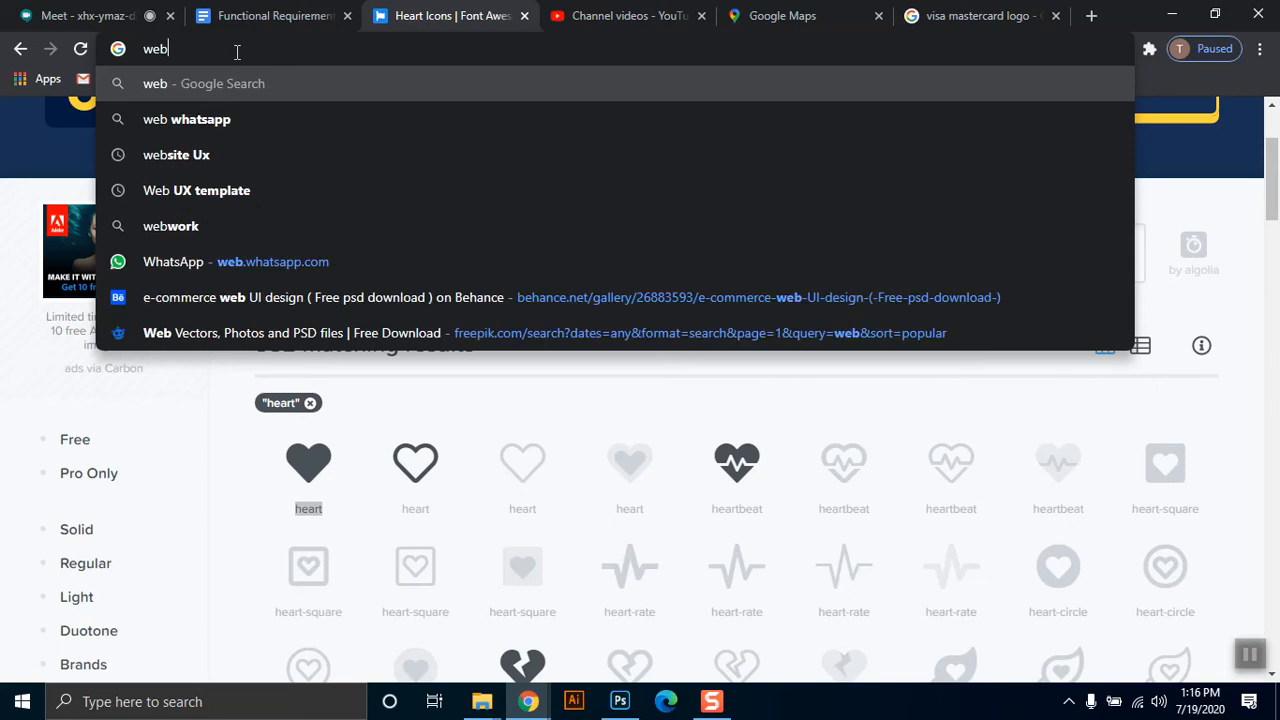
click(244, 269)
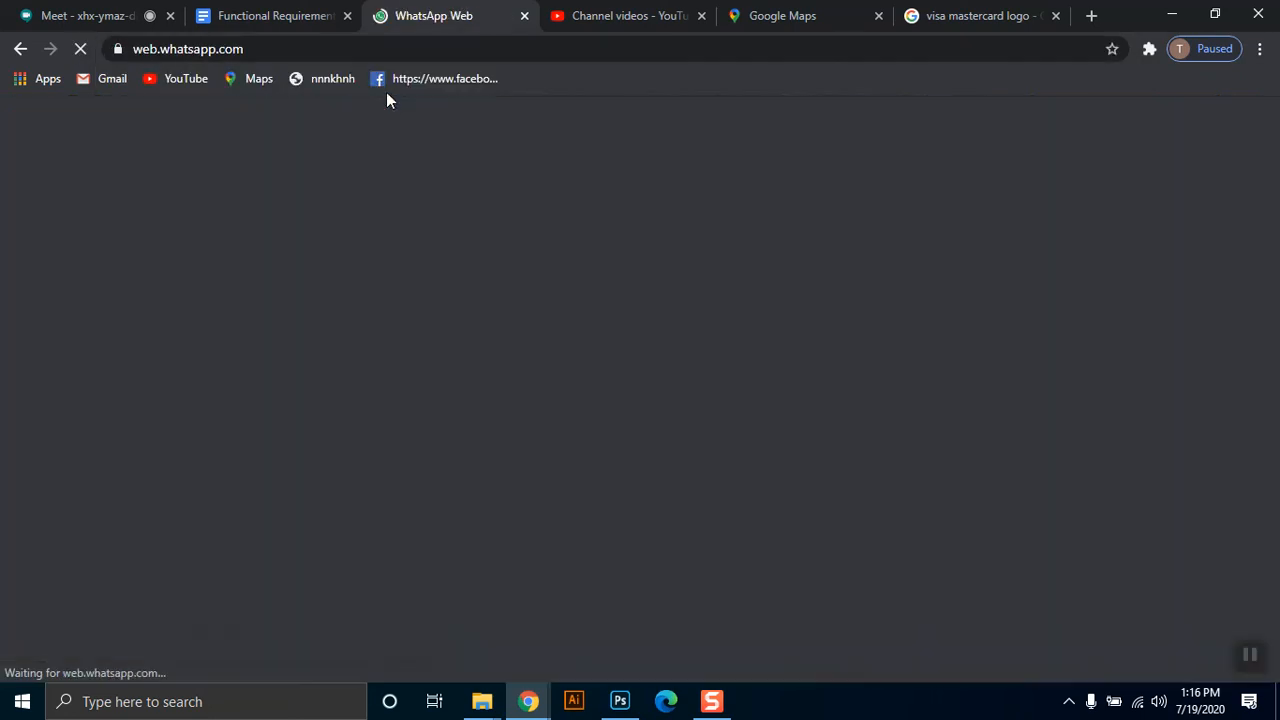